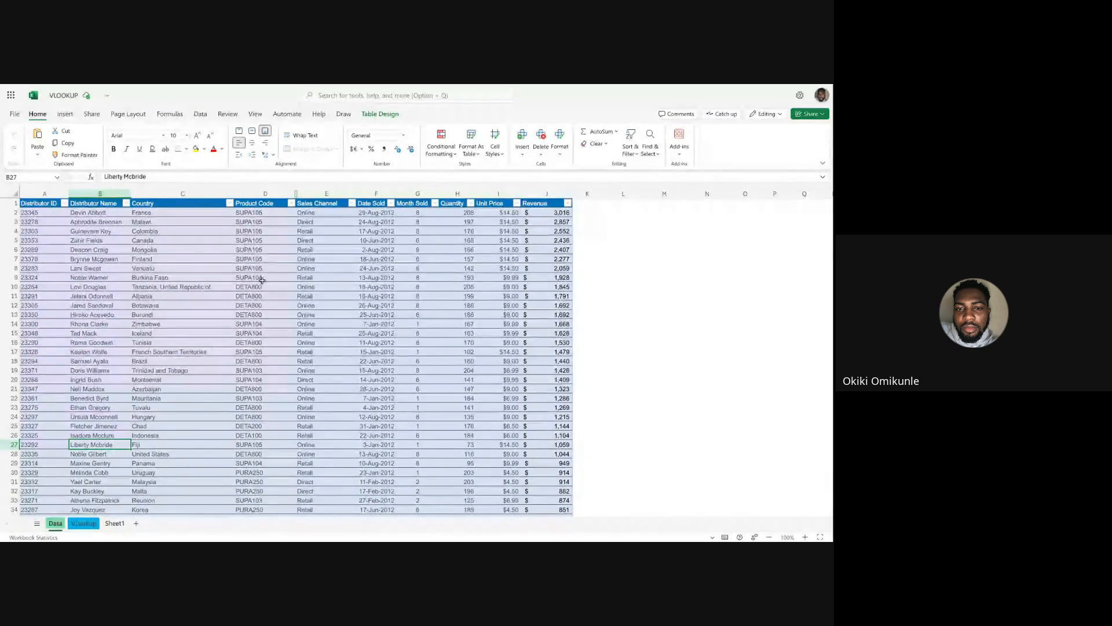
Look over the sales table on the Data sheet, checking sample cells across its columns from Quantity back to Distributor ID.
left_click(615, 295)
left_click(454, 268)
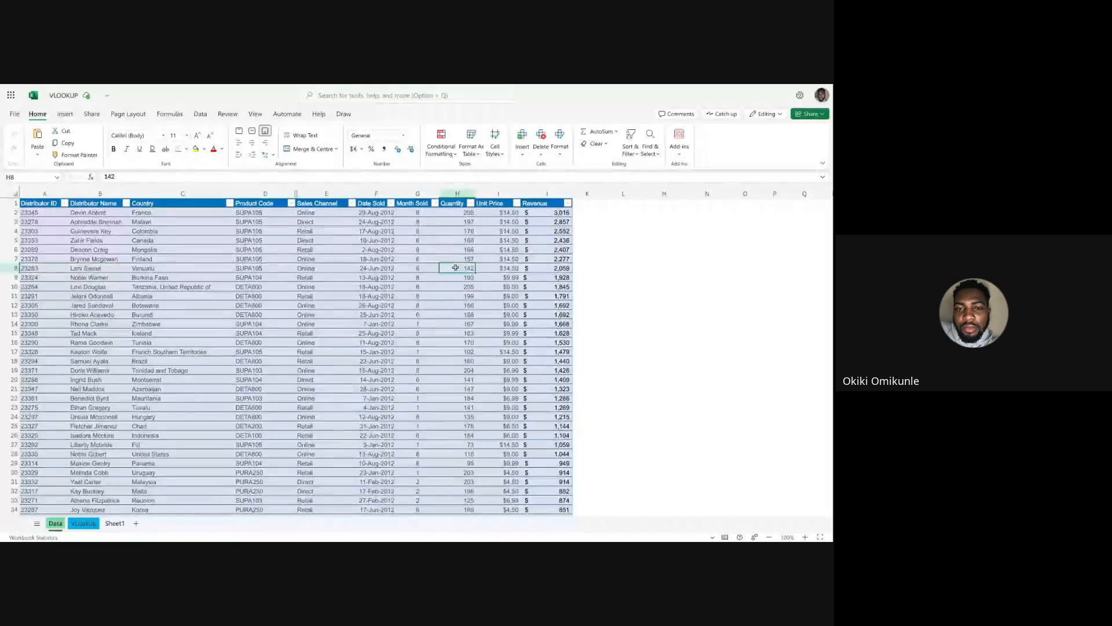
left_click(611, 312)
left_click(407, 283)
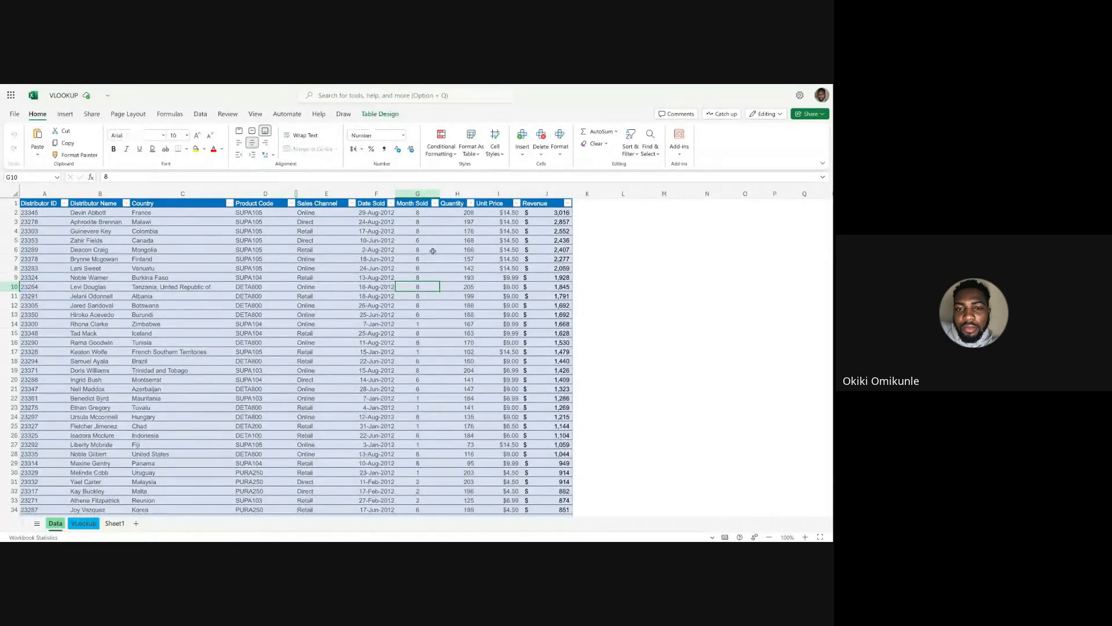
left_click(385, 238)
left_click(303, 251)
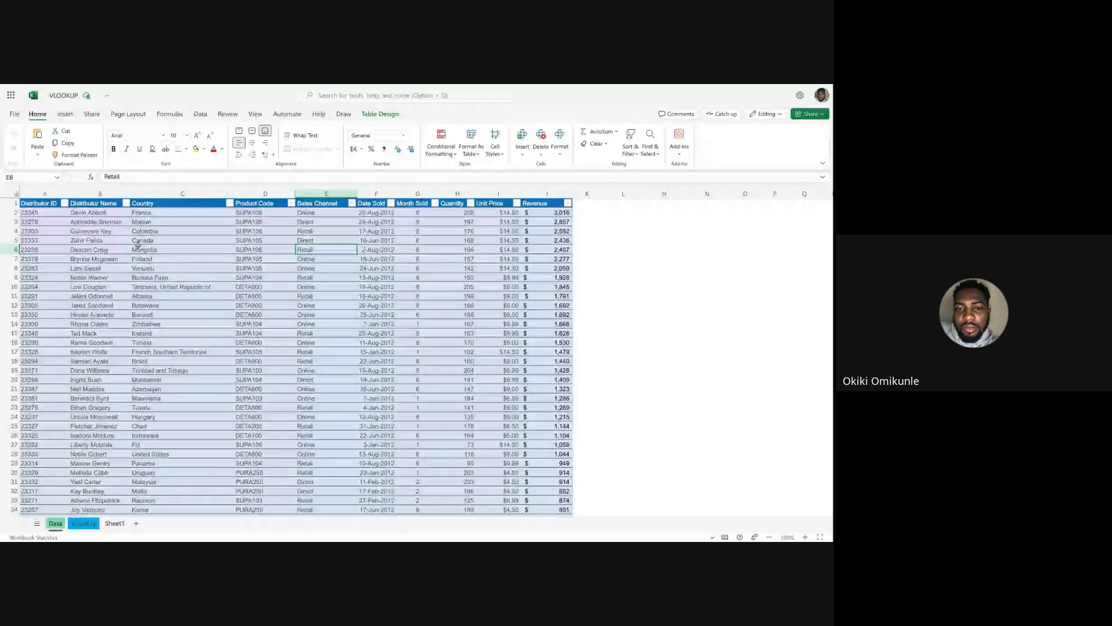
left_click(137, 321)
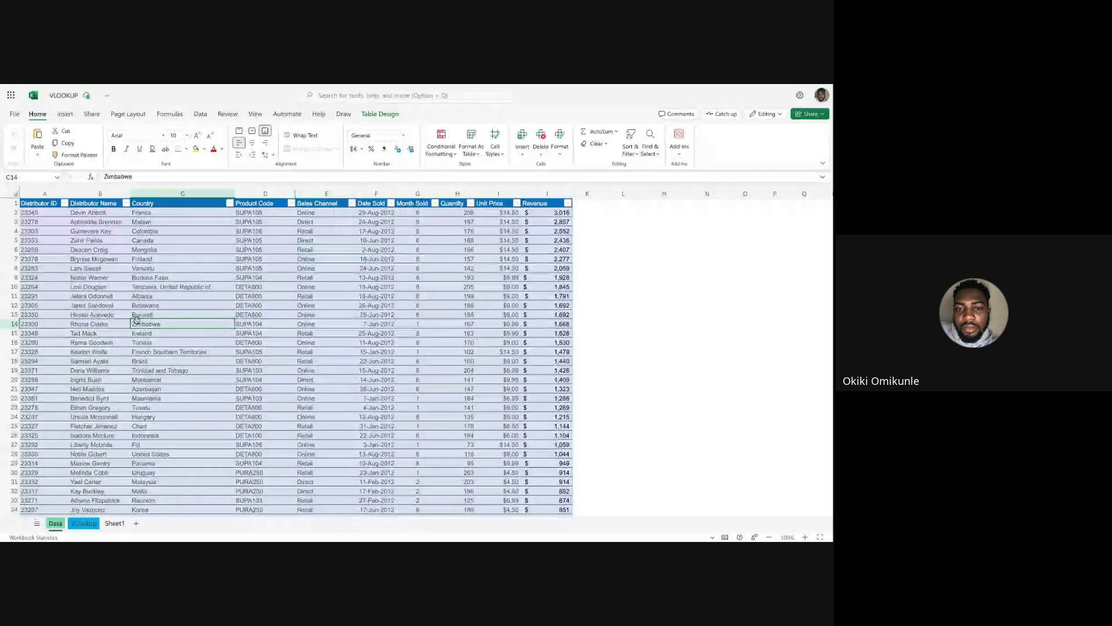
left_click(115, 321)
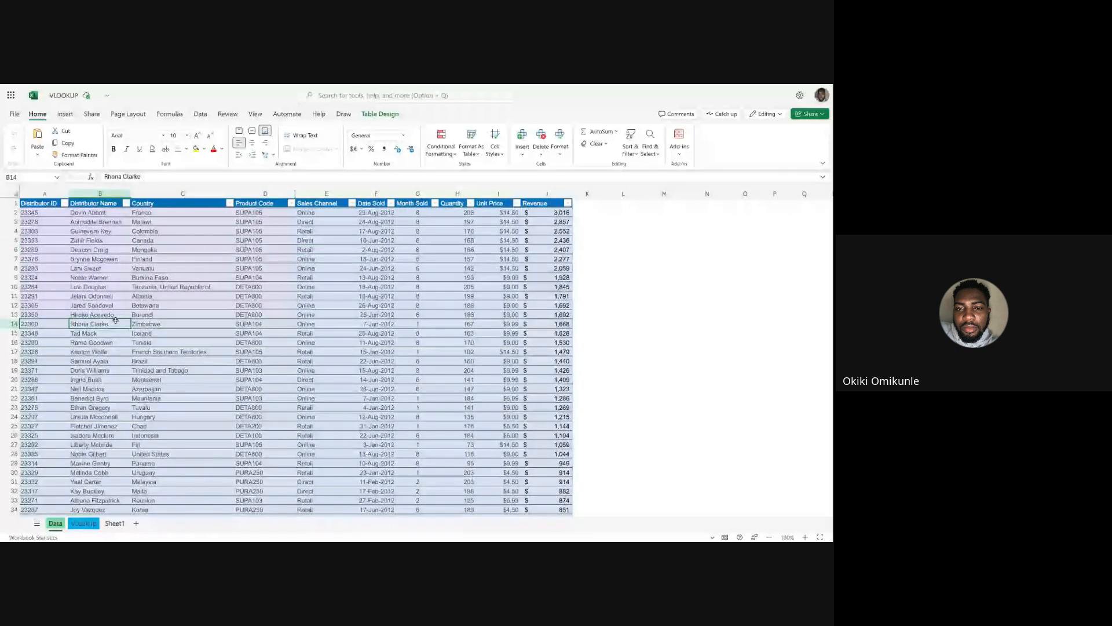
left_click(54, 269)
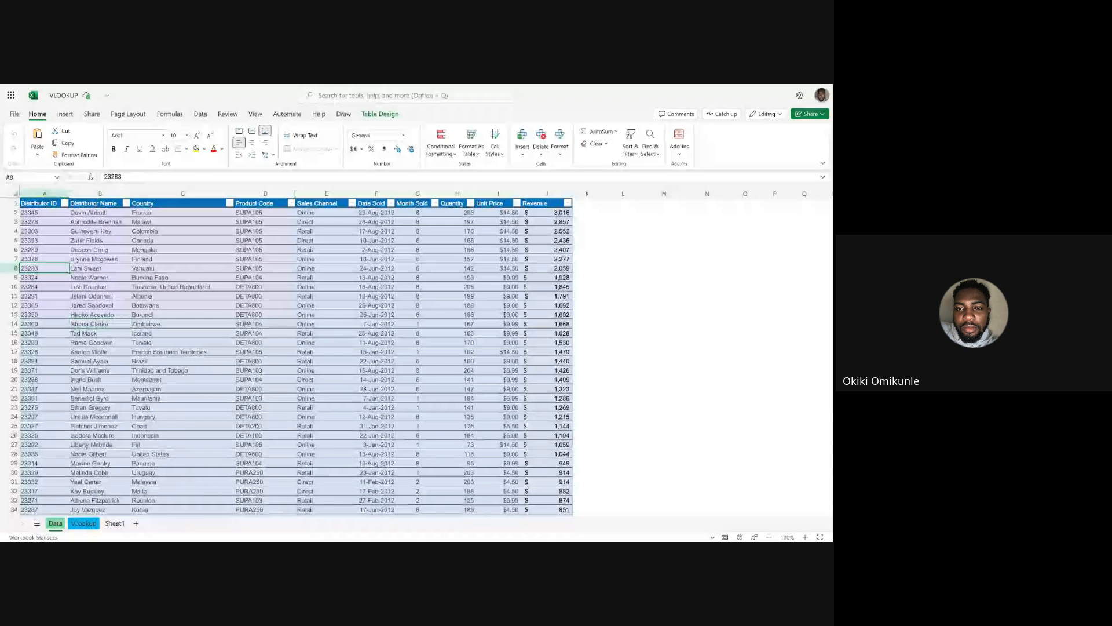
Select the entire sales table on the Data sheet and check how far down its rows extend.
key("ctrl+a")
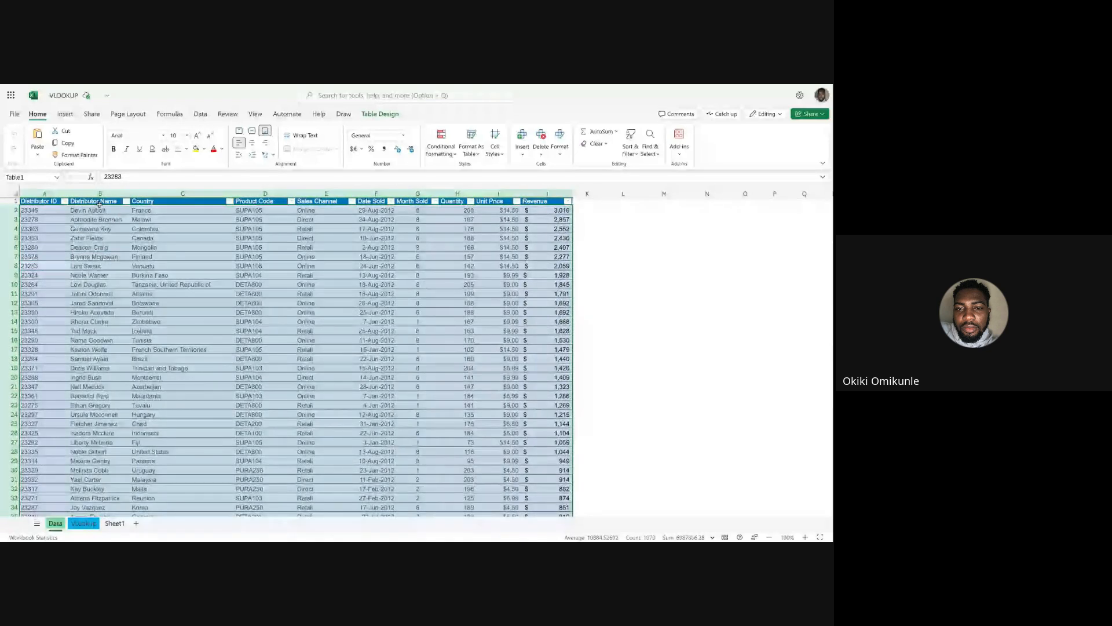
scroll(99, 204, "down", 20)
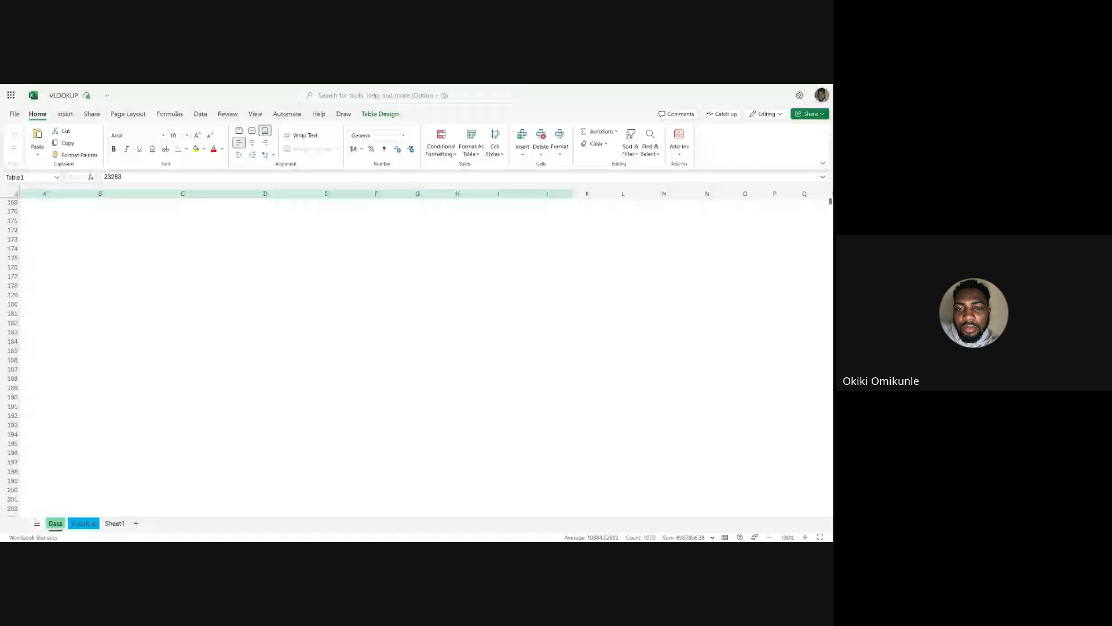
scroll(417, 357, "down", 1)
scroll(417, 356, "up", 12)
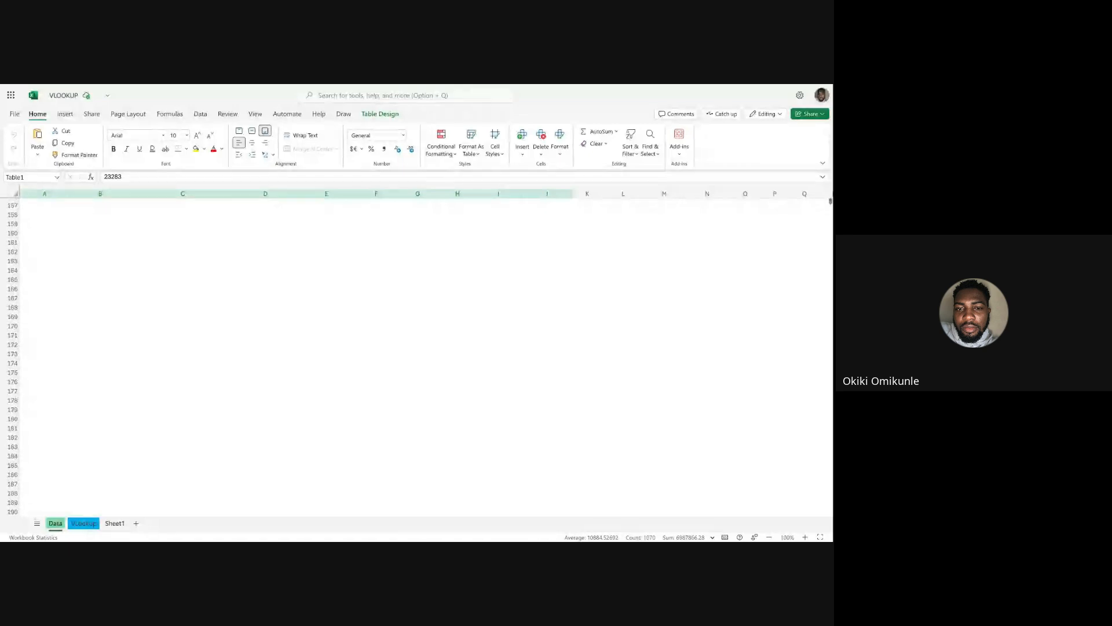
scroll(24, 284, "up", 3)
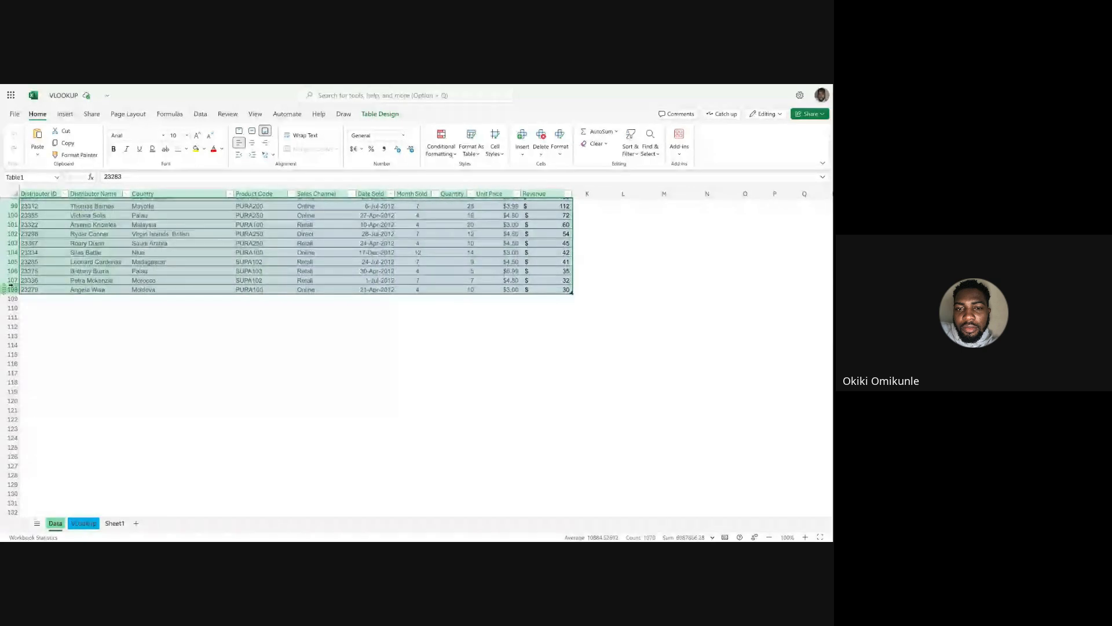
scroll(10, 285, "up", 20)
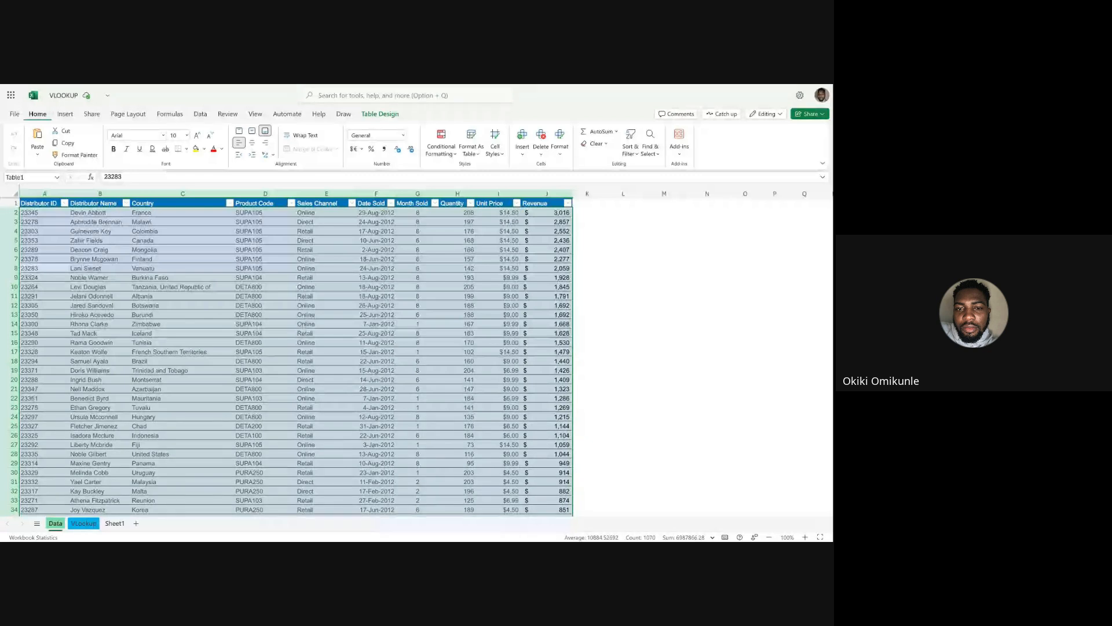
Try to insert a table over the selected sales data on the Data sheet.
left_click(65, 115)
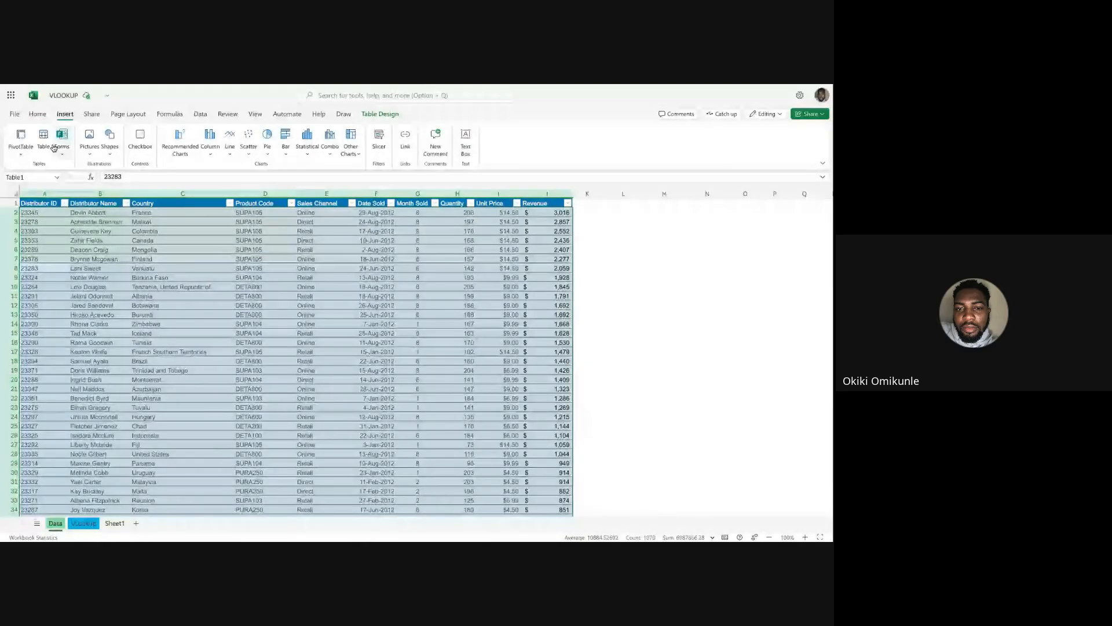
left_click(51, 146)
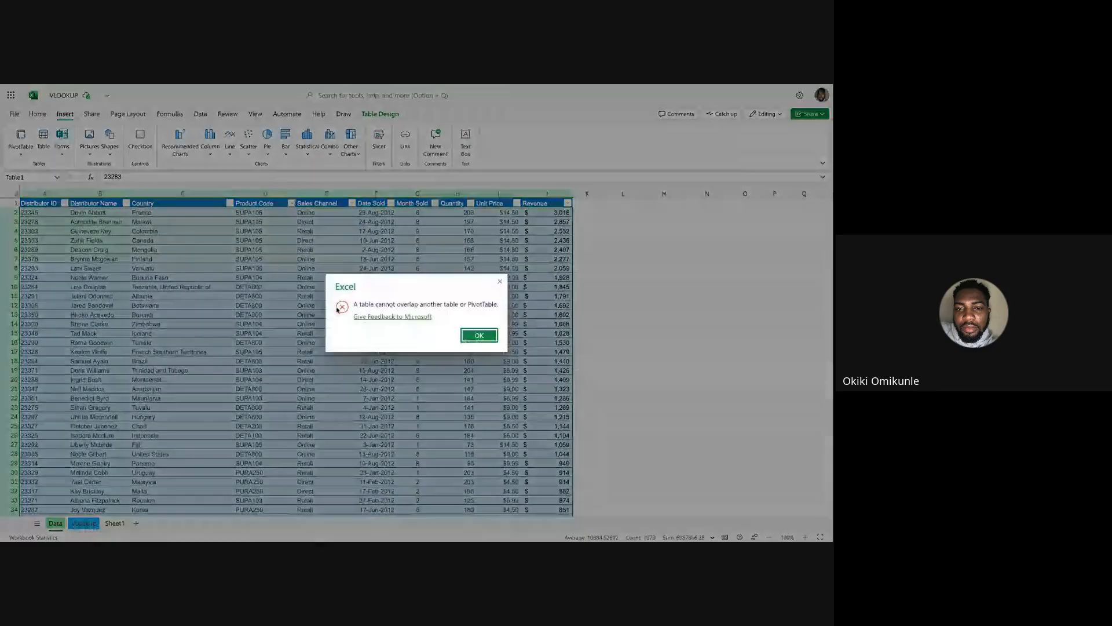
left_click(480, 336)
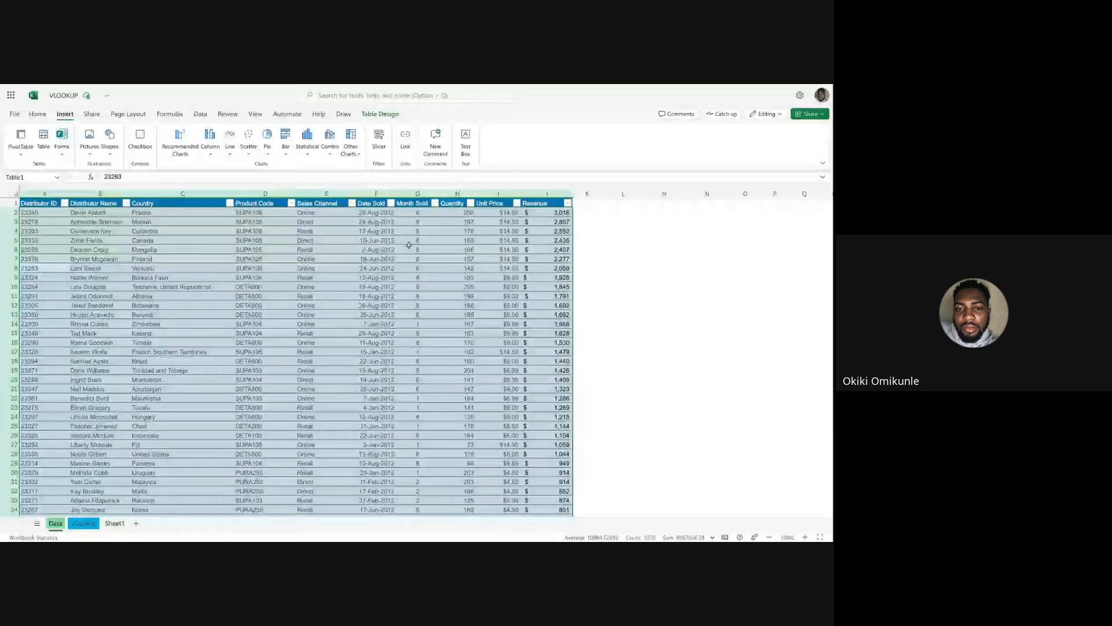
left_click(249, 269)
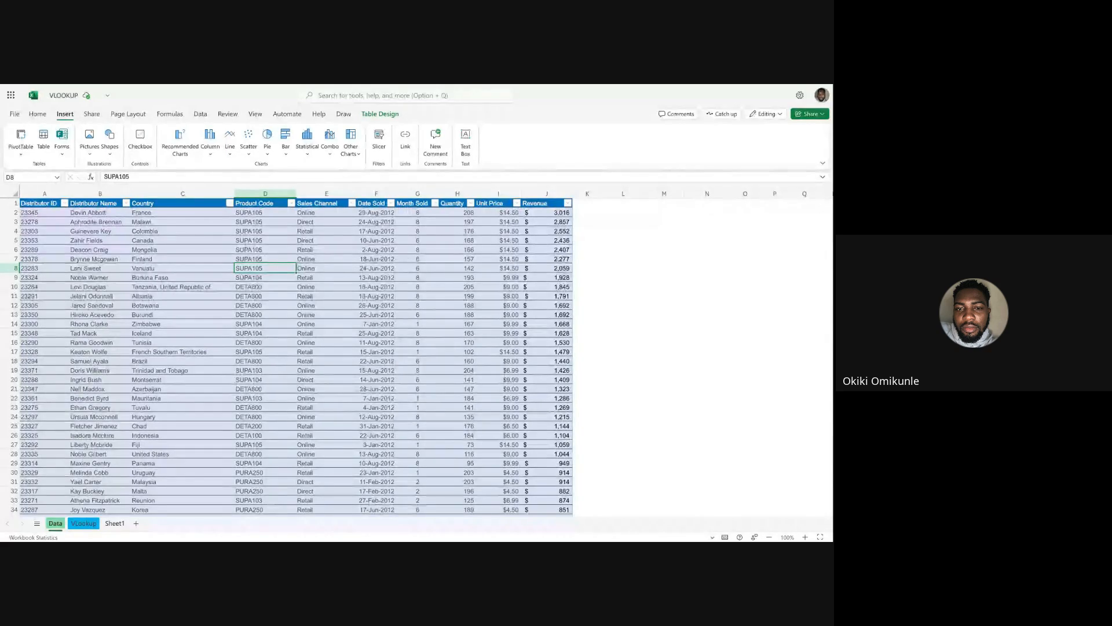
Go through the sales table's header row cell by cell, from Distributor ID to Revenue.
left_click(12, 203)
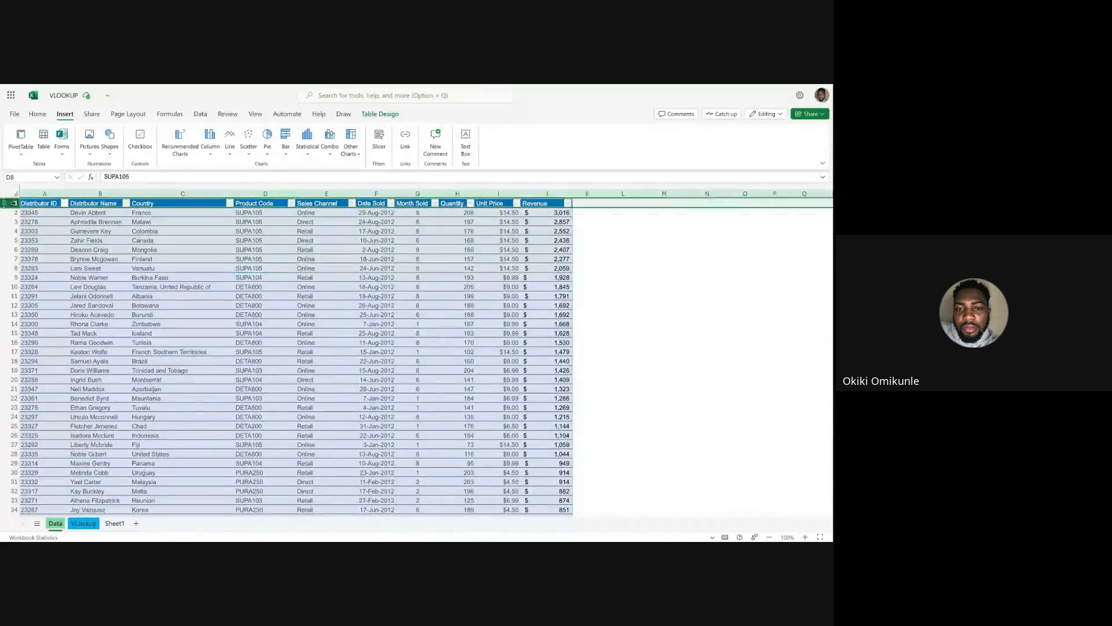
left_click(45, 204)
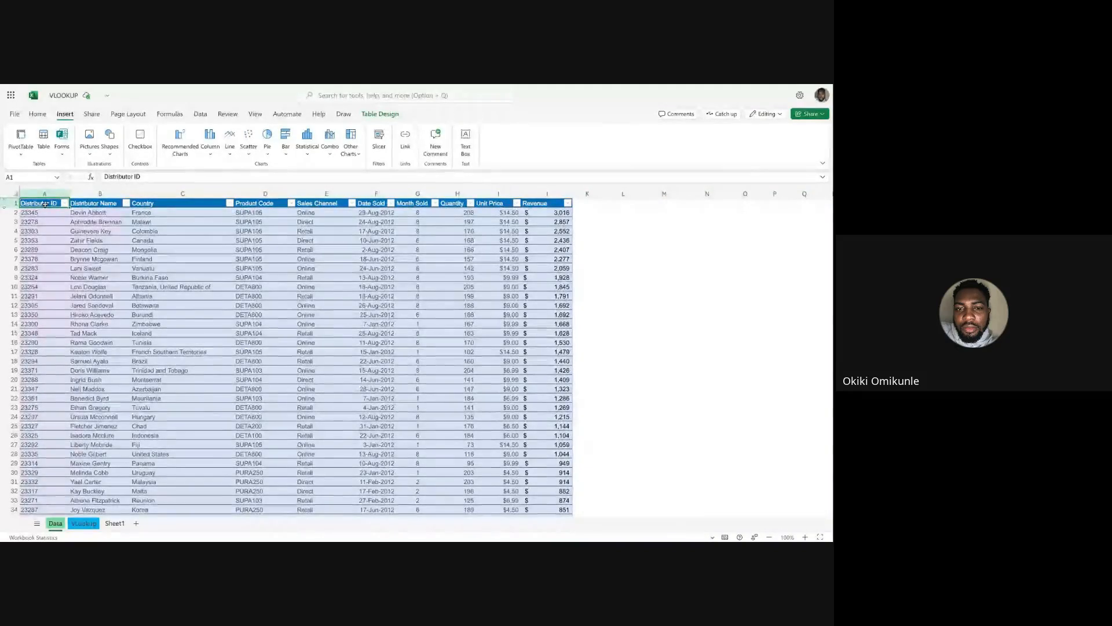
key("Right")
key("Right")
key("Right")
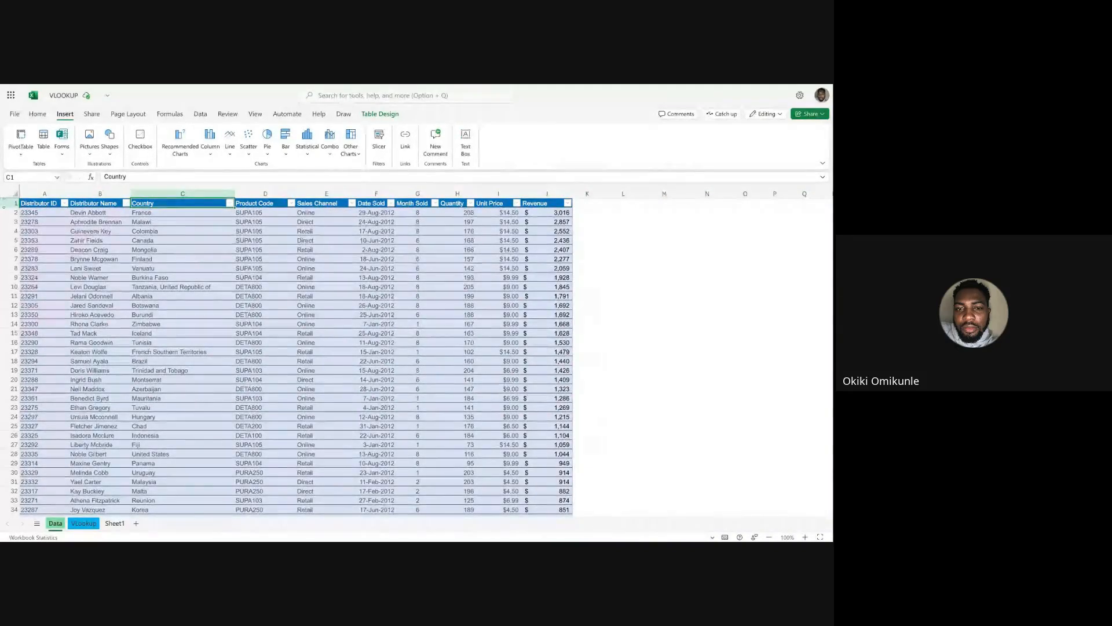
key("Right")
key("Right")
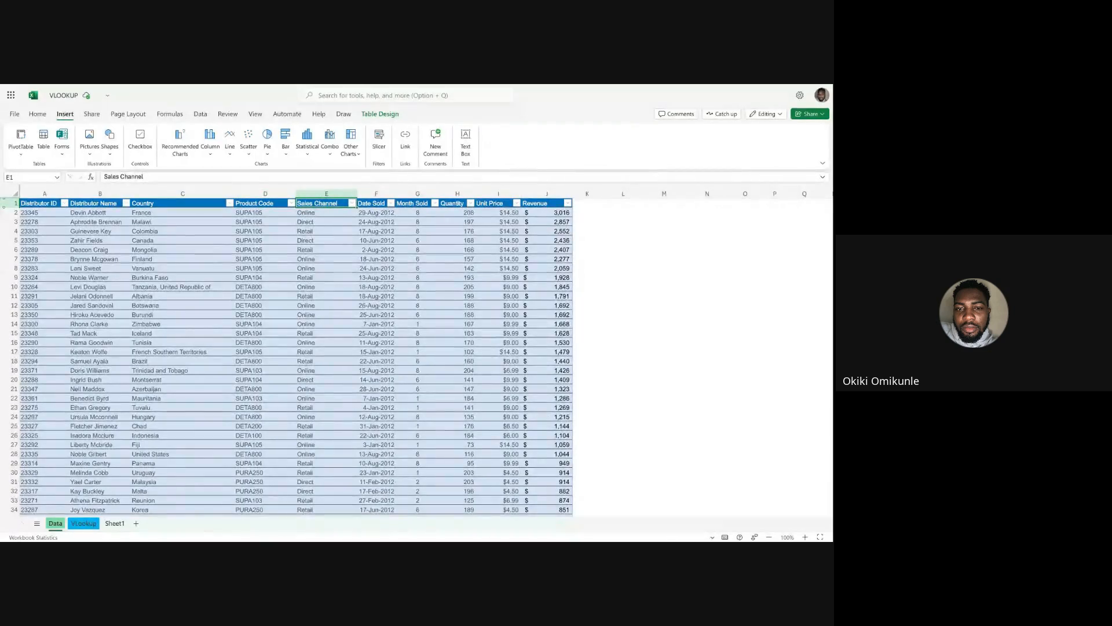
key("Right")
key("Right")
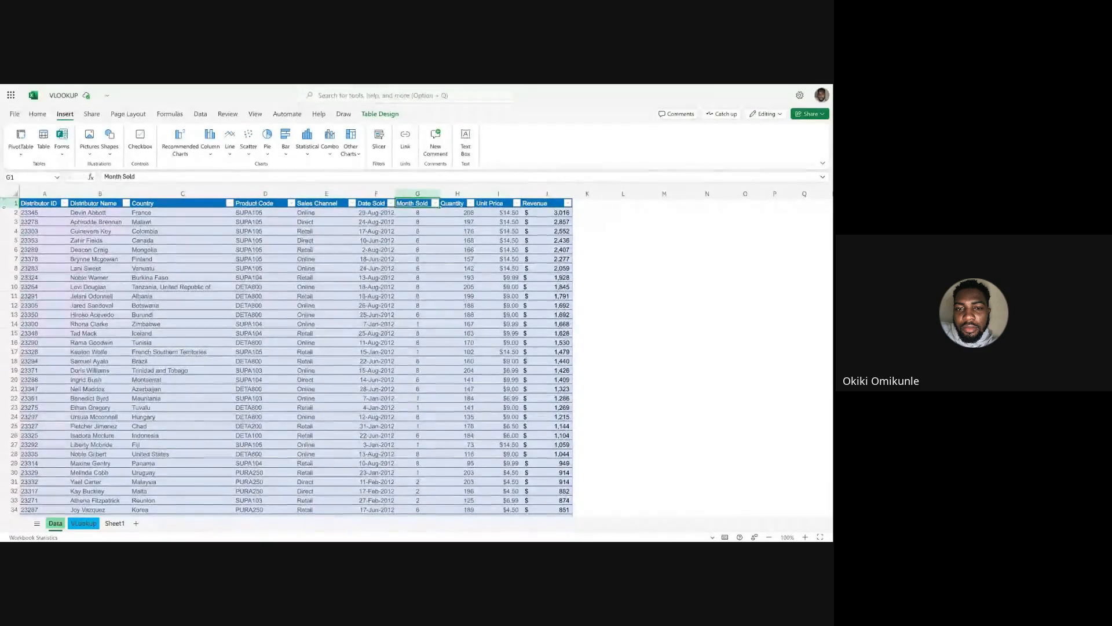
key("Right")
key("Right")
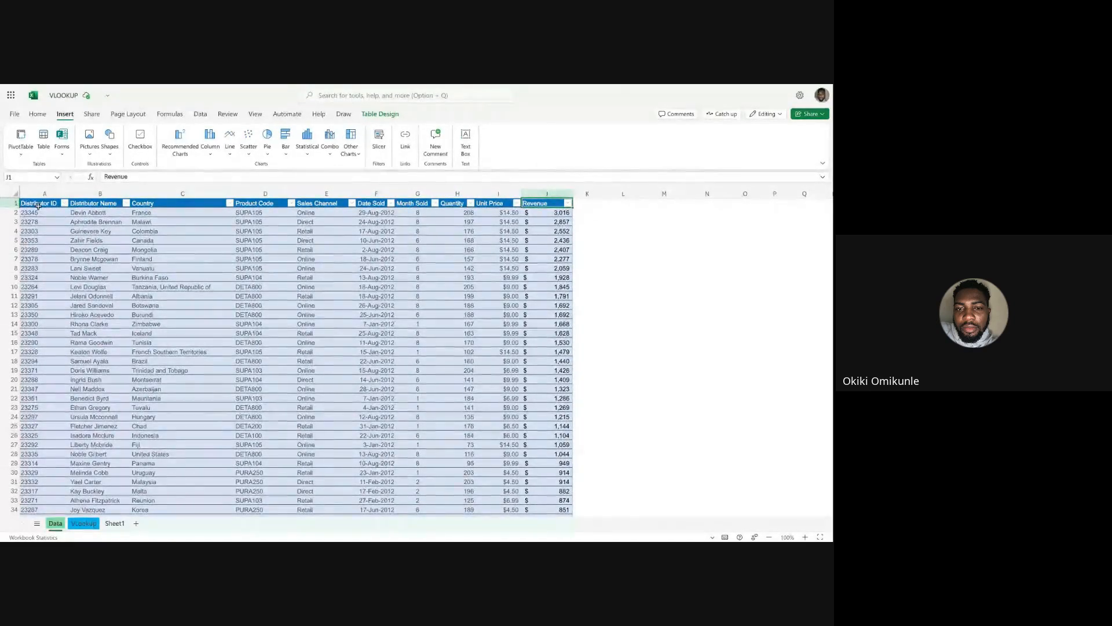
Highlight the sales table's header cells as a range, starting from Distributor ID.
left_click(43, 210)
left_click(36, 203)
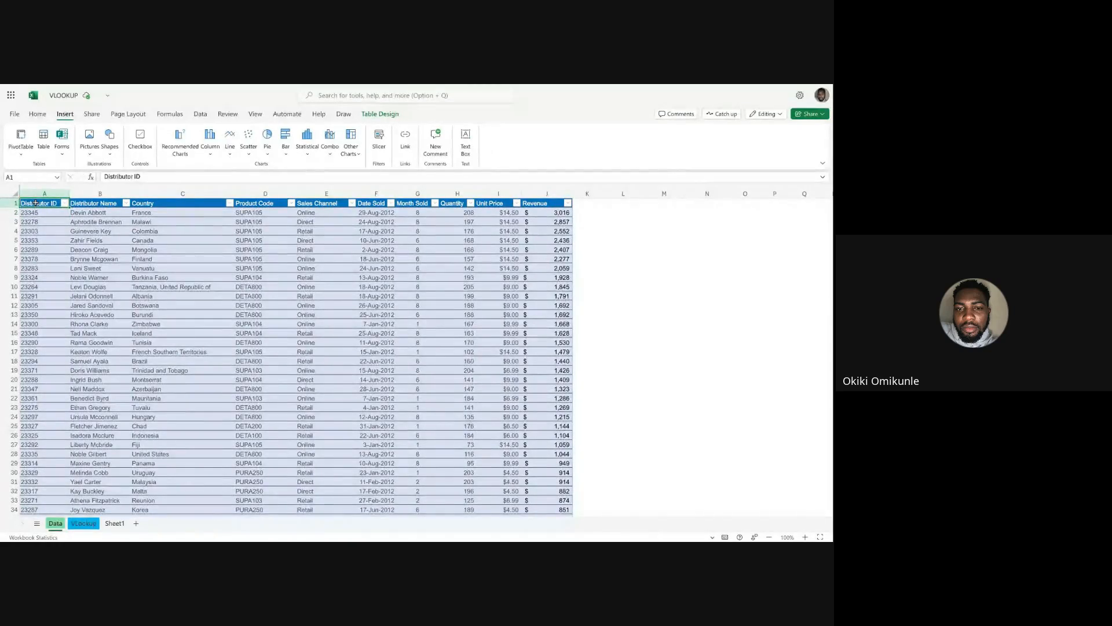
key("shift+Right")
key("shift+Right")
key("shift+Right")
key("shift+Right")
key("shift+Right")
key("shift+Right")
key("shift+Right")
key("shift+Right")
key("shift+Right")
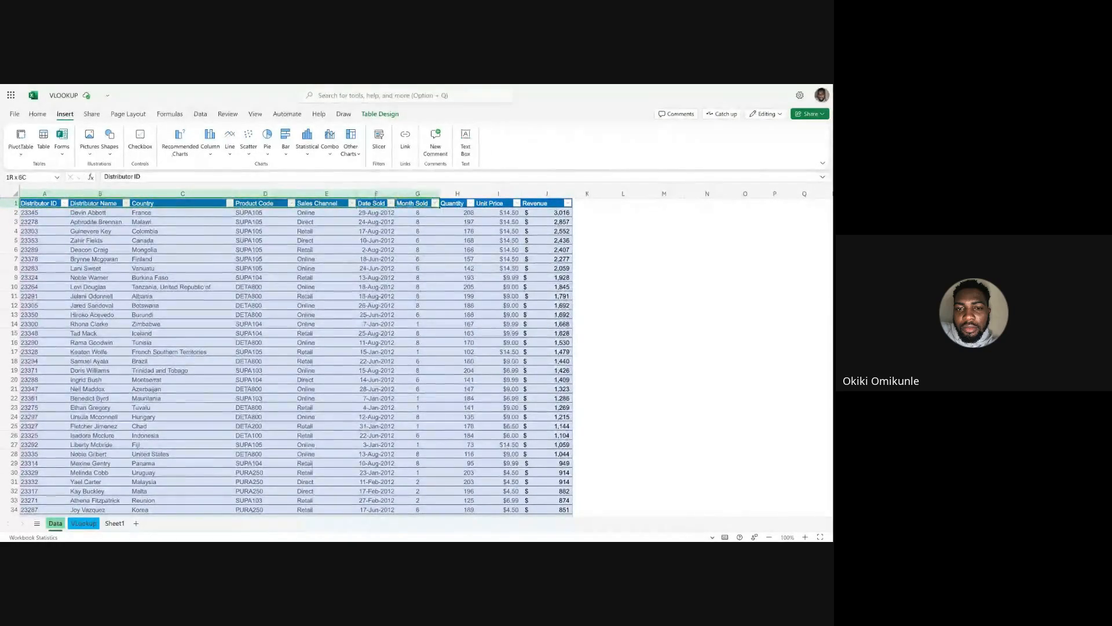
Highlight the whole sales table from a cell inside it, and return to a single cell in the Country column.
left_click(58, 277)
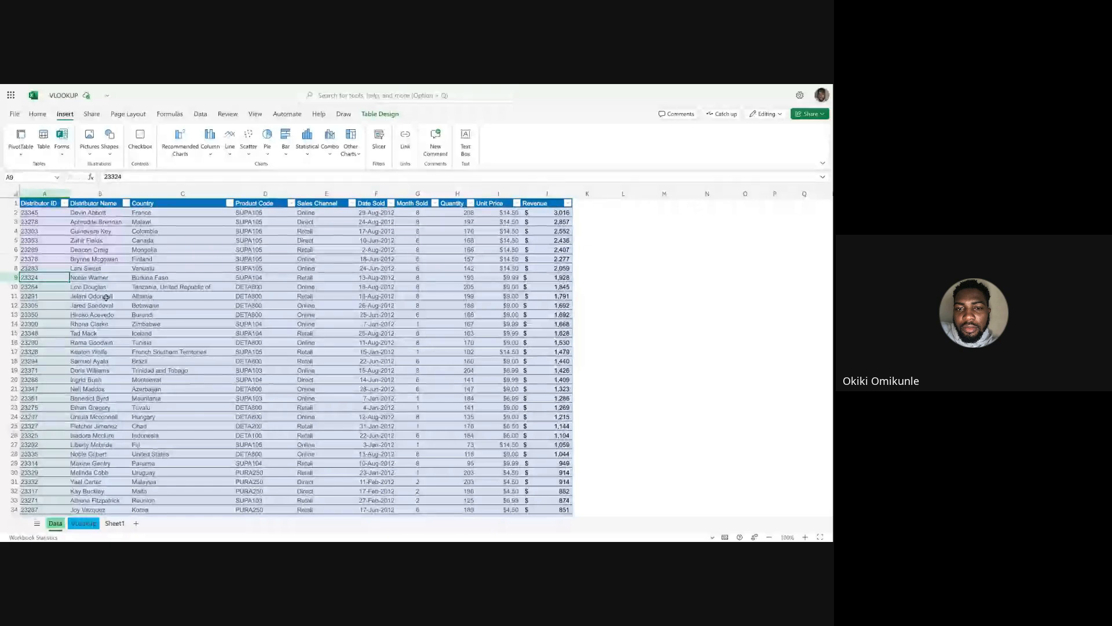
key("ctrl+a")
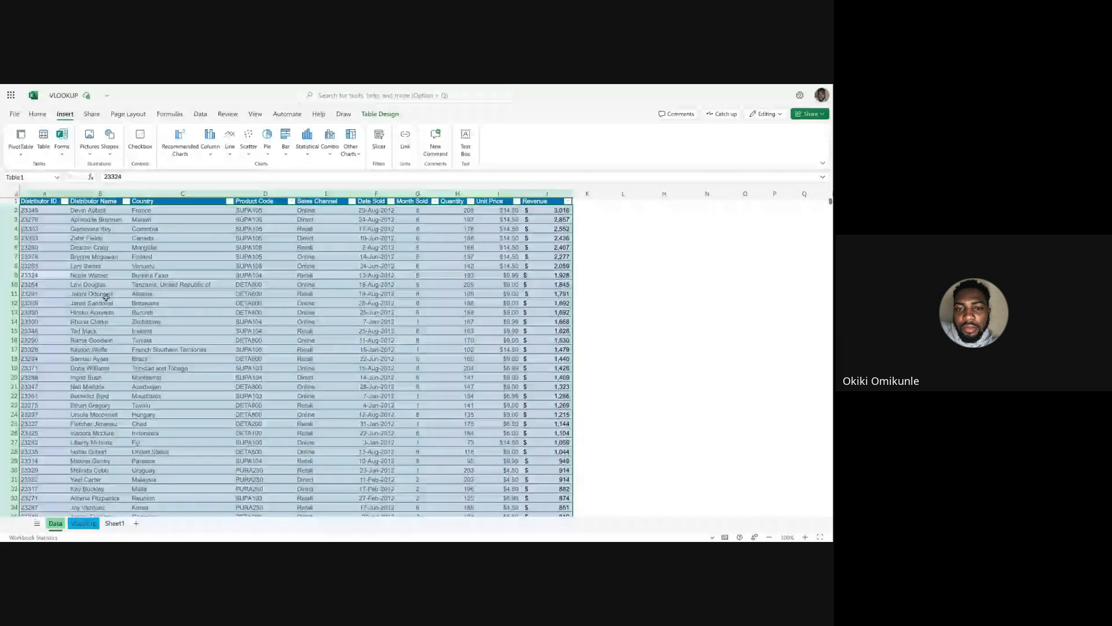
left_click(274, 355)
key("ctrl+a")
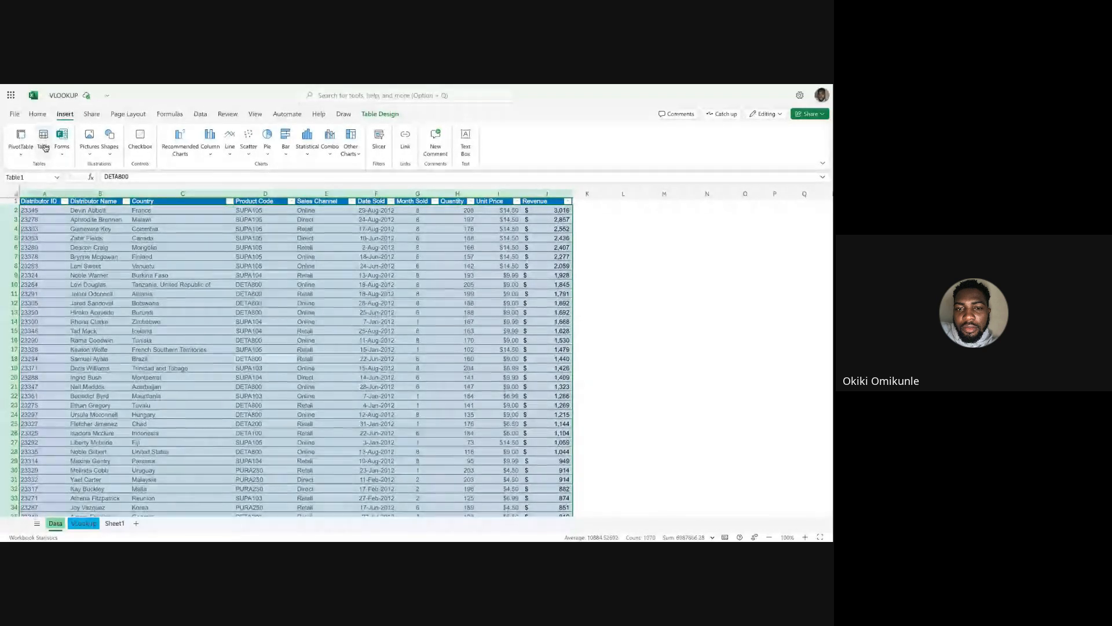
left_click(212, 309)
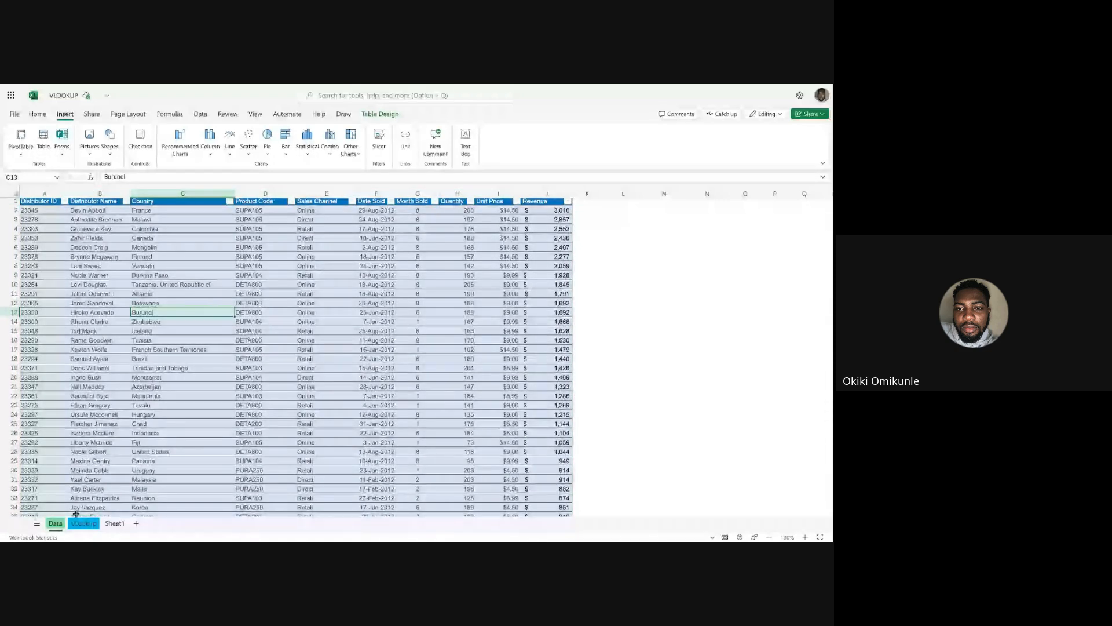
Review the lookup problems 1a and 1b on the VLookup sheet.
left_click(83, 523)
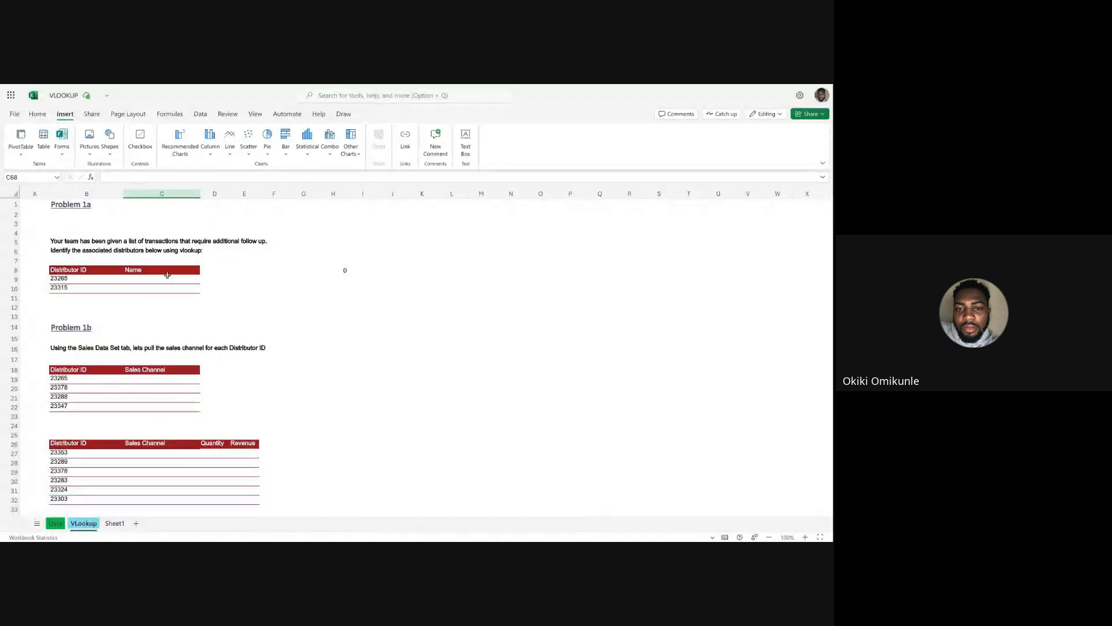
scroll(167, 275, "down", 2)
scroll(167, 275, "down", 15)
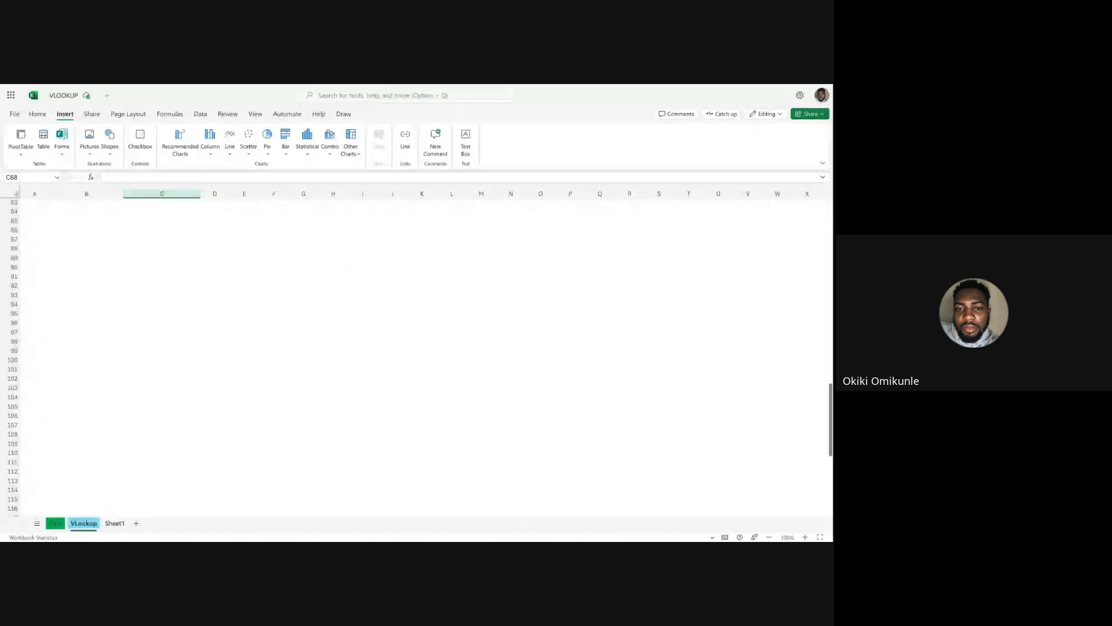
scroll(347, 270, "up", 16)
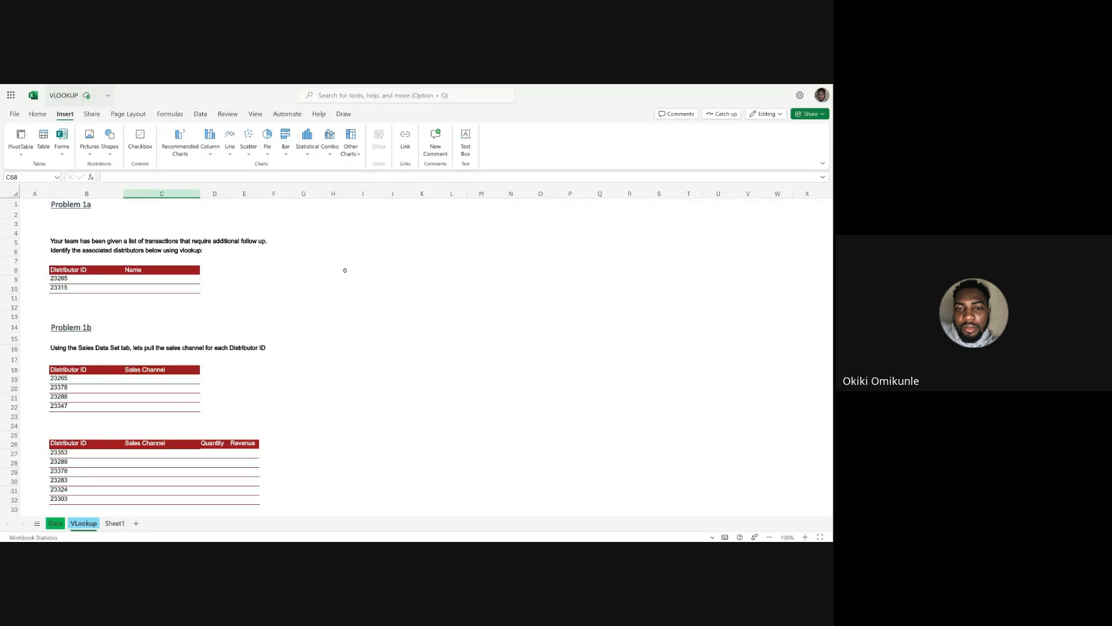
Examine the Distributor ID column on the Data sheet, comparing a vertical column with the horizontal row 9.
left_click(55, 523)
left_click(44, 193)
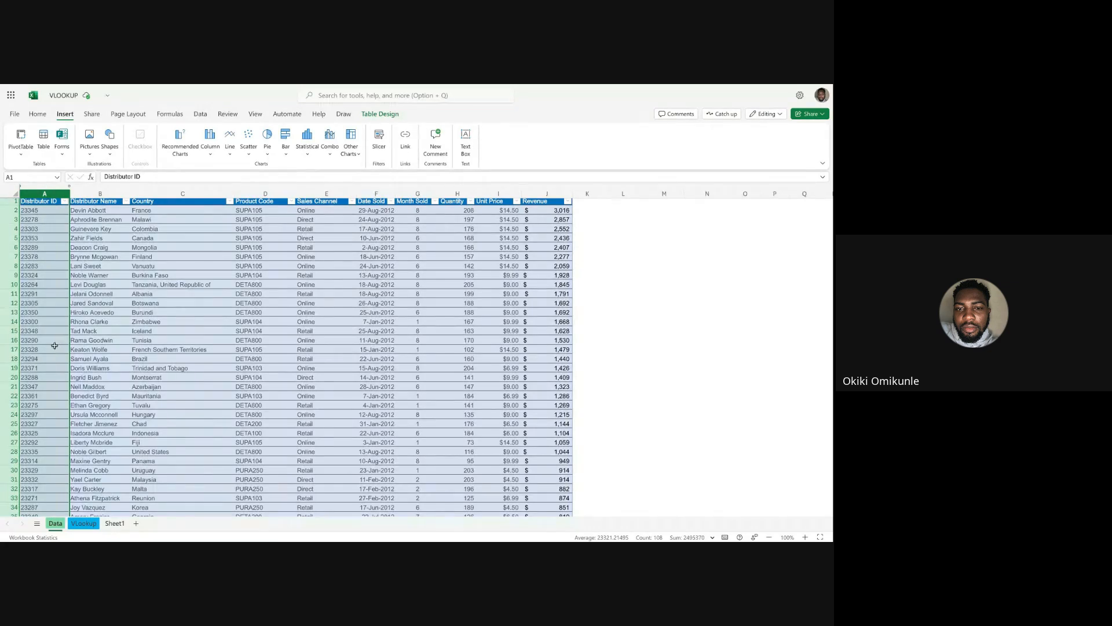
left_click(9, 274)
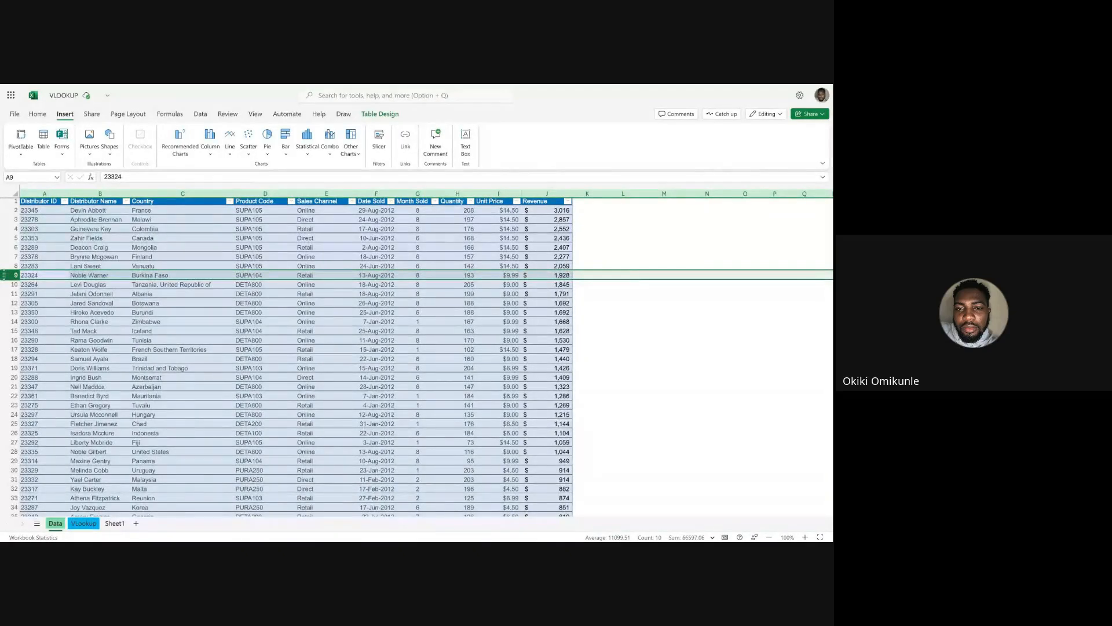
left_click(45, 193)
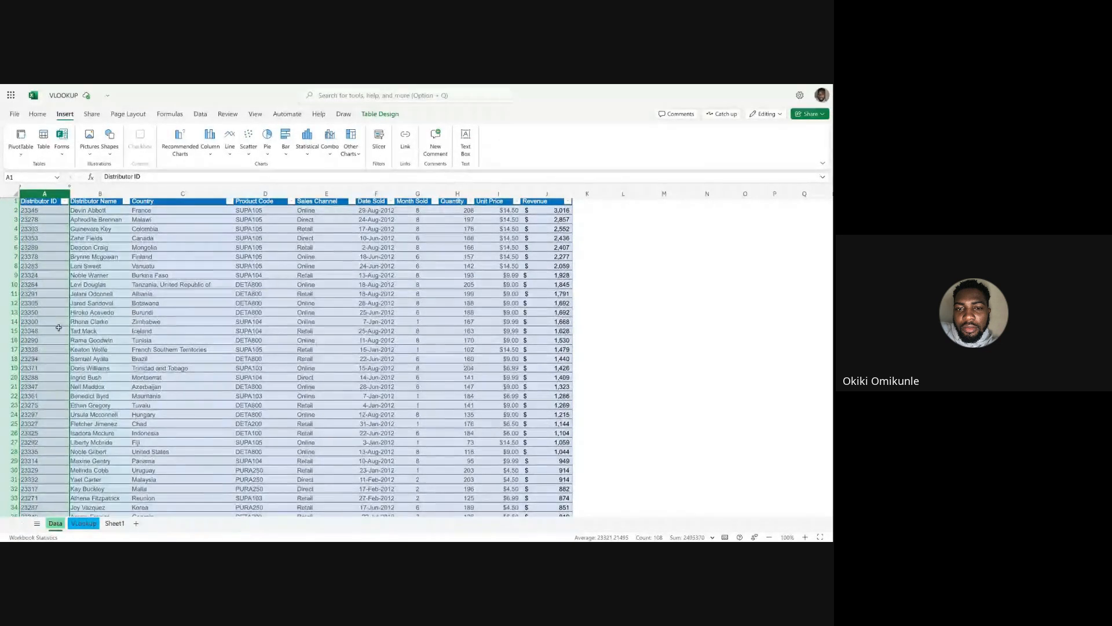
left_click(41, 210)
left_click(42, 193)
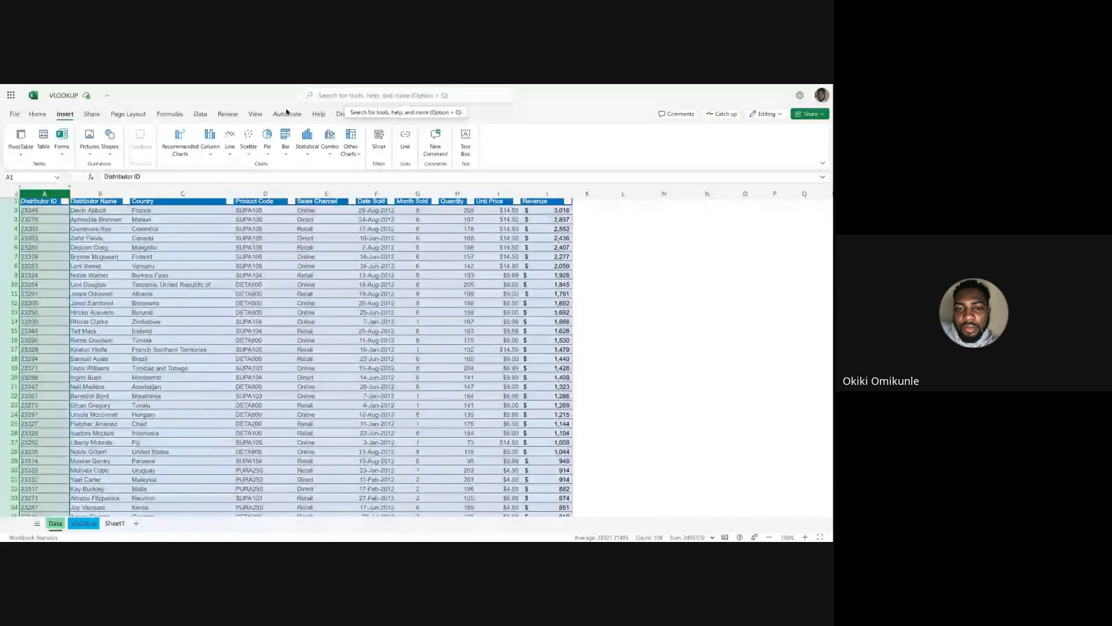
Review Problem 1a on the VLookup sheet, comparing the two distributor IDs with the empty Name column.
left_click(84, 523)
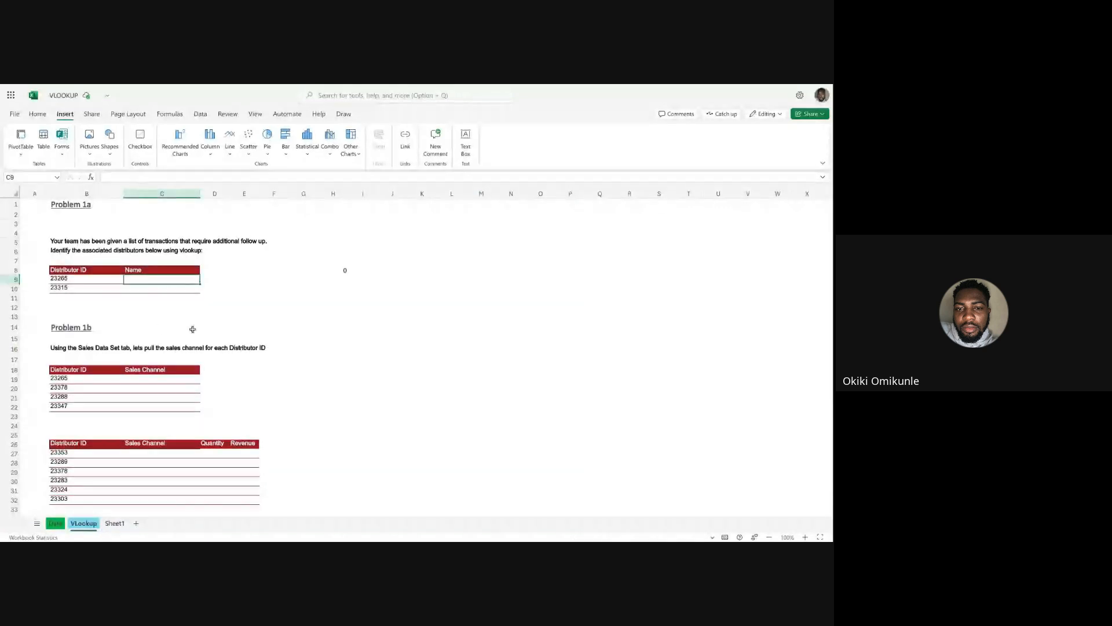
left_click(214, 327)
left_click(66, 273)
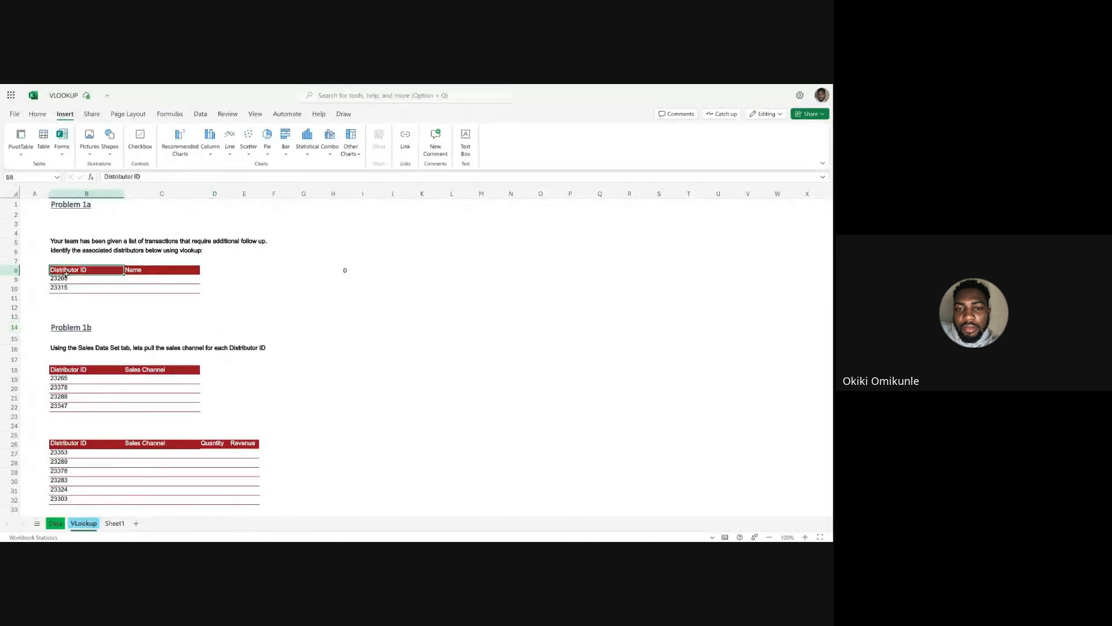
left_click_drag(75, 279, 74, 288)
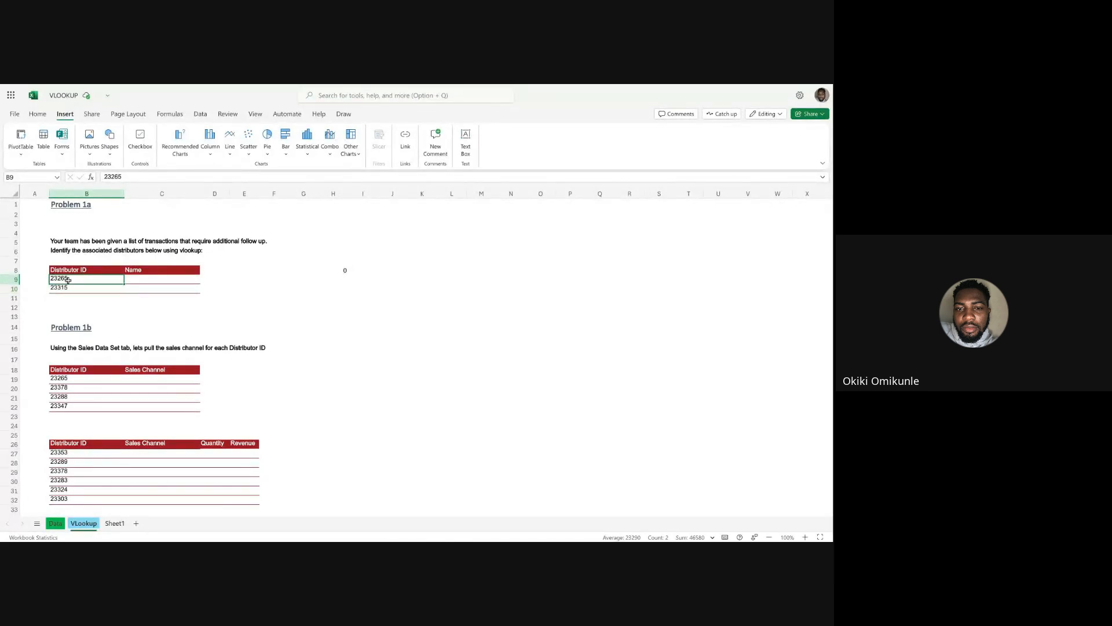
left_click(68, 281)
left_click(68, 287)
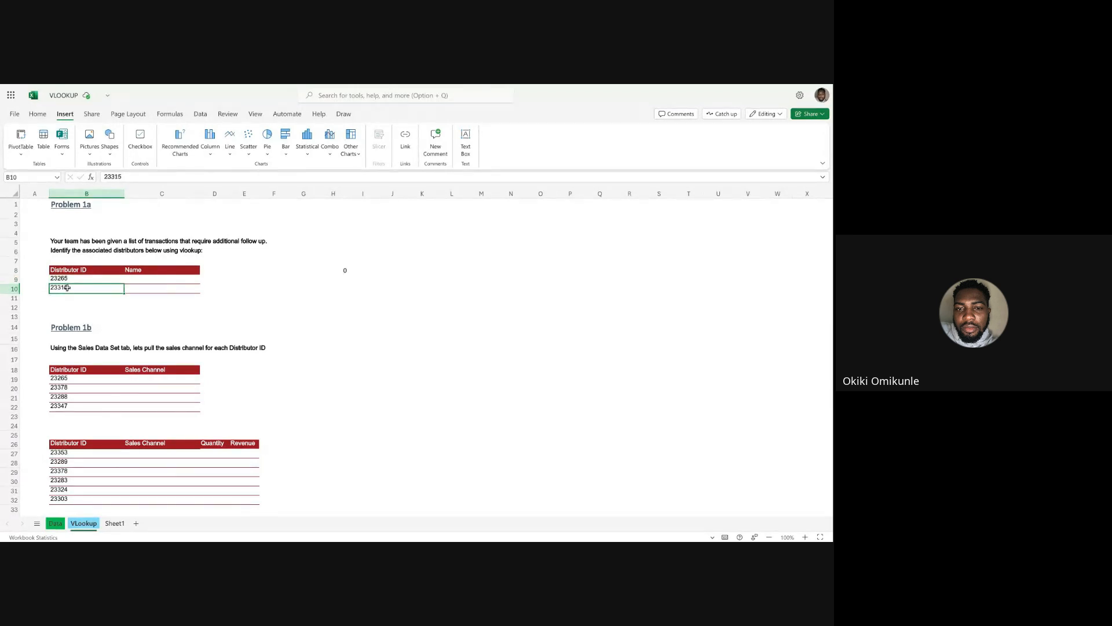
left_click(68, 278)
left_click(153, 280)
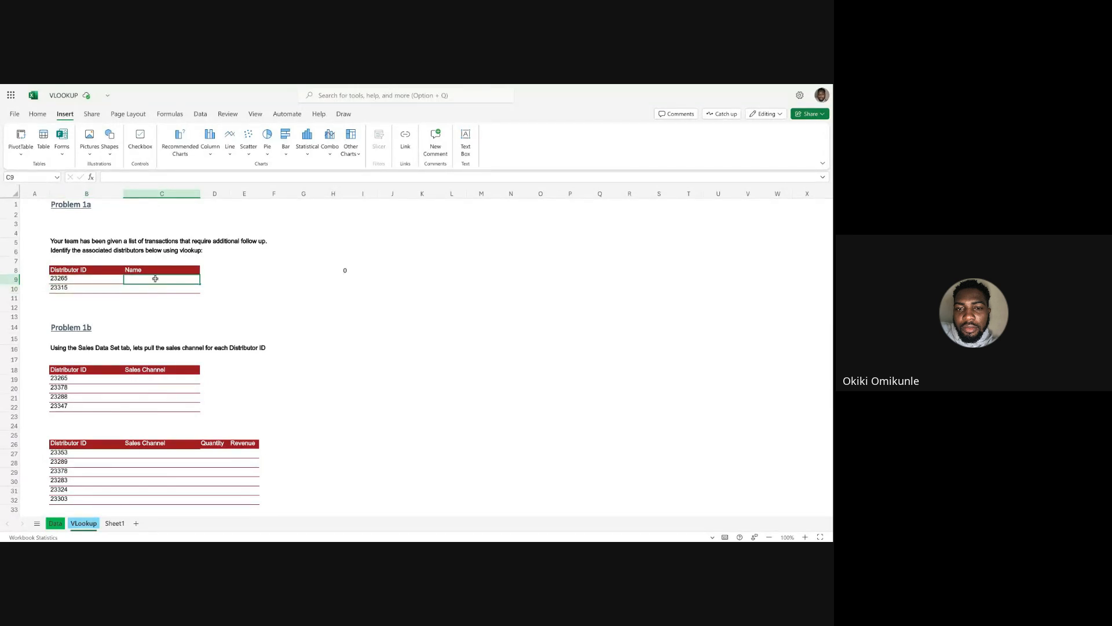
left_click(268, 288)
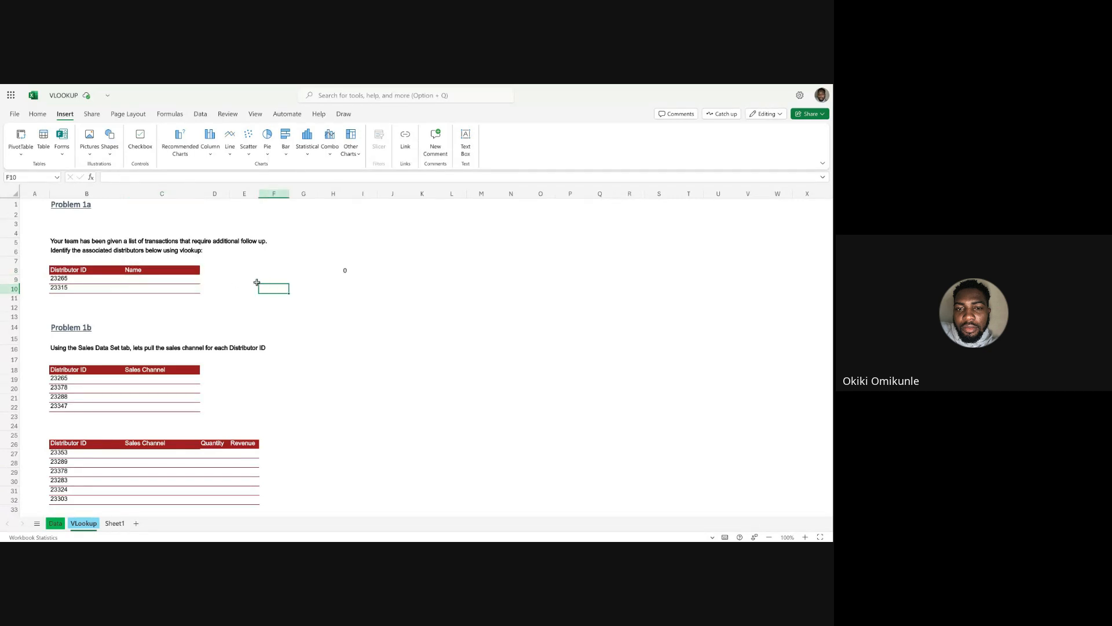
left_click(257, 282)
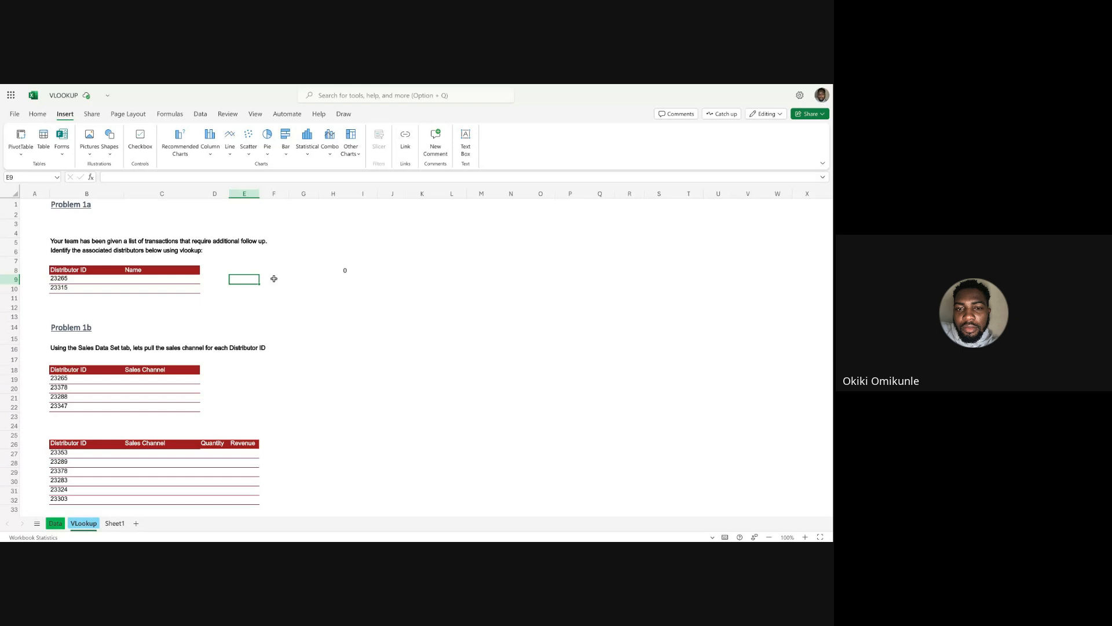
type("=vll")
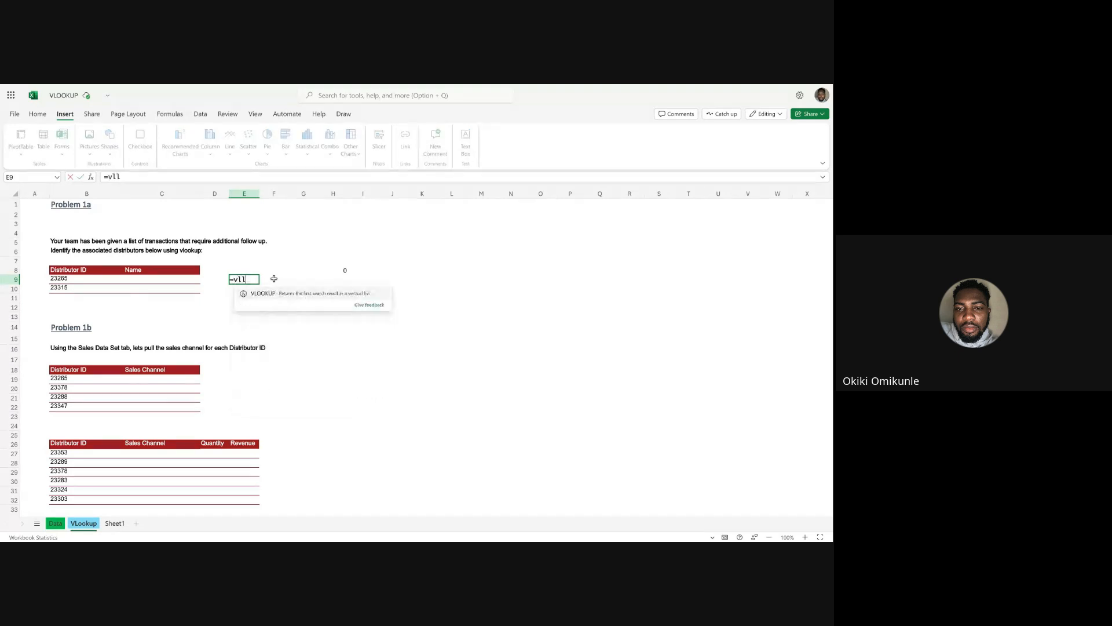
key("BackSpace")
type("ookup")
key("Tab")
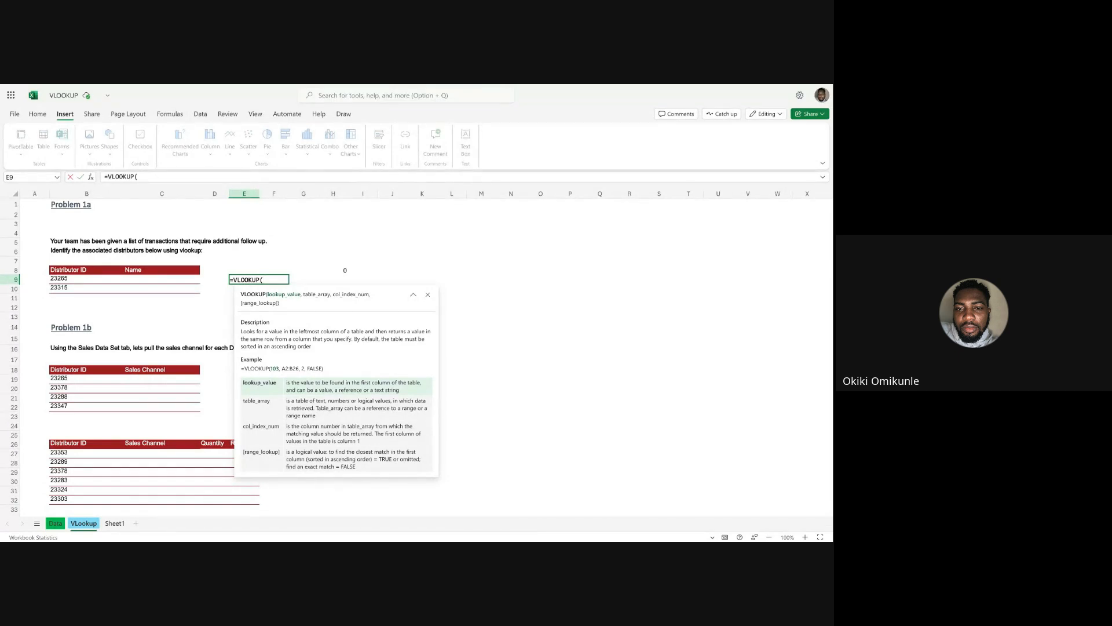
left_click(62, 279)
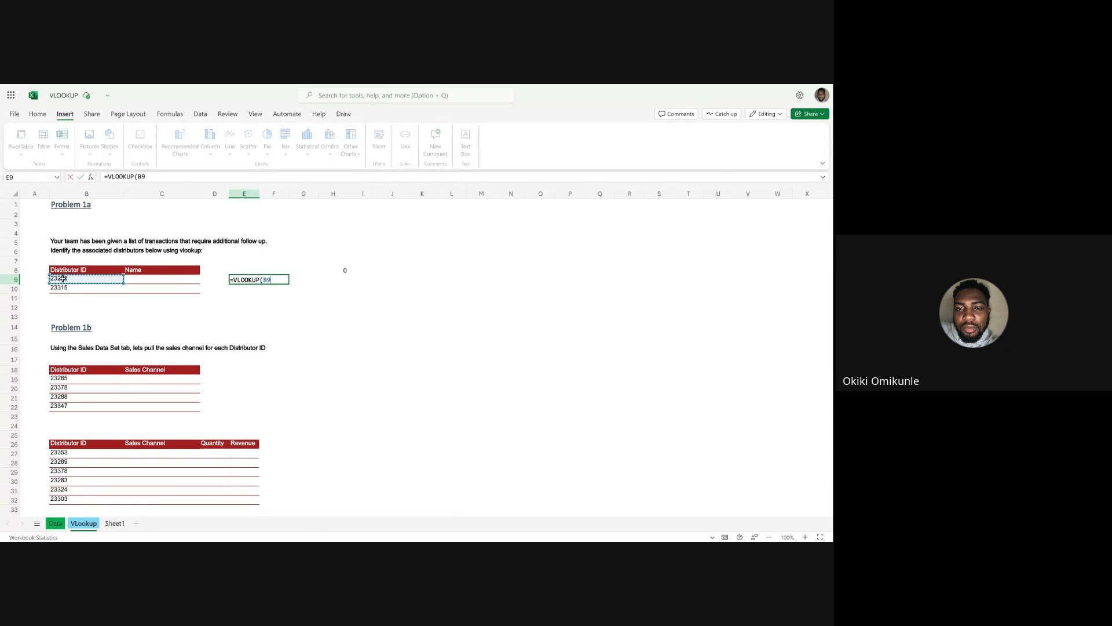
key("Escape")
Start a VLOOKUP formula in C9 with B9 as the lookup value, and open the Data sheet for its table array.
key("Left")
key("Left")
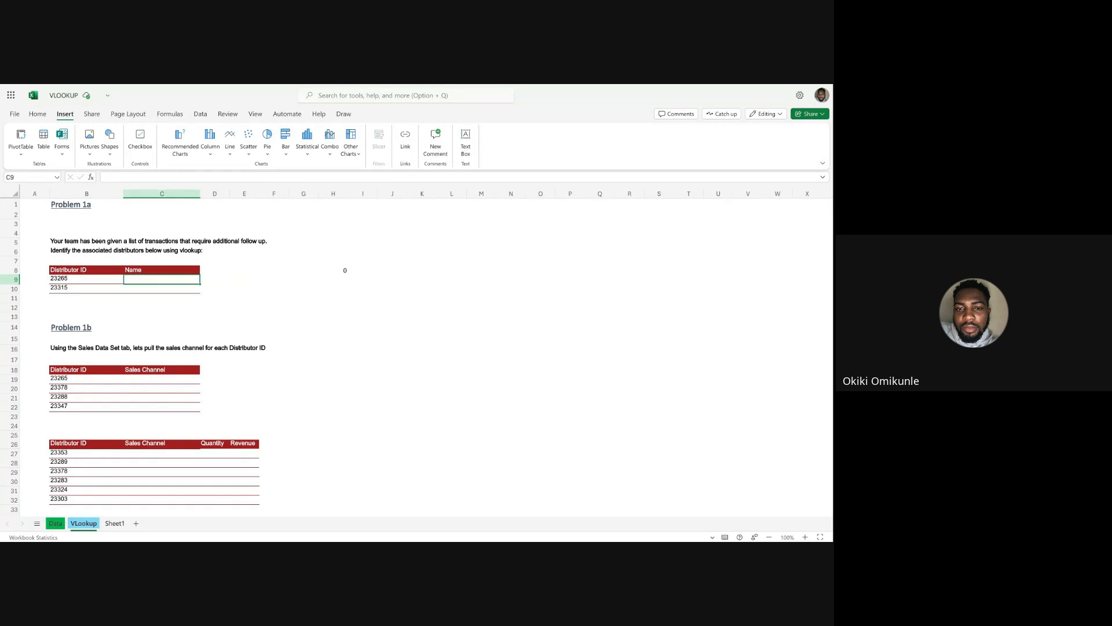
type("=vlook")
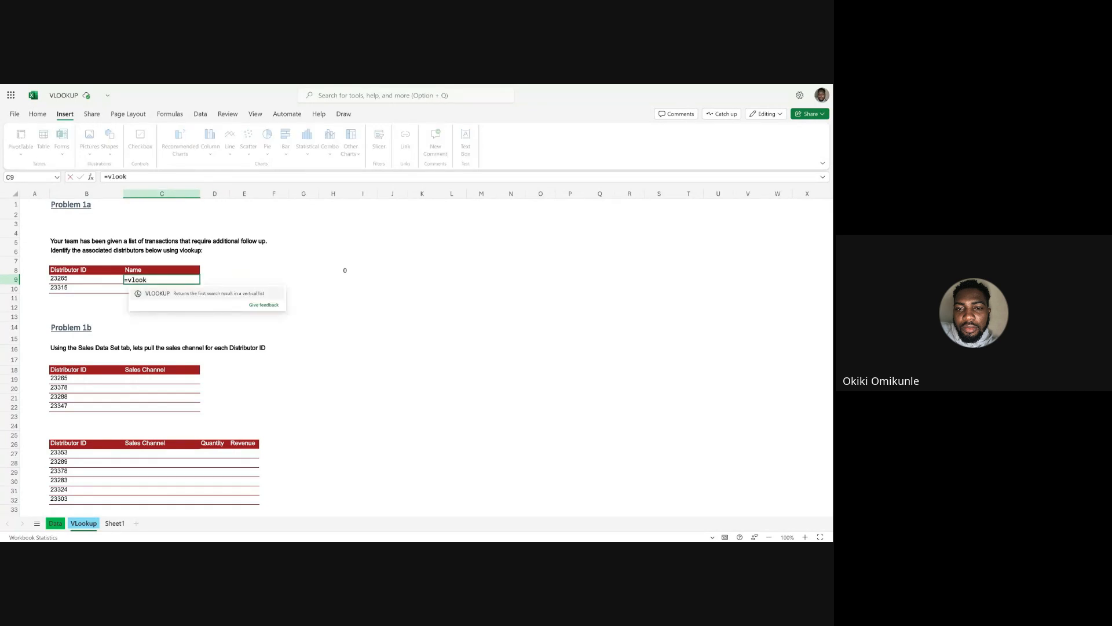
key("Tab")
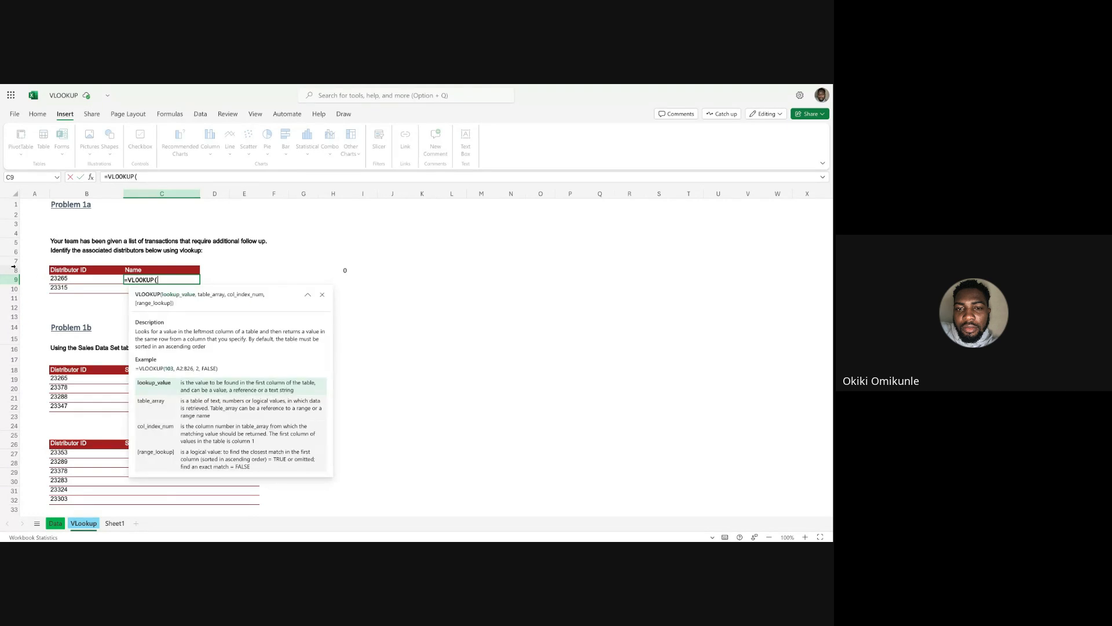
left_click(88, 281)
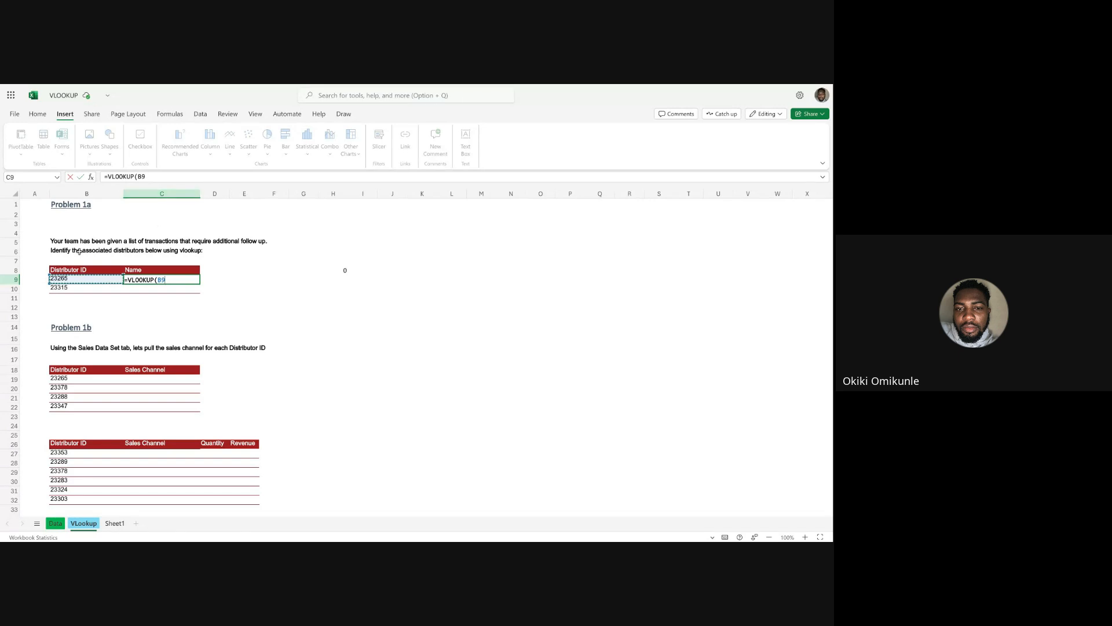
type(",")
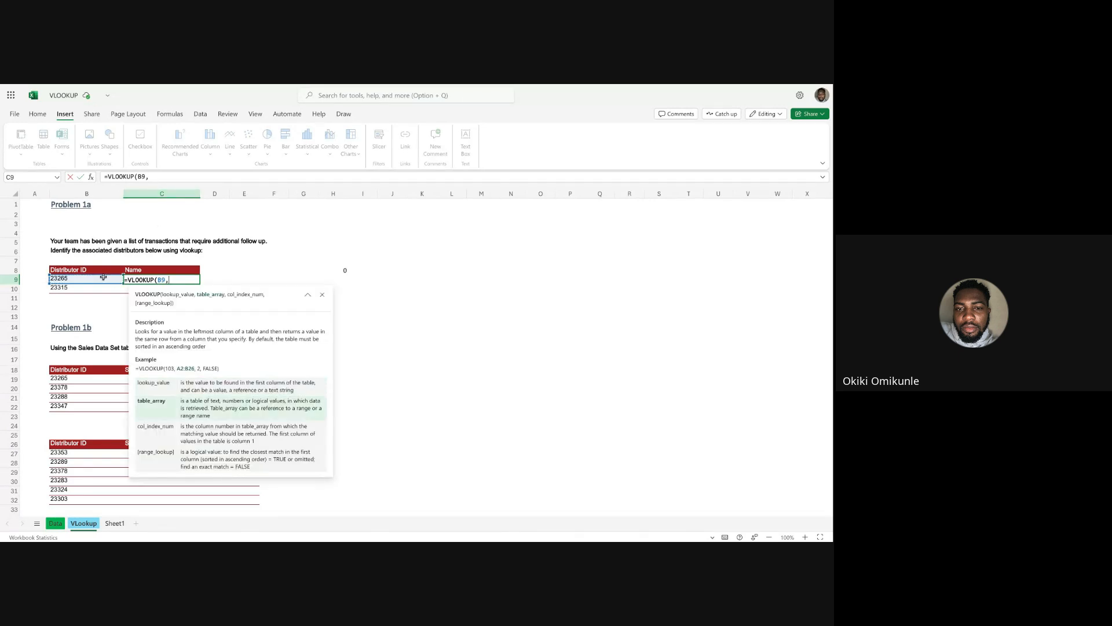
left_click(56, 523)
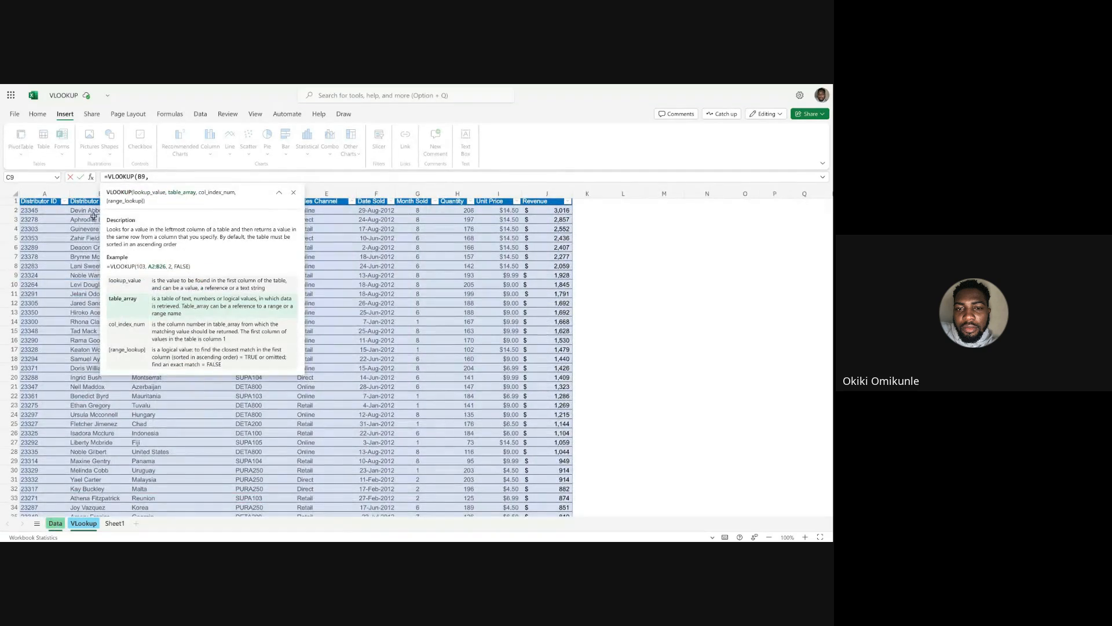
left_click(294, 192)
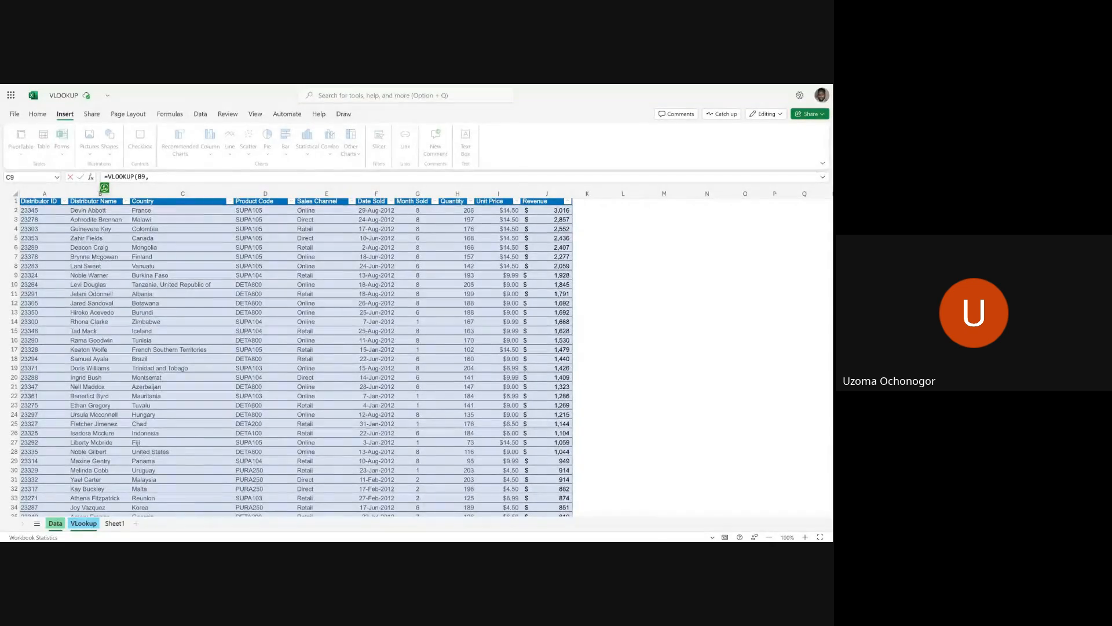
Try the Distributor ID and Distributor Name columns of Table1 as the VLOOKUP table array.
left_click(64, 201)
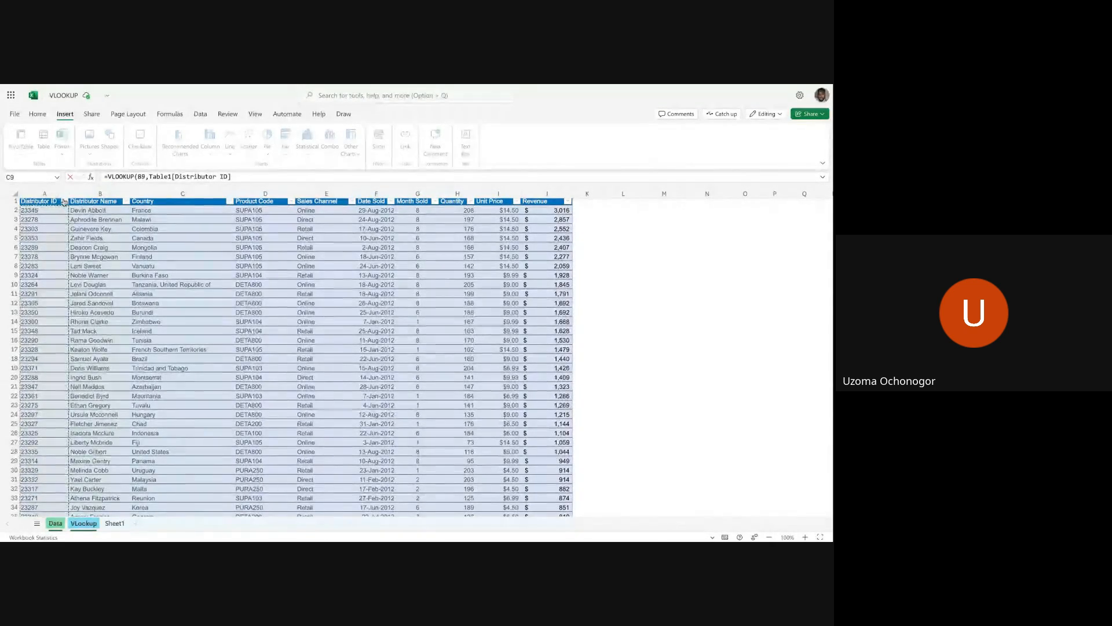
left_click_drag(64, 201, 95, 201)
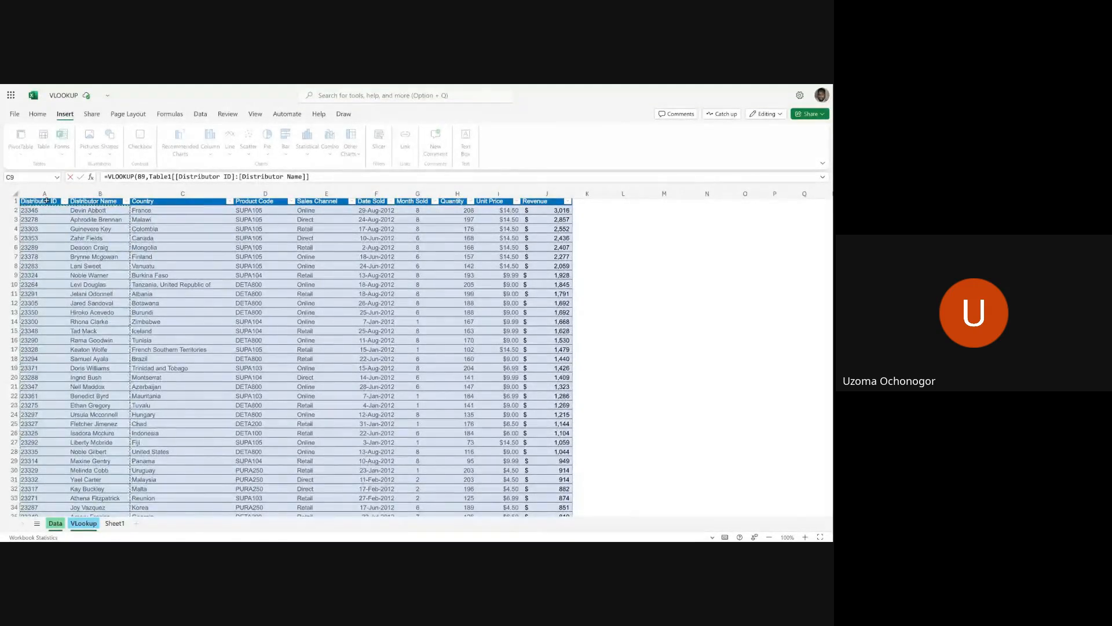
scroll(45, 246, "down", 20)
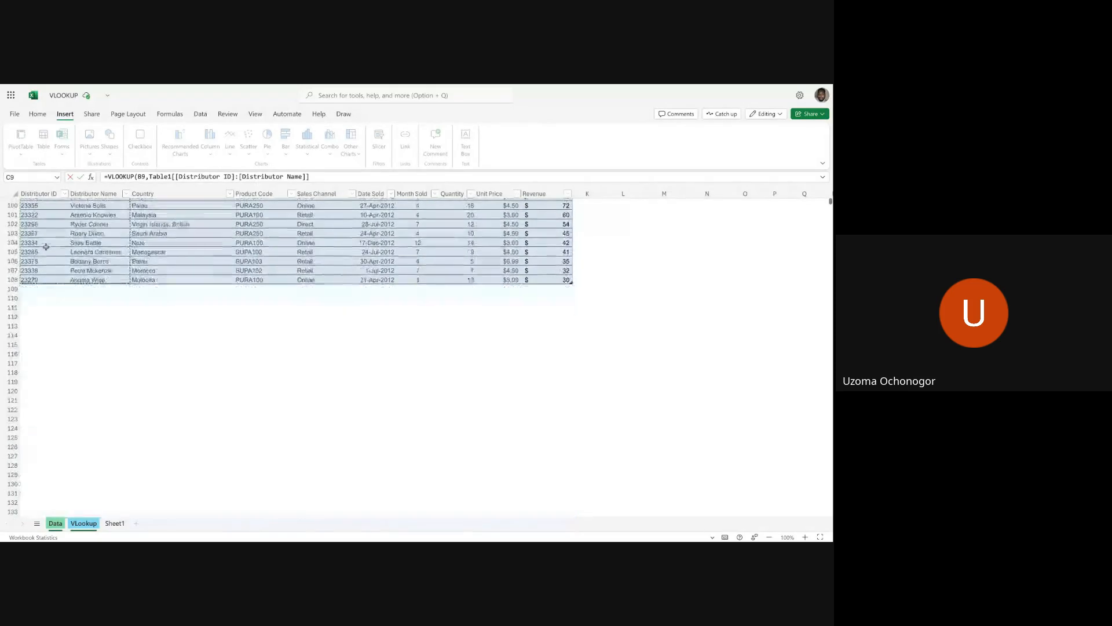
scroll(45, 247, "up", 20)
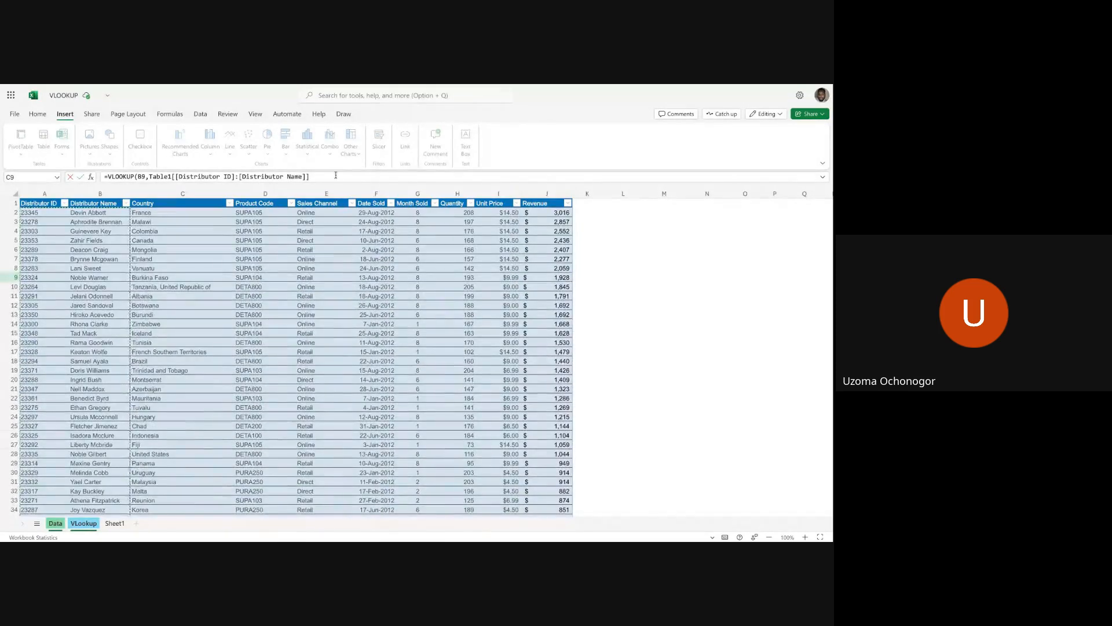
left_click(336, 175)
type(",")
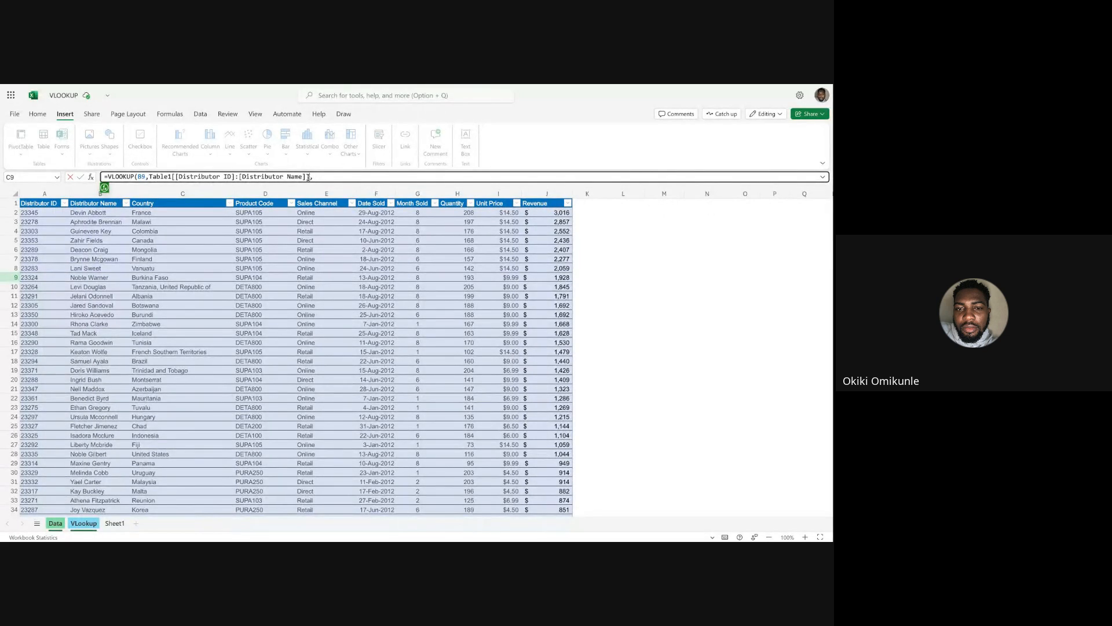
Replace the formula's table array with the full columns A to J of the Data sheet.
key("BackSpace")
key("BackSpace")
key("BackSpace")
key("BackSpace")
key("BackSpace")
key("BackSpace")
key("BackSpace")
key("BackSpace")
key("BackSpace")
key("BackSpace")
key("BackSpace")
key("BackSpace")
key("BackSpace")
key("BackSpace")
key("BackSpace")
key("BackSpace")
key("BackSpace")
key("BackSpace")
key("BackSpace")
key("BackSpace")
left_click_drag(45, 193, 541, 186)
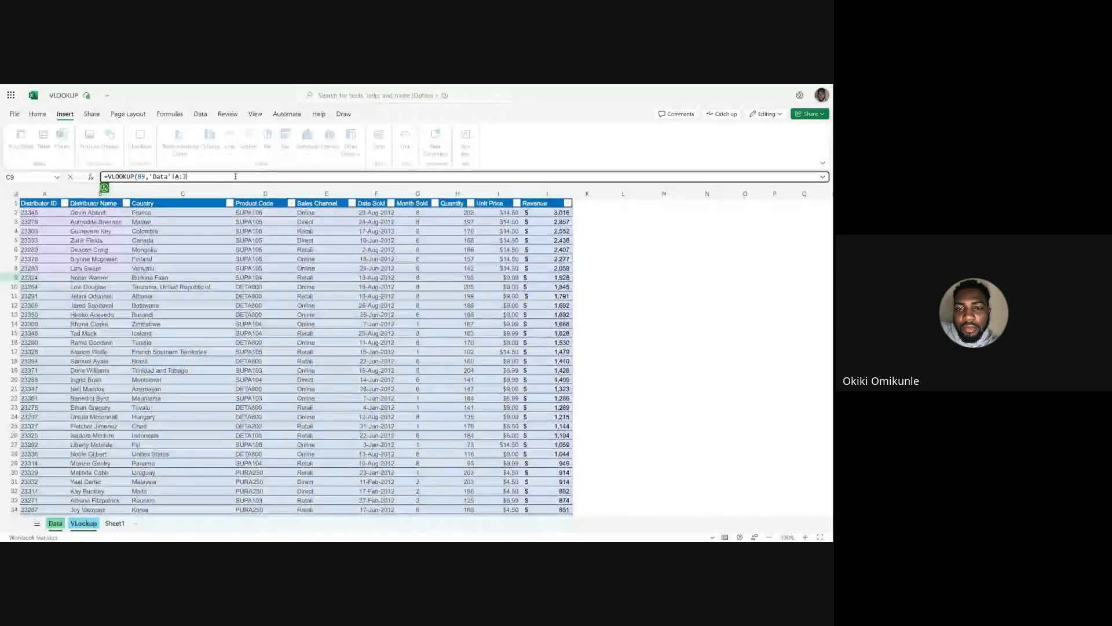
left_click(185, 177)
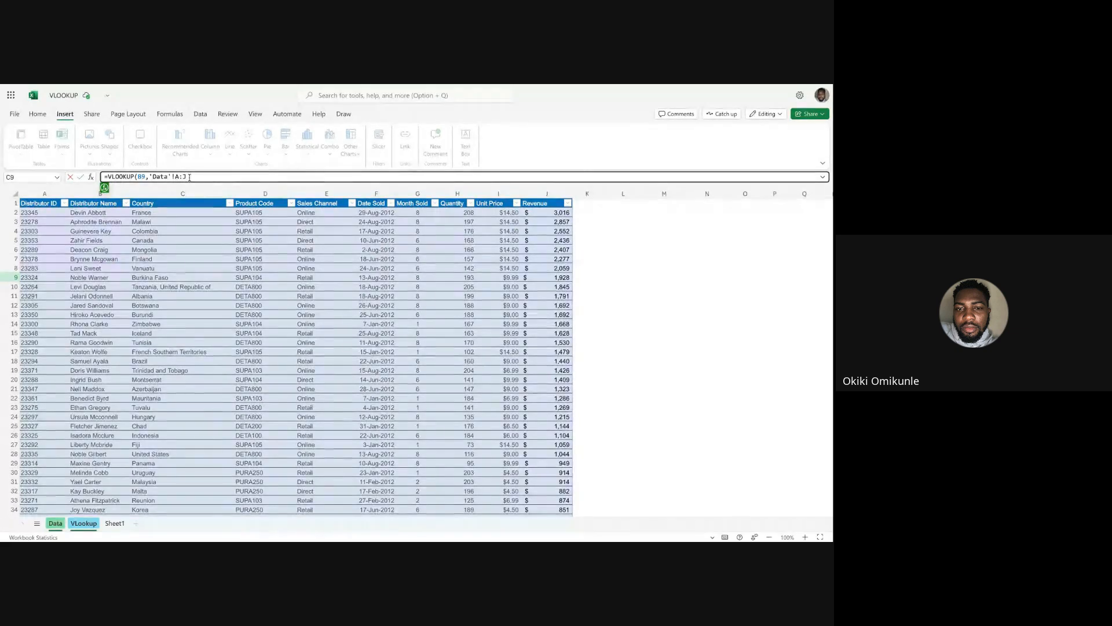
type(",")
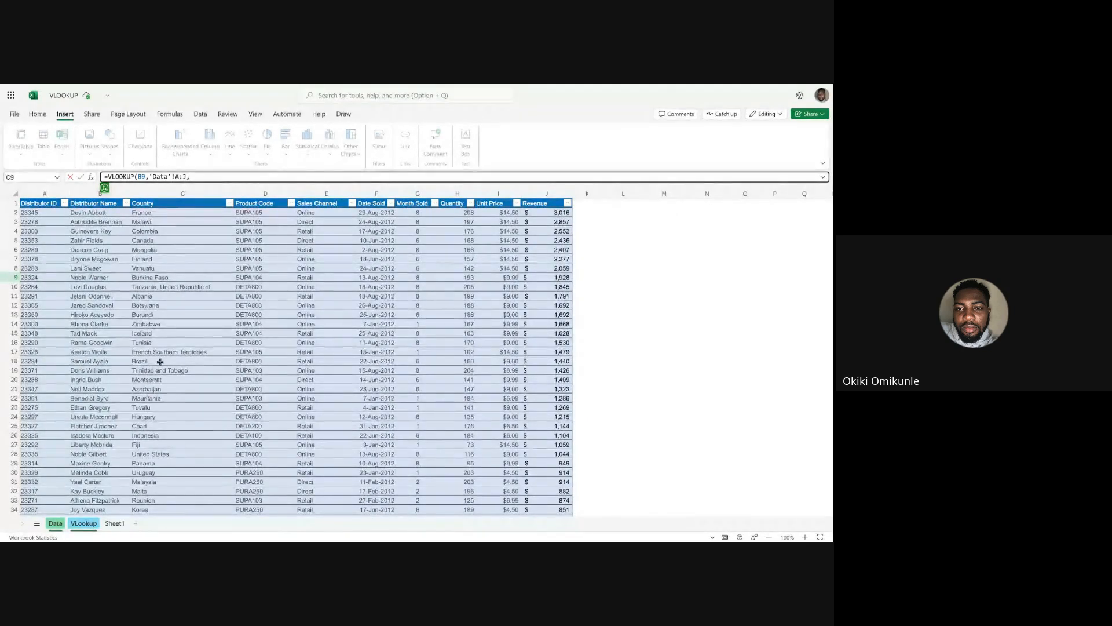
Complete the VLOOKUP in C9 with column index 2 and FALSE for an exact match.
left_click(83, 523)
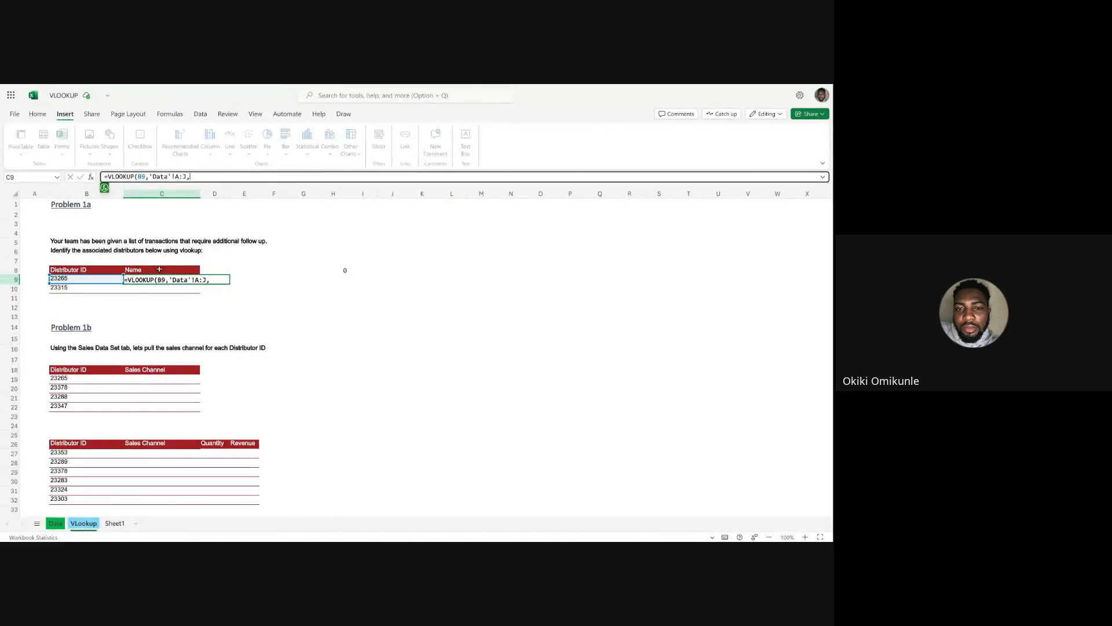
left_click(55, 523)
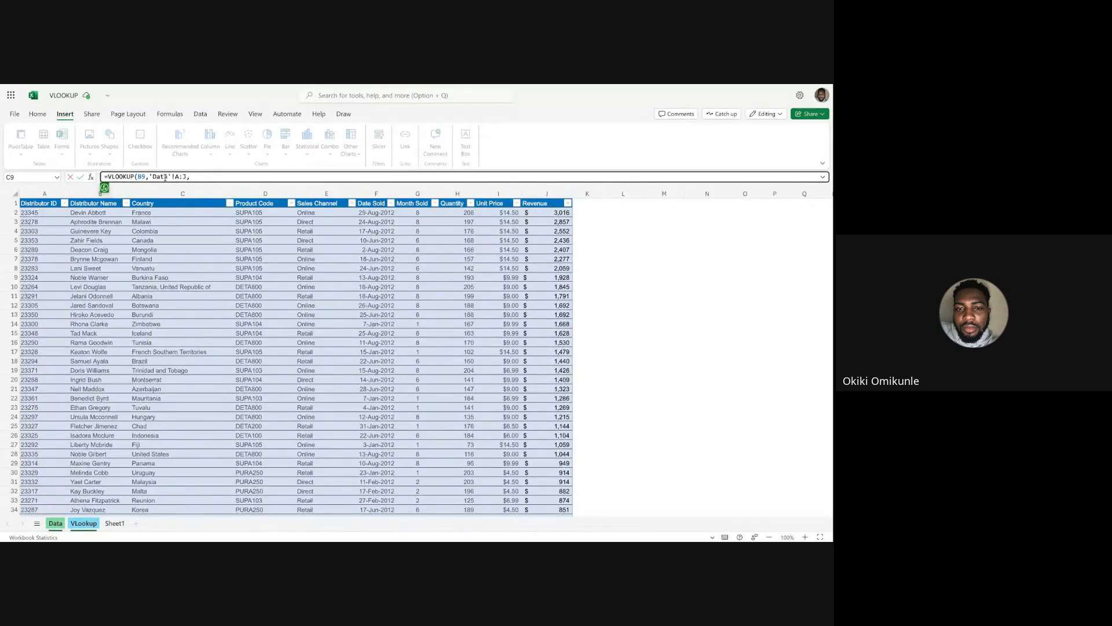
type(",")
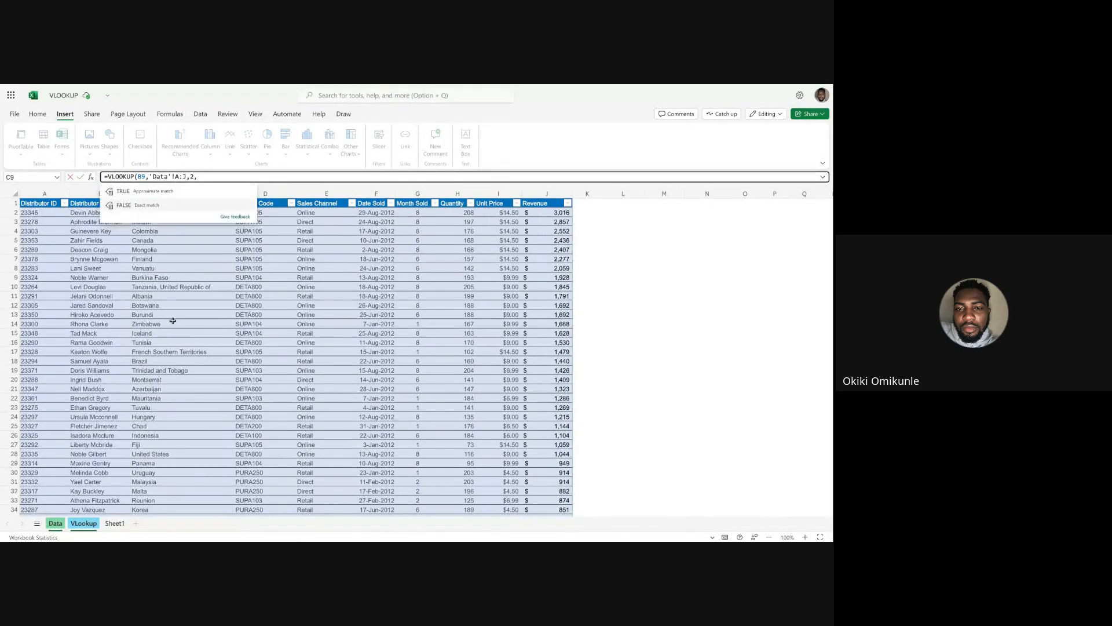
left_click(96, 526)
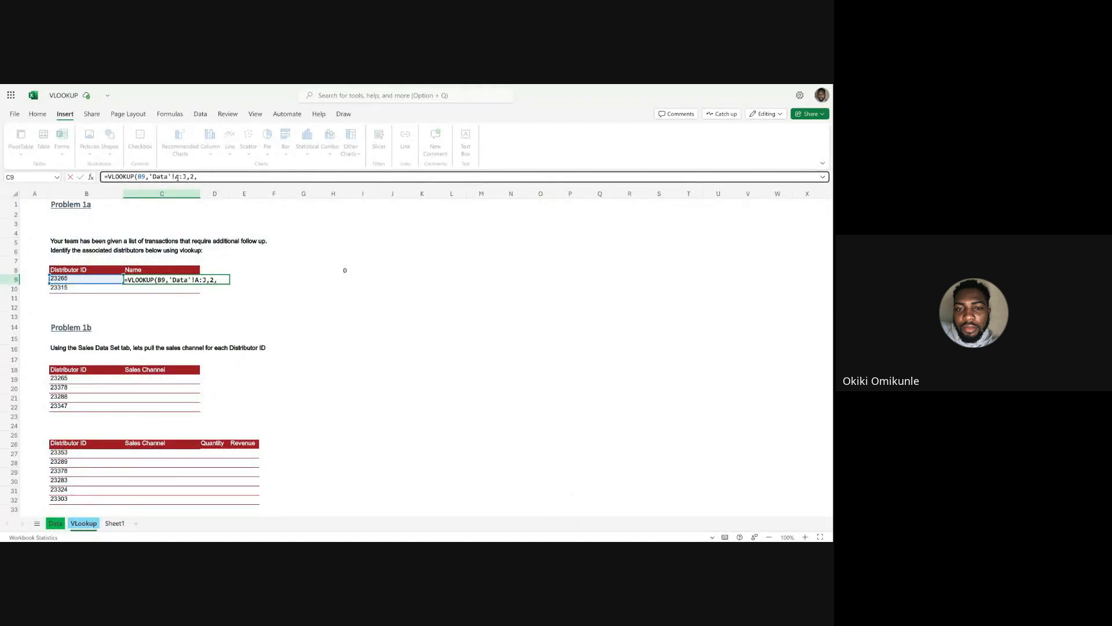
mouse_move(178, 178)
type("fa")
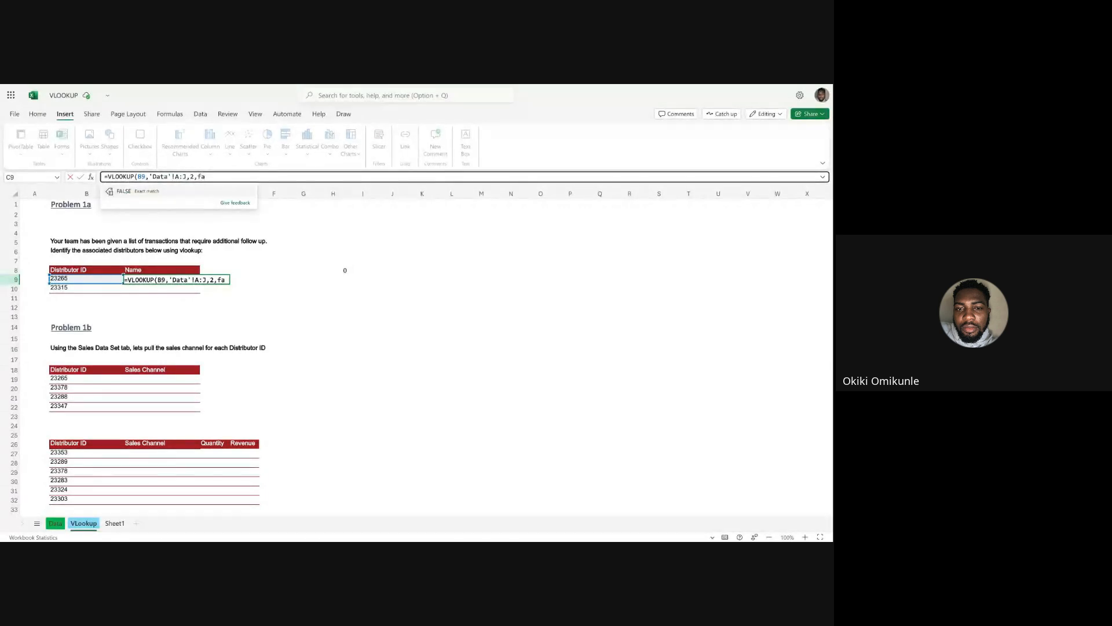
left_click(122, 195)
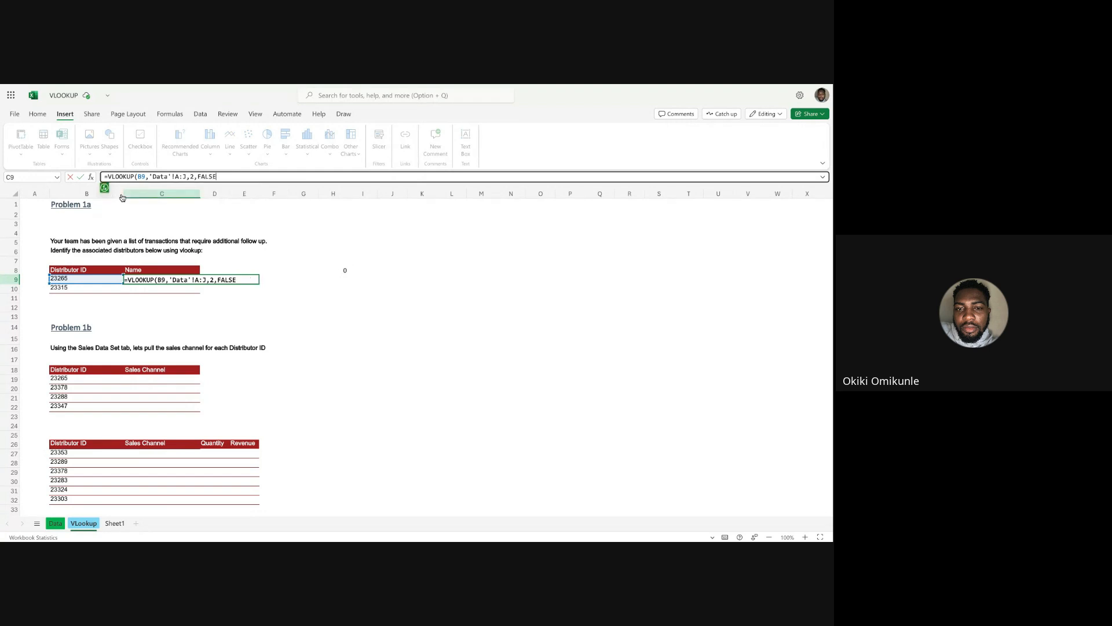
type(")")
key("Return")
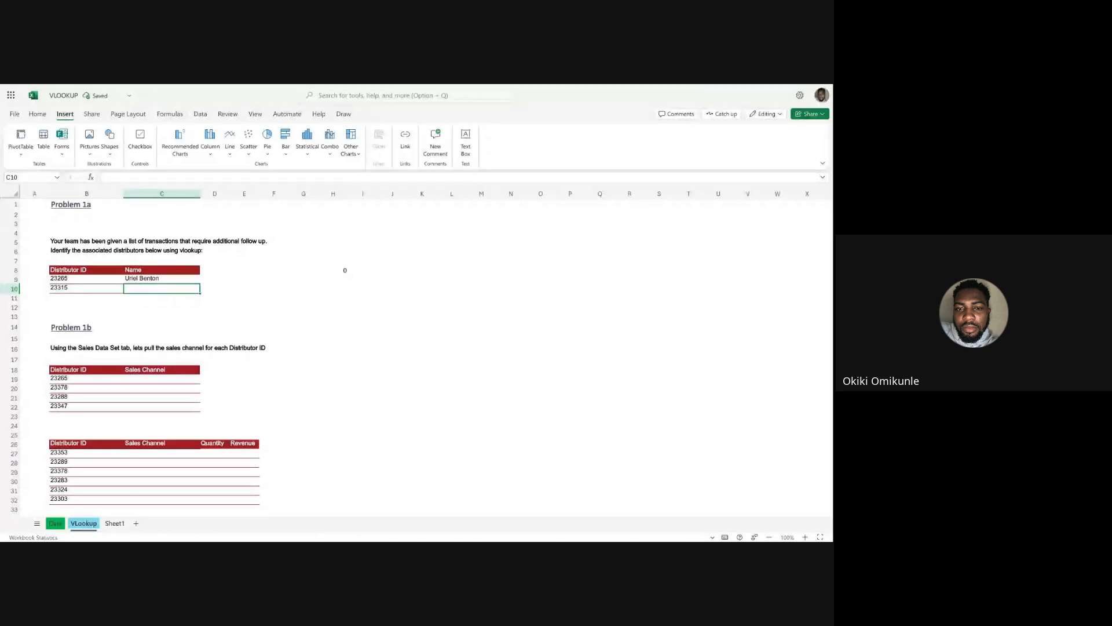
Filter the Data sheet's Distributor ID column by the ID in B9 and compare the matching distributor name with C9.
key("Up")
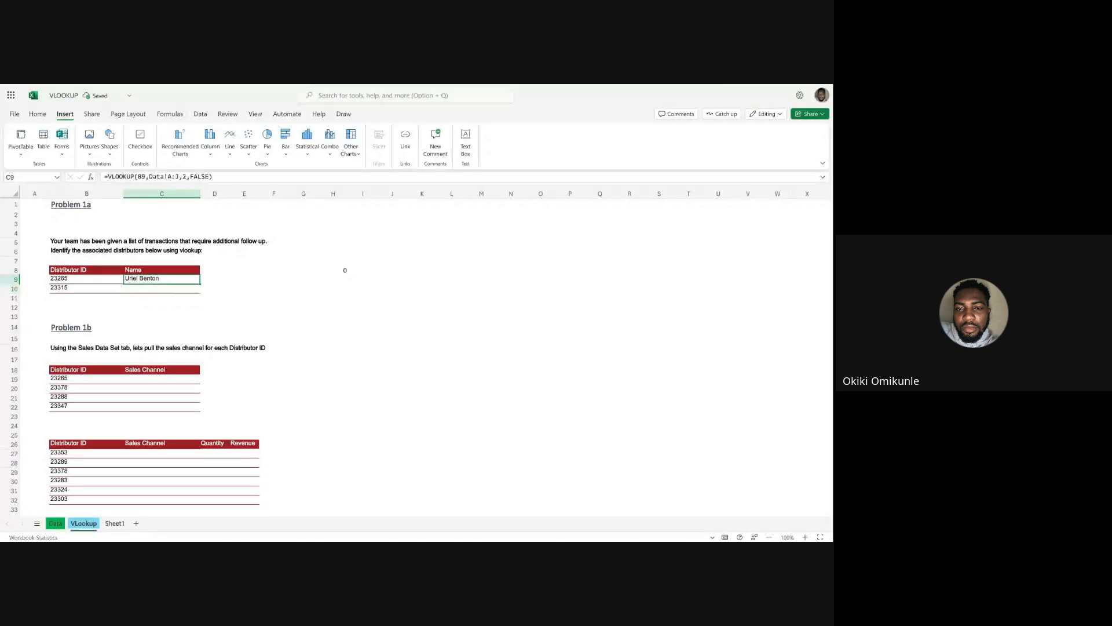
key("Down")
key("Up")
left_click(63, 278)
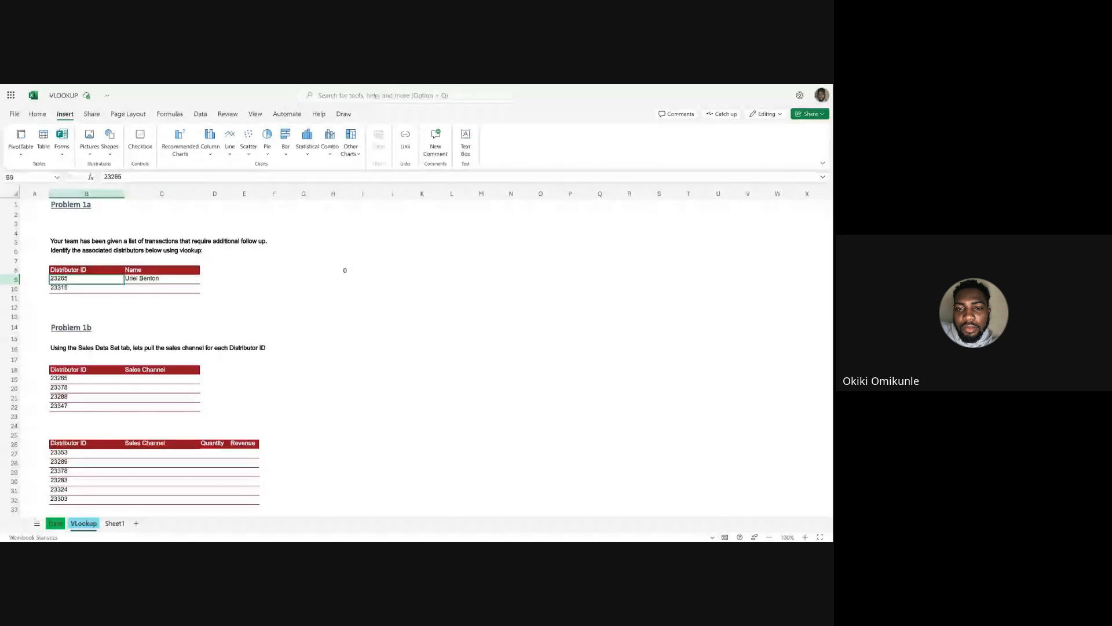
key("ctrl+c")
left_click(55, 523)
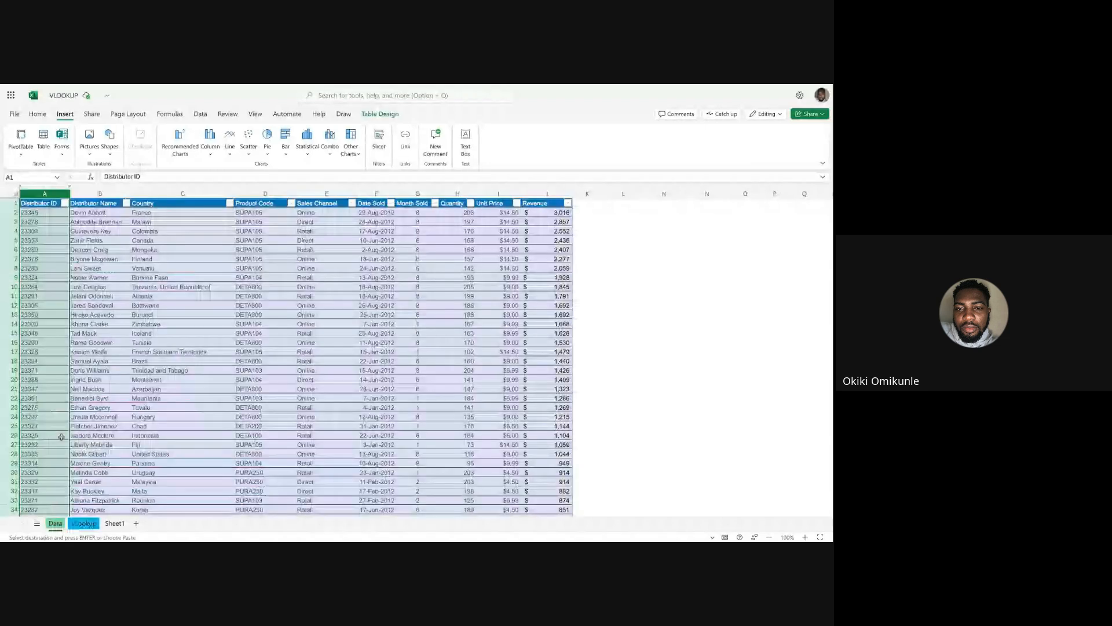
left_click(64, 203)
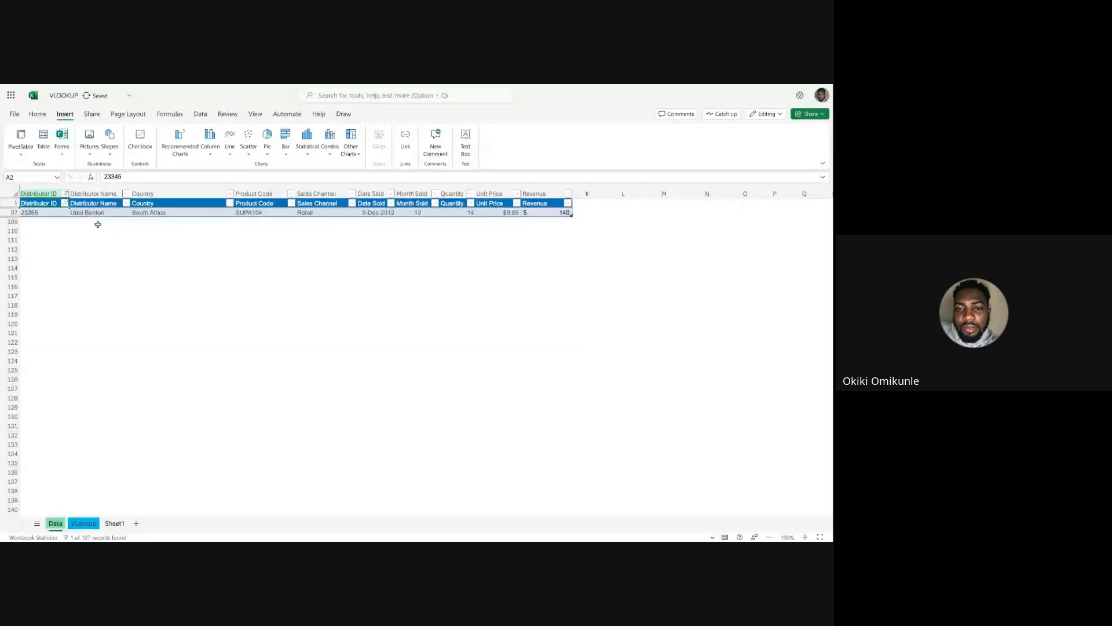
left_click(90, 213)
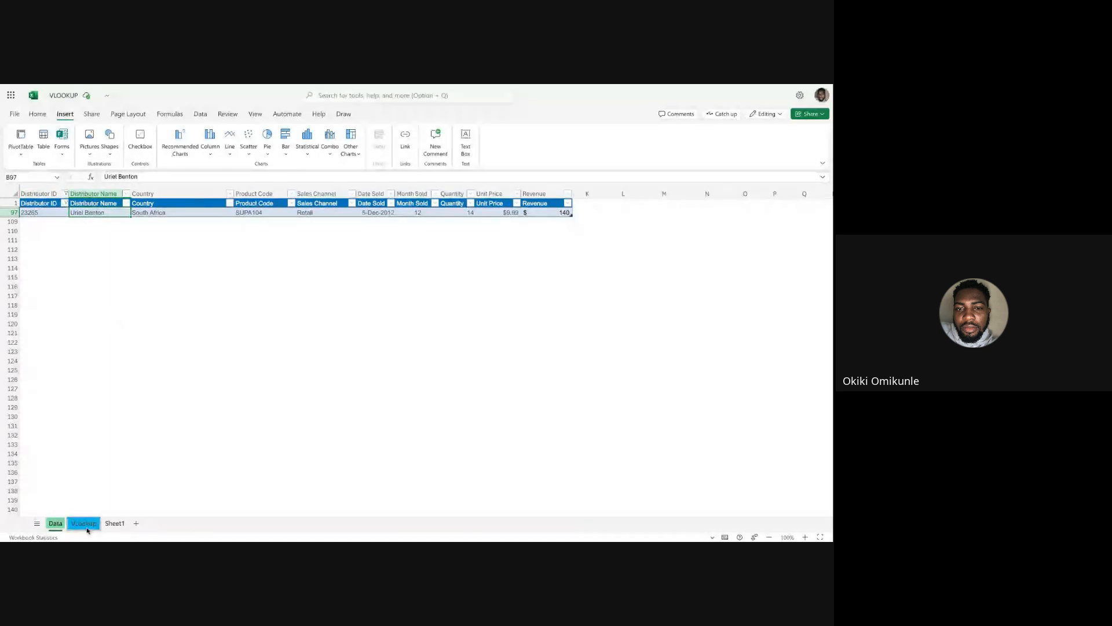
left_click(89, 523)
left_click(157, 281)
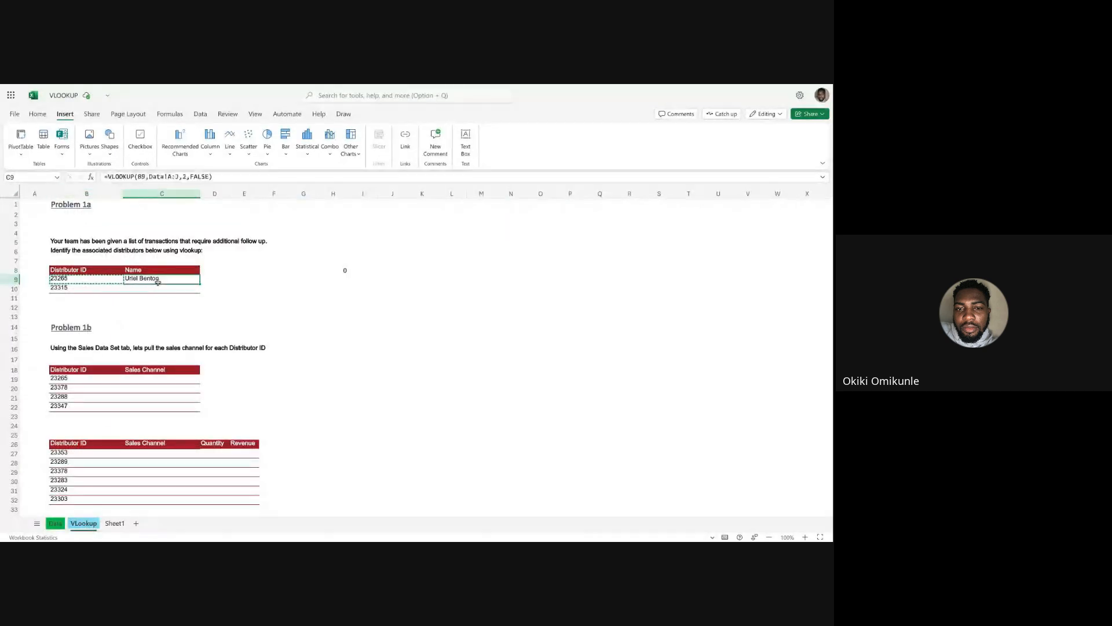
Try filling the VLOOKUP formula from C9 across into D9, and undo the fill.
left_click(206, 279)
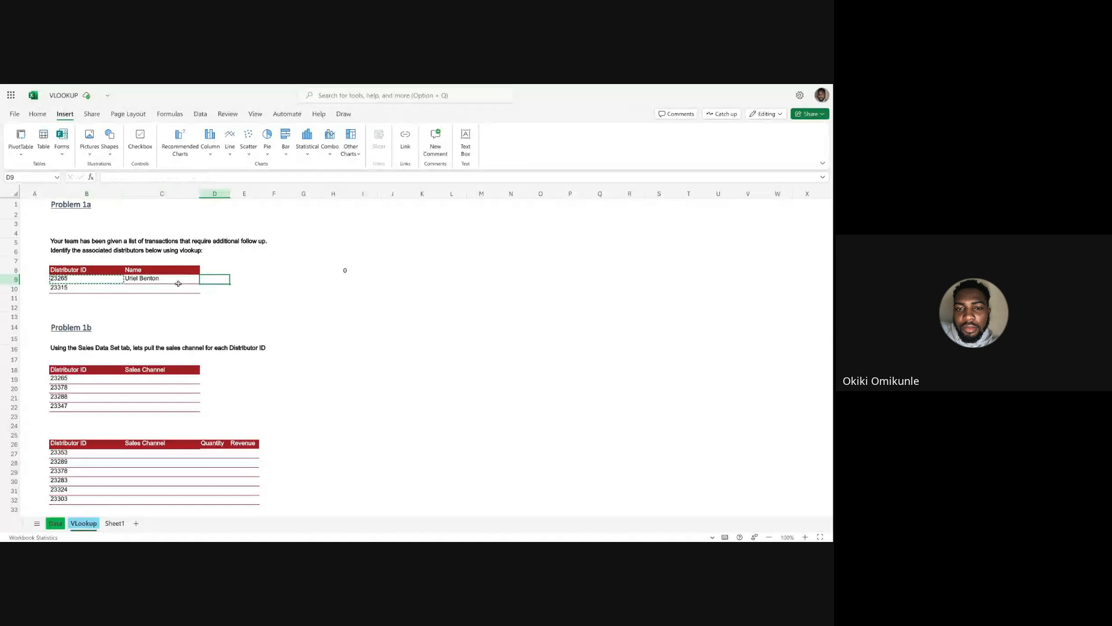
left_click(246, 279)
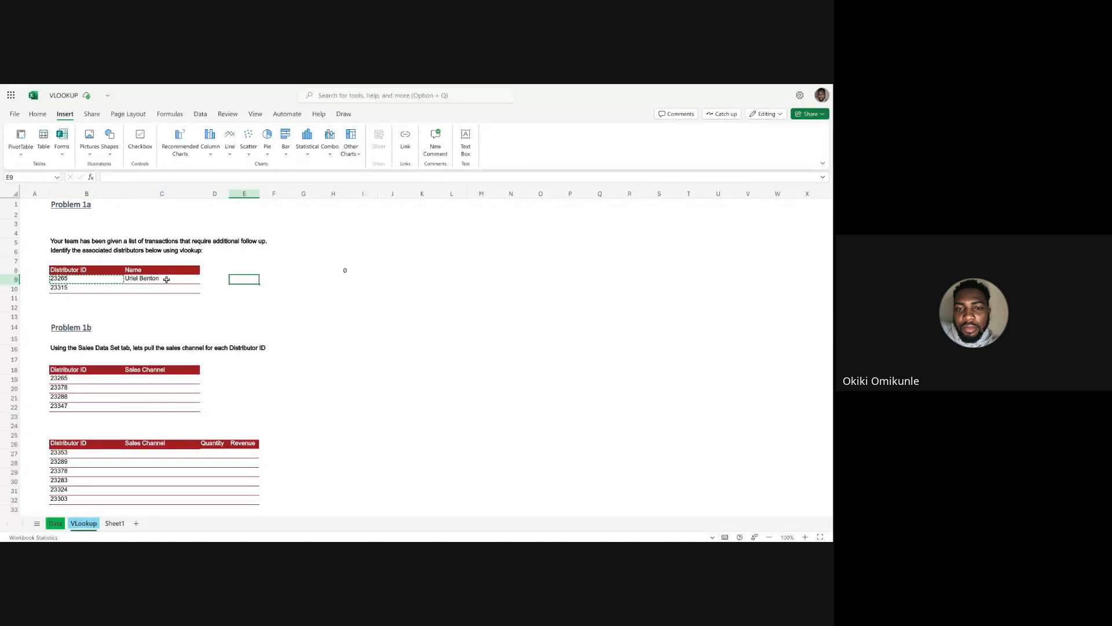
left_click(167, 280)
left_click(79, 289)
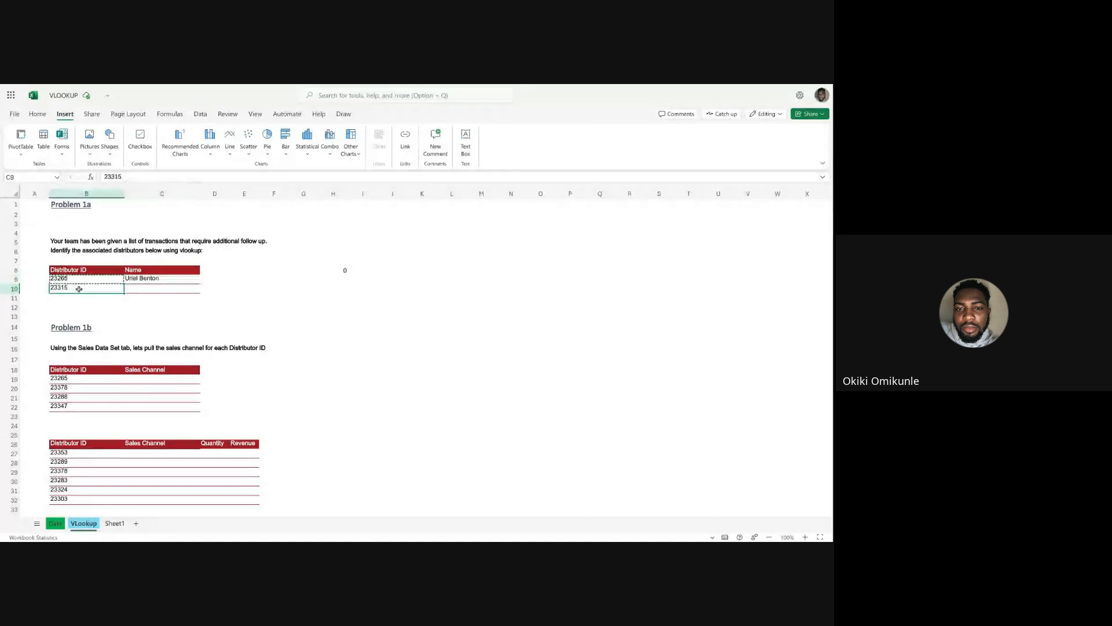
left_click(139, 279)
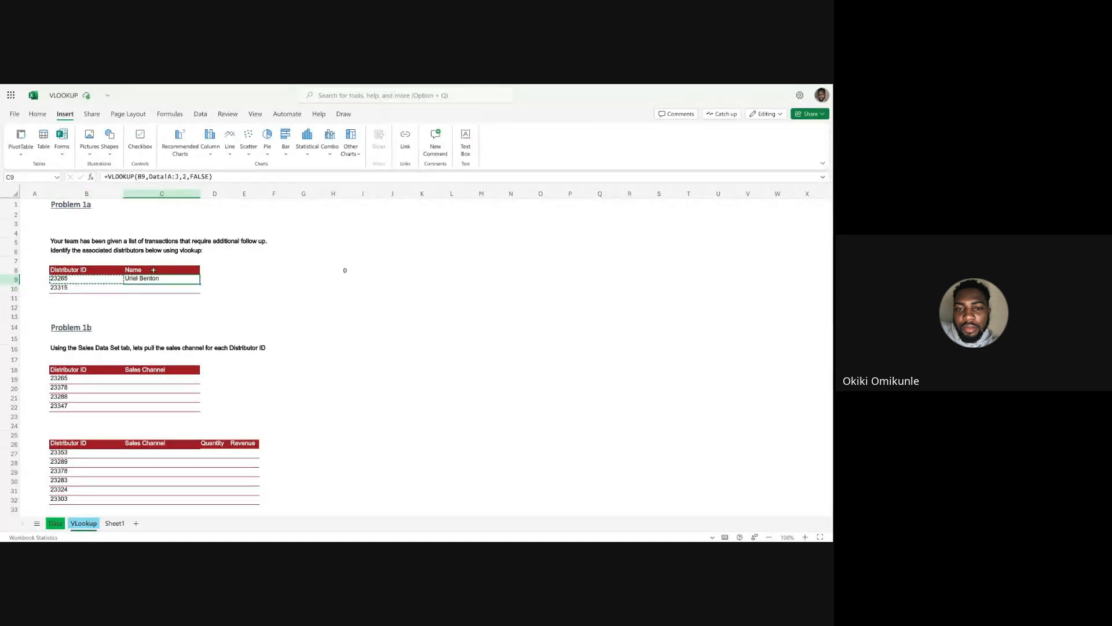
left_click_drag(200, 284, 201, 286)
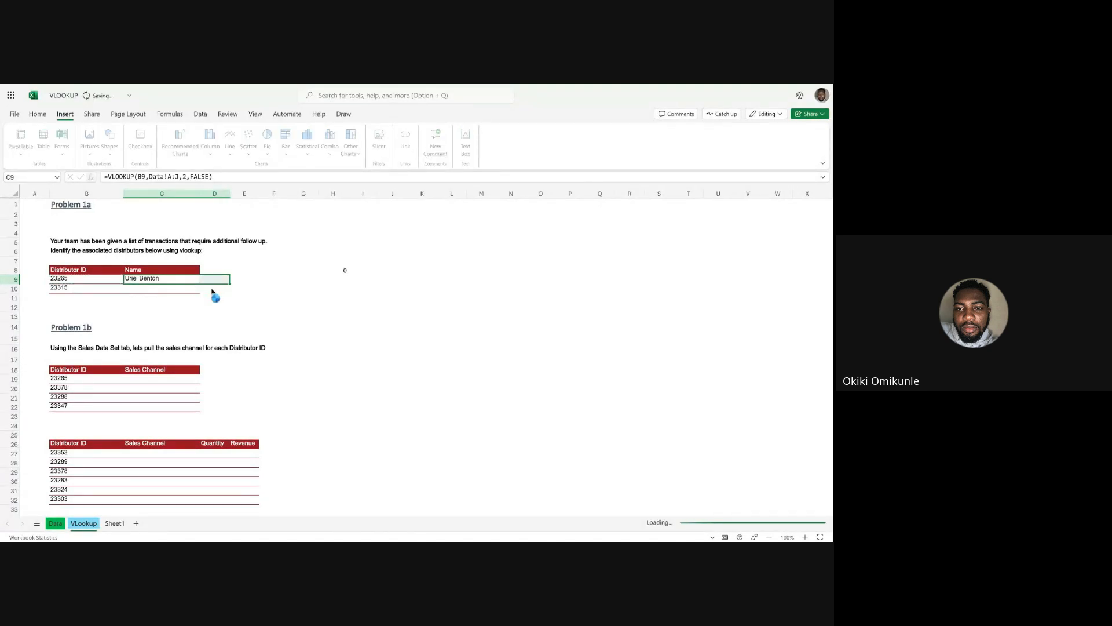
left_click(219, 278)
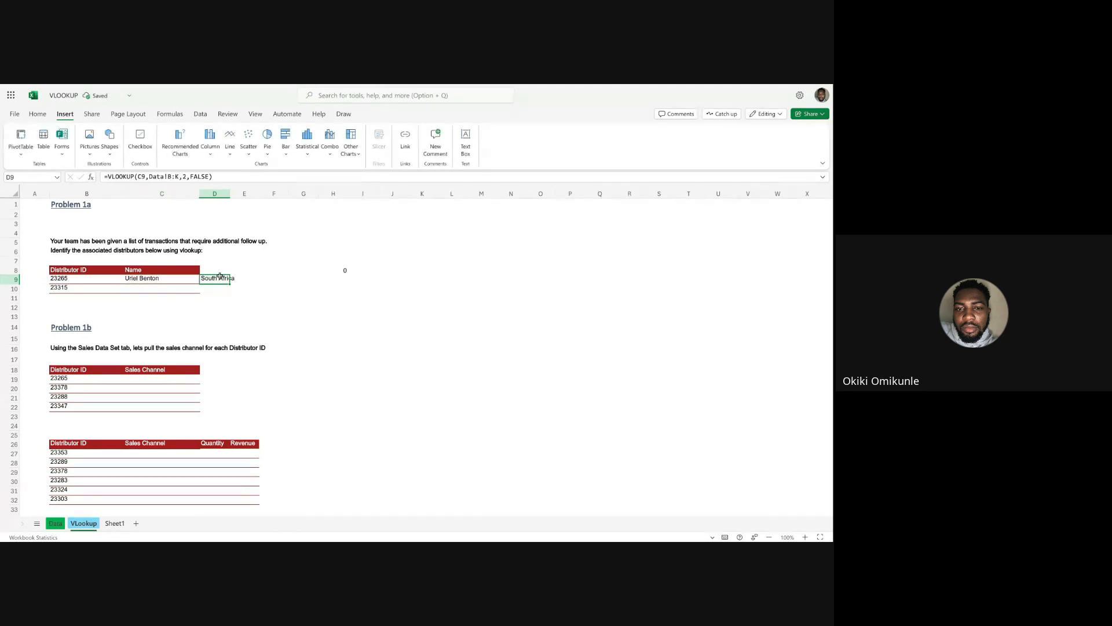
key("ctrl+z")
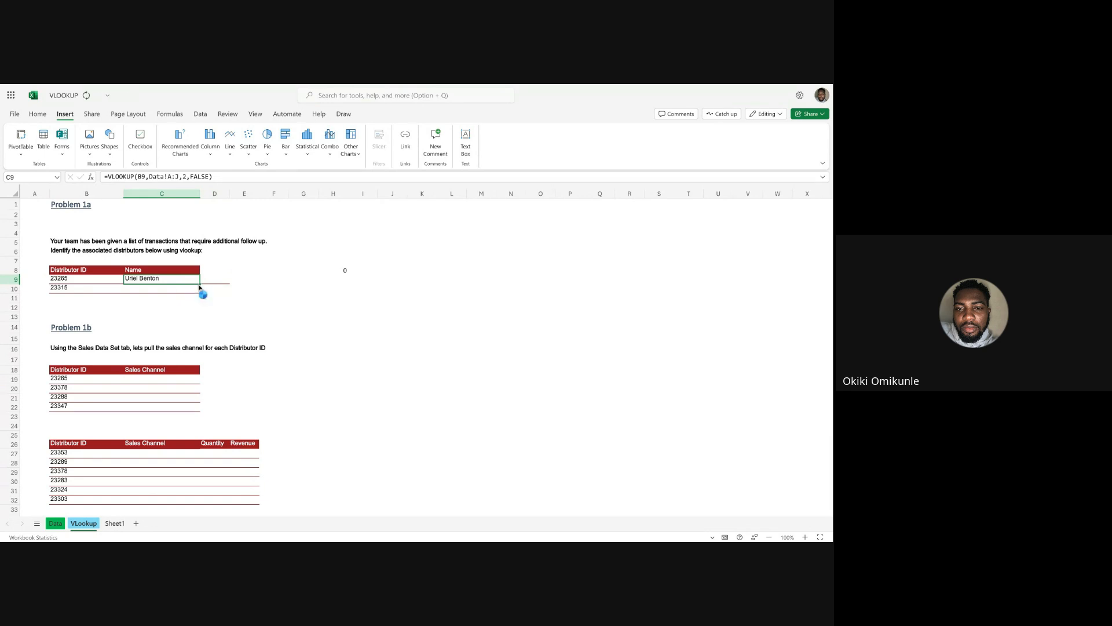
Fill the VLOOKUP formula from C9 down to C10 and inspect the lookup reference in the copied formula.
left_click_drag(200, 284, 200, 293)
left_click(191, 297)
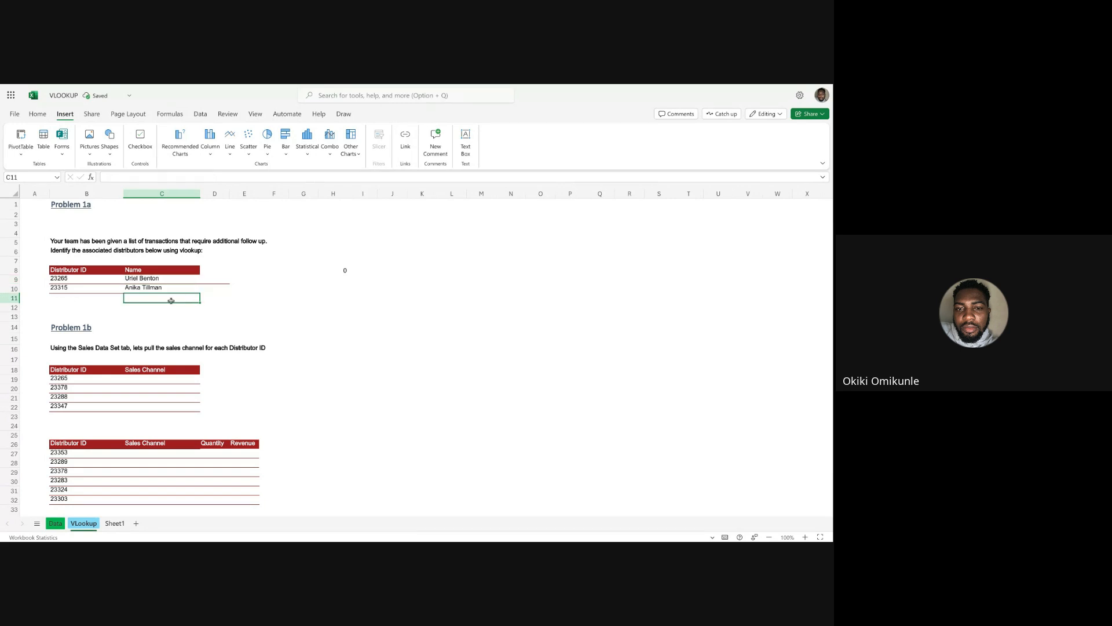
left_click(135, 288)
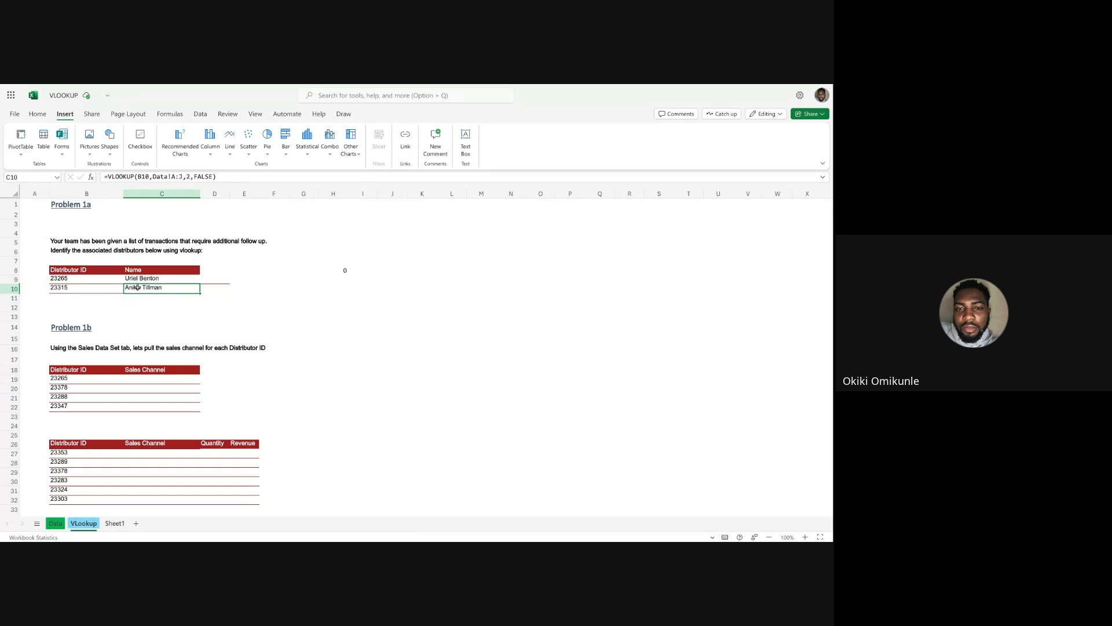
double_click(141, 288)
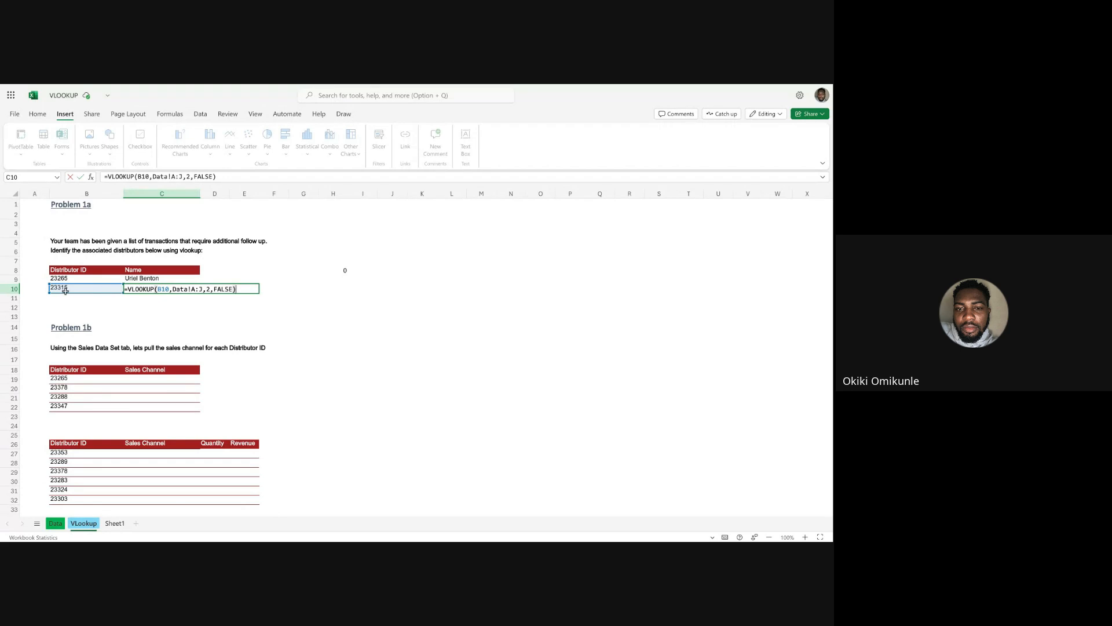
key("Return")
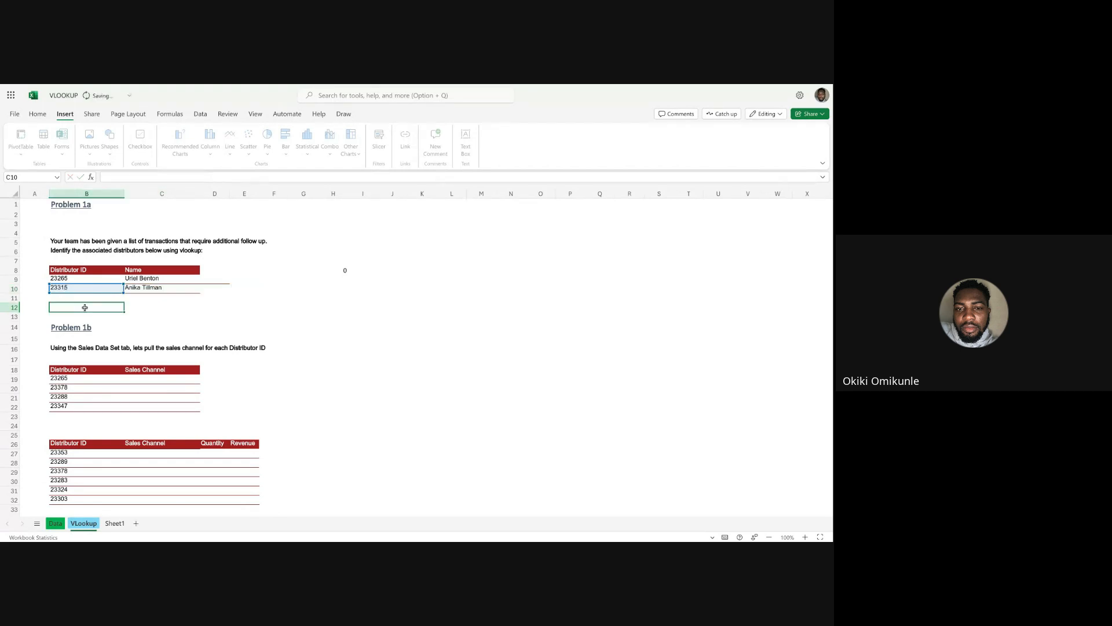
Filter the Data sheet's Distributor ID column by the ID in B10 to check the distributor name, and return to the VLookup sheet.
left_click(73, 287)
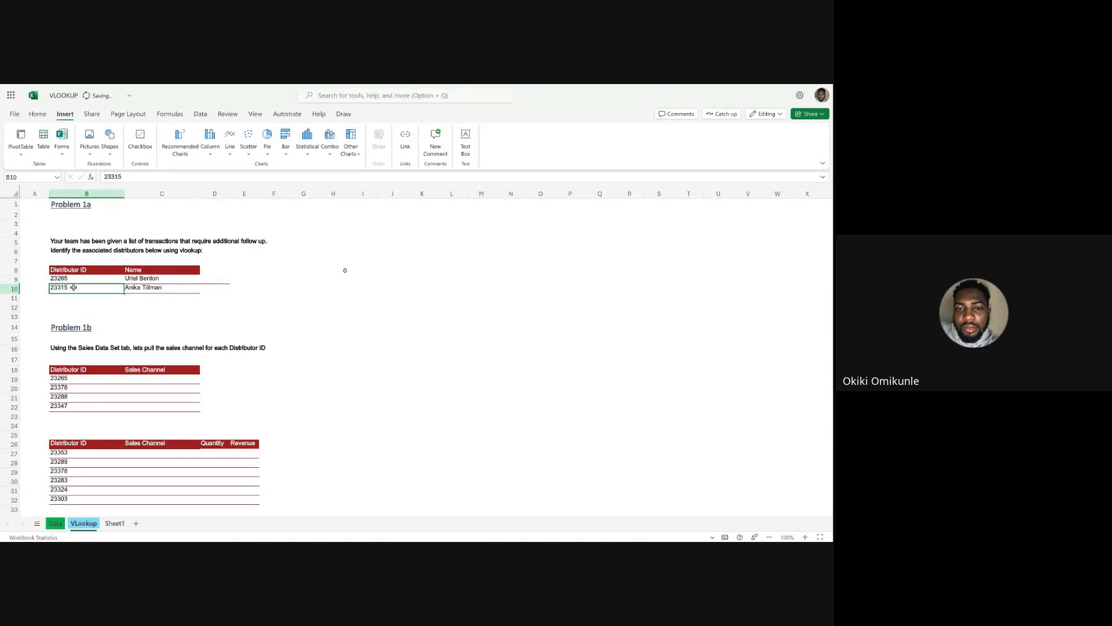
left_click(55, 524)
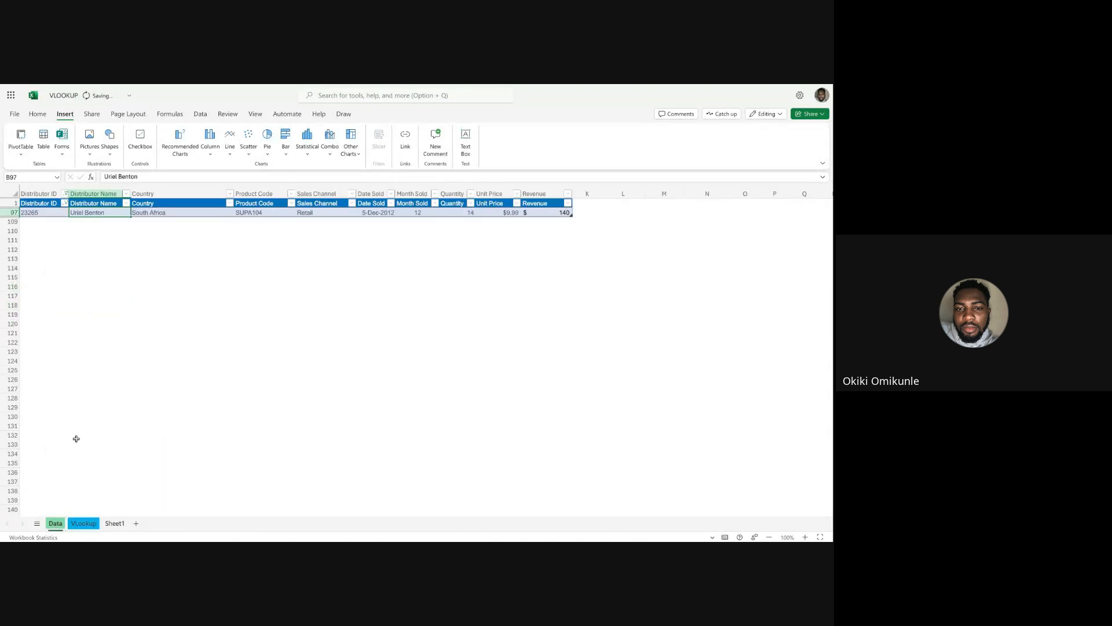
left_click(64, 203)
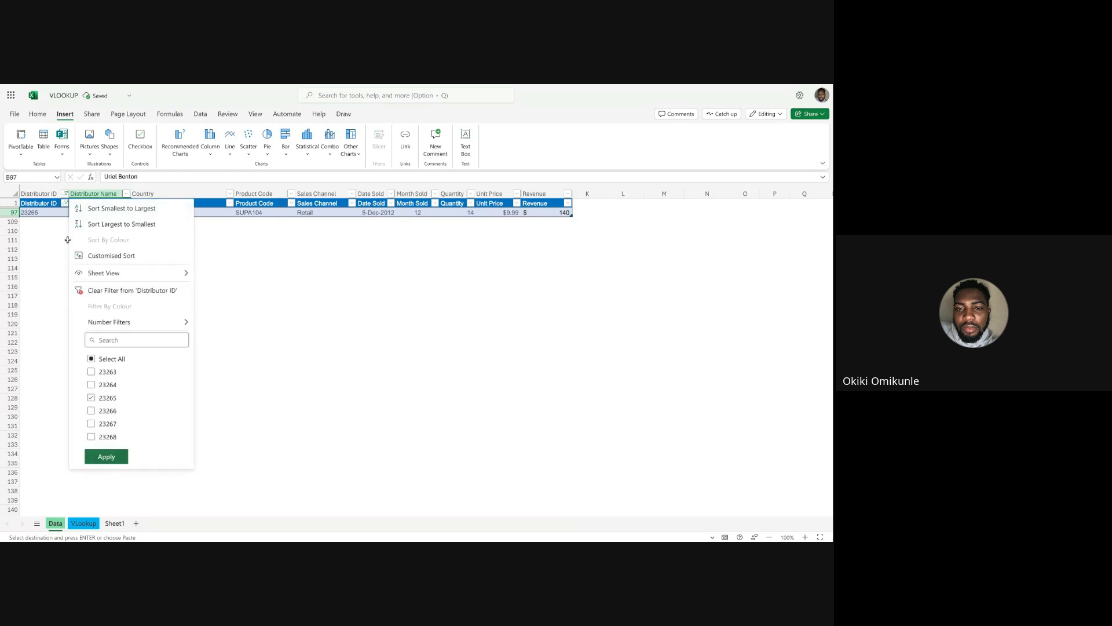
key("super+v")
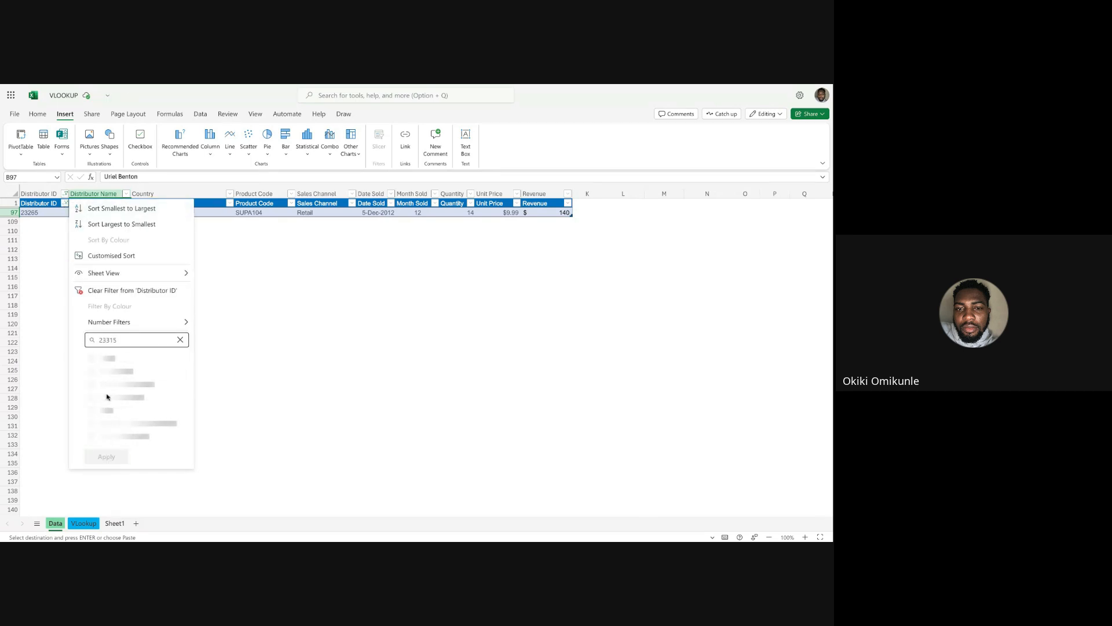
left_click(107, 457)
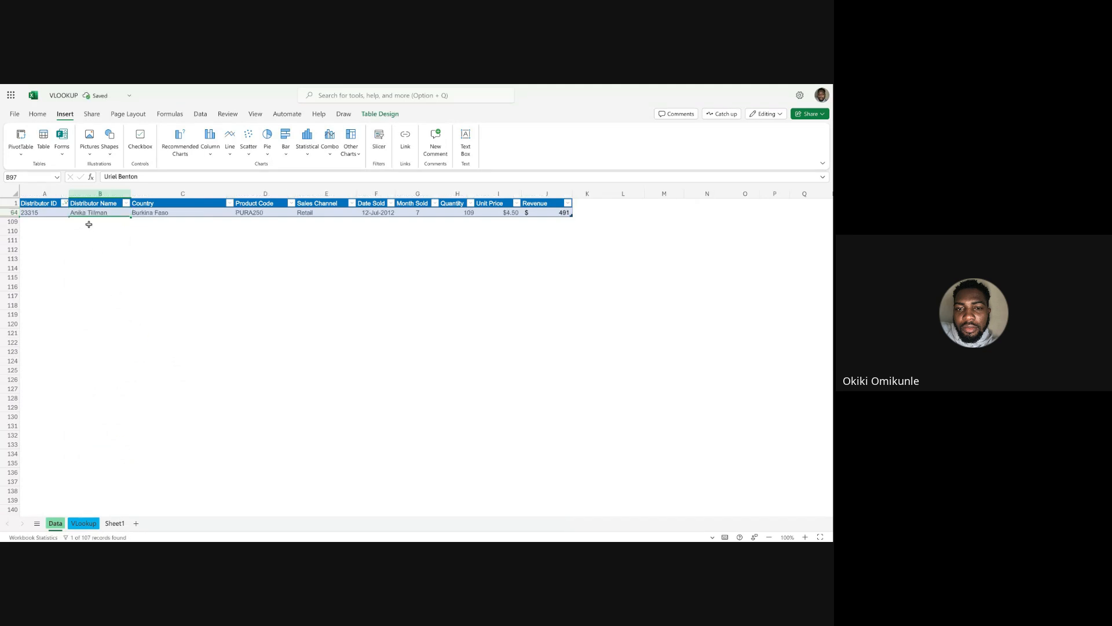
left_click(99, 214)
left_click(83, 523)
Clear all contents and formatting from D9, including the stray border beside the Problem 1a table.
left_click(214, 289)
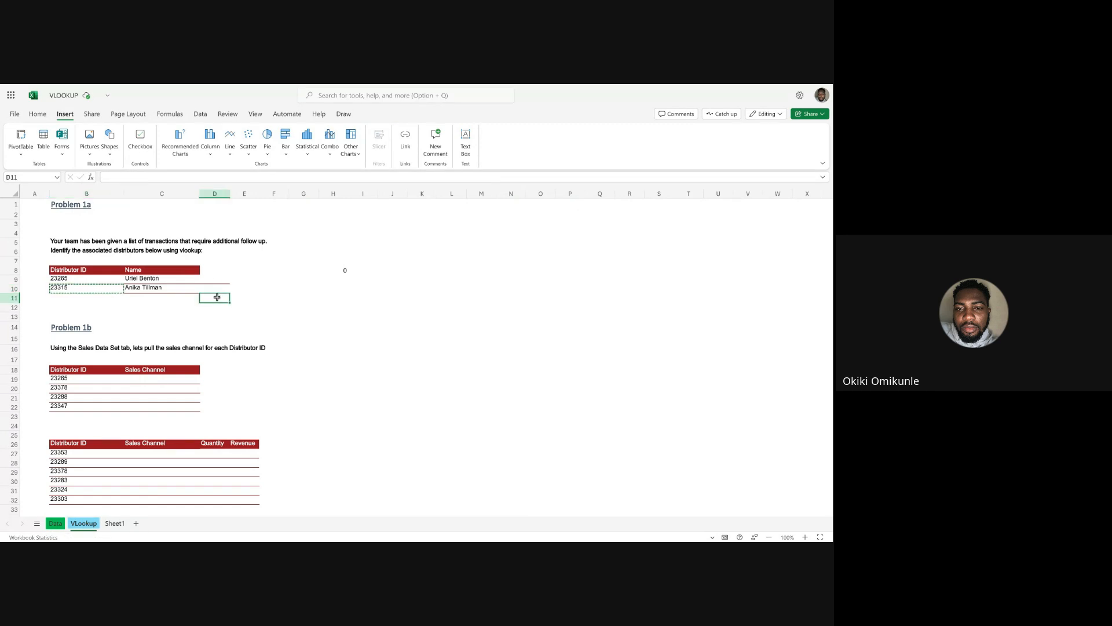
left_click(215, 279)
left_click(37, 113)
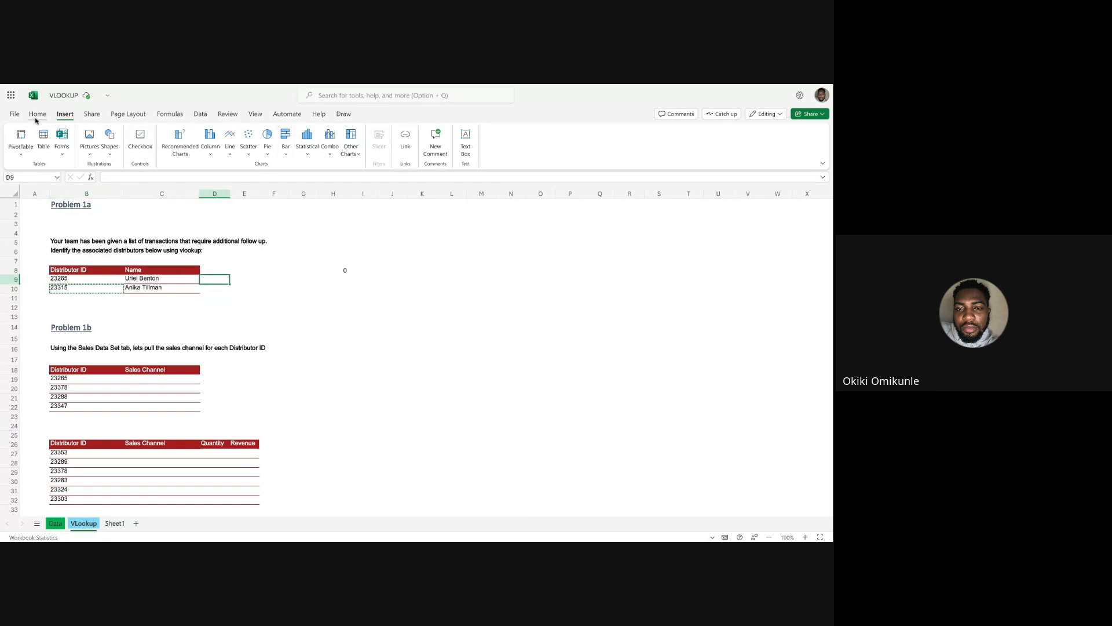
left_click(598, 144)
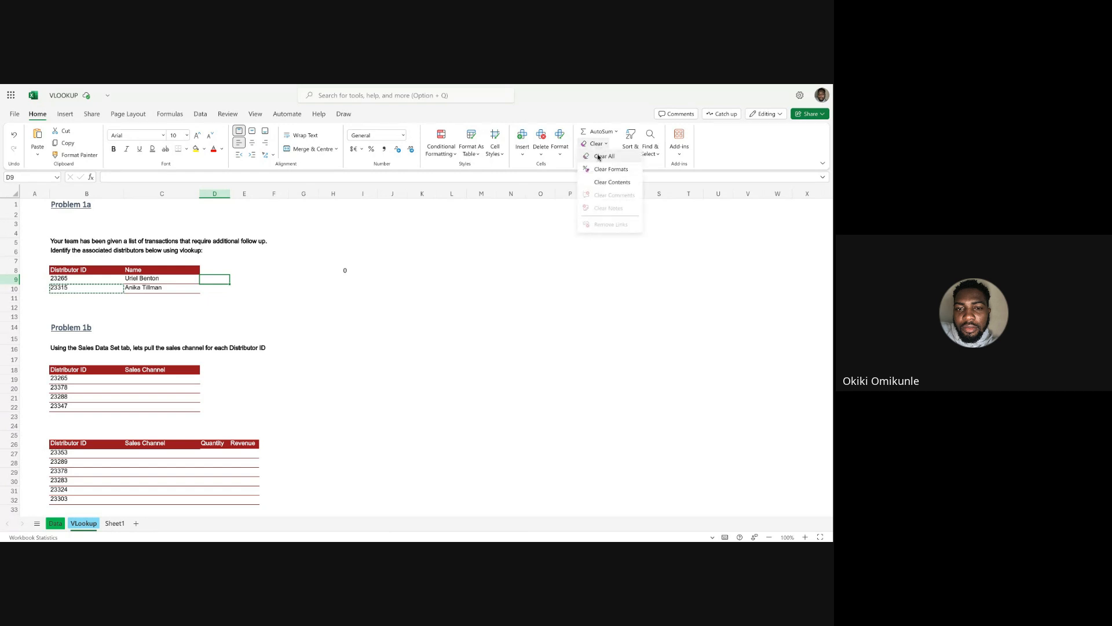
left_click(599, 162)
left_click(452, 270)
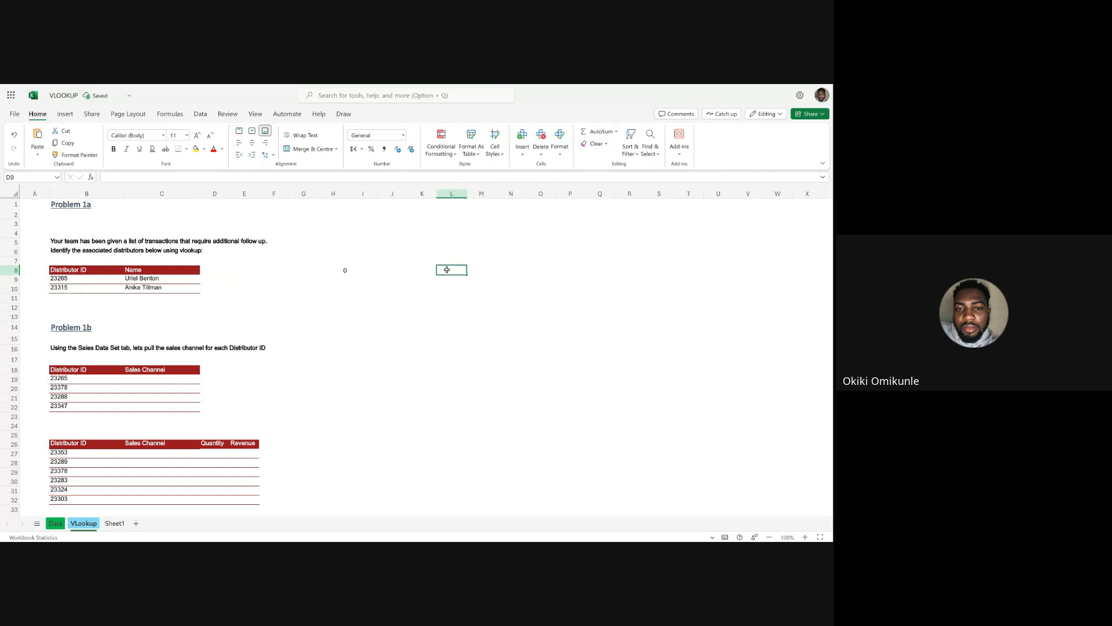
Review the names in C9 and C10 and compare the Problem 1a task with the Sales Channel column of Problem 1b.
left_click(148, 272)
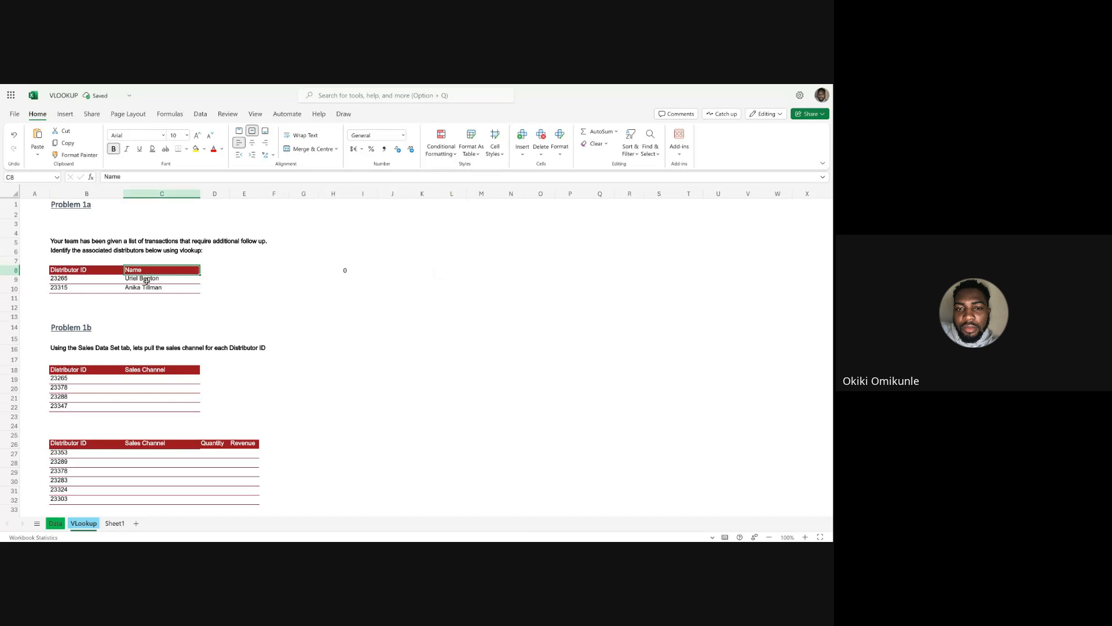
left_click(146, 280)
left_click(146, 288)
left_click(226, 298)
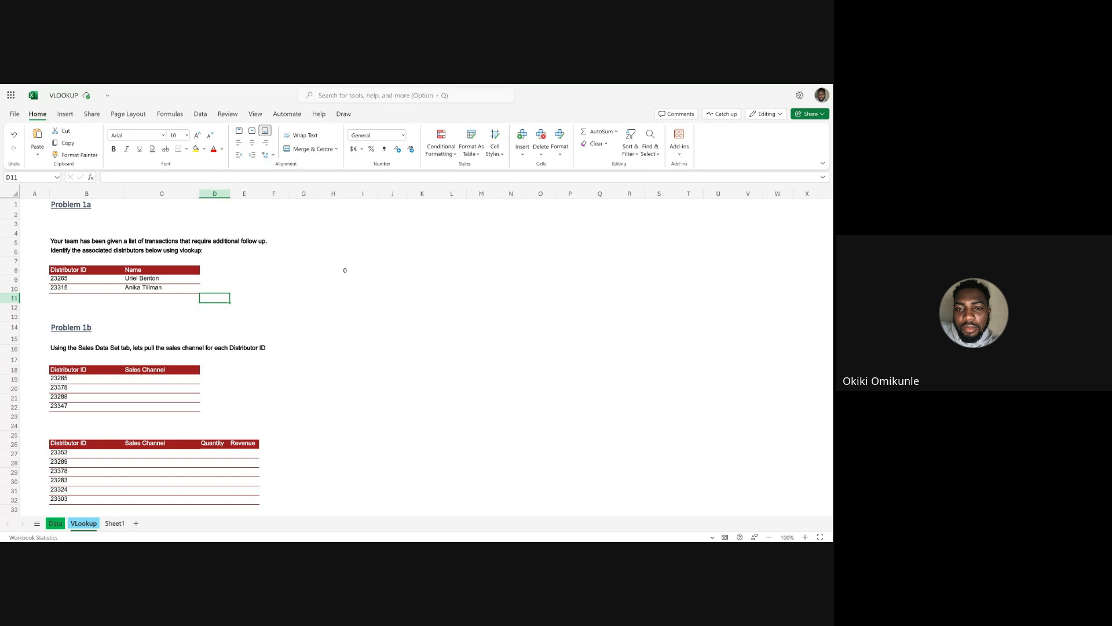
scroll(144, 372, "down", 3)
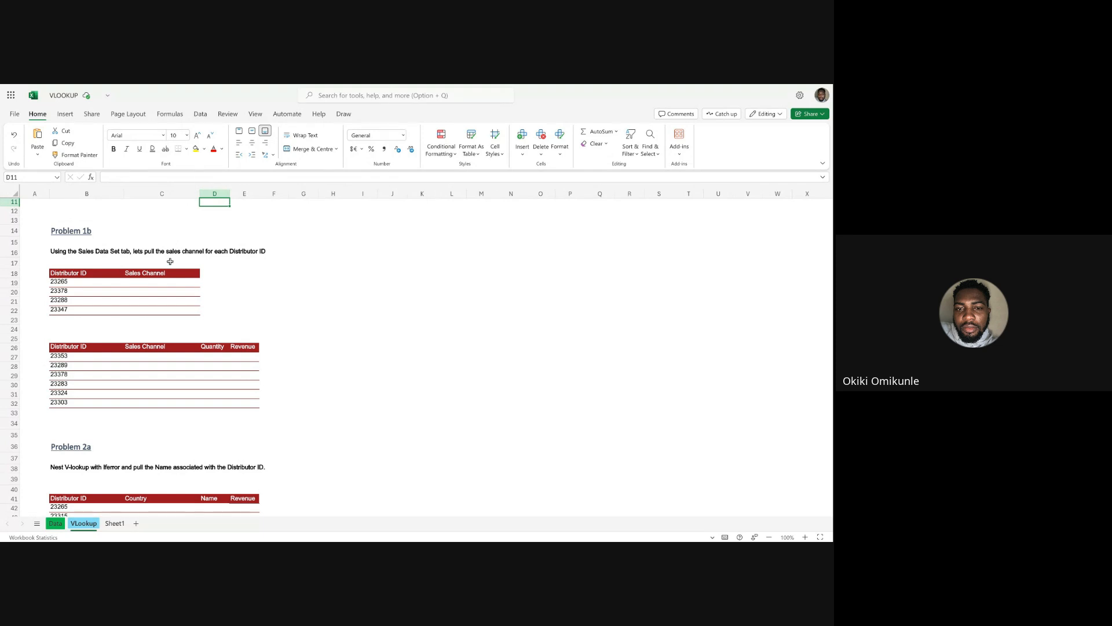
scroll(101, 277, "up", 3)
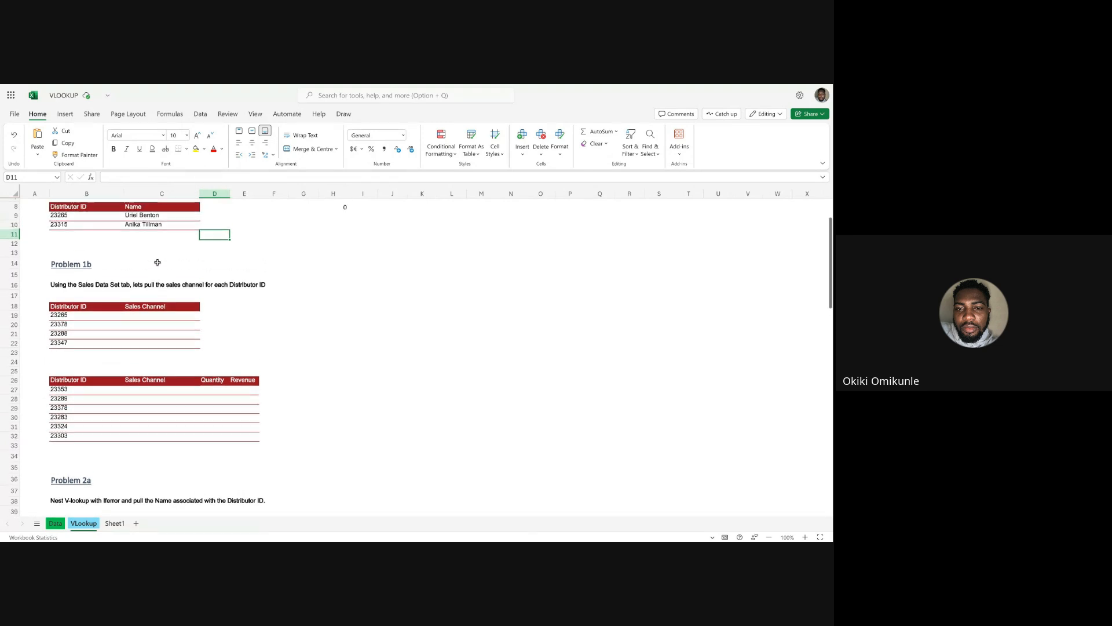
left_click(135, 234)
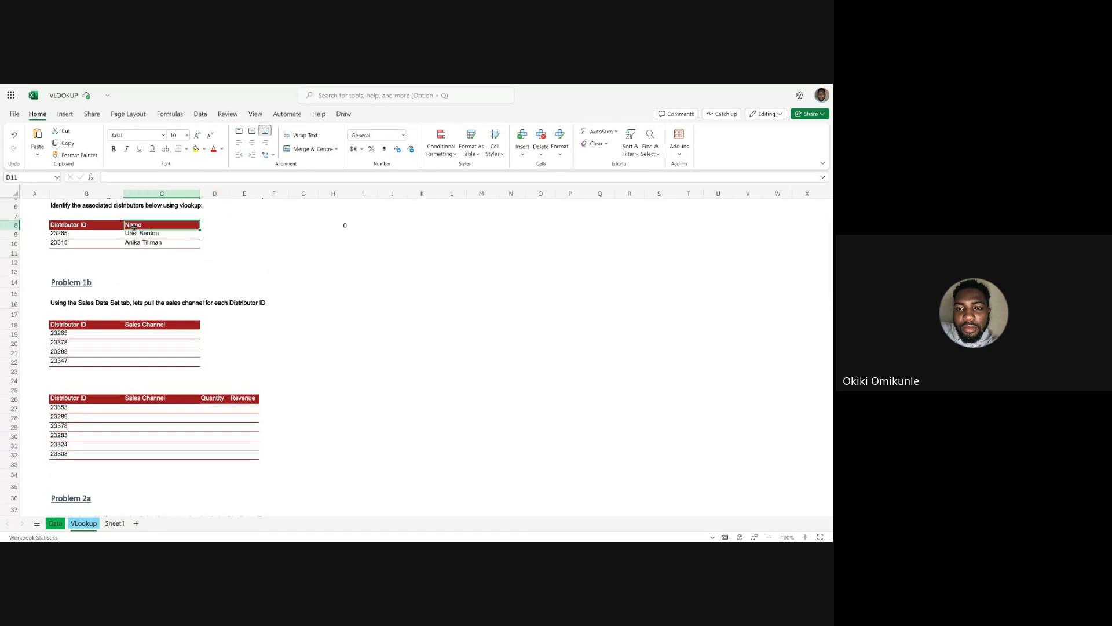
left_click(143, 324)
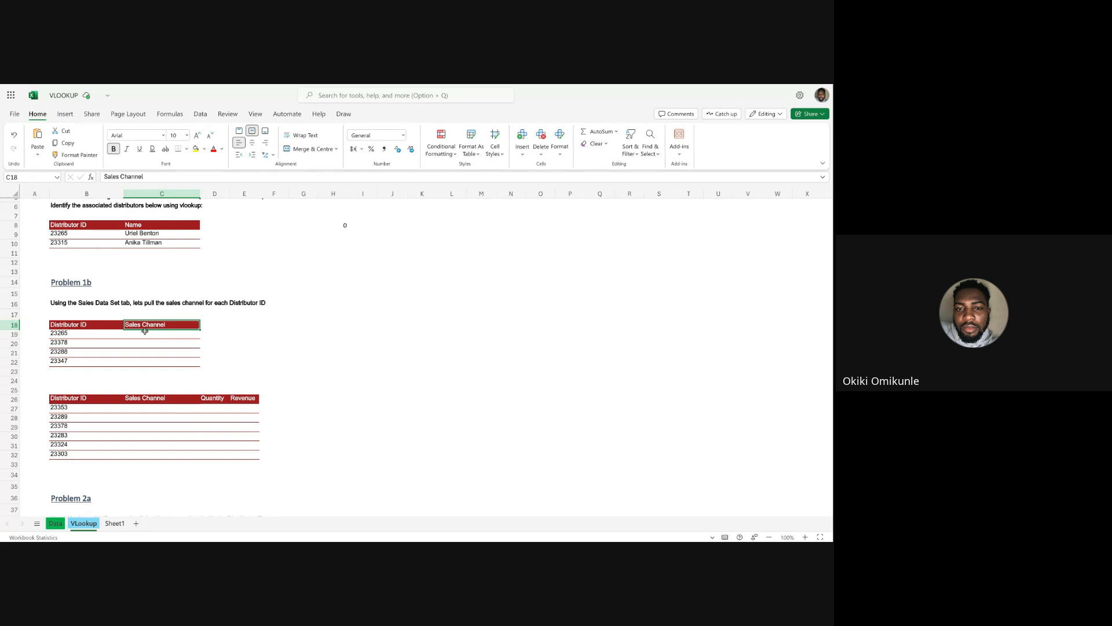
Clear the Distributor ID filter on the Data sheet to show all records.
left_click(55, 523)
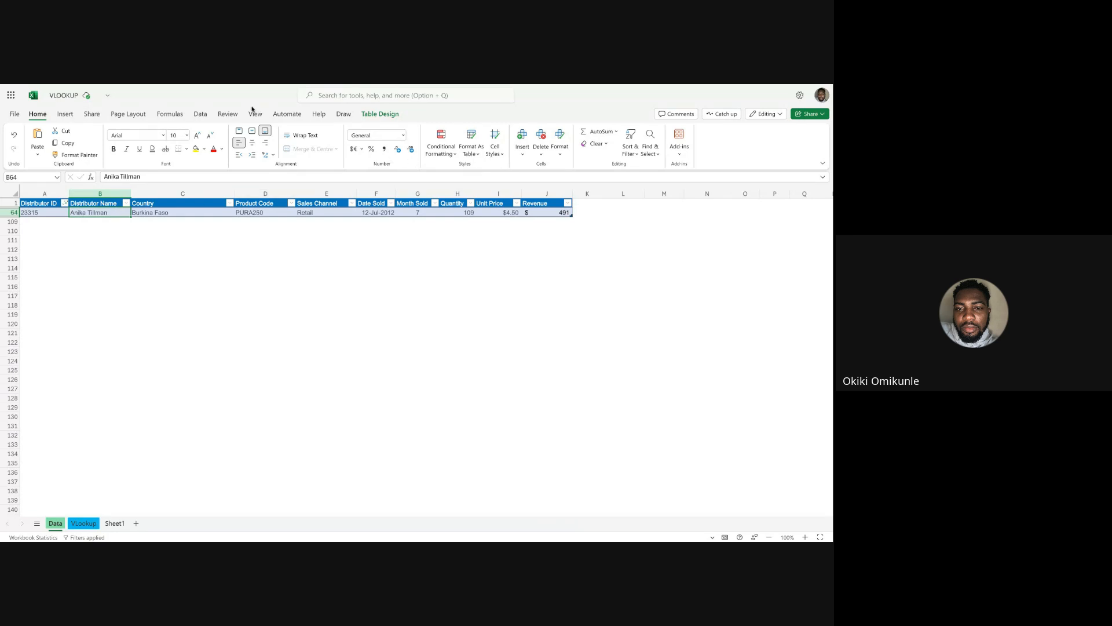
left_click(200, 113)
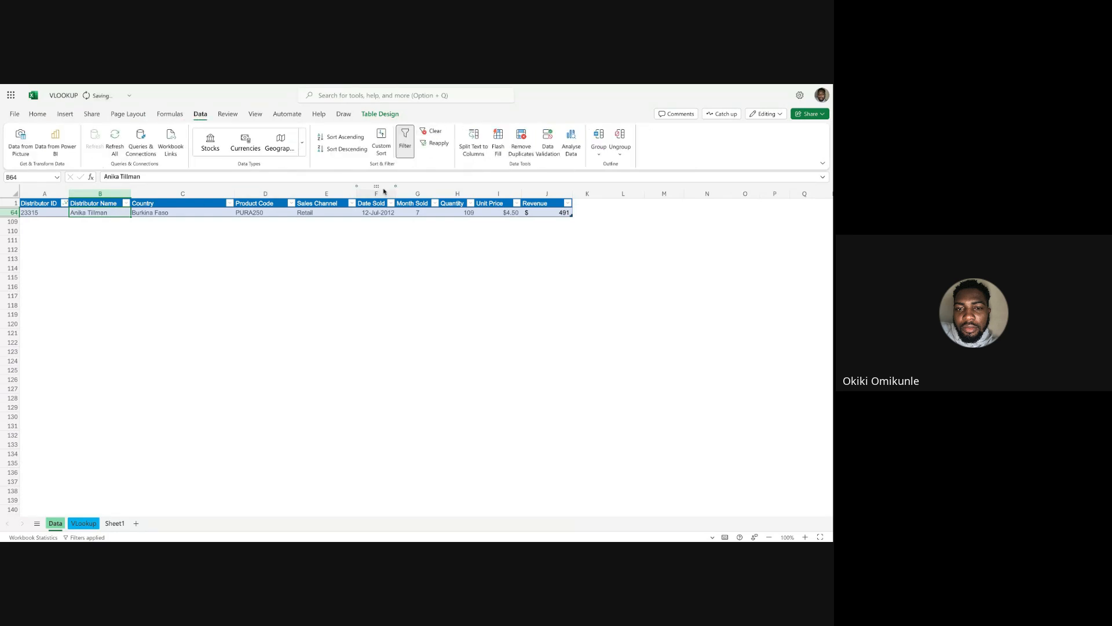
left_click(238, 259)
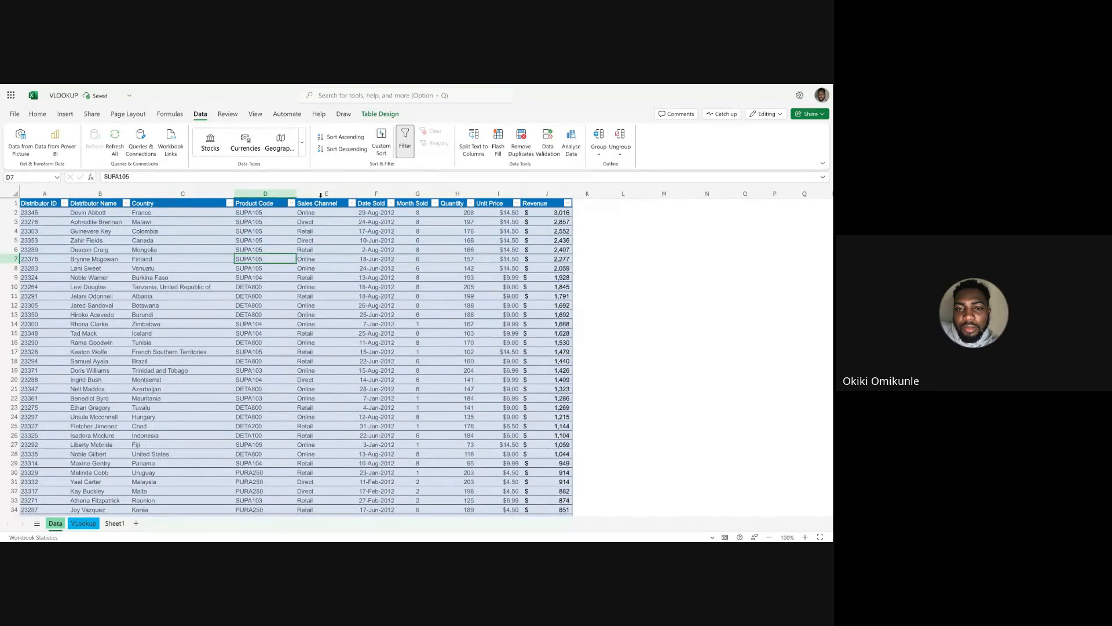
Examine the Data sheet's Sales Channel column, then the Sales Channel header and Distributor IDs in the first Problem 1b table.
left_click(322, 194)
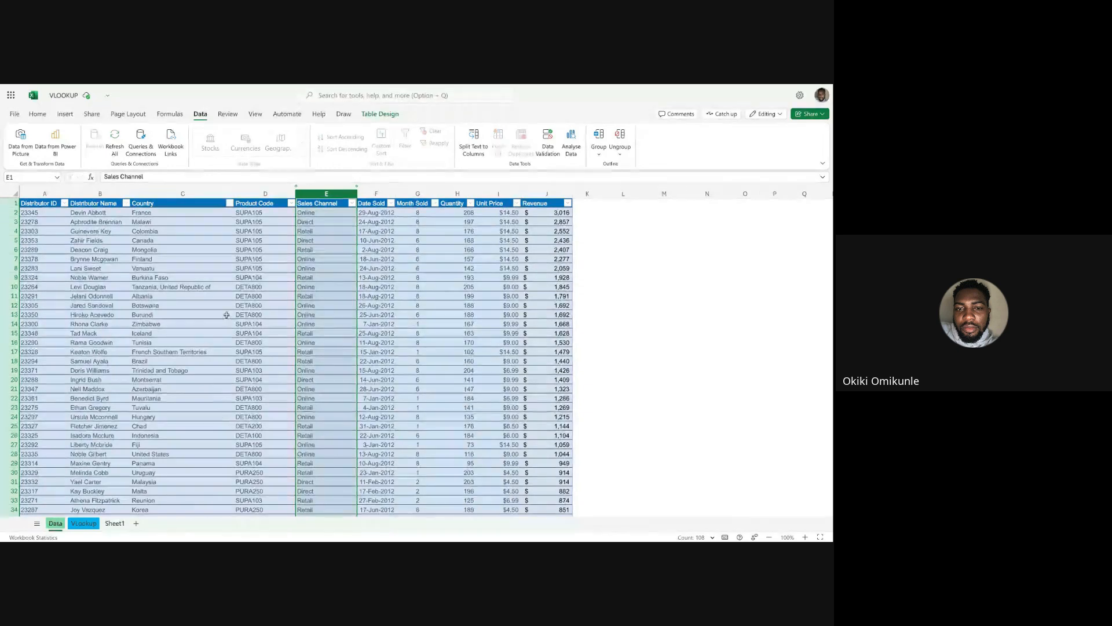
left_click(83, 523)
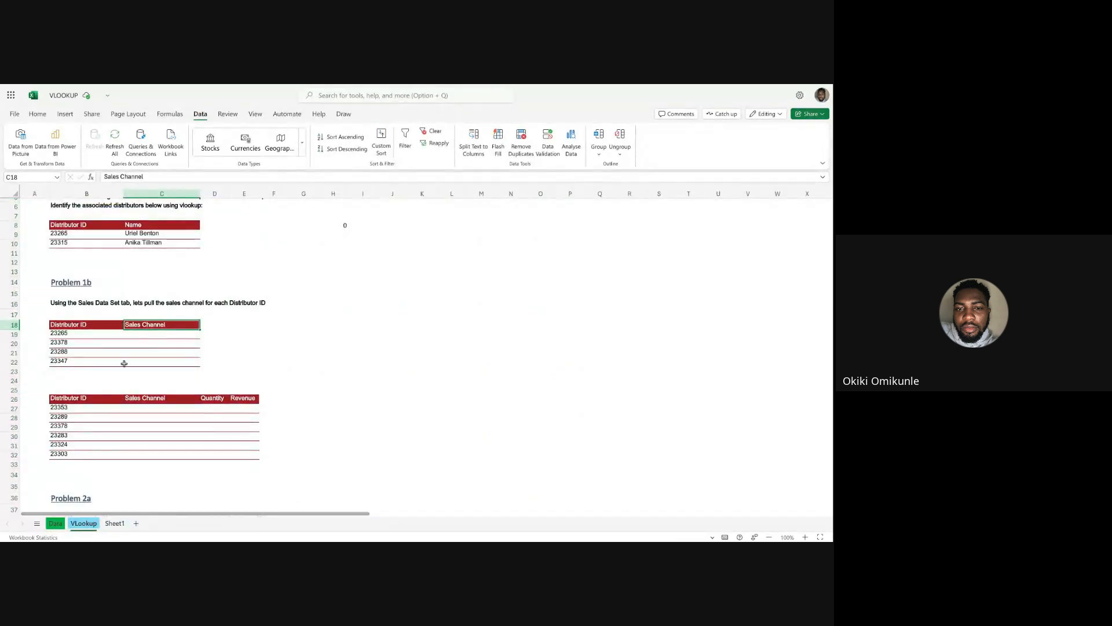
left_click(211, 326)
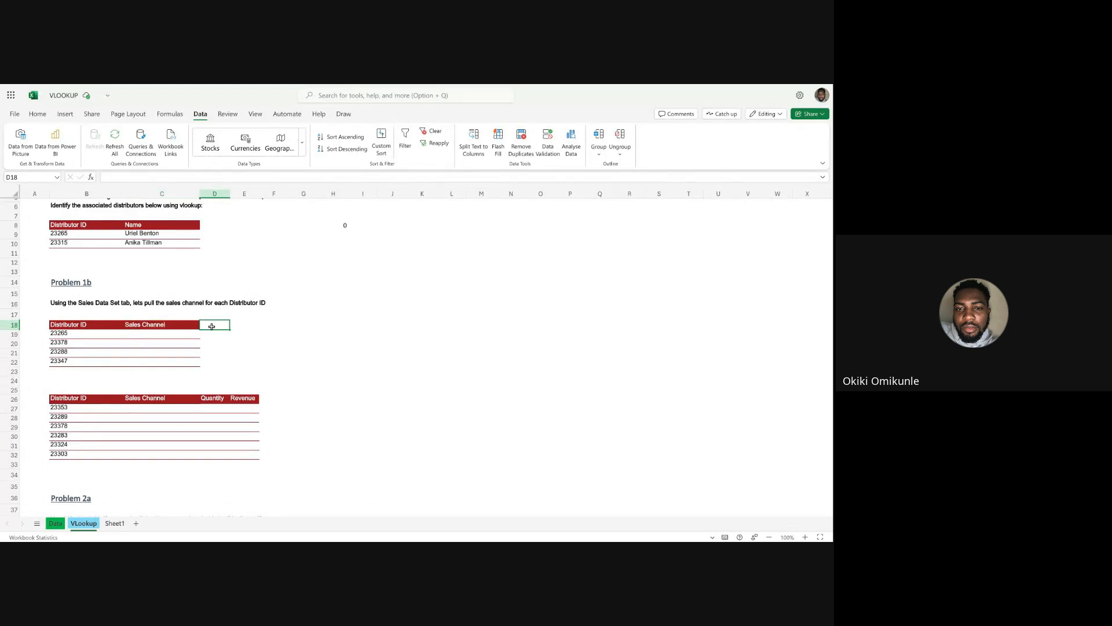
left_click(155, 326)
left_click(155, 333)
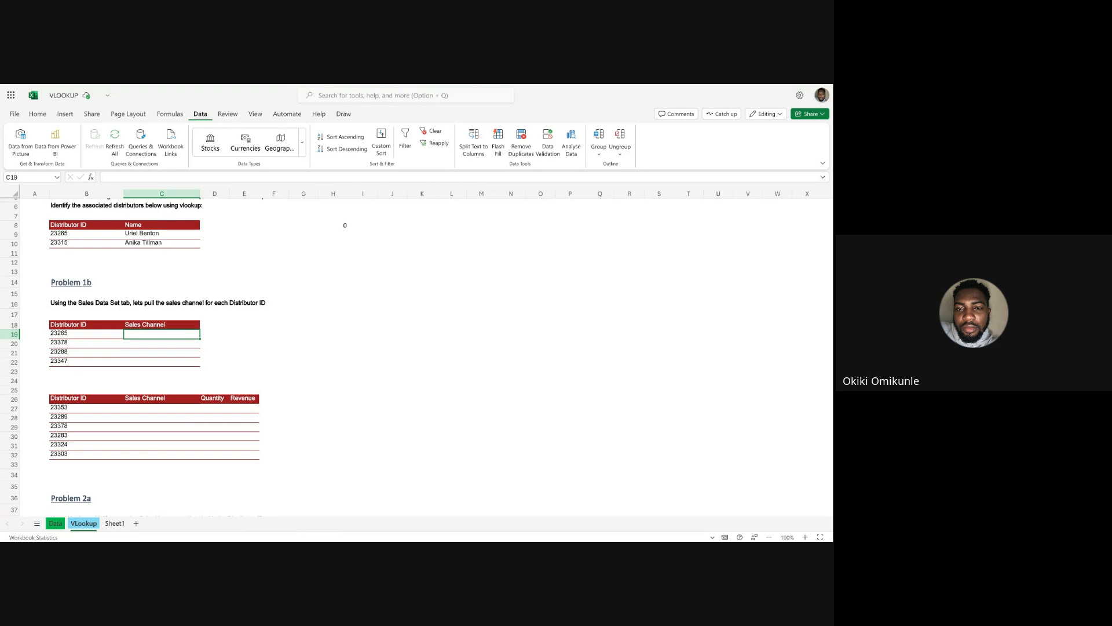
left_click(233, 319)
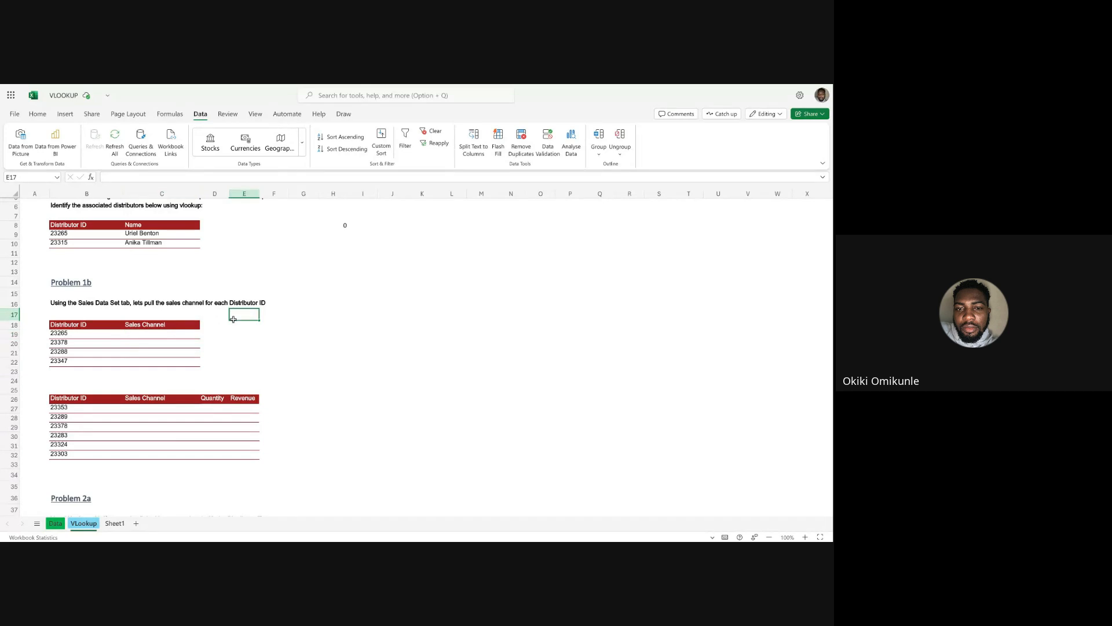
left_click(62, 333)
left_click(232, 344)
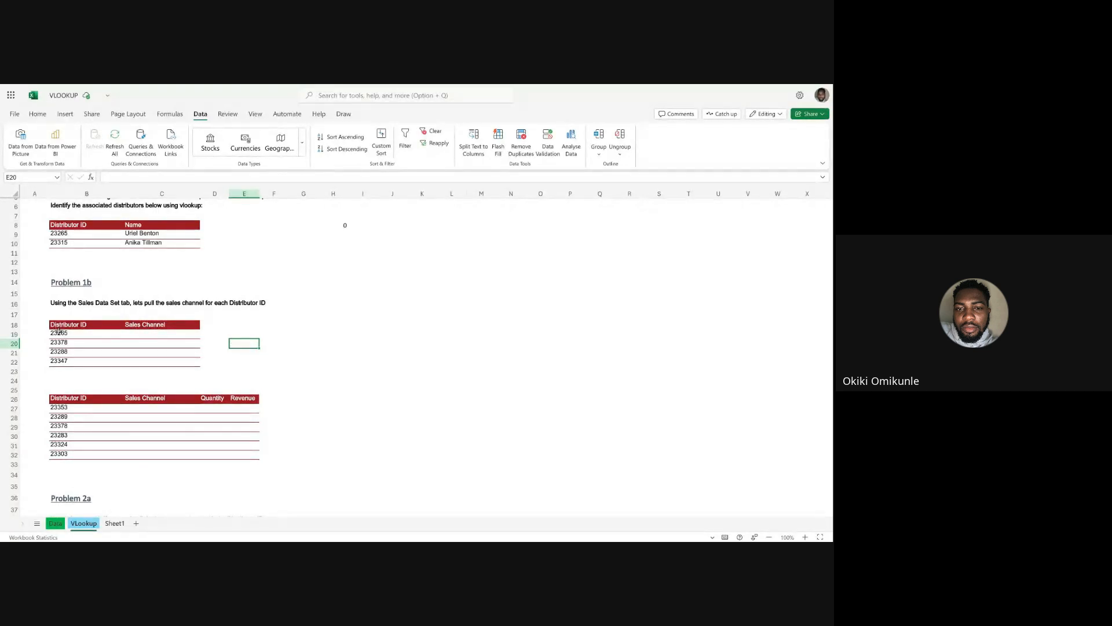
left_click_drag(58, 333, 64, 358)
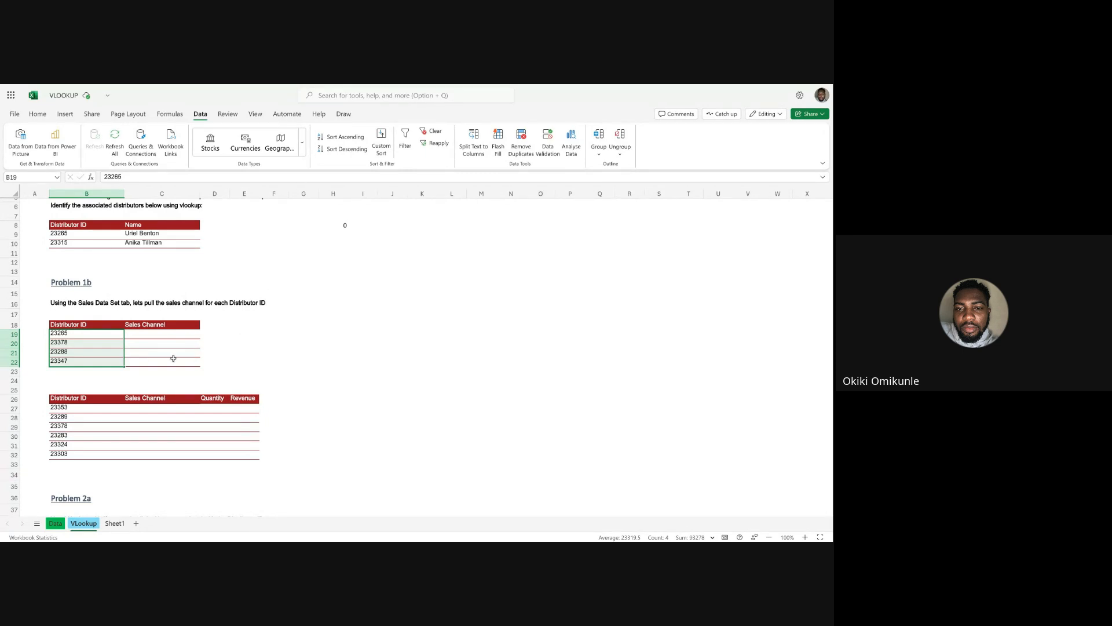
Start a VLOOKUP in C19 with B19 as the lookup value and the Data sheet's columns A:J as the table array.
left_click(166, 336)
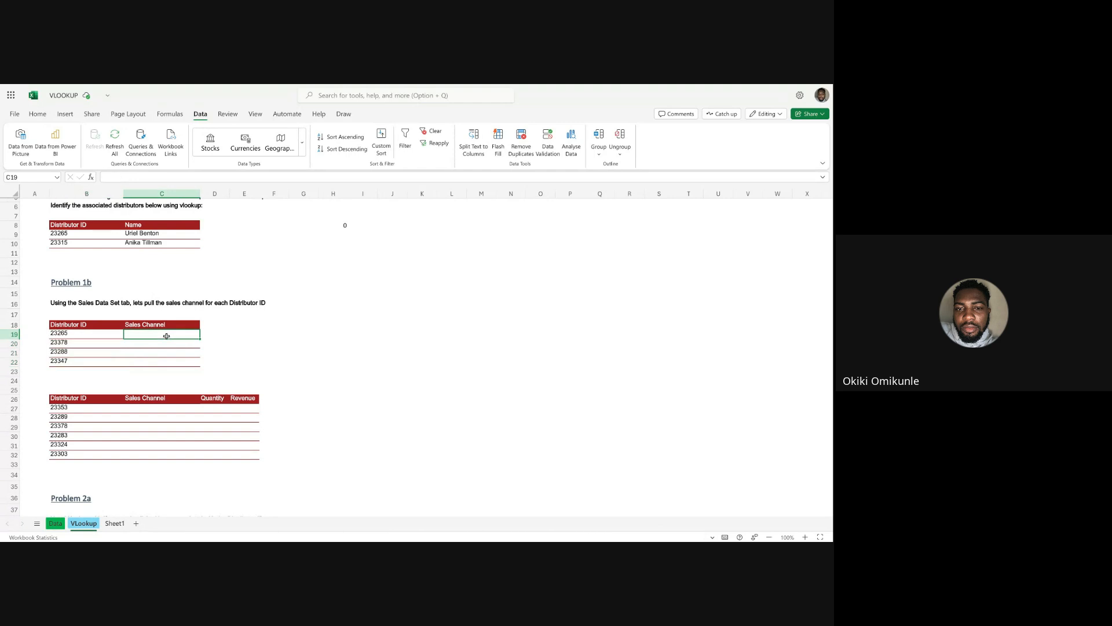
type("=")
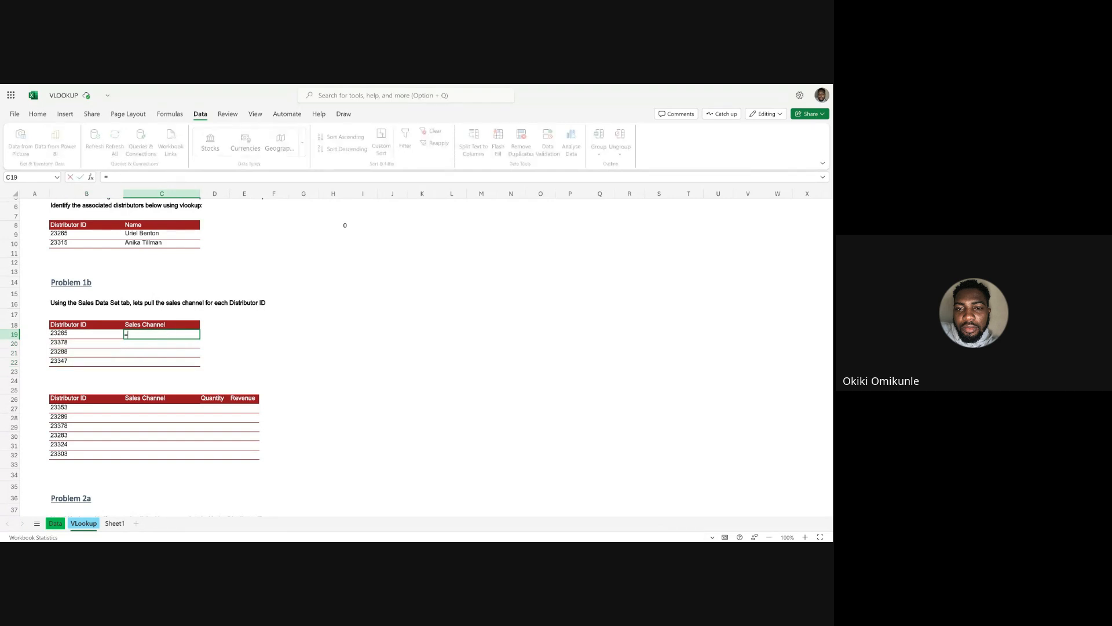
type("vlook")
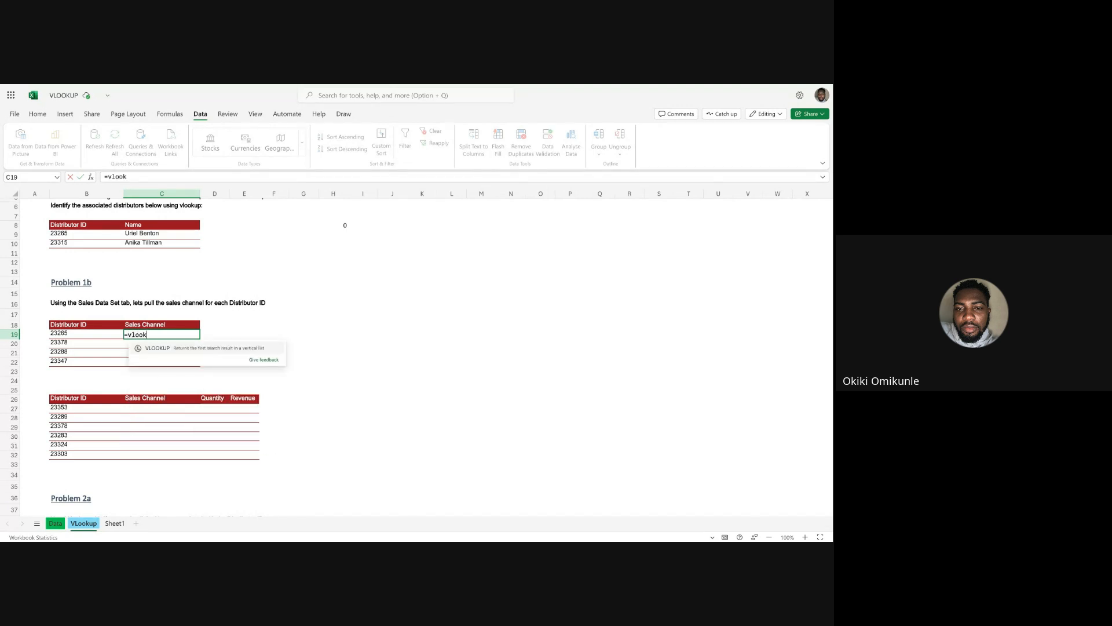
key("Tab")
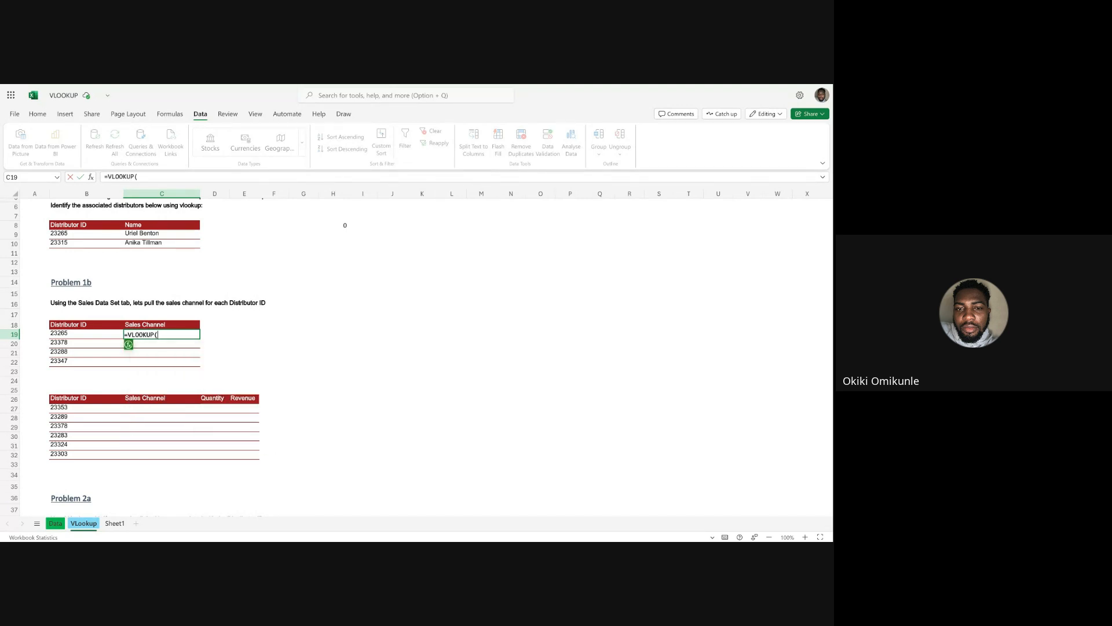
left_click(64, 333)
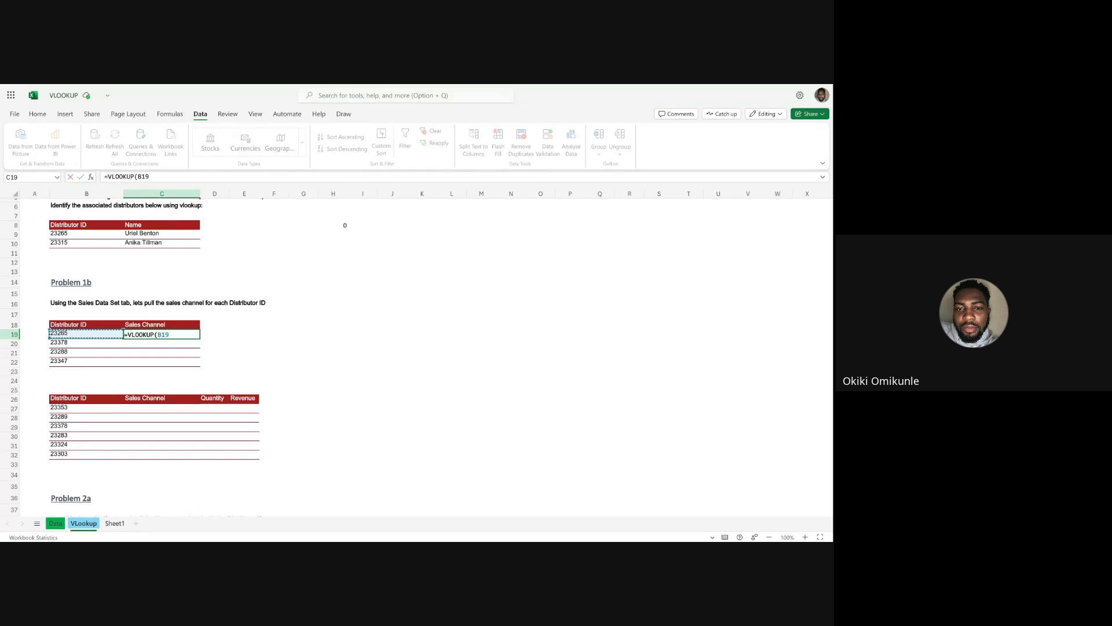
type(",")
left_click(55, 523)
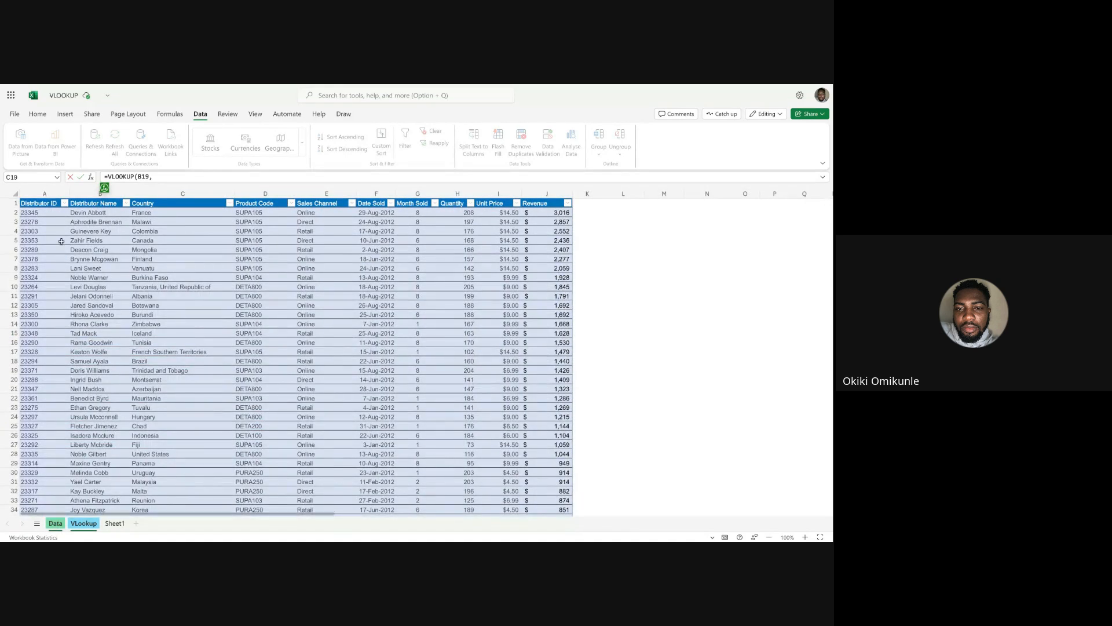
left_click_drag(44, 194, 545, 185)
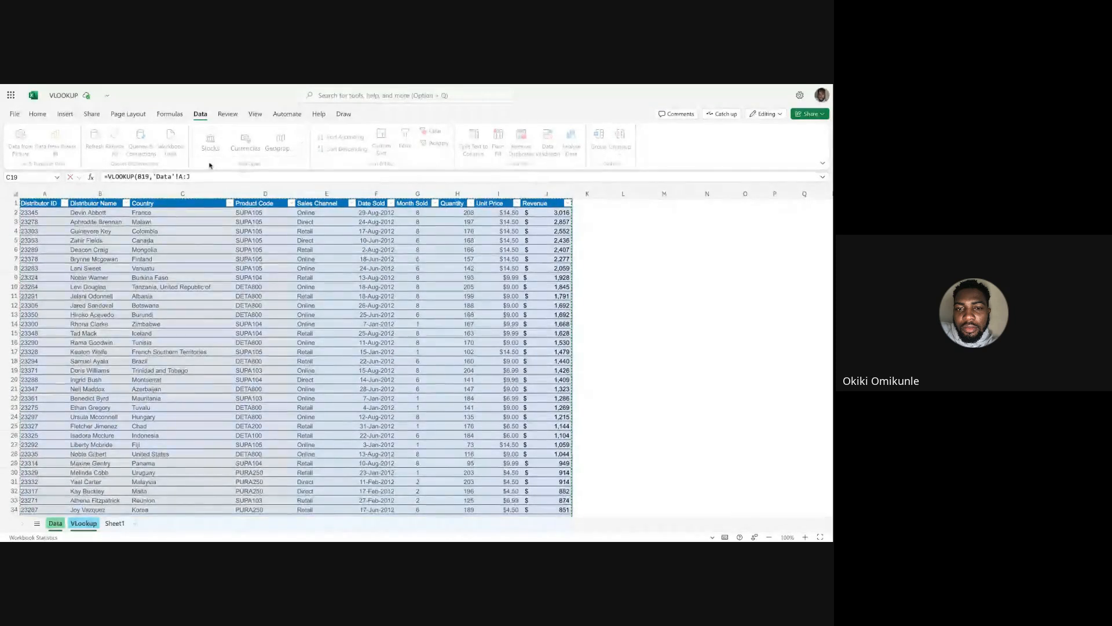
Complete the C19 VLOOKUP with column index 5 and FALSE for an exact match.
left_click(203, 175)
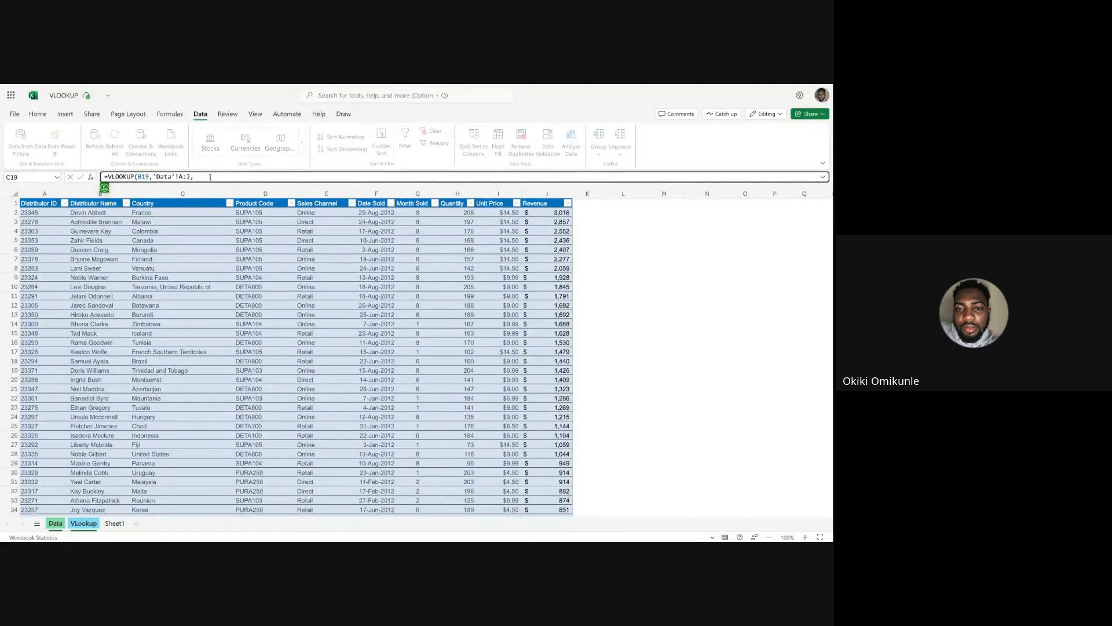
type("5,")
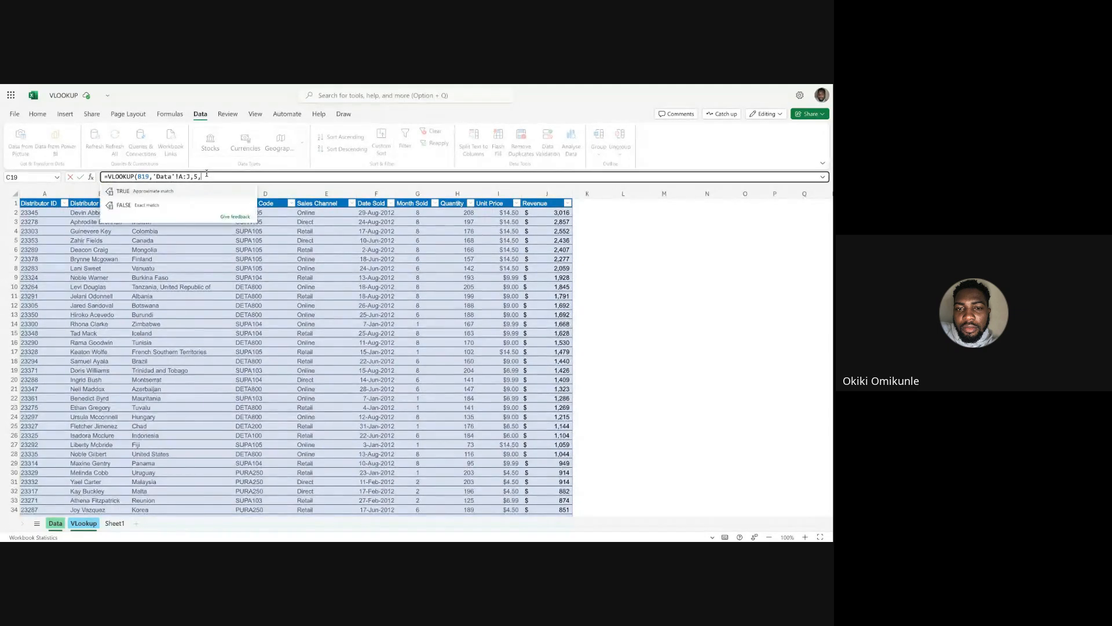
left_click(145, 207)
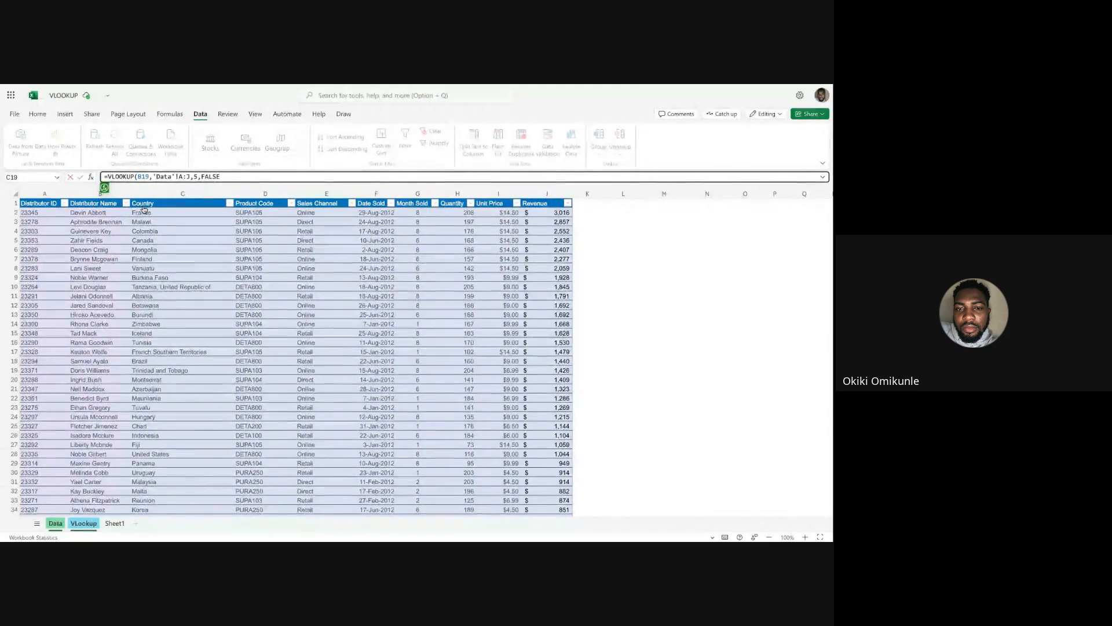
key("Return")
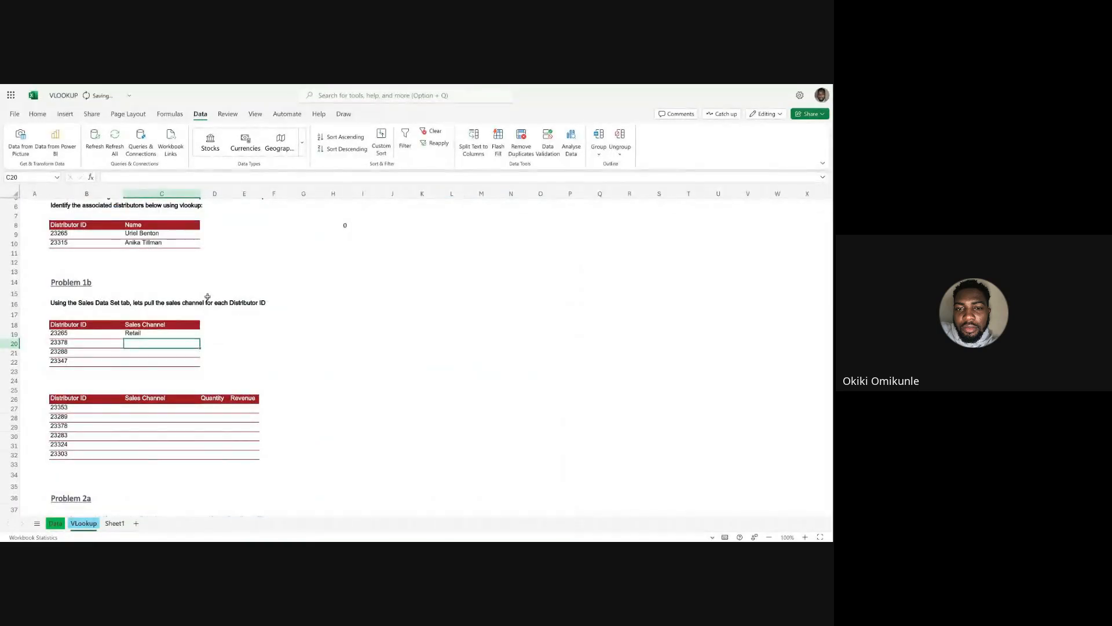
Fill the C19 VLOOKUP formula down through C22 for the remaining Distributor IDs.
left_click(244, 333)
left_click(138, 334)
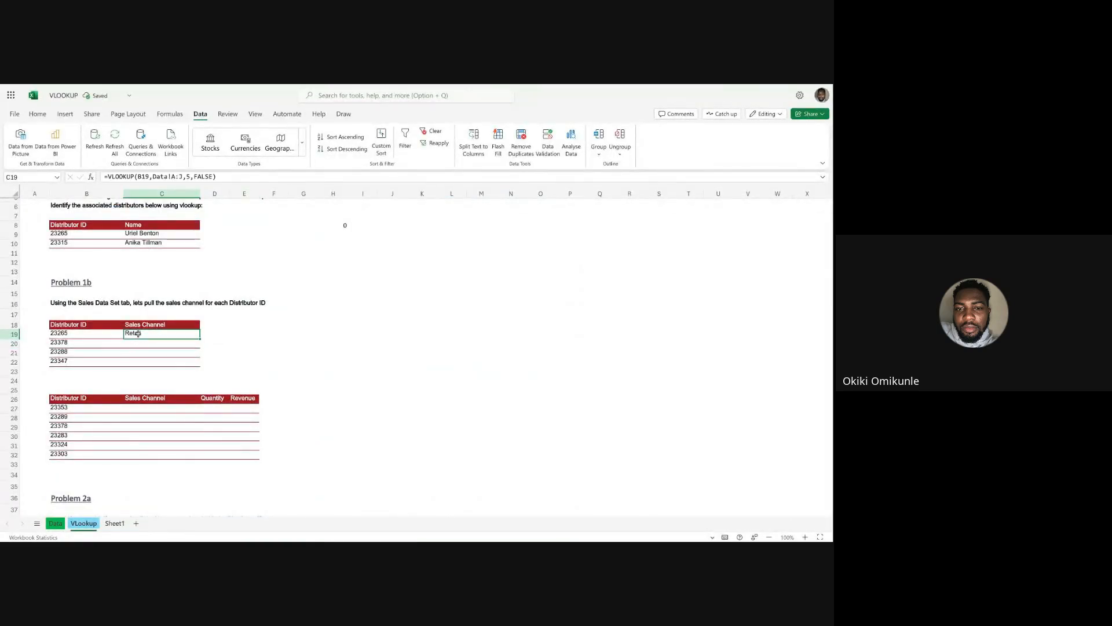
double_click(200, 339)
left_click(225, 353)
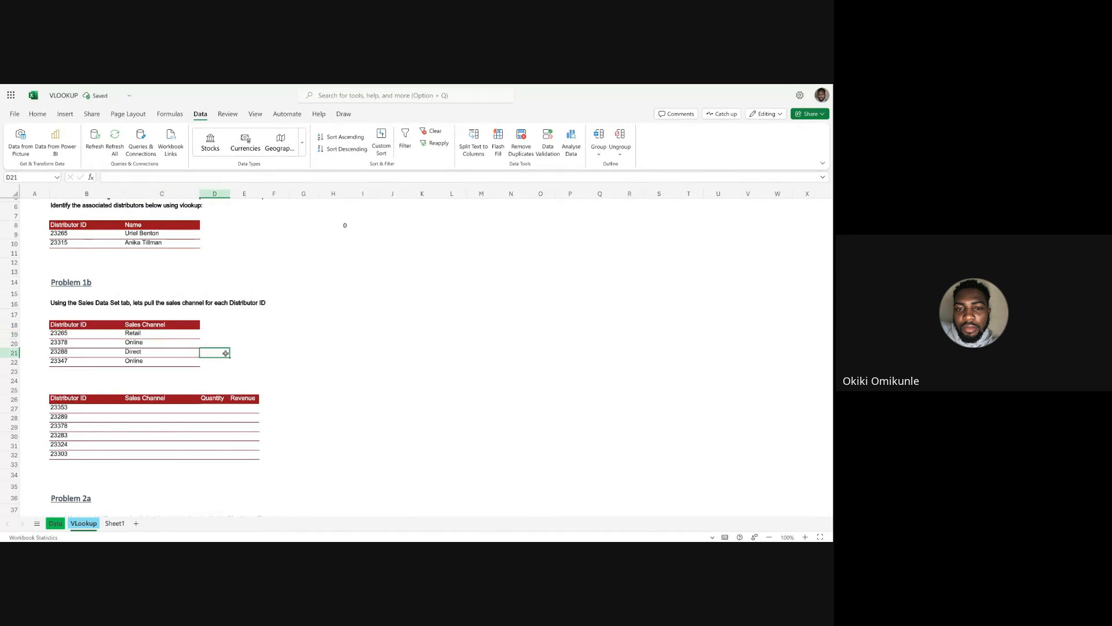
Review the Sales Channel formulas in C19:C22 against the Distributor IDs in B19:B22.
left_click(146, 333)
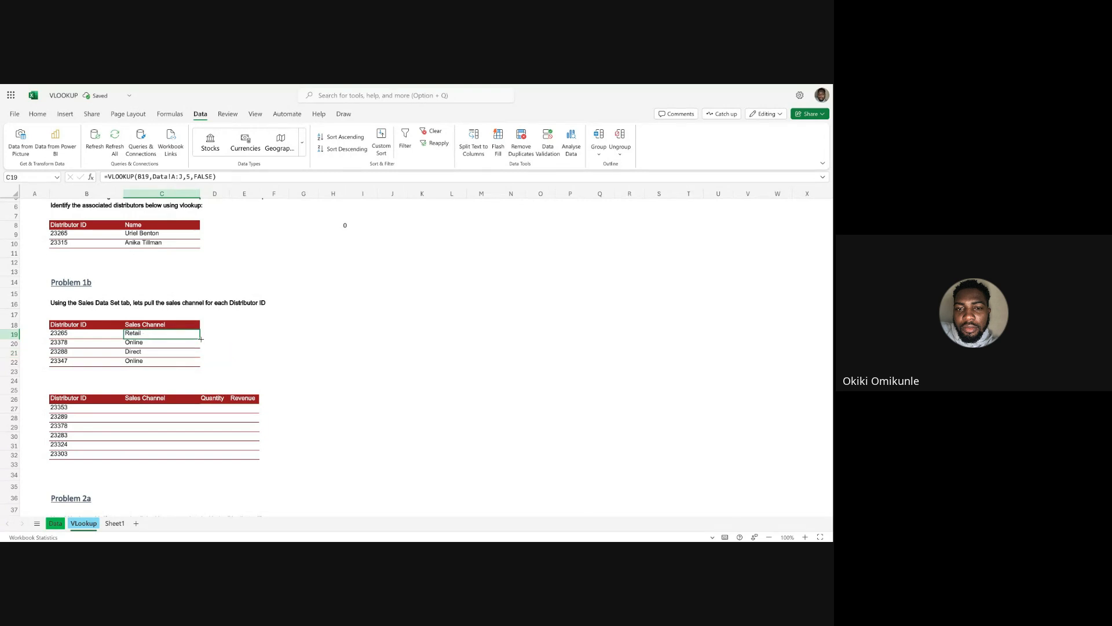
left_click(137, 344)
left_click(138, 353)
left_click(145, 343)
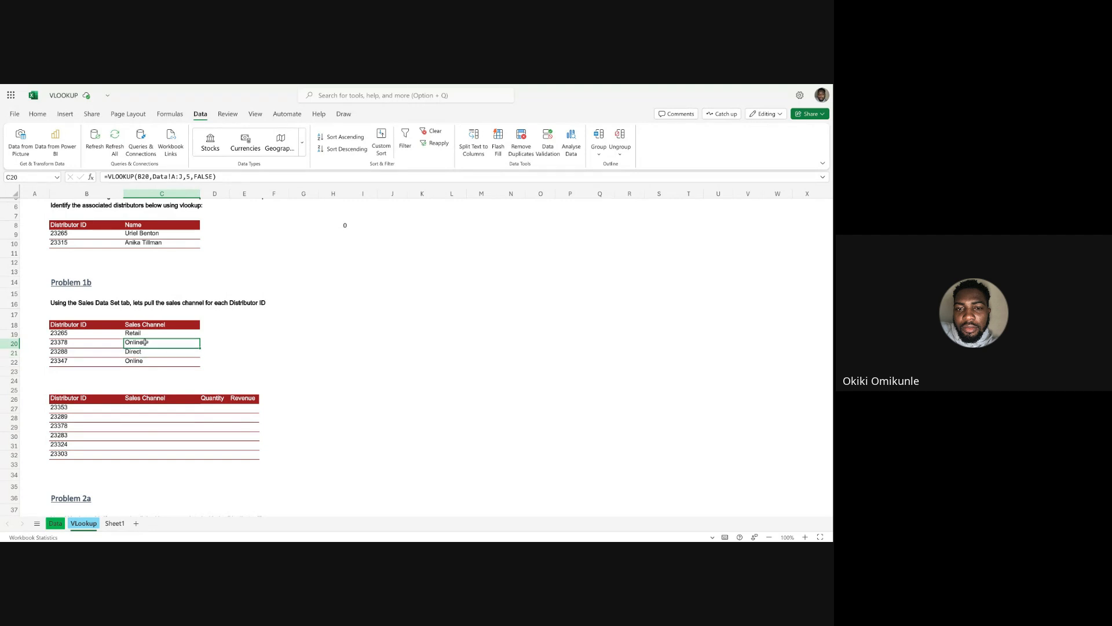
left_click(150, 334)
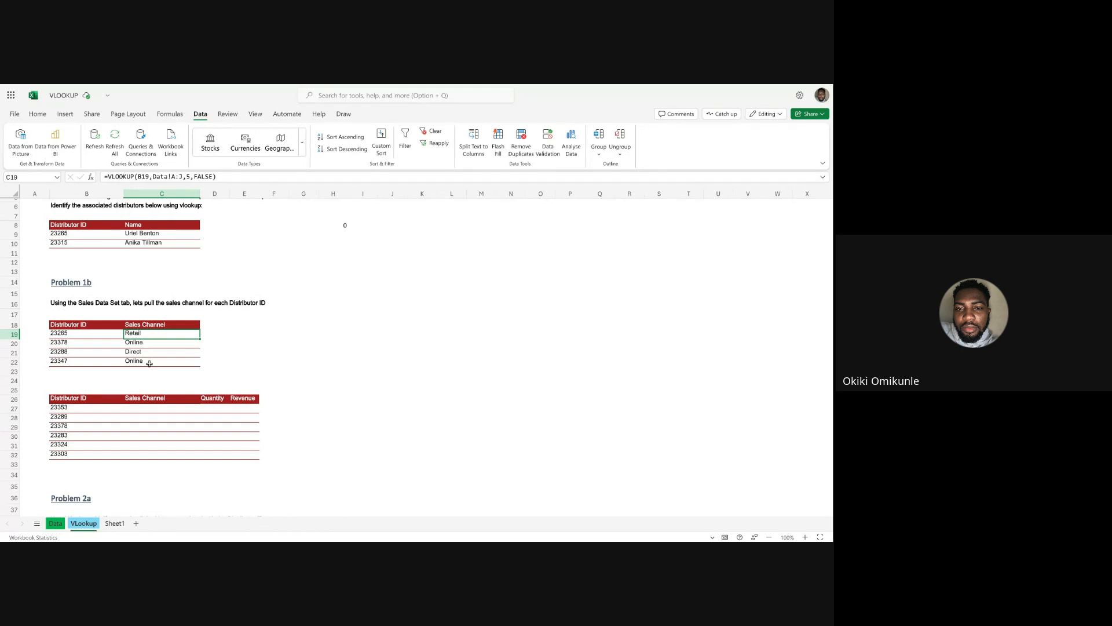
left_click(82, 362)
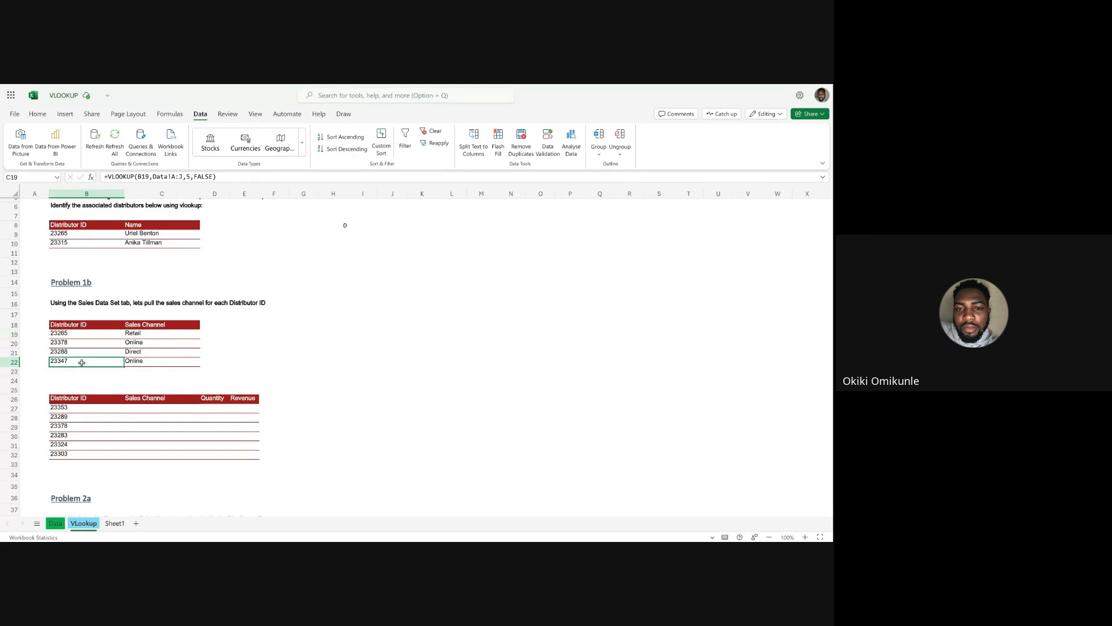
left_click(82, 352)
left_click(81, 343)
left_click(83, 334)
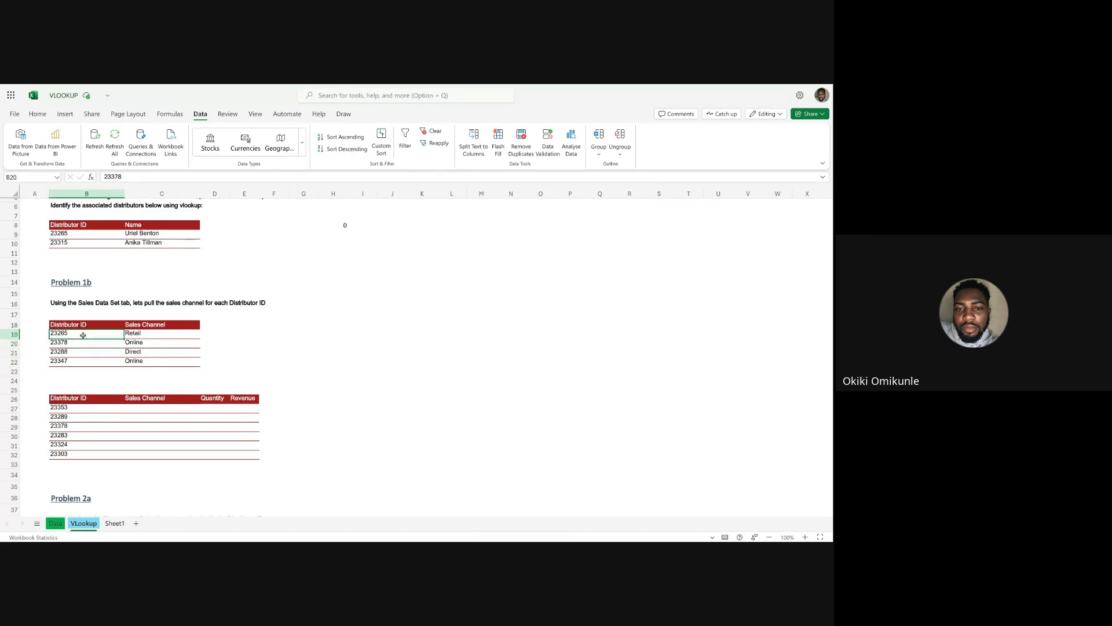
left_click(146, 345)
left_click(146, 354)
left_click(144, 367)
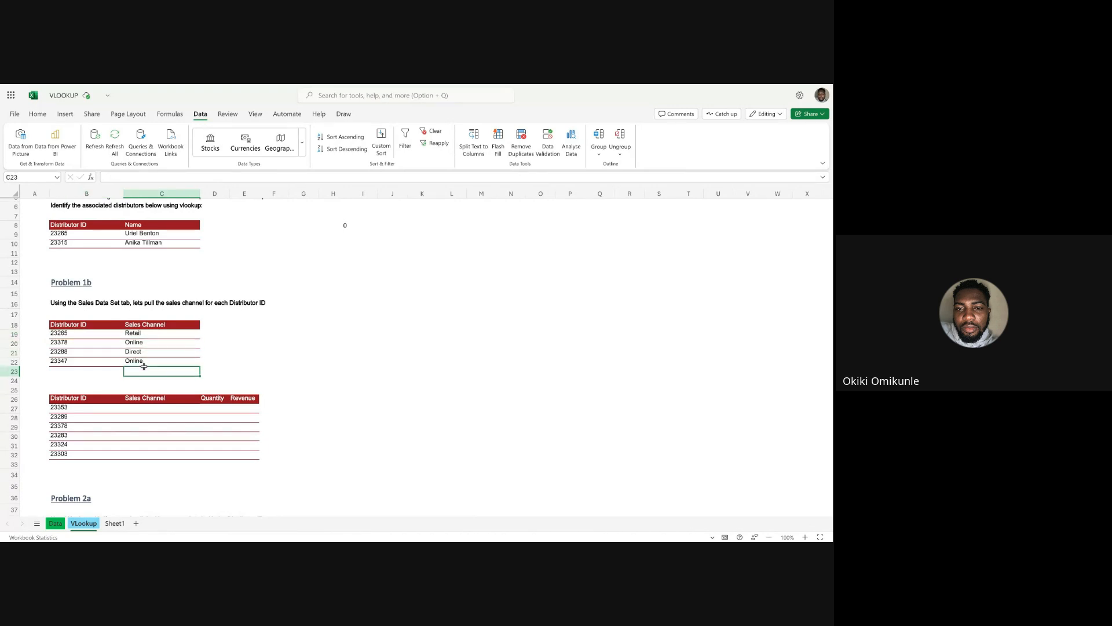
left_click(151, 360)
left_click(155, 351)
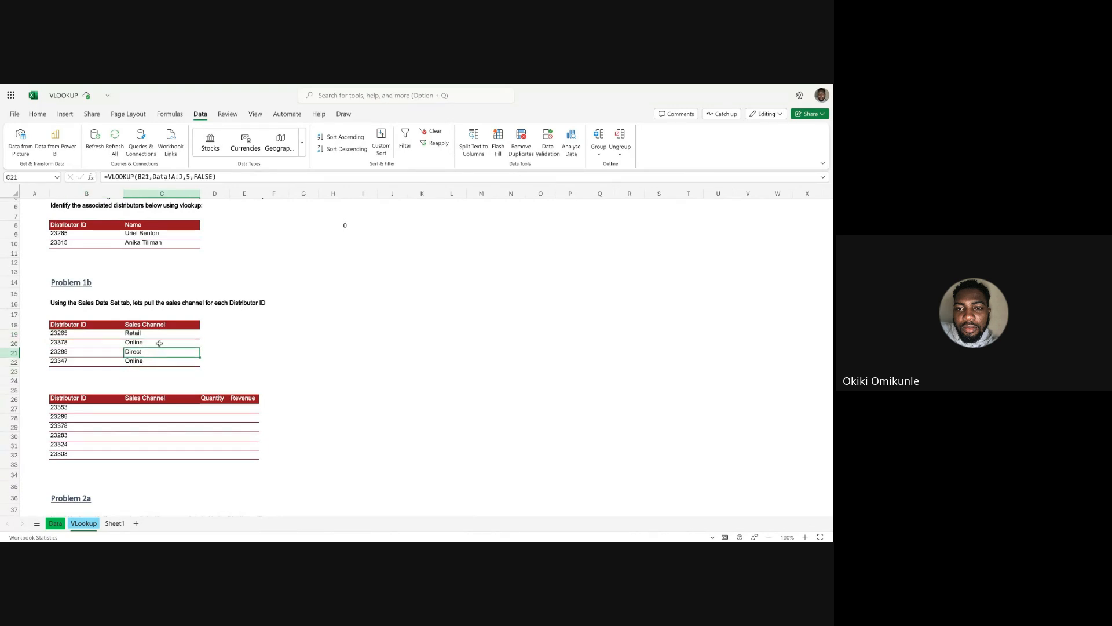
left_click(160, 343)
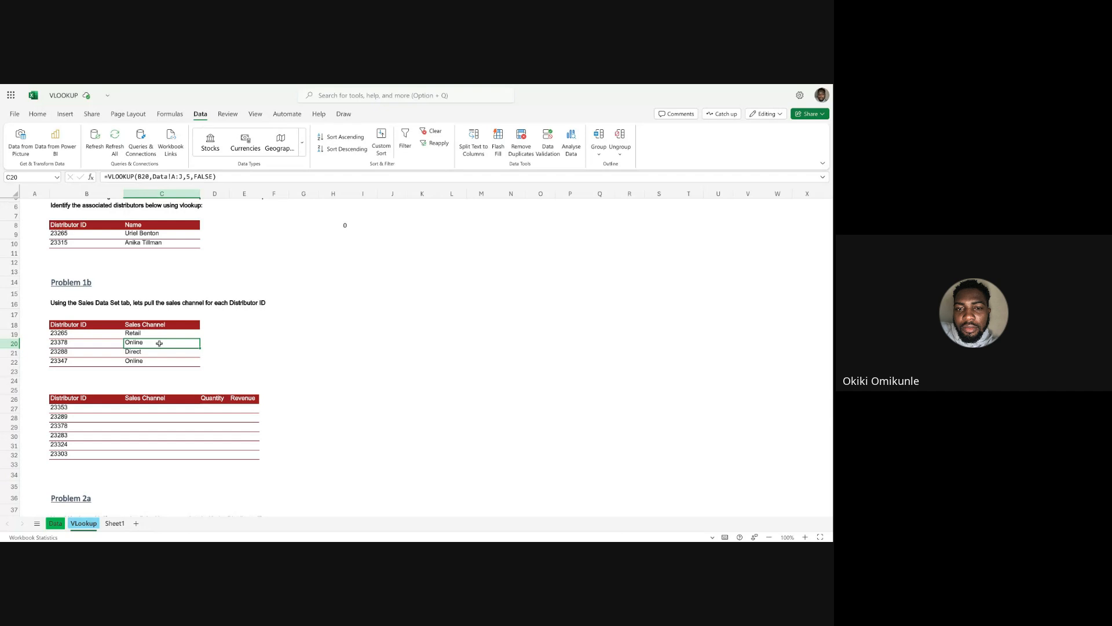
Filter the Data sheet's Distributor ID column by the ID copied from B21, check its sales channel, and compare it with C21 on the VLookup sheet.
left_click(76, 354)
key("ctrl+c")
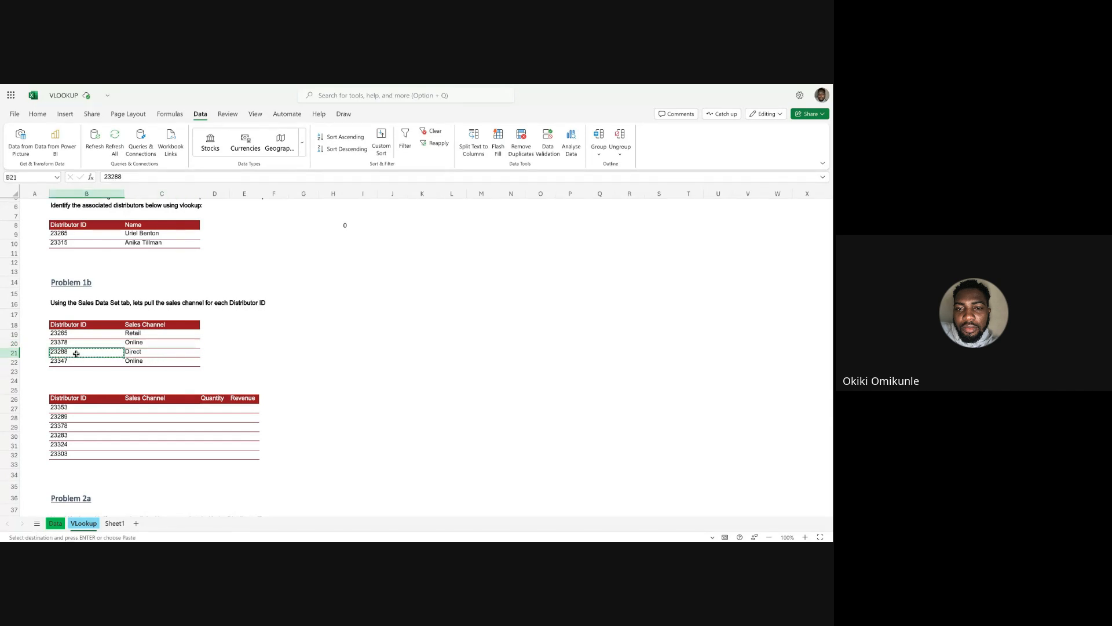
left_click(55, 523)
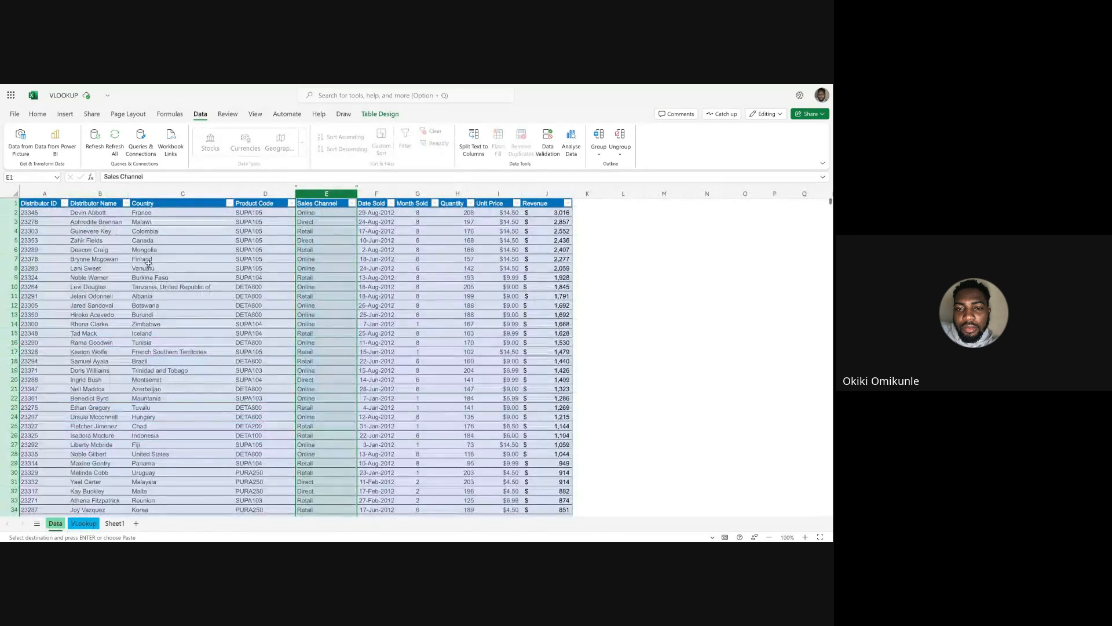
left_click(64, 203)
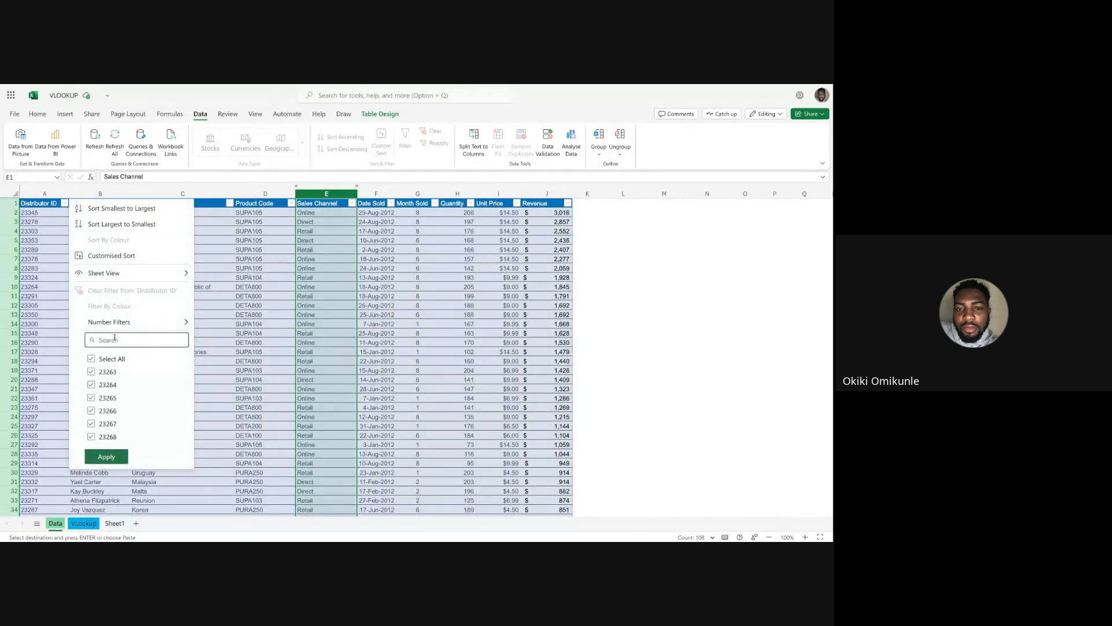
type("23288")
key("Return")
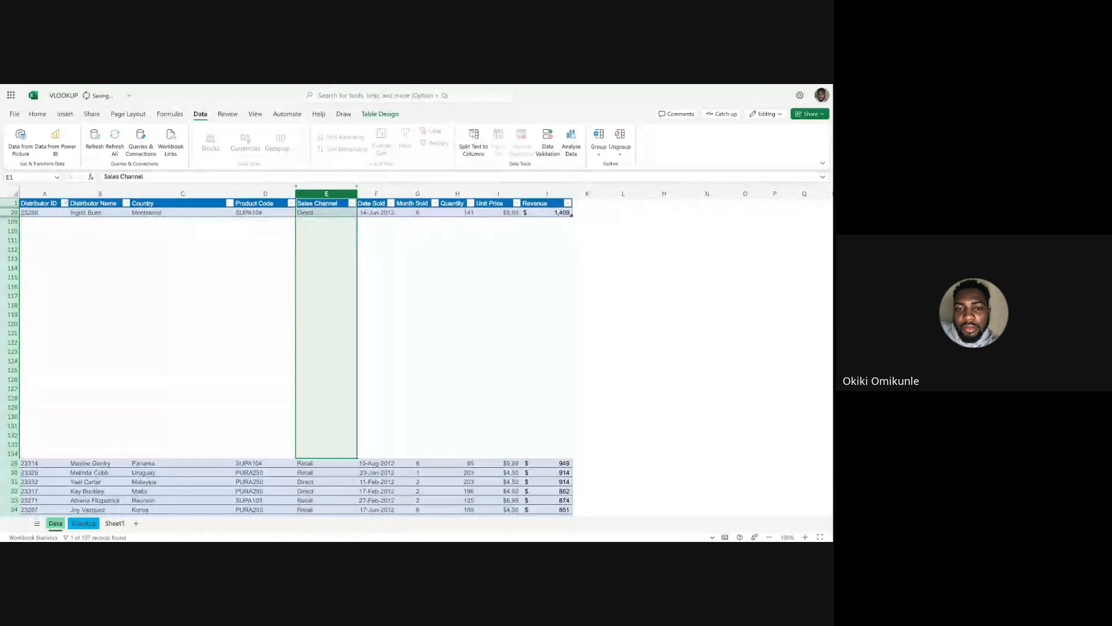
left_click(316, 212)
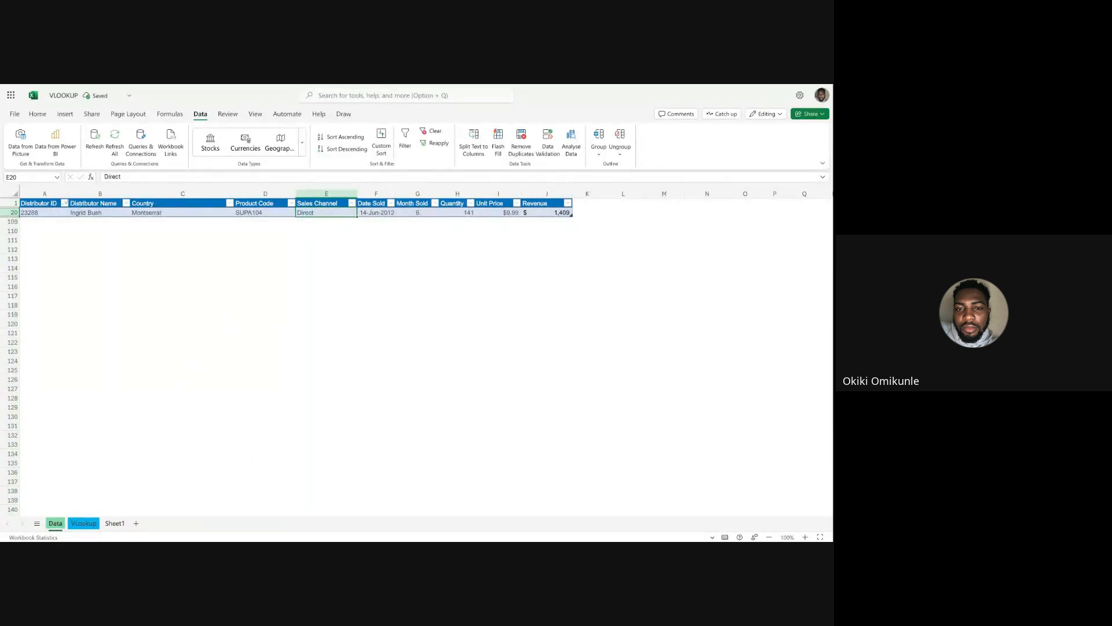
left_click(84, 523)
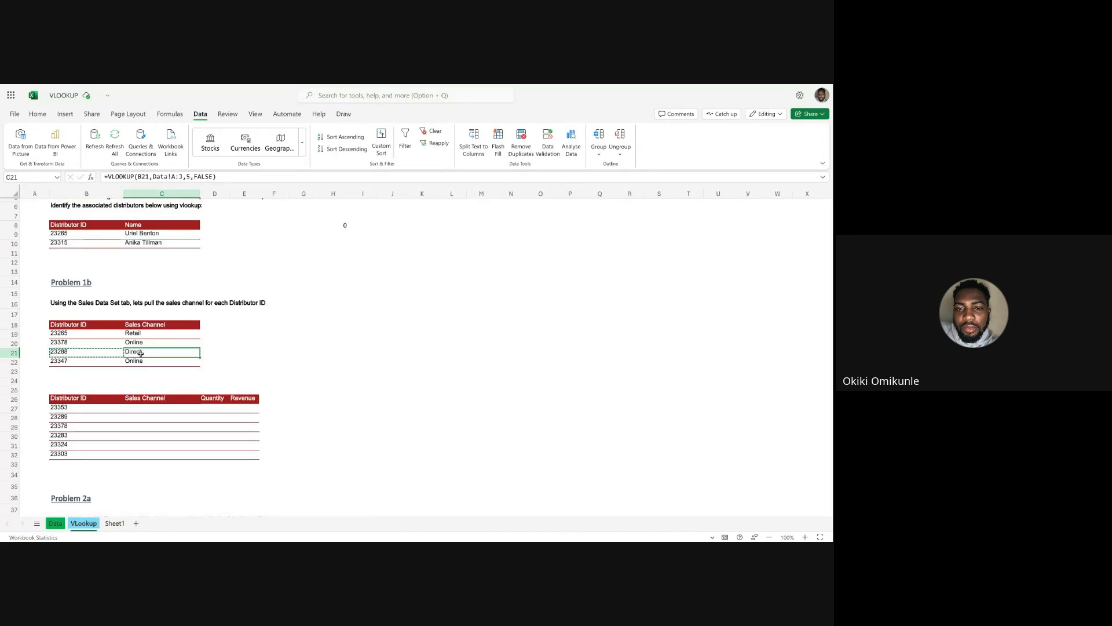
left_click(259, 350)
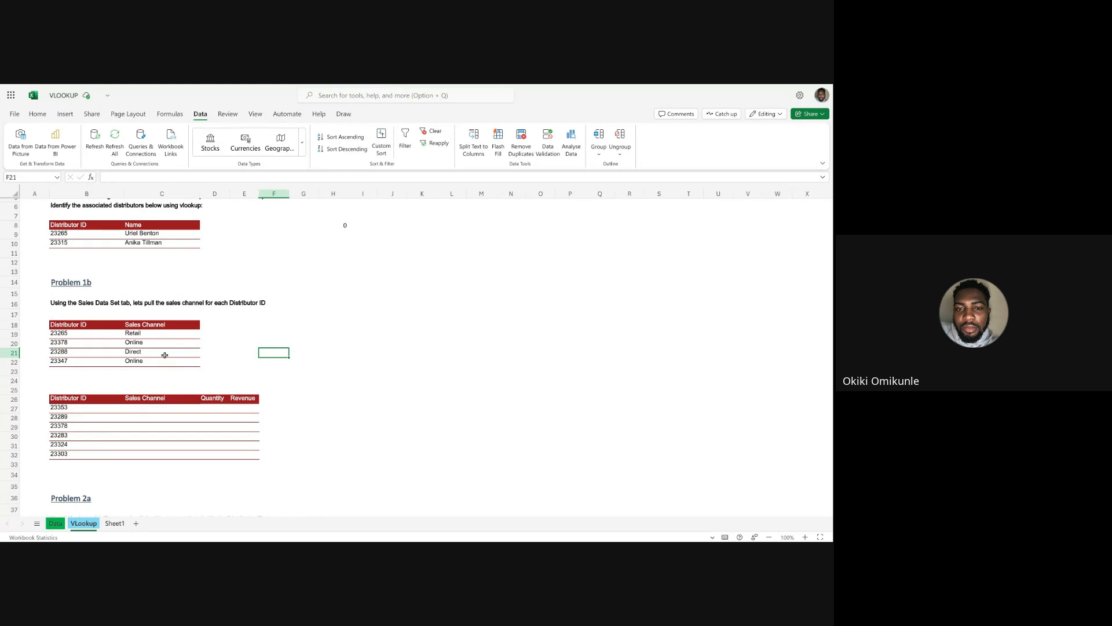
Start a VLOOKUP in C27 with B27 as the lookup value and the Data sheet's columns A:J as the table array.
left_click(143, 409)
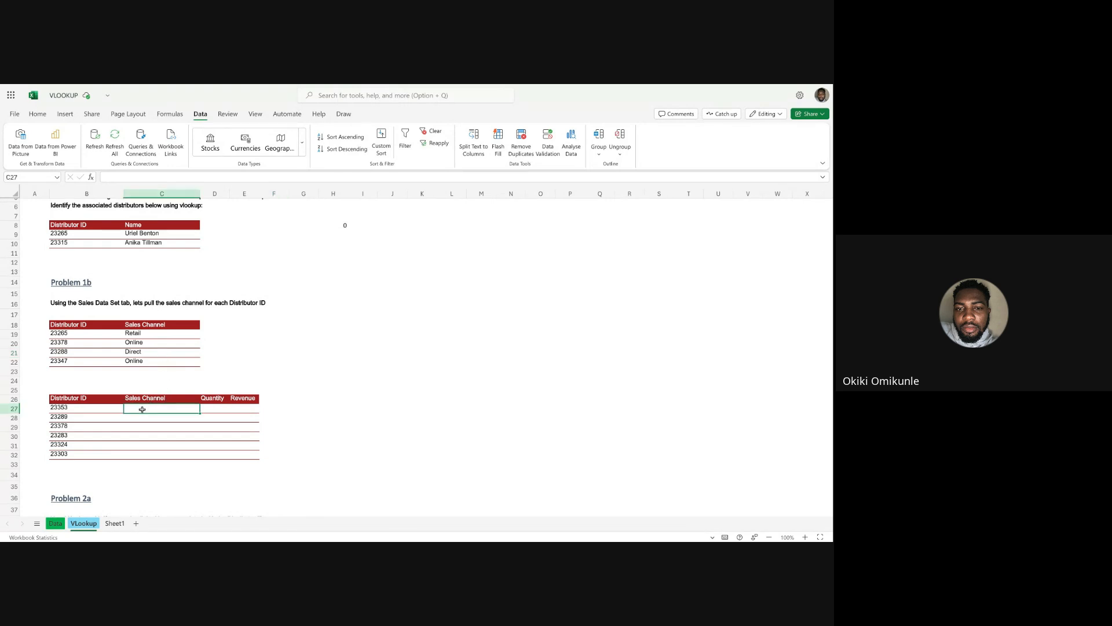
scroll(255, 372, "down", 3)
scroll(255, 371, "down", 1)
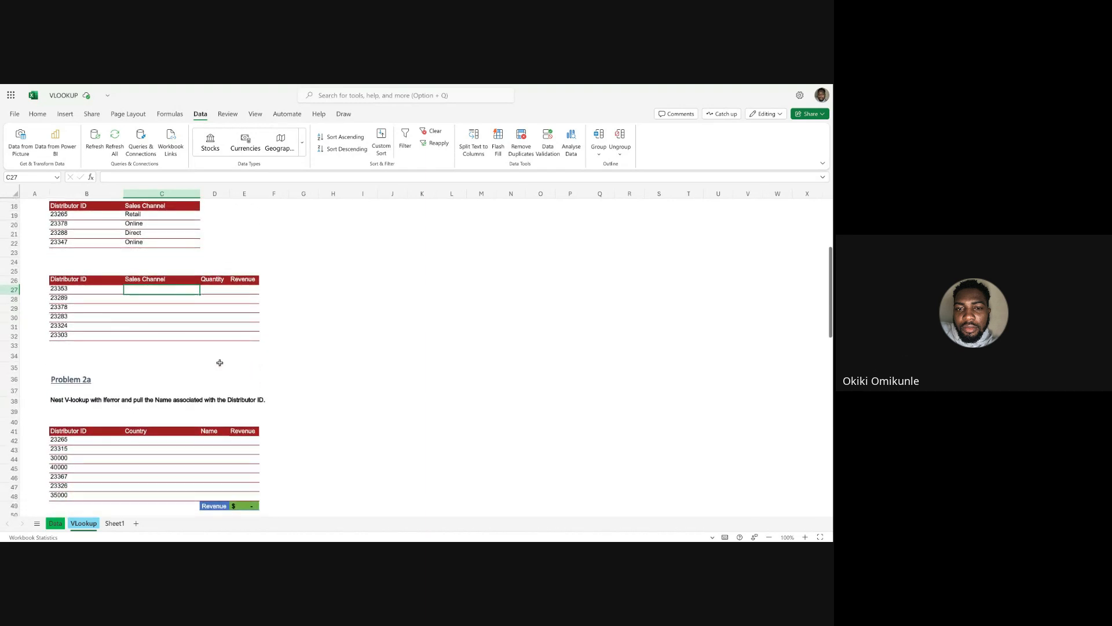
type("=vlook")
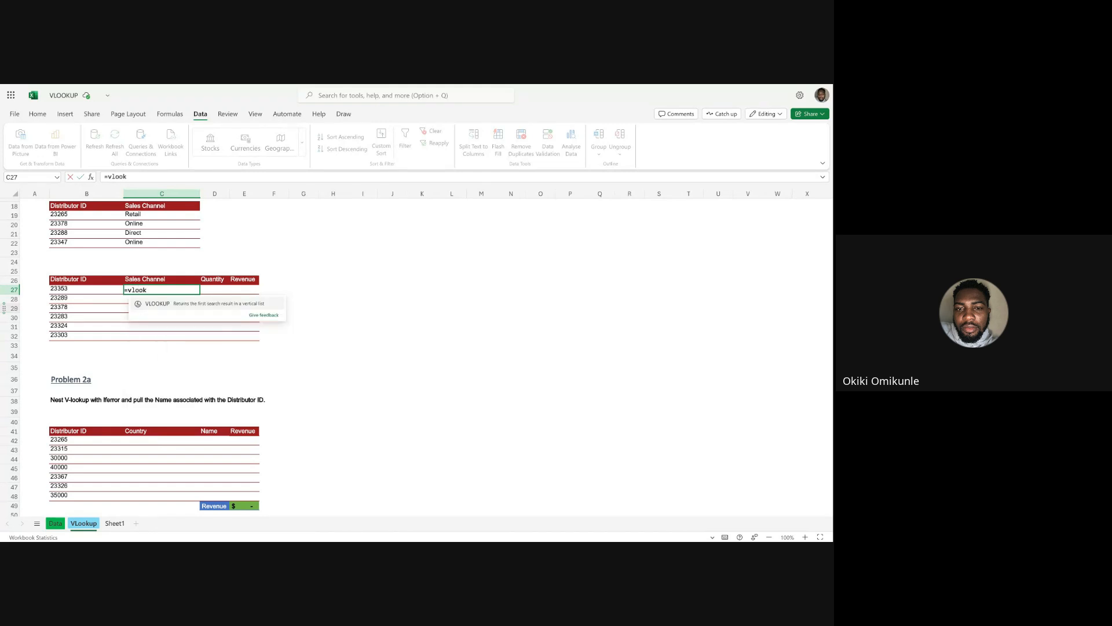
key("Tab")
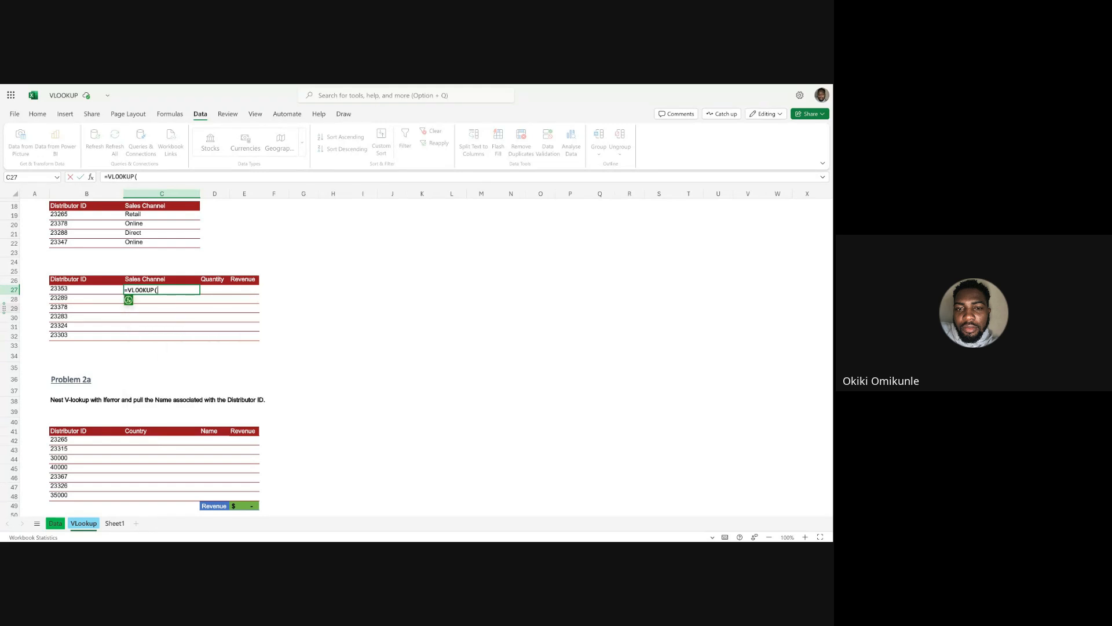
left_click(74, 291)
type(",")
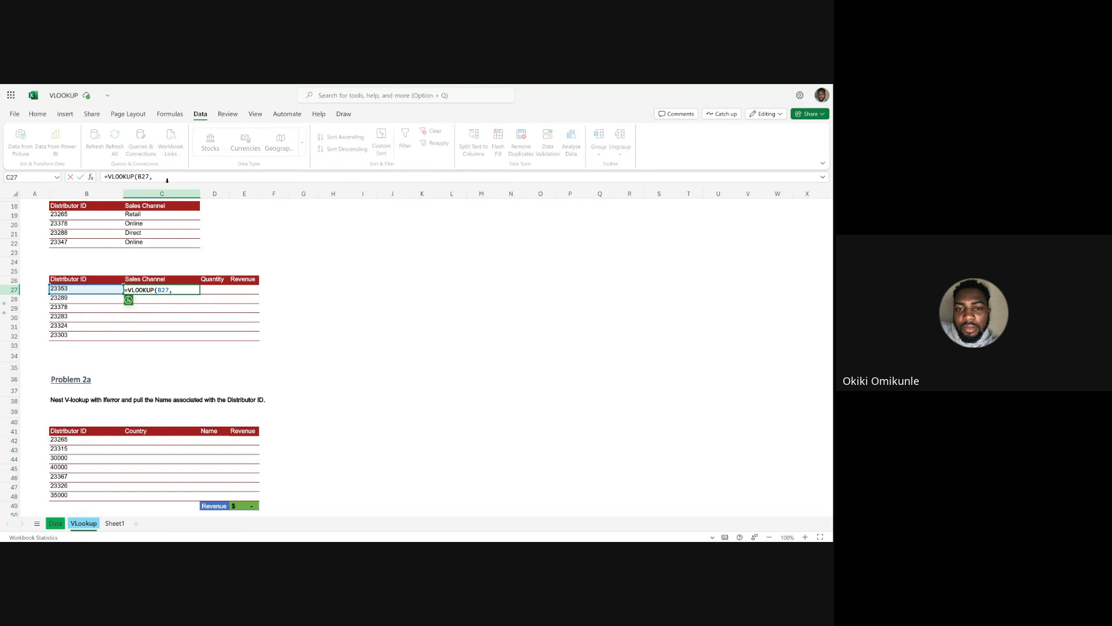
left_click(55, 523)
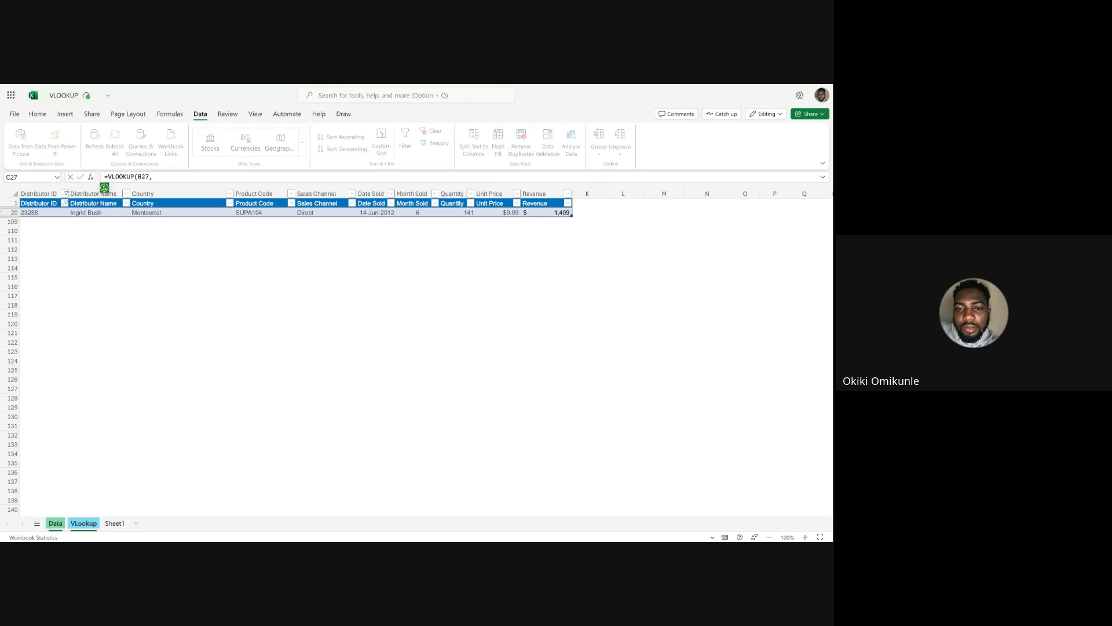
left_click_drag(44, 196, 530, 194)
left_click(208, 178)
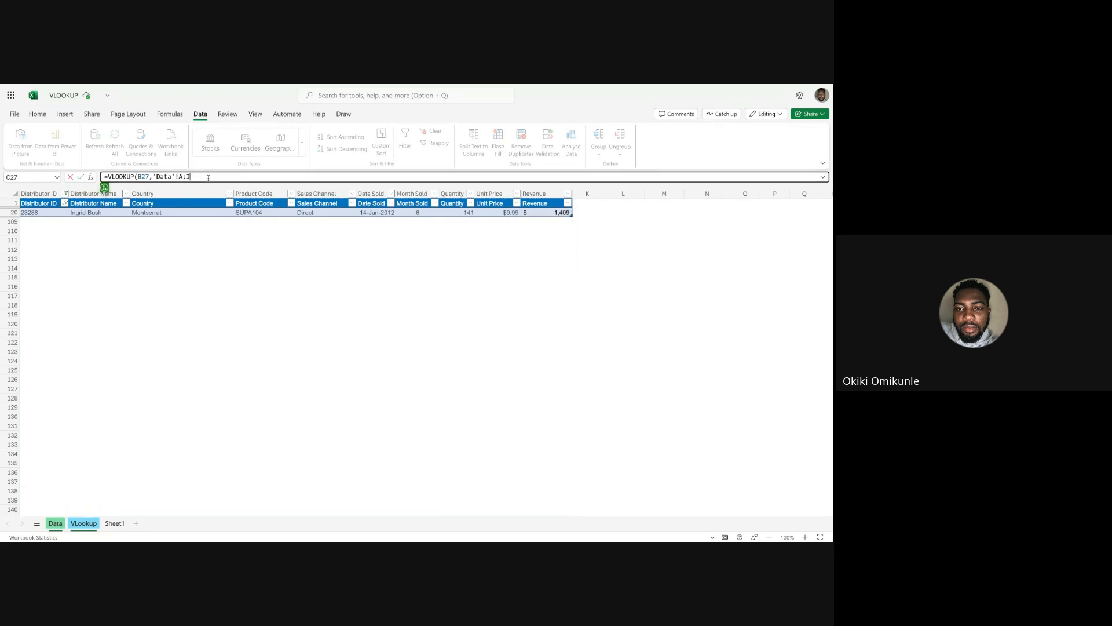
Complete the C27 VLOOKUP with column index 5 and FALSE for an exact match.
left_click(83, 523)
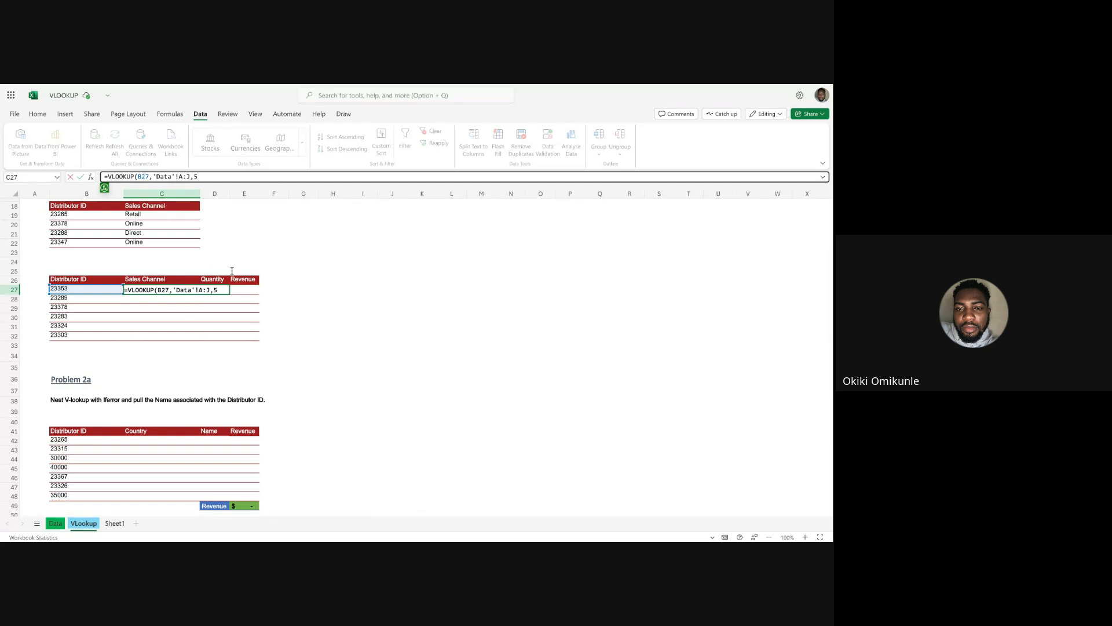
type(",")
left_click(168, 207)
type(")")
key("Return")
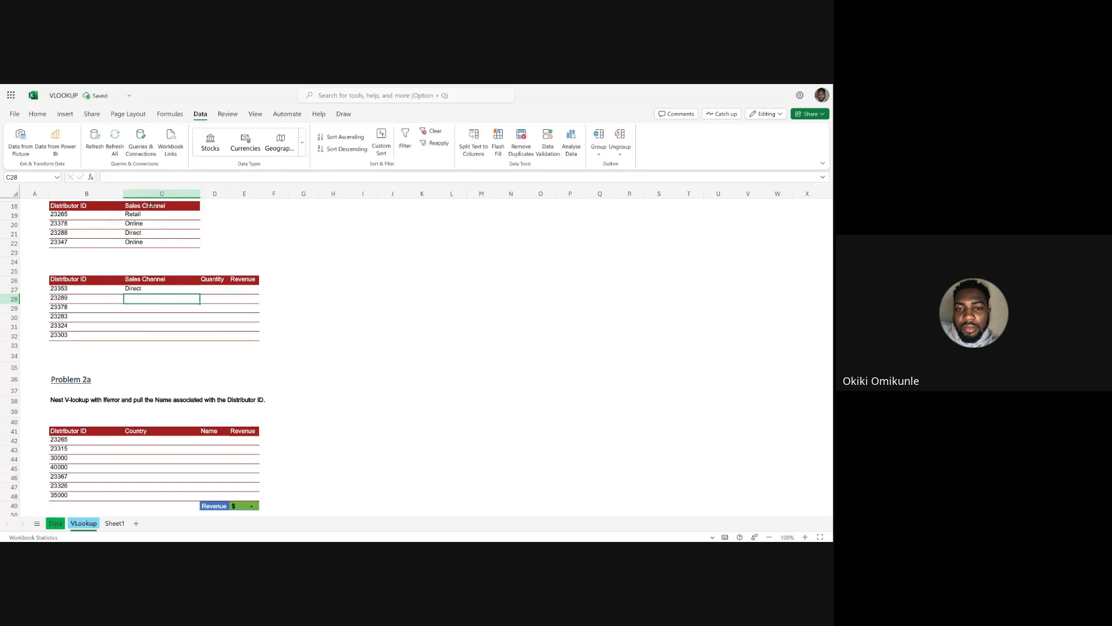
Fill the C27 Sales Channel formula down through C32.
left_click(171, 289)
left_click(200, 296)
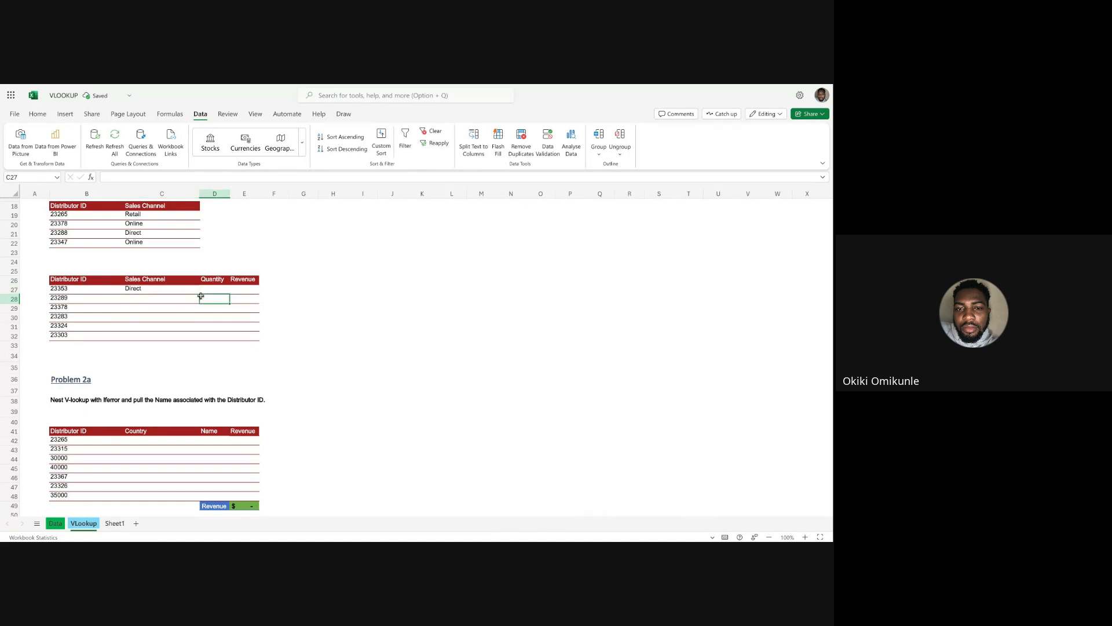
left_click(195, 293)
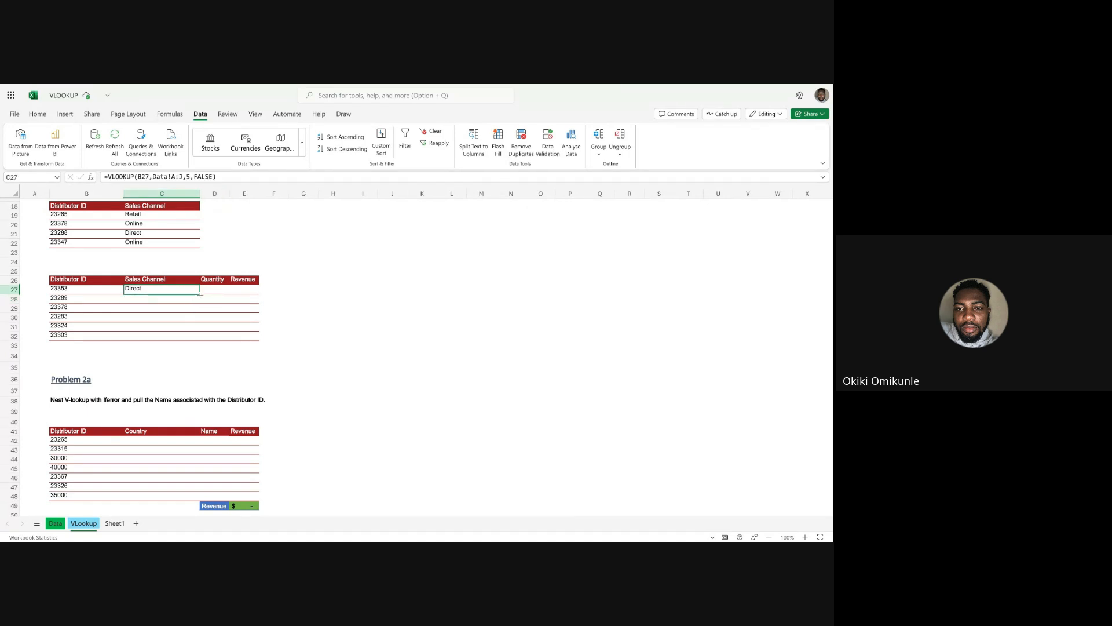
double_click(200, 295)
Clear the Distributor ID filter on the Data sheet so all records can be used.
left_click(212, 291)
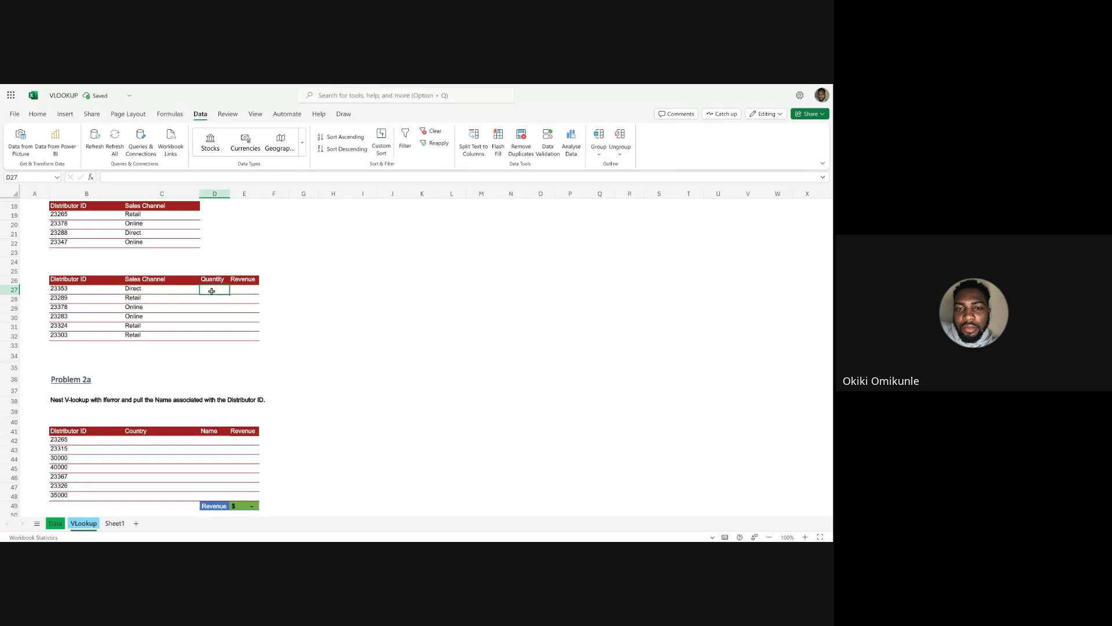
left_click(55, 524)
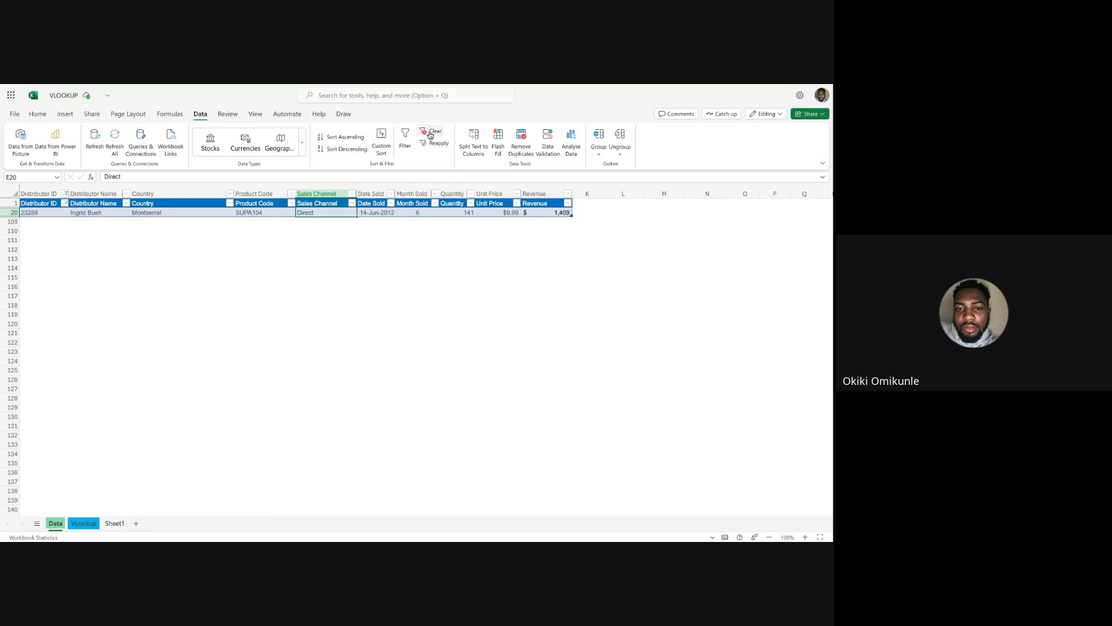
left_click(371, 212)
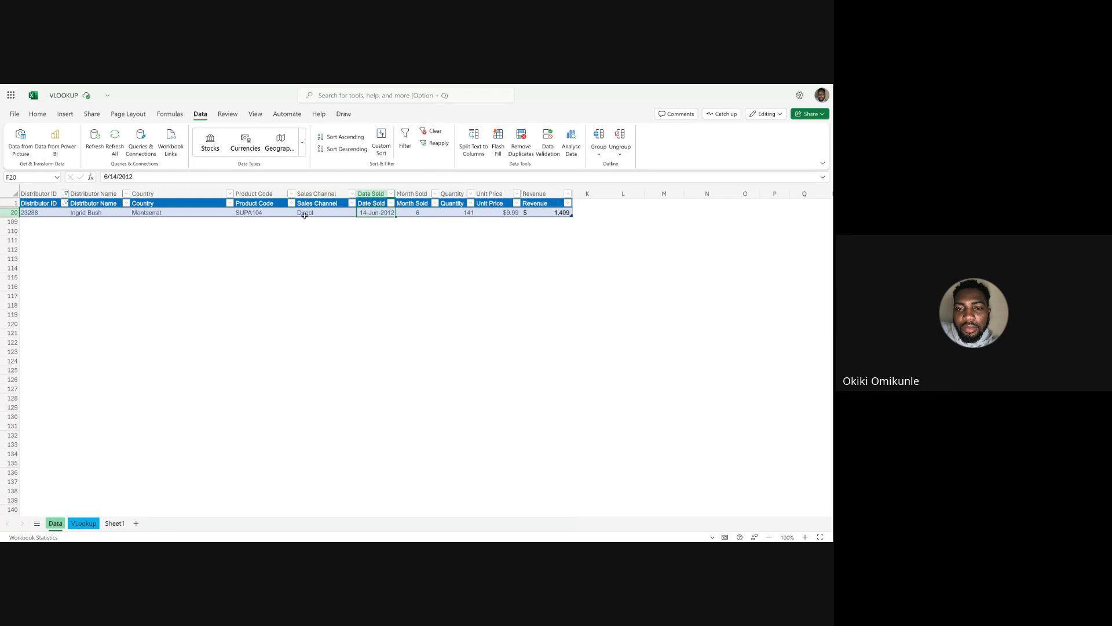
left_click(65, 203)
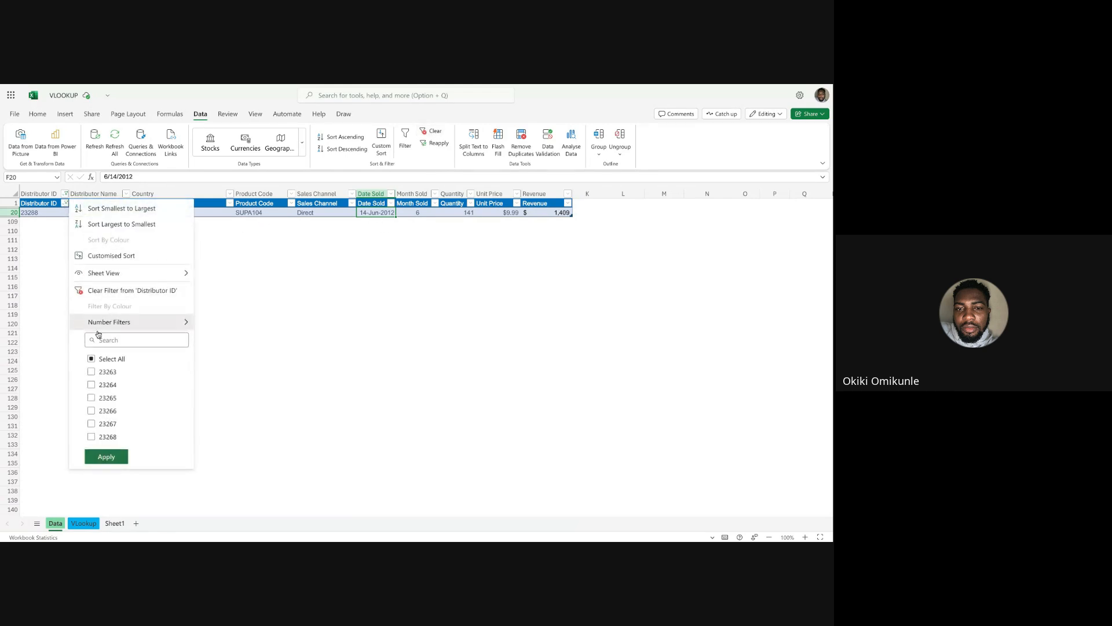
left_click(136, 293)
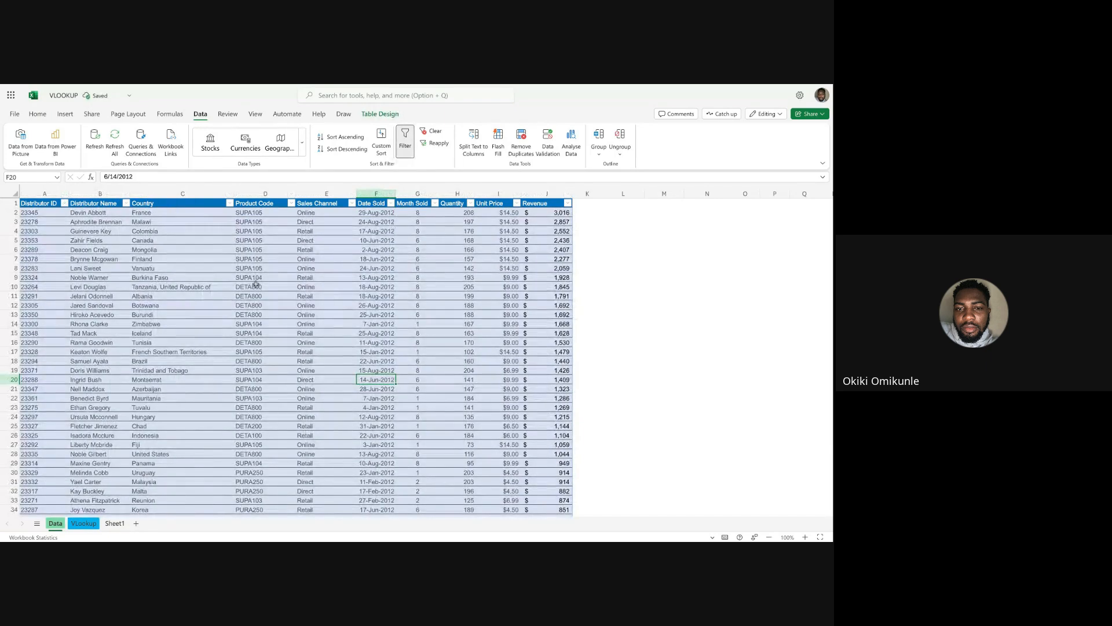
Count the Data sheet's columns from Distributor ID to Quantity to determine the lookup column index, and return to the VLookup sheet.
left_click(333, 286)
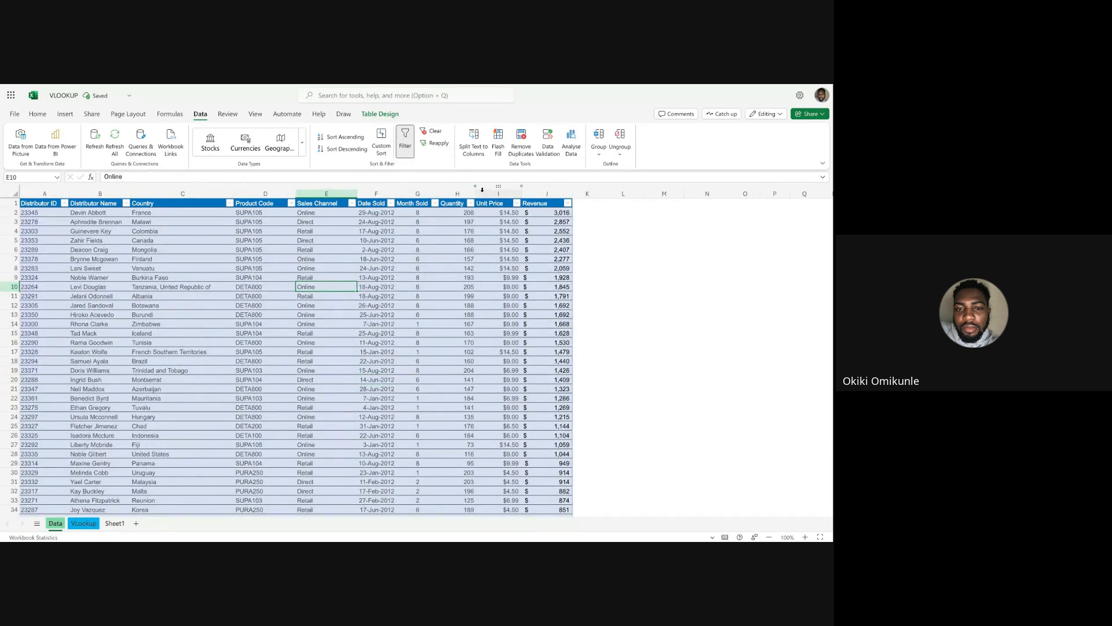
left_click(460, 193)
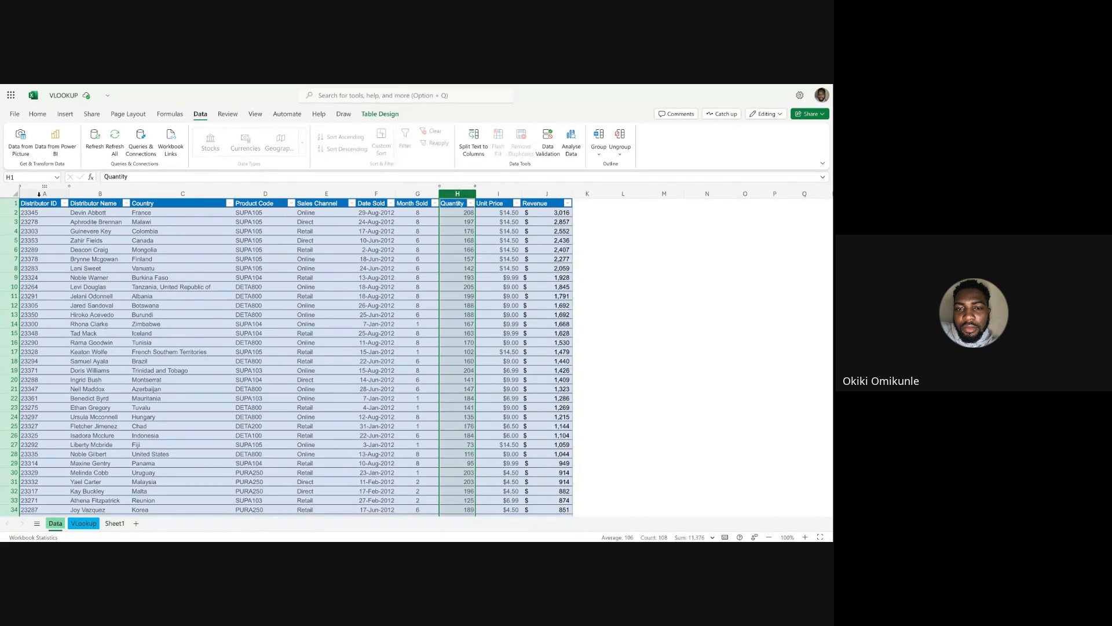
left_click(39, 194)
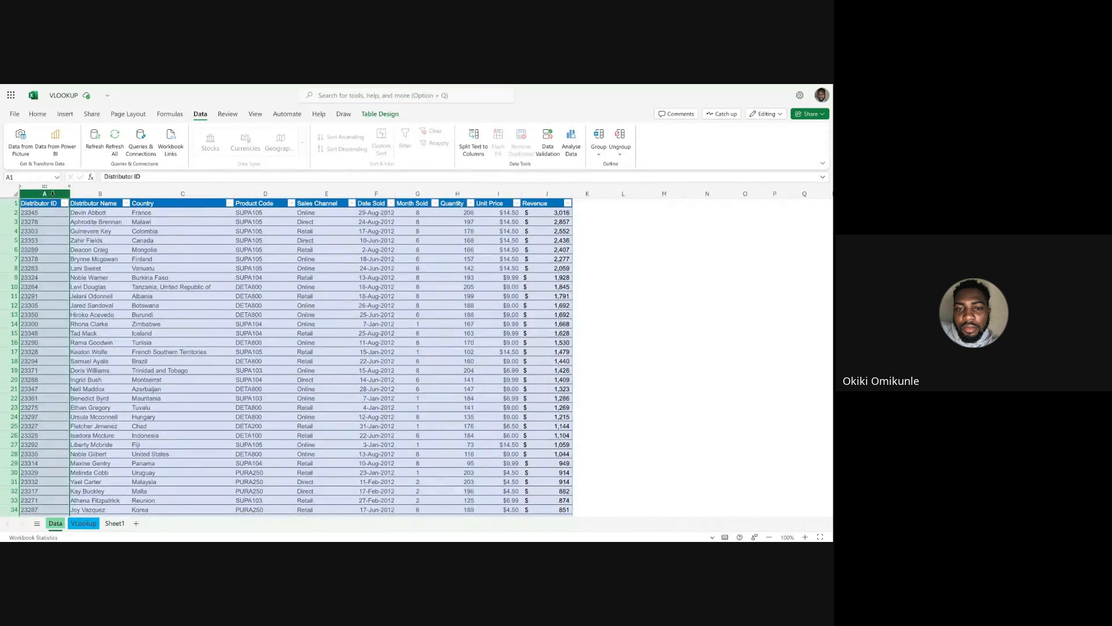
left_click(98, 195)
left_click(163, 197)
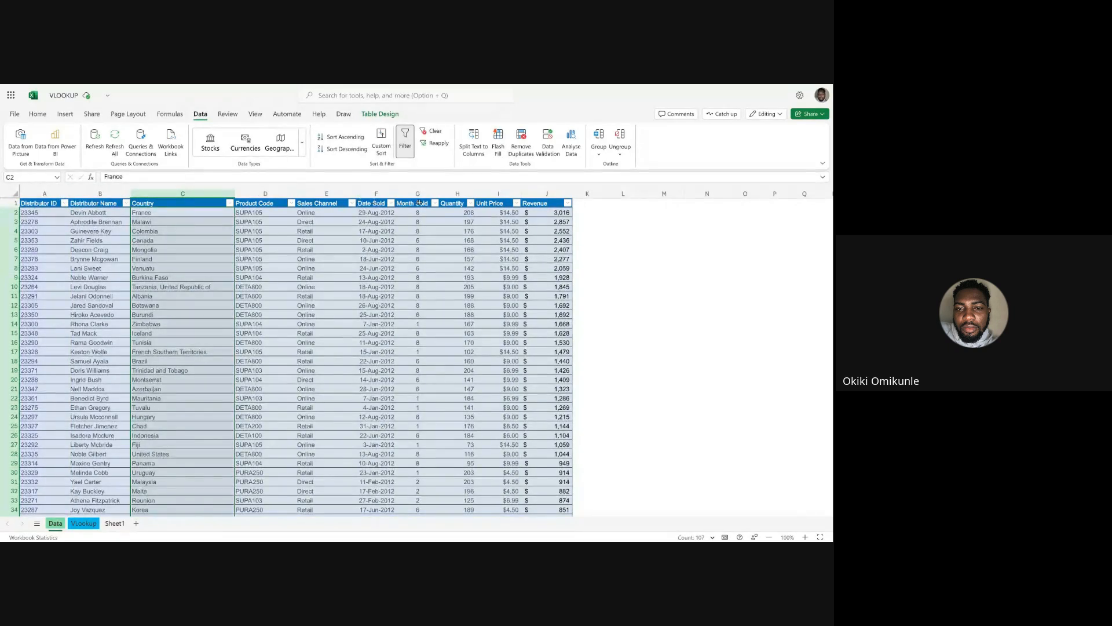
left_click(458, 194)
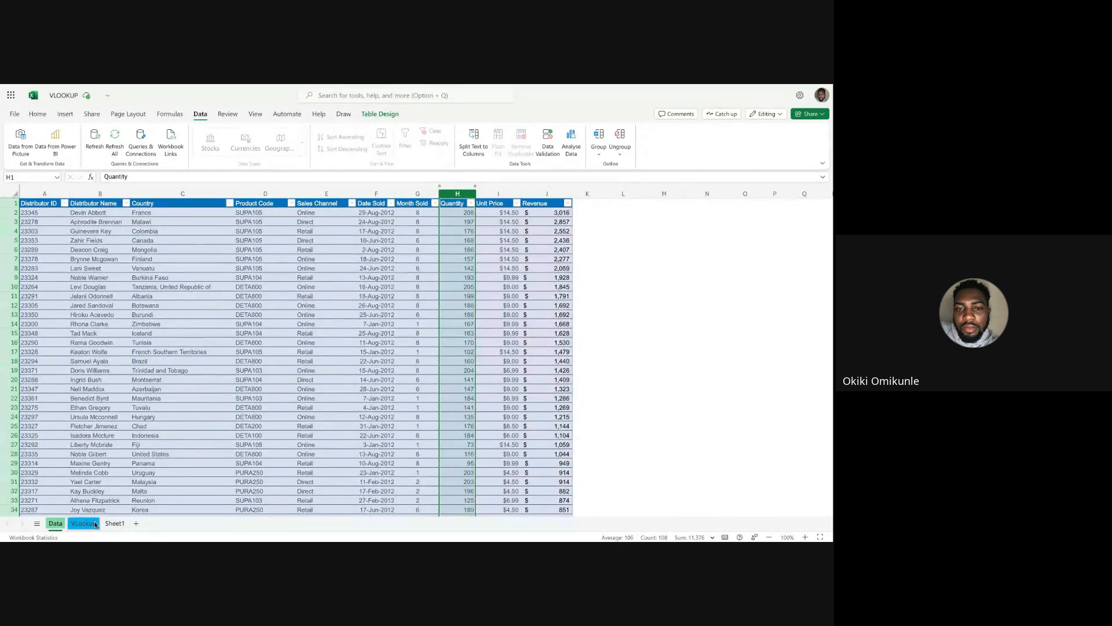
left_click(74, 523)
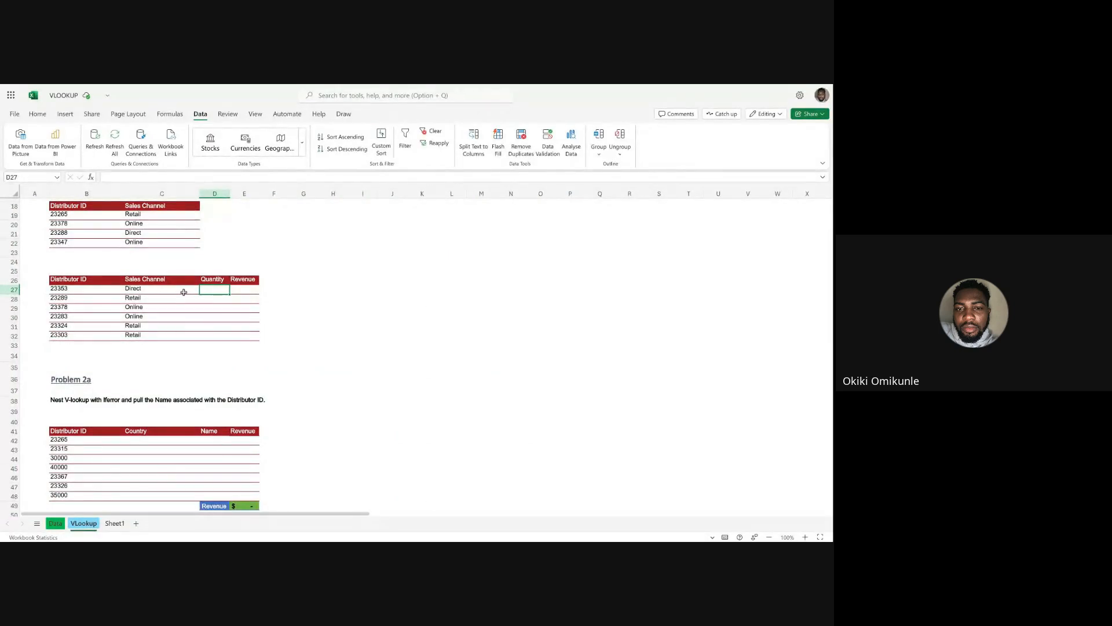
left_click(141, 289)
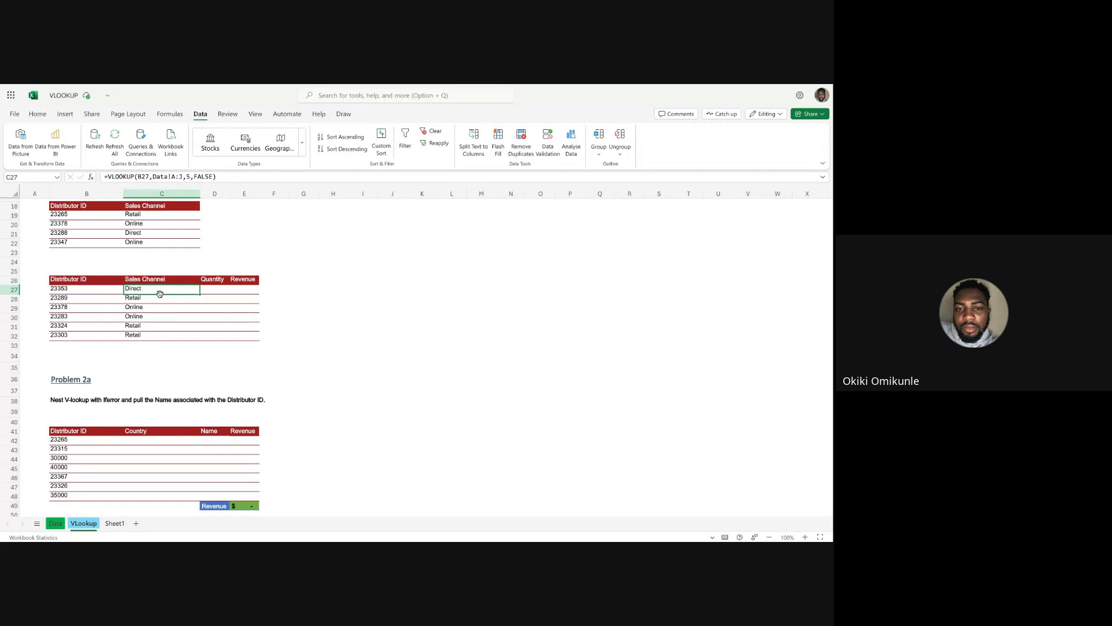
key("super+c")
key("Escape")
Start a VLOOKUP in D27 for the quantity, looking up B27 in the Data sheet's columns A:J.
left_click(209, 291)
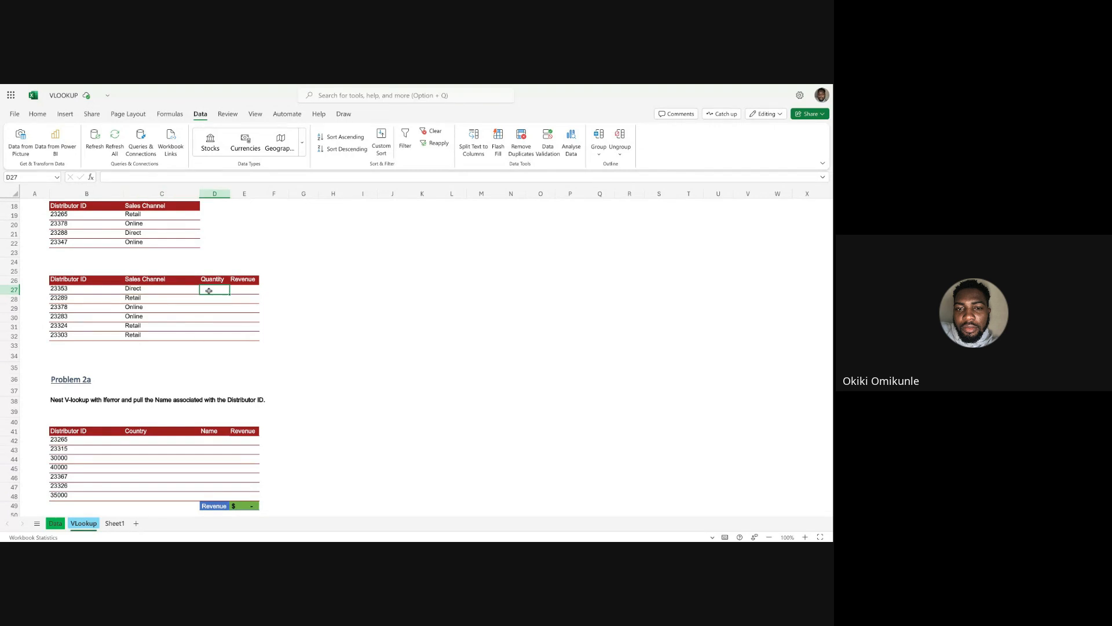
type("=vlook")
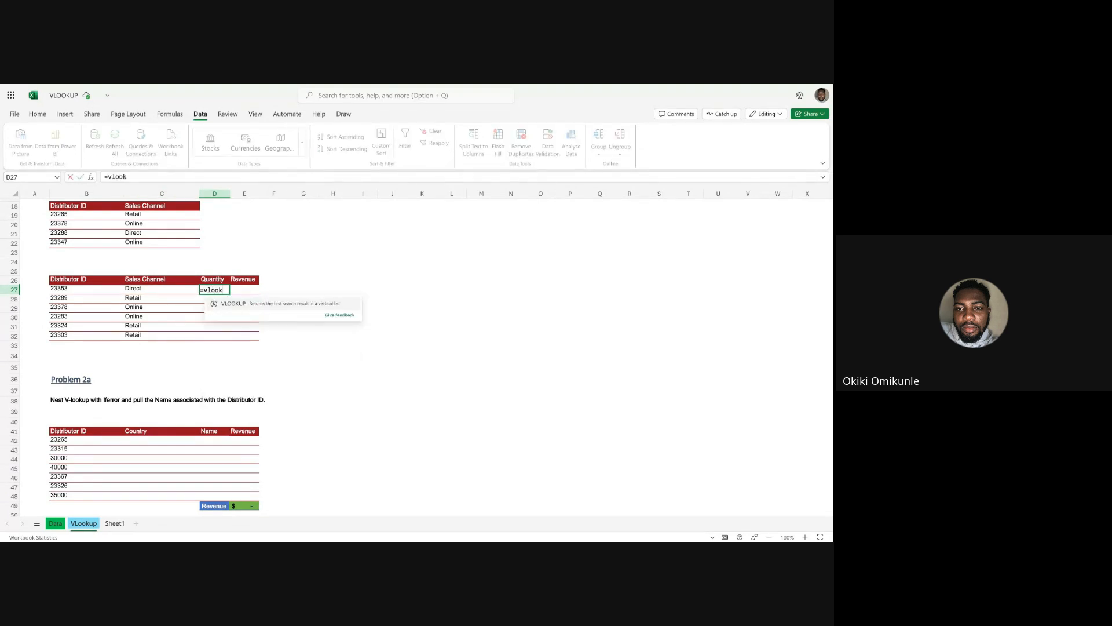
type("up")
key("Tab")
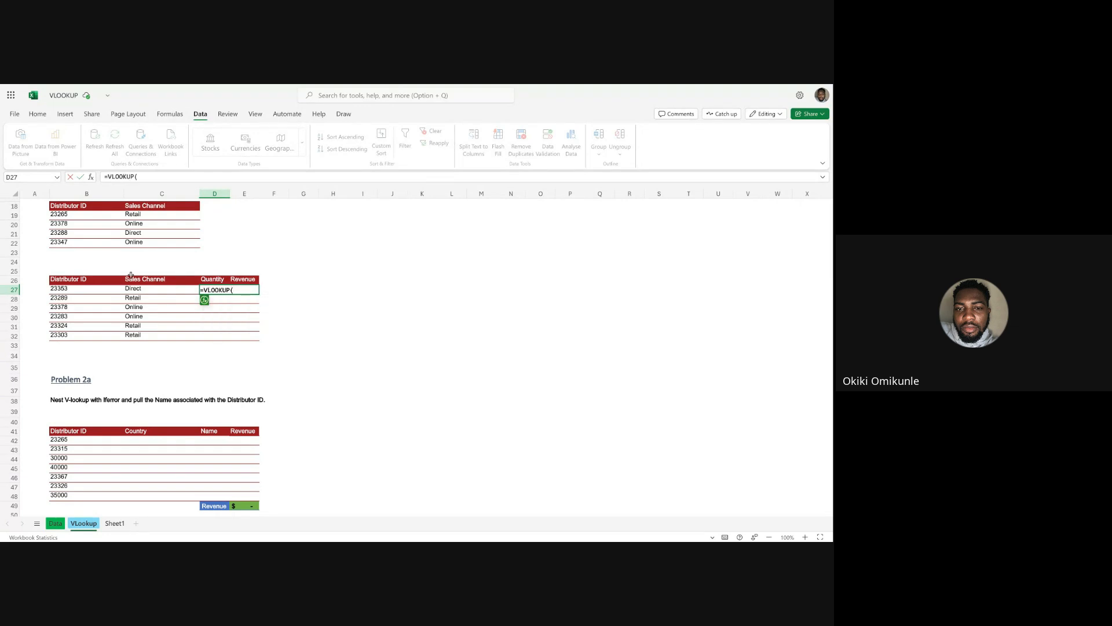
left_click(61, 289)
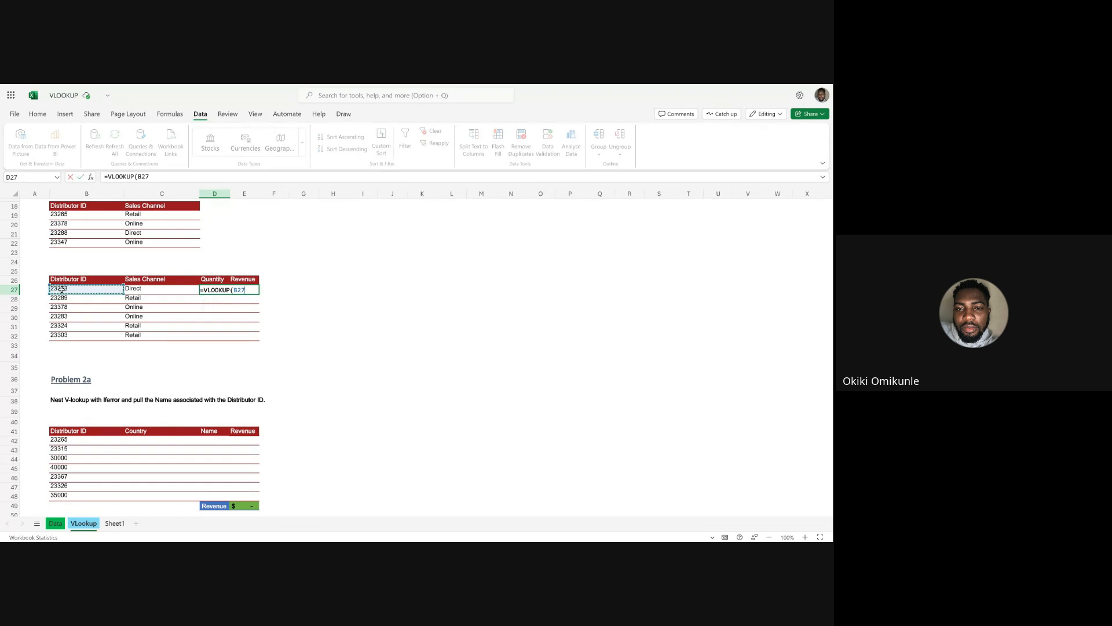
type(",")
left_click(62, 526)
left_click(46, 194)
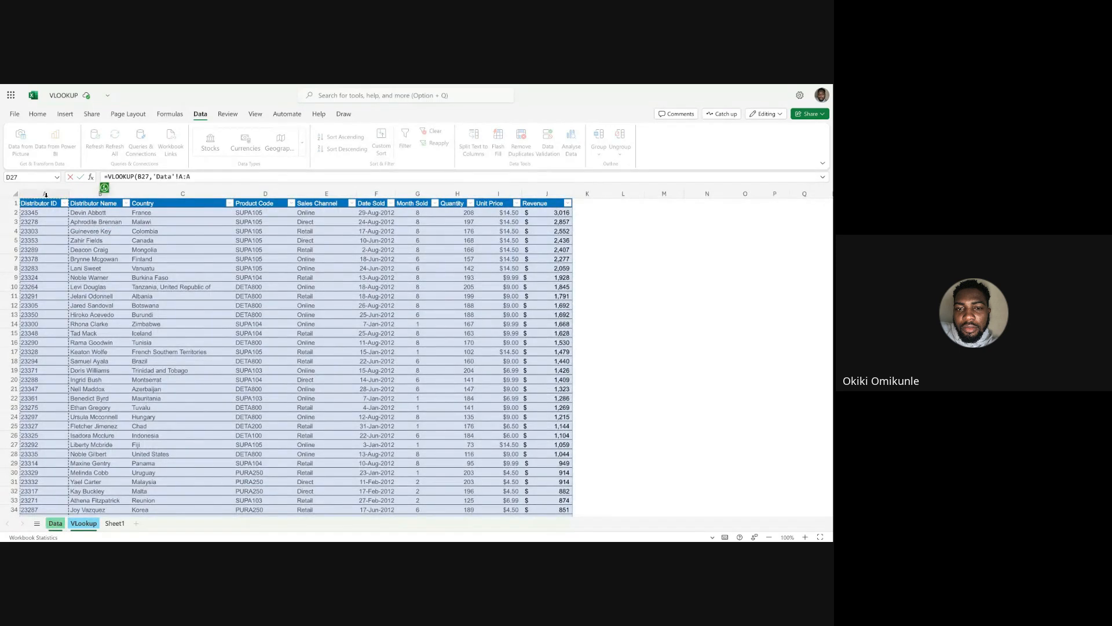
left_click_drag(45, 194, 532, 184)
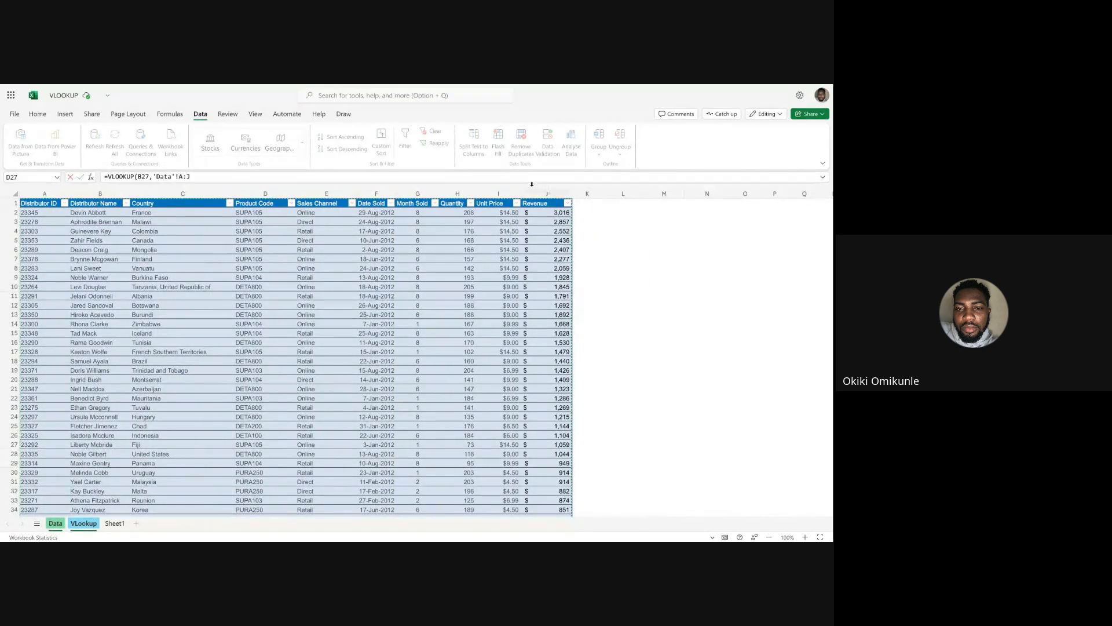
left_click(215, 178)
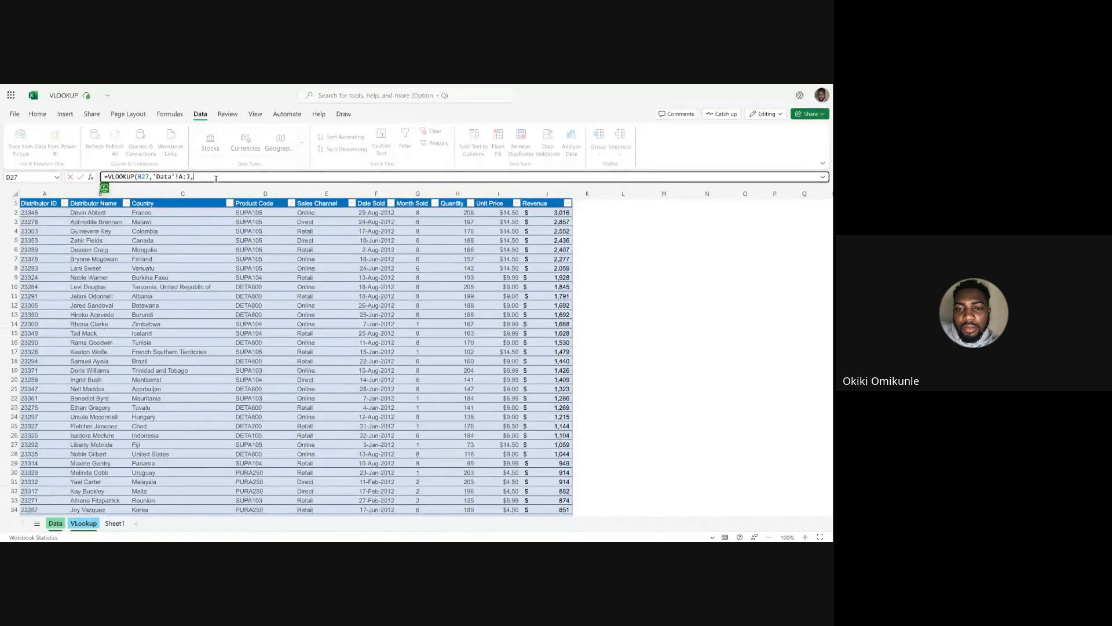
Complete the D27 VLOOKUP with column index 8 and FALSE for an exact match.
type(",8,")
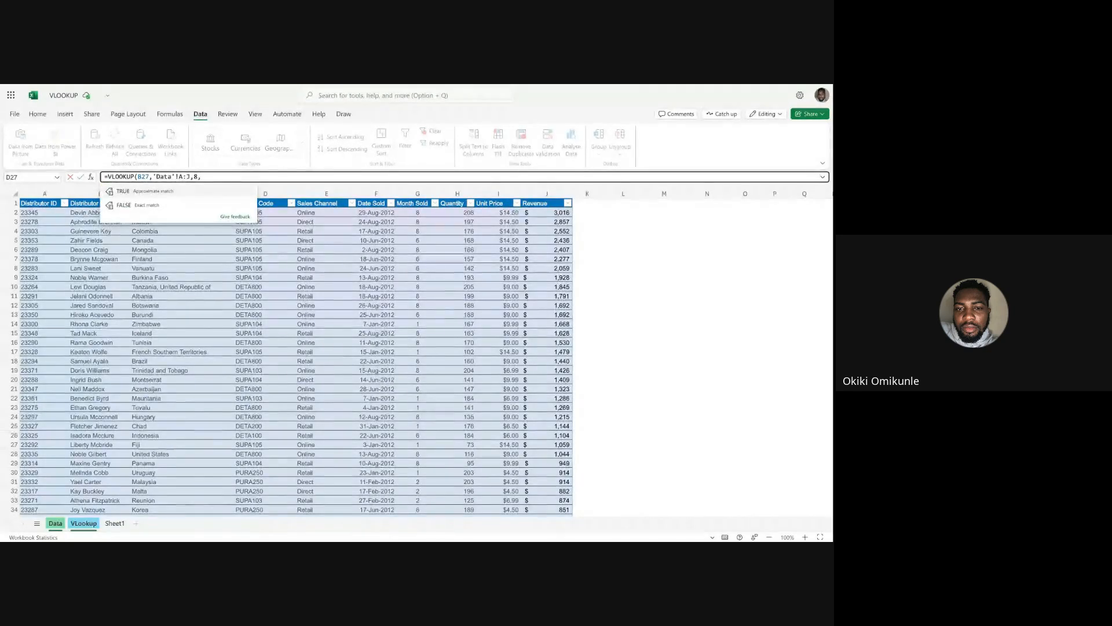
left_click(180, 207)
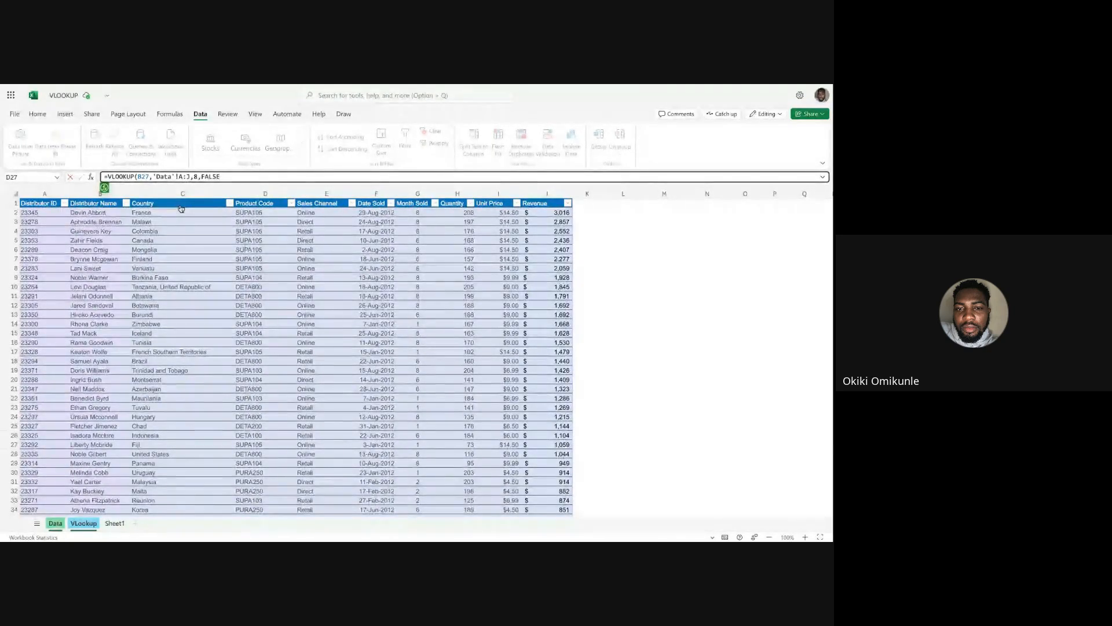
type(")")
key("Return")
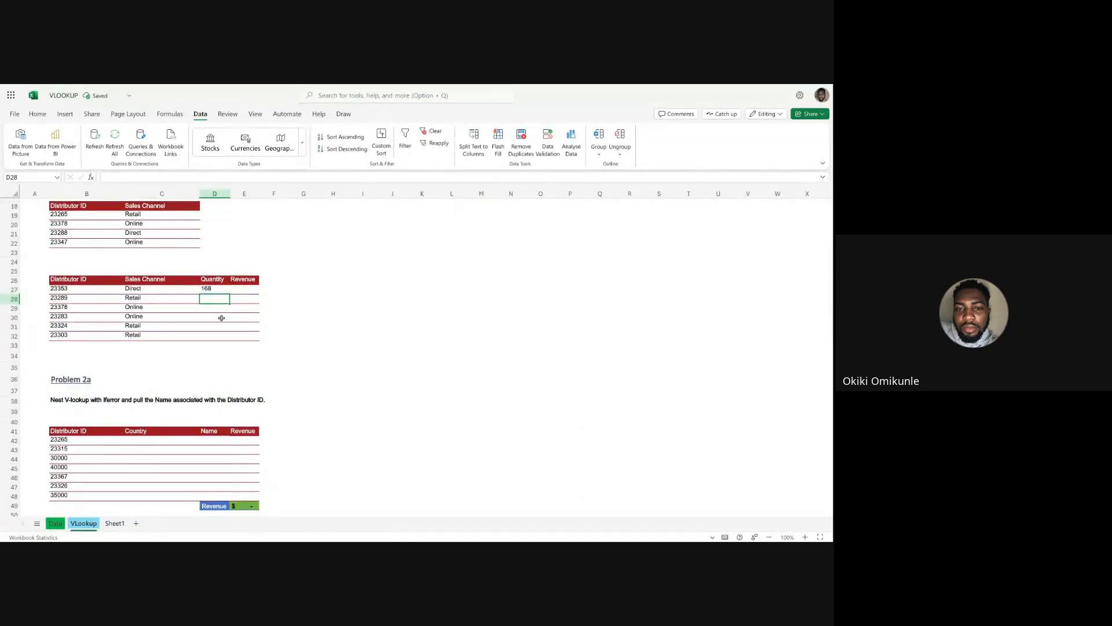
Fill the D27 Quantity formula down through D32 and select the first Revenue cell, E27.
left_click(214, 289)
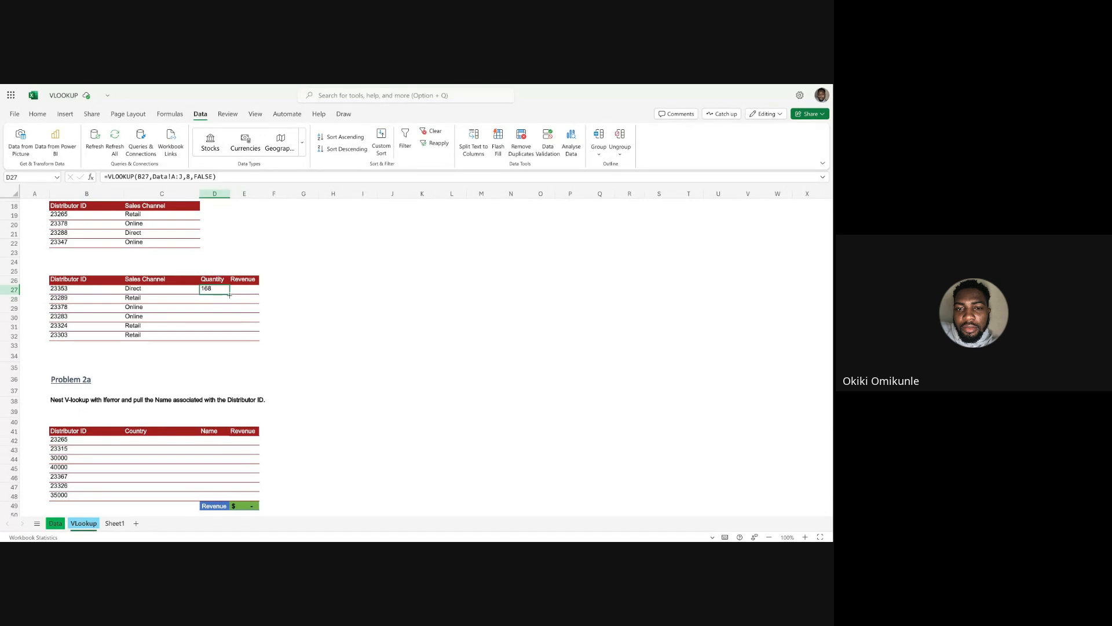
double_click(229, 294)
left_click(244, 290)
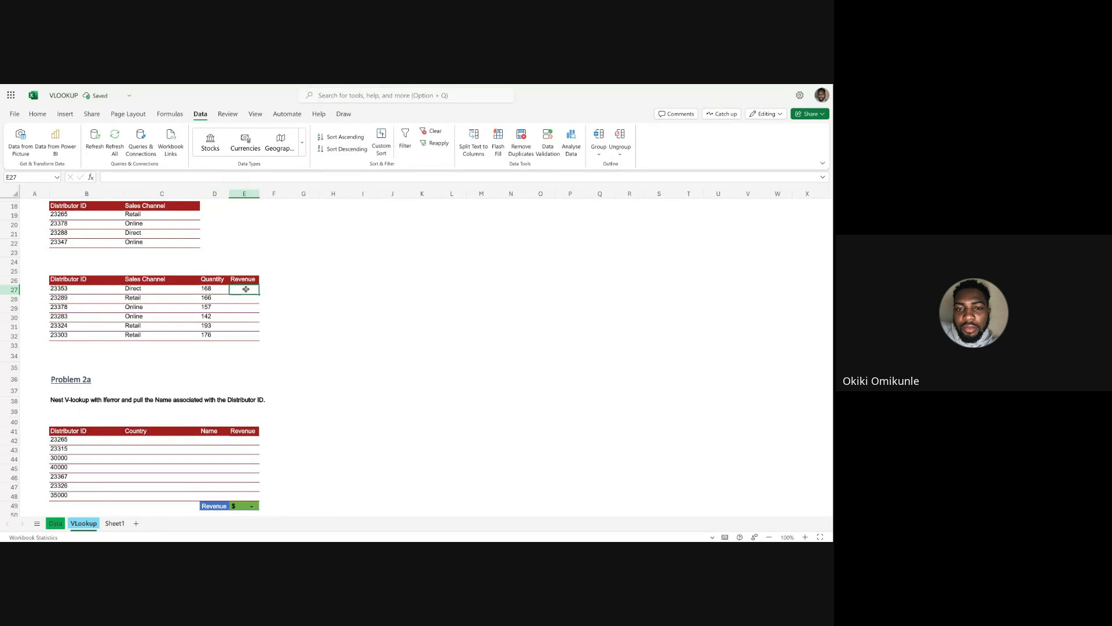
Check the Revenue column's position in the Data sheet for the lookup index, and return to the VLookup sheet.
left_click(56, 523)
left_click(545, 194)
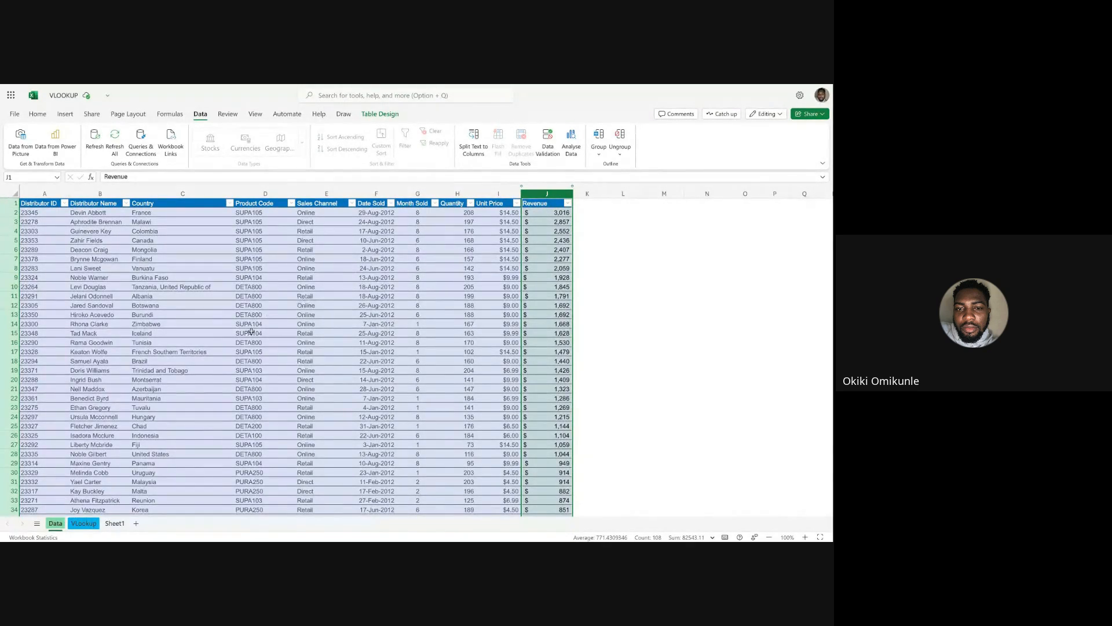
left_click(79, 528)
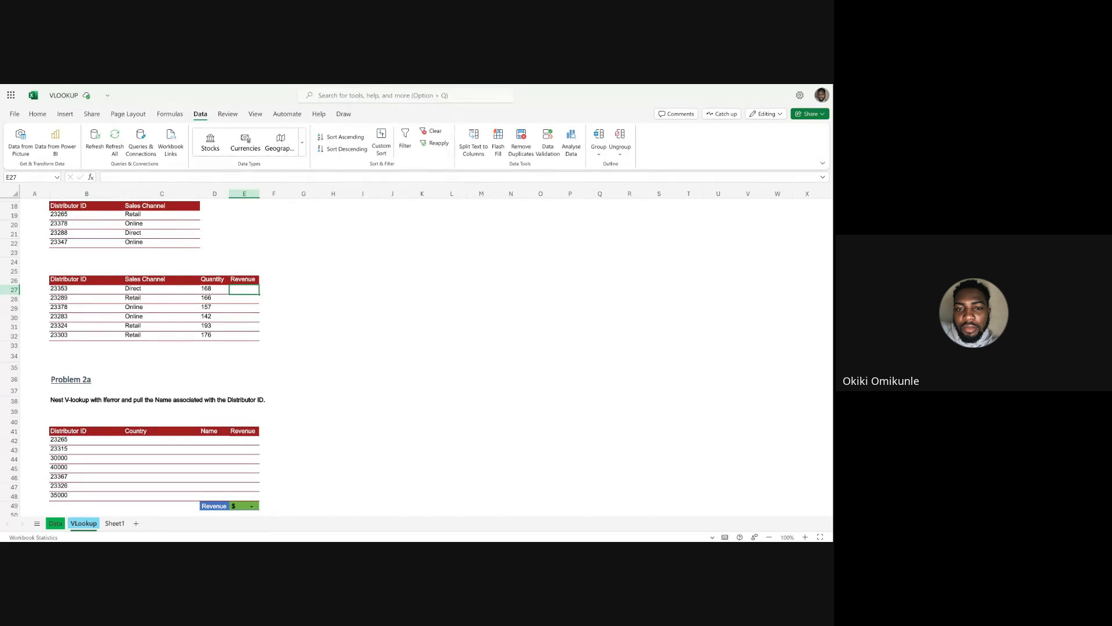
type("+vlo")
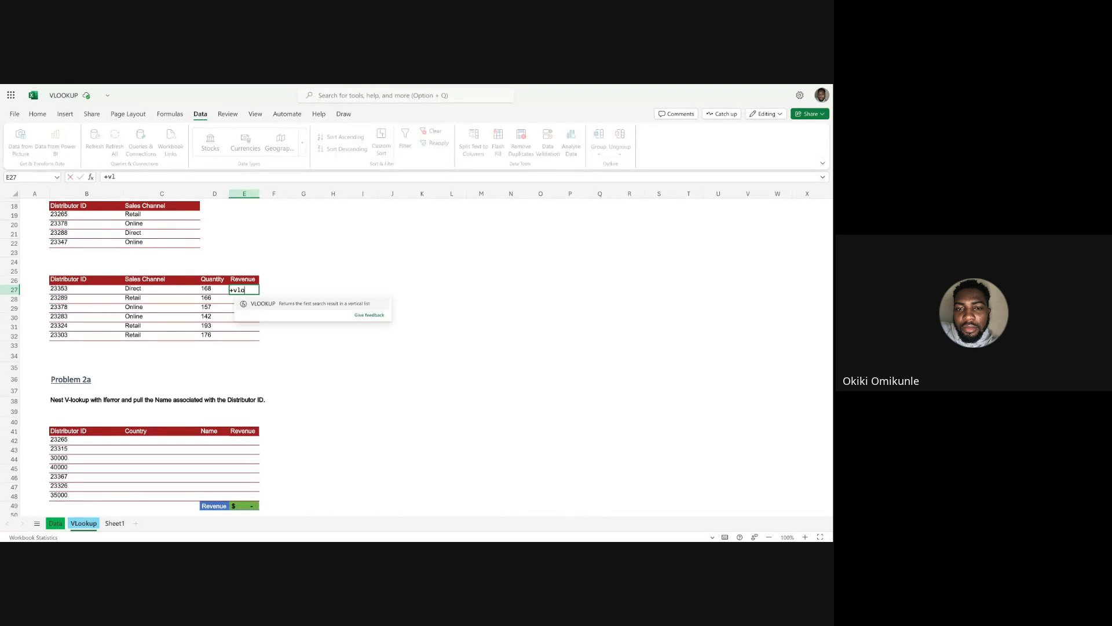
key("BackSpace")
key("BackSpace")
key("BackSpace")
key("BackSpace")
Start a VLOOKUP in E27 for the revenue, looking up B27 in the Data sheet's columns A:J.
type("=")
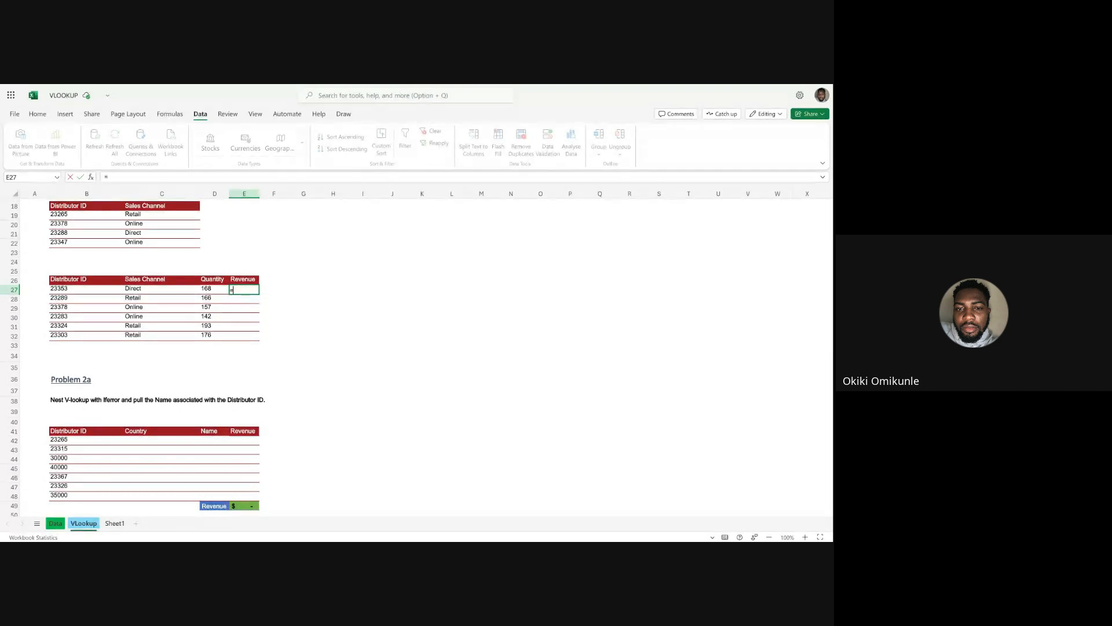
type("vlook")
key("Tab")
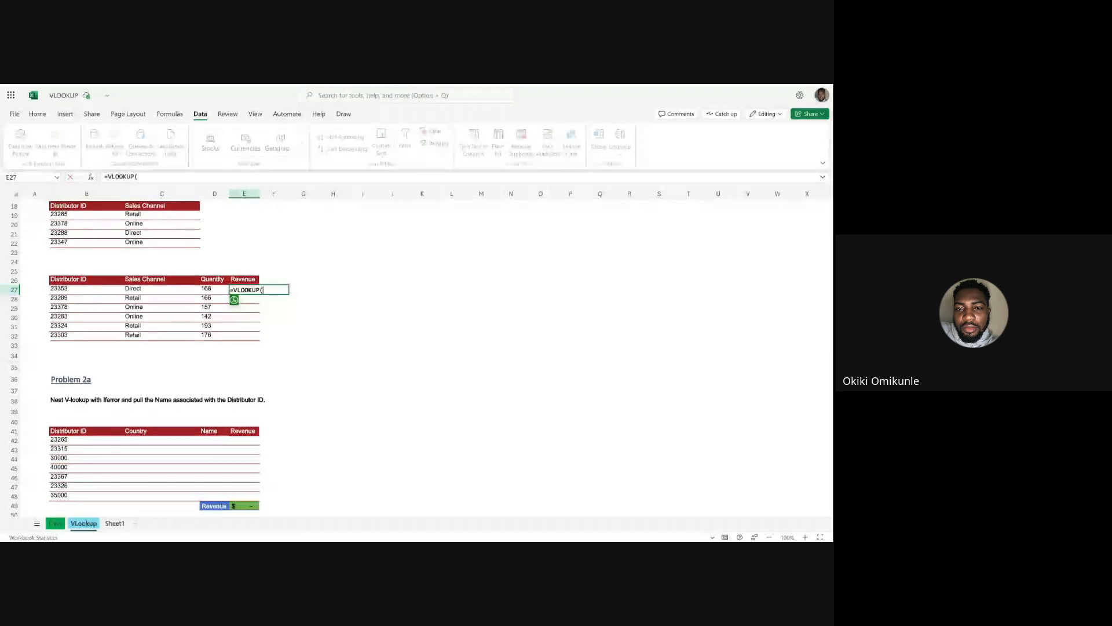
left_click(61, 289)
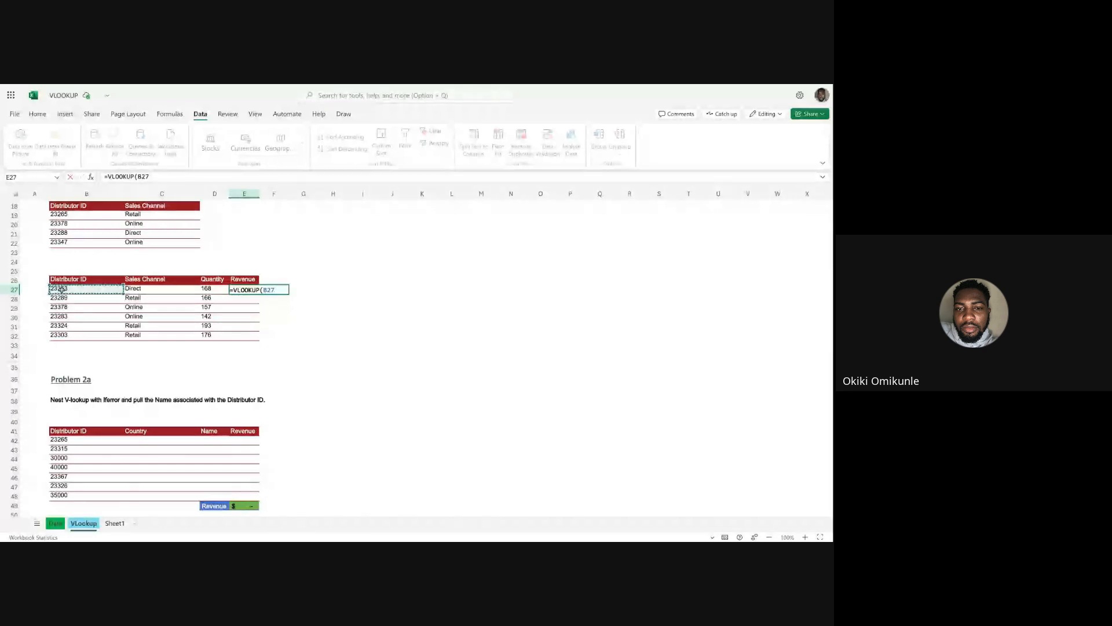
type(",")
left_click(55, 523)
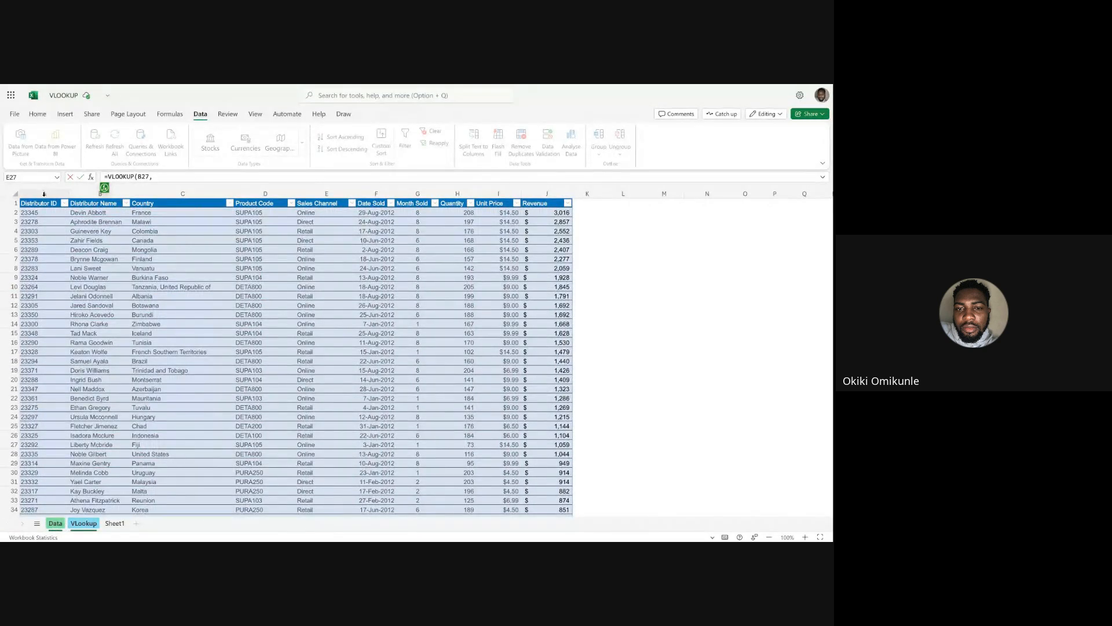
left_click_drag(43, 195, 553, 193)
Complete the E27 VLOOKUP with column index 10 and FALSE for an exact match, and fill it down through E32.
type(",10,fa")
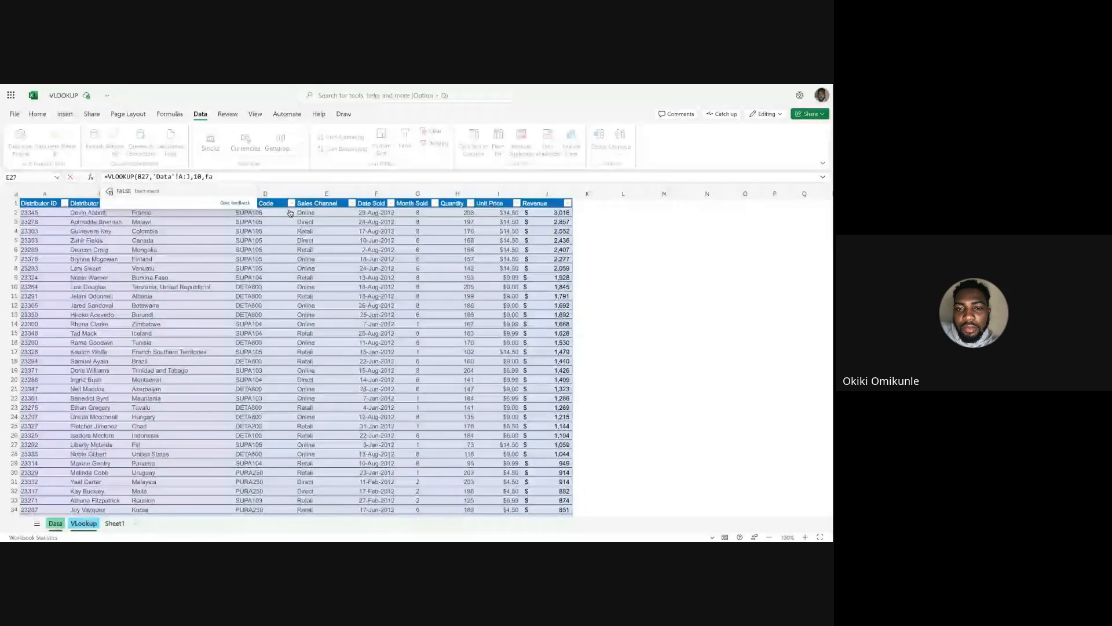
left_click(137, 196)
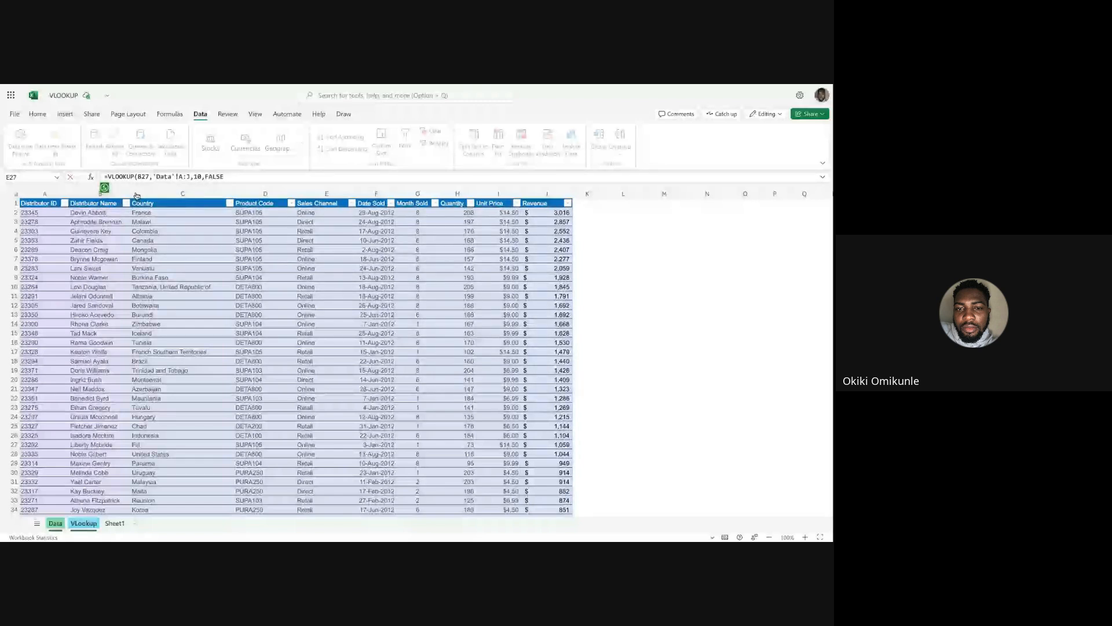
key("Return")
left_click(255, 289)
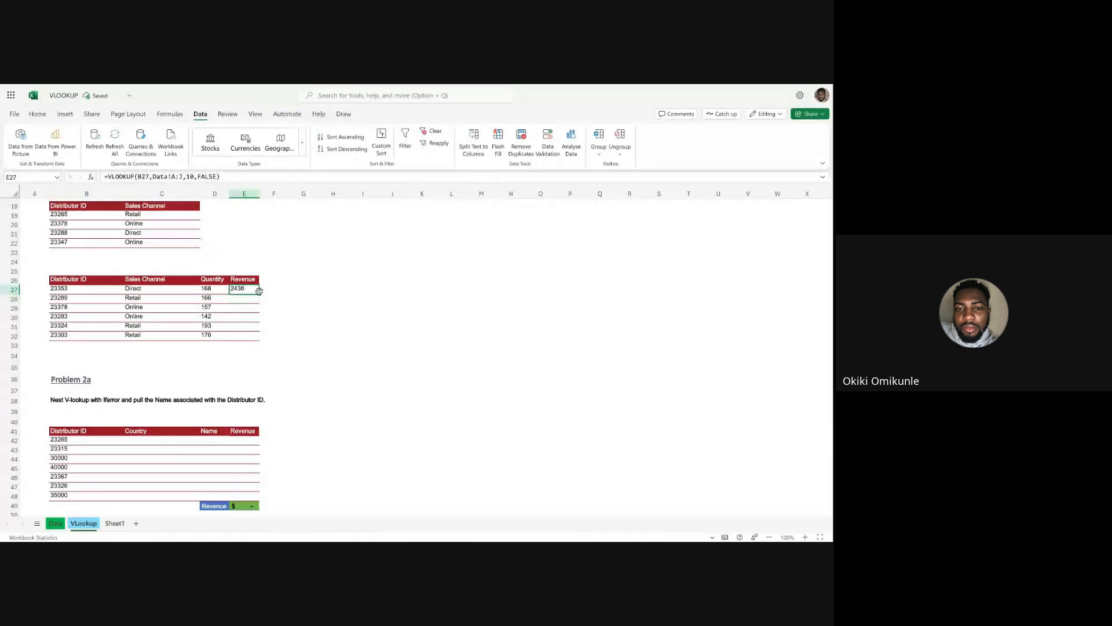
double_click(259, 293)
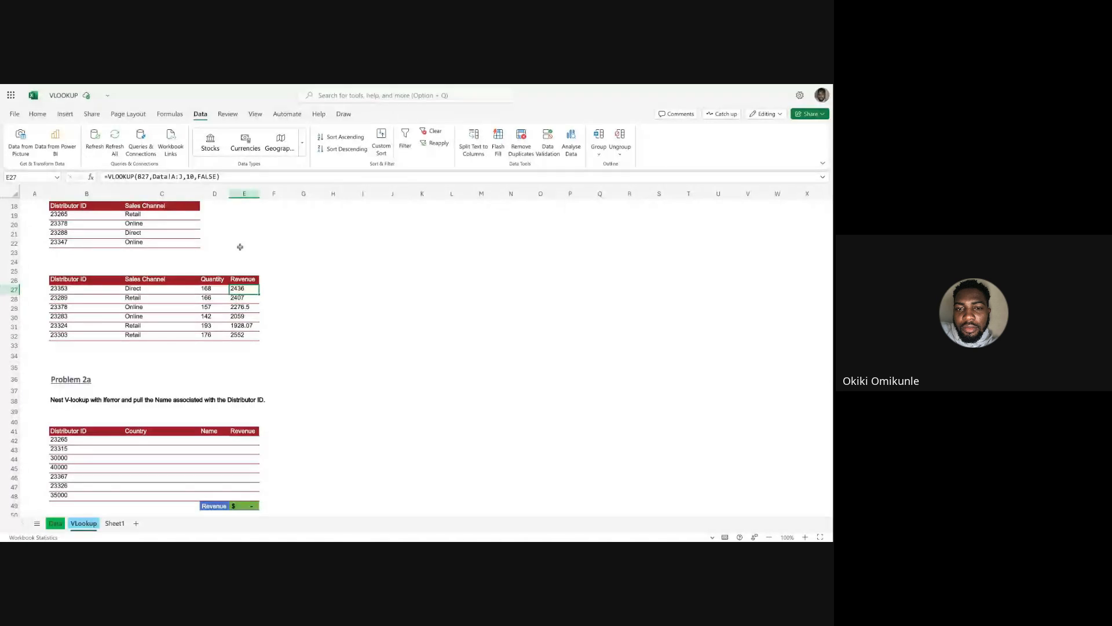
Review the Problem 2a instruction on nesting VLOOKUP with IFERROR and the Distributor ID table beneath it.
scroll(240, 247, "down", 2)
scroll(239, 264, "down", 1)
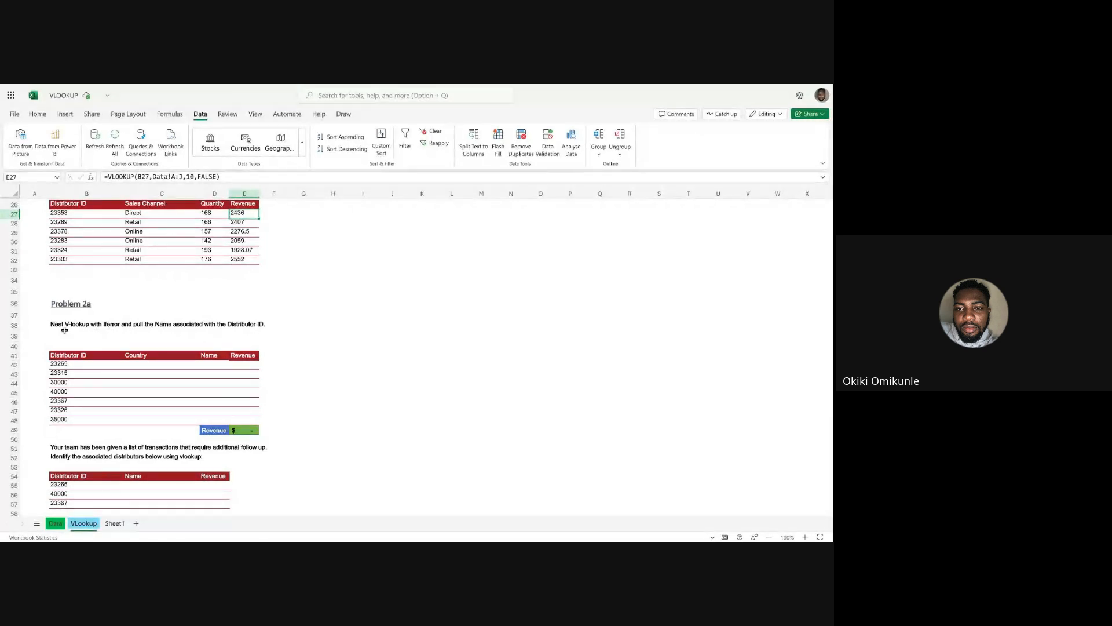
left_click(86, 324)
left_click_drag(86, 323, 263, 325)
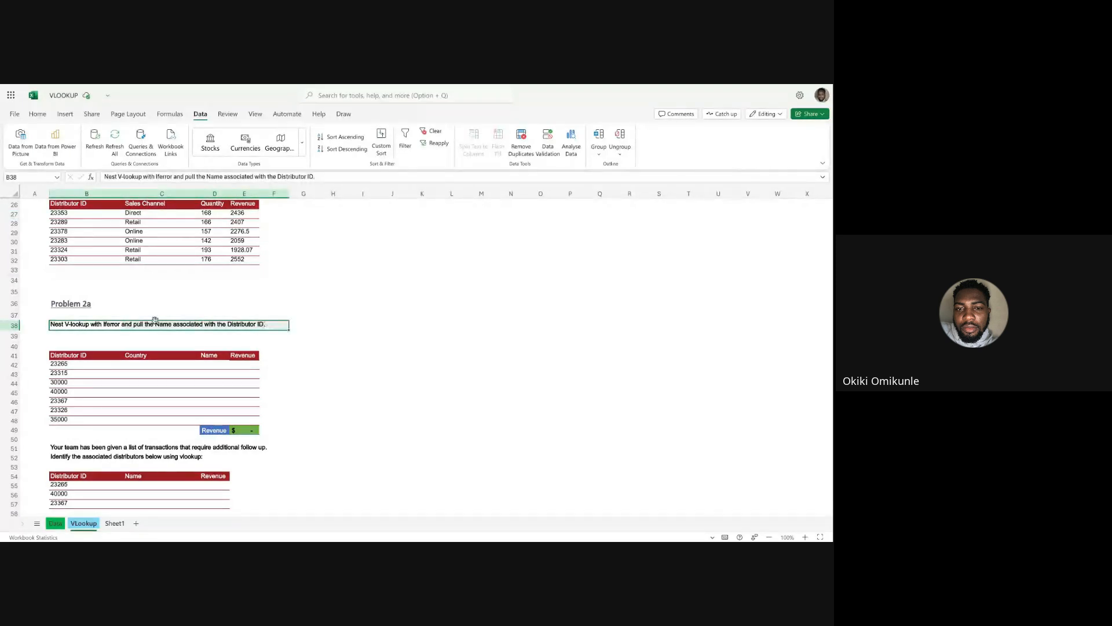
left_click(114, 314)
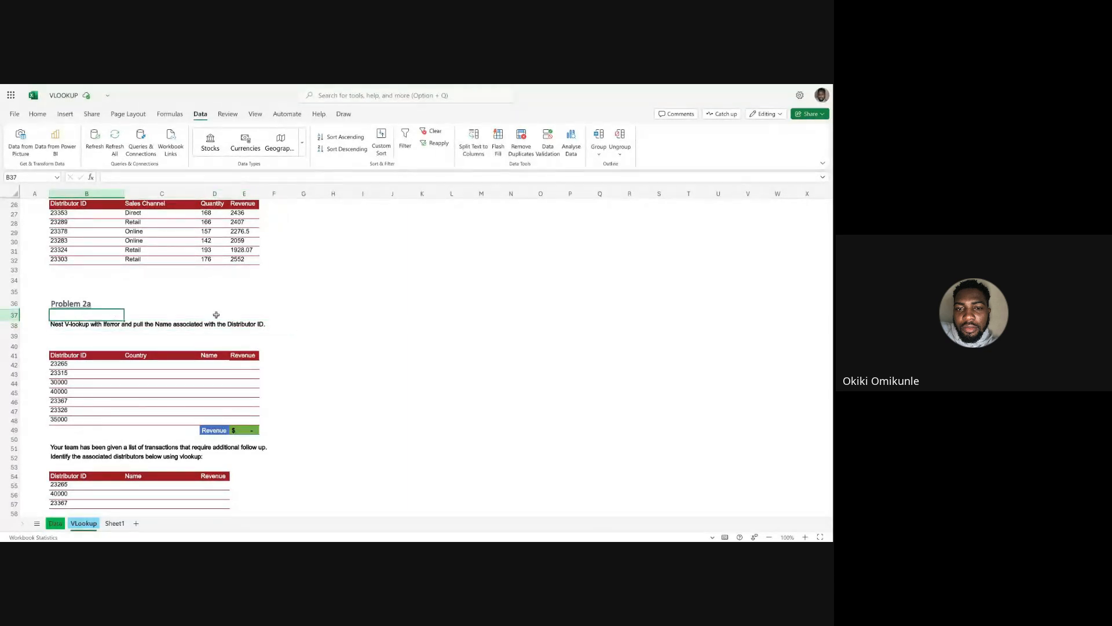
left_click(289, 317)
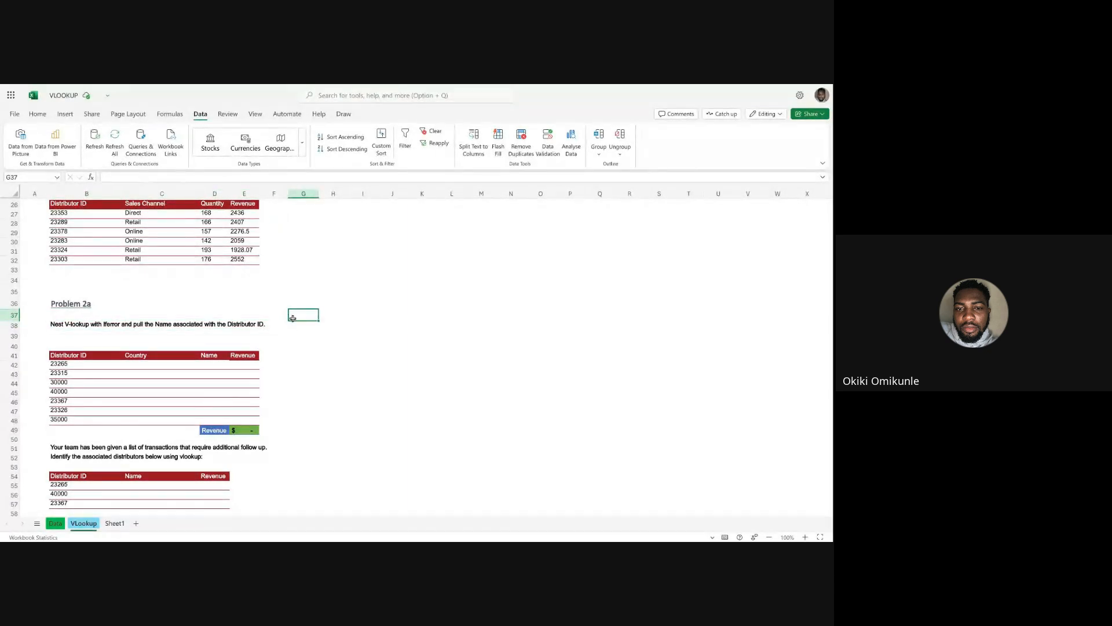
left_click_drag(297, 317, 299, 338)
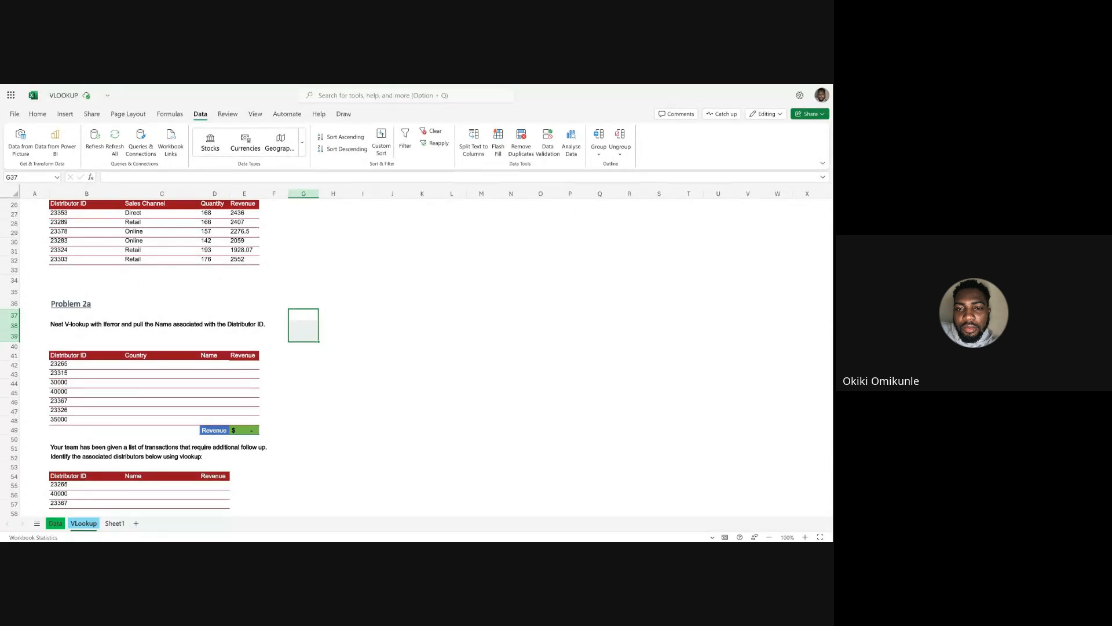
left_click(72, 324)
left_click(116, 333)
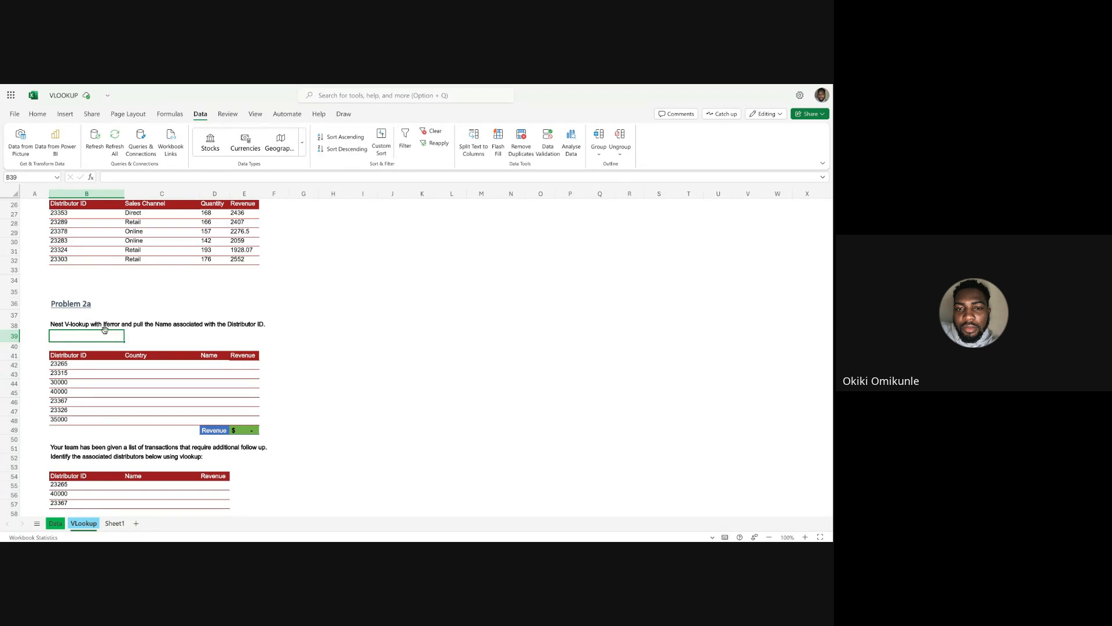
left_click(141, 362)
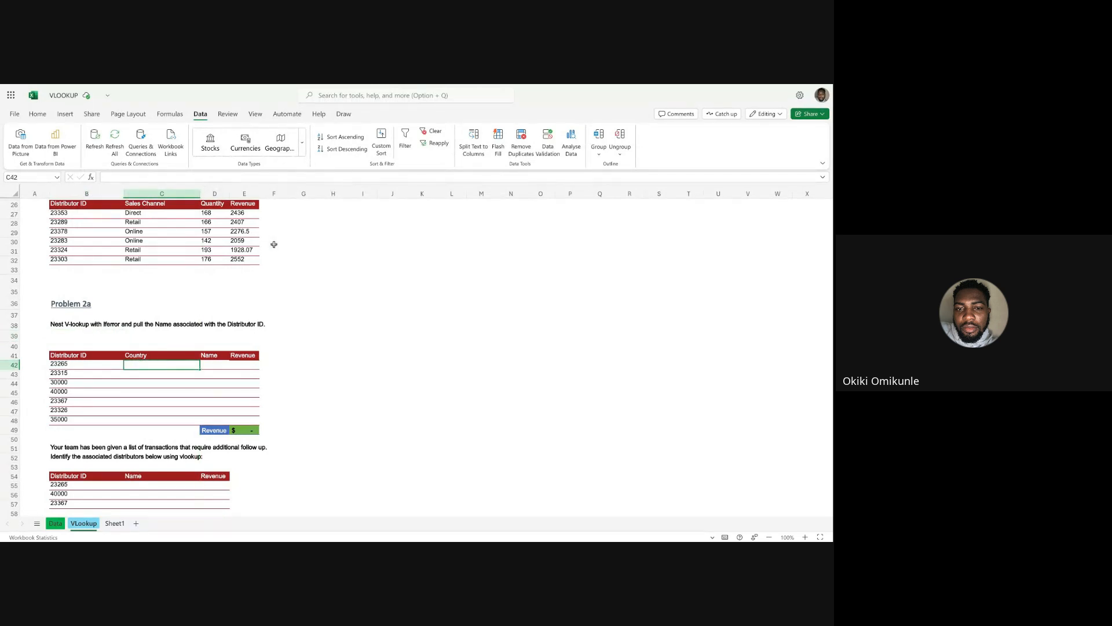
left_click(292, 270)
left_click(286, 306)
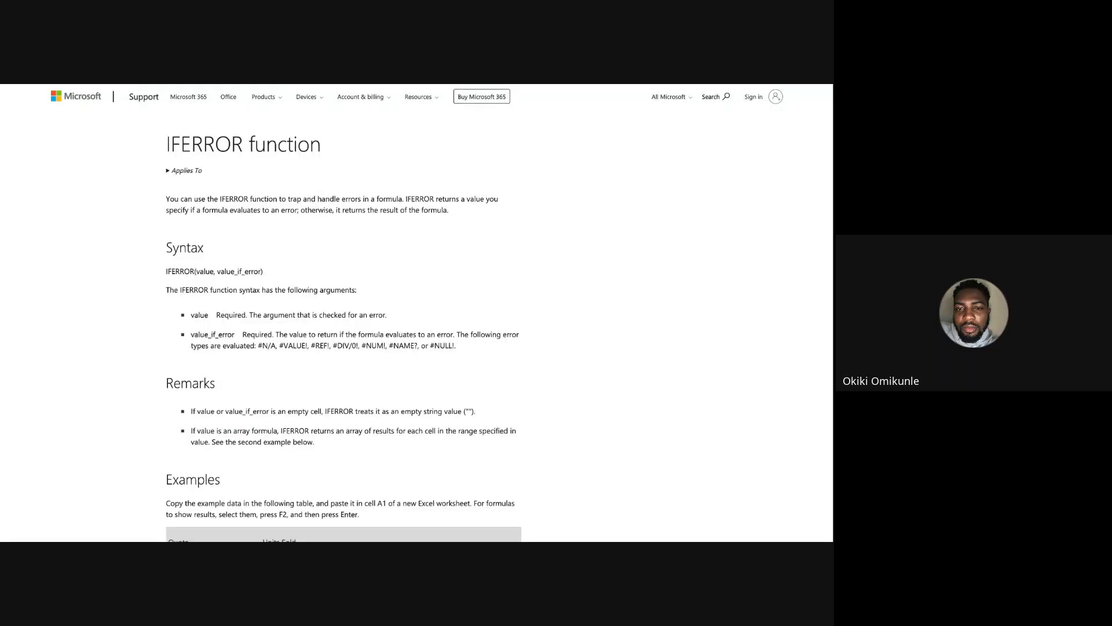
Read the description and syntax of the IFERROR function on its Microsoft Support page, including the value and value_if_error arguments.
scroll(442, 315, "down", 3)
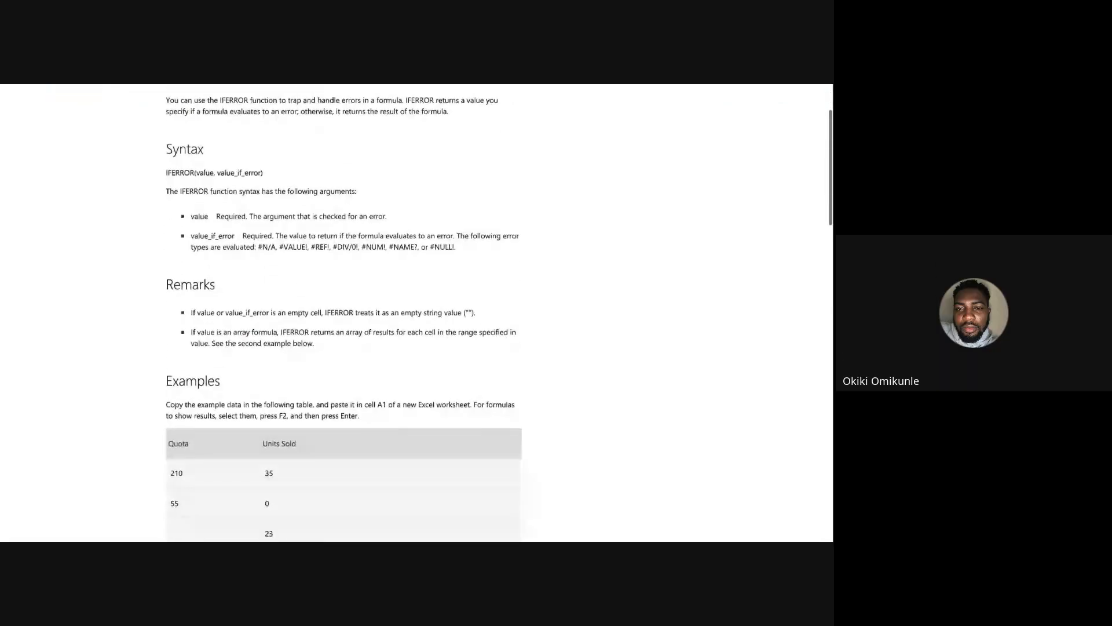
scroll(441, 315, "up", 3)
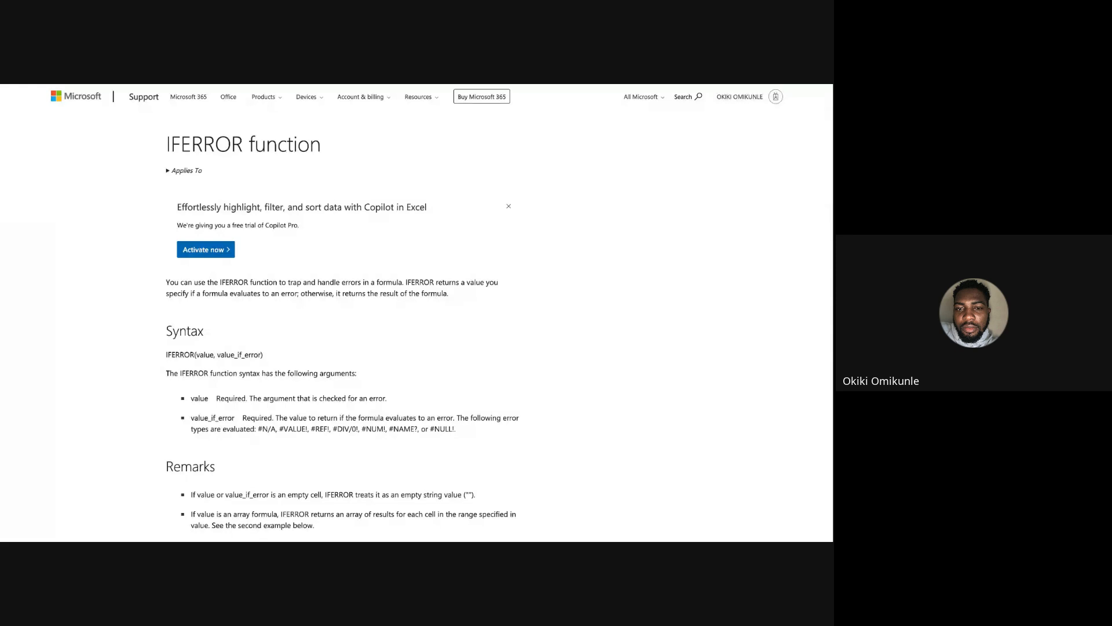
scroll(441, 307, "down", 1)
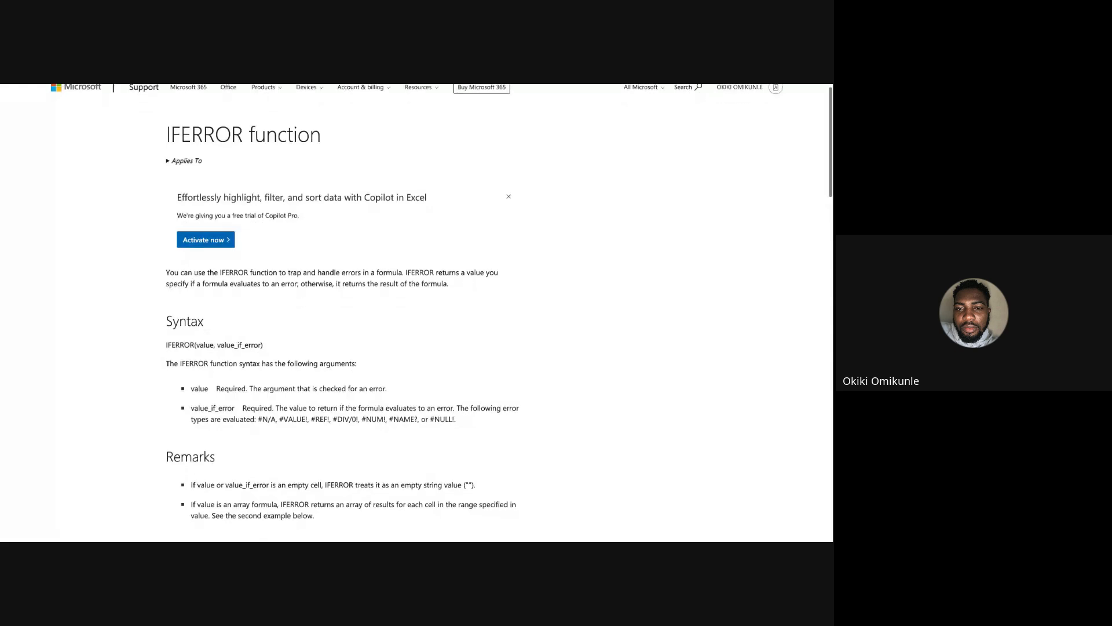
scroll(442, 307, "up", 1)
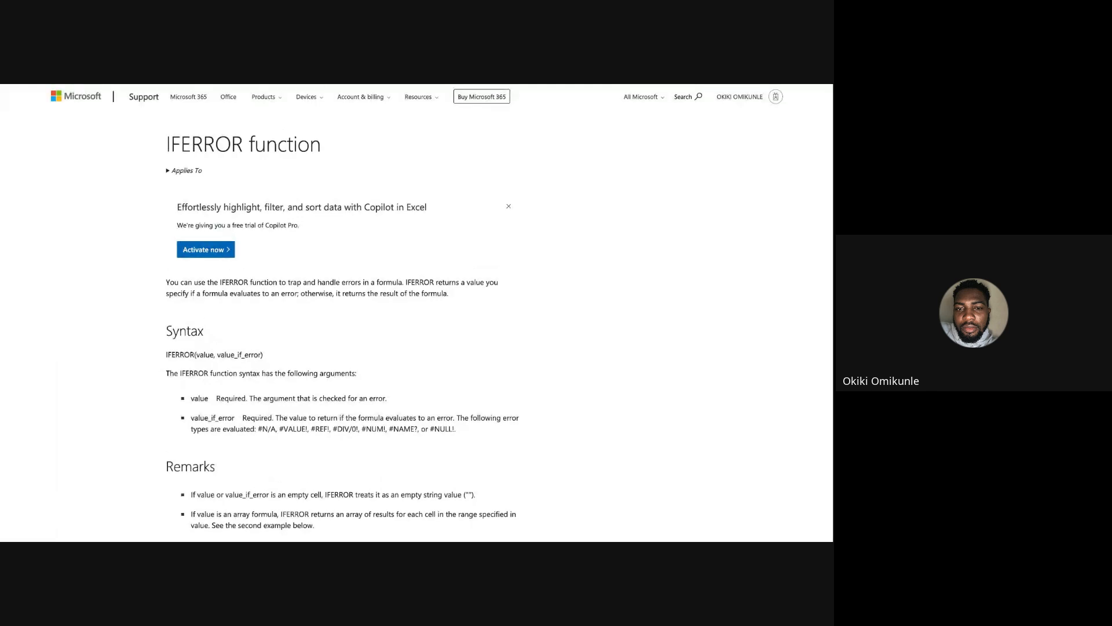
scroll(442, 307, "down", 2)
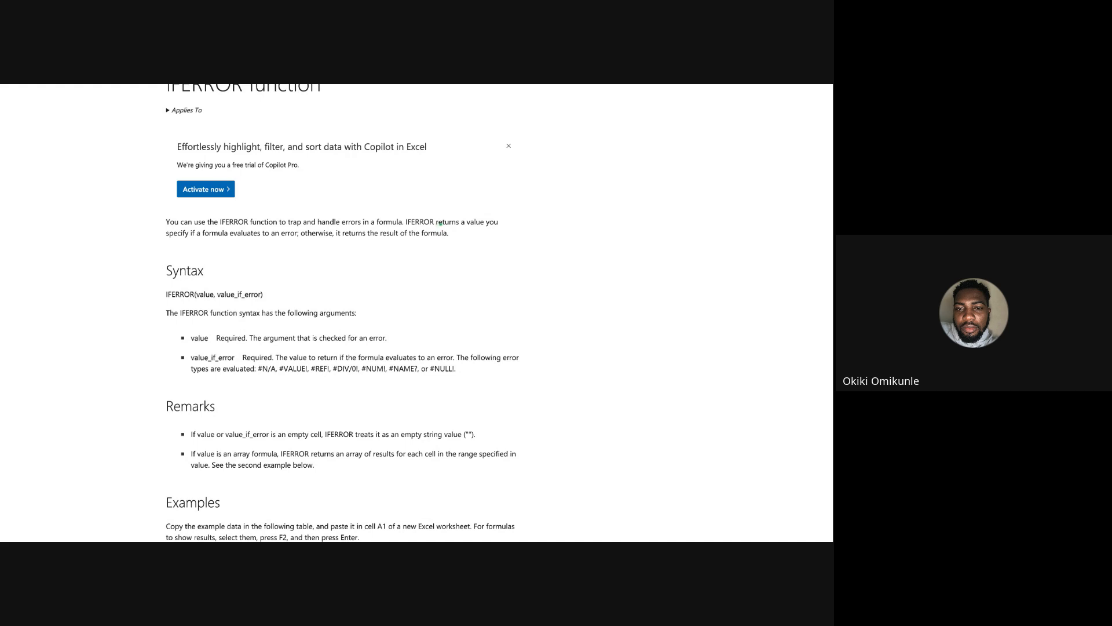
left_click_drag(436, 224, 499, 230)
left_click_drag(164, 242, 460, 243)
mouse_move(161, 301)
left_mouse_down()
mouse_move(223, 300)
mouse_move(202, 302)
left_mouse_up()
left_click_drag(222, 302, 267, 305)
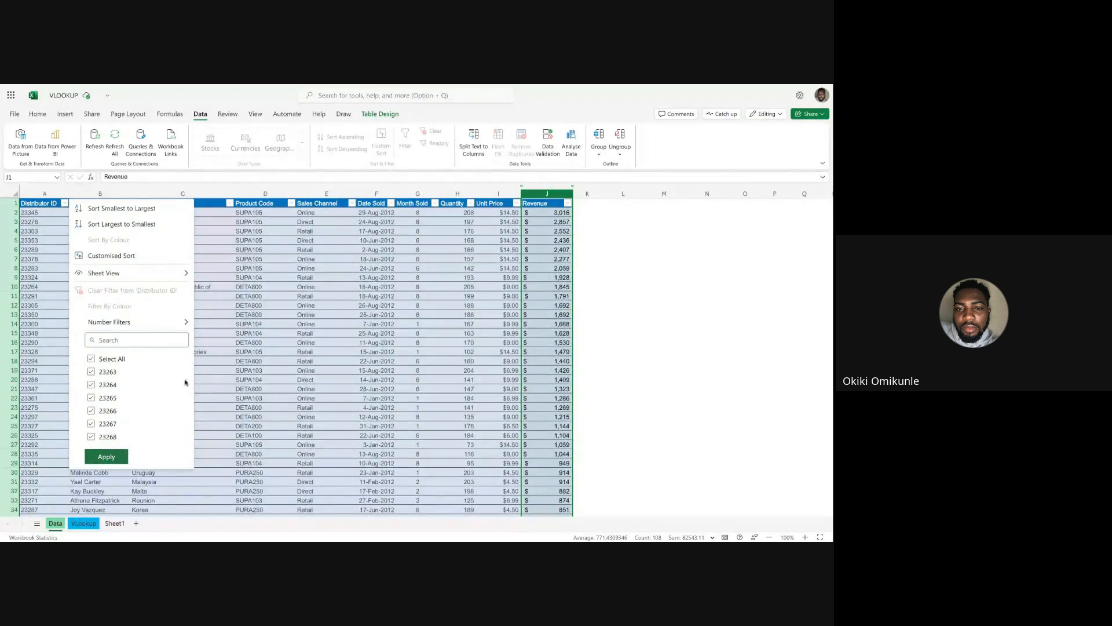
Dismiss the Distributor ID filter options on the Data sheet and enlarge the sheet's view to 150%.
left_click(211, 214)
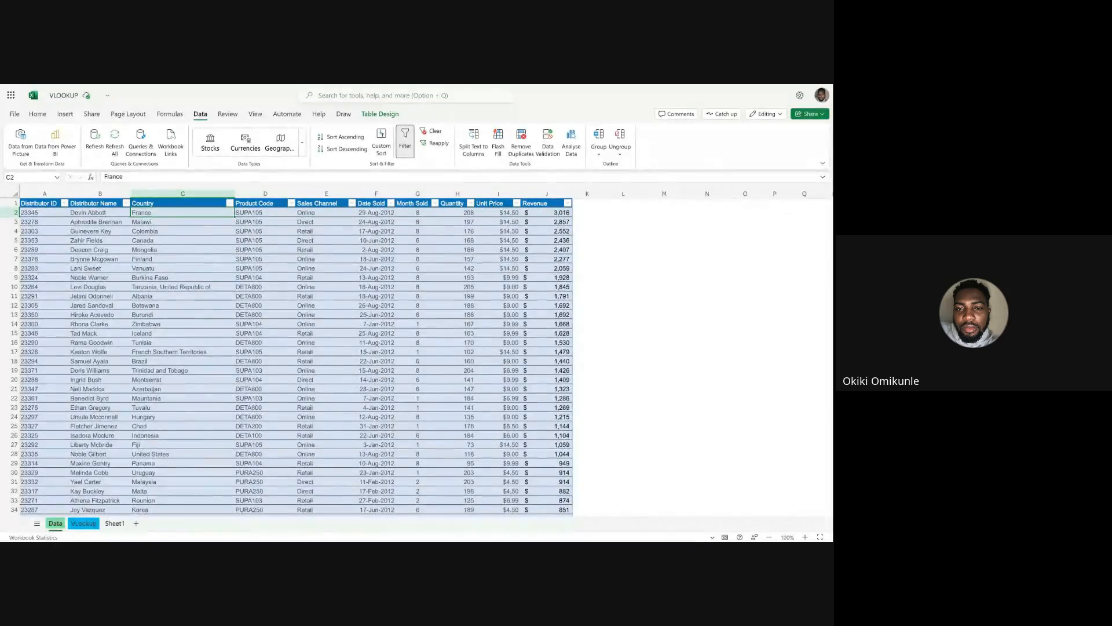
left_click(806, 537)
left_click(805, 537)
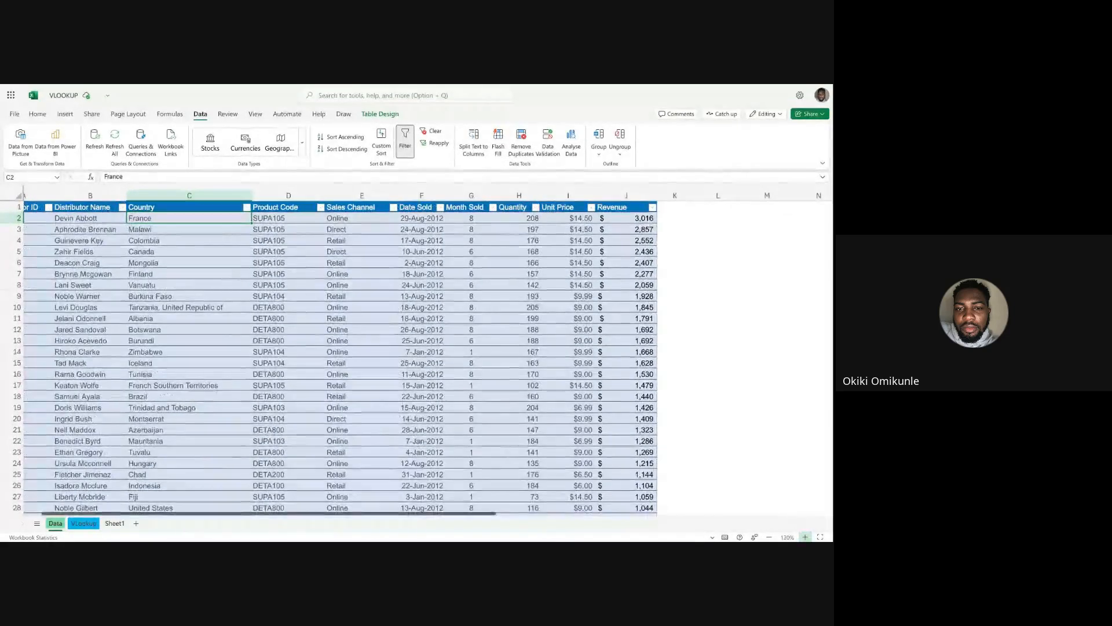
left_click(806, 537)
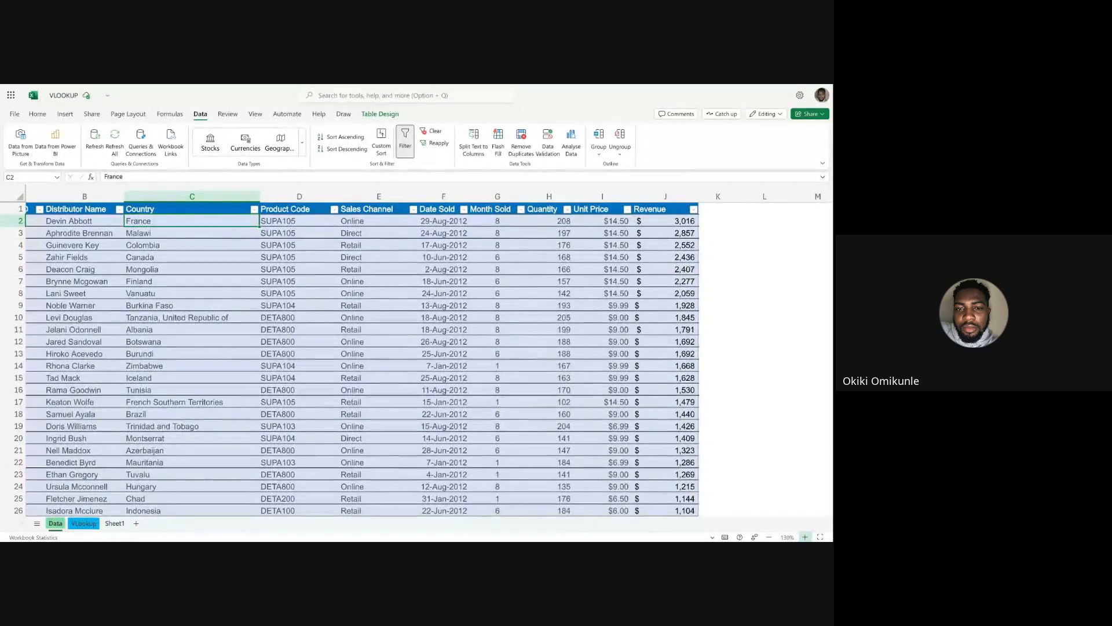
left_click(805, 537)
left_click(805, 537)
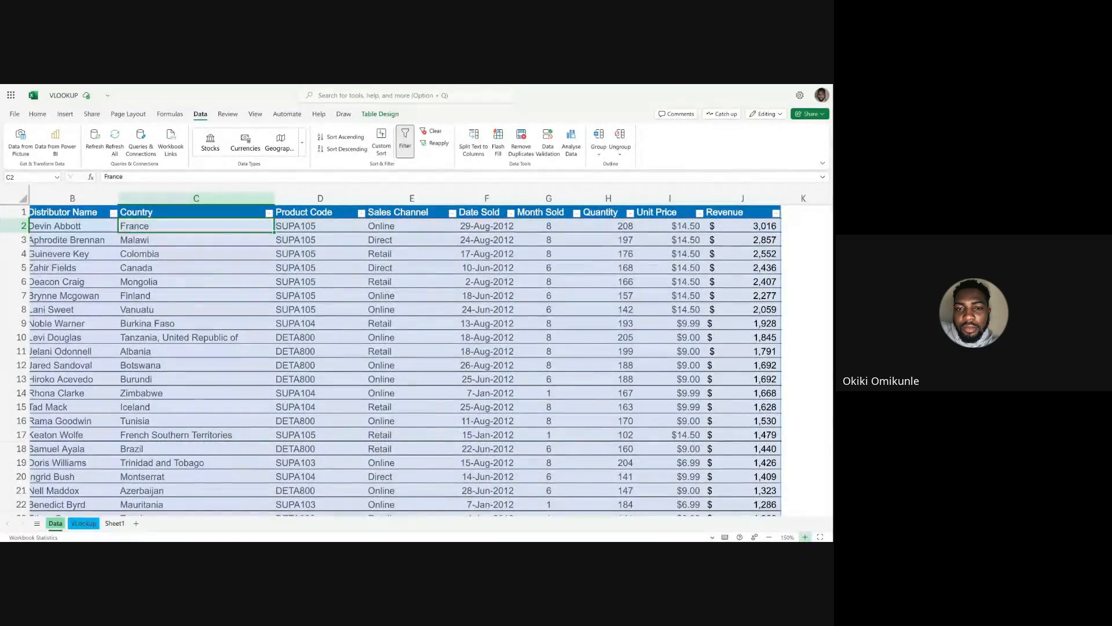
scroll(559, 458, "left", 2)
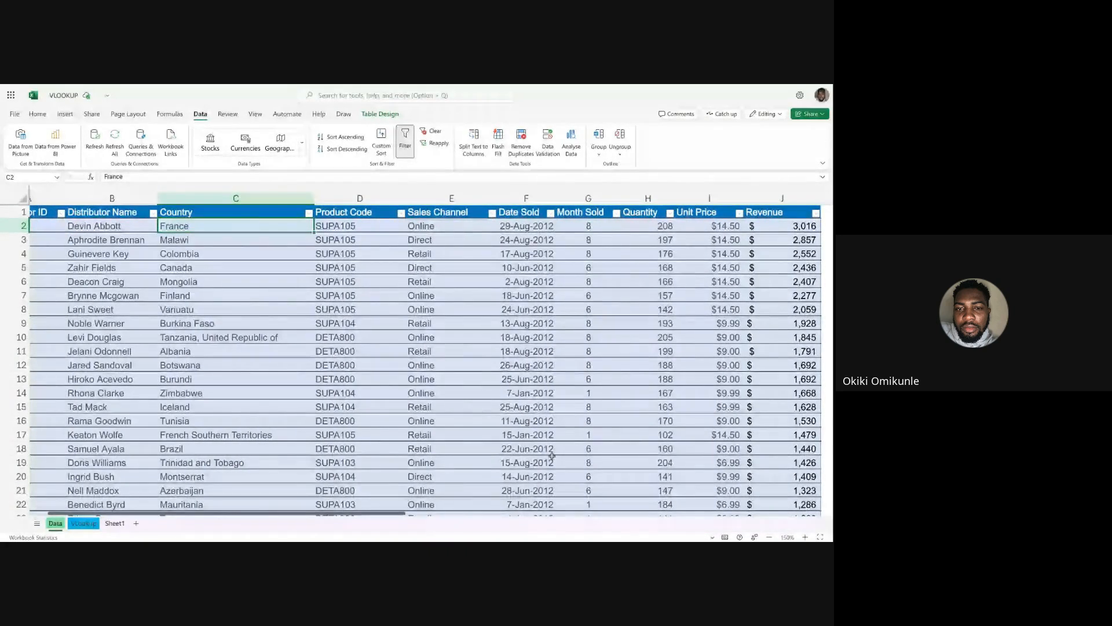
Enlarge the VLookup sheet's view to 160%, look over its problem tables, and return to the Data sheet.
left_click(85, 522)
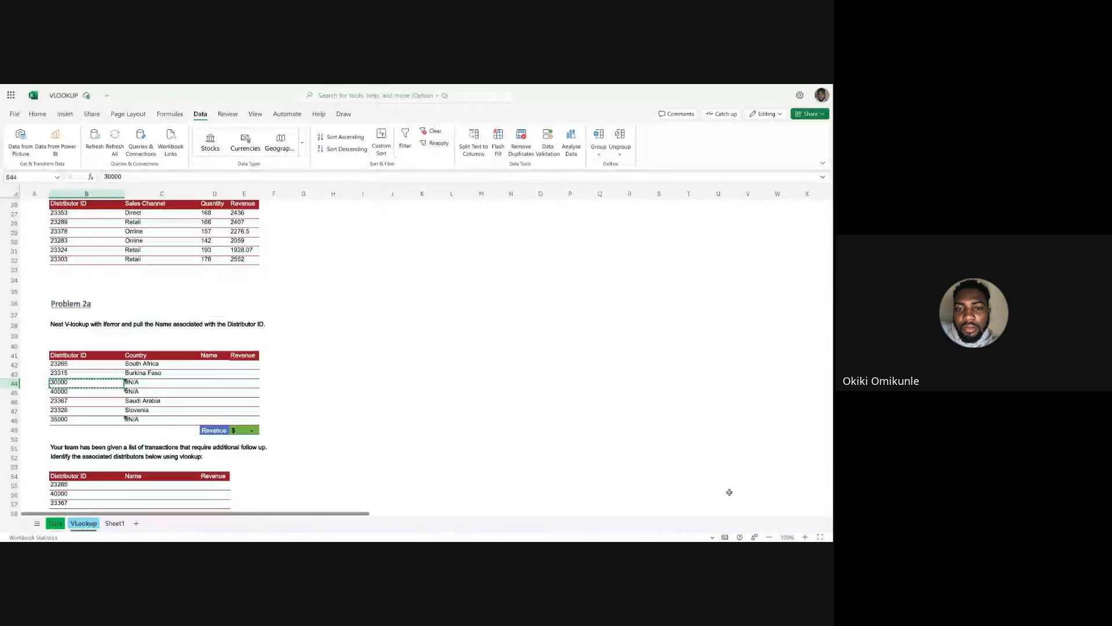
left_click(805, 537)
left_click(805, 537)
left_click(805, 537)
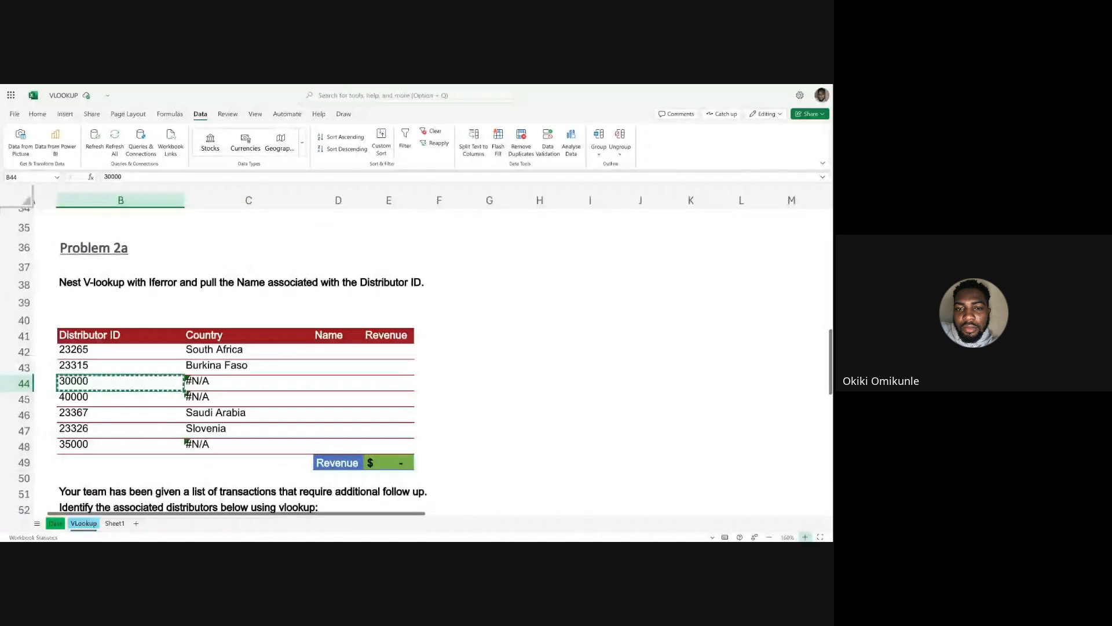
left_click(769, 537)
scroll(528, 402, "up", 5)
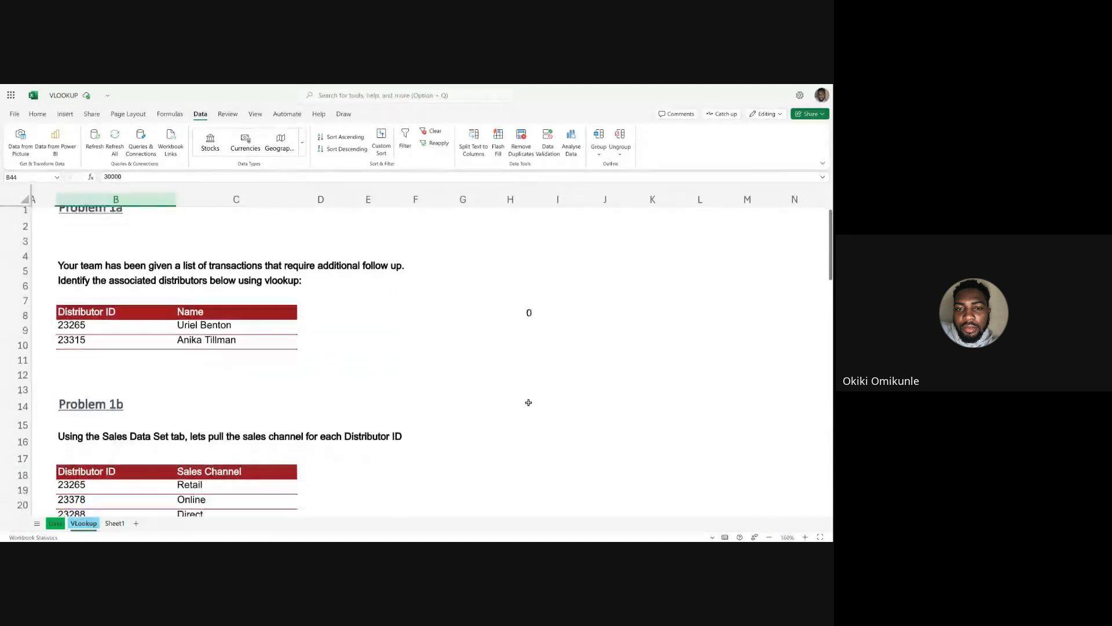
scroll(528, 402, "down", 5)
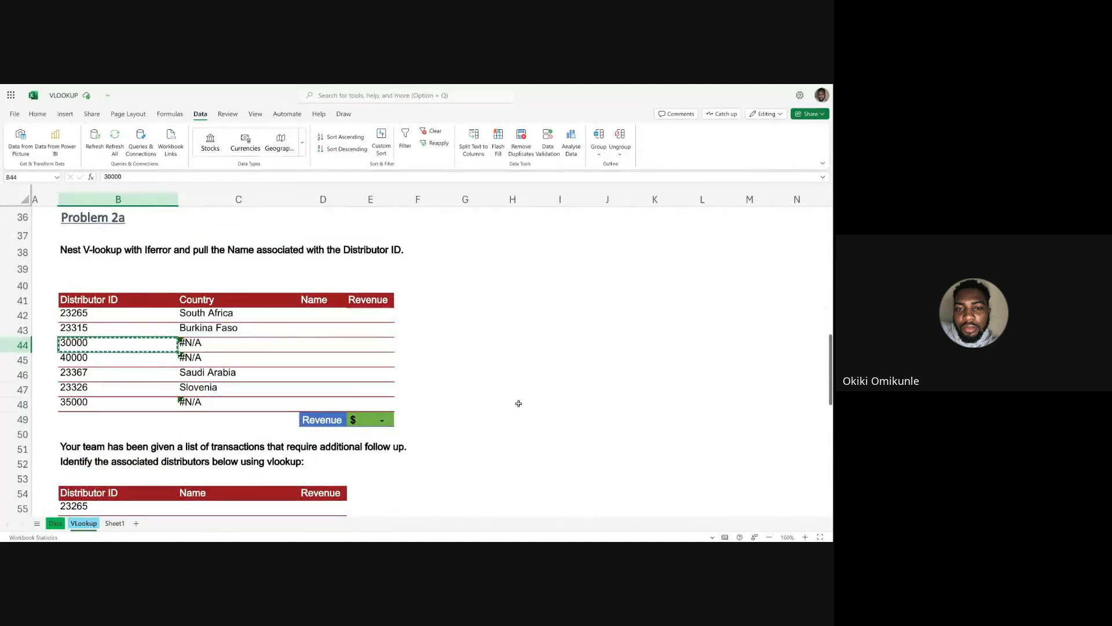
left_click(56, 524)
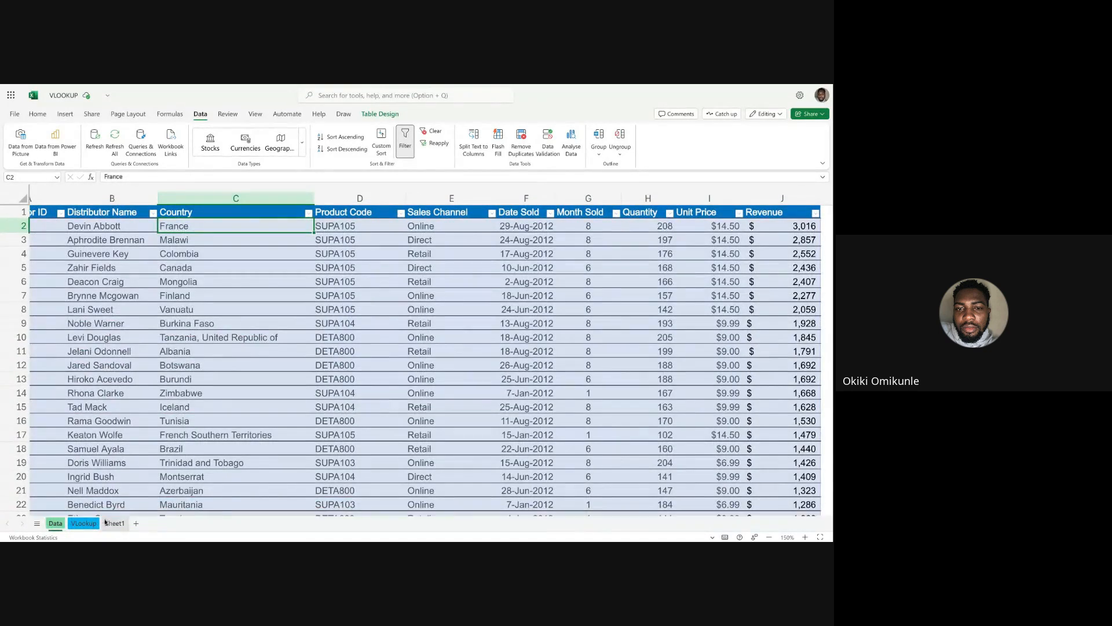
Reduce the Data sheet's view to 140% and look across its columns from Distributor ID to Revenue.
scroll(134, 372, "left", 2)
scroll(133, 372, "left", 1)
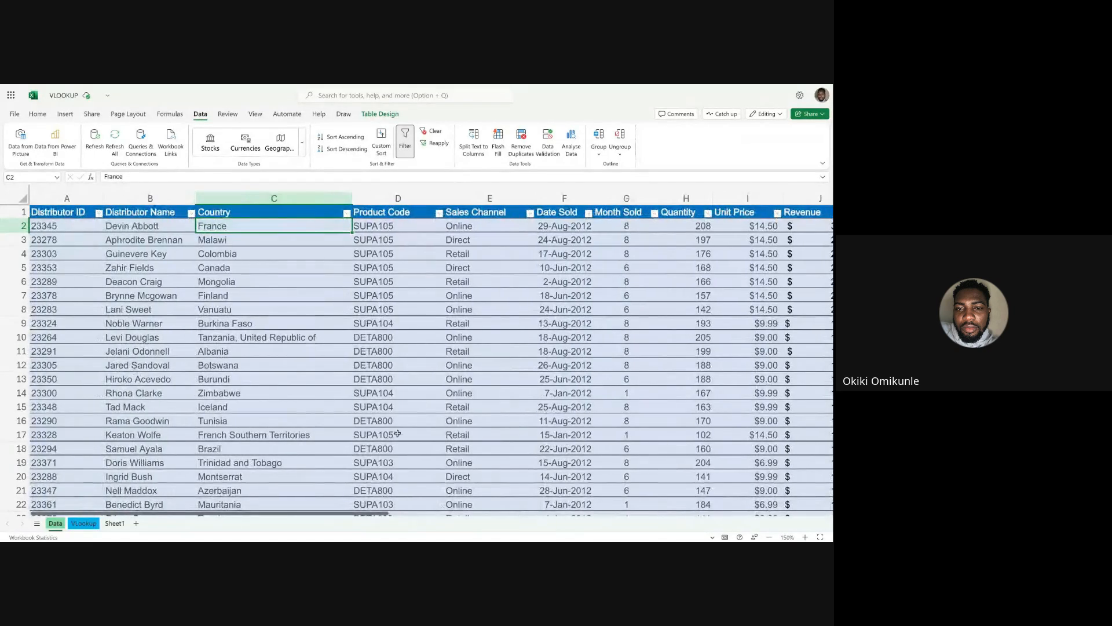
left_click(770, 537)
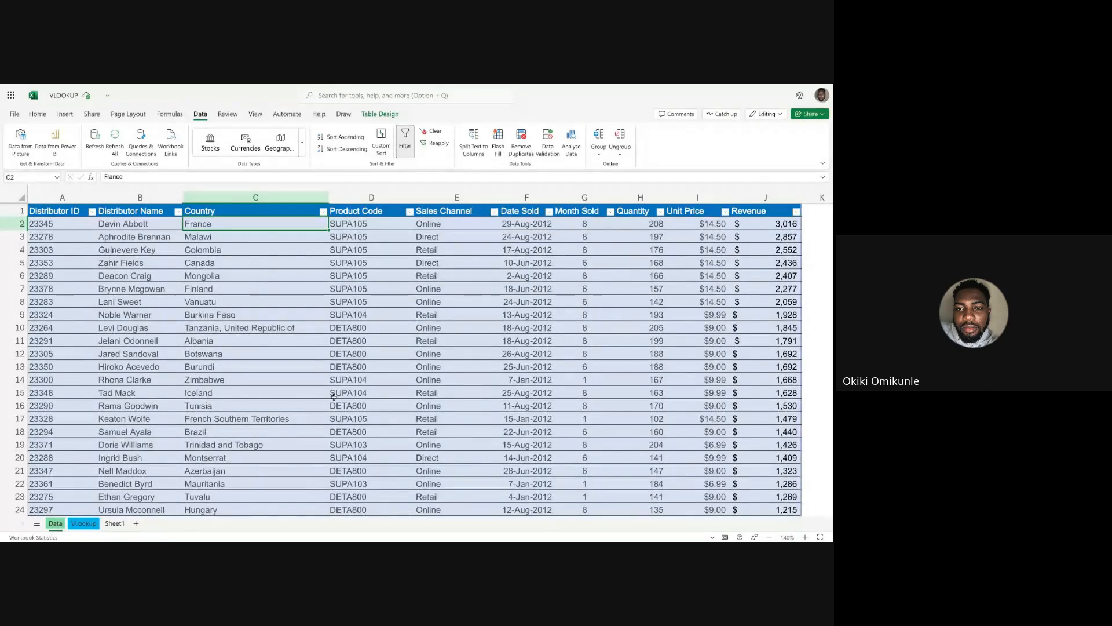
scroll(326, 394, "right", 1)
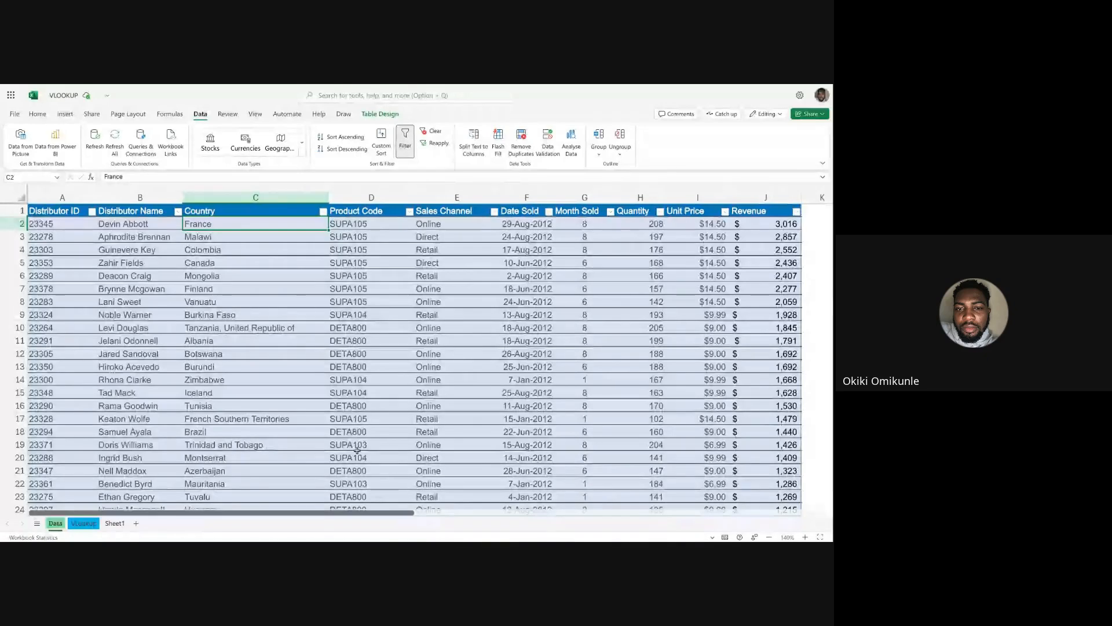
Clear the Country formulas in C42:C48 of the Problem 2a table on the VLookup sheet.
left_click(84, 523)
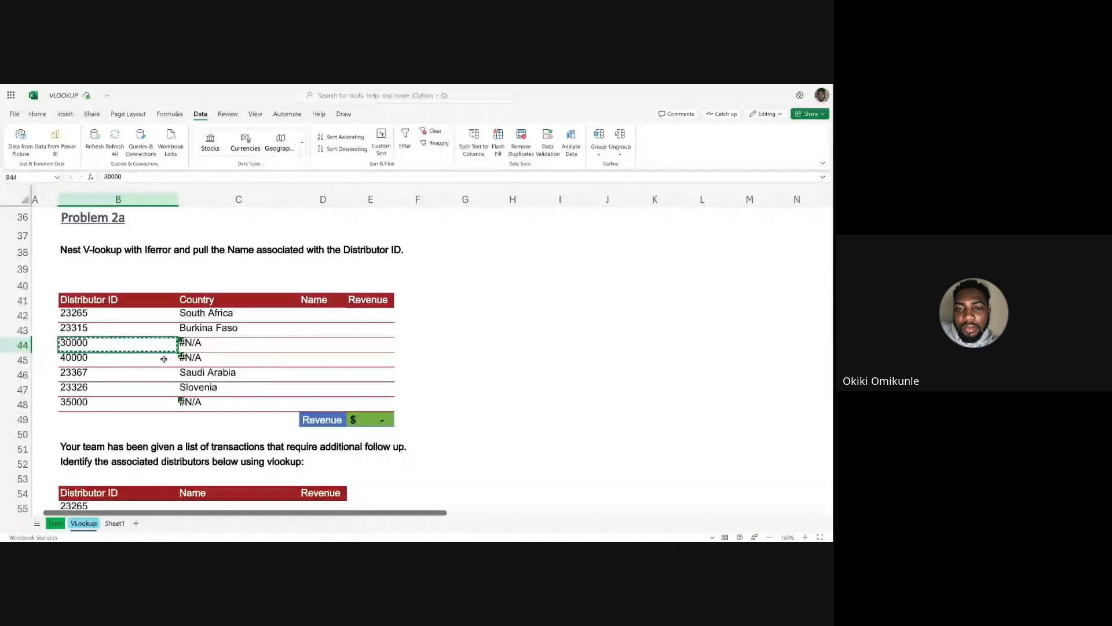
left_click_drag(219, 314, 218, 400)
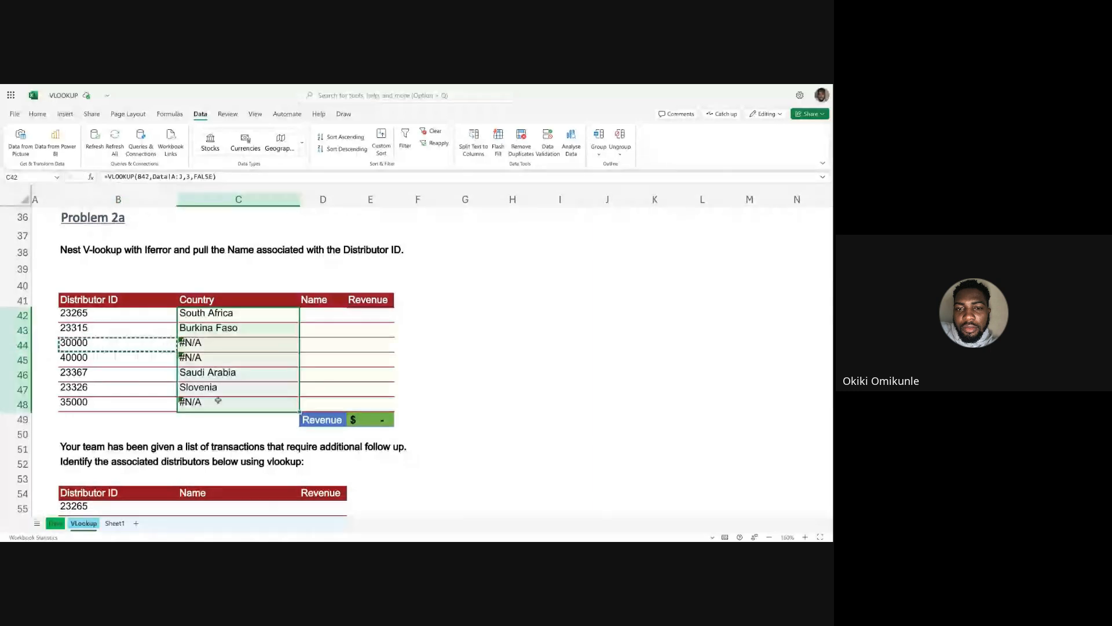
key("Delete")
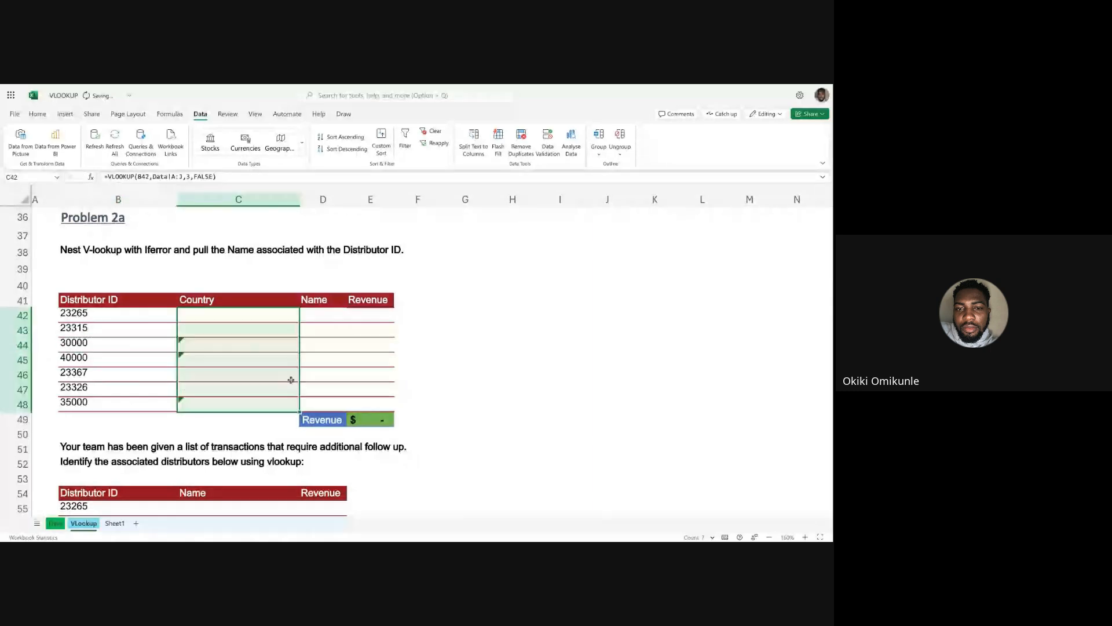
left_click(417, 389)
left_click(189, 345)
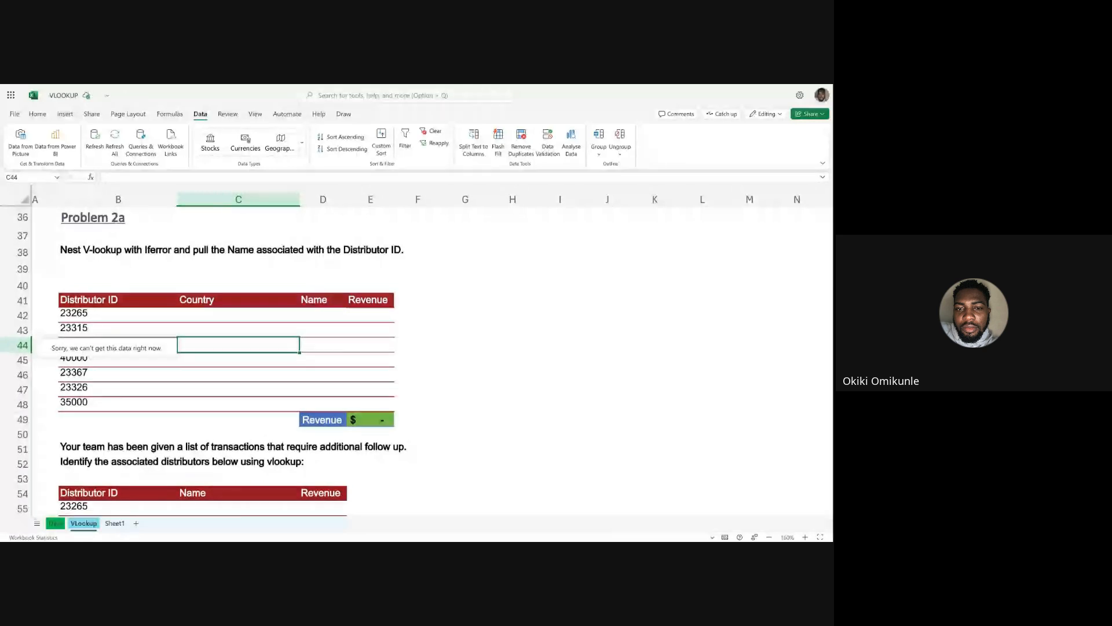
left_click(477, 337)
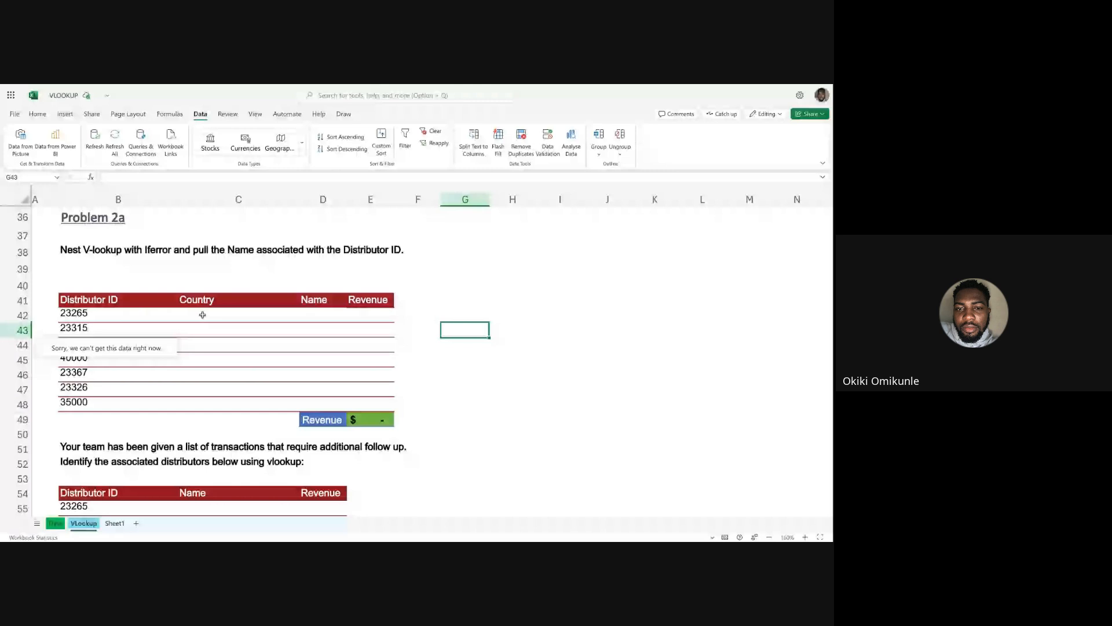
left_click(223, 312)
left_click(203, 285)
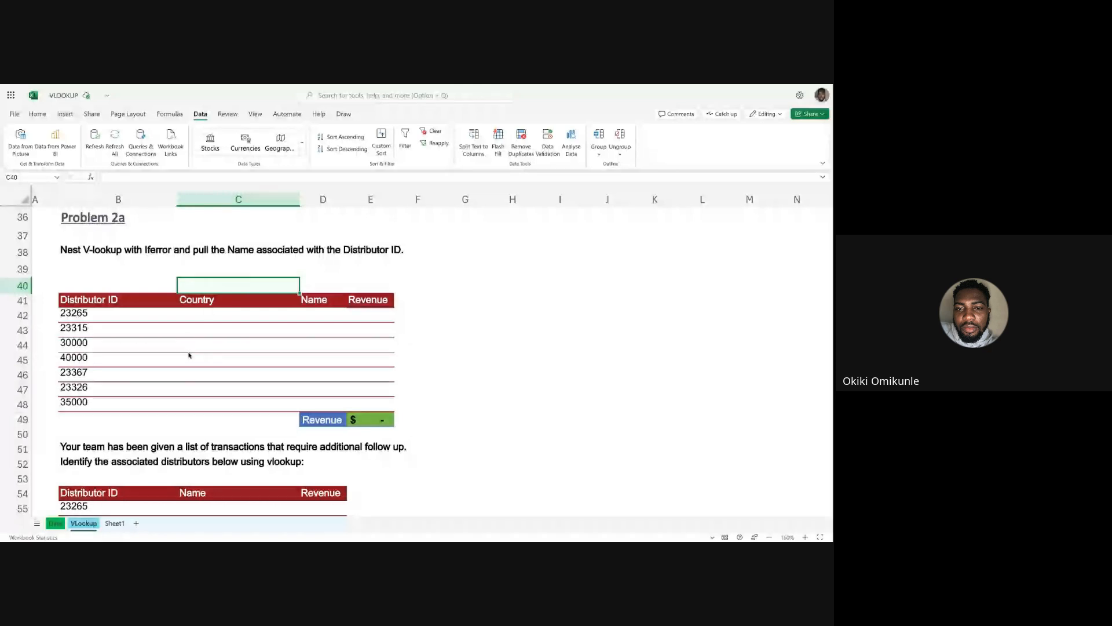
Start a VLOOKUP formula in C42 with B42 as the lookup value and the Data sheet's columns A:J as the table array.
left_click(211, 318)
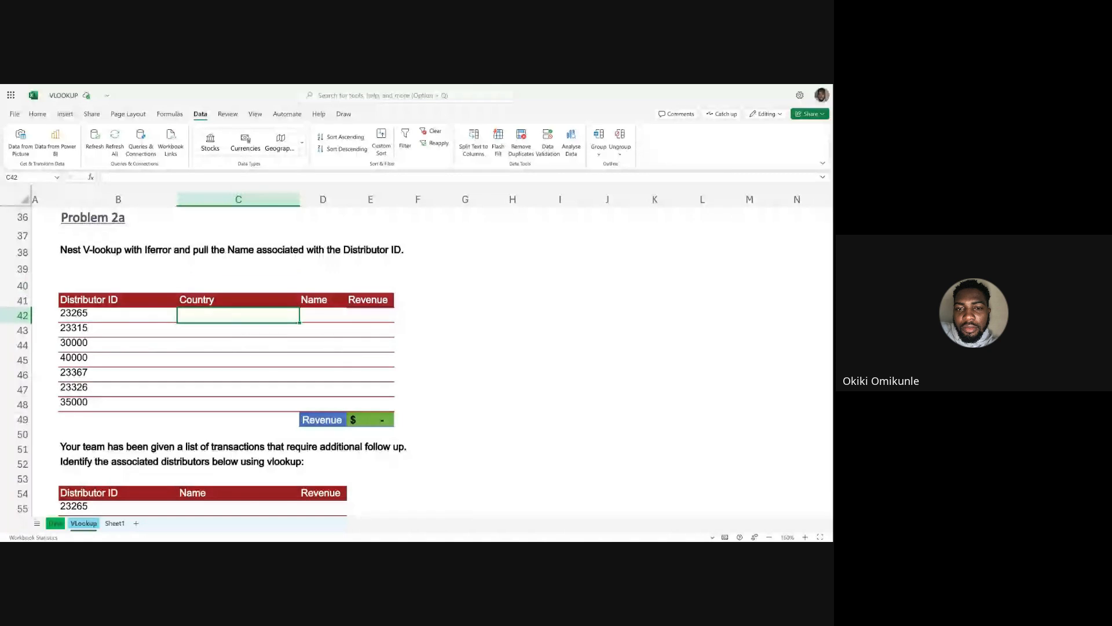
type("=VLOOKUP(")
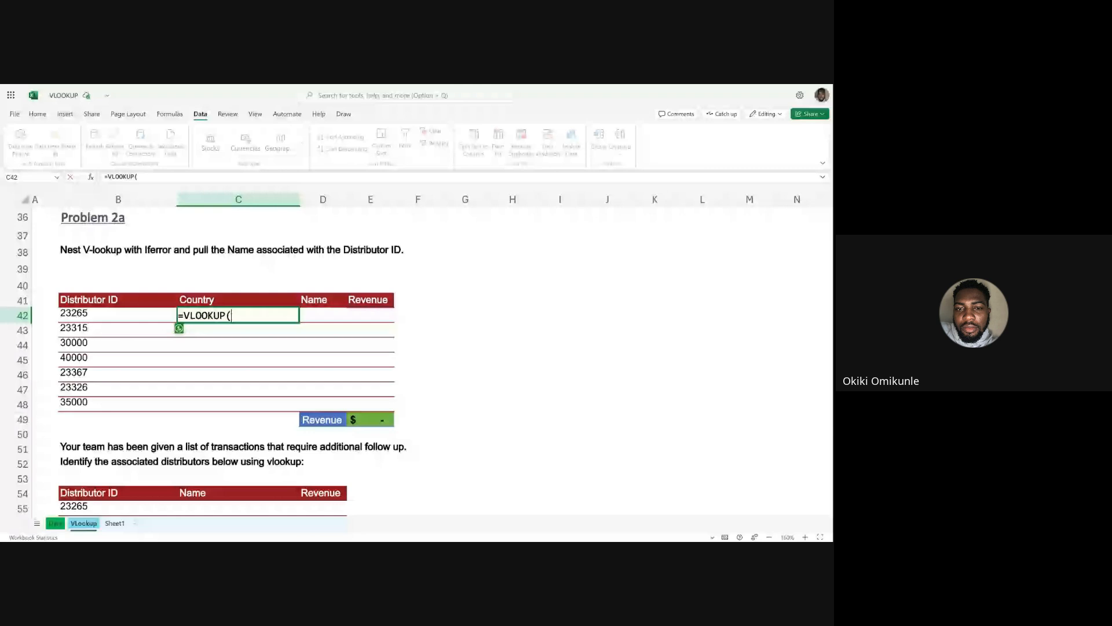
left_click(89, 316)
type(",")
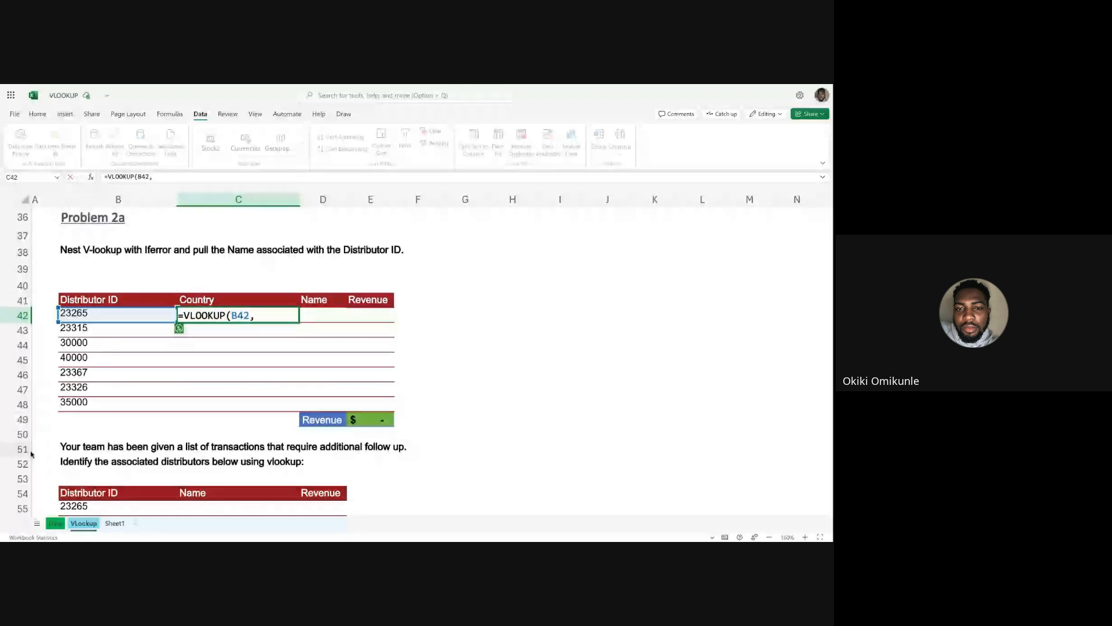
left_click(55, 523)
left_click_drag(62, 198, 655, 198)
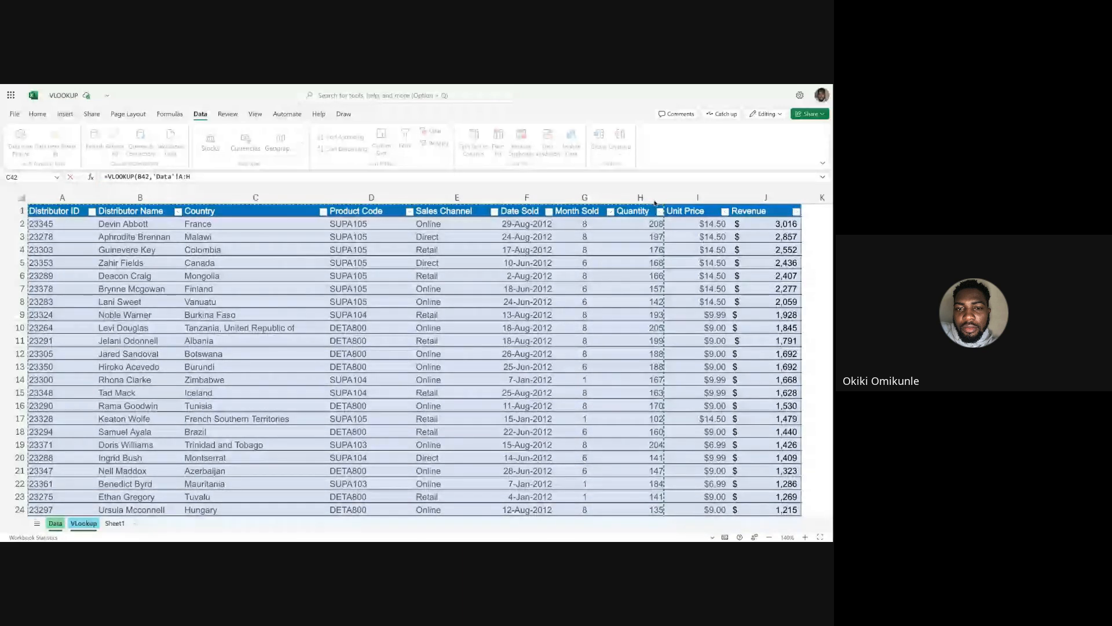
left_click_drag(655, 203, 604, 200)
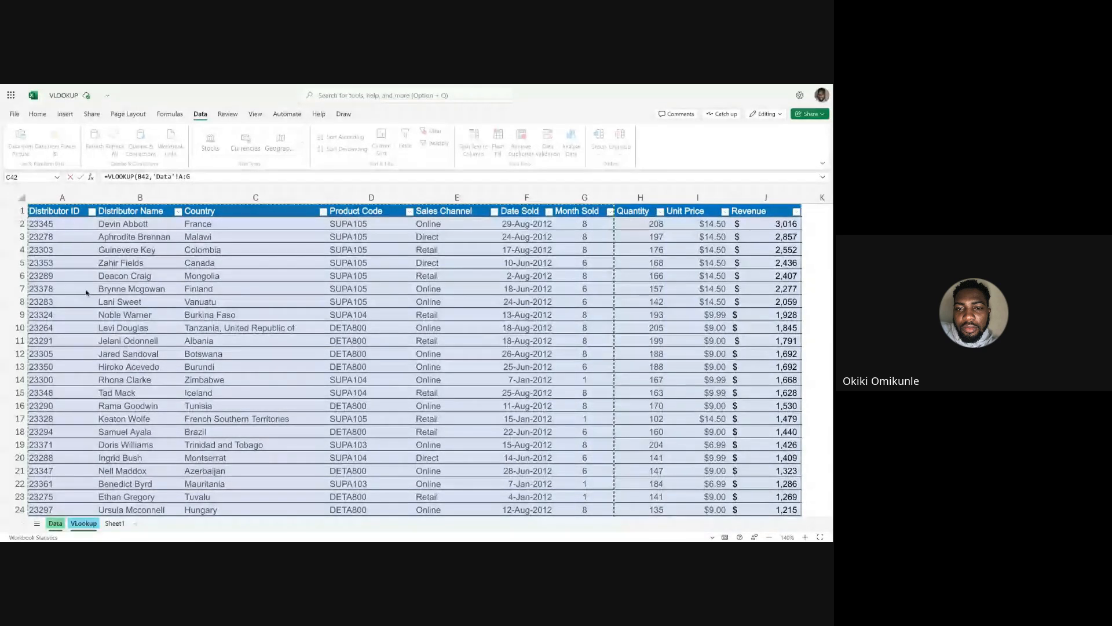
left_click(199, 176)
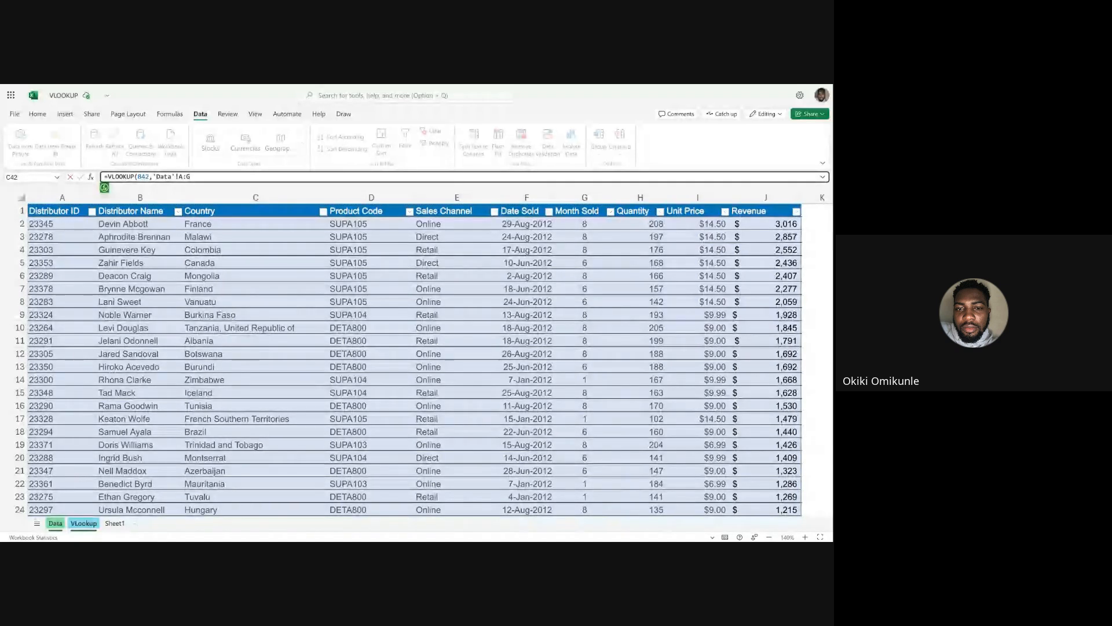
key("BackSpace")
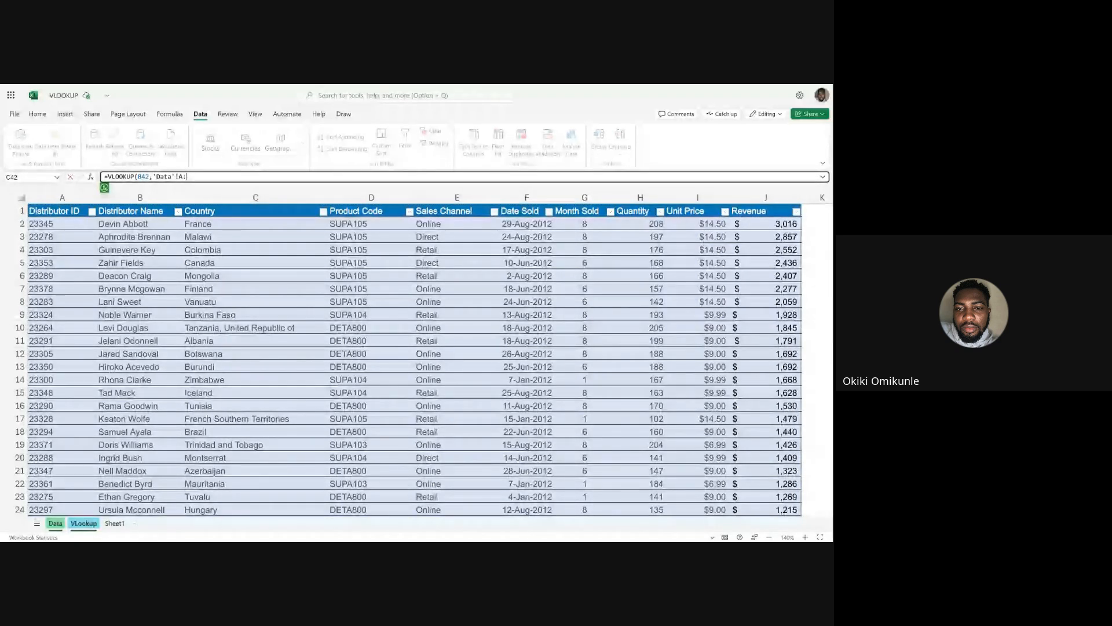
type("J,")
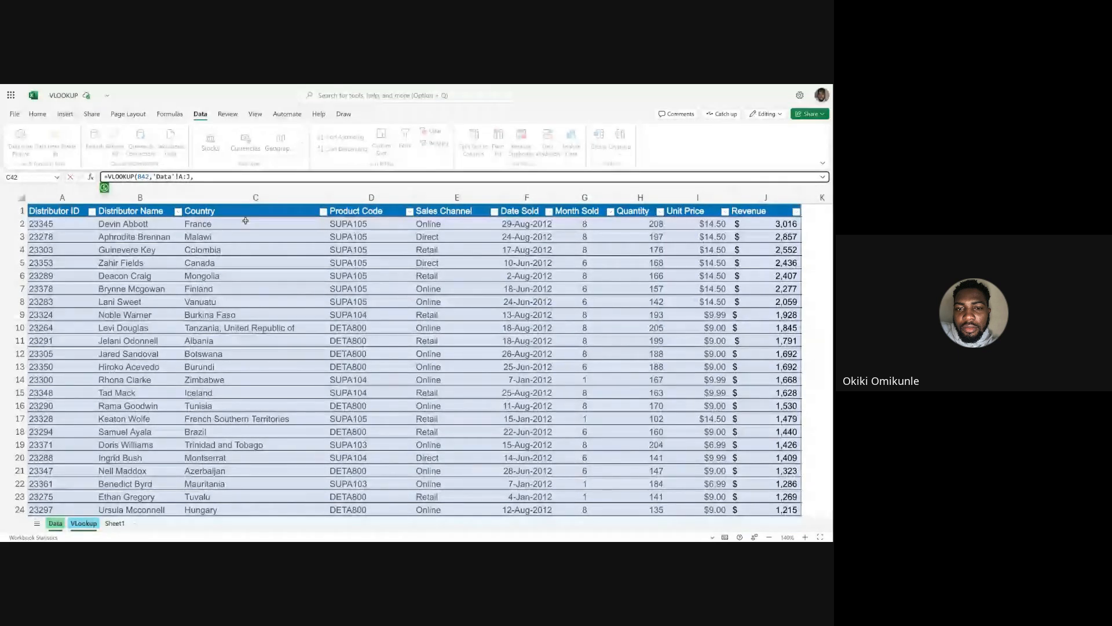
type("3,")
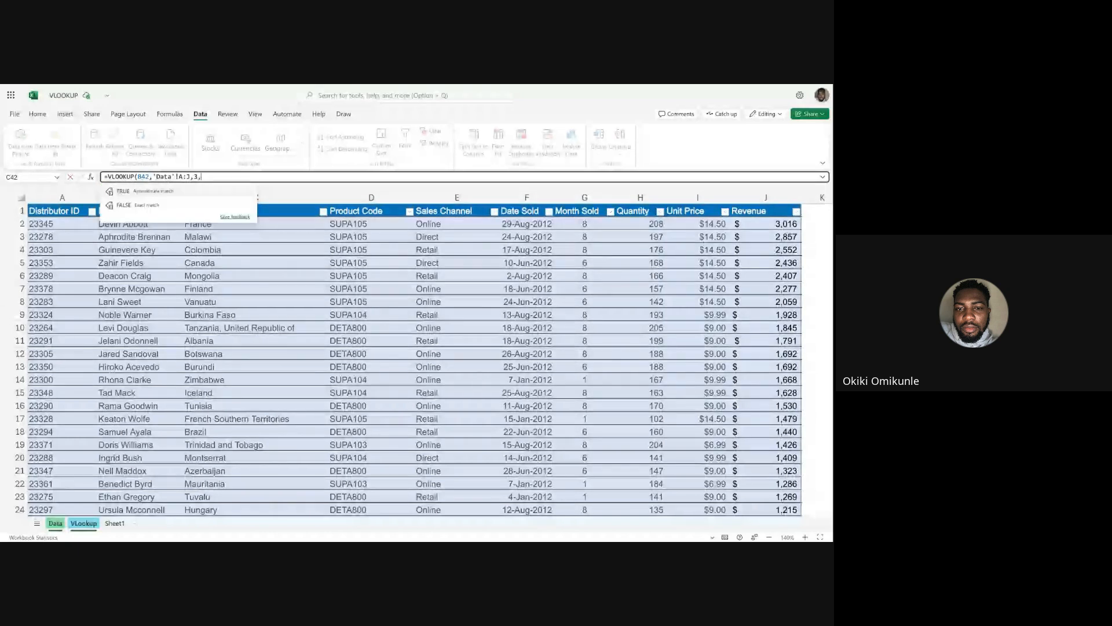
Complete the C42 VLOOKUP with column index 3 and FALSE for exact match, and fill it down to C48.
left_click(157, 205)
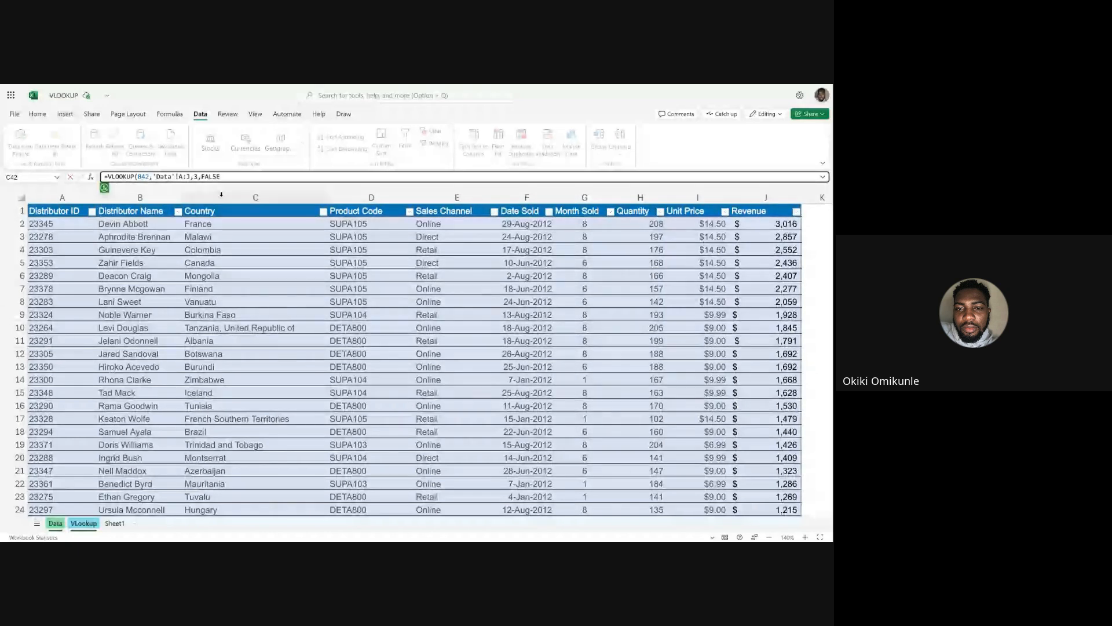
type(")")
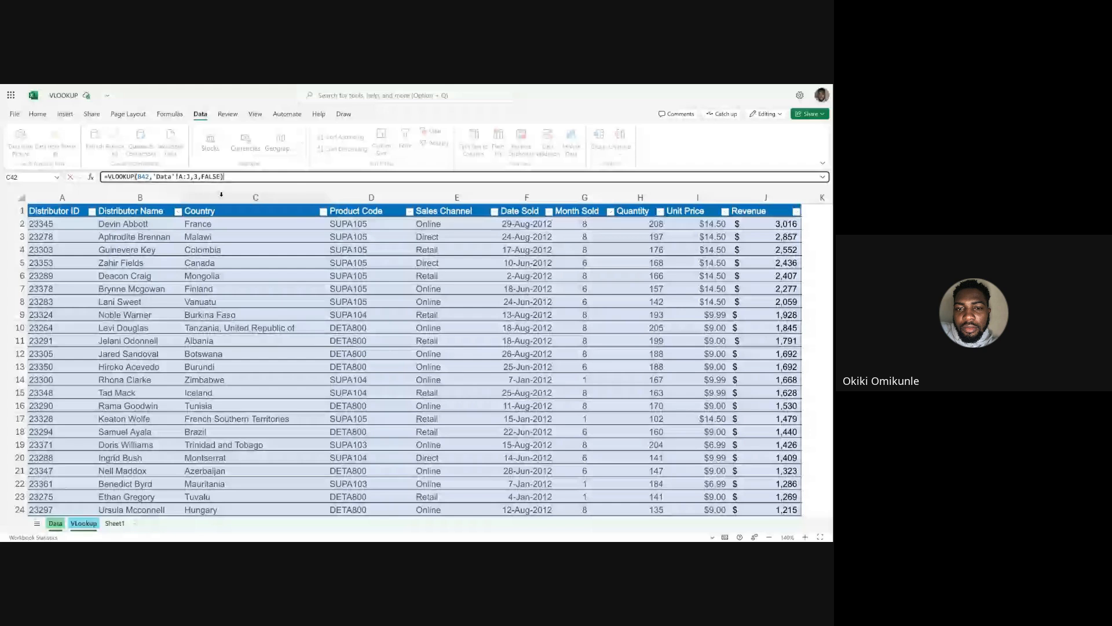
key("Return")
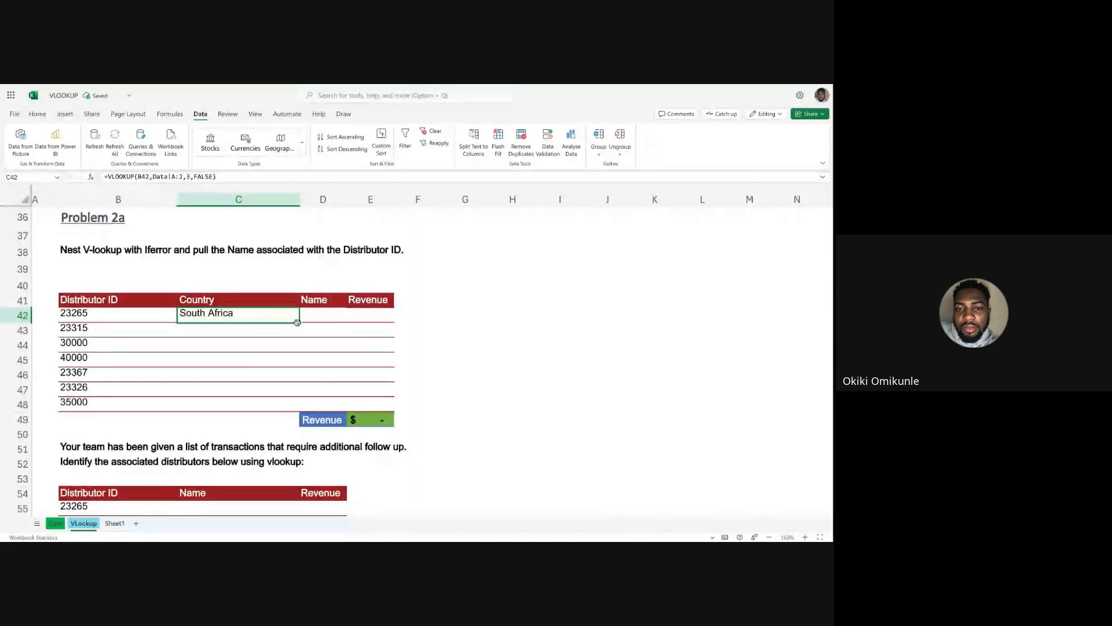
left_click_drag(299, 323, 295, 406)
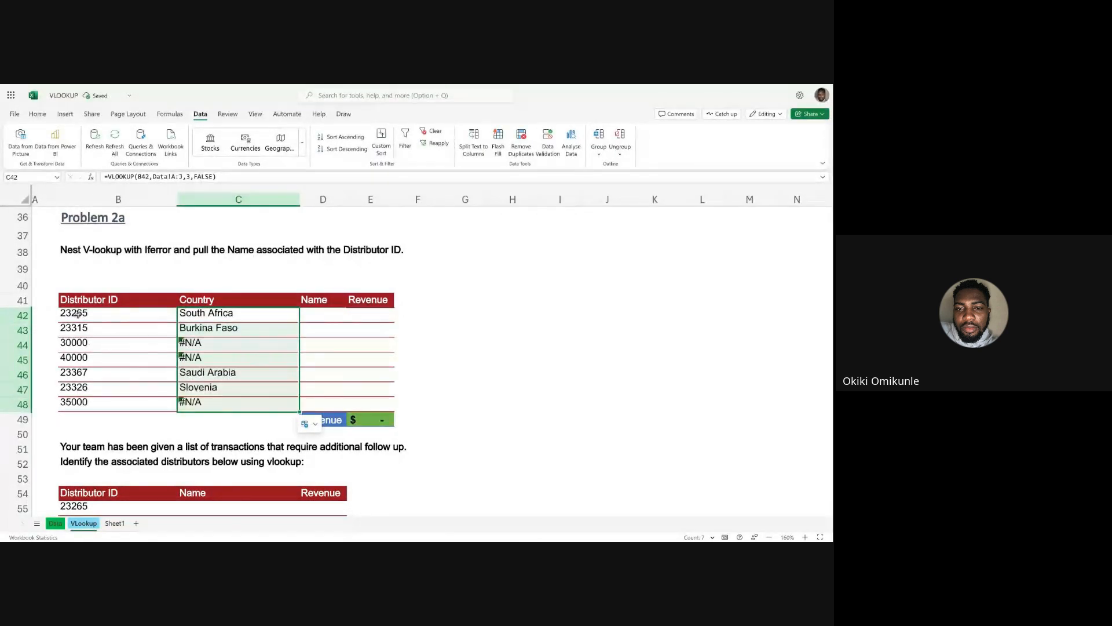
Compare the distributor IDs with their Country results and examine the error details for C44.
left_click_drag(78, 314, 80, 401)
left_click(232, 419)
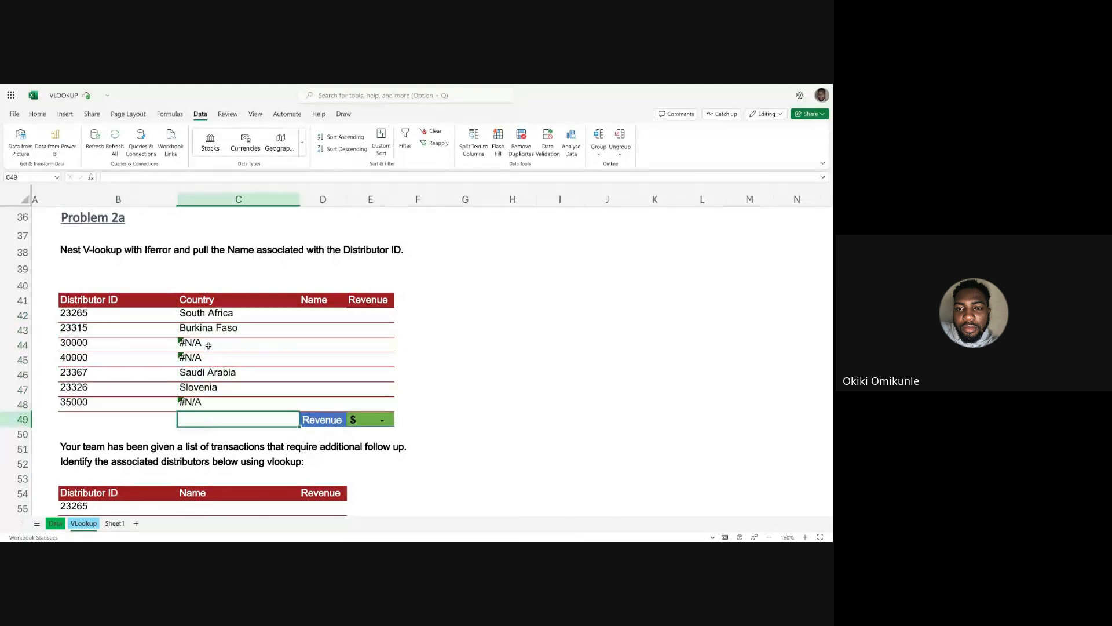
left_click(209, 345)
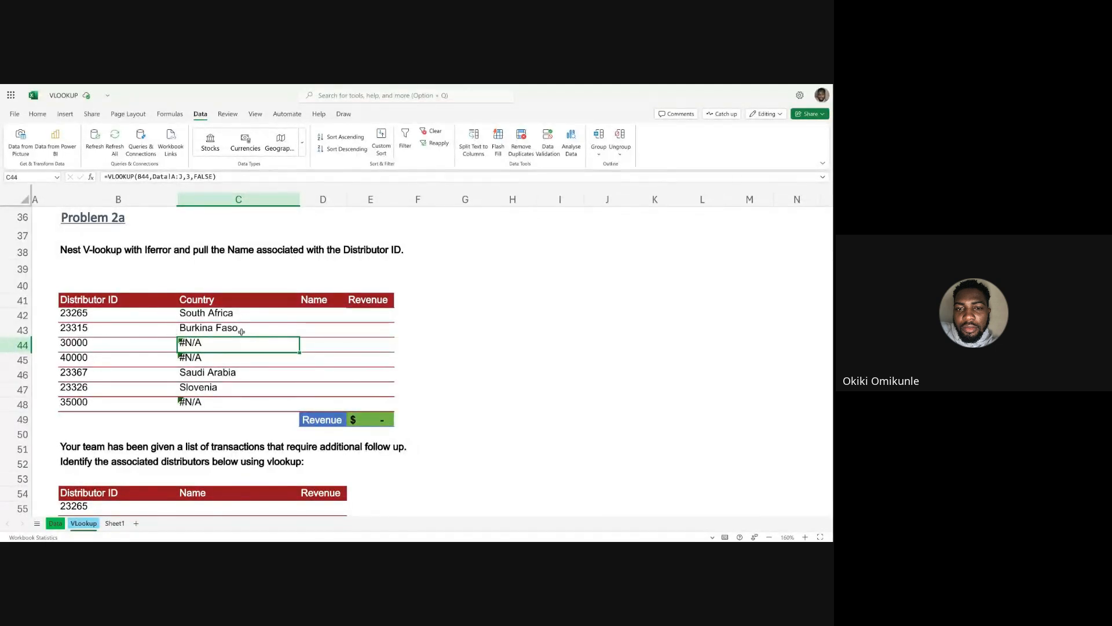
left_click(107, 345)
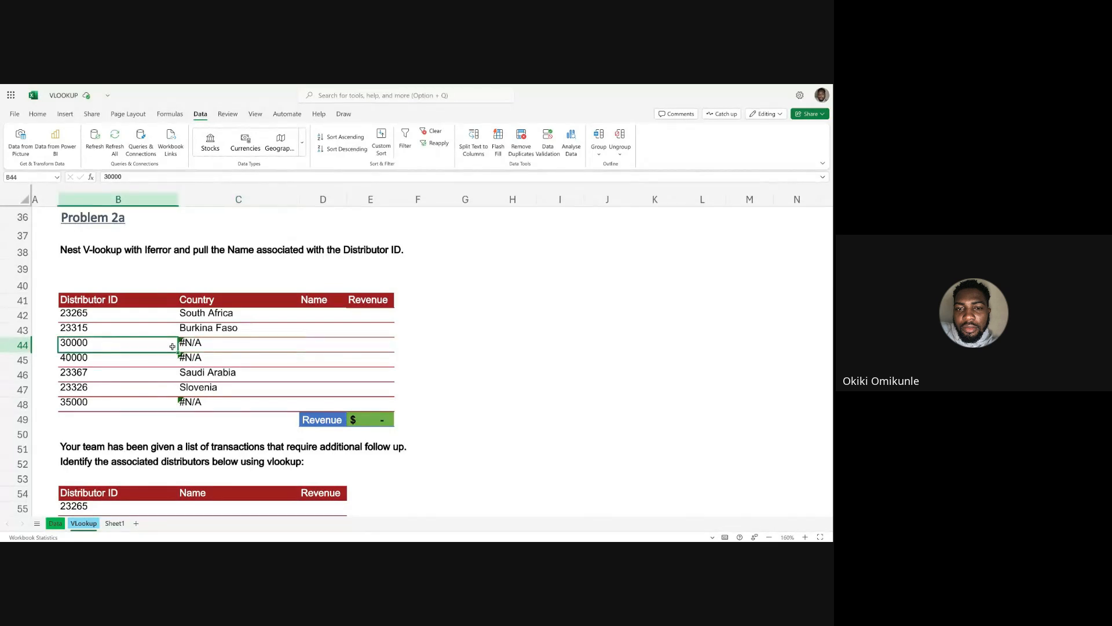
left_click(206, 349)
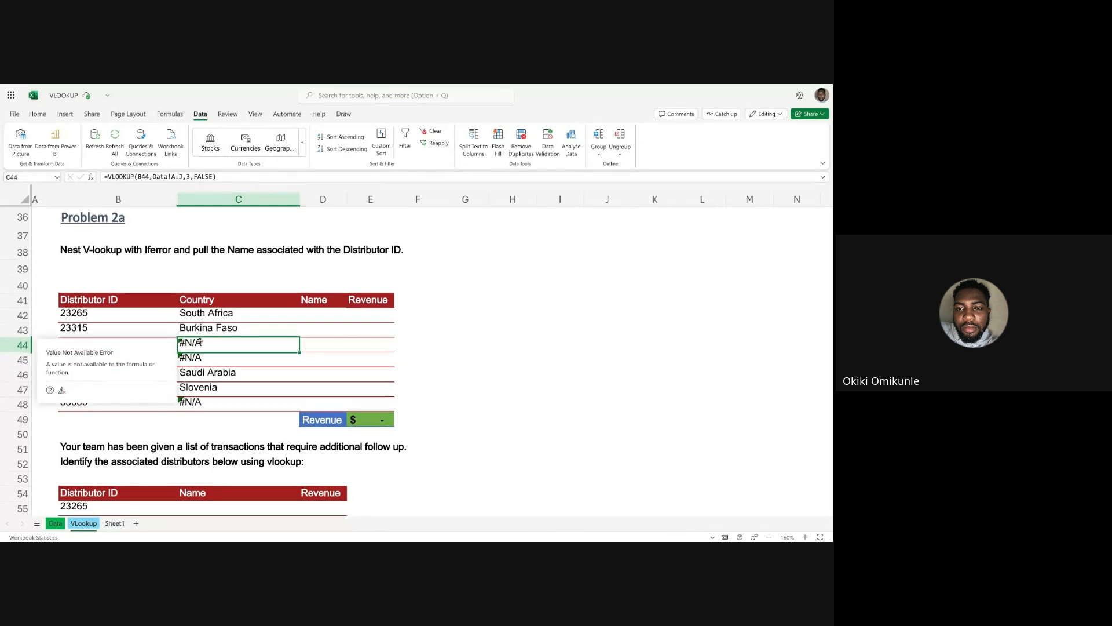
mouse_move(192, 346)
Search the Data sheet's Distributor ID filter for the ID in B45, and return to C44 on the VLookup sheet.
left_click(115, 358)
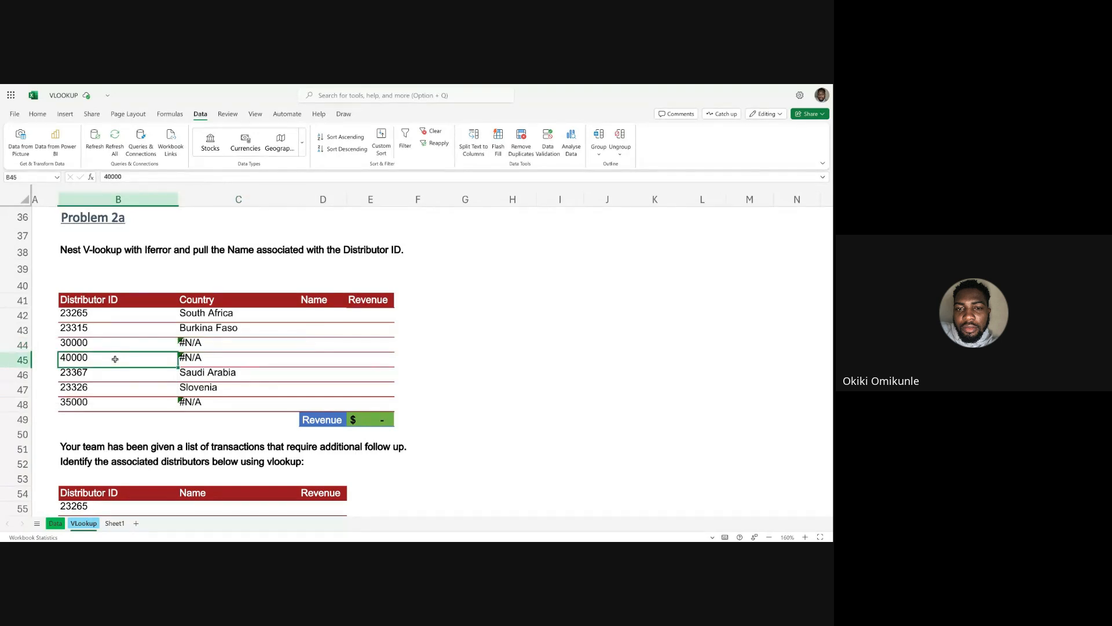
key("ctrl+c")
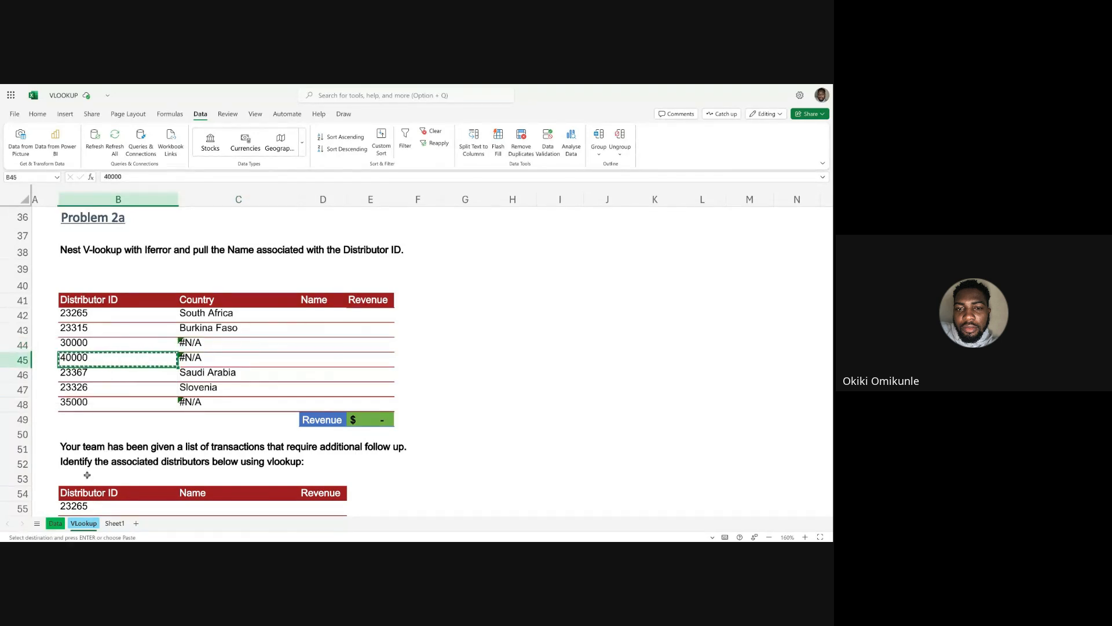
left_click(57, 523)
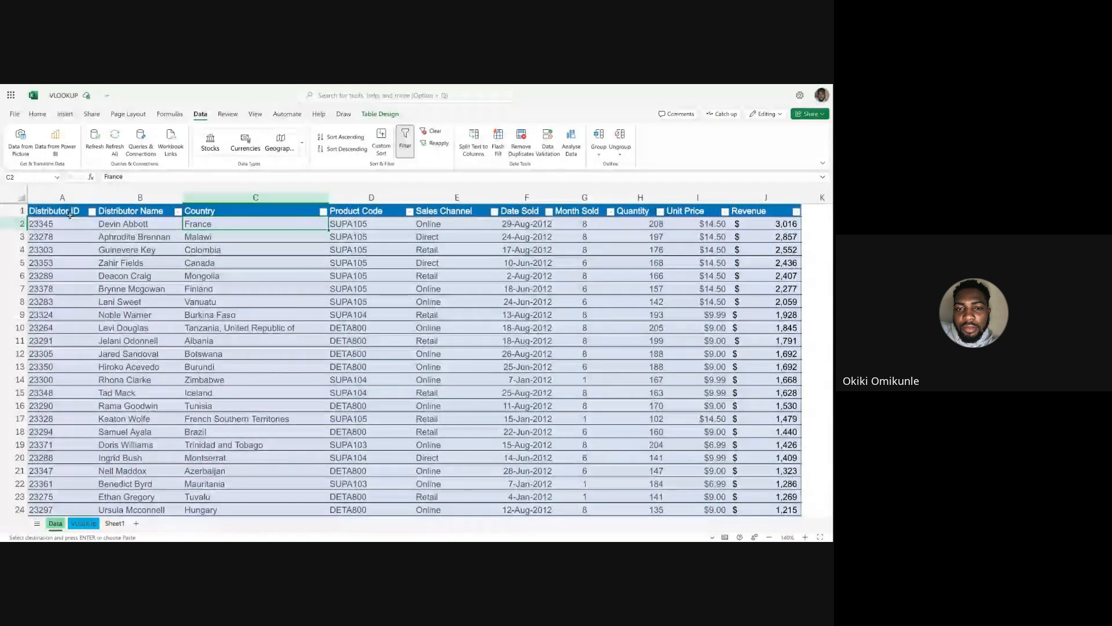
left_click(92, 212)
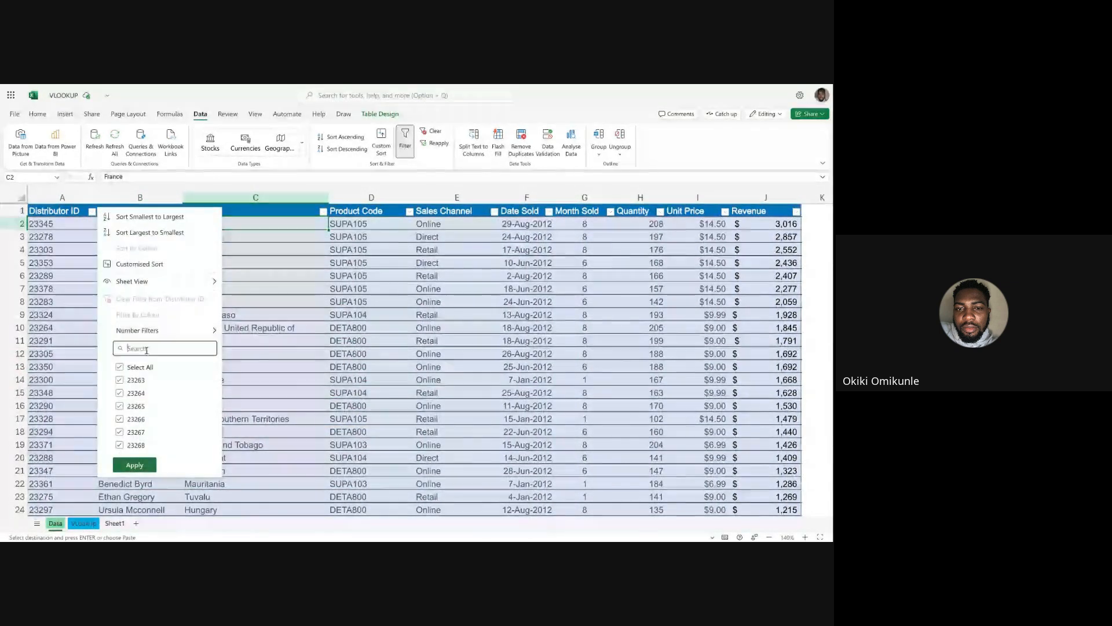
type("40000")
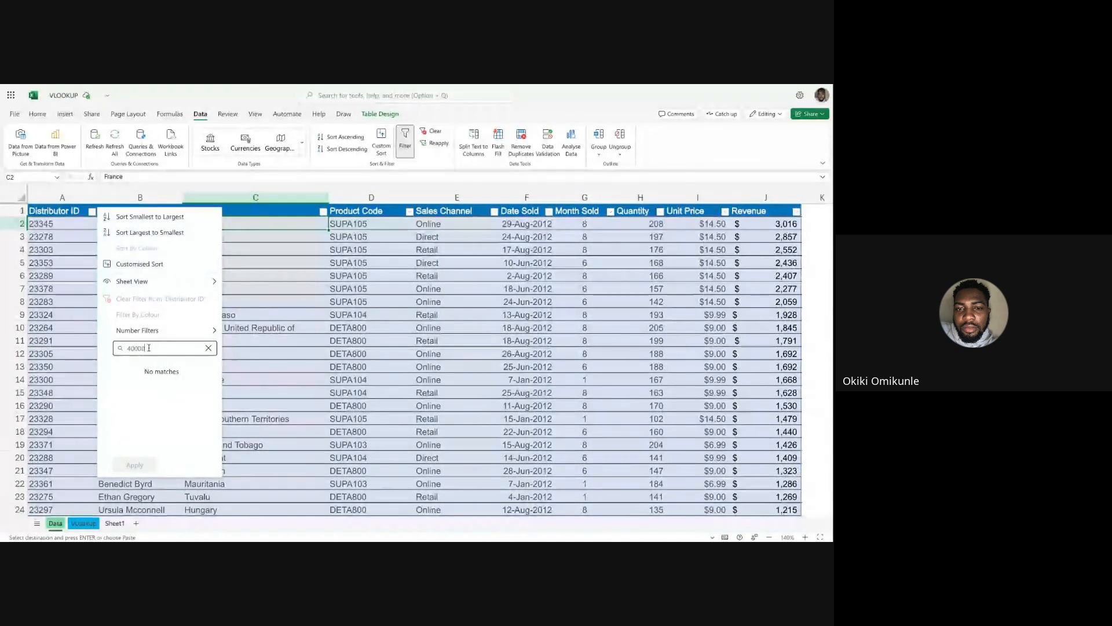
left_click(210, 348)
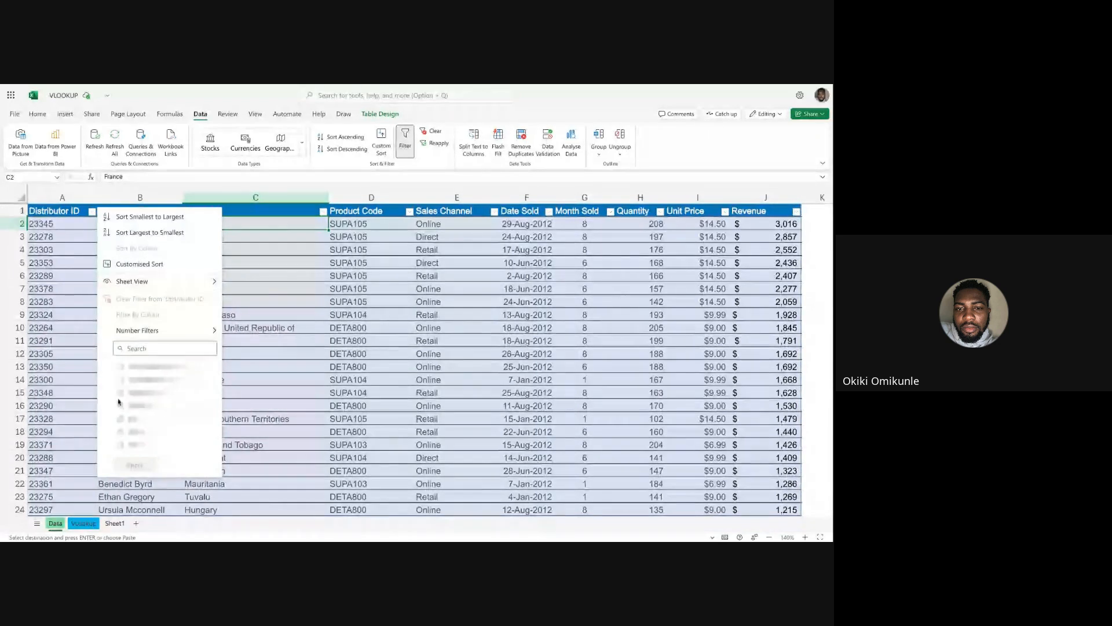
left_click(88, 523)
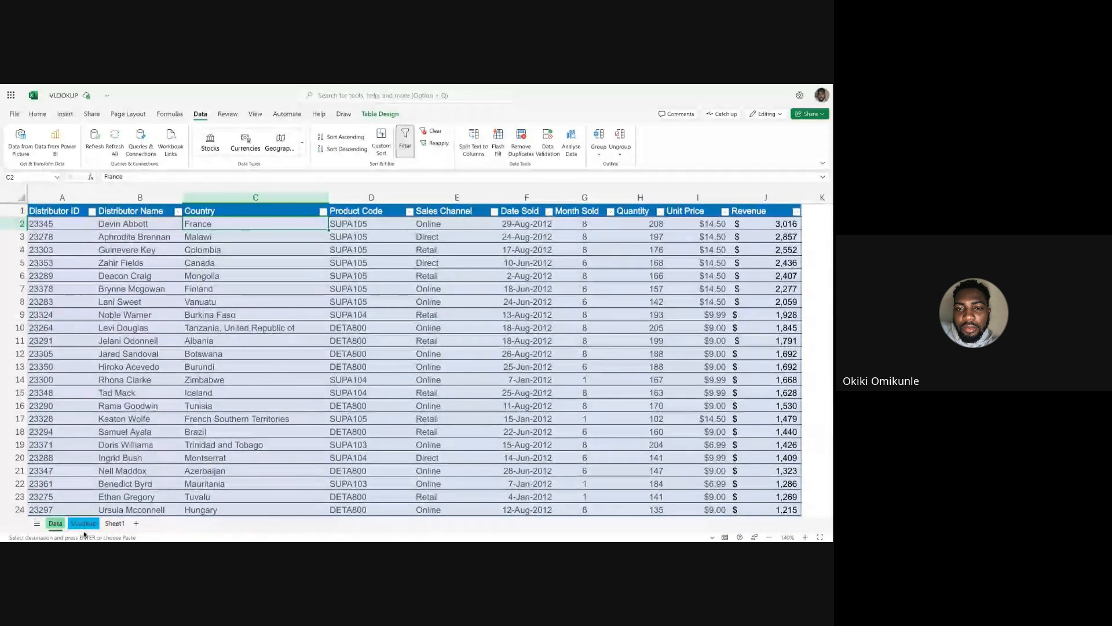
left_click(85, 528)
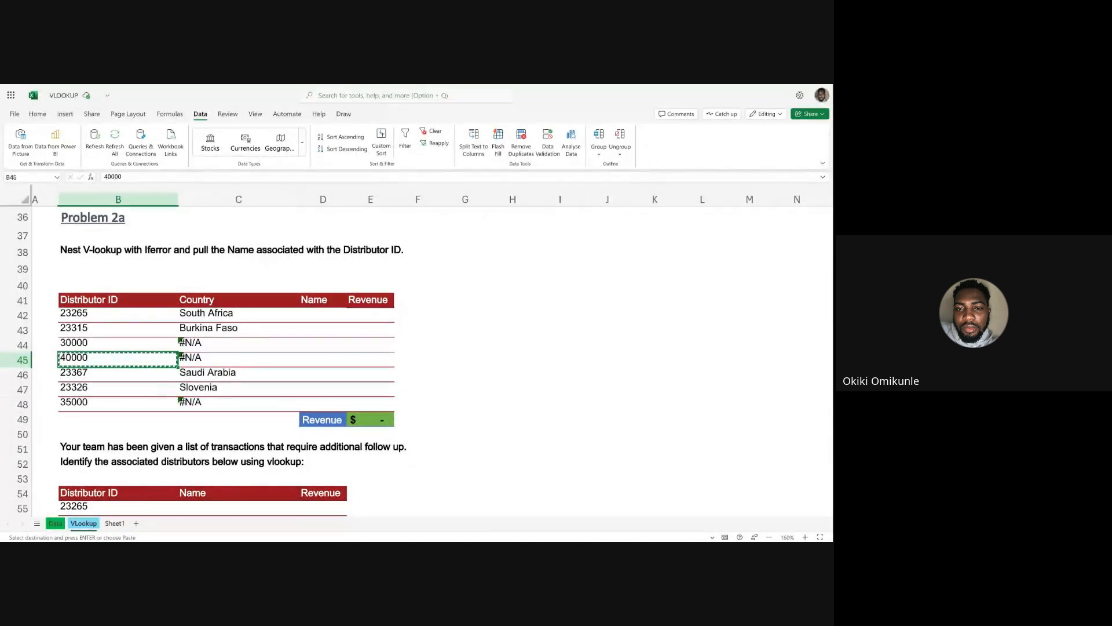
left_click(238, 345)
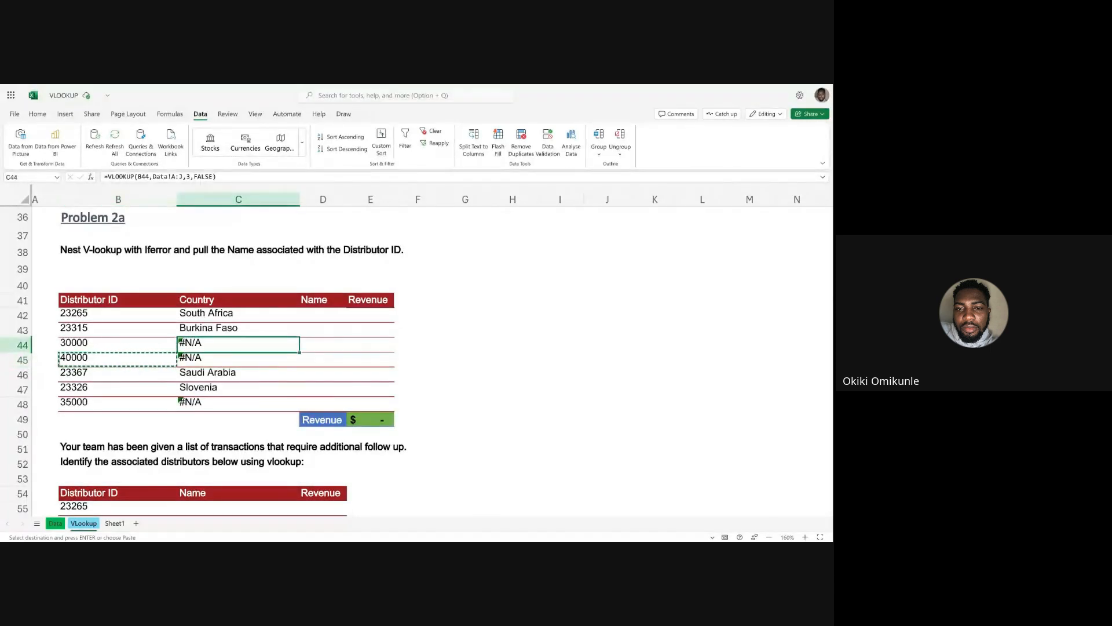
left_click(206, 361)
left_click(212, 395)
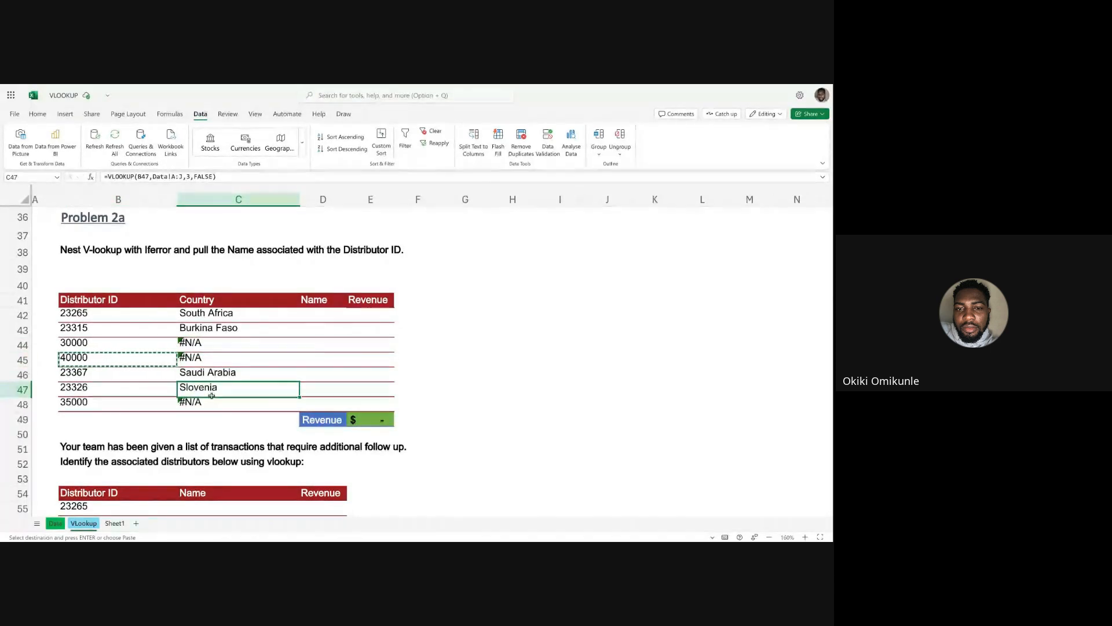
left_click(213, 400)
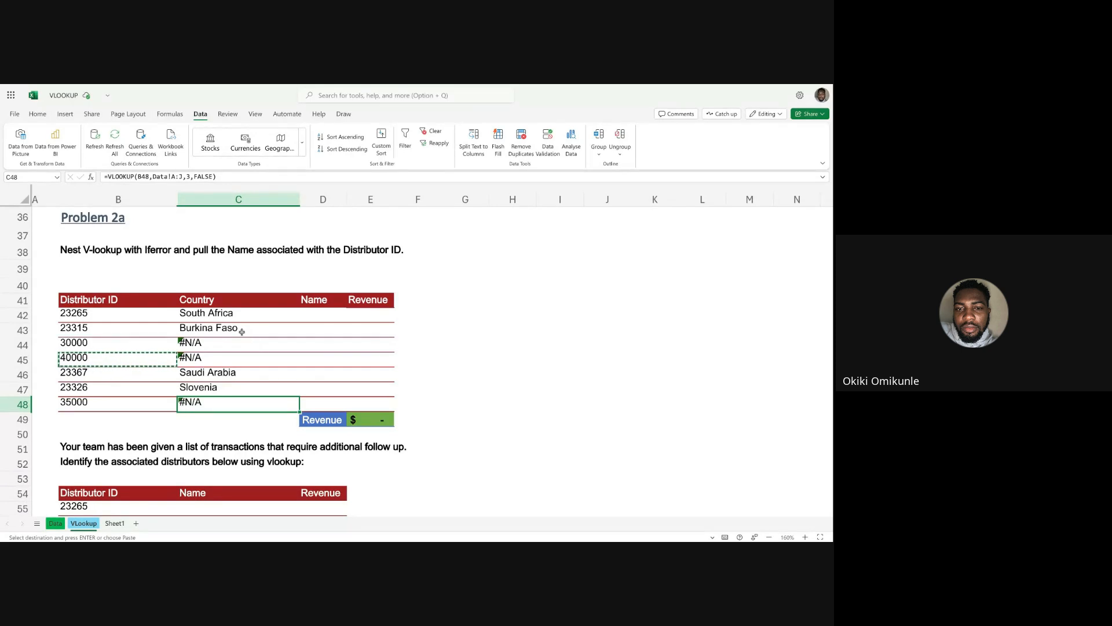
Replace the VLOOKUP formula in C42 with the opening of an IFERROR function.
left_click(254, 317)
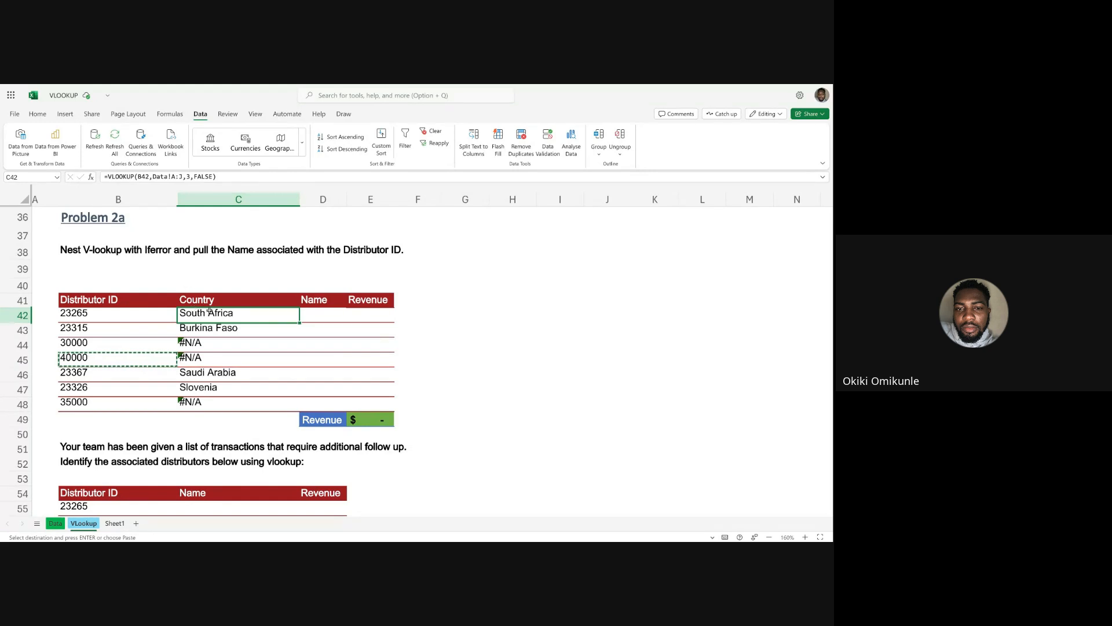
left_click(227, 177)
left_click_drag(227, 177, 108, 175)
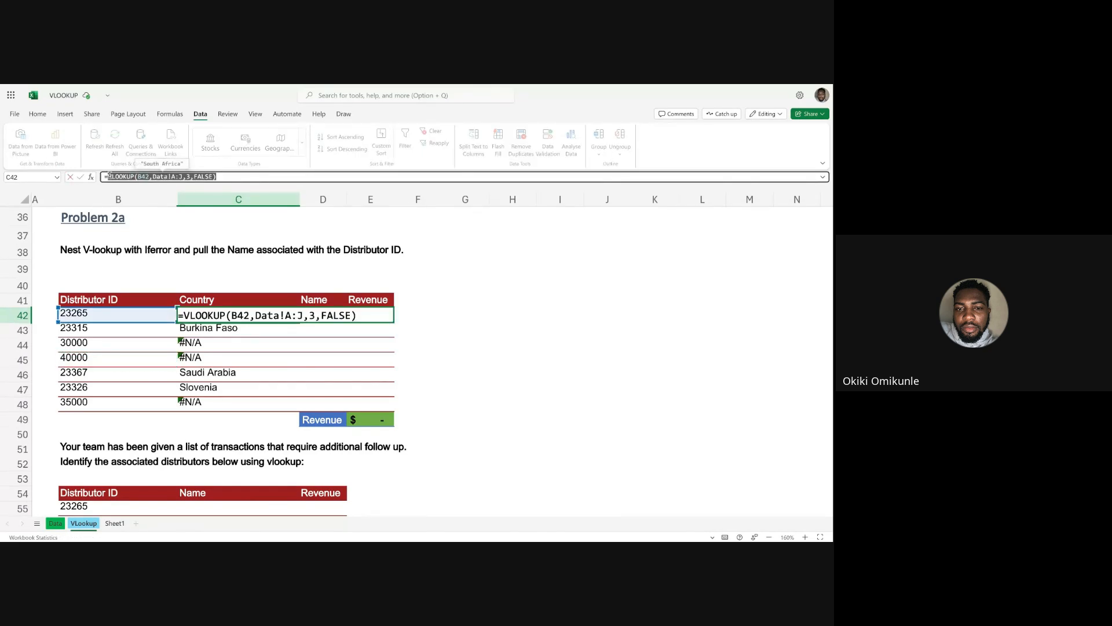
key("BackSpace")
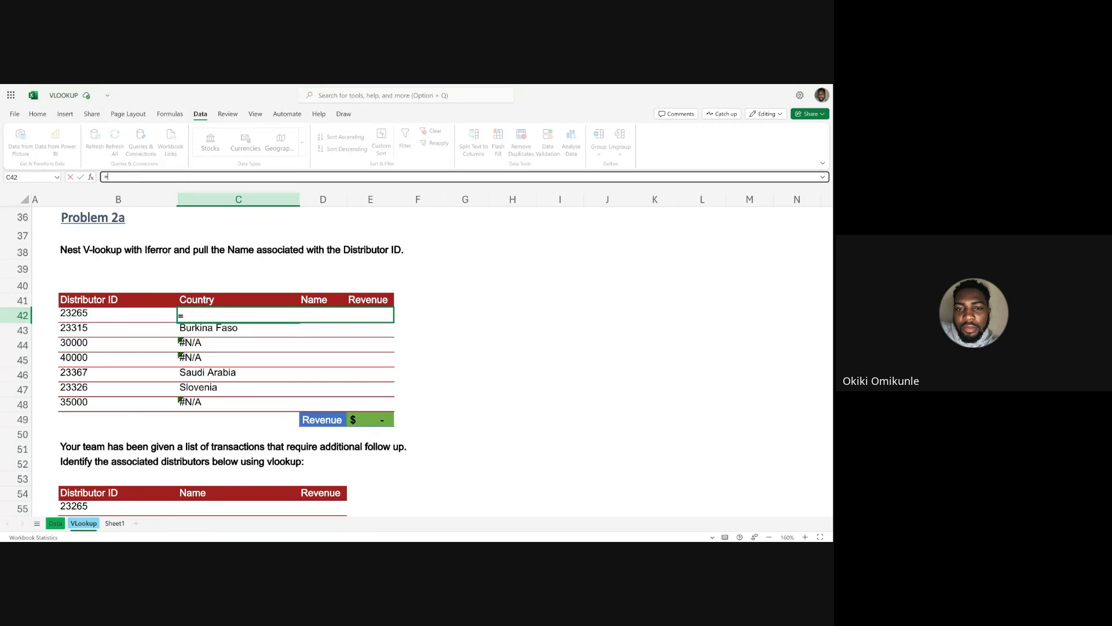
type("IF")
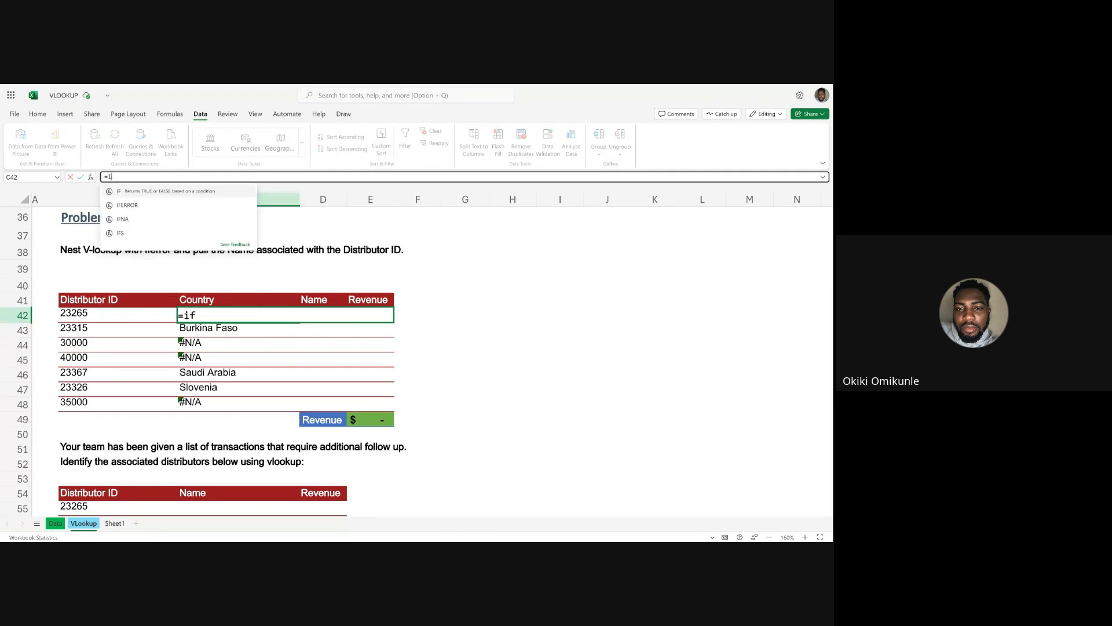
type("ERR")
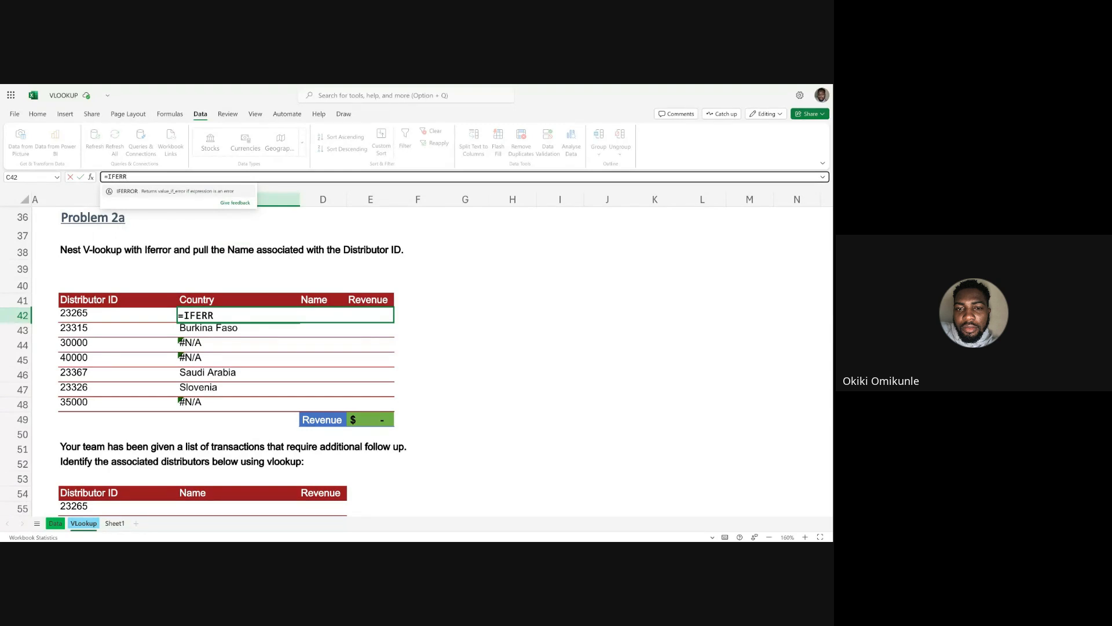
key("Tab")
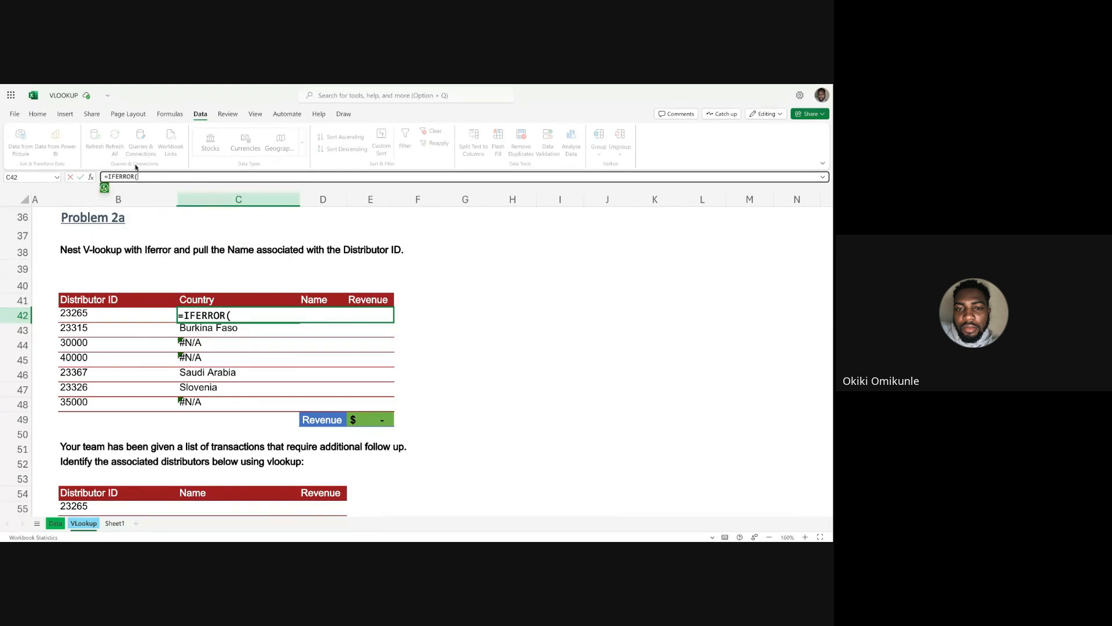
left_click(104, 188)
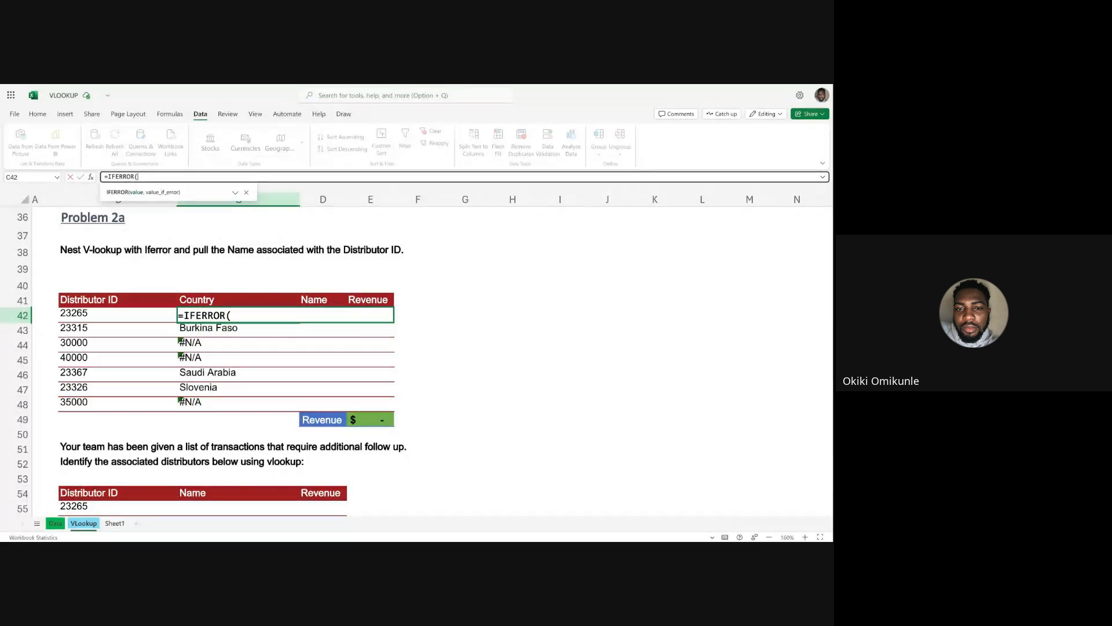
Nest a VLOOKUP inside the IFERROR, with B42 as the lookup value and the Data sheet's columns A:J as the table array.
type("VLOO")
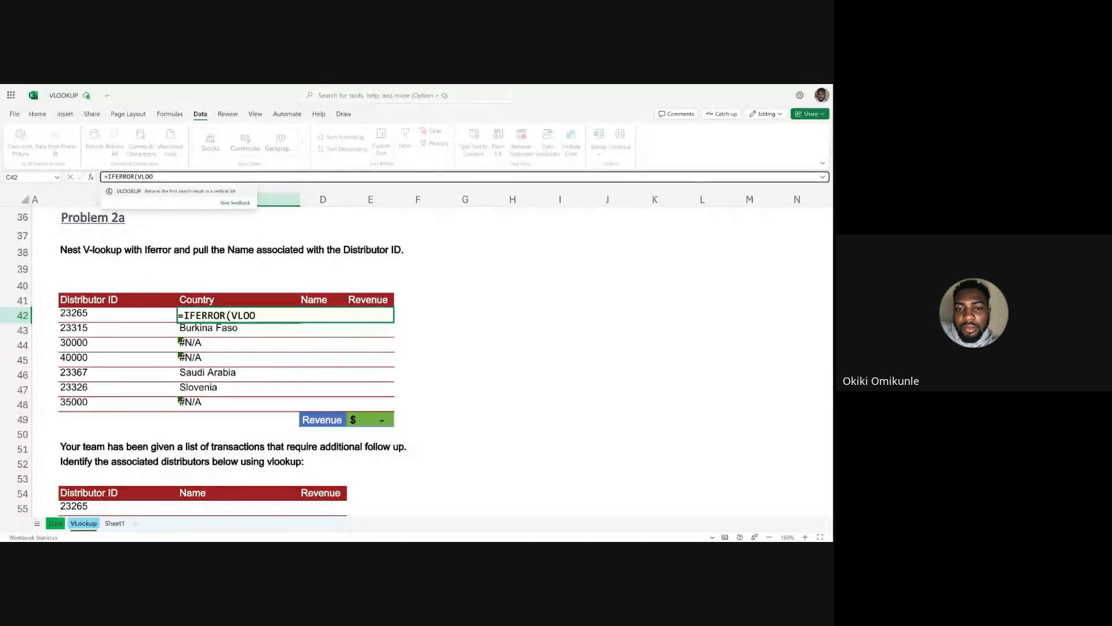
left_click(146, 193)
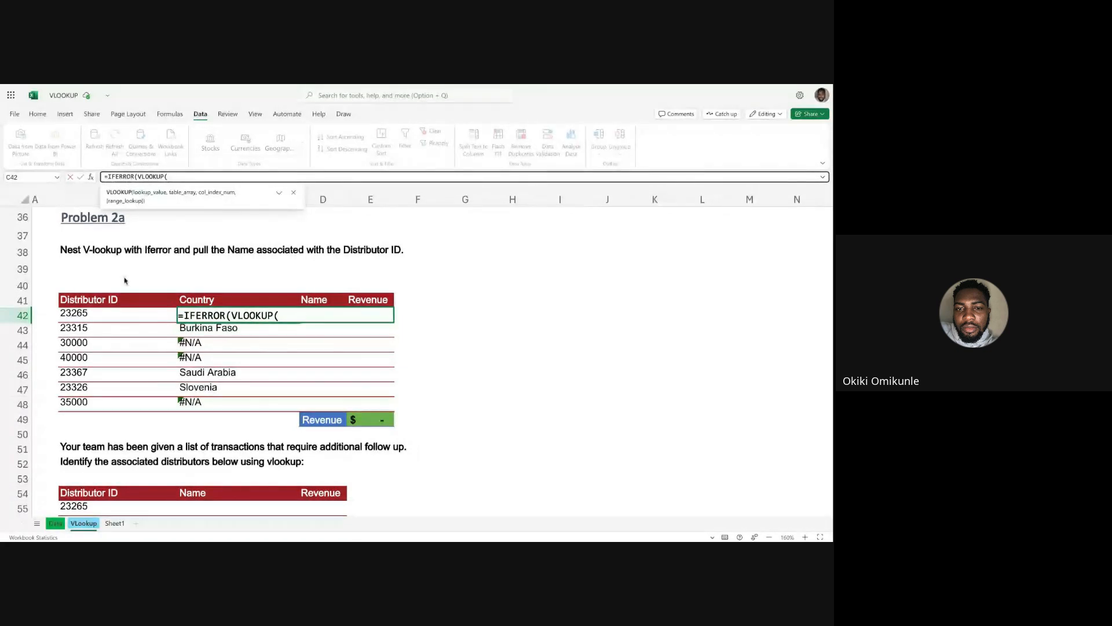
left_click(97, 316)
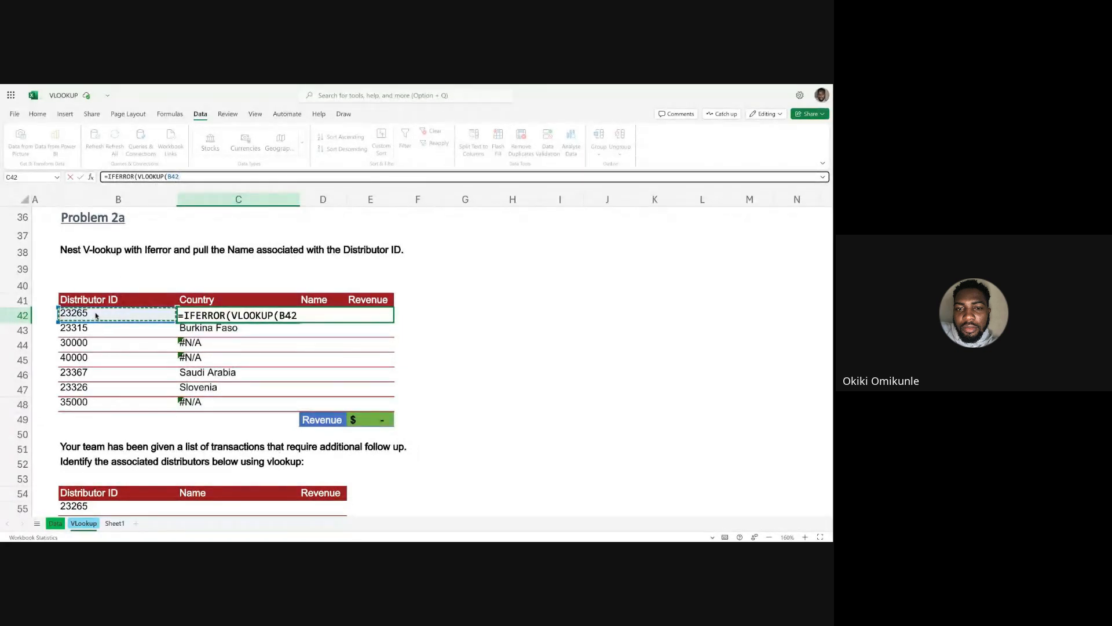
type(",")
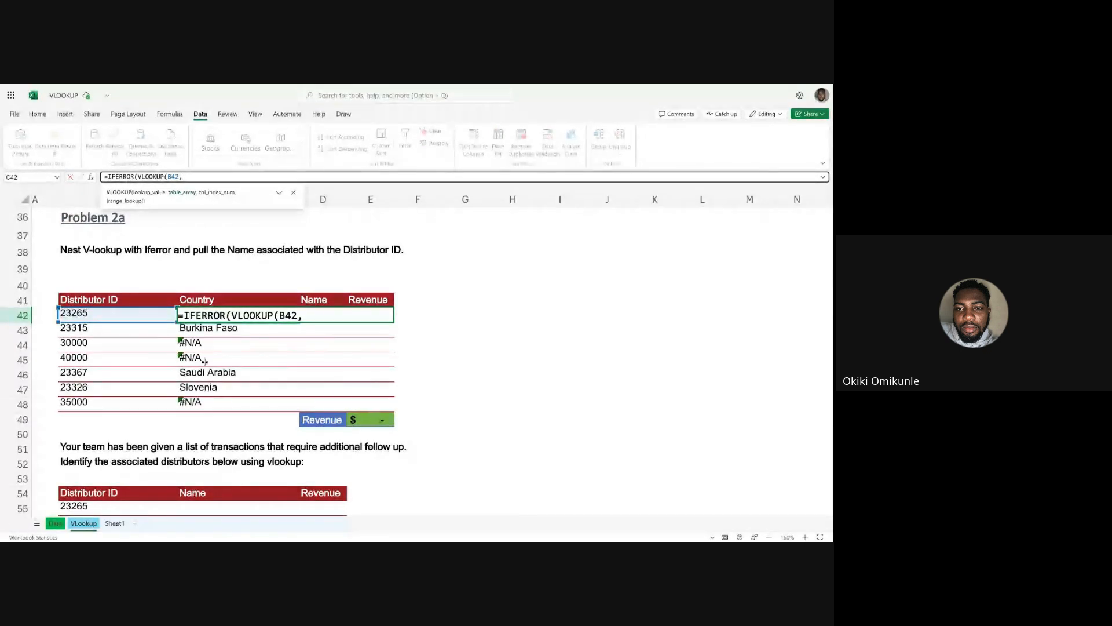
left_click(55, 523)
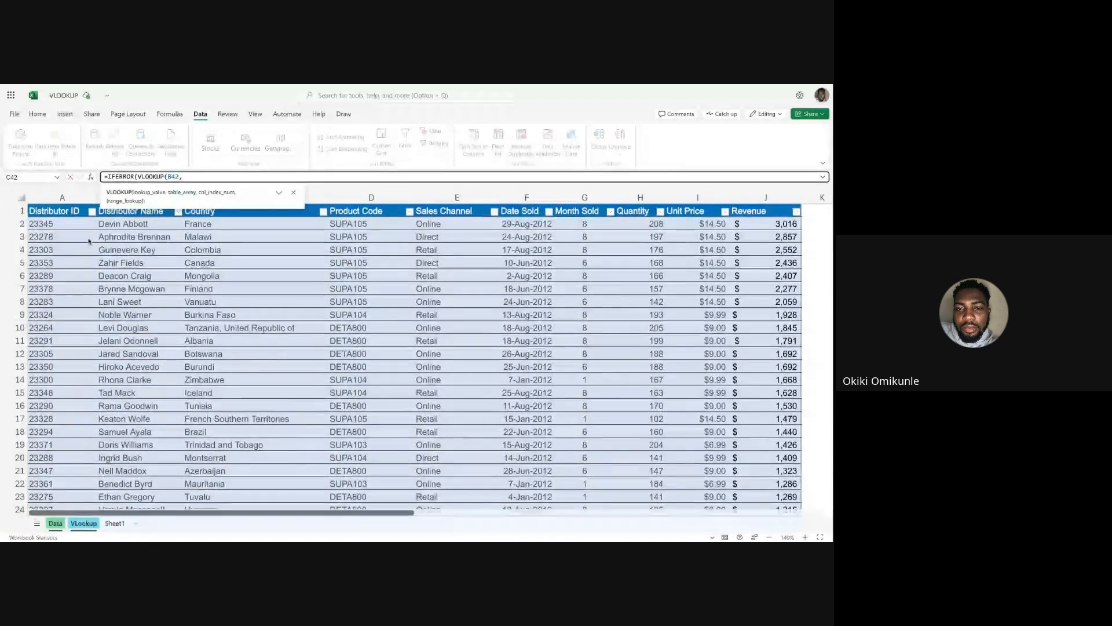
left_click_drag(62, 197, 749, 212)
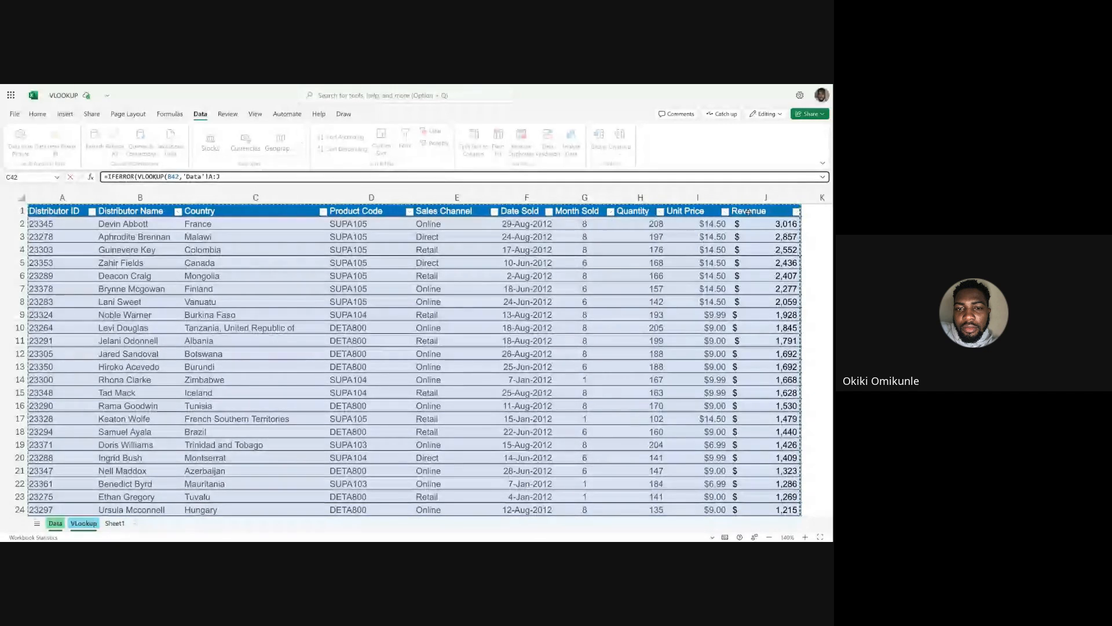
Finish the nested VLOOKUP with column index 3 and FALSE for exact match, and close its parenthesis.
type(",")
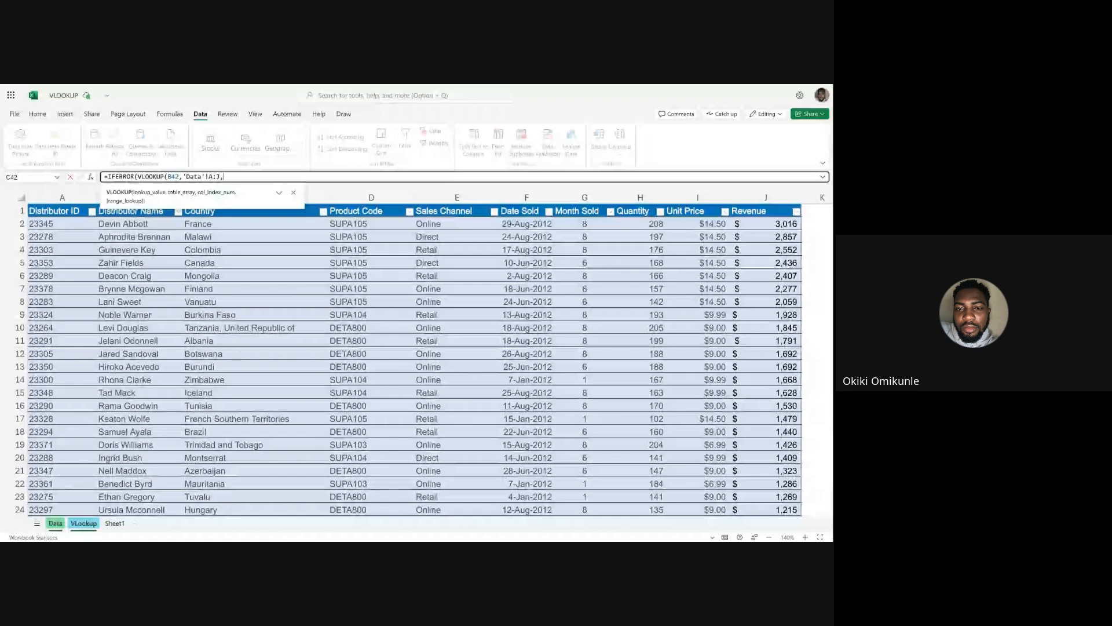
type("3,")
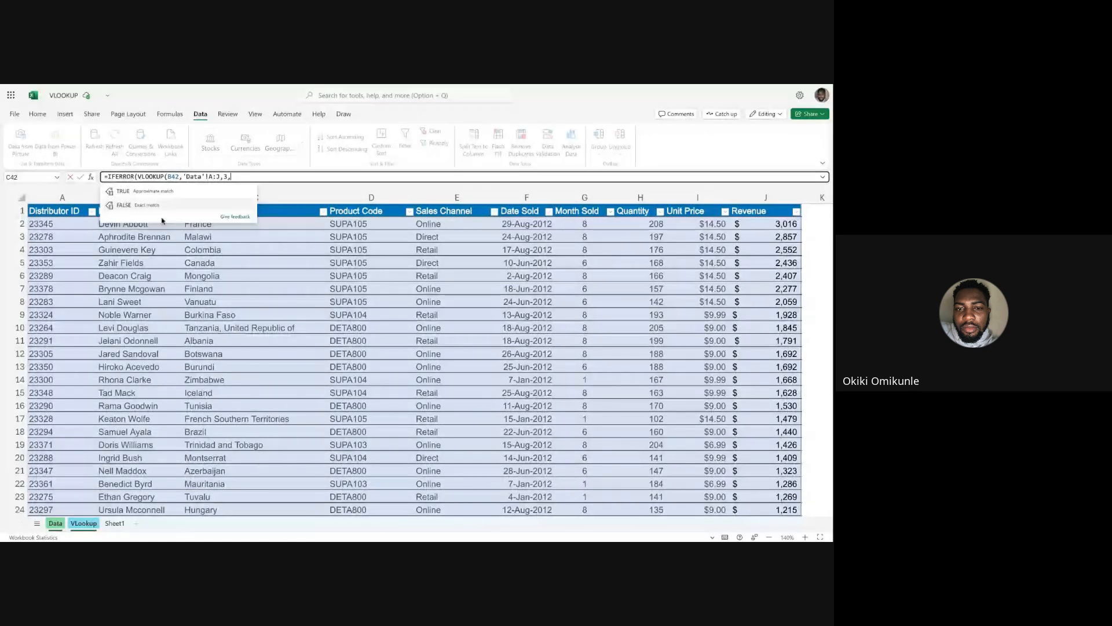
left_click(152, 206)
type(")")
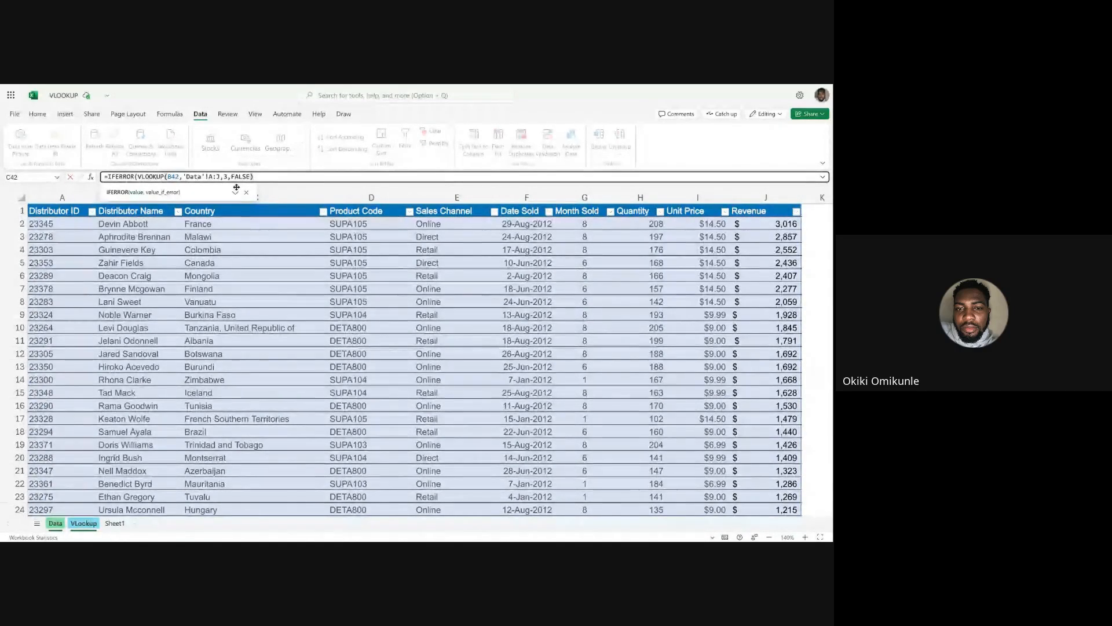
Add the IFERROR fallback text beginning with "No" and commit the C42 entry.
type(",")
type("\"")
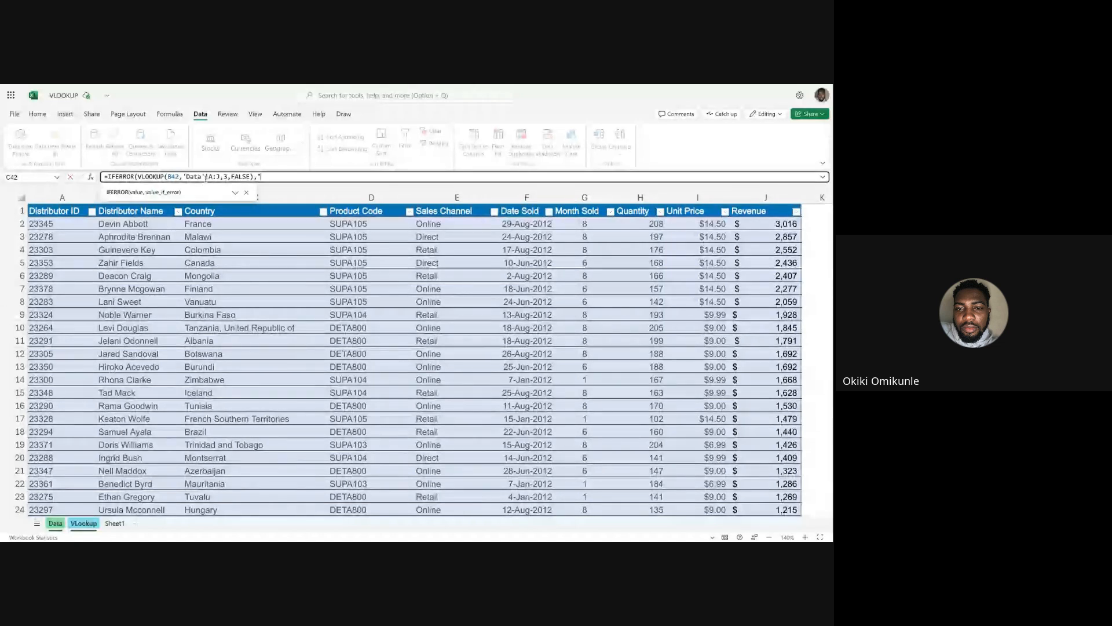
type("No")
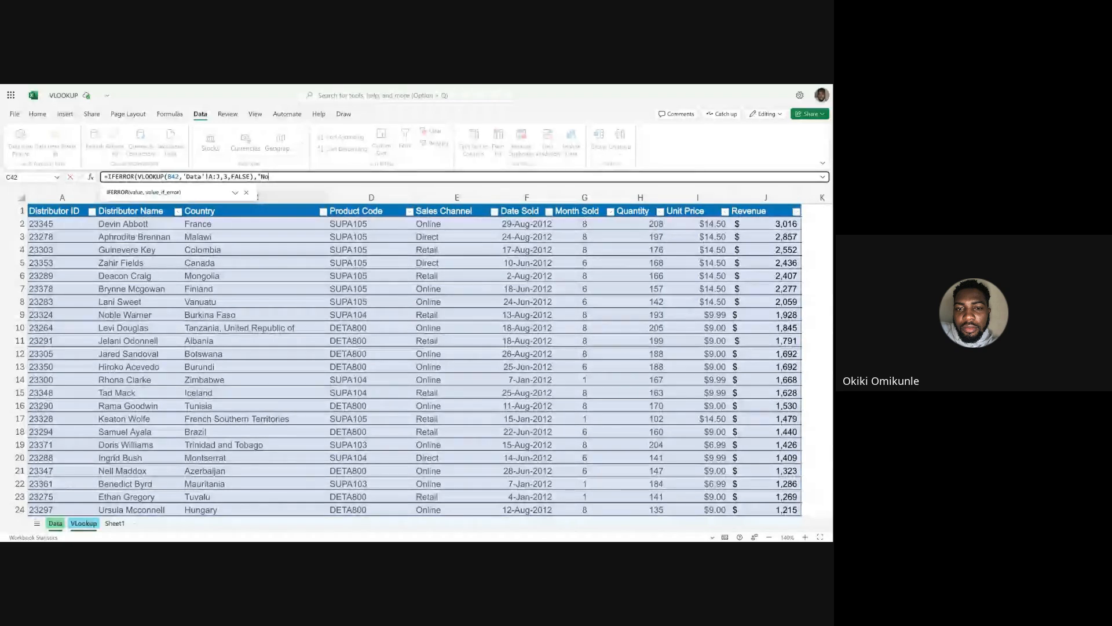
key("Return")
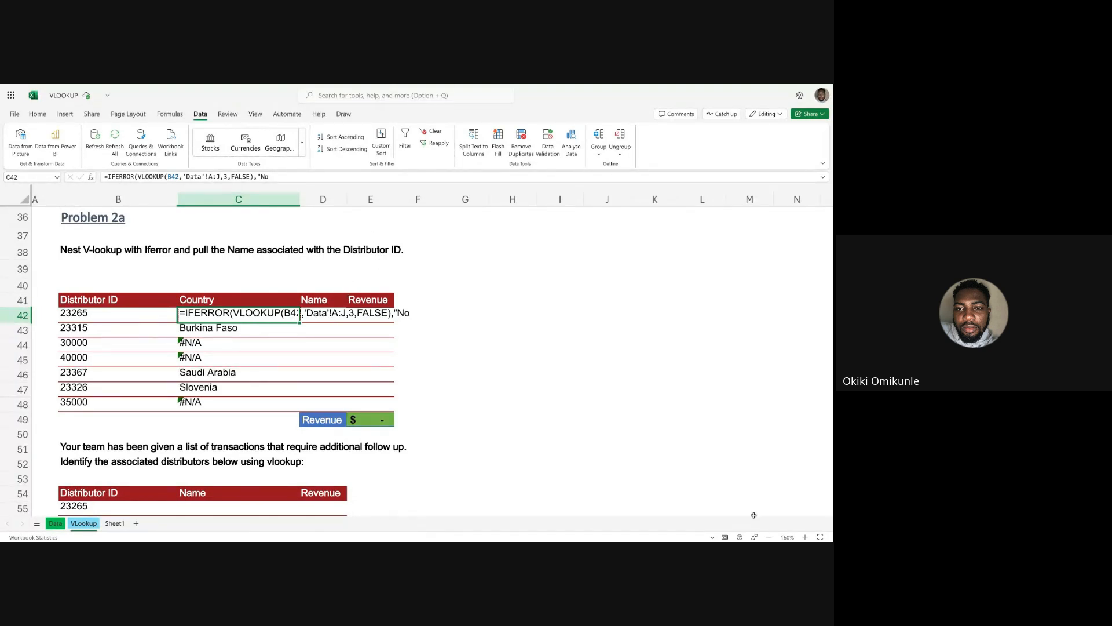
Complete the IFERROR fallback text in C42 as "No Info Available", close the parenthesis and commit the formula.
left_click(805, 537)
left_click(805, 538)
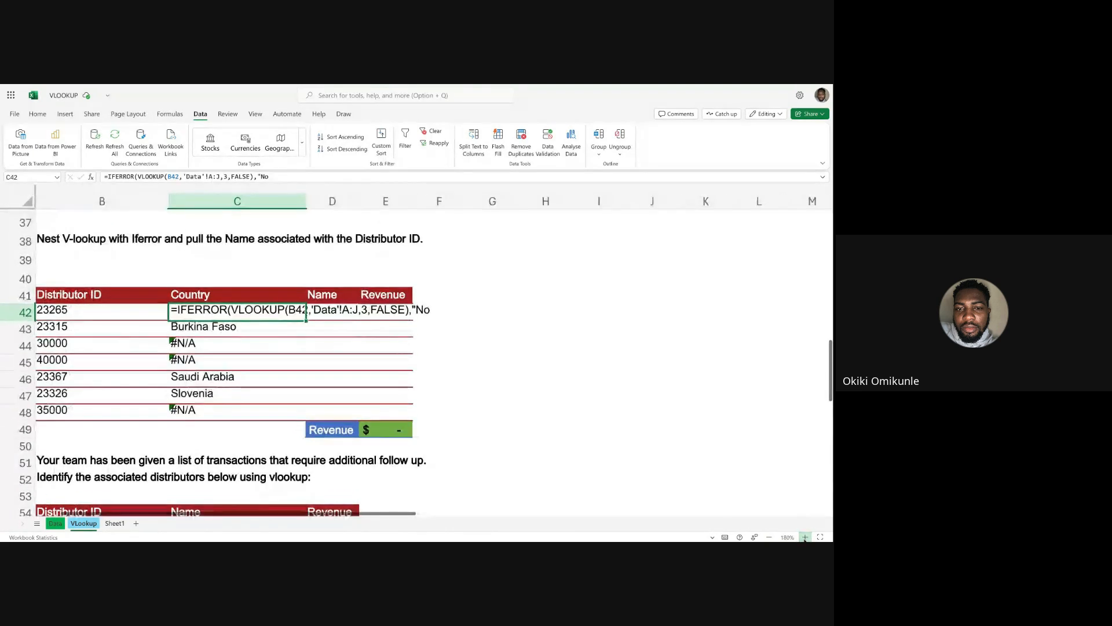
left_click(805, 537)
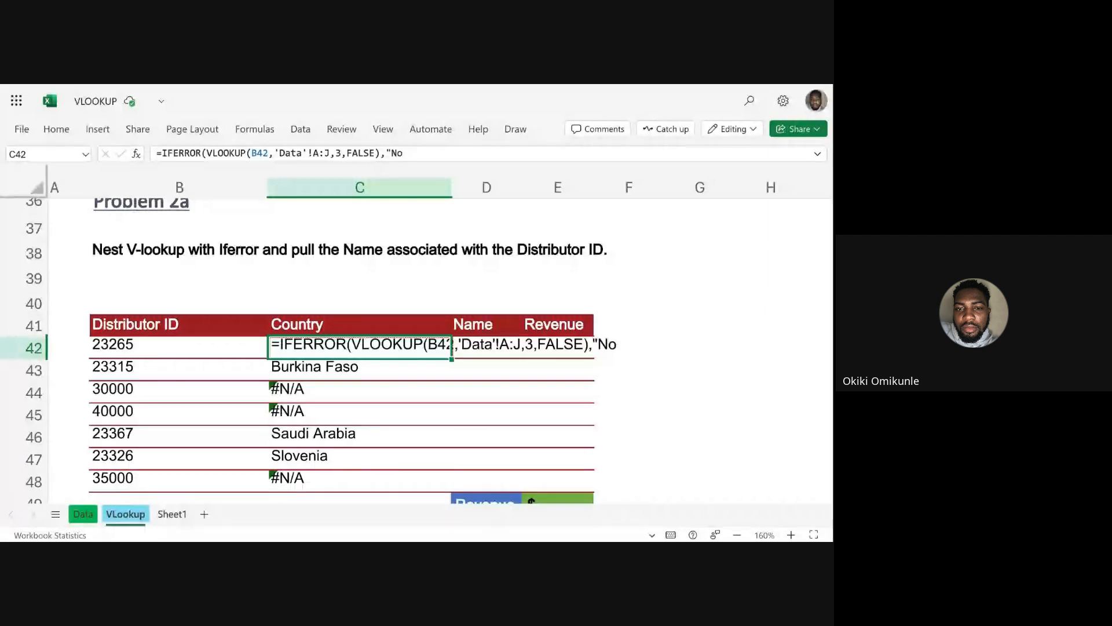
type("Info Available.")
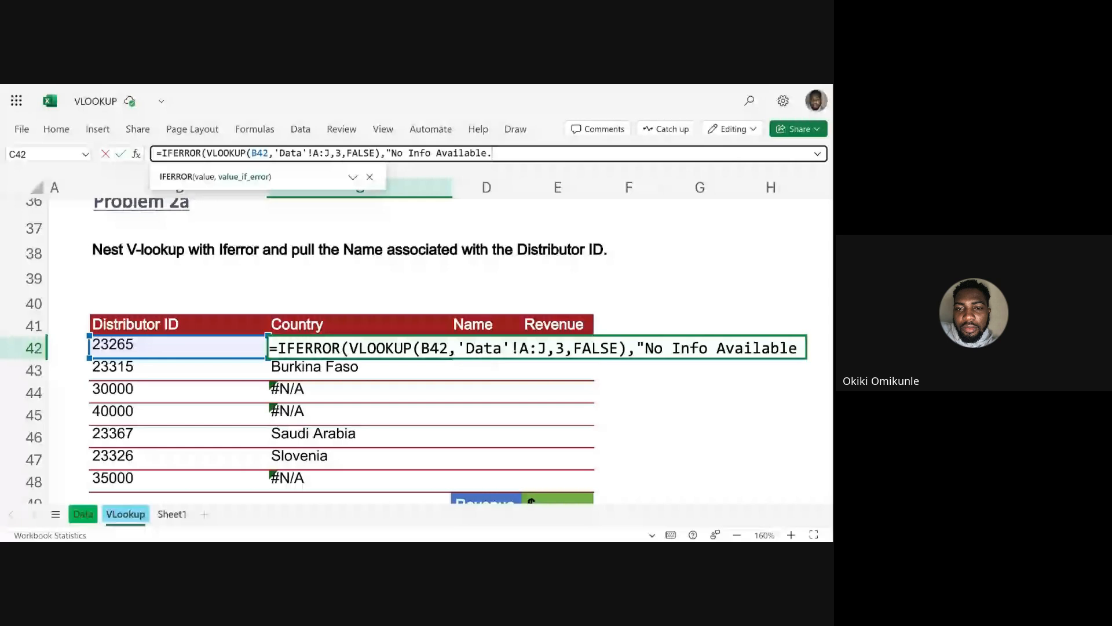
key("BackSpace")
type("\"")
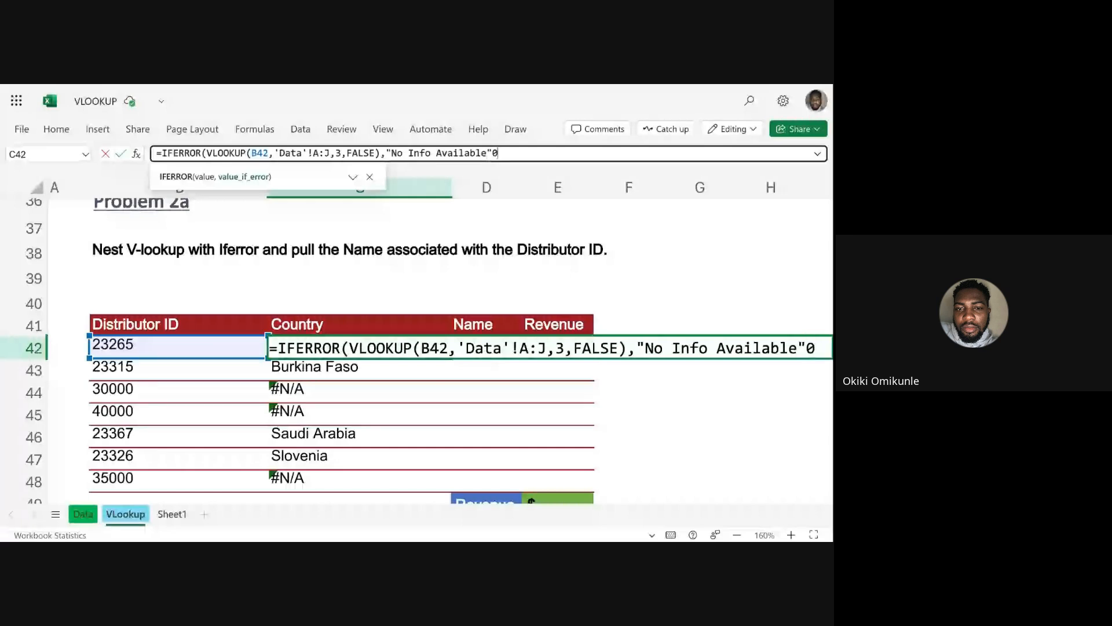
type(")")
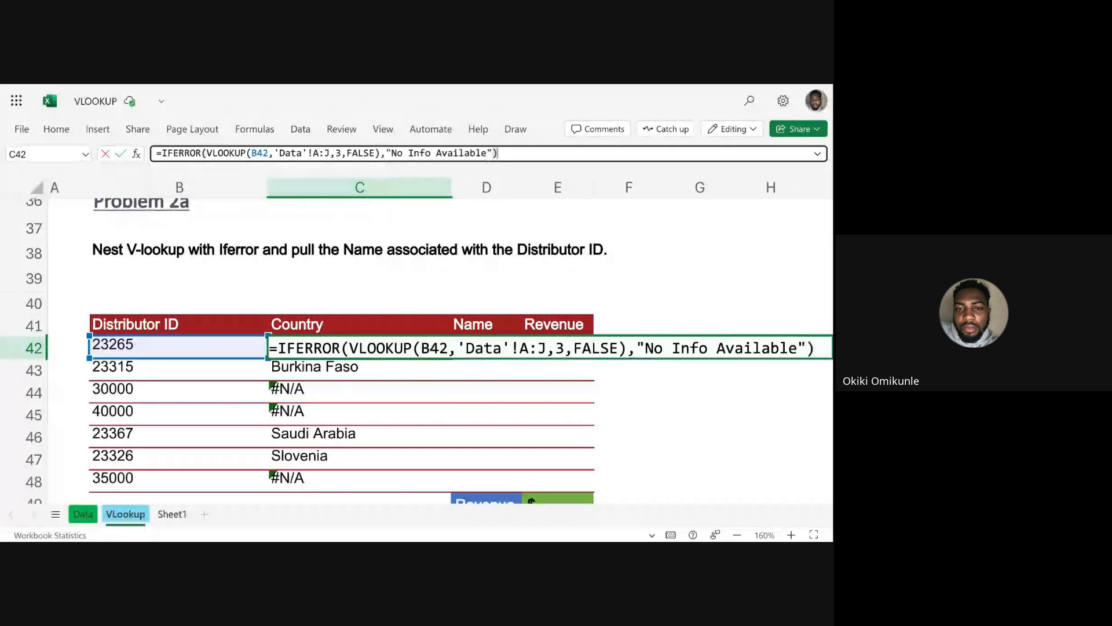
key("Return")
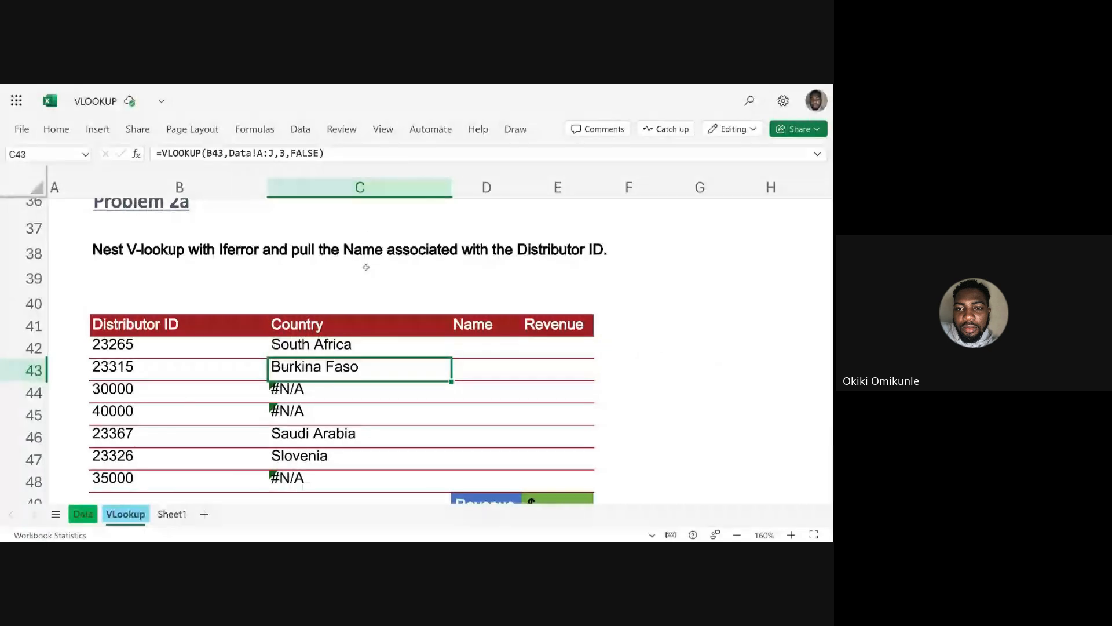
Check the fallback text in the C42 formula and fill the formula down the Country column to C48.
left_click(350, 345)
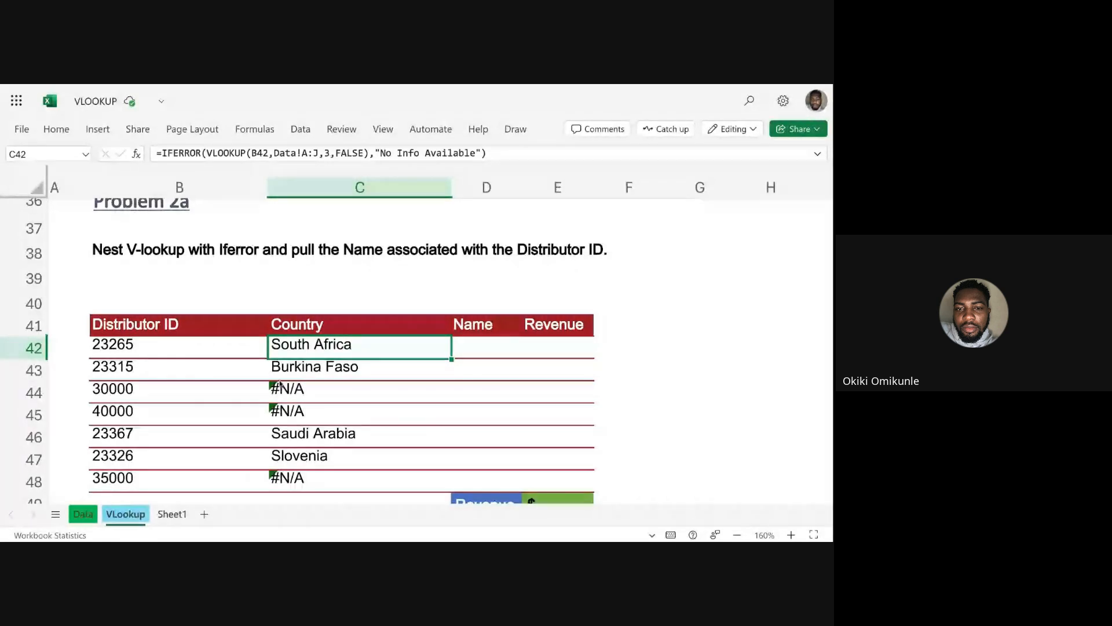
left_click(381, 153)
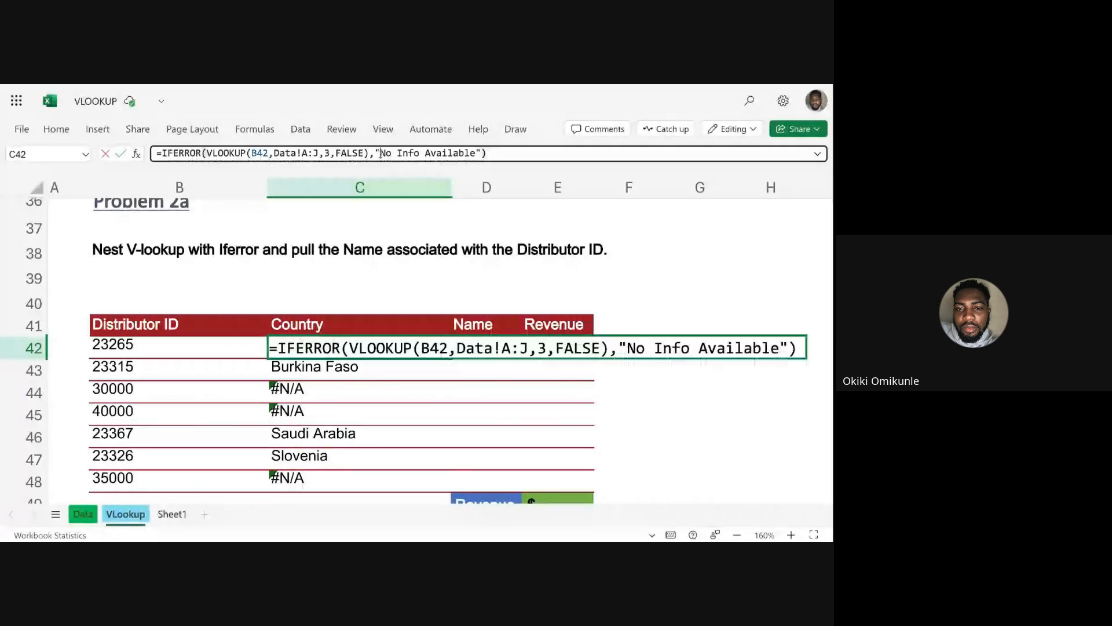
left_click_drag(380, 153, 475, 153)
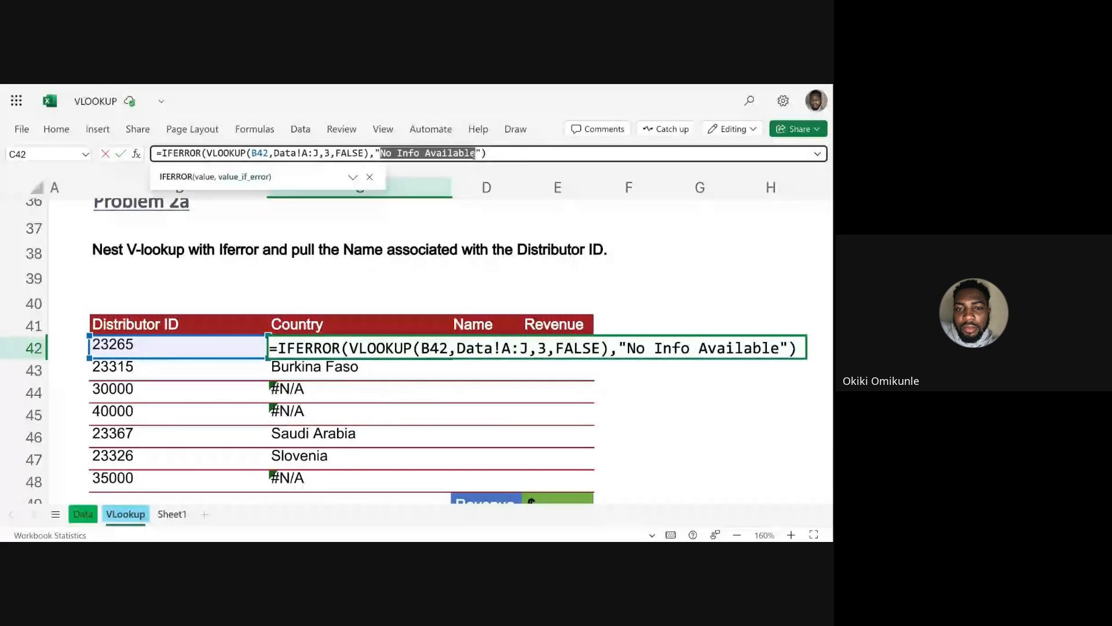
key("Escape")
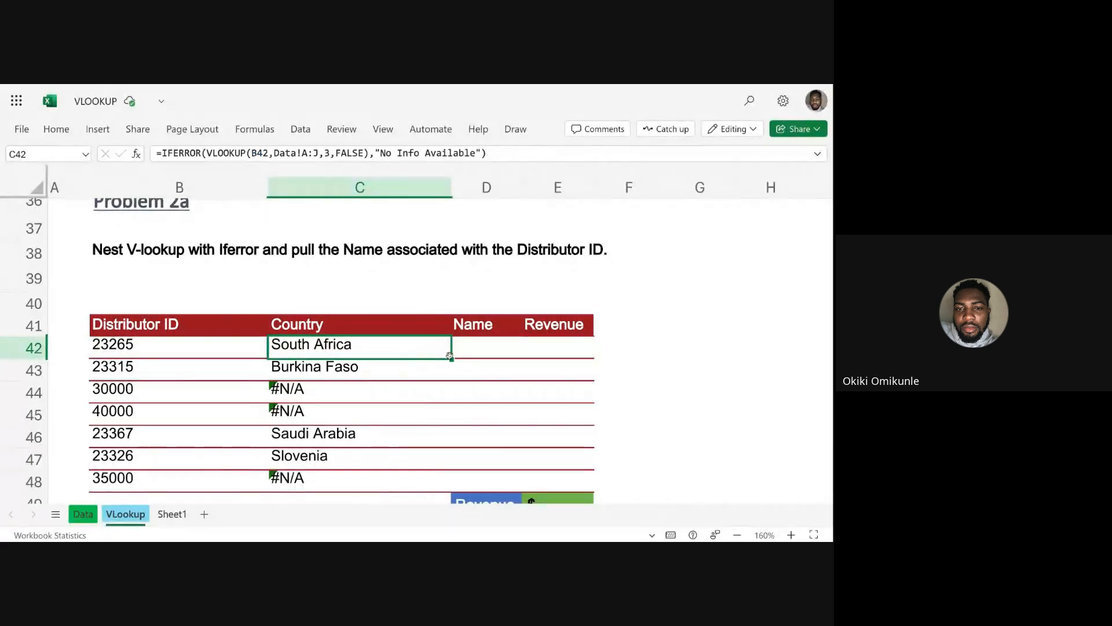
double_click(452, 359)
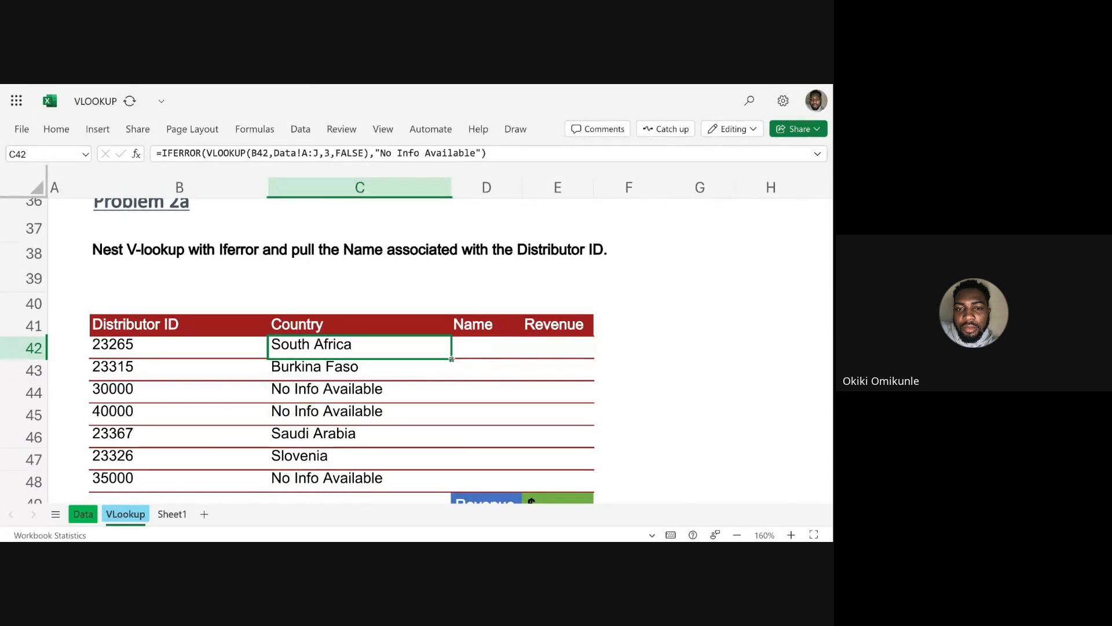
Examine the IFERROR formulas in C44 and C45, including the nested VLOOKUP and the fallback text in C45.
left_click(284, 396)
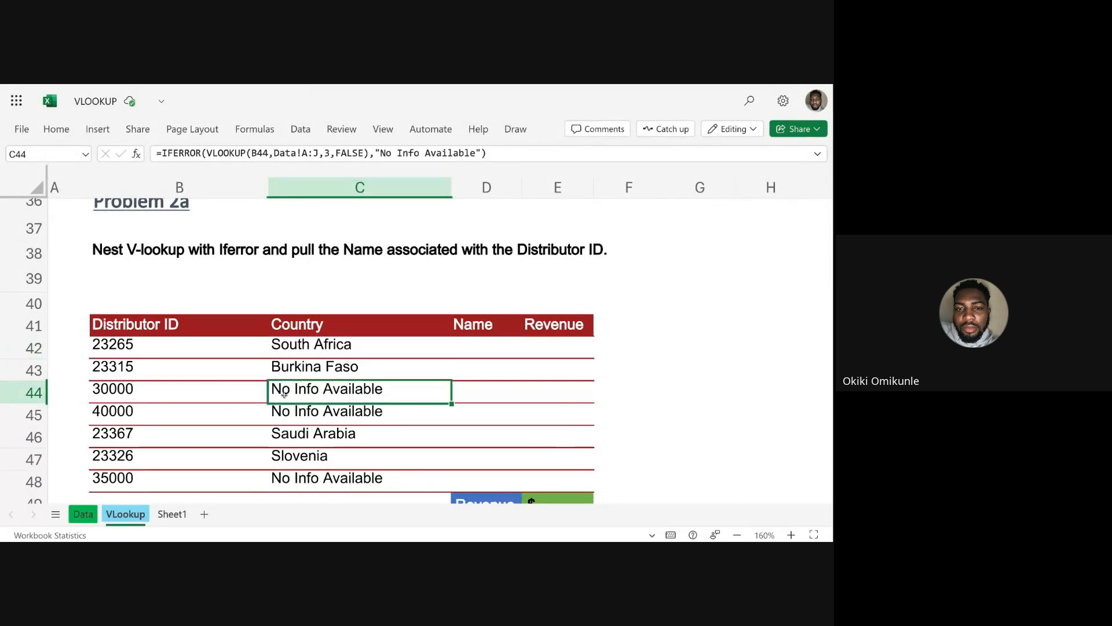
left_click(289, 413)
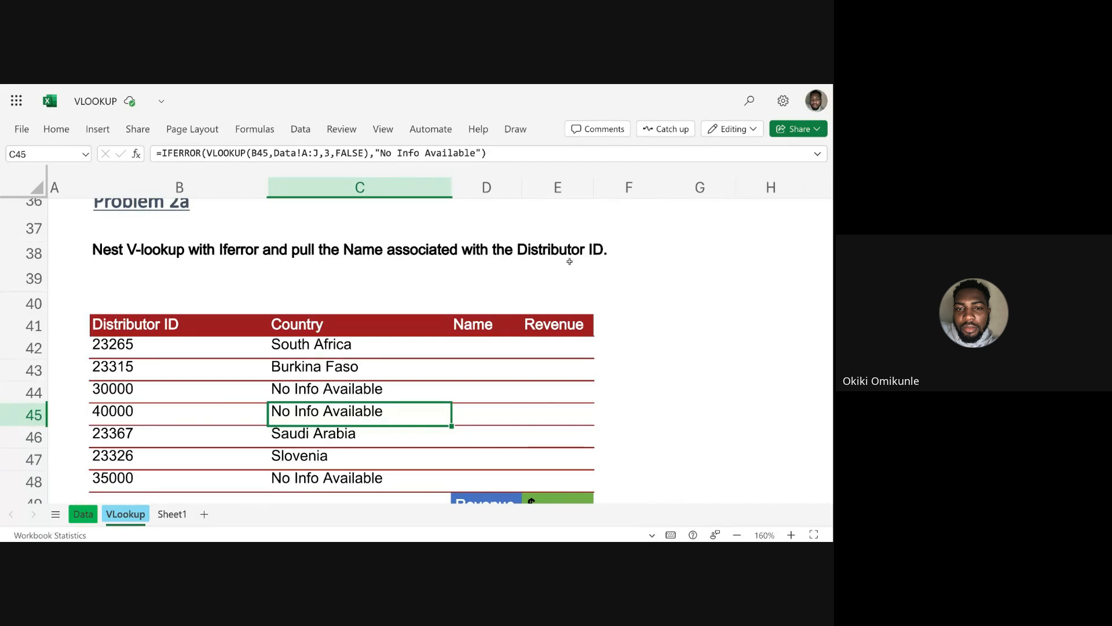
left_click(205, 153)
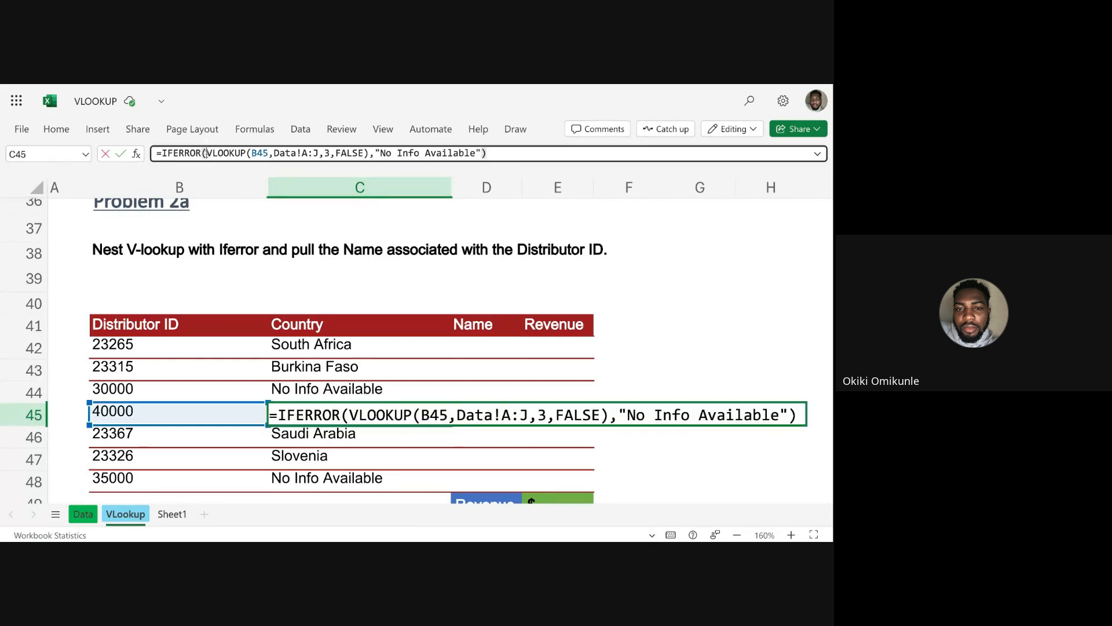
left_click_drag(205, 153, 370, 155)
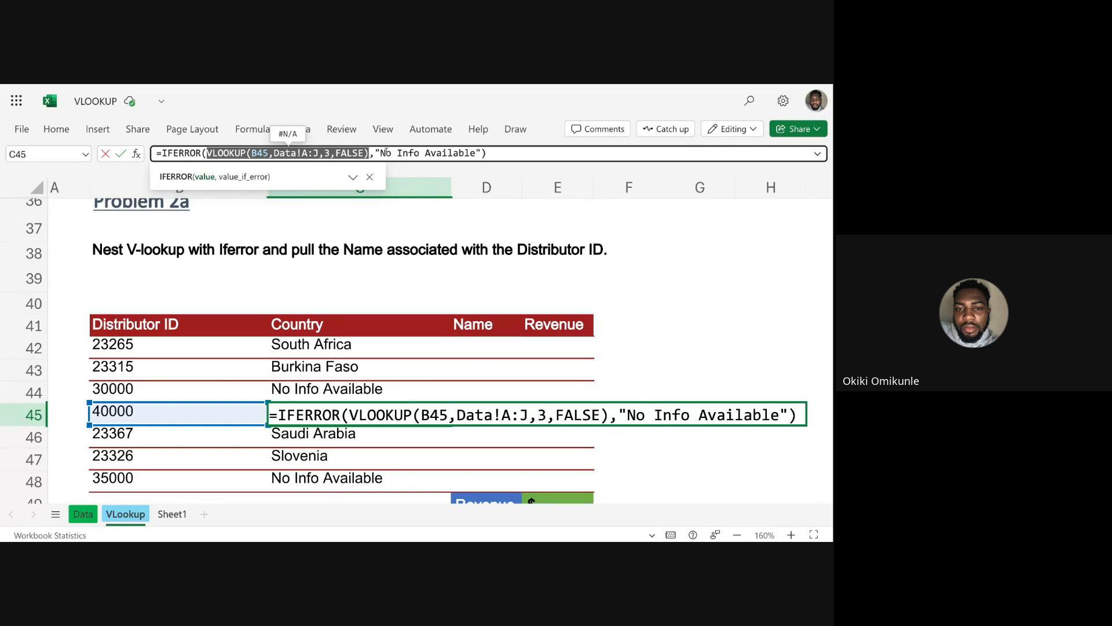
left_click_drag(202, 153, 154, 153)
left_click_drag(374, 153, 486, 153)
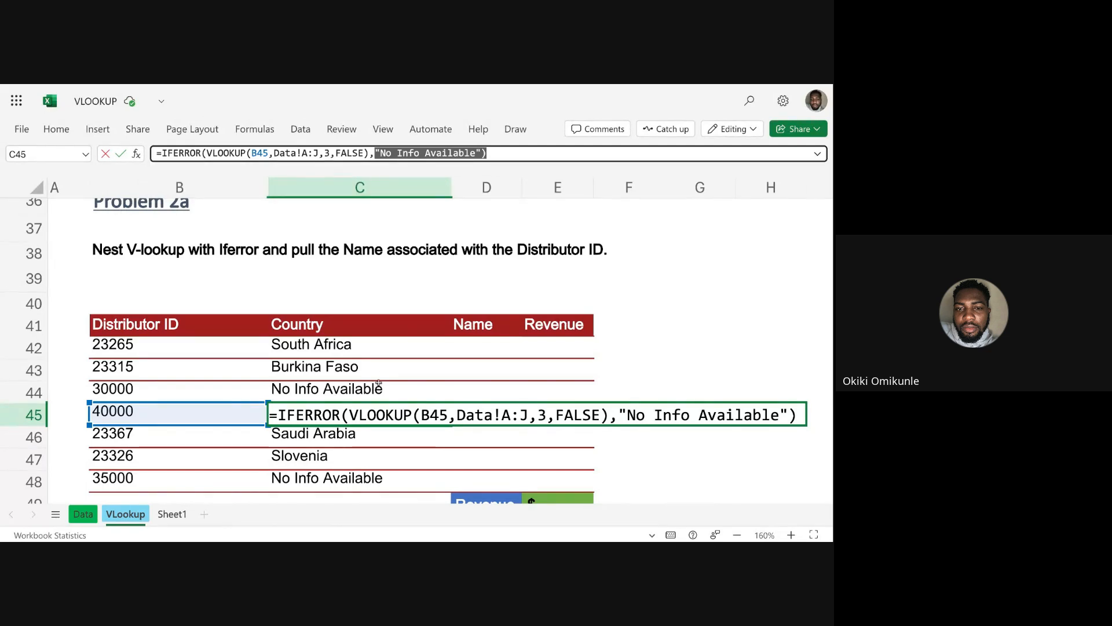
left_click(389, 352)
key("Escape")
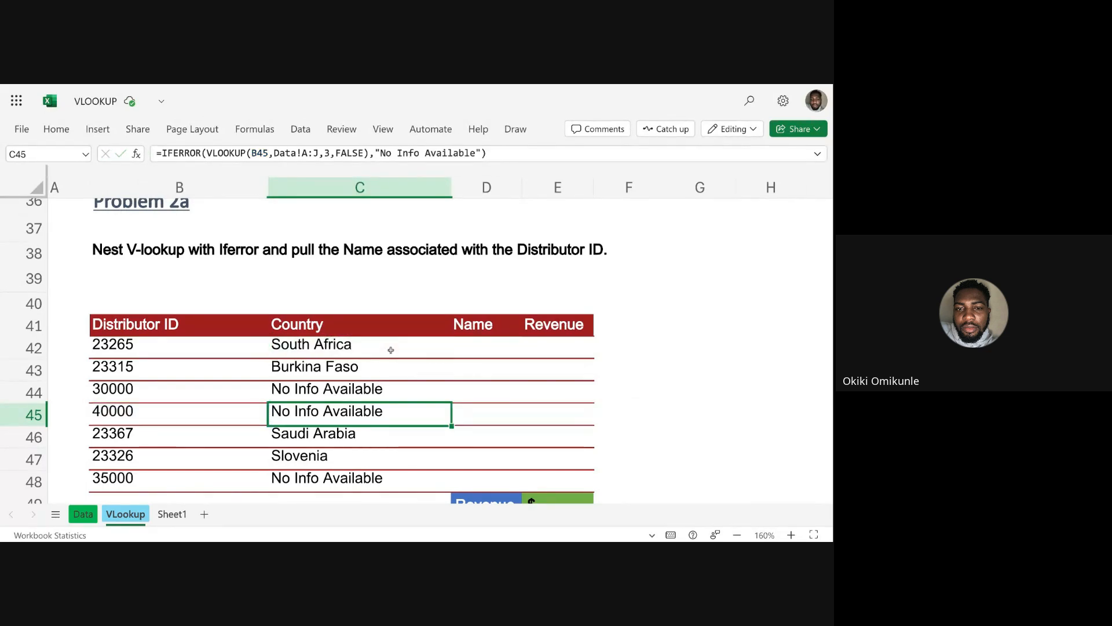
Try to copy the C42 formula across into D42 and compare its references with the original.
left_click(473, 346)
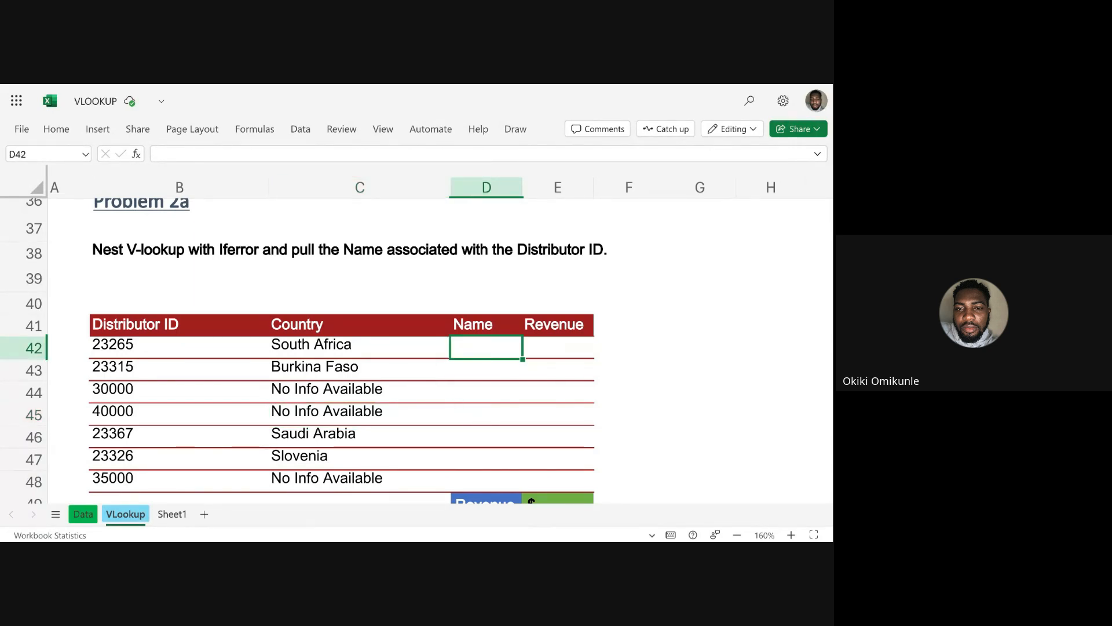
left_click(380, 351)
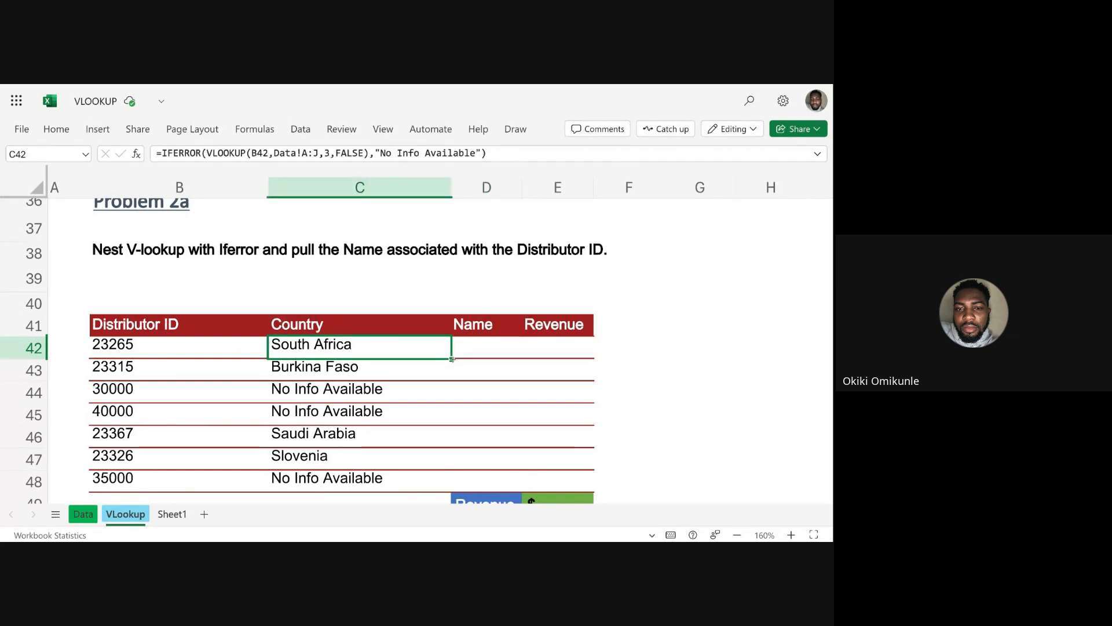
left_click_drag(452, 359, 476, 352)
left_click(477, 351)
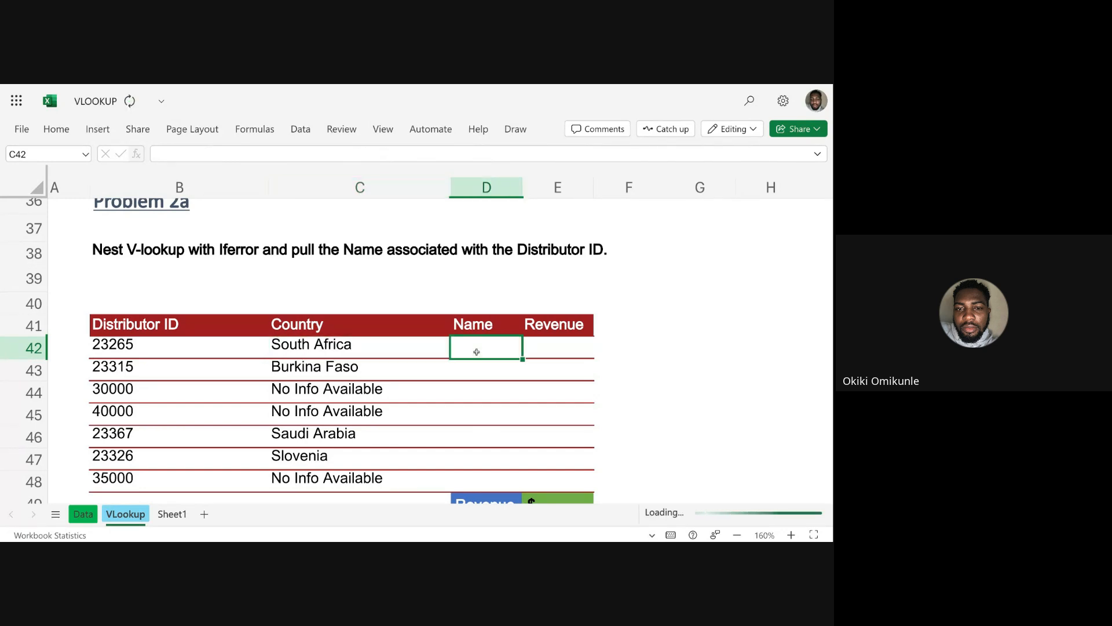
left_click(392, 348)
left_click(477, 360)
left_click(471, 339)
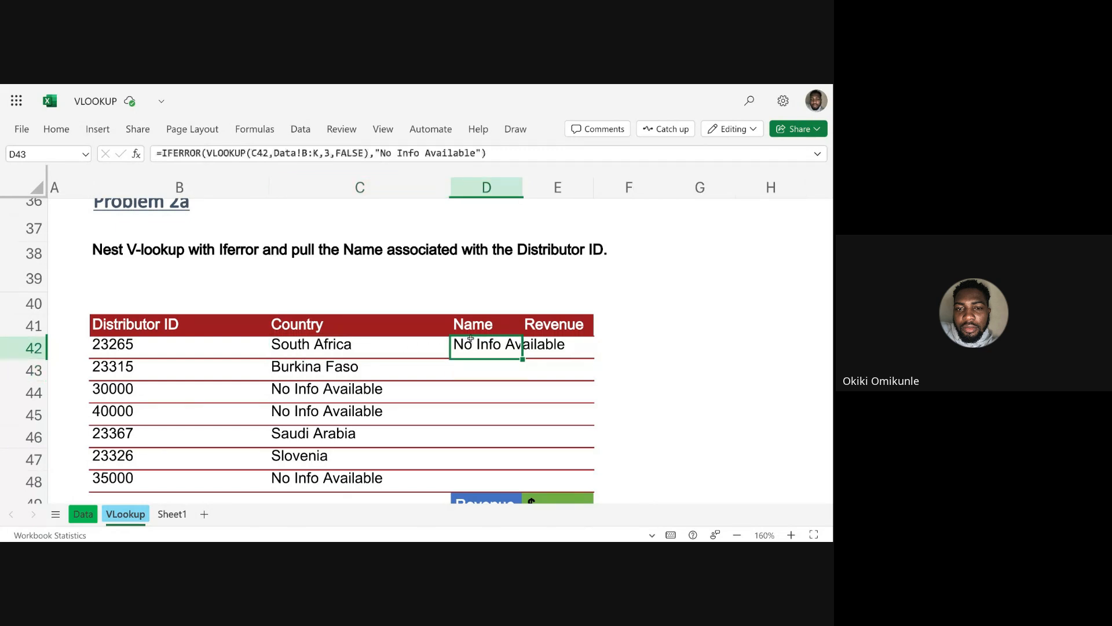
left_click(118, 347)
left_click(344, 355)
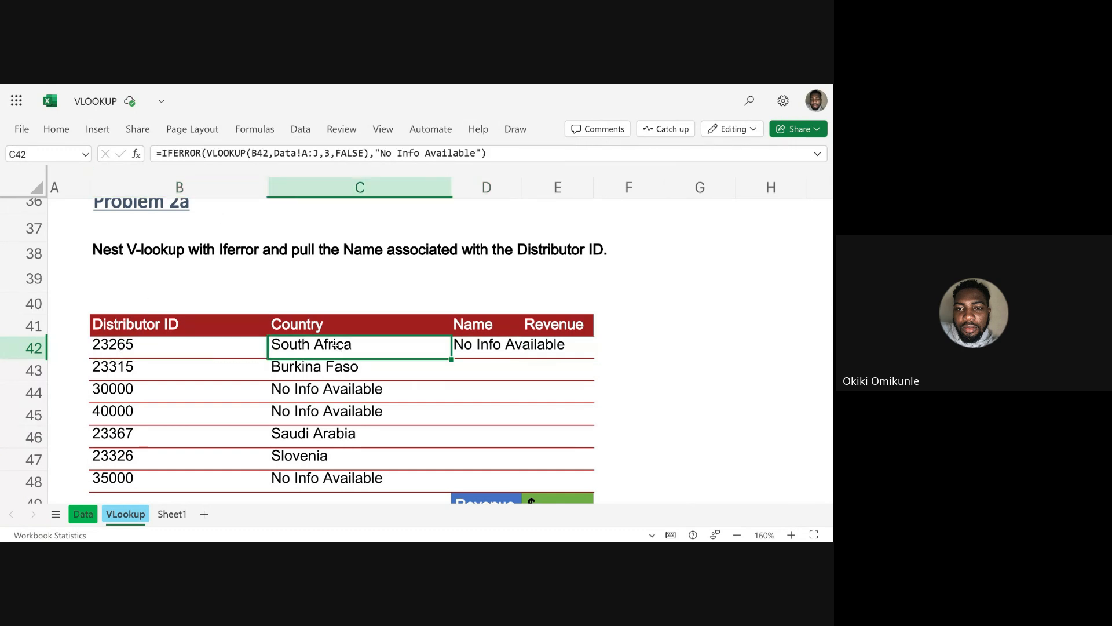
Anchor the lookup value's column as $B42 in the C42 formula and refill the Country column down to C48.
left_click(257, 153)
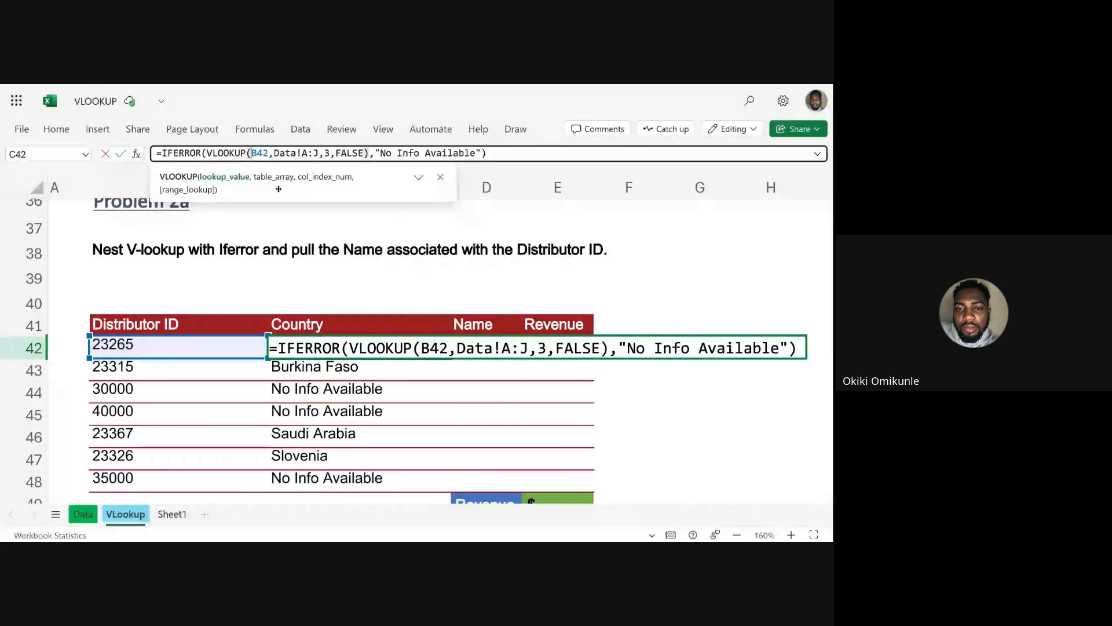
type("$")
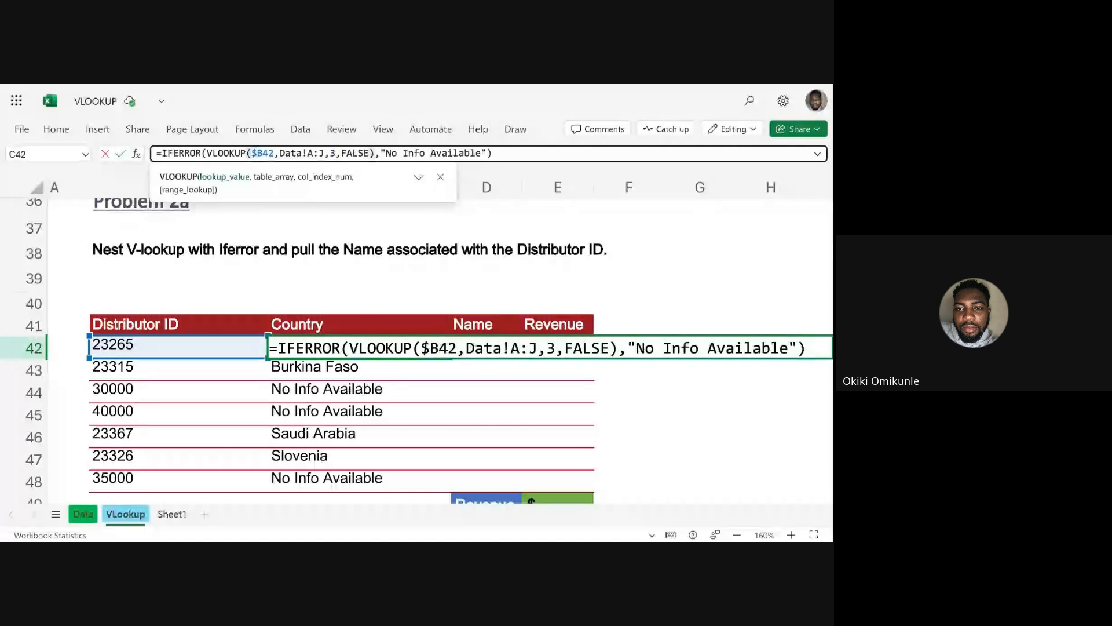
key("Return")
key("Up")
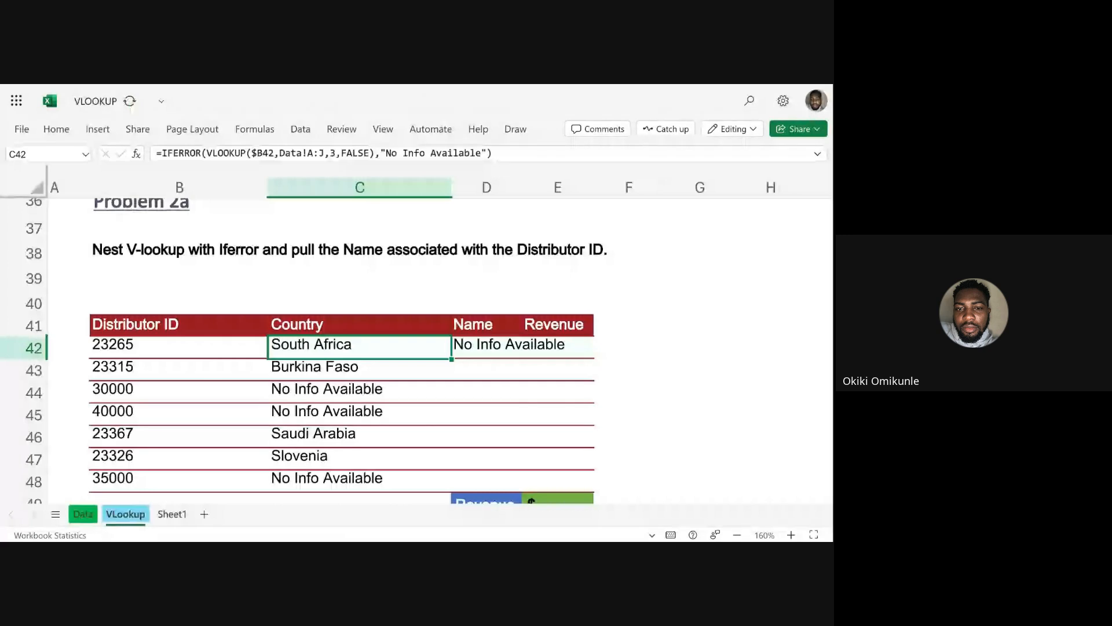
double_click(452, 359)
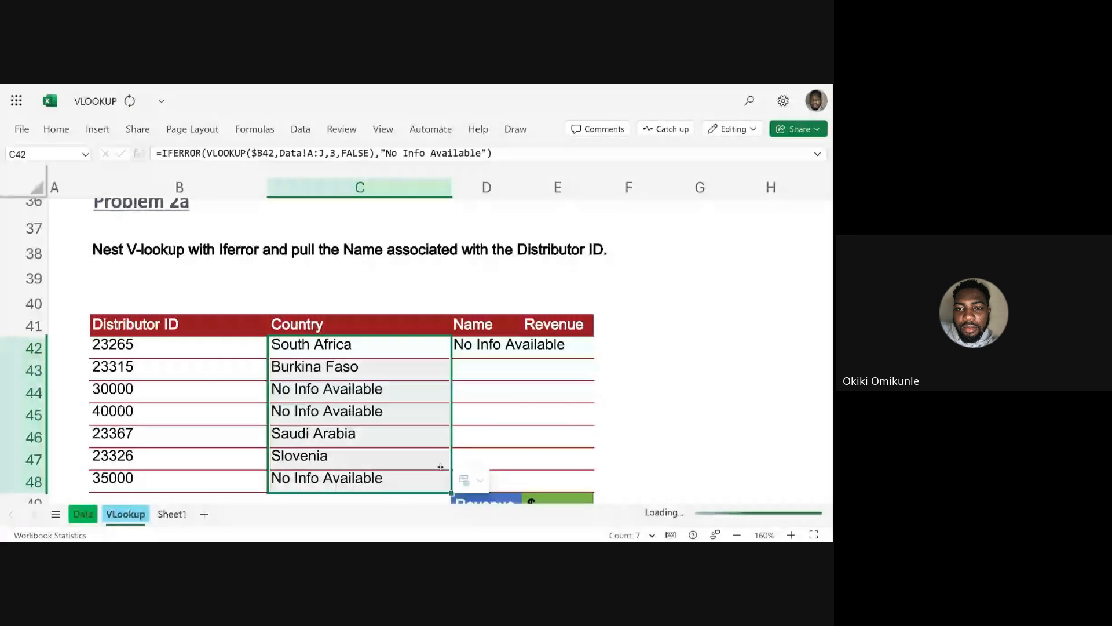
Try to fill the C42 formula across to D42:E42, and clear the copies from both cells.
left_click(436, 350)
left_click_drag(451, 359, 533, 360)
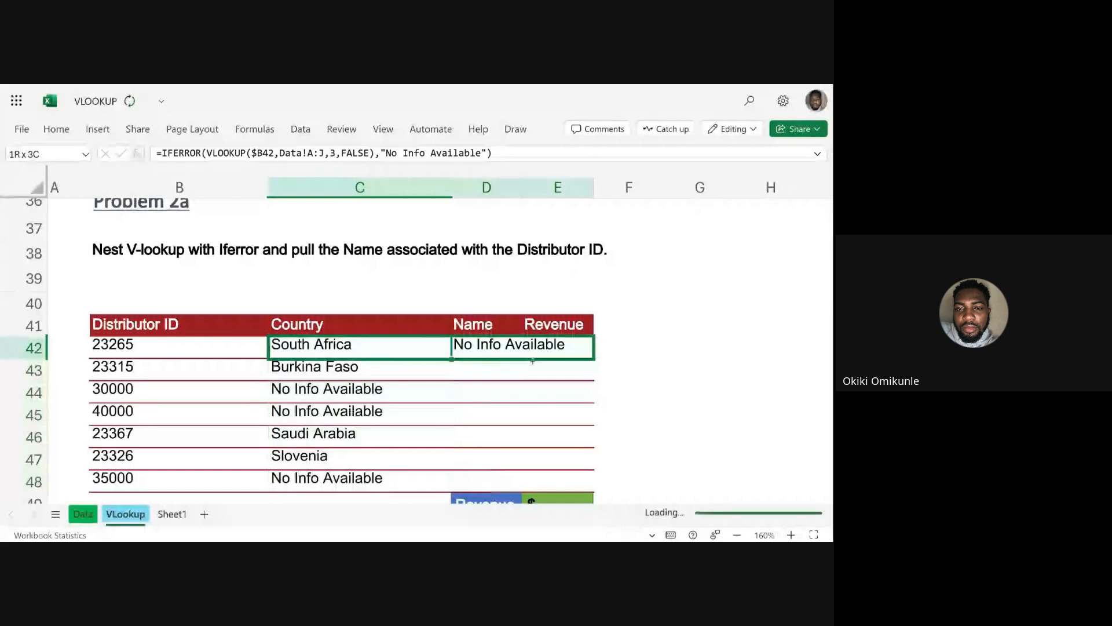
left_click(510, 349)
key("Delete")
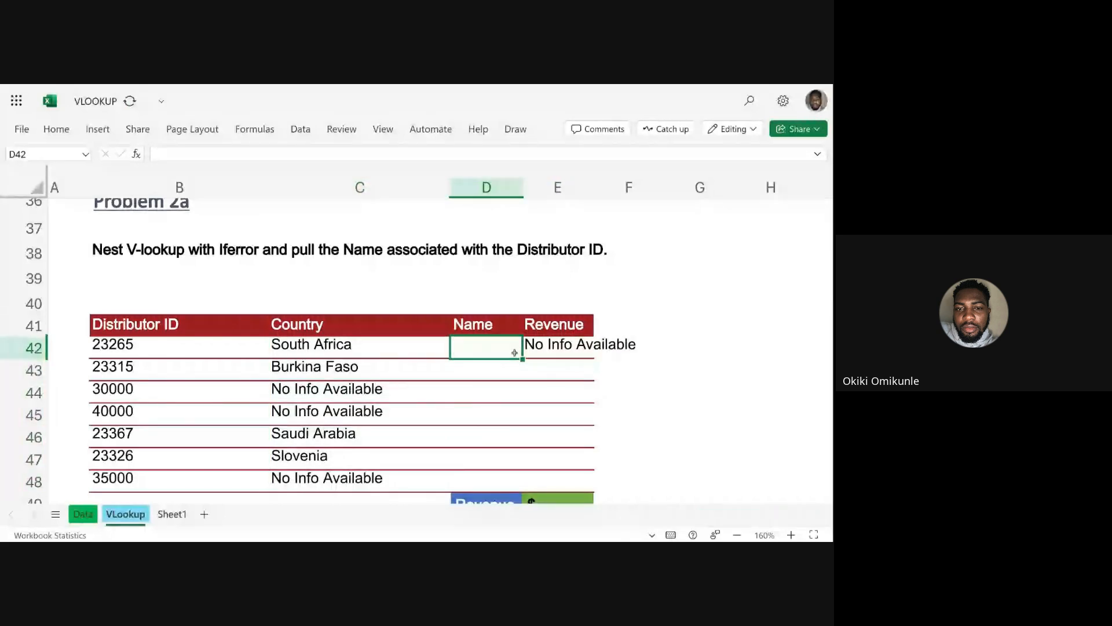
key("Right")
key("Delete")
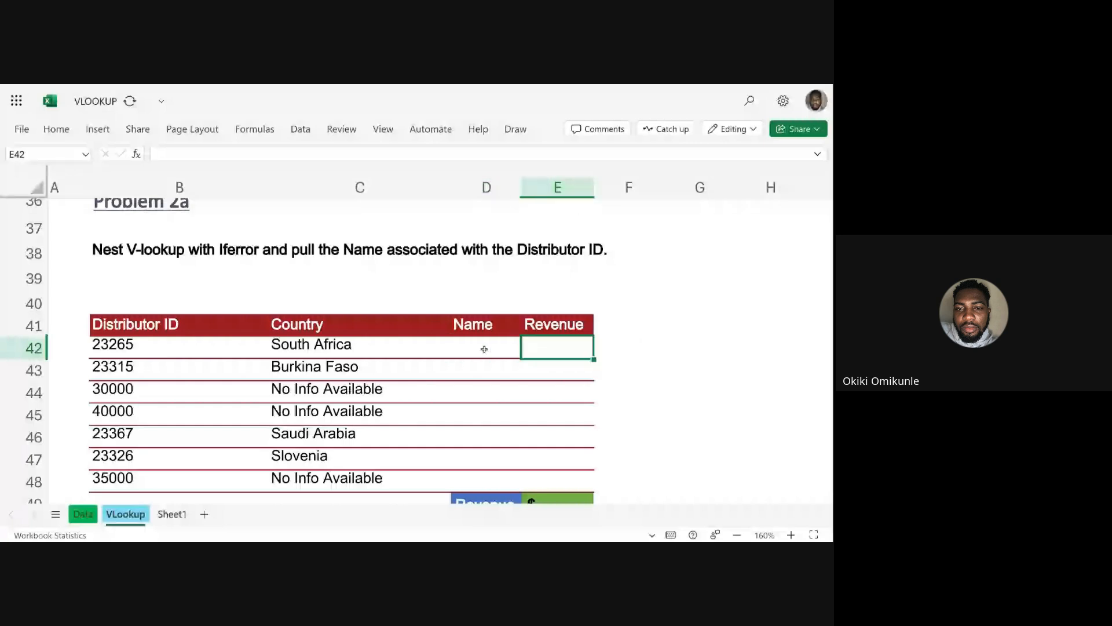
Start an IFERROR formula in D42 with a nested VLOOKUP that uses the distributor ID in B42 as lookup value.
left_click(484, 349)
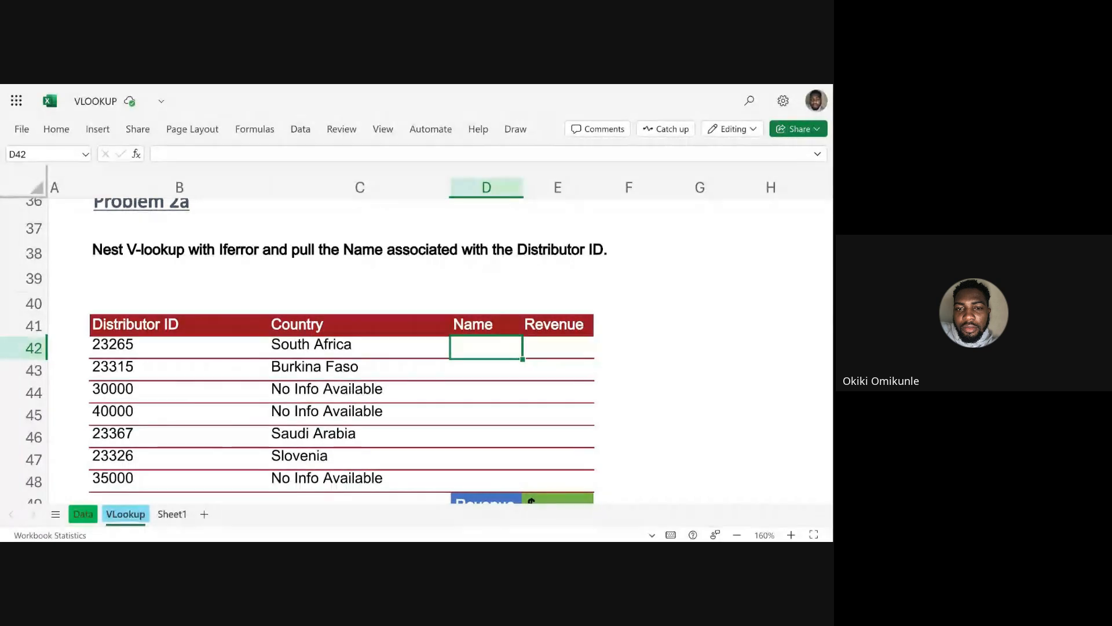
type("=if")
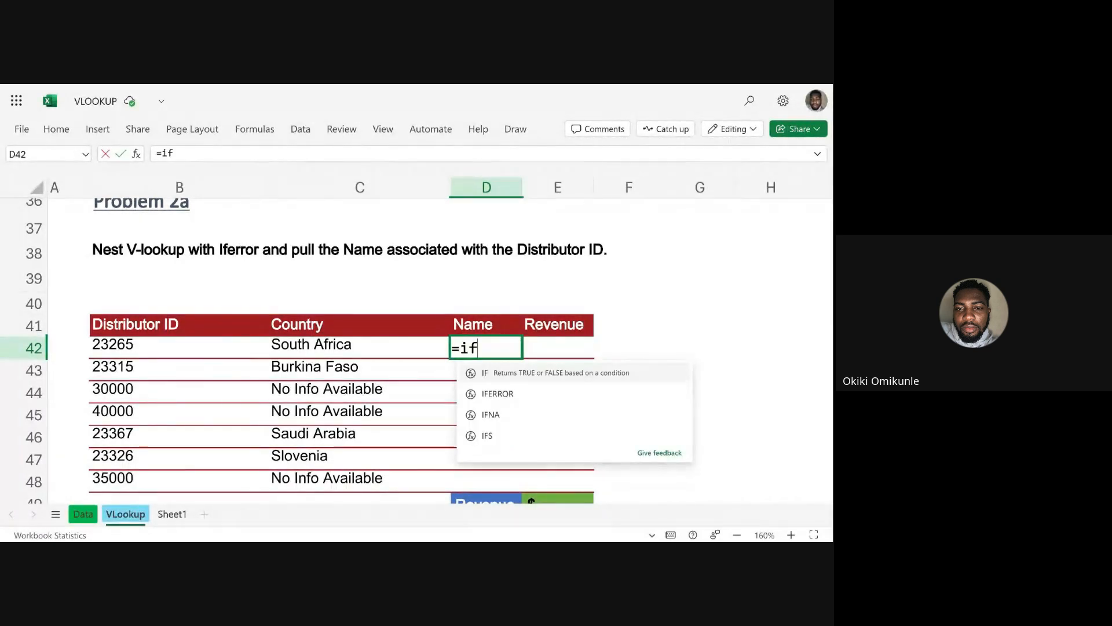
key("BackSpace")
key("BackSpace")
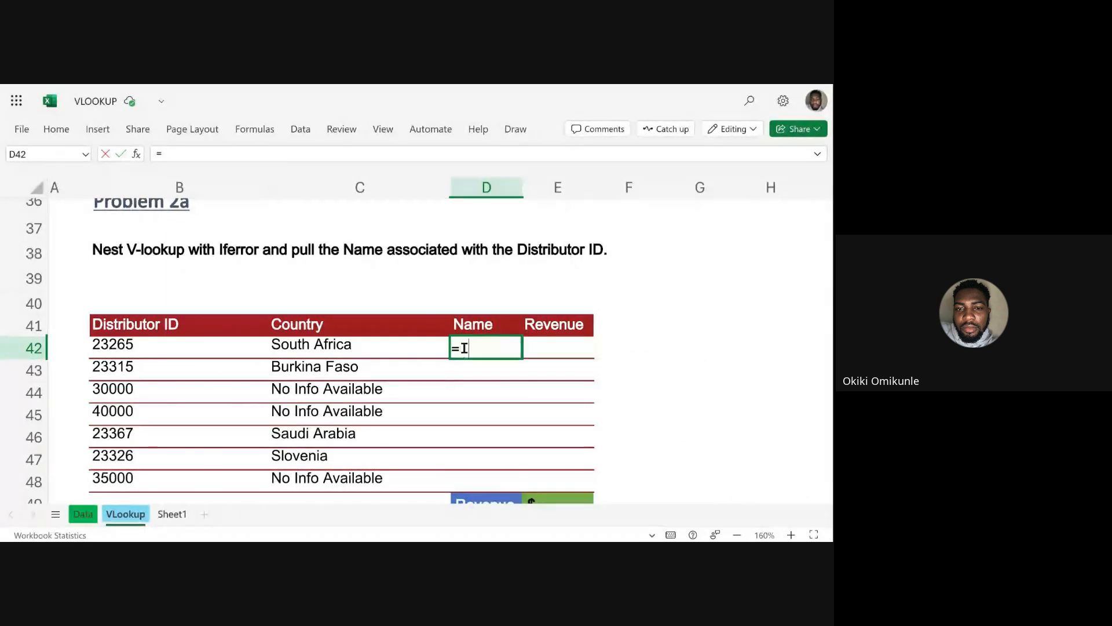
type("IFERROR")
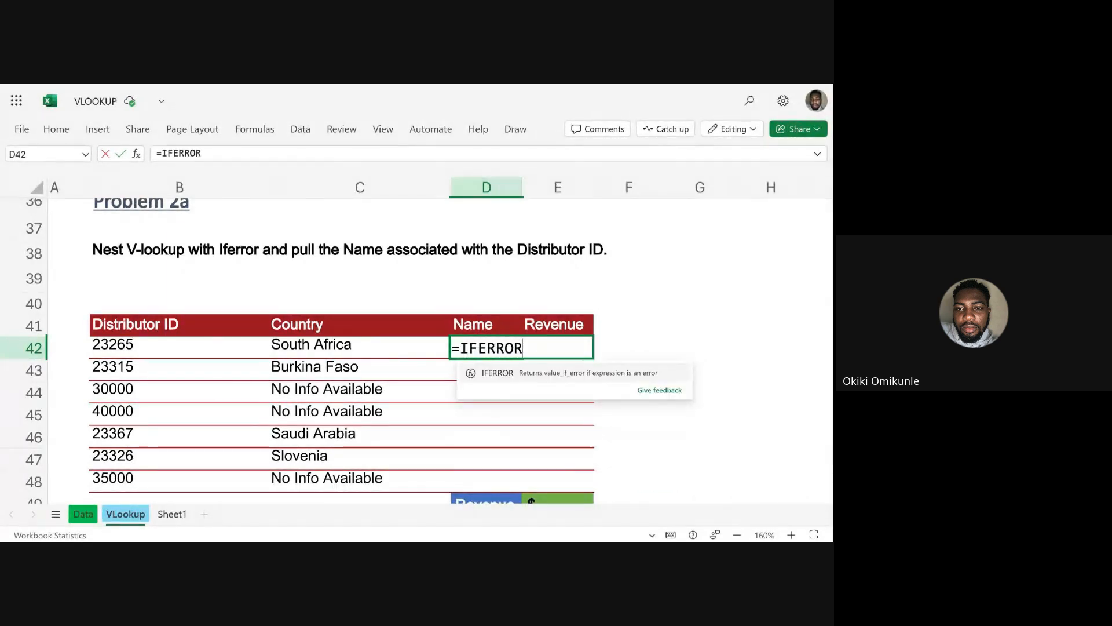
type("(")
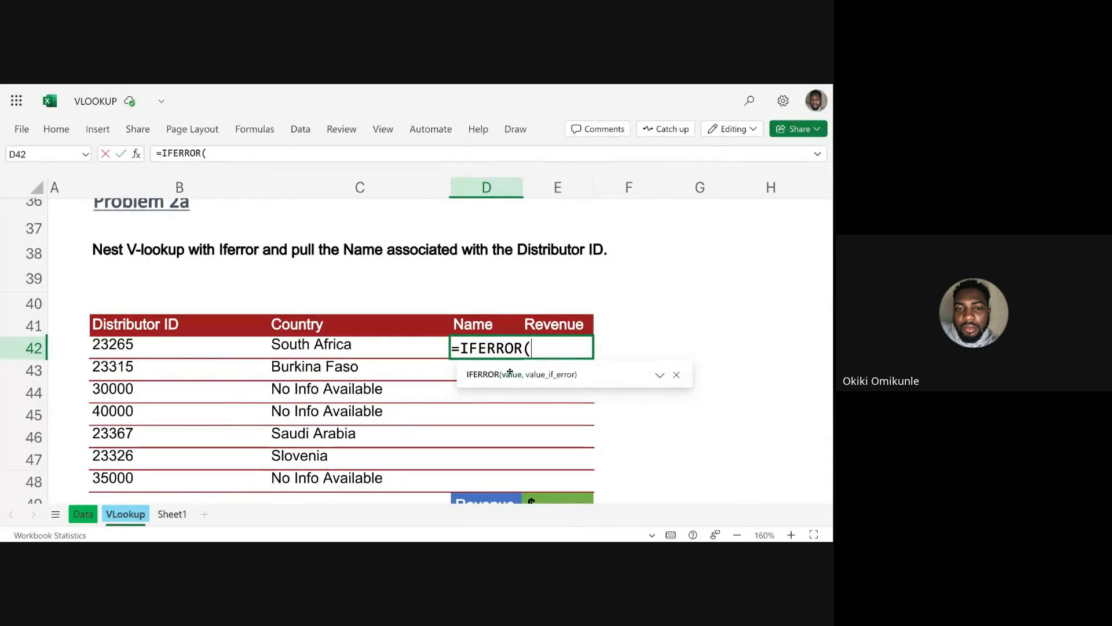
type("VLOO")
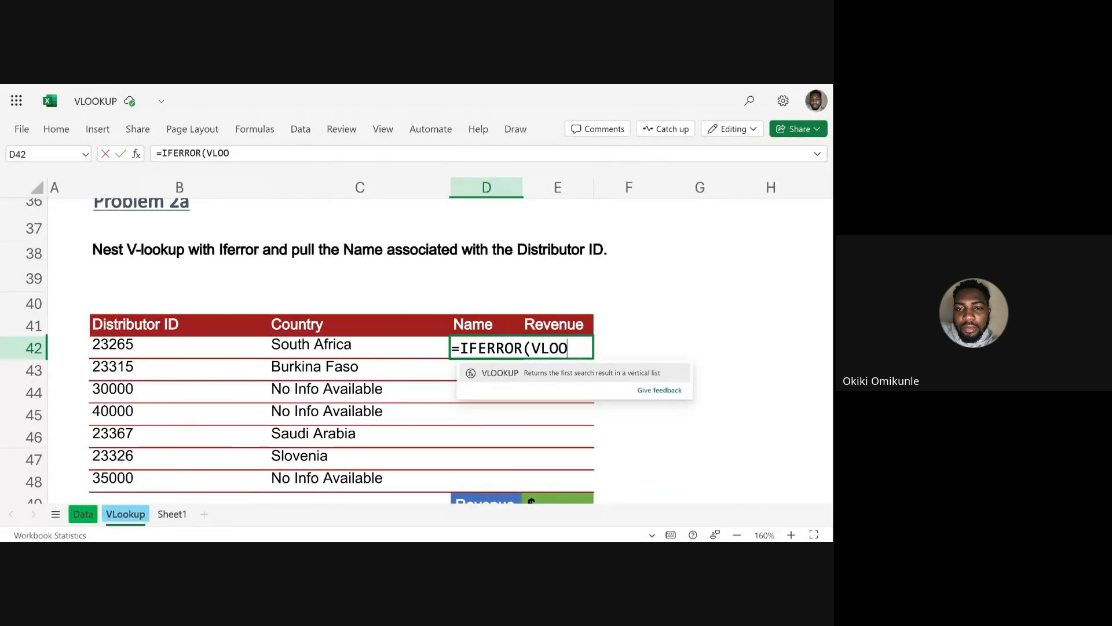
type("KUP")
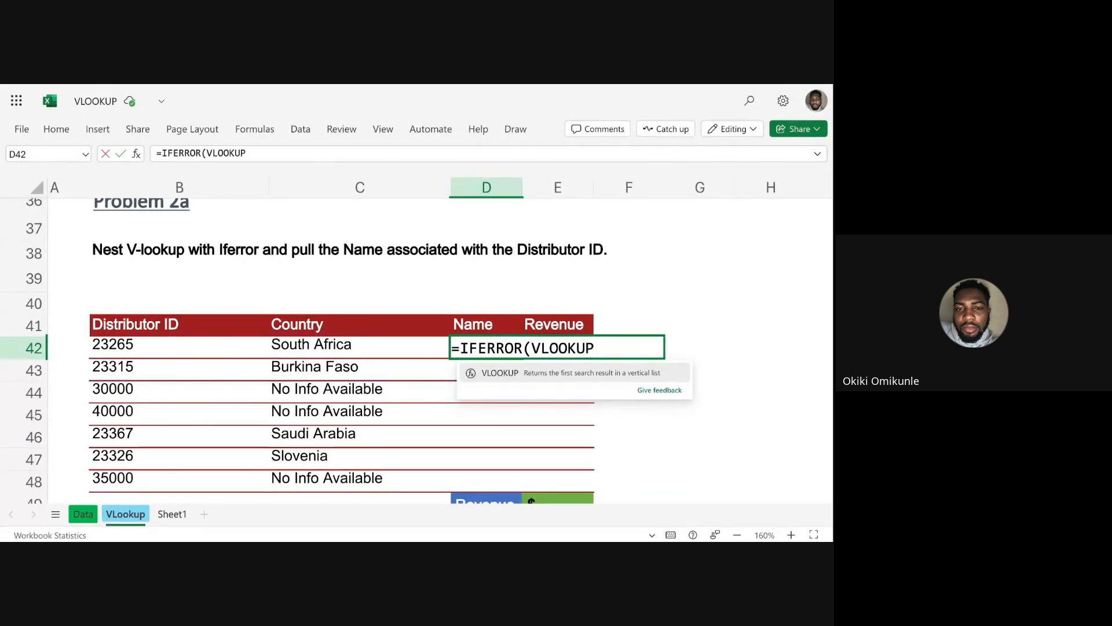
left_click(492, 377)
left_click(150, 345)
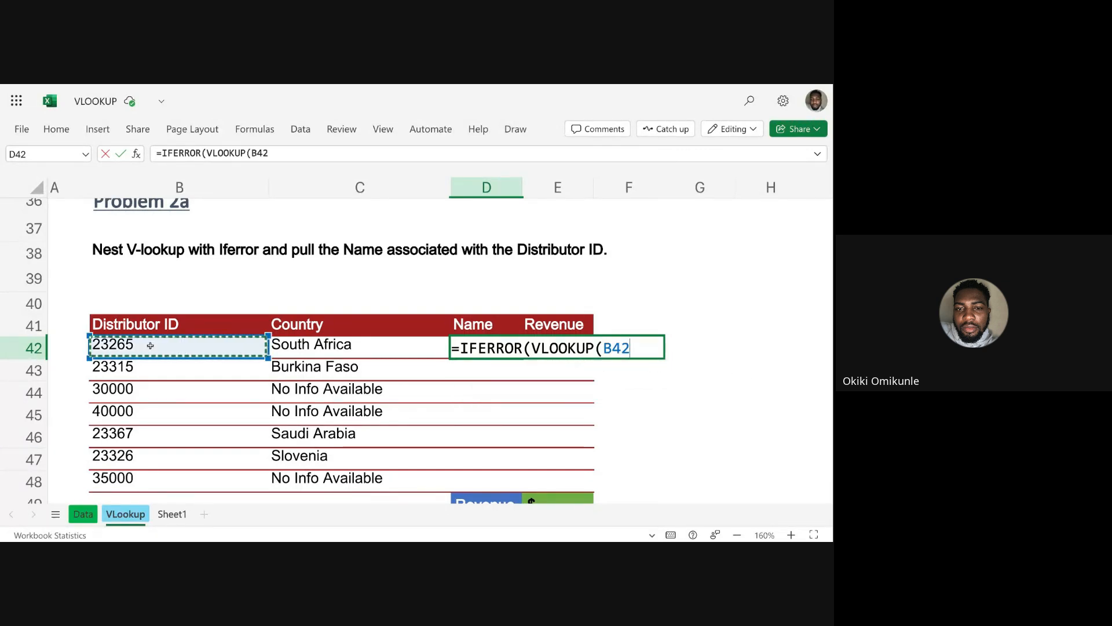
type(",")
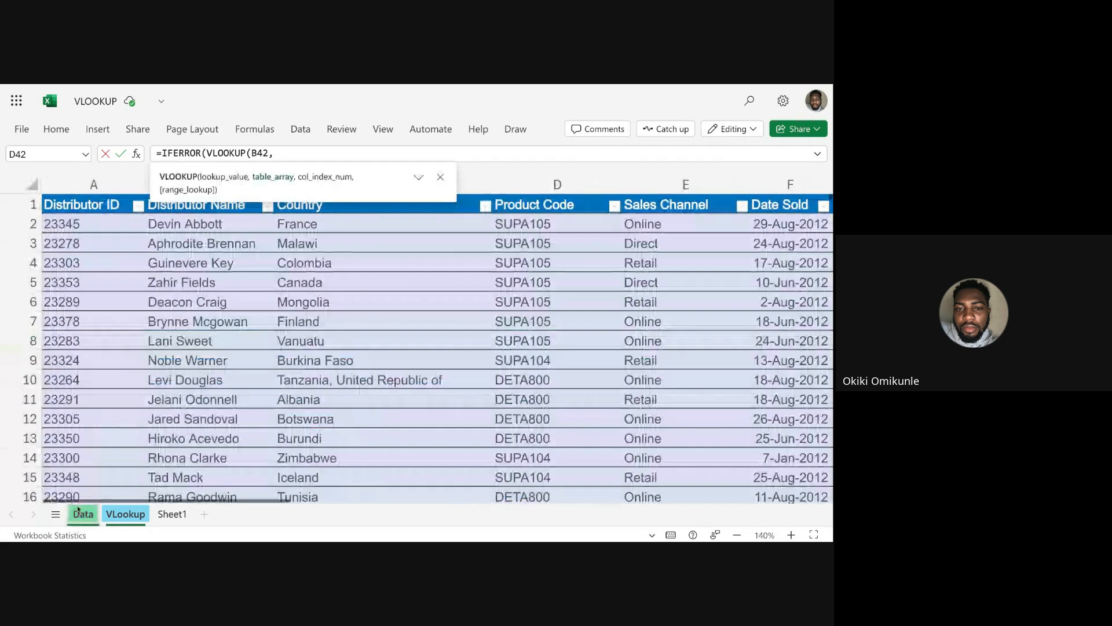
Complete the nested VLOOKUP with the Data sheet's columns A:J, column index 2 and FALSE for an exact match.
left_click(82, 514)
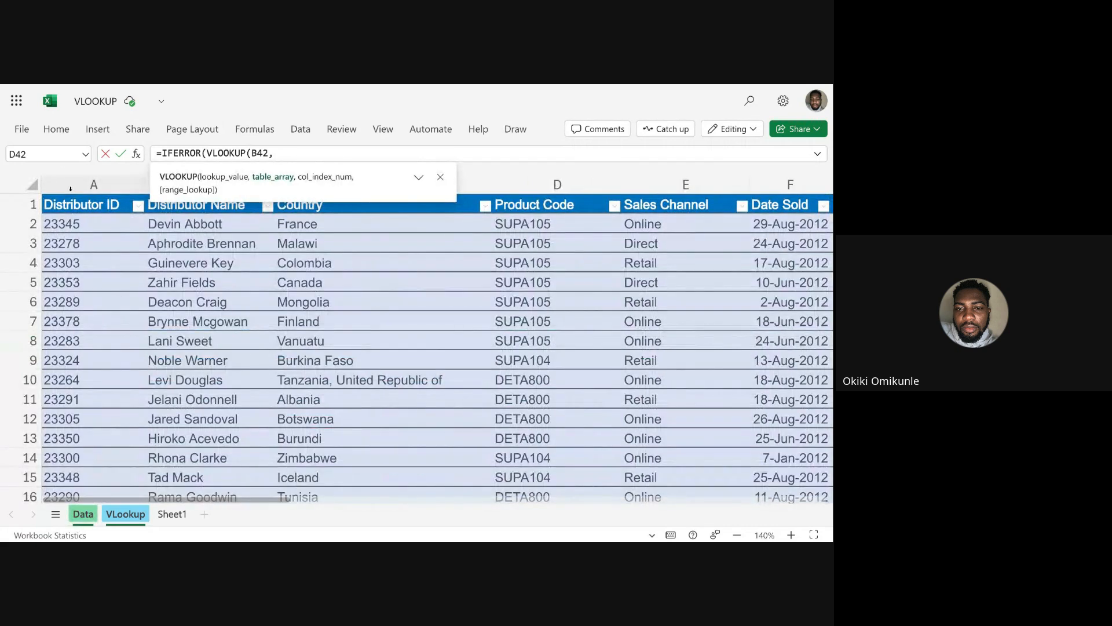
left_click_drag(70, 188, 414, 196)
type(",")
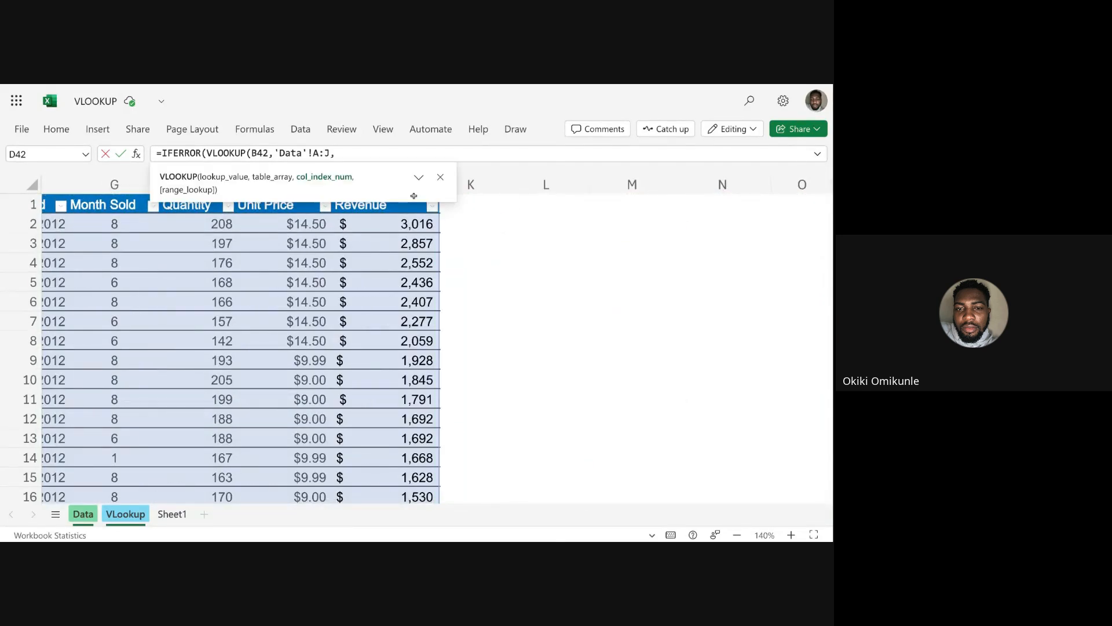
scroll(282, 266, "left", 6)
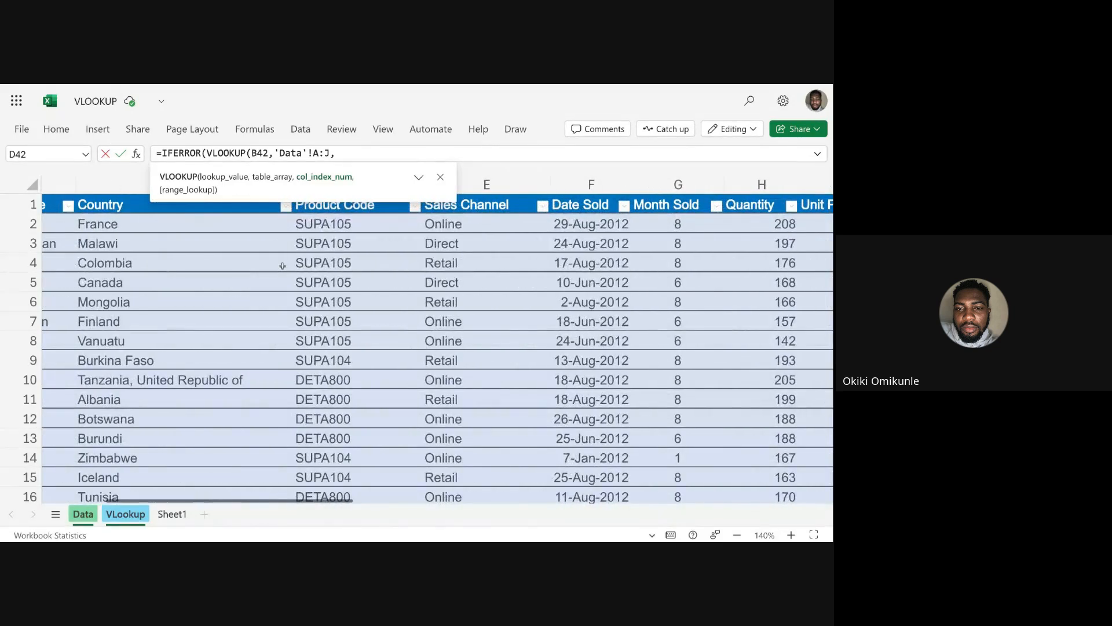
scroll(282, 266, "left", 3)
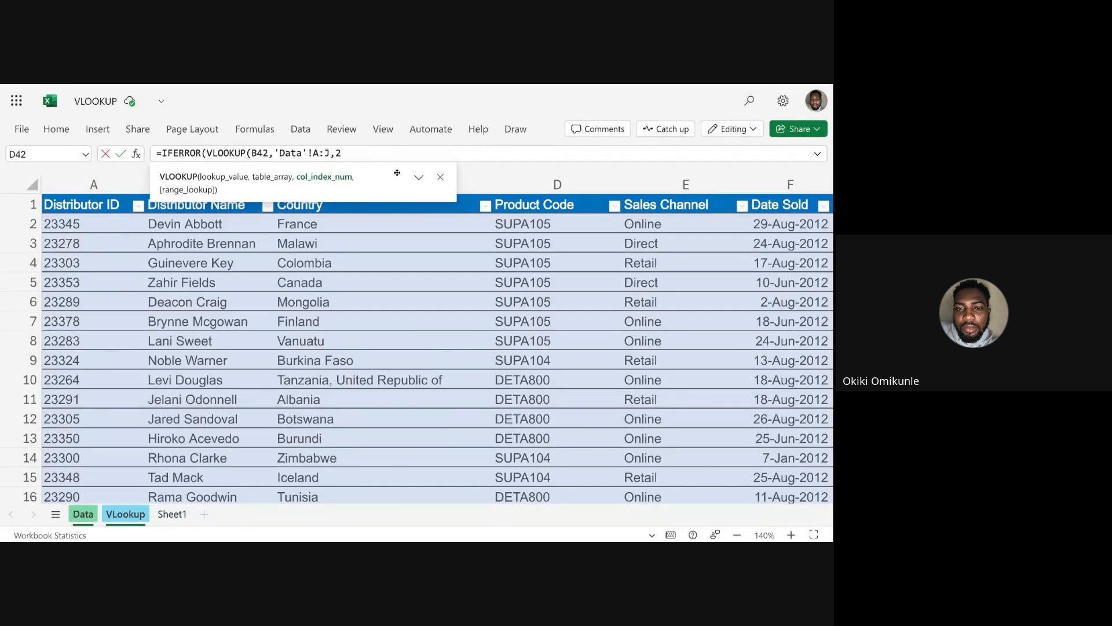
left_click_drag(397, 173, 625, 101)
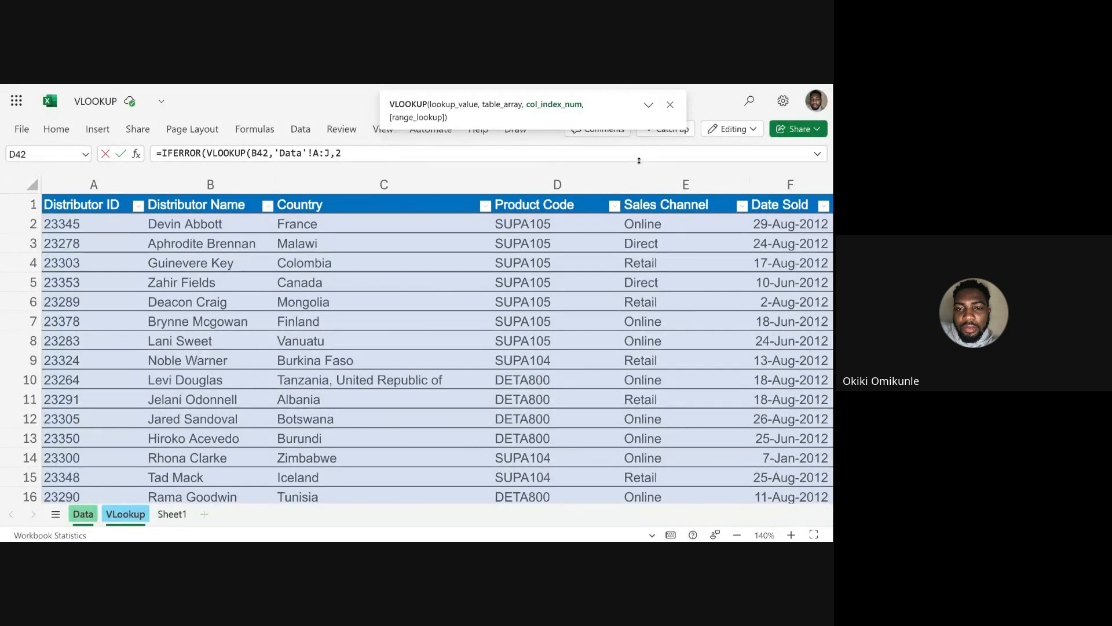
left_click(349, 155)
type(",")
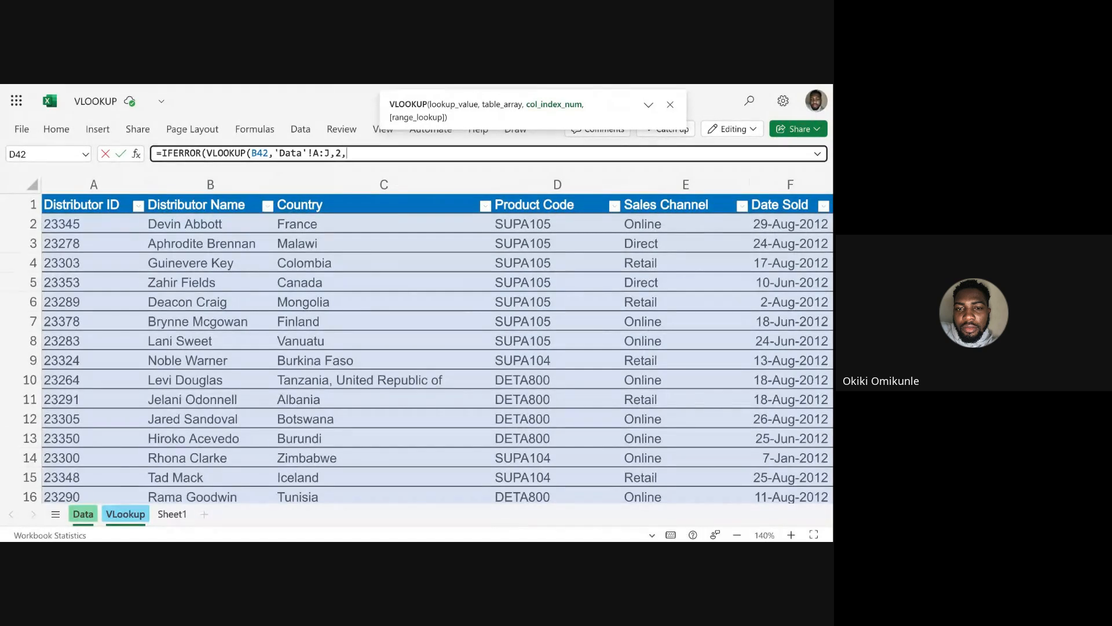
double_click(485, 124)
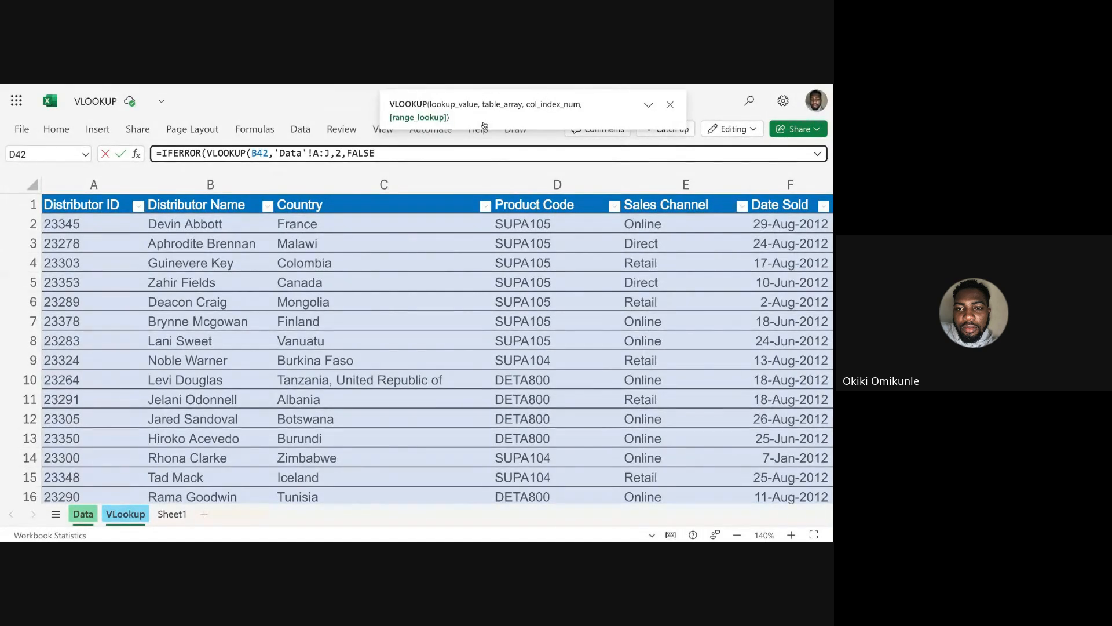
type(")")
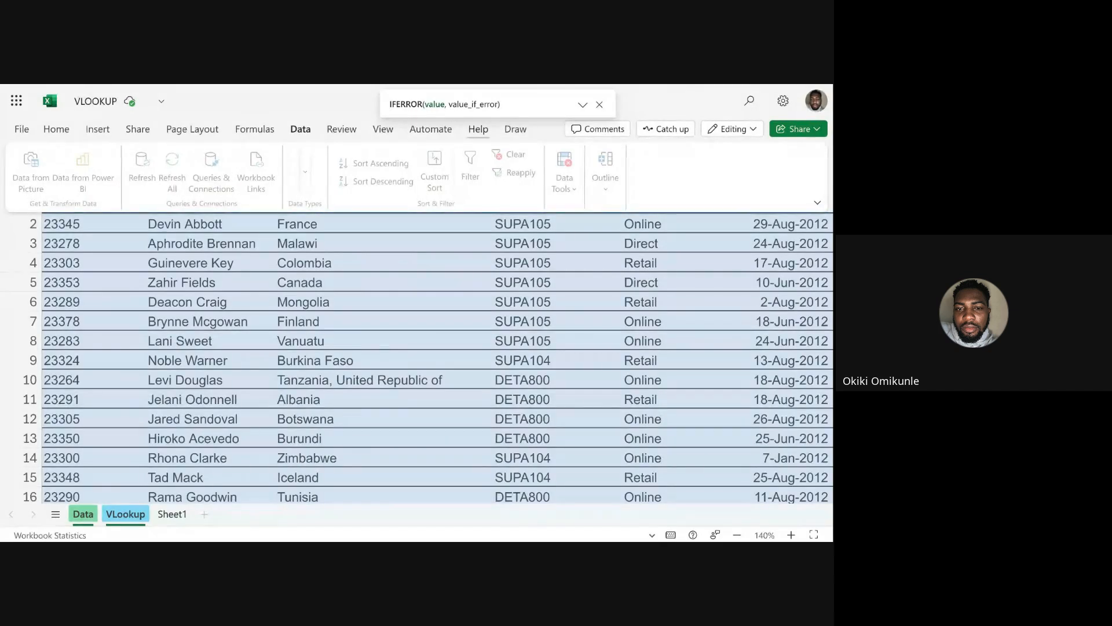
type(",")
Collapse the expanded ribbon and move the IFERROR hint clear of the formula being edited.
left_click_drag(532, 97, 475, 270)
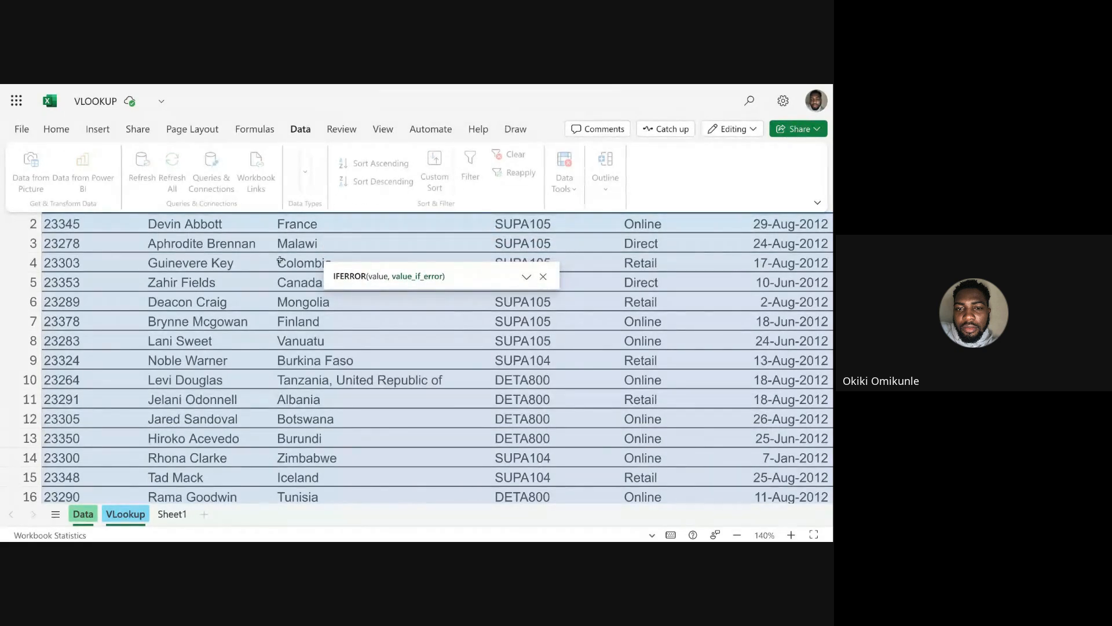
left_click(818, 202)
left_click(819, 204)
left_click(63, 133)
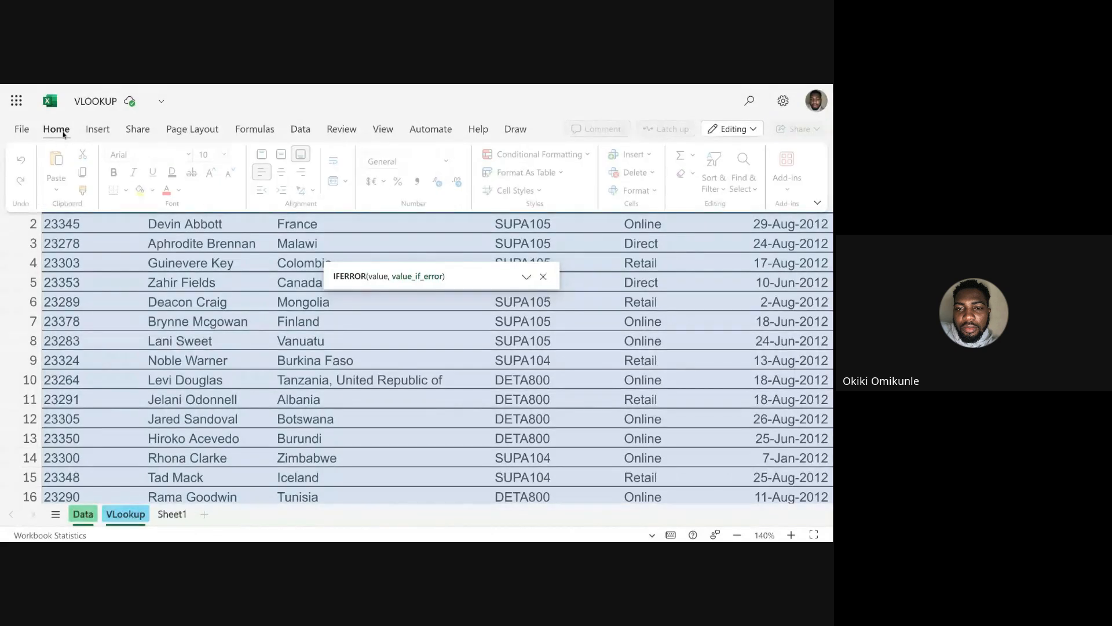
left_click(93, 133)
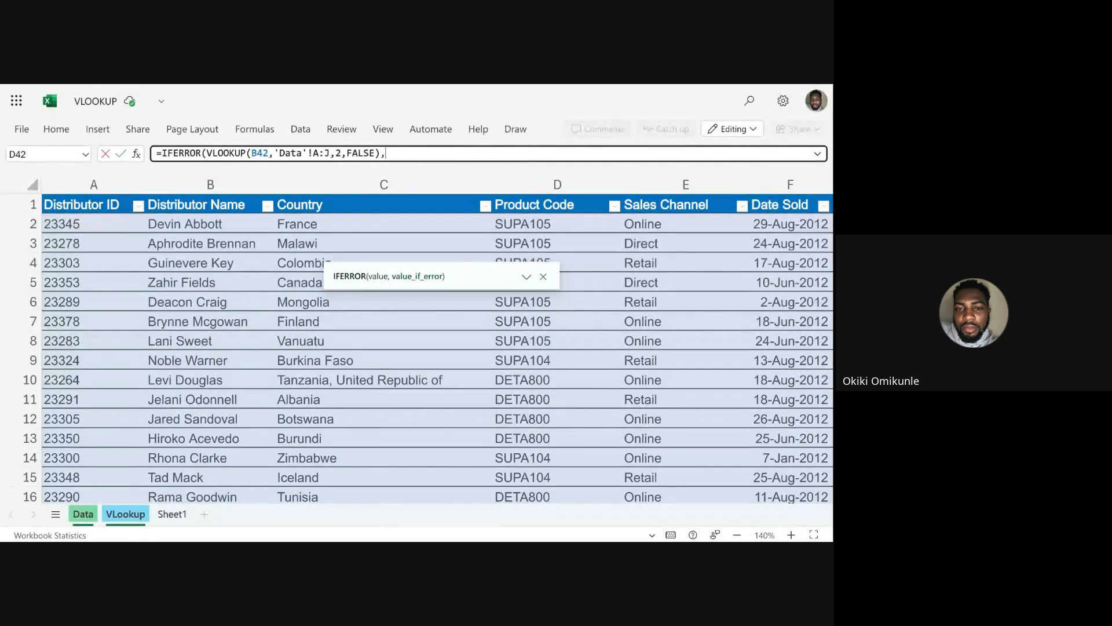
left_click_drag(462, 269, 554, 182)
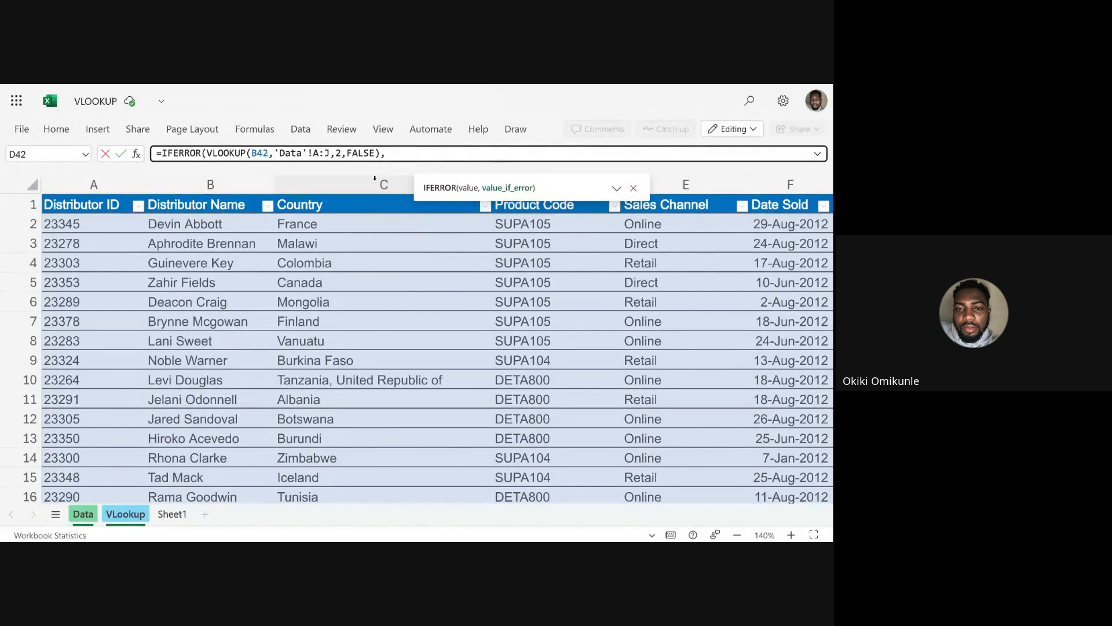
Set "NONE" as the IFERROR fallback text and enter the formula in D42.
type("'")
type("NONE\")")
key("Return")
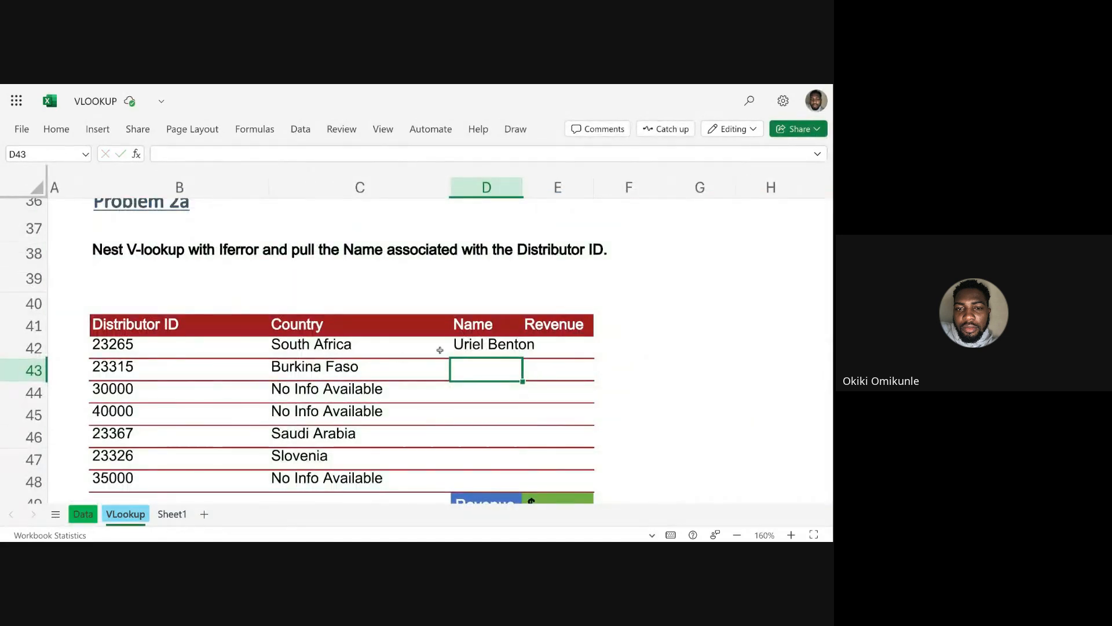
Fill the D42 formula down to D48 and widen column D so the full distributor names fit.
left_click(486, 347)
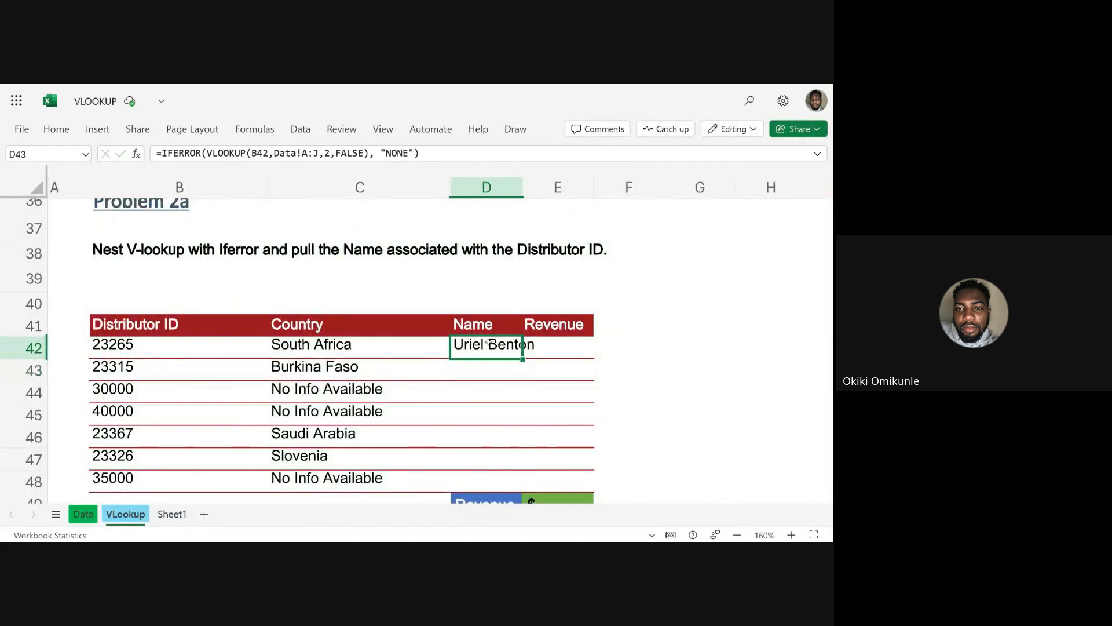
double_click(523, 359)
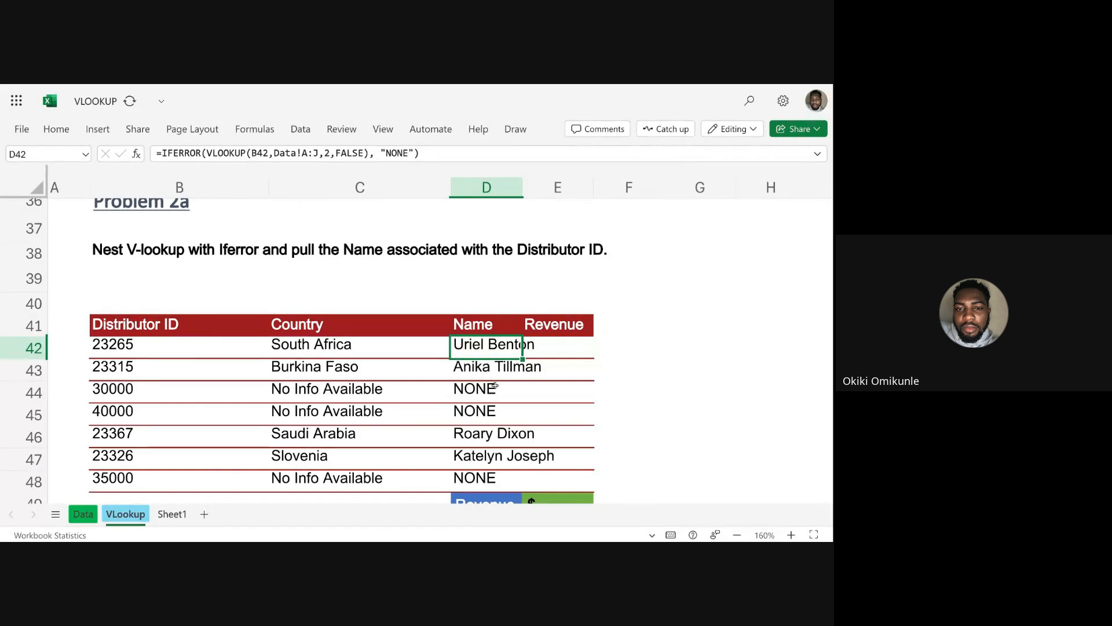
left_click(489, 388)
left_click(477, 419)
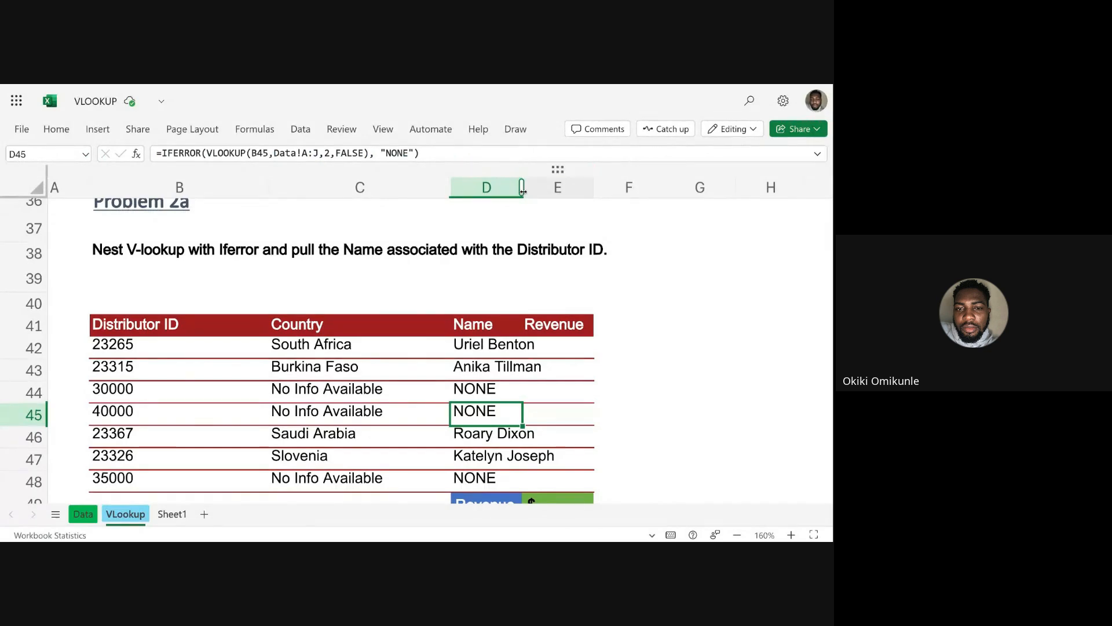
left_click_drag(521, 187, 559, 187)
scroll(530, 365, "right", 3)
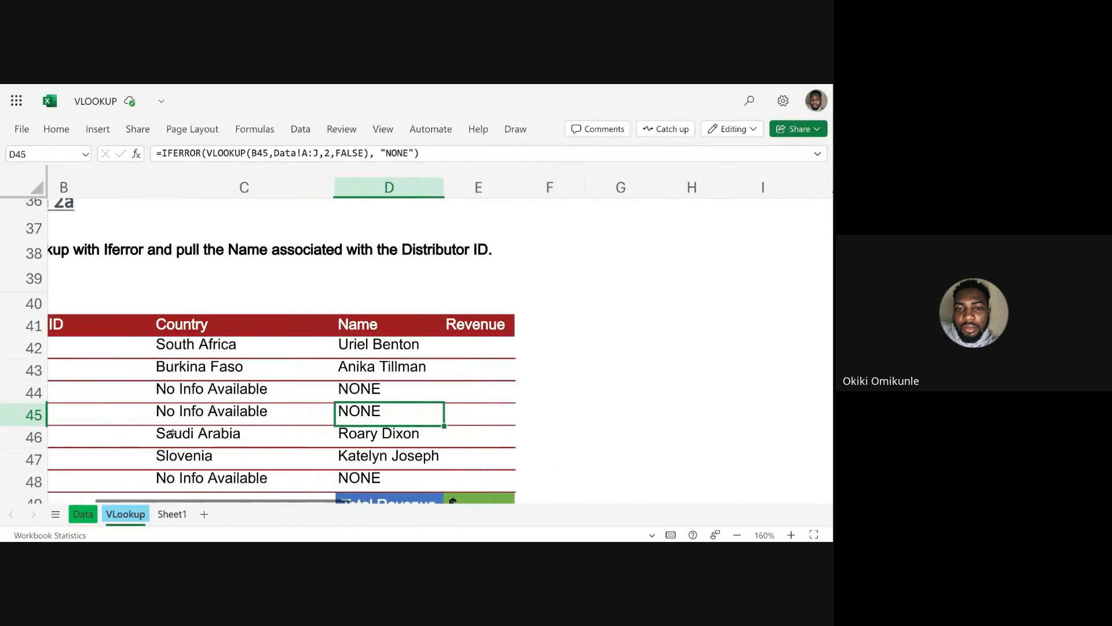
Examine the Data sheet's column order up to Revenue and return to the VLookup sheet's Revenue column.
left_click(82, 514)
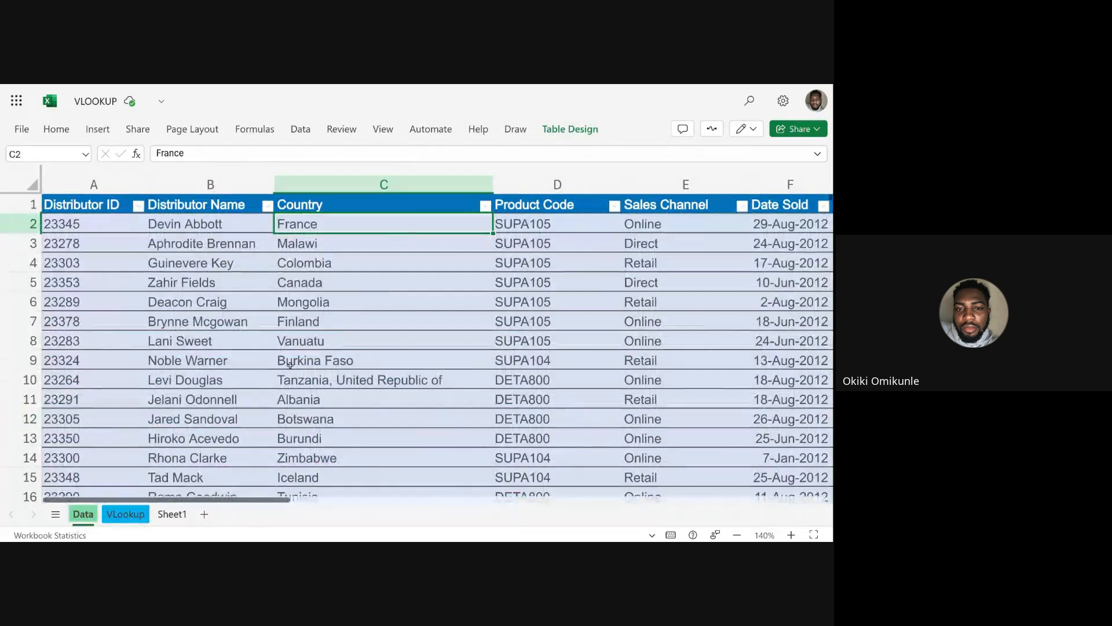
scroll(407, 346, "right", 5)
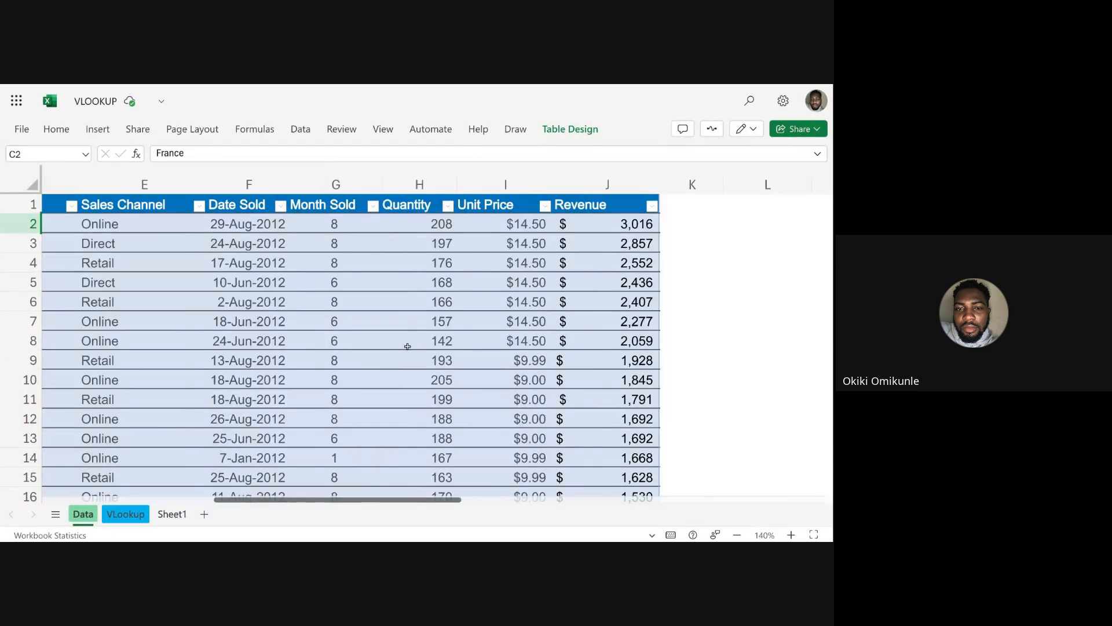
scroll(406, 347, "left", 5)
scroll(437, 346, "right", 5)
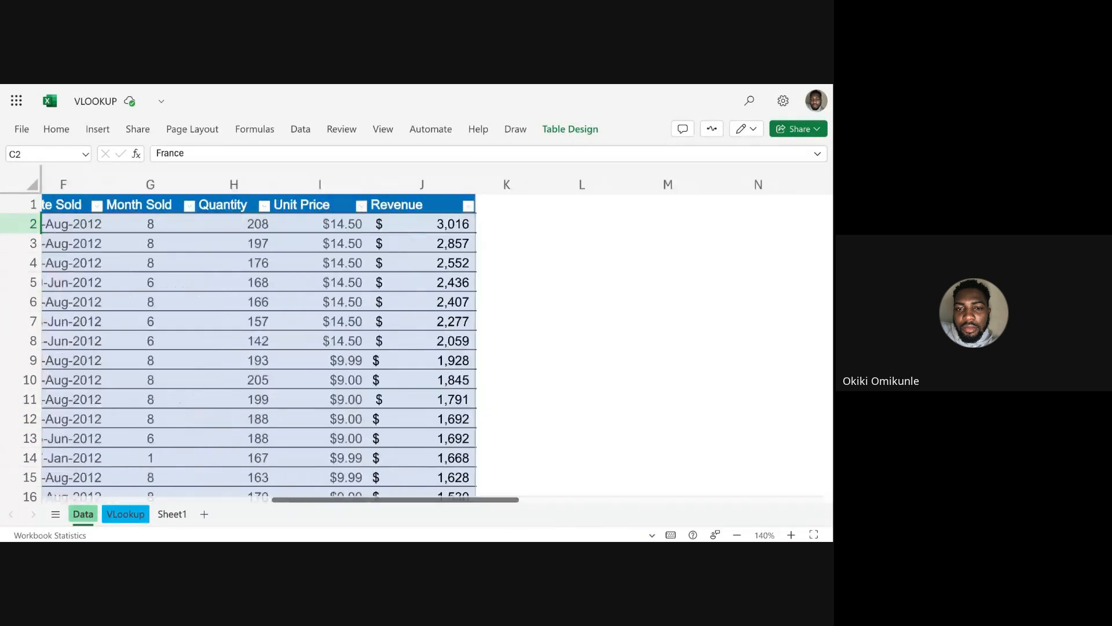
scroll(438, 347, "left", 6)
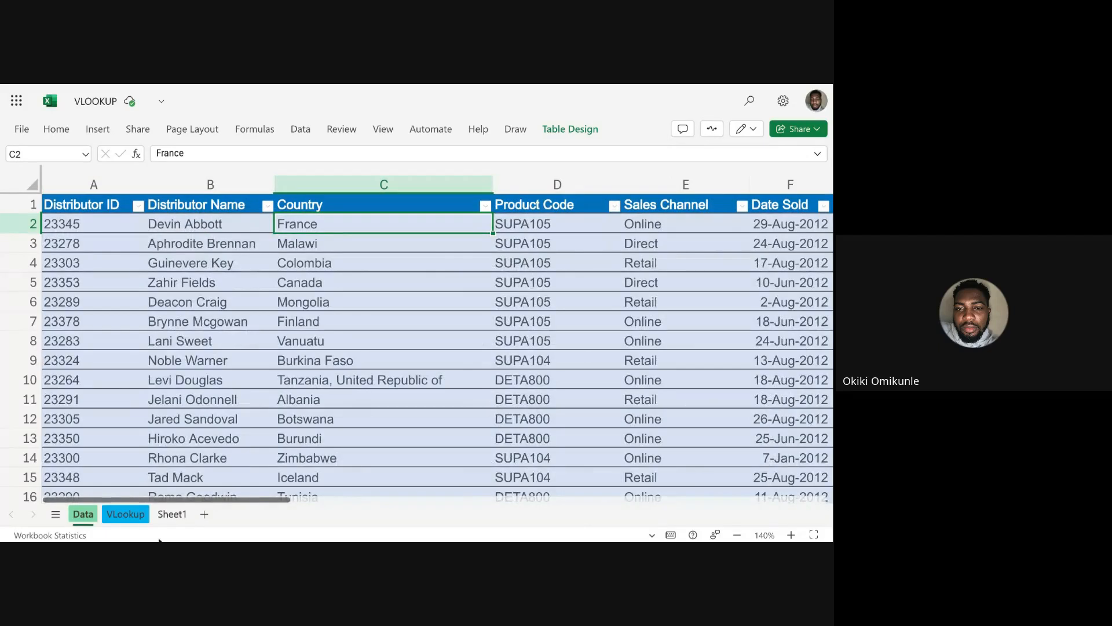
left_click(125, 514)
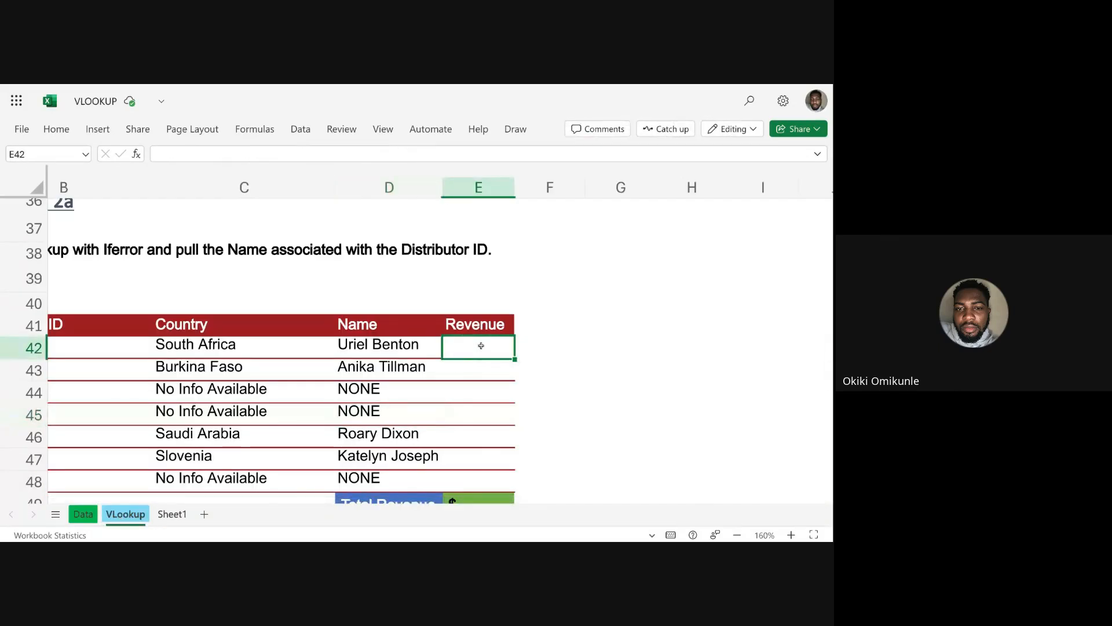
Begin a VLOOKUP nested in IFERROR in E42, using the distributor ID in B42 as the lookup value.
type("=IFRR")
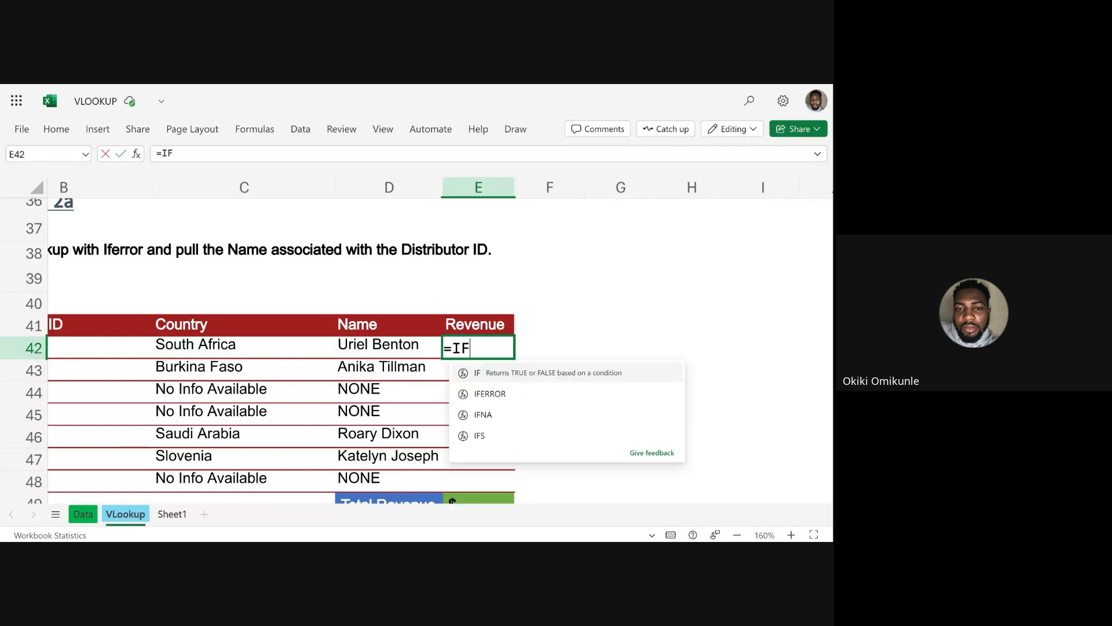
key("BackSpace")
key("BackSpace")
type("ERROR")
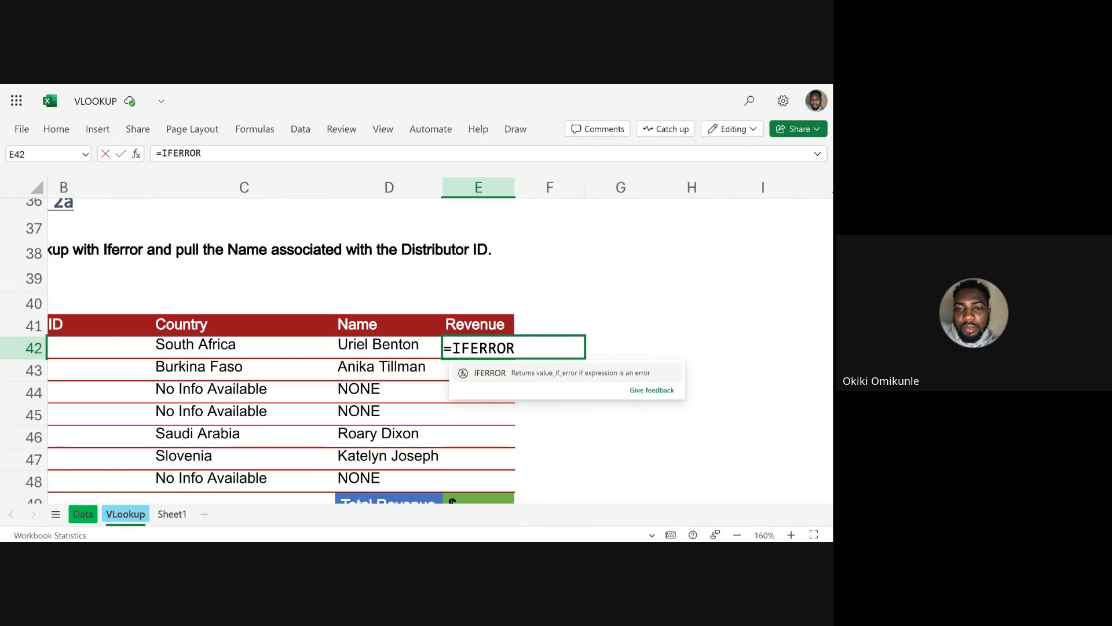
type("(V")
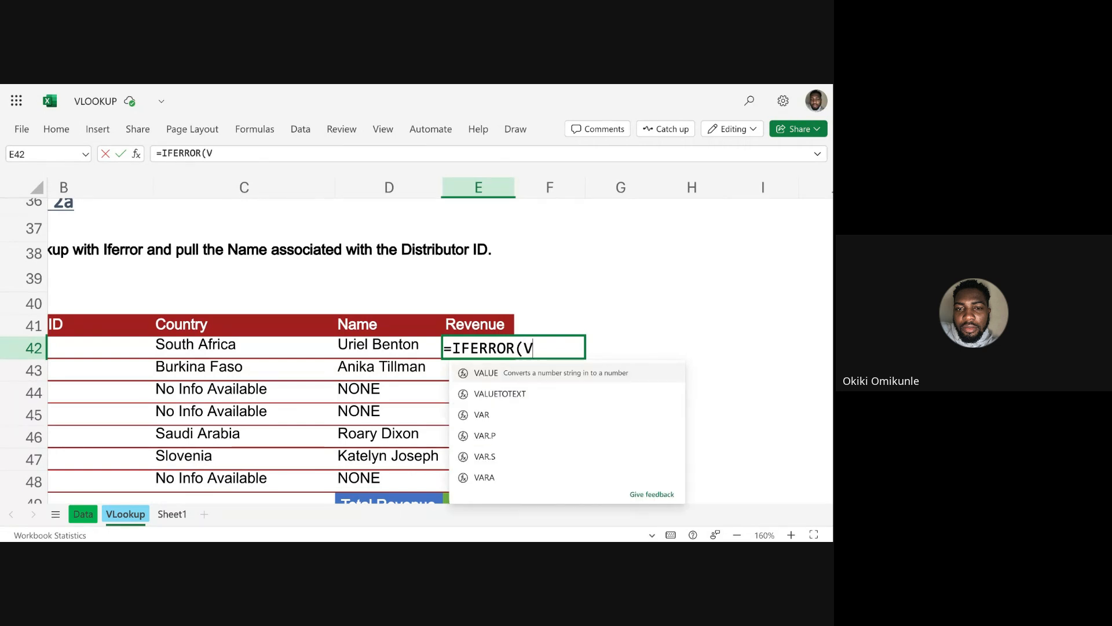
type("LOOKUP(")
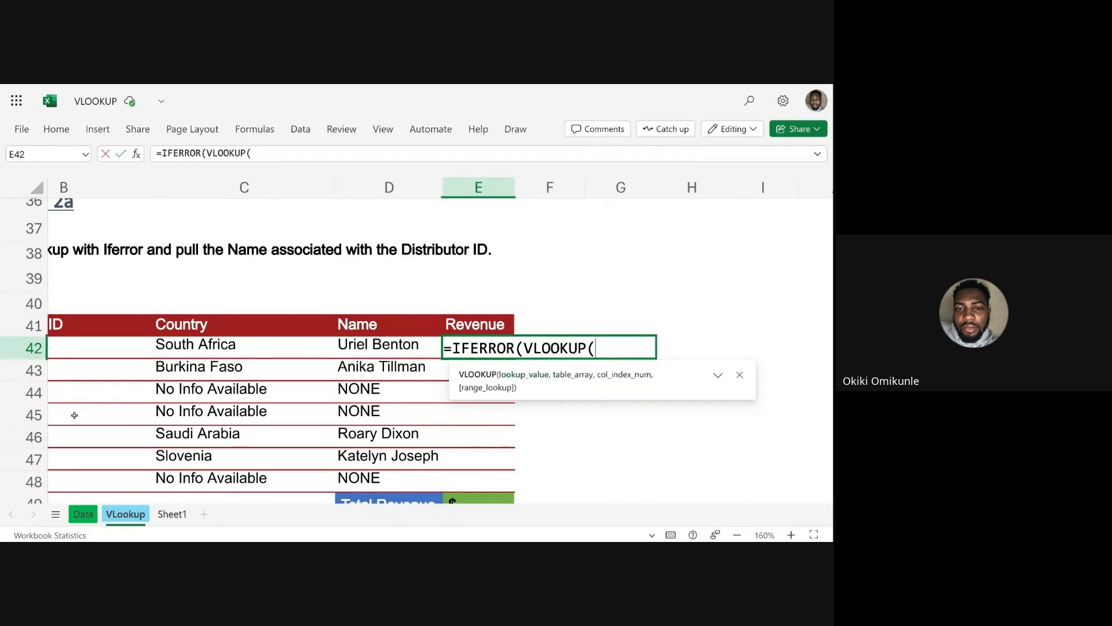
left_click(119, 348)
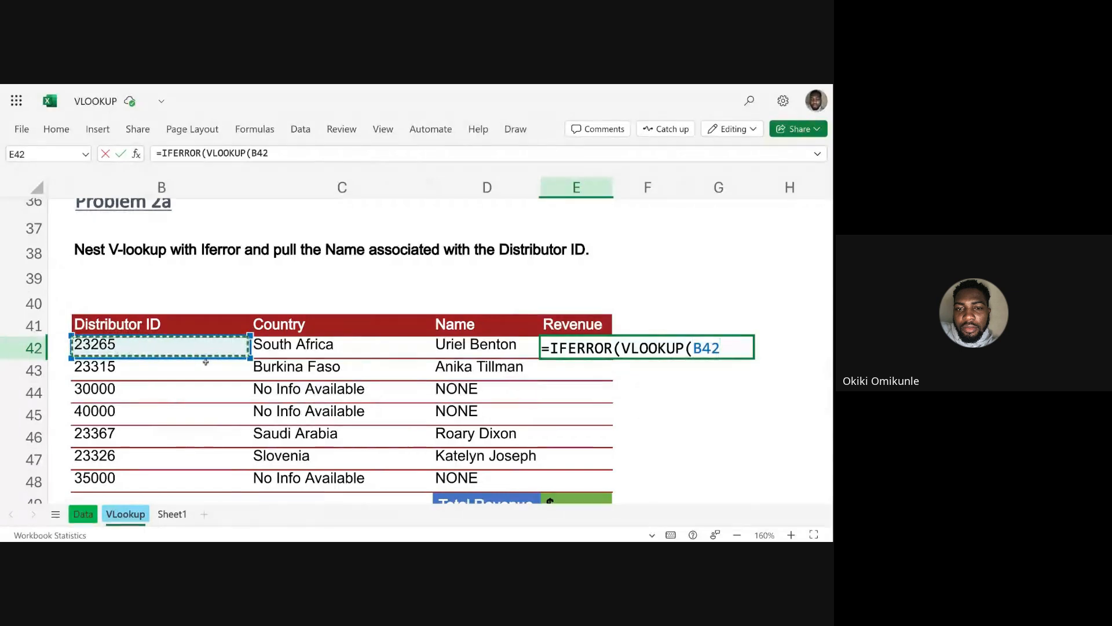
type(",")
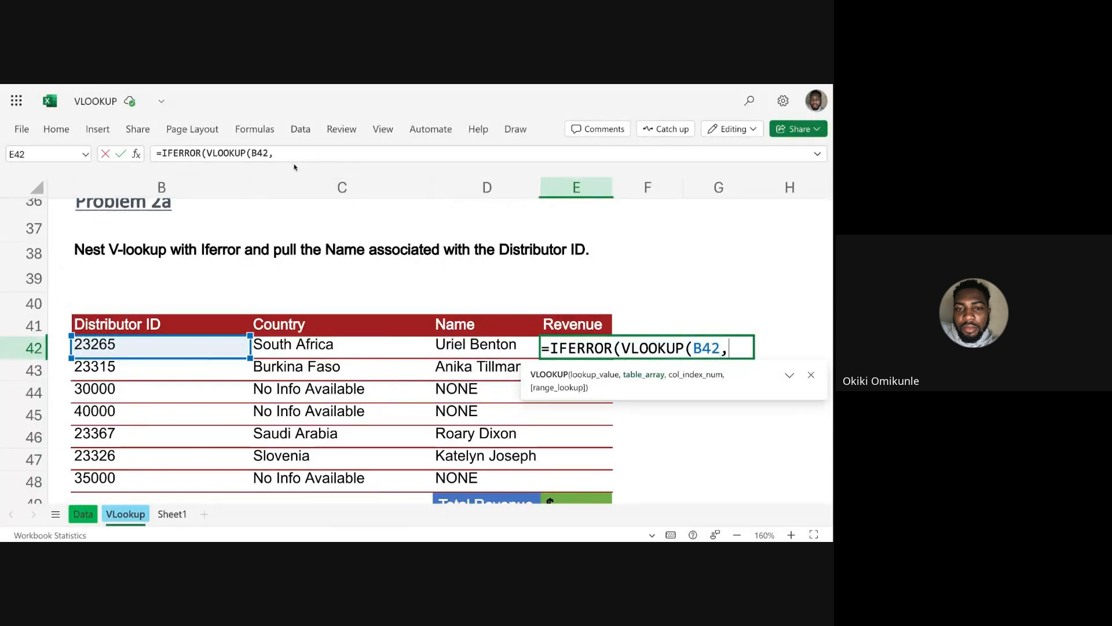
Set columns A:J of the Data sheet as the VLOOKUP table array, moving the function hint clear of the headers.
left_click(83, 514)
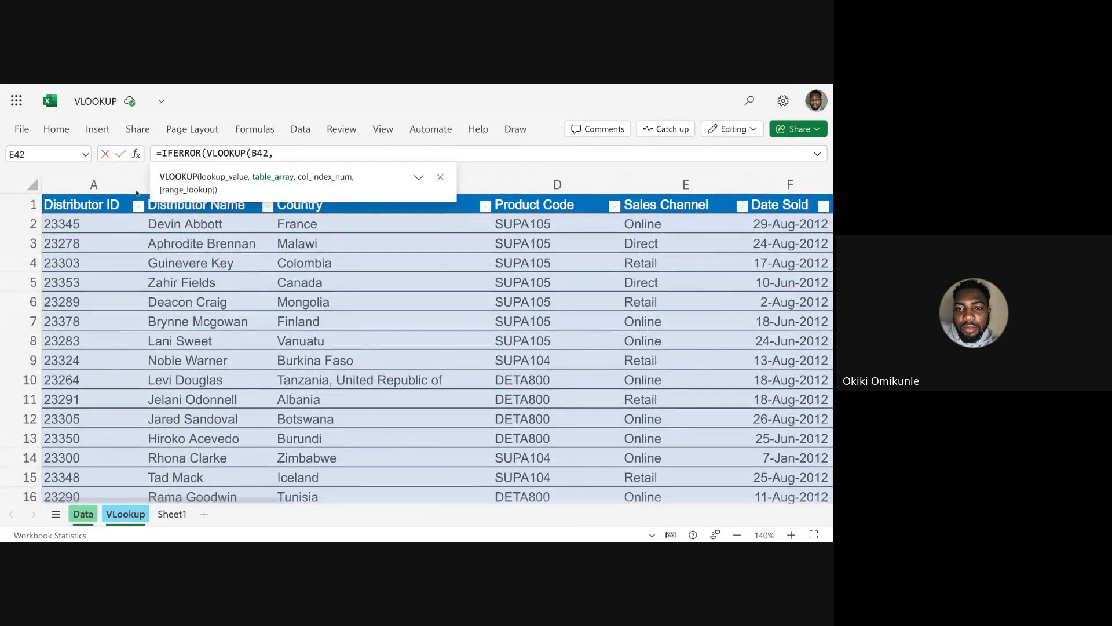
left_click_drag(375, 170, 325, 293)
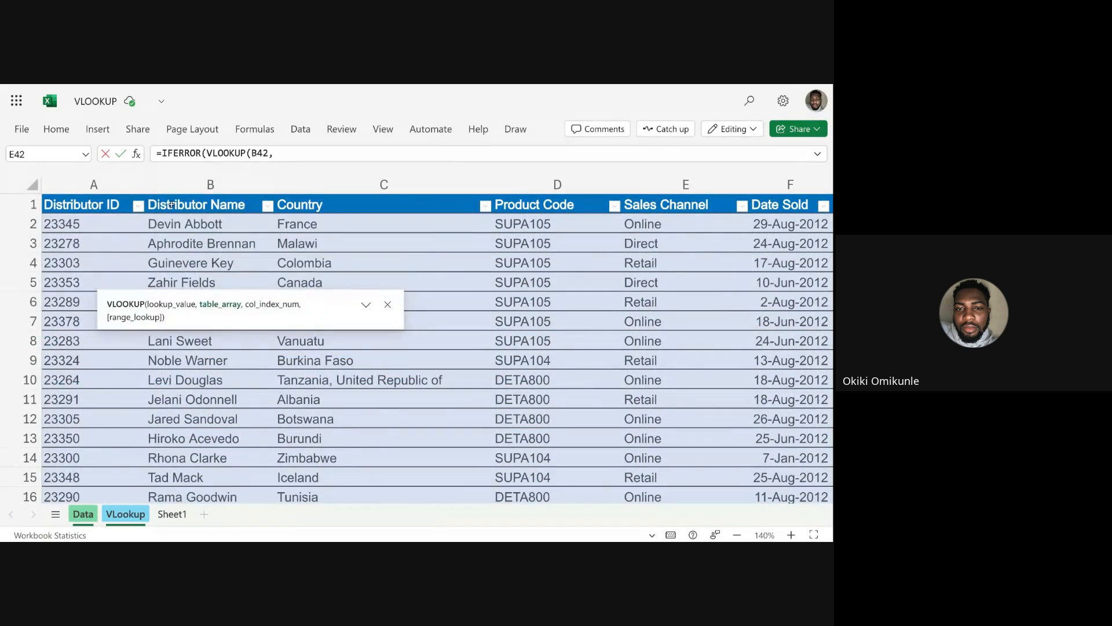
left_click_drag(93, 184, 445, 198)
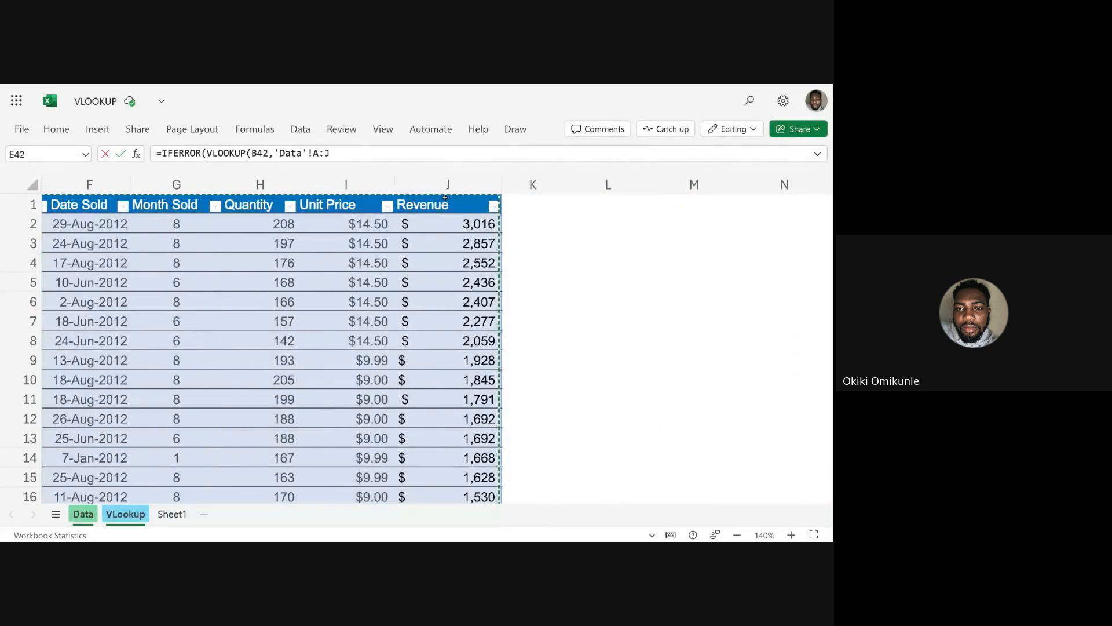
left_click(355, 153)
type(",")
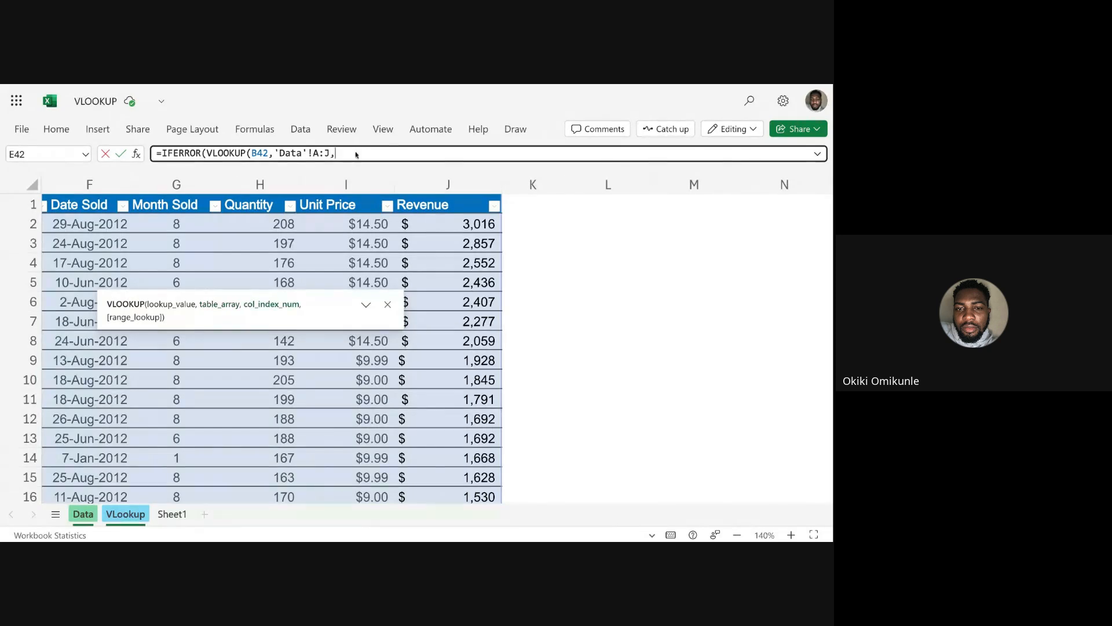
type("10,")
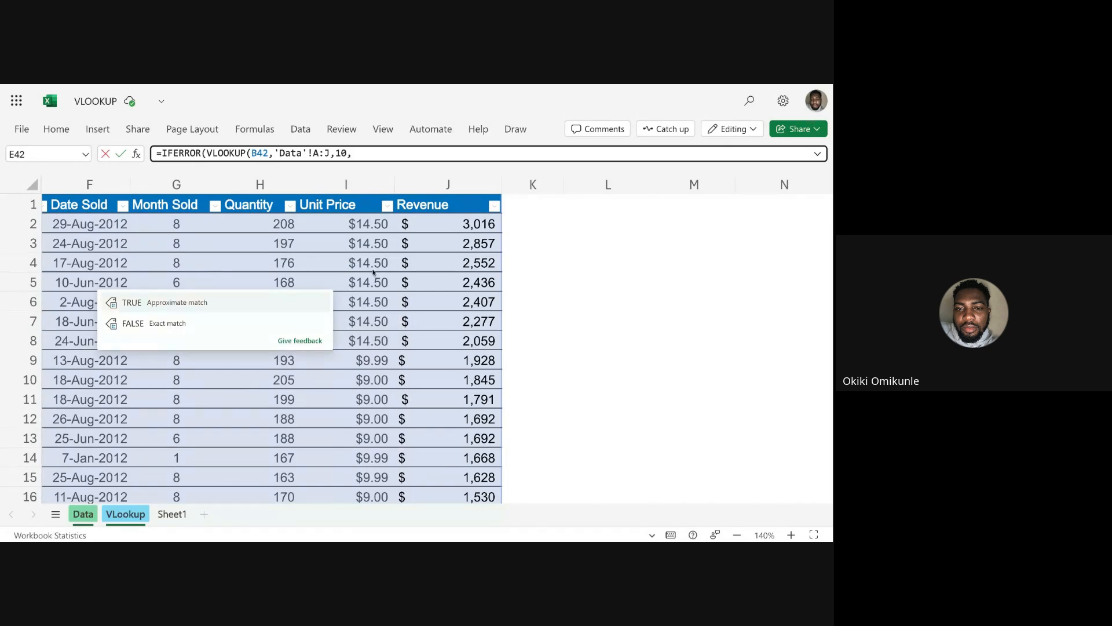
type("FALSE")
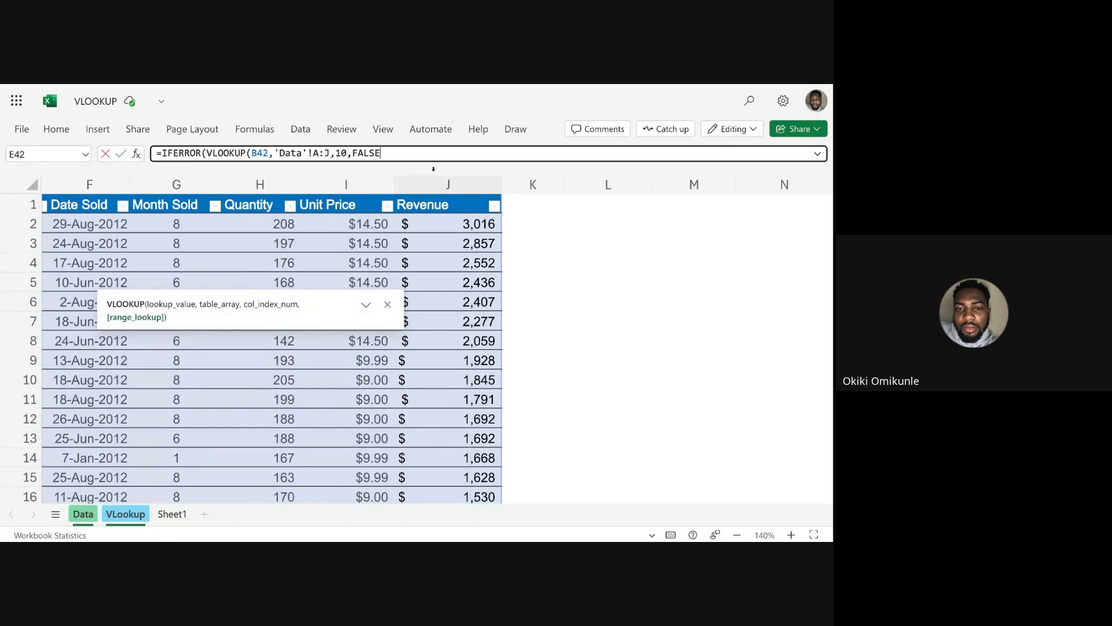
type(")")
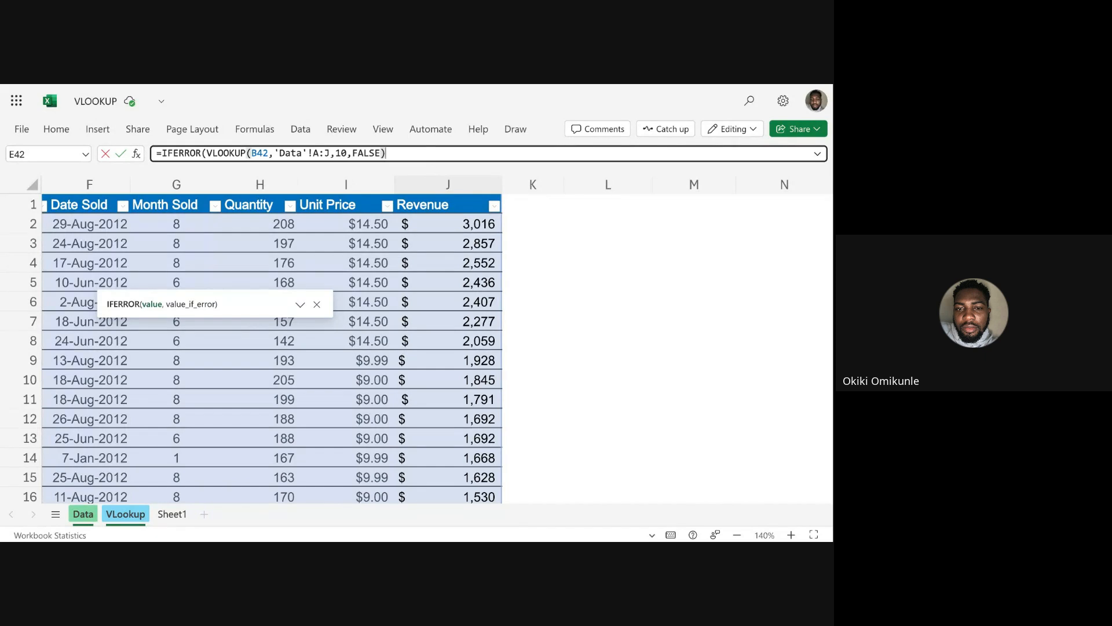
type(",")
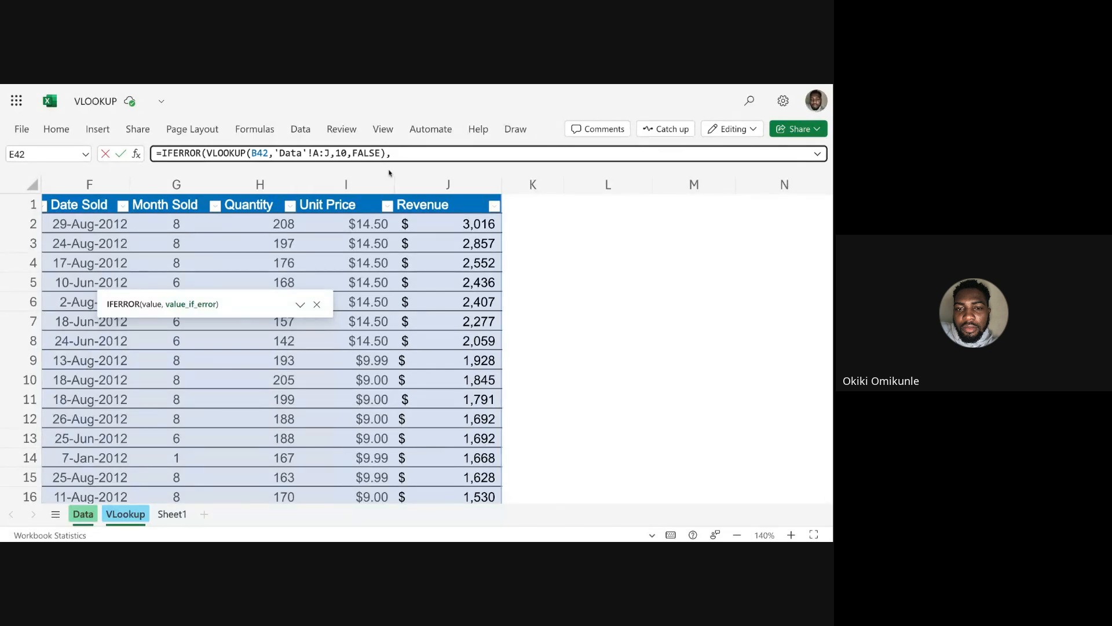
Set "NO REV" as the IFERROR fallback text and enter the formula in E42.
type("NO")
key("BackSpace")
key("BackSpace")
type("\"NO REV\")")
key("Return")
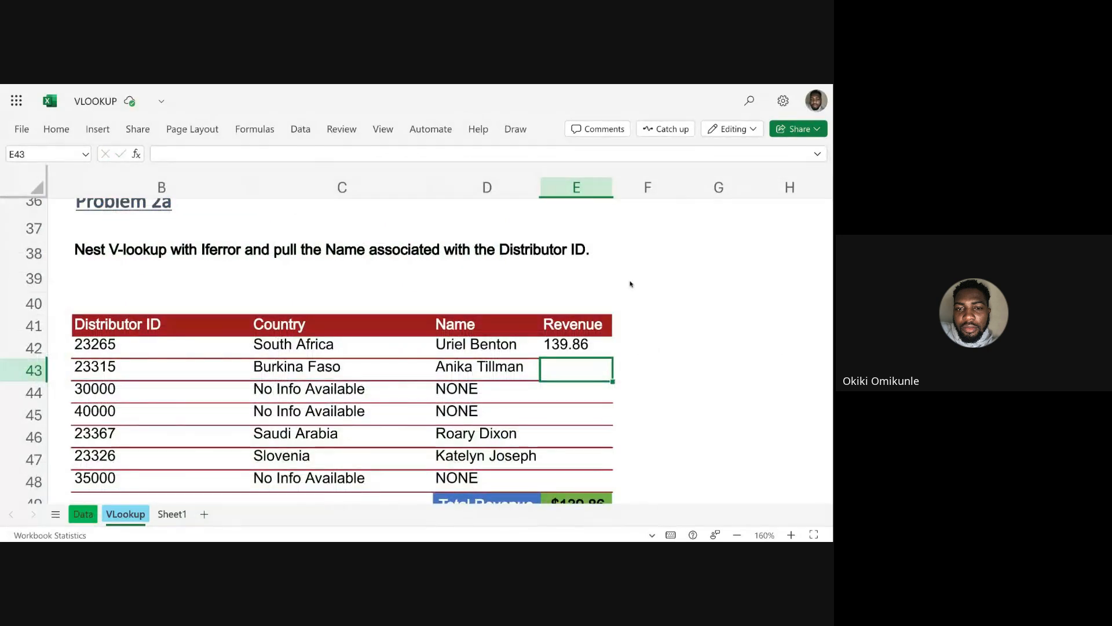
Fill the E42 formula down to E48 and widen column E so the total revenue fits.
left_click(608, 347)
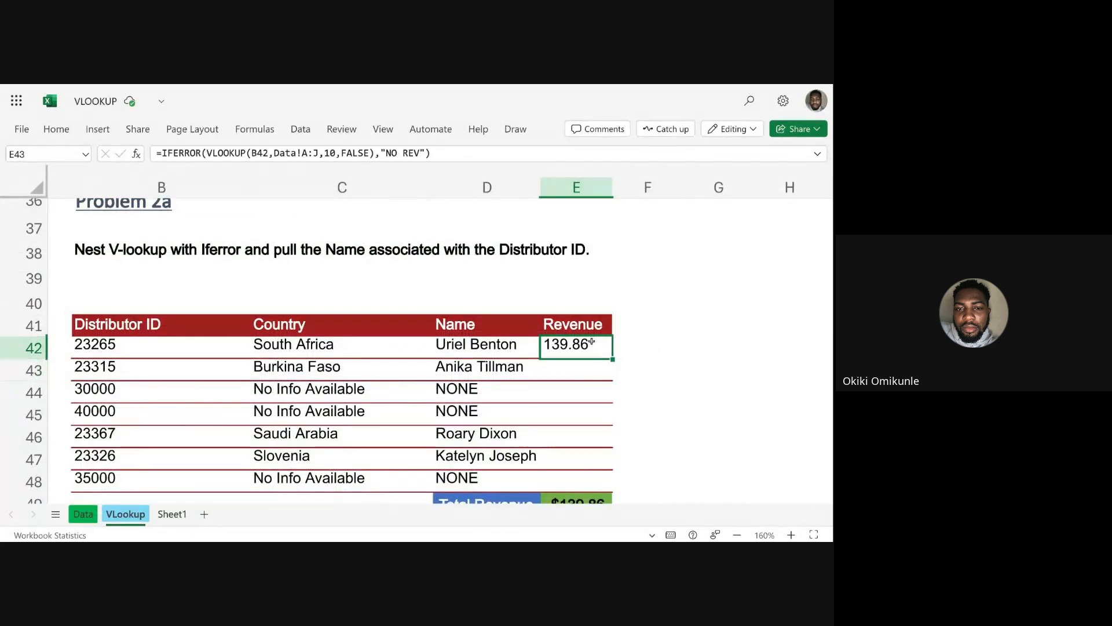
double_click(613, 359)
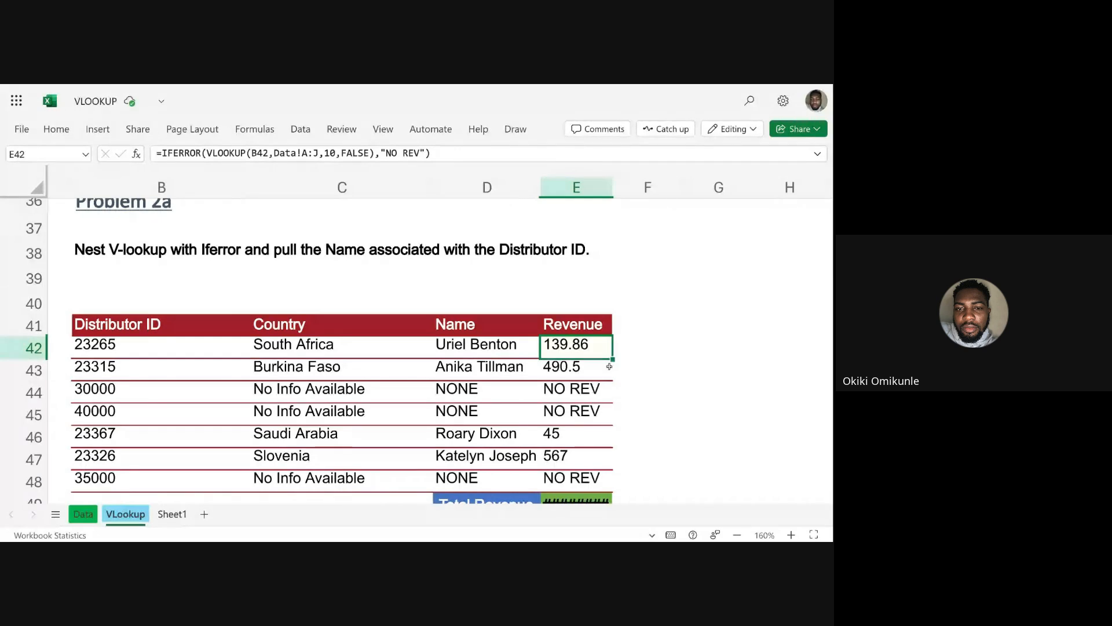
scroll(596, 393, "down", 1)
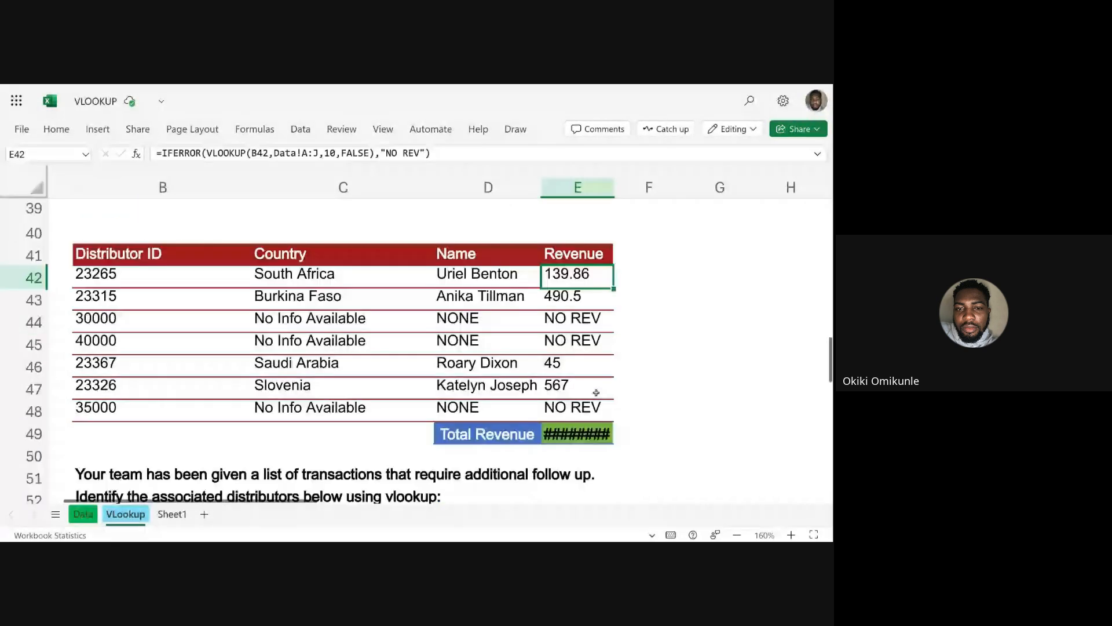
double_click(613, 191)
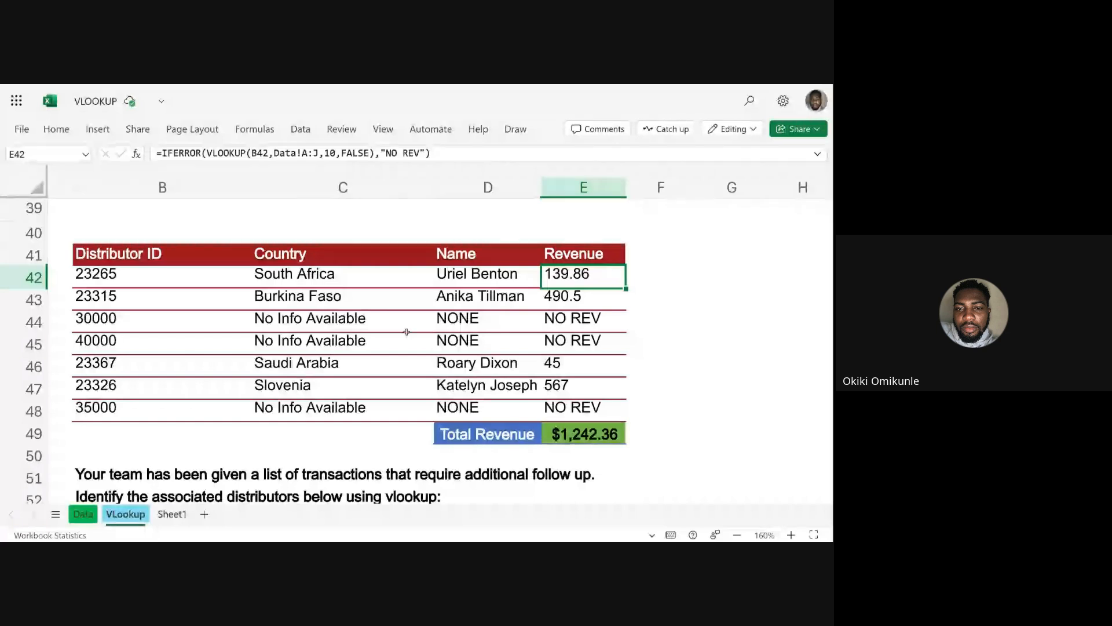
Inspect the Total Revenue formula in E49 and the range it sums, leaving it as it is.
key("ctrl+Down")
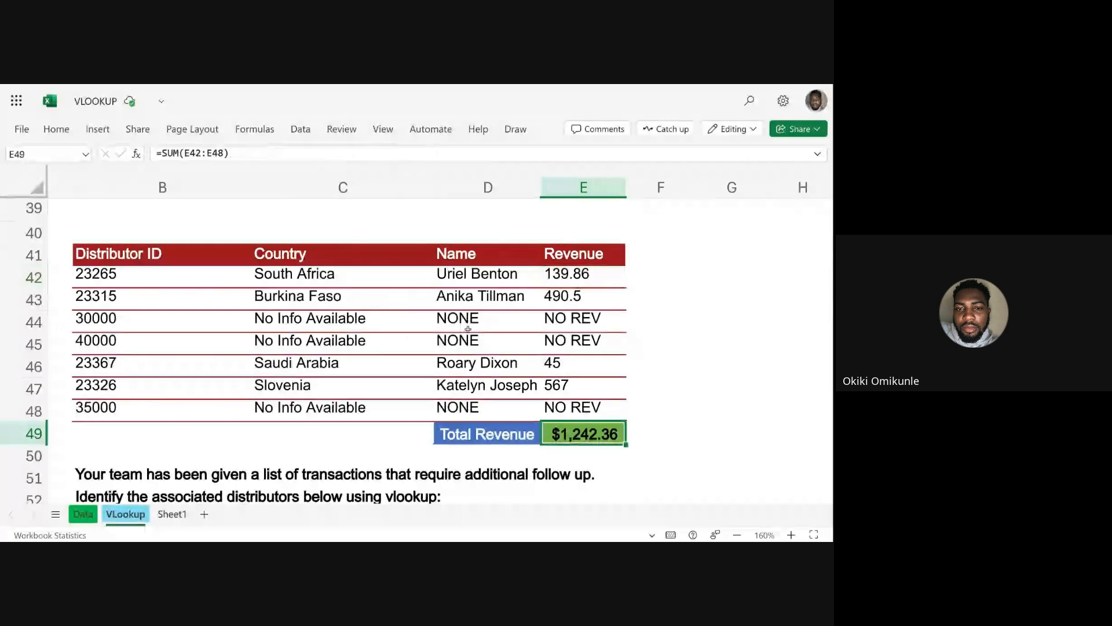
left_click(469, 434)
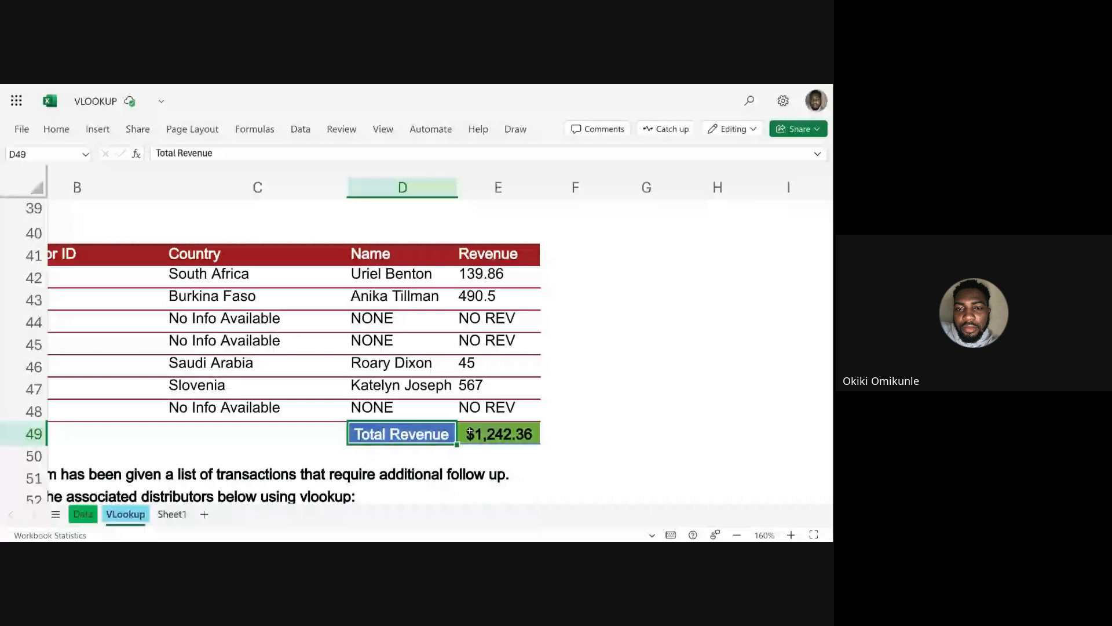
double_click(470, 434)
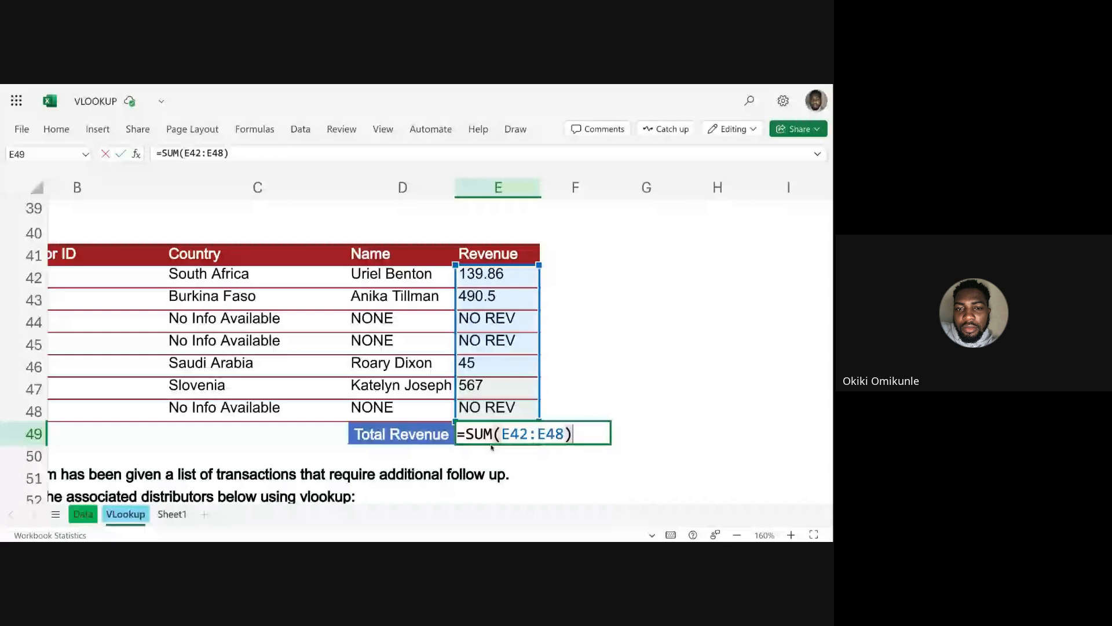
key("ctrl+Return")
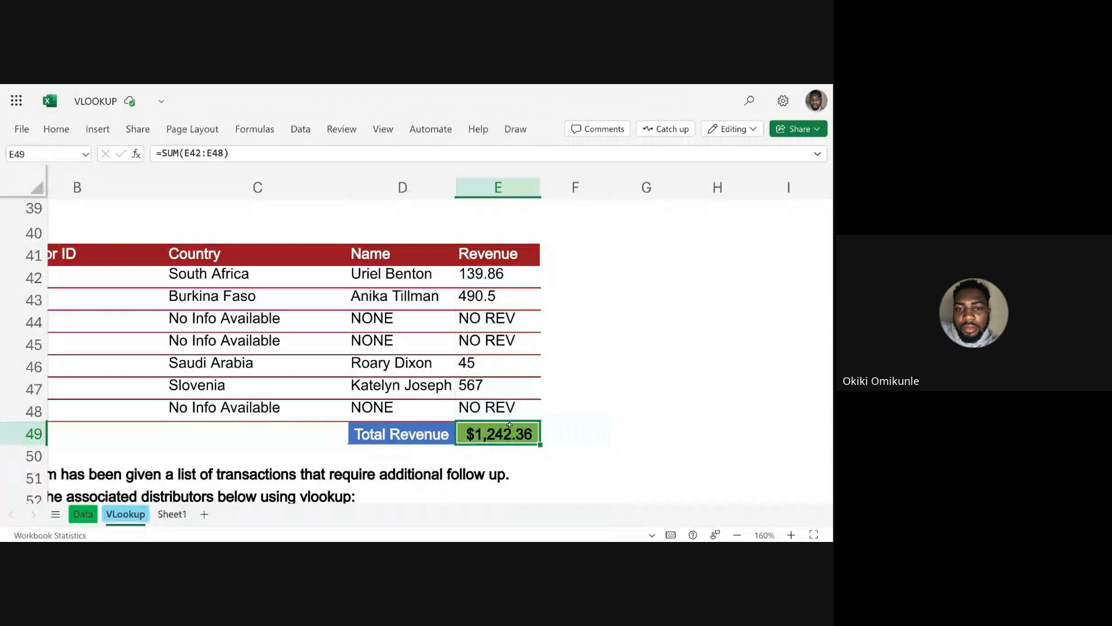
Examine the follow-up transactions exercise below Total Revenue and the Problem 2b table, with the page zoomed out.
scroll(509, 424, "down", 3)
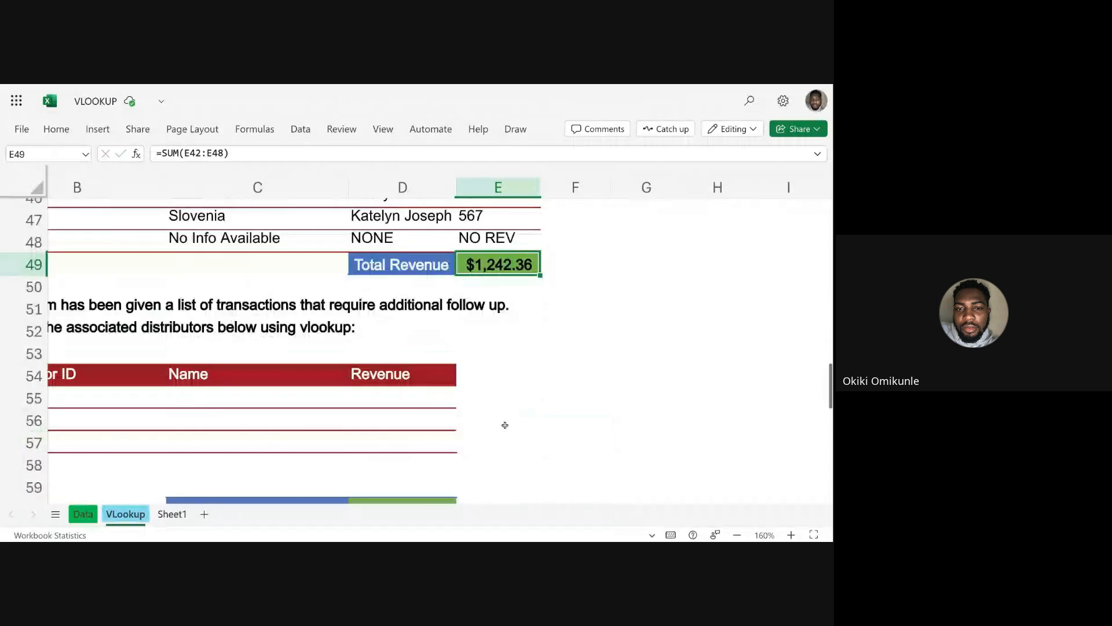
scroll(505, 425, "left", 1)
scroll(471, 302, "left", 2)
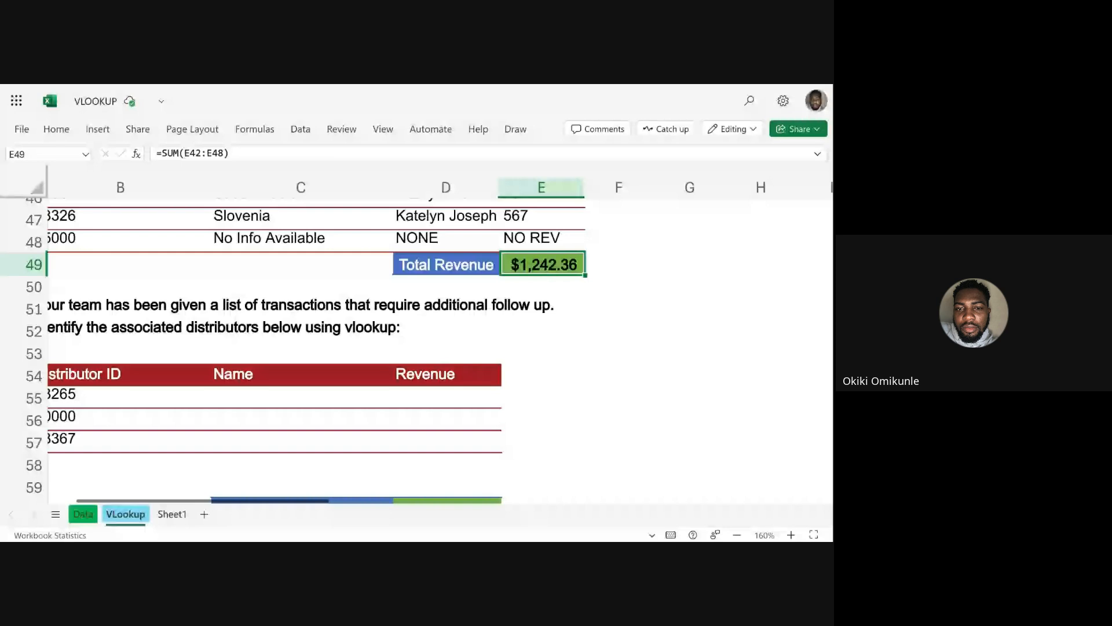
scroll(429, 325, "left", 3)
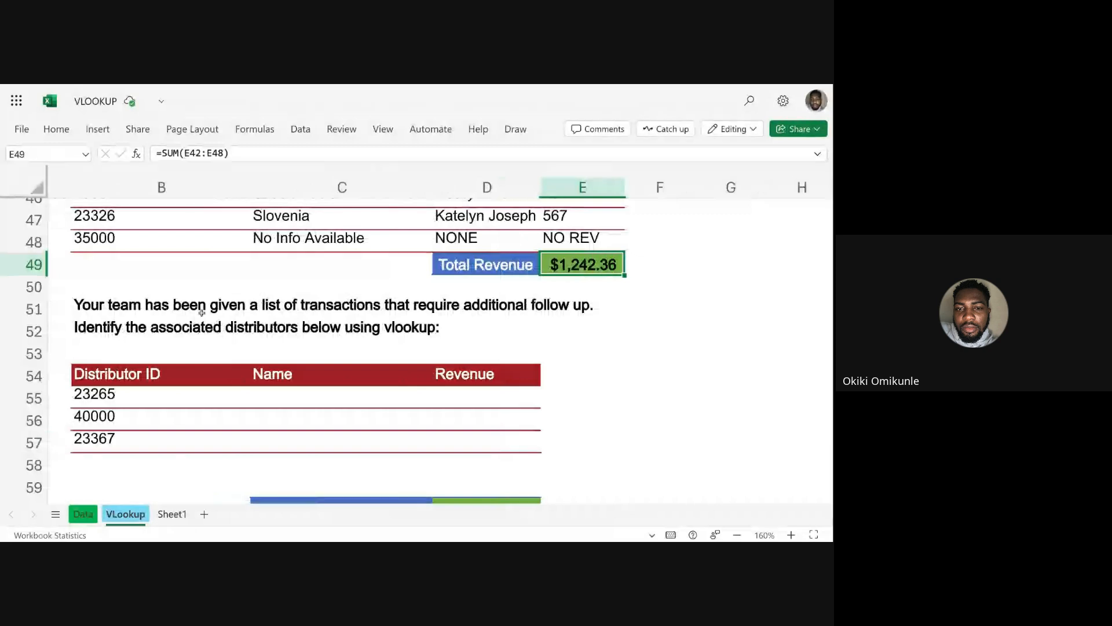
scroll(202, 313, "left", 1)
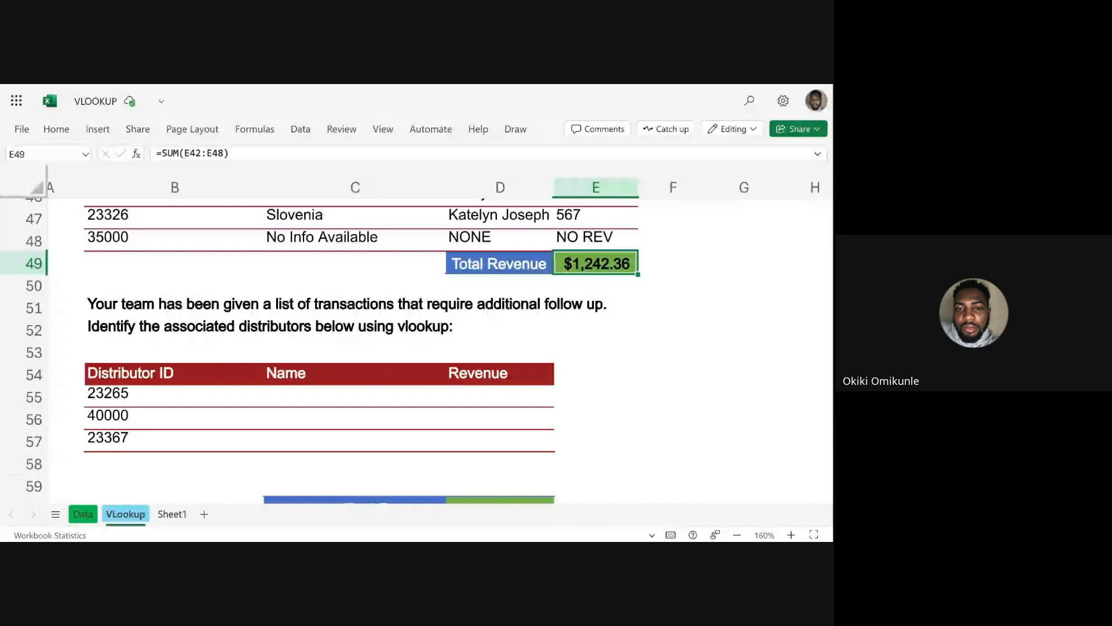
key("super+minus")
key("super+minus")
key("super+minus")
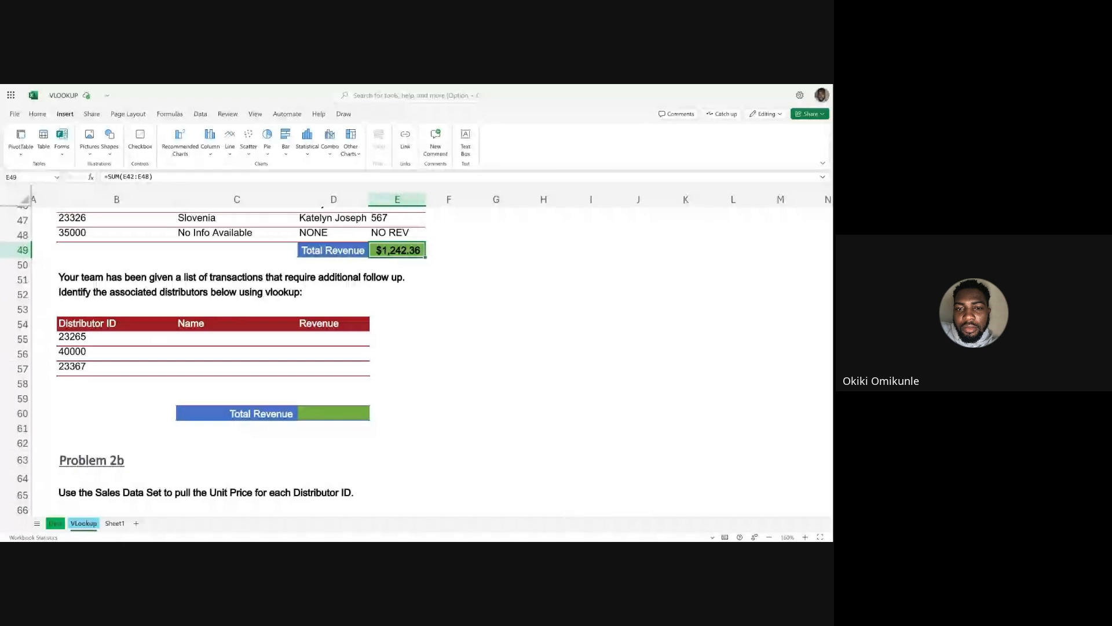
scroll(213, 346, "down", 2)
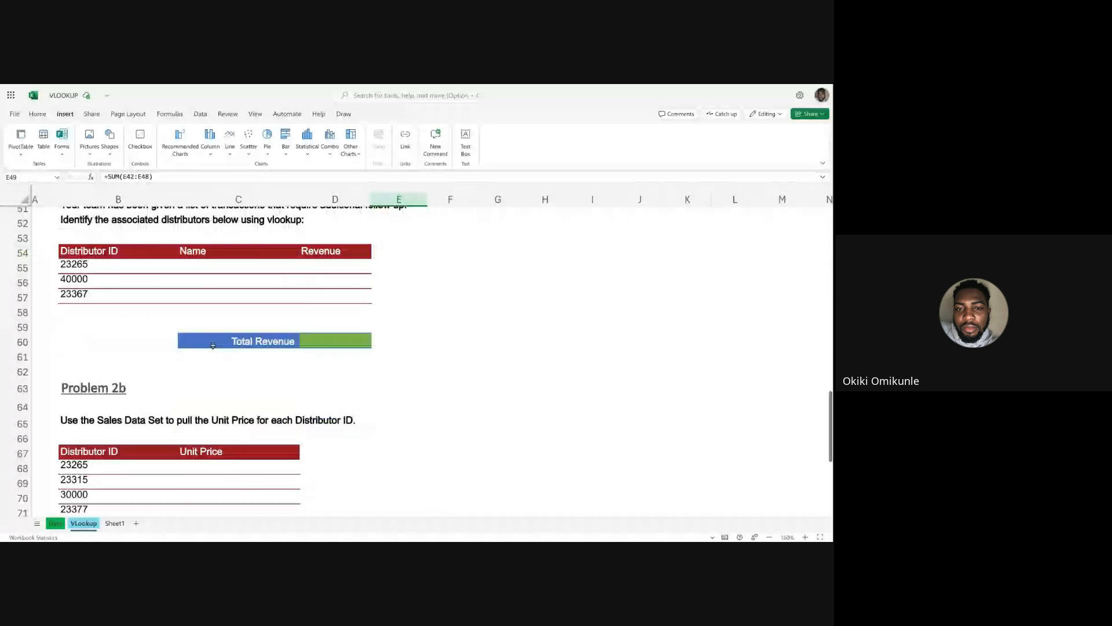
scroll(213, 346, "down", 6)
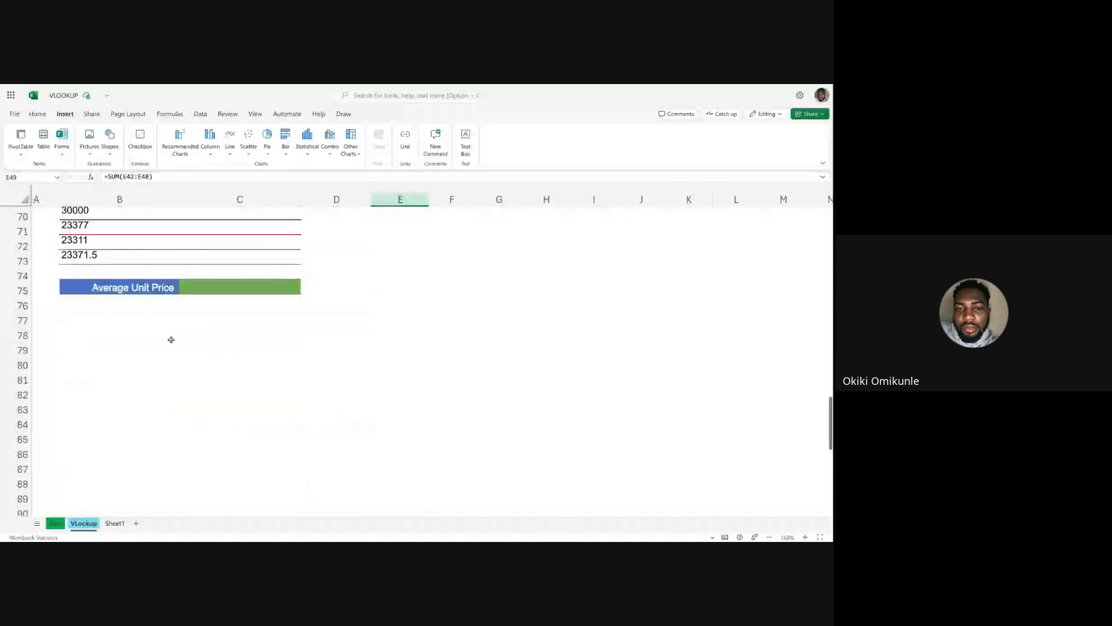
scroll(171, 339, "up", 7)
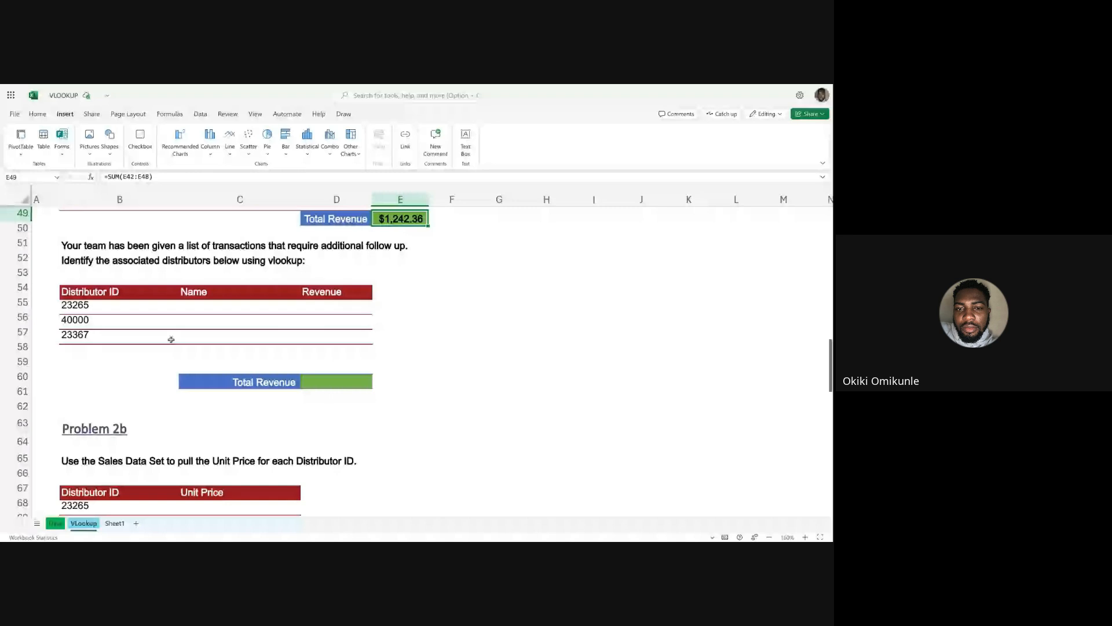
scroll(171, 339, "up", 1)
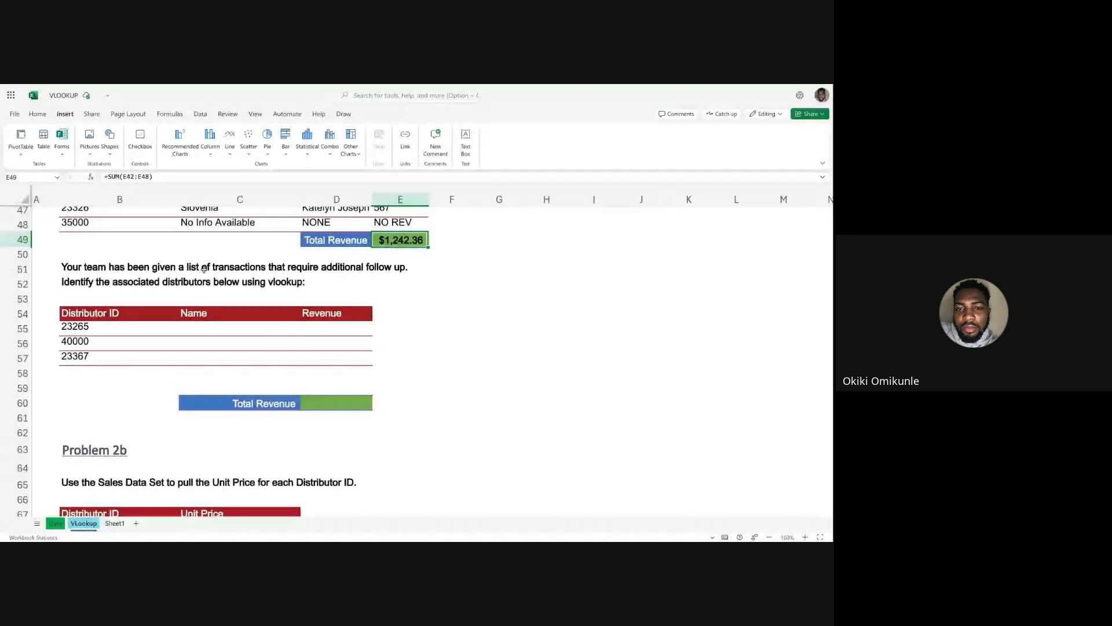
Start an IFERROR formula in C55, the first Name cell of the follow-up transactions table.
left_click(191, 325)
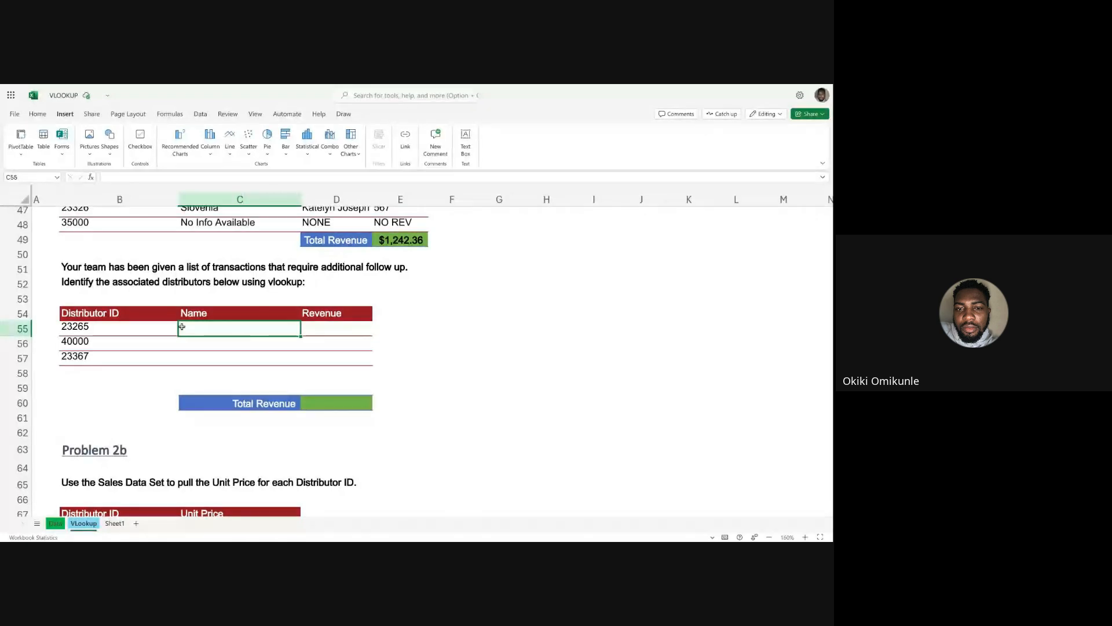
scroll(91, 344, "up", 1)
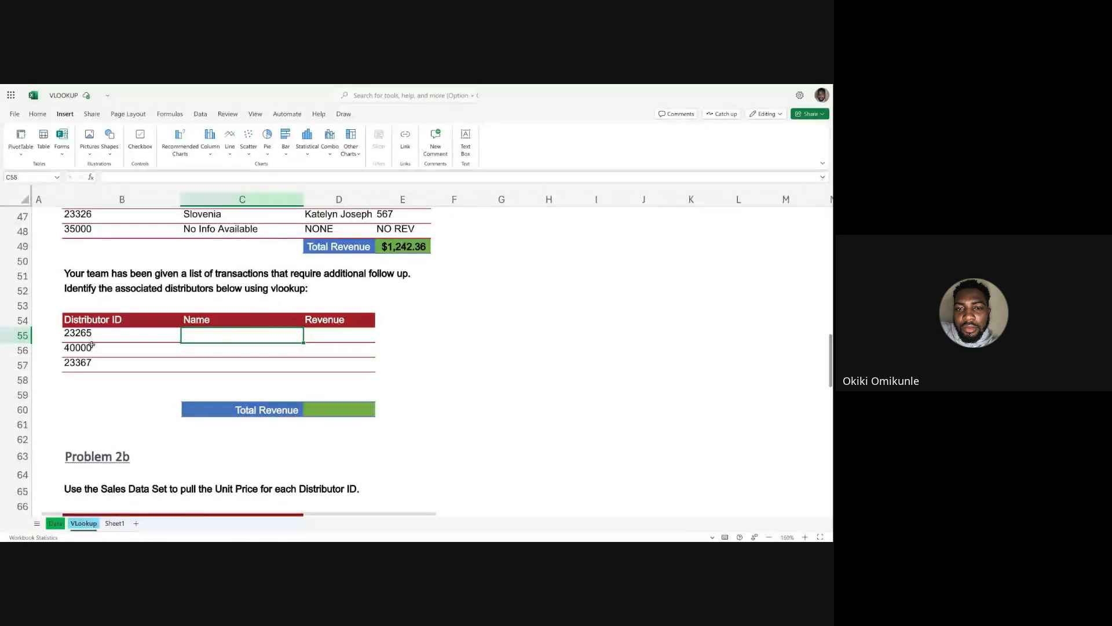
type("=IF")
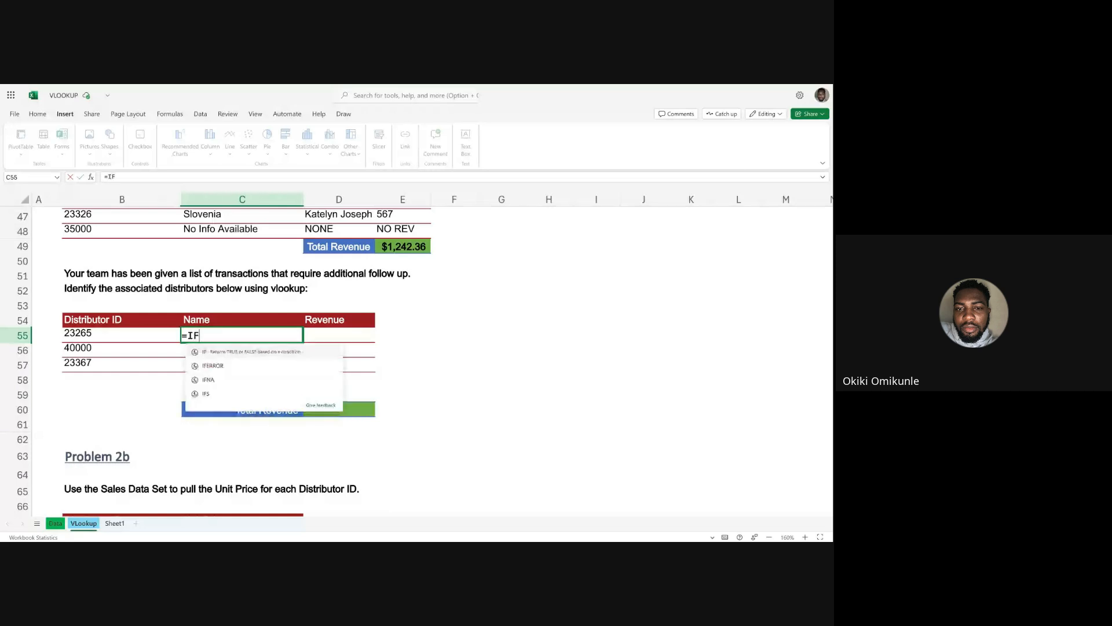
type("ERRPR")
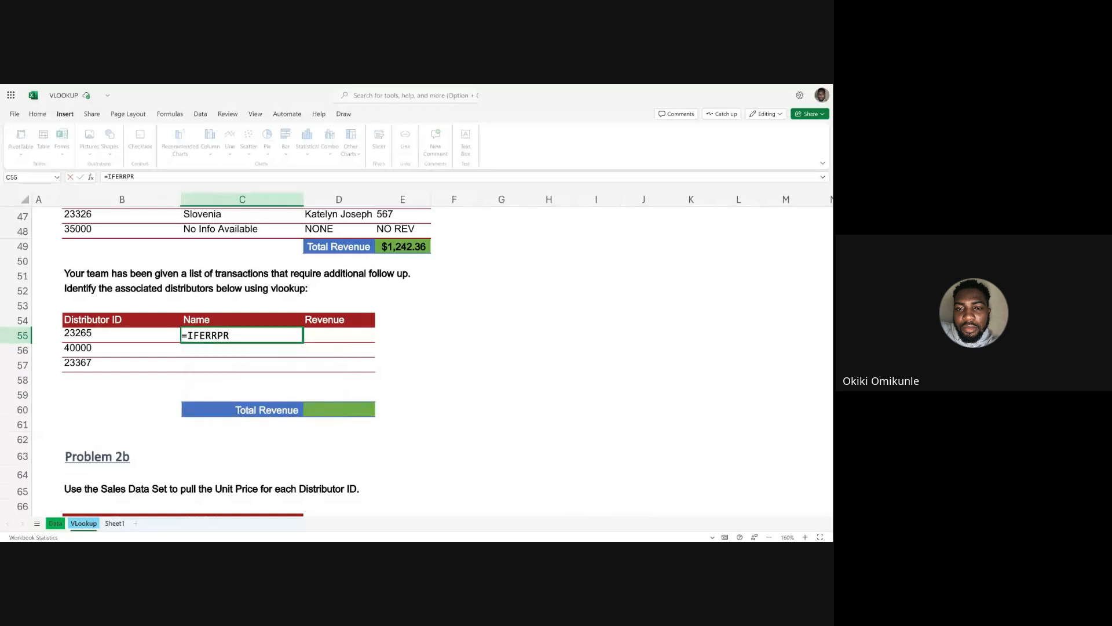
key("BackSpace")
key("BackSpace")
type("OR")
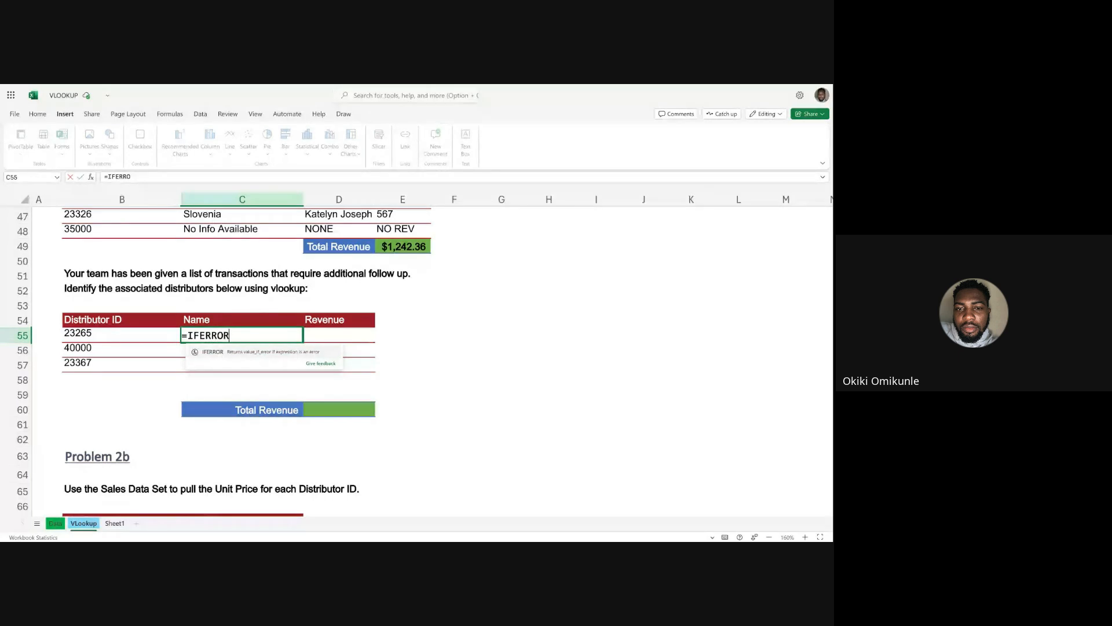
type("(")
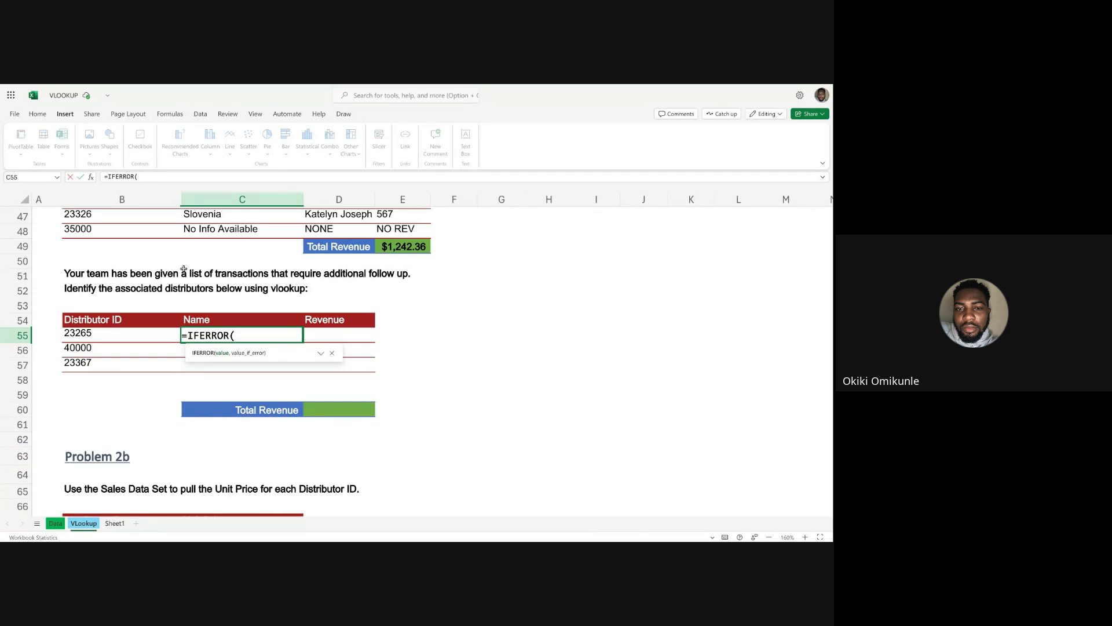
Nest a VLOOKUP inside the C55 IFERROR, using the distributor ID in B55 as the lookup value.
type("VLOOK")
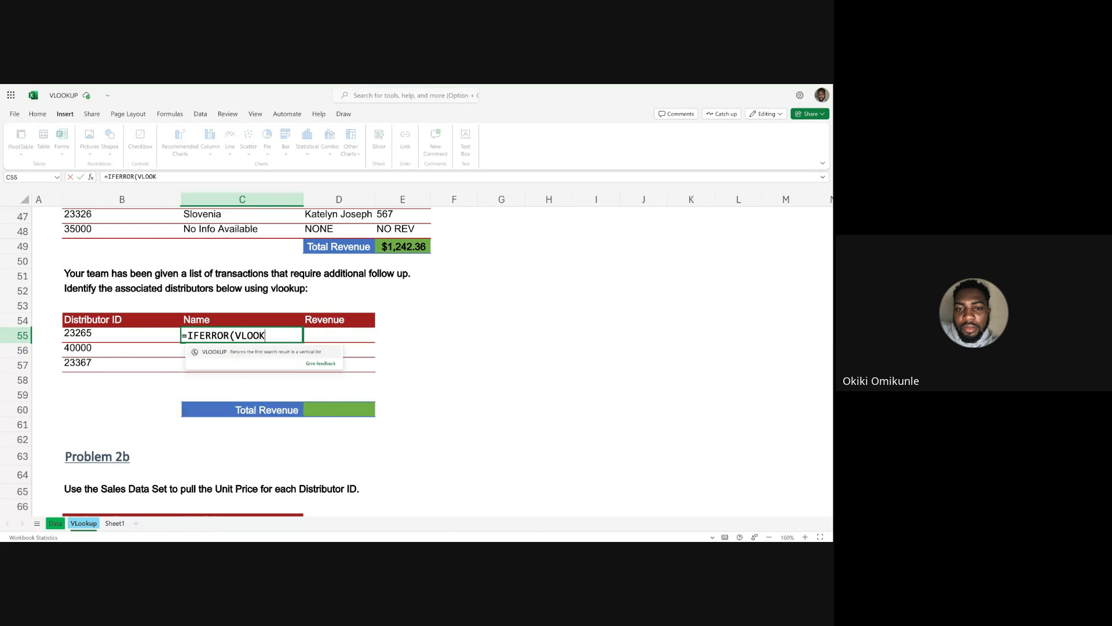
key("Tab")
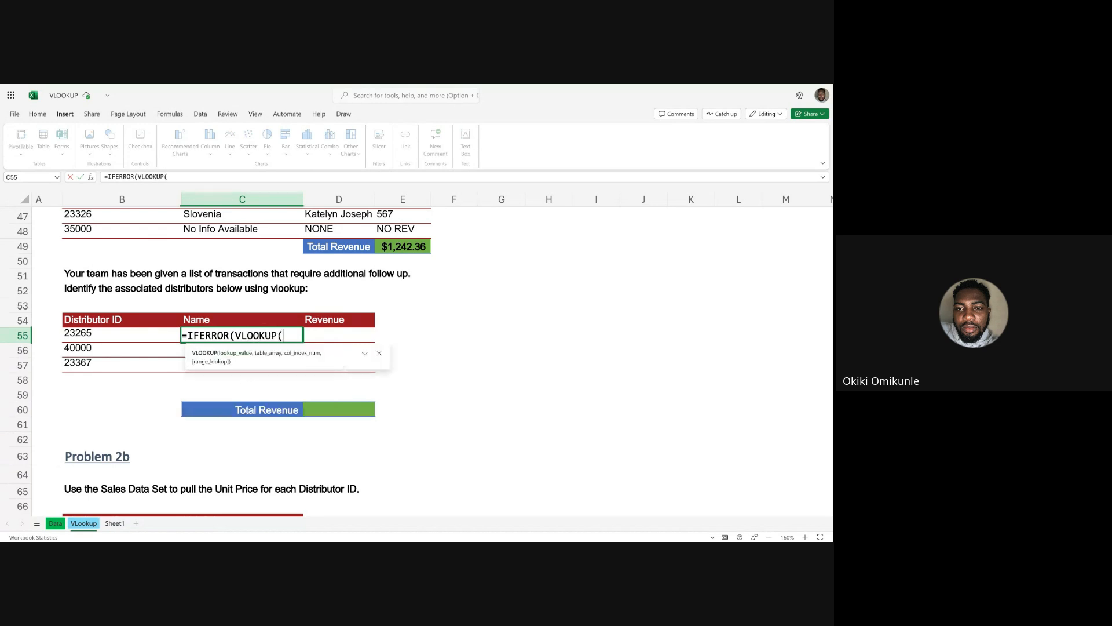
left_click(86, 332)
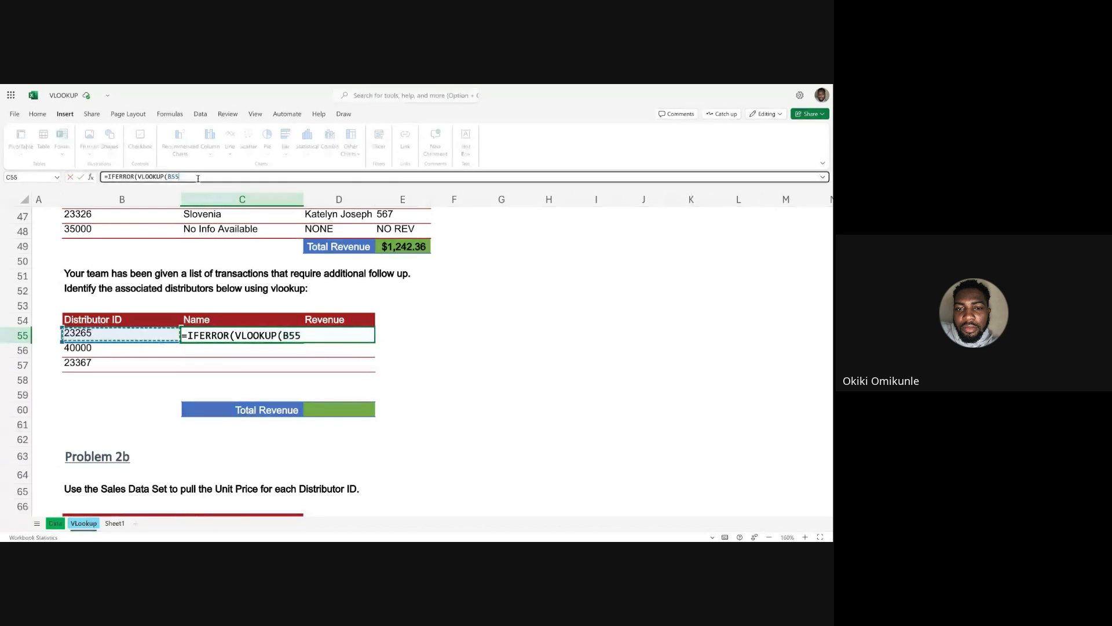
type(",")
Set columns A:J of the Data sheet as the table array of the C55 VLOOKUP.
left_click(60, 523)
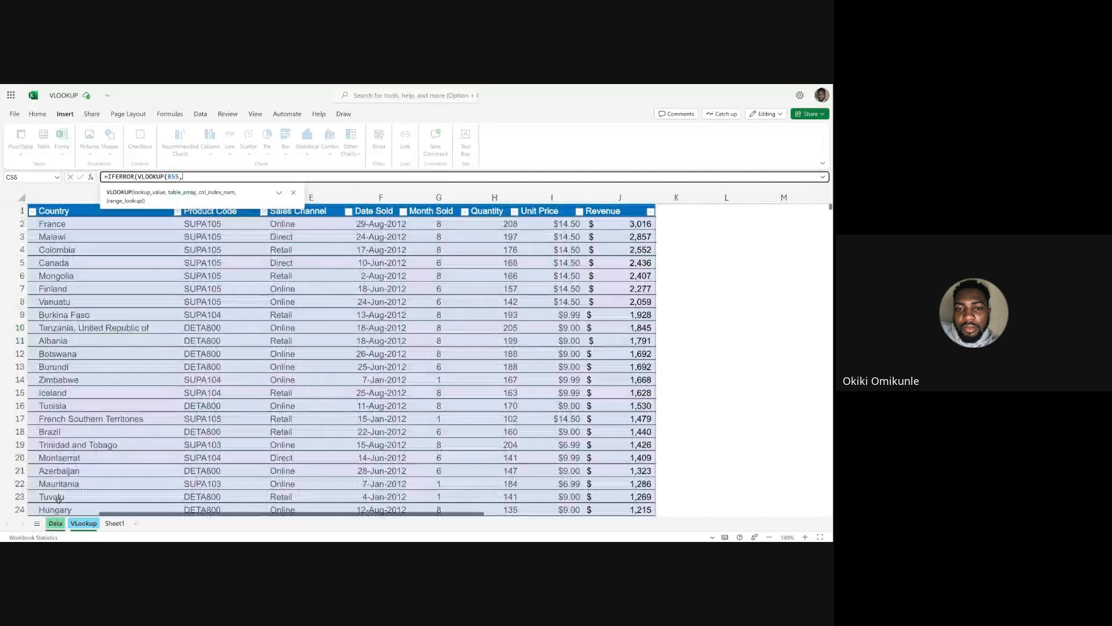
scroll(65, 278, "left", 3)
left_click_drag(50, 192, 768, 210)
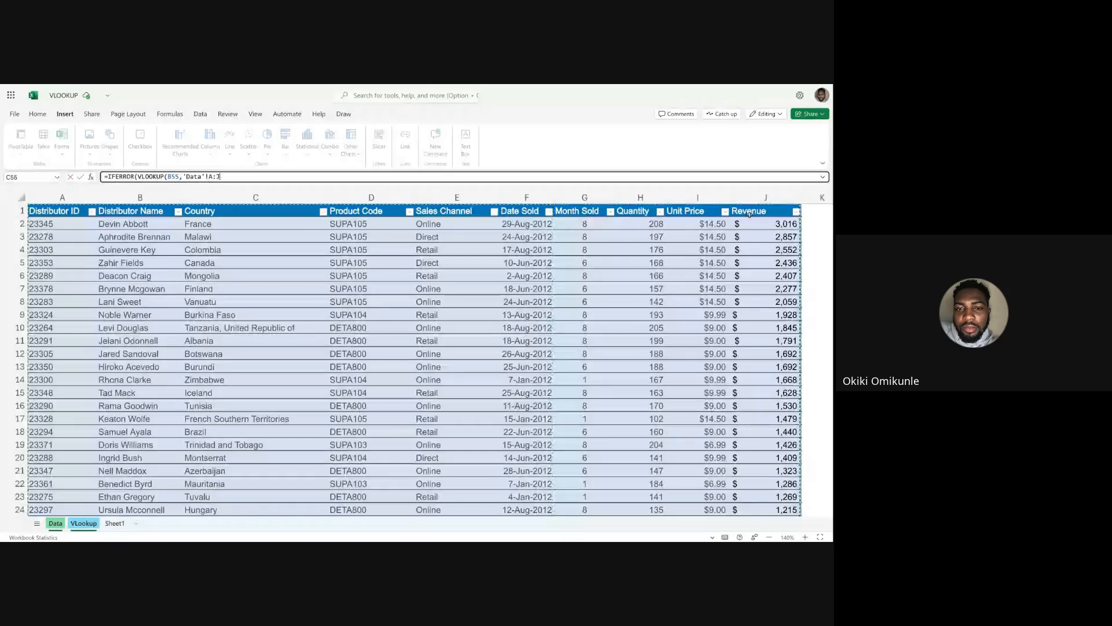
type(",")
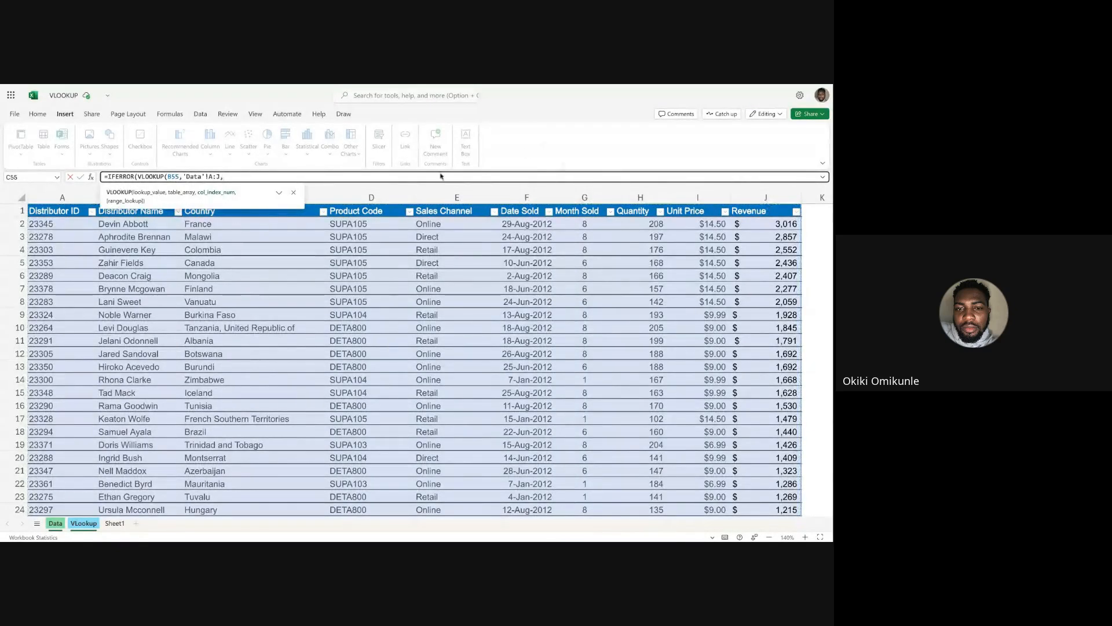
Set the column index to 2 and the match to FALSE, closing the VLOOKUP in the C55 formula.
left_click(83, 524)
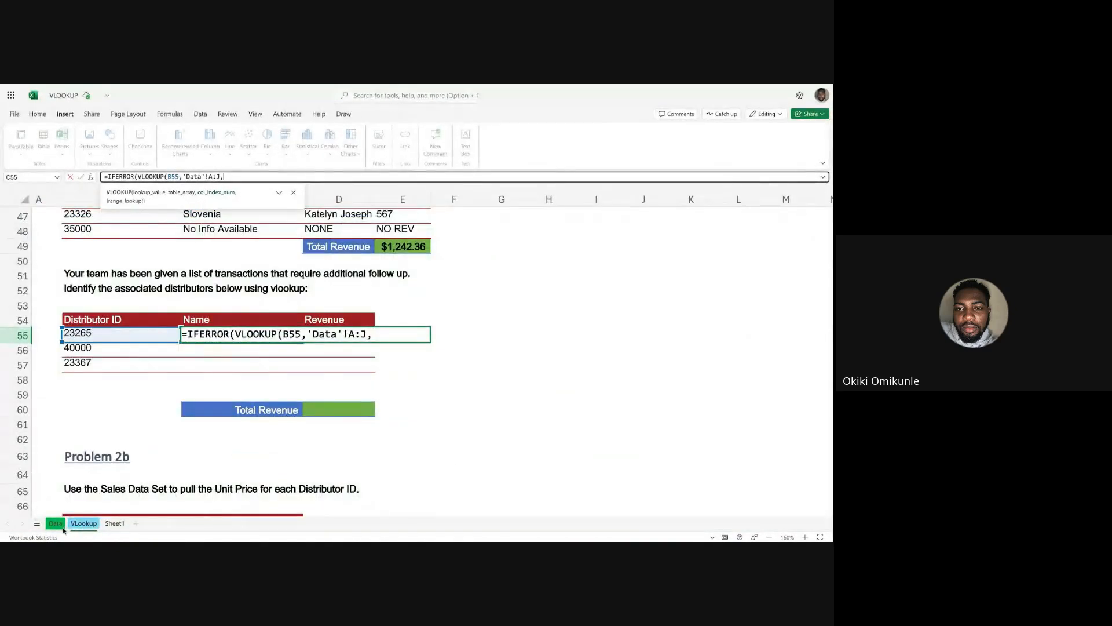
left_click(55, 523)
type("2")
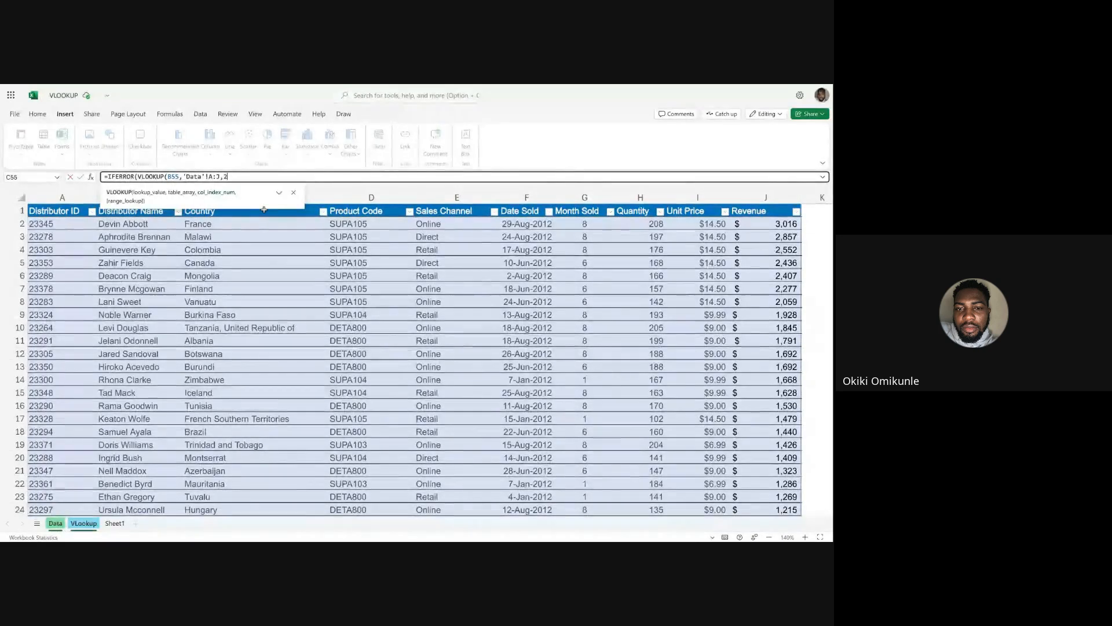
type(",")
left_click(171, 203)
type(")")
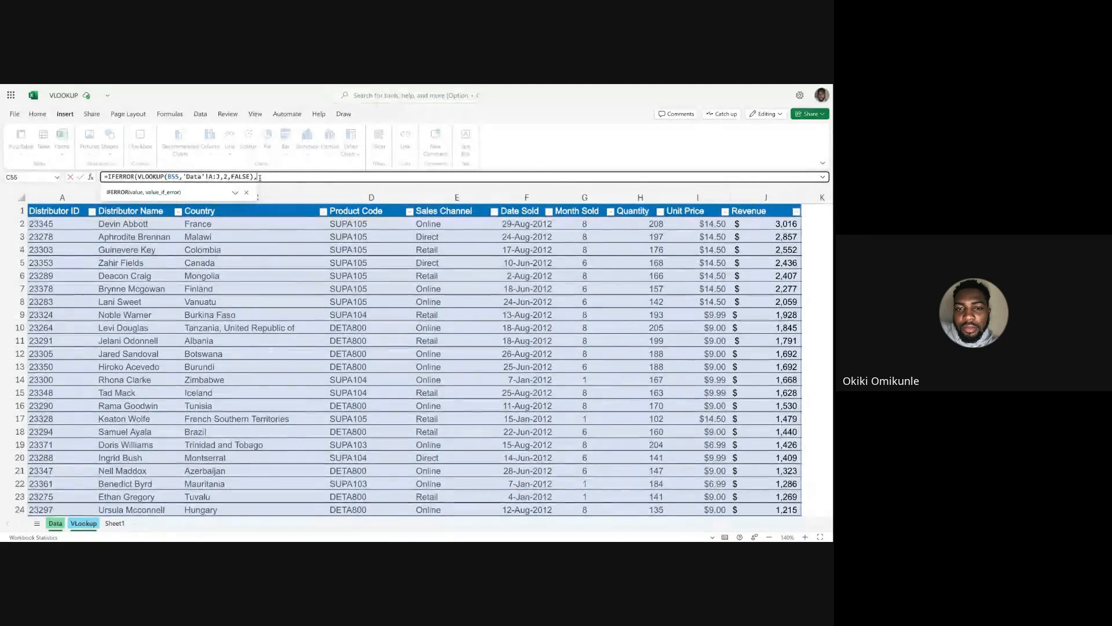
type(",\"")
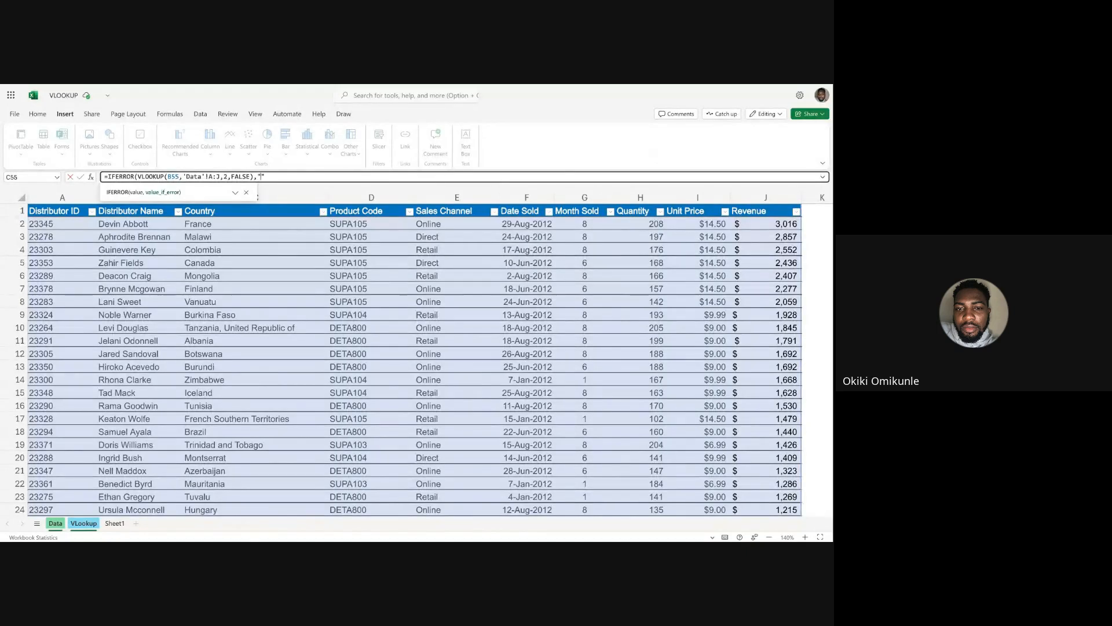
Give the C55 IFERROR an empty-text fallback (""), clear any stray table reference, and enter the formula.
key("Left")
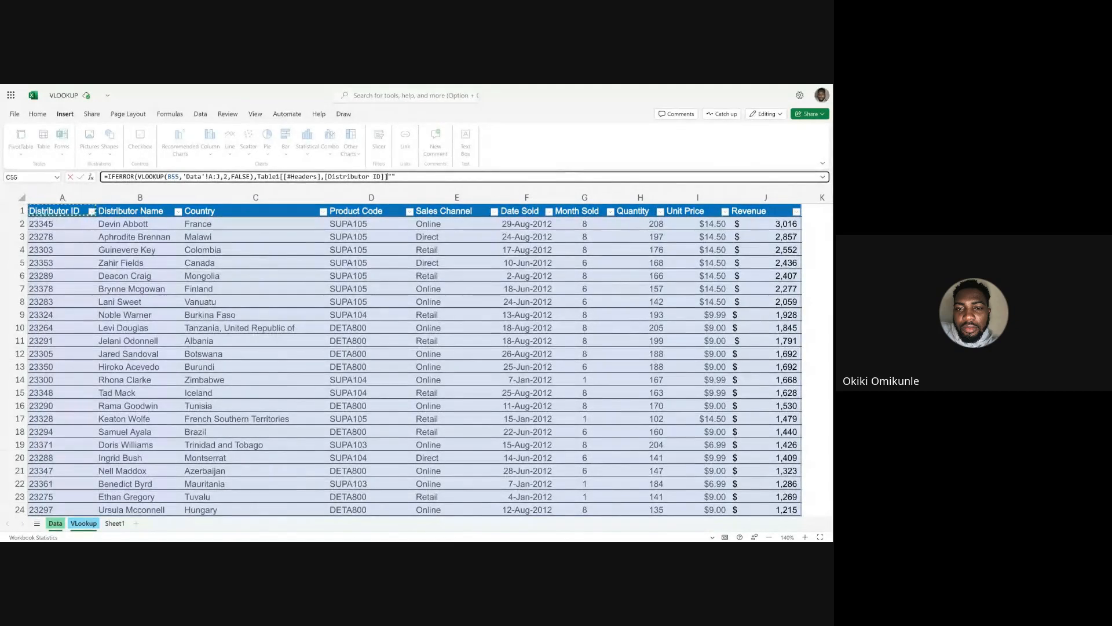
left_click_drag(389, 177, 259, 175)
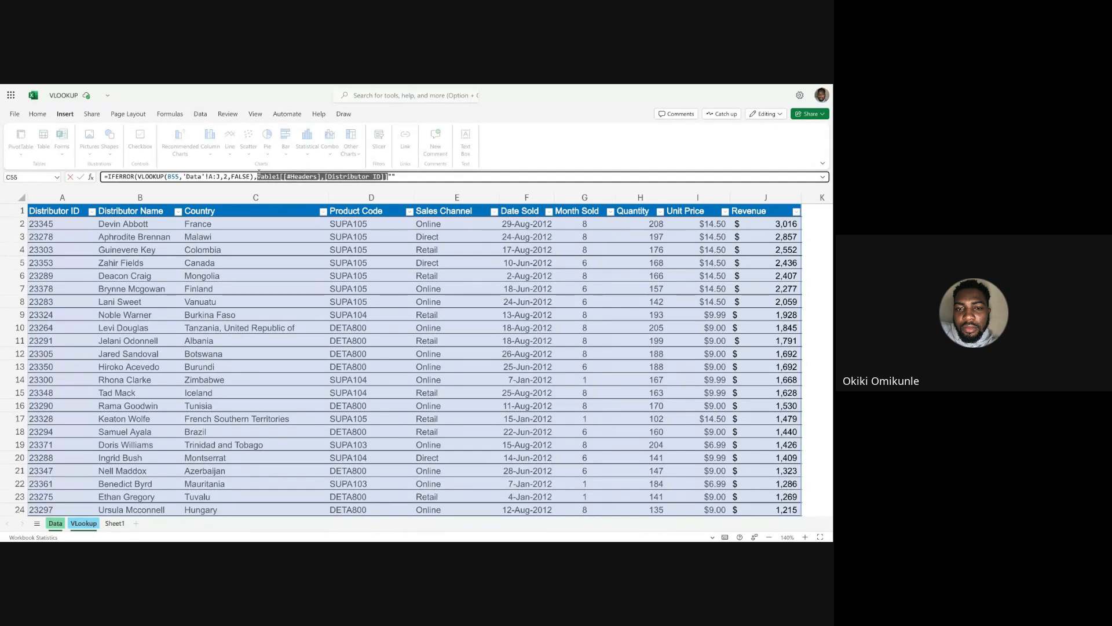
key("Delete")
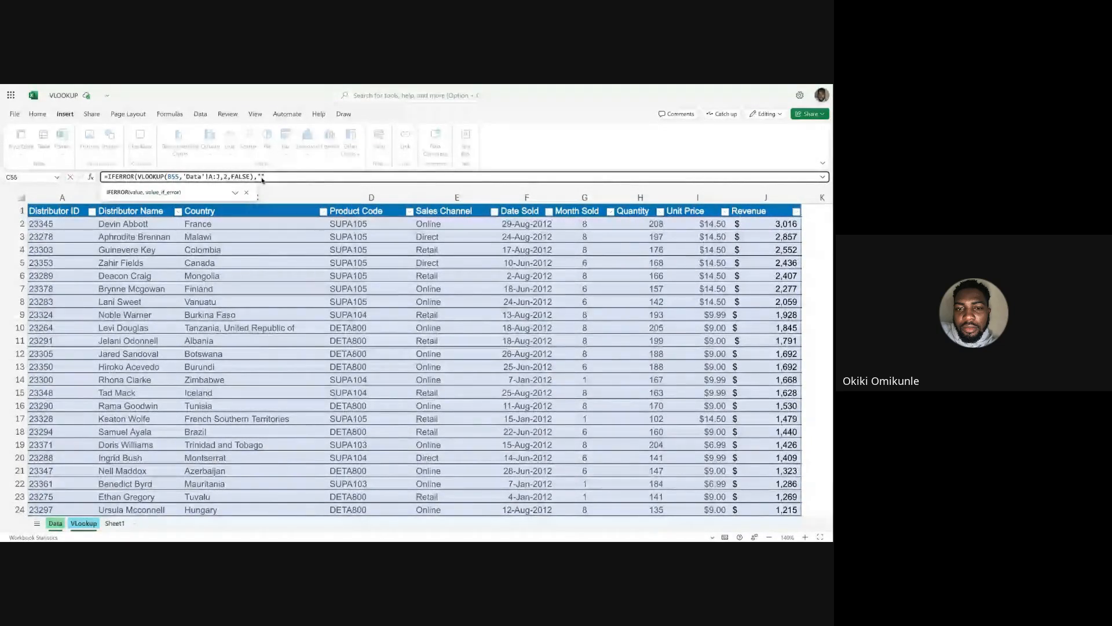
type("\"")
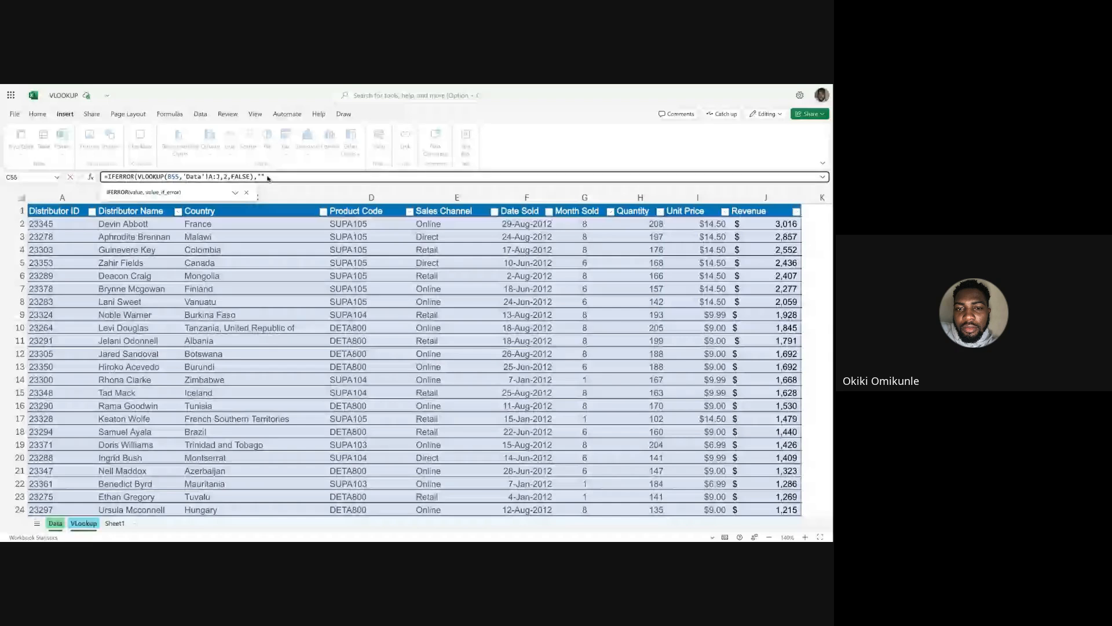
type(")")
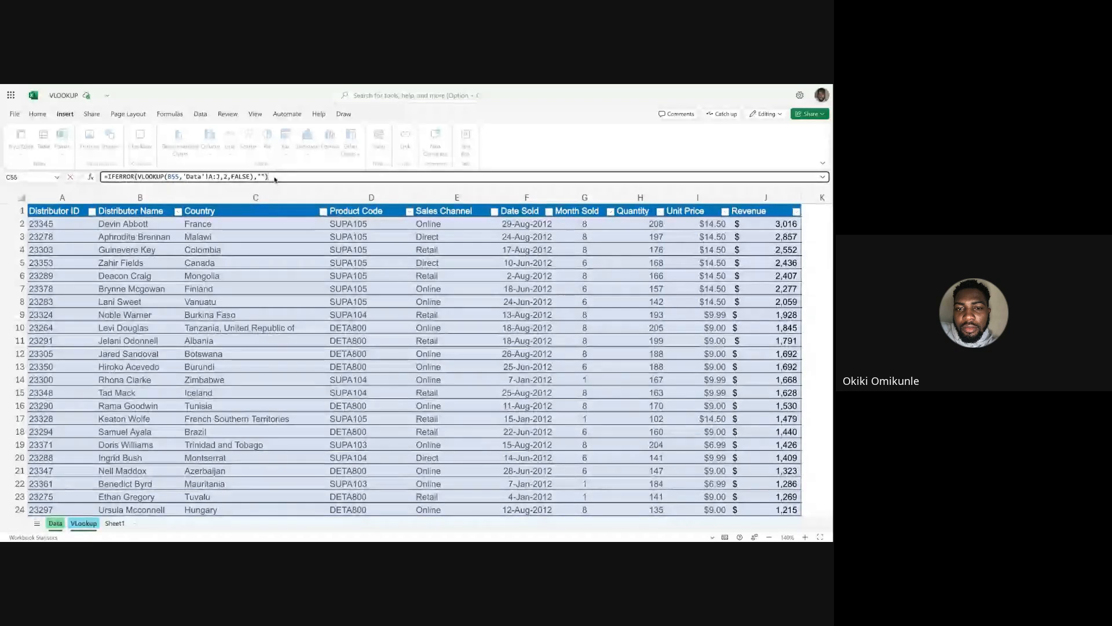
key("Return")
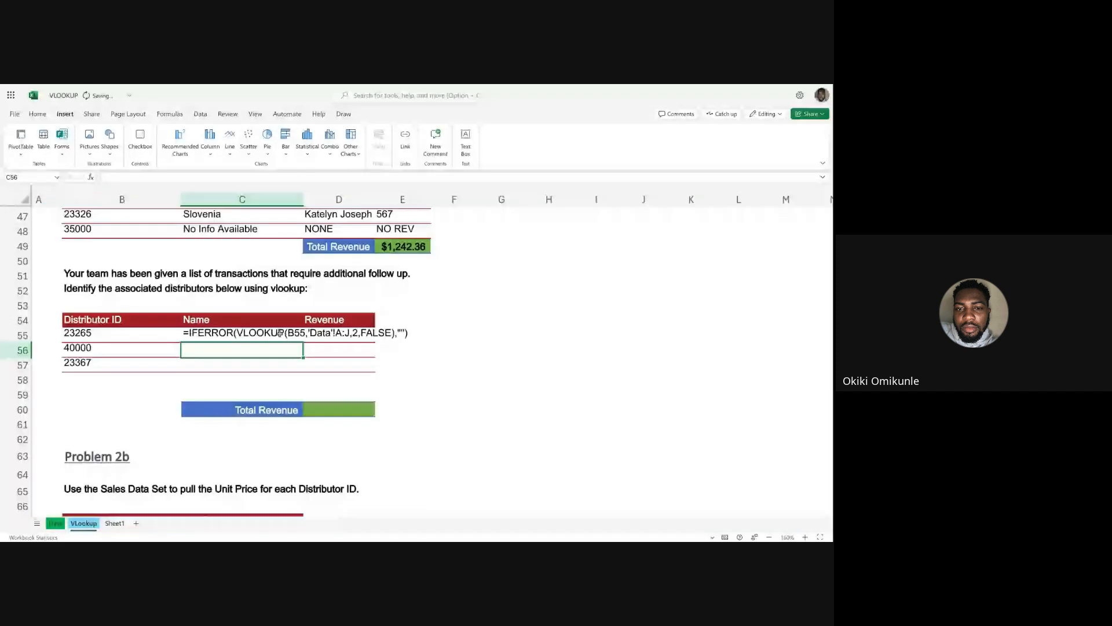
Fill the C55 name formula down to C57 and check the copied formula for ID 40000.
left_click(237, 334)
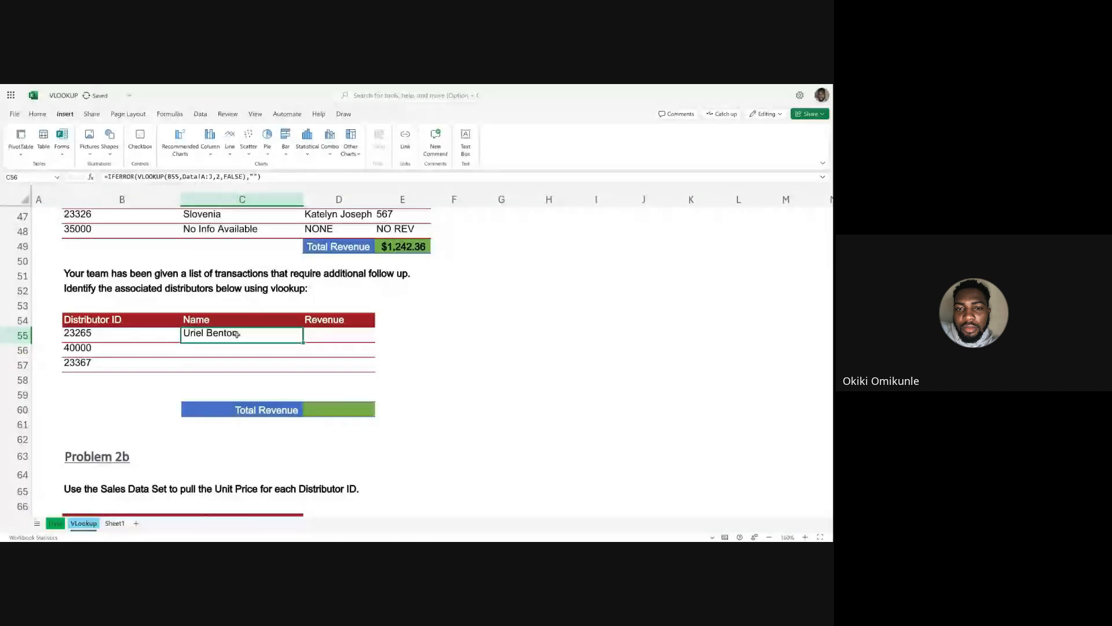
double_click(303, 343)
left_click(225, 353)
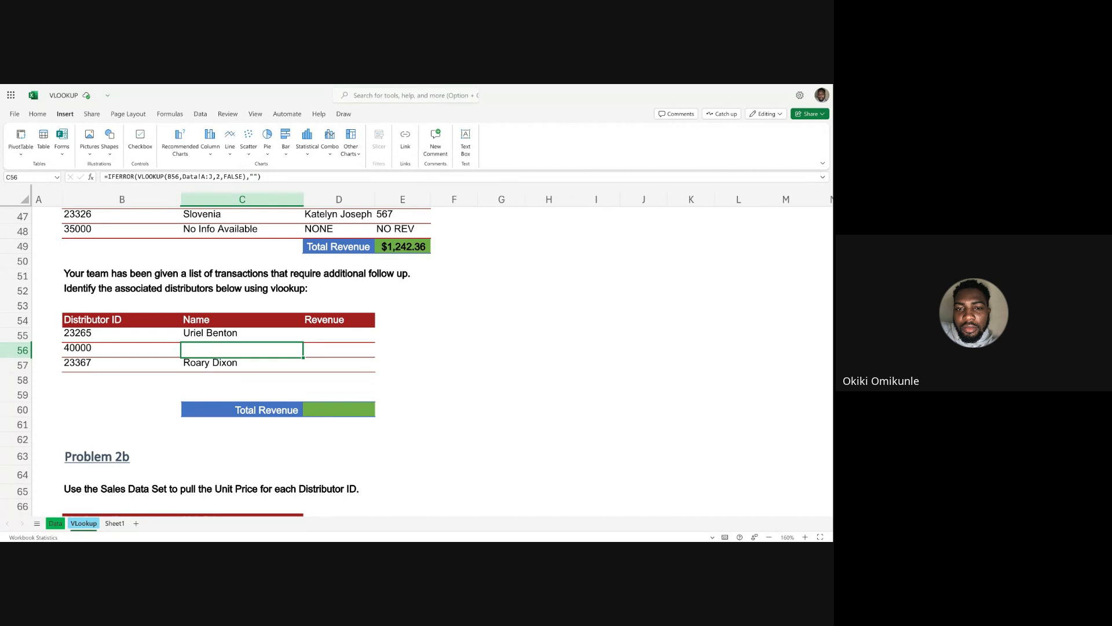
left_click(259, 335)
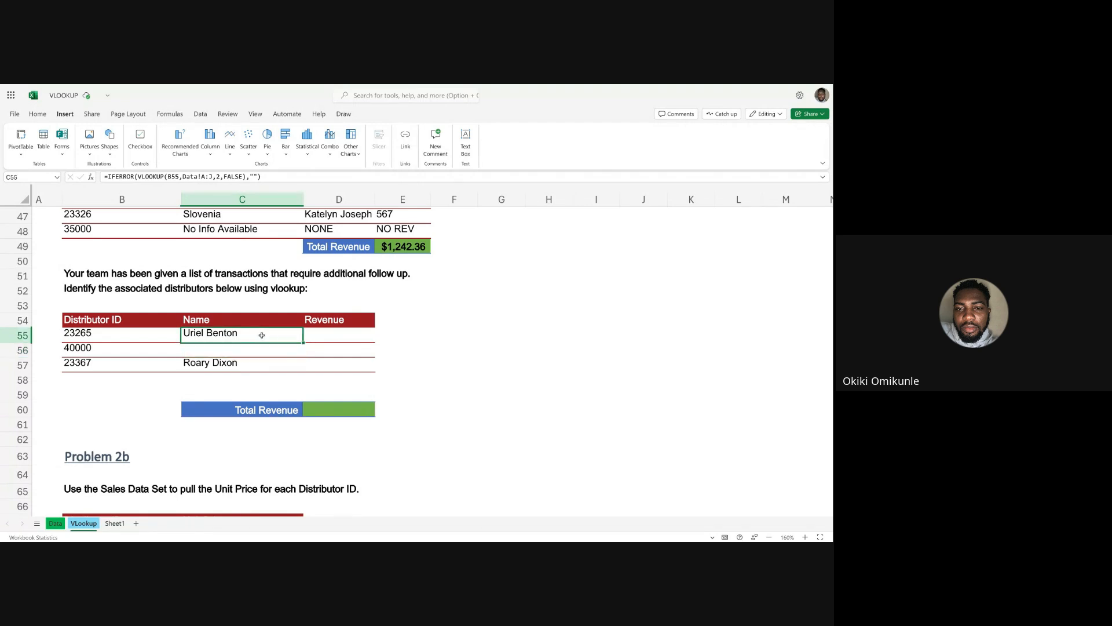
Start an IFERROR formula in D55 under Revenue, nesting a VLOOKUP that uses B55 as the lookup value.
left_click(342, 336)
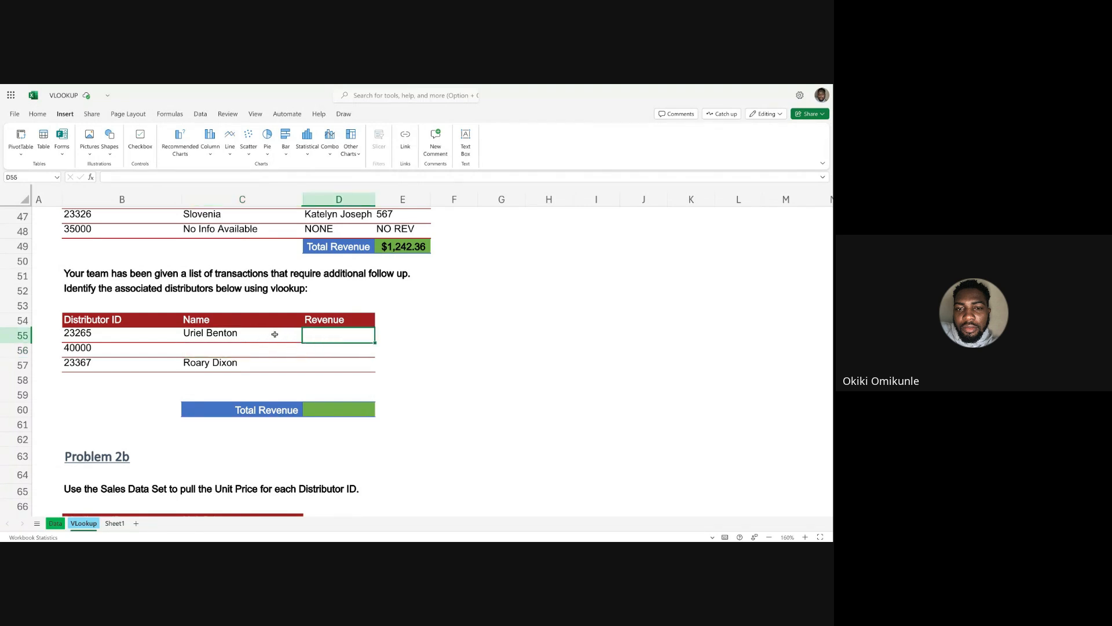
type("=IF")
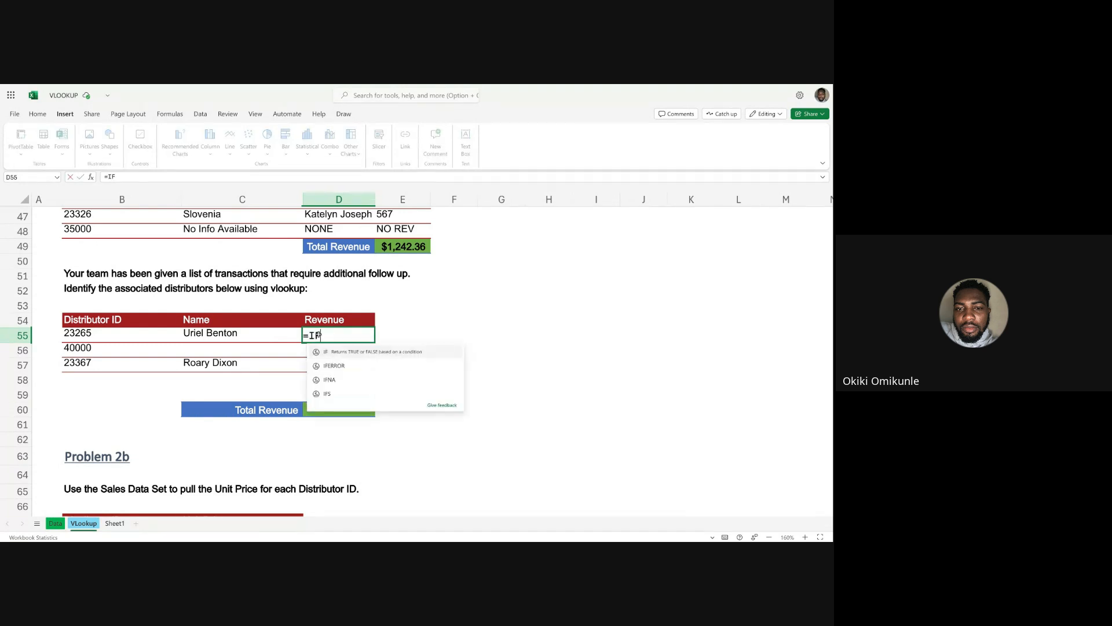
type("ERRPR")
key("BackSpace")
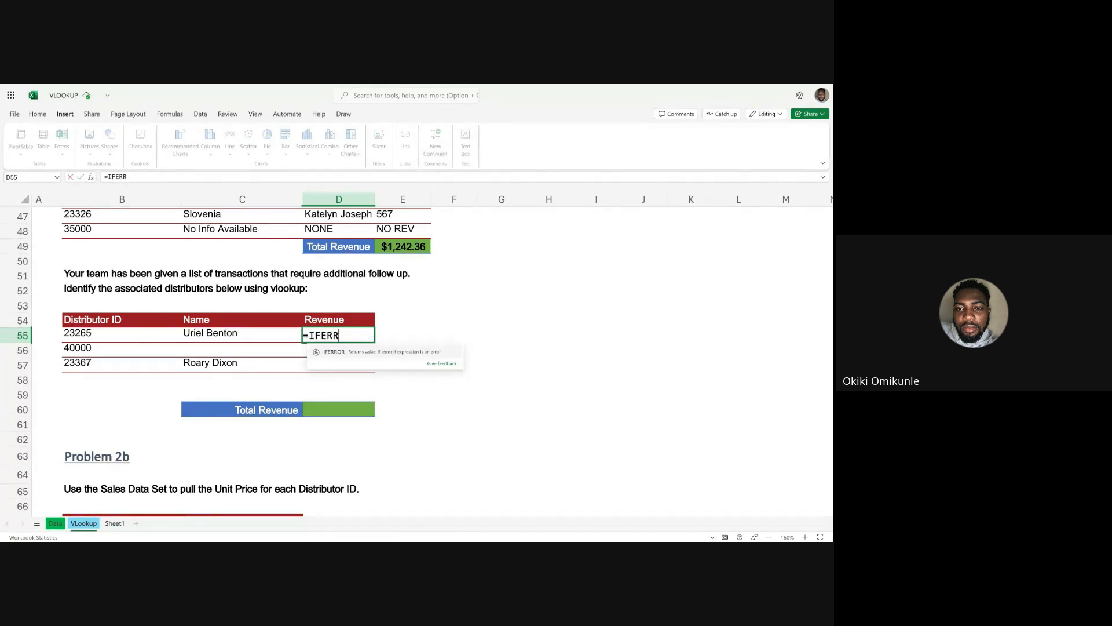
type("OR(")
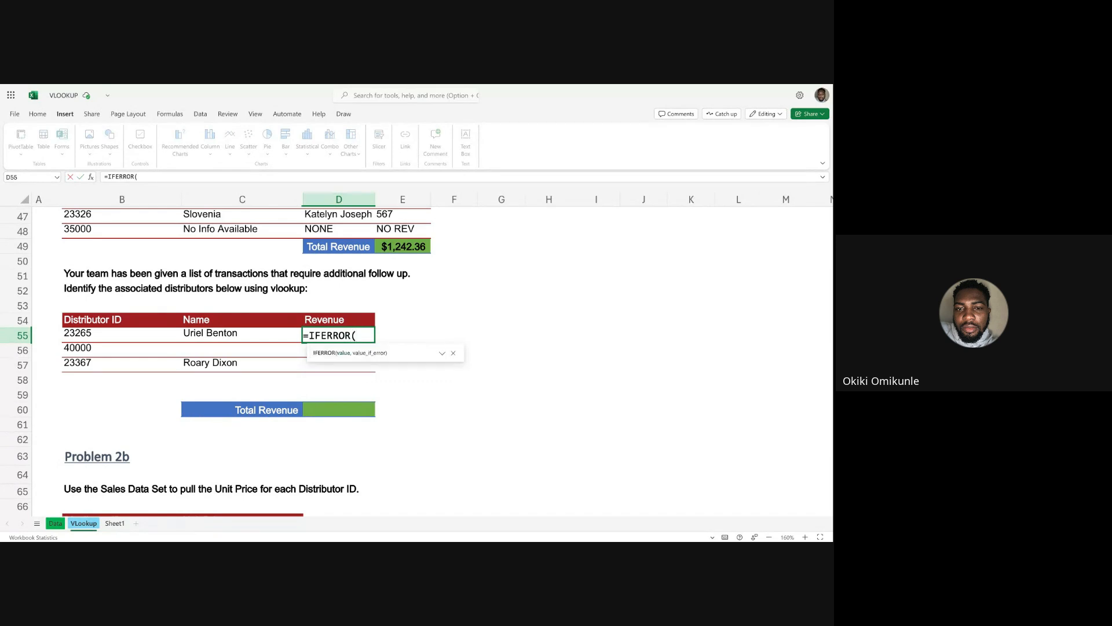
type("VLOOKUP(")
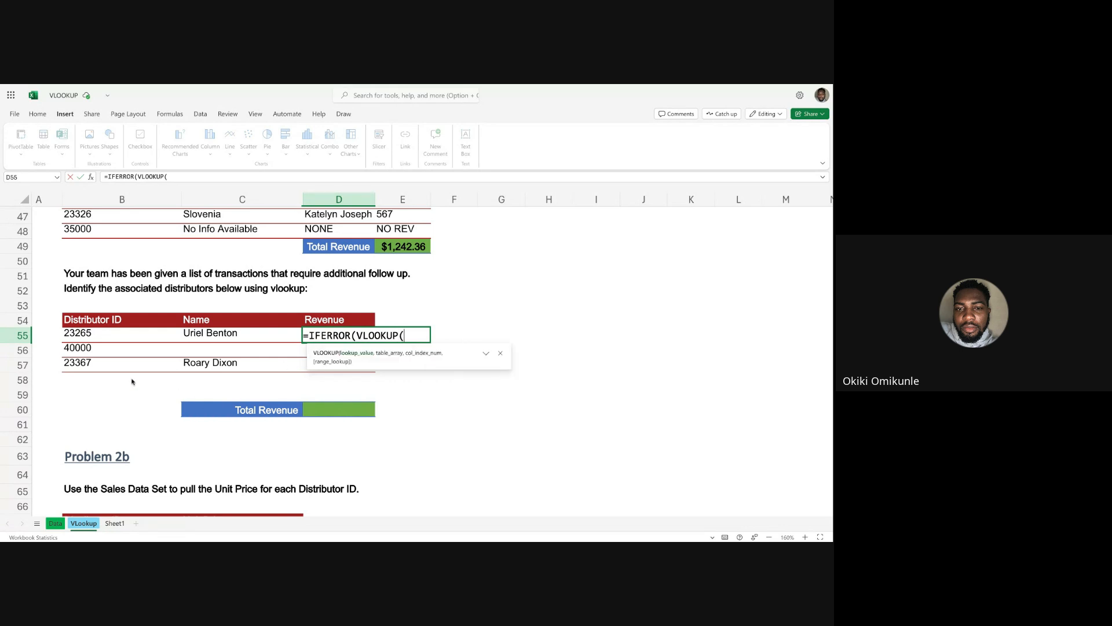
left_click(91, 338)
type(",")
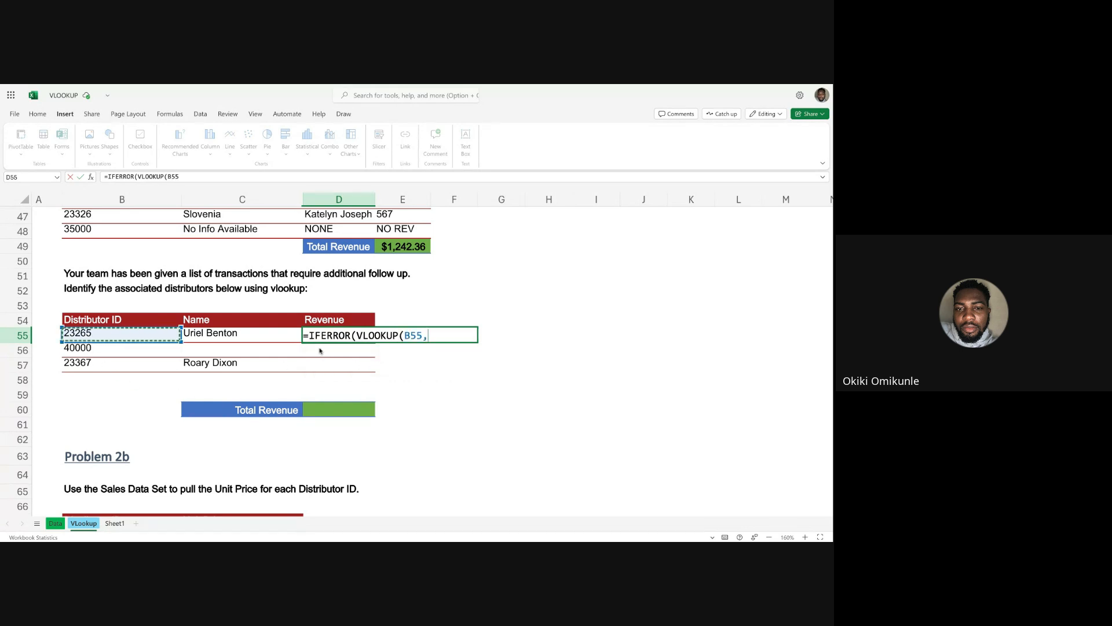
Set the D55 VLOOKUP's table array to Data columns A:J, the column index to 10 and the match to FALSE.
left_click(55, 523)
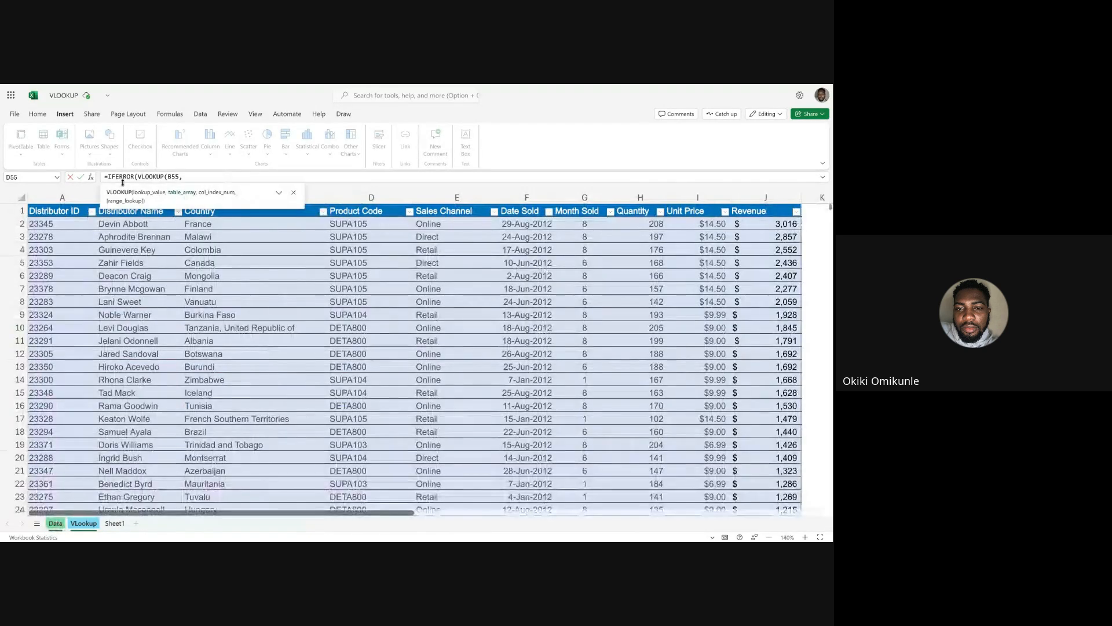
left_click_drag(65, 195, 746, 193)
type(",1")
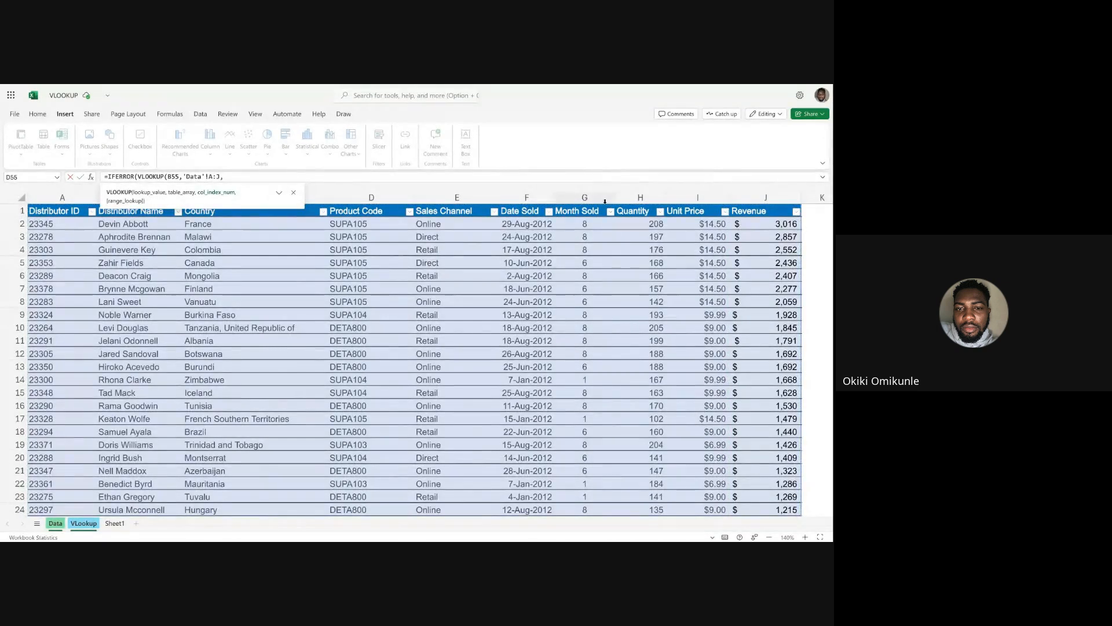
type("0,")
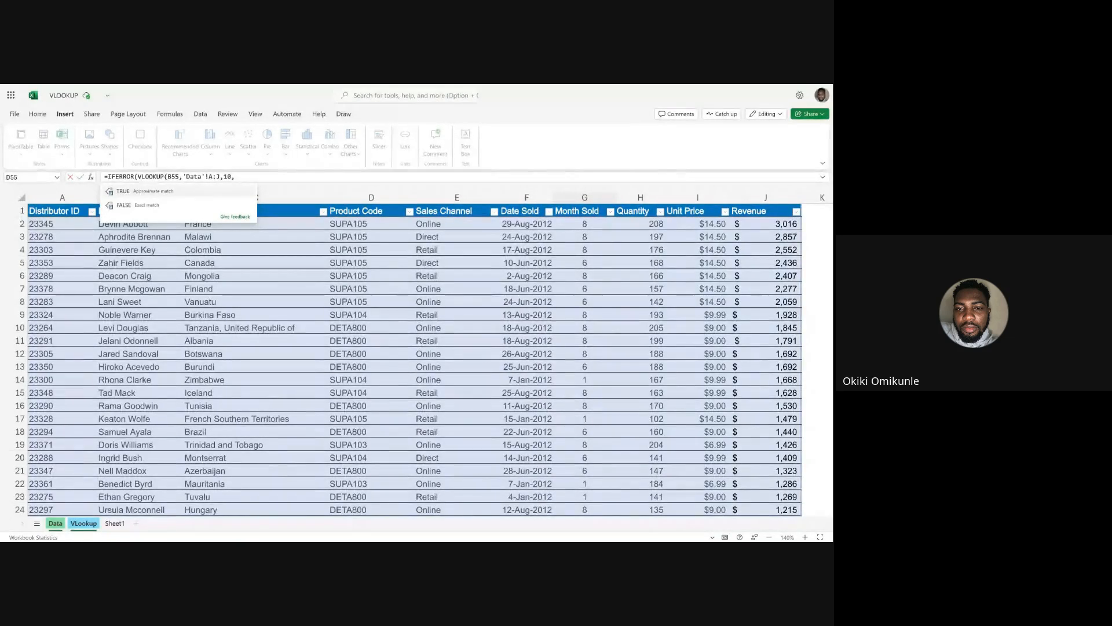
left_click(166, 206)
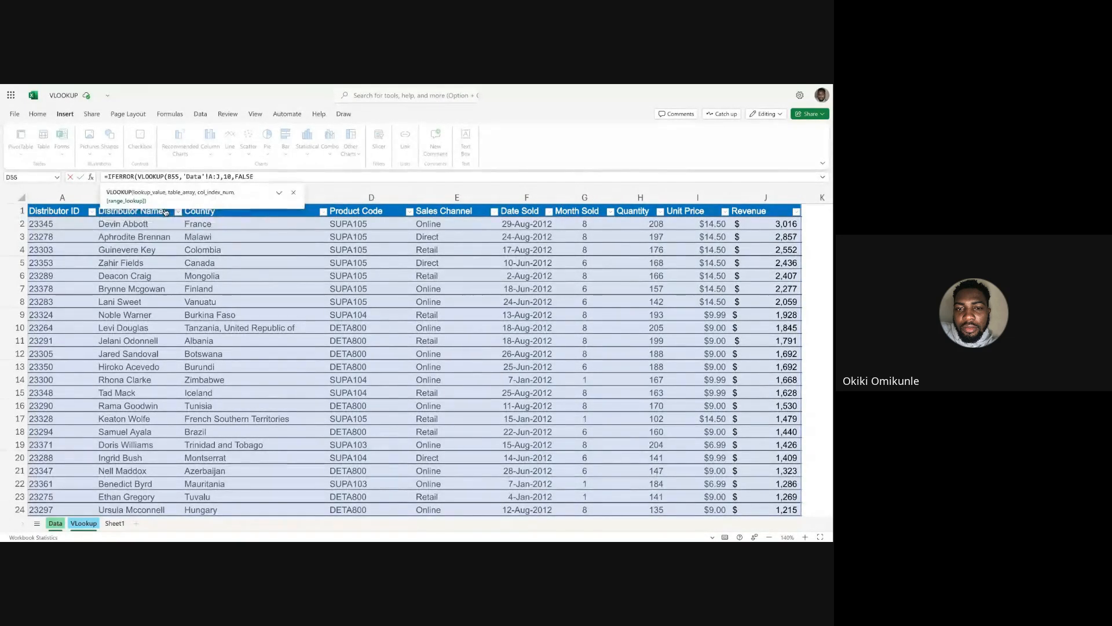
Finish the D55 IFERROR formula with an empty-text fallback ("") and fill it down the Revenue column to D57.
type("),")
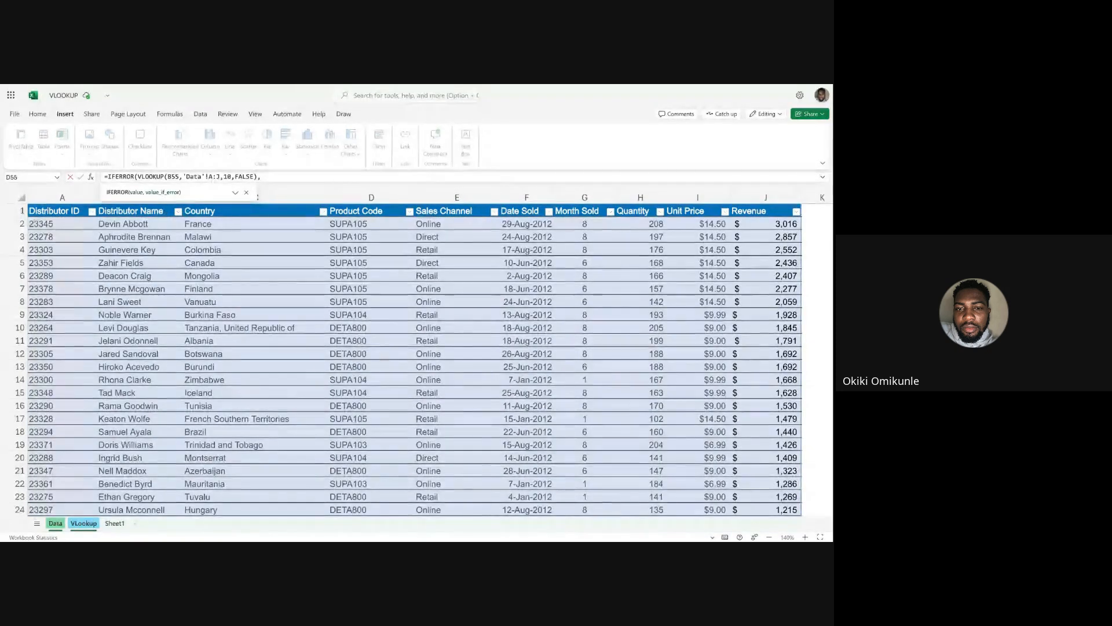
type("\"\")")
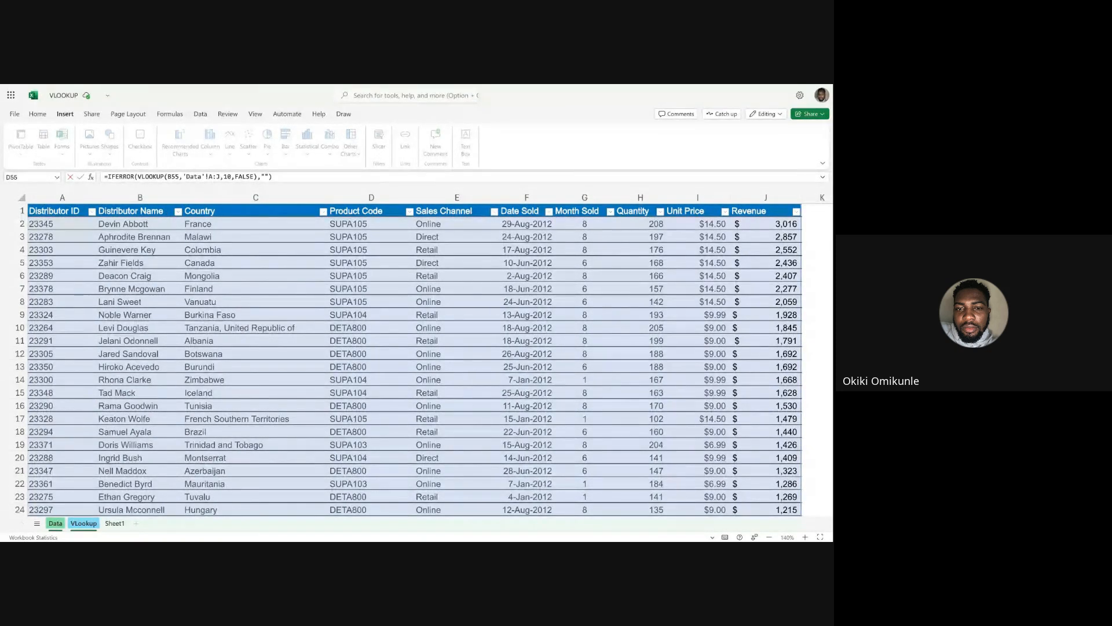
key("Return")
left_click(347, 334)
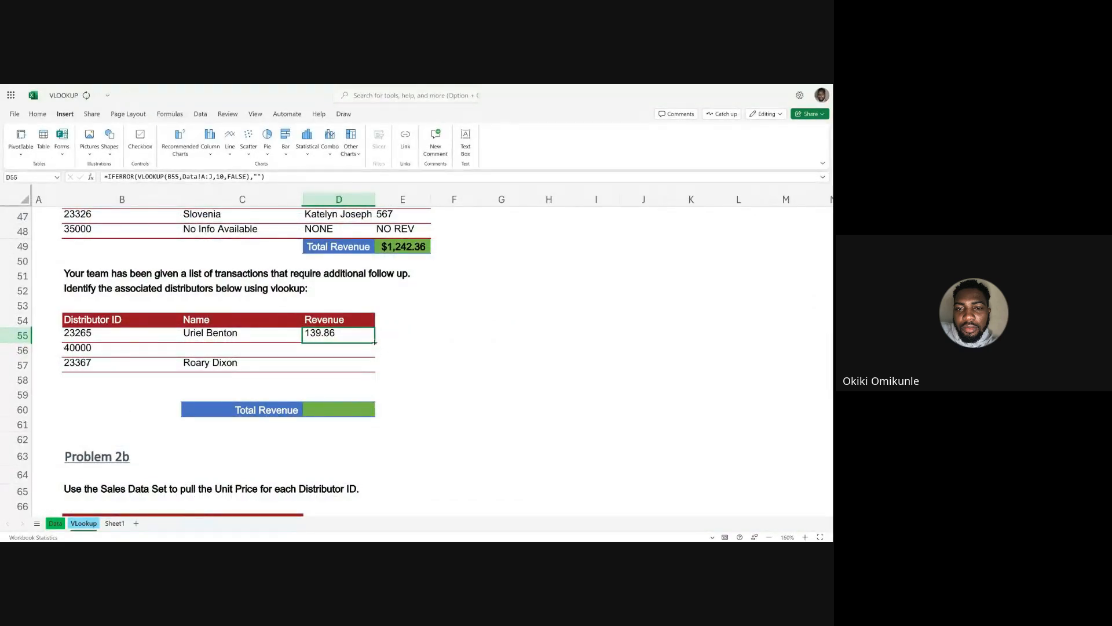
left_click_drag(375, 341, 374, 366)
left_click(394, 354)
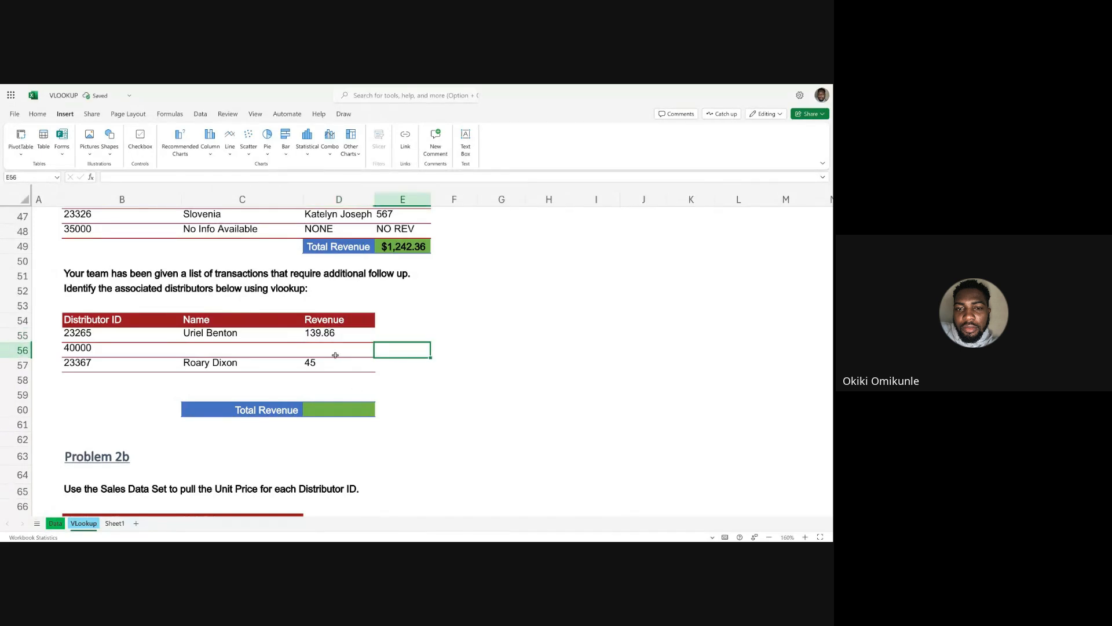
Review the row for distributor ID 40000, checking the name formula in C56 and the revenue formulas in D56 and D57.
left_click(12, 350)
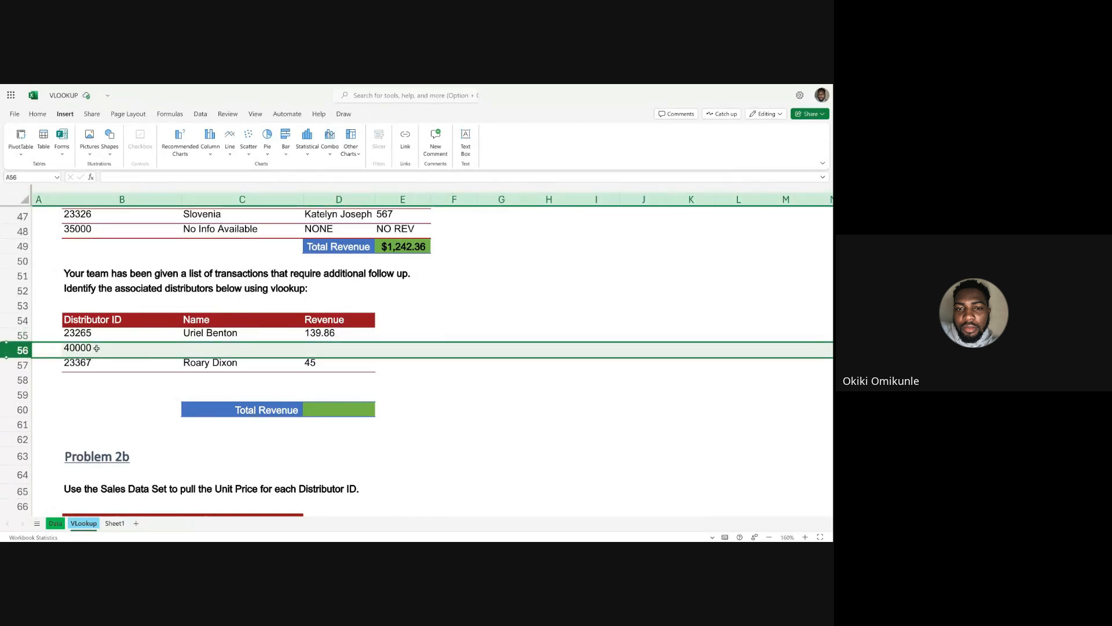
left_click(188, 345)
left_click_drag(188, 346, 278, 345)
double_click(277, 344)
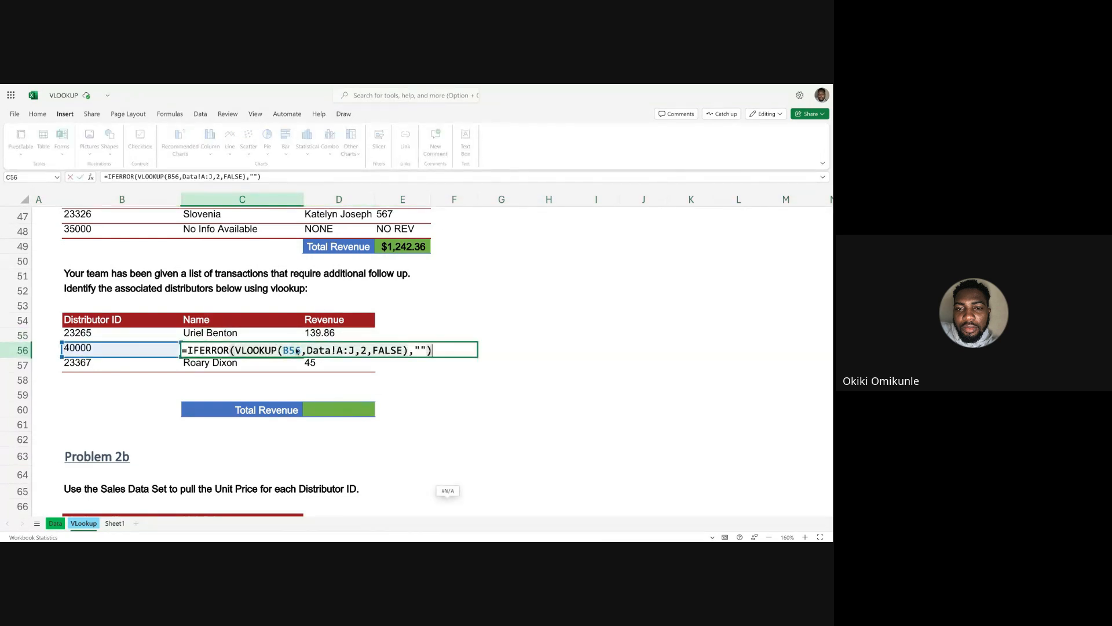
key("Escape")
left_click(329, 352)
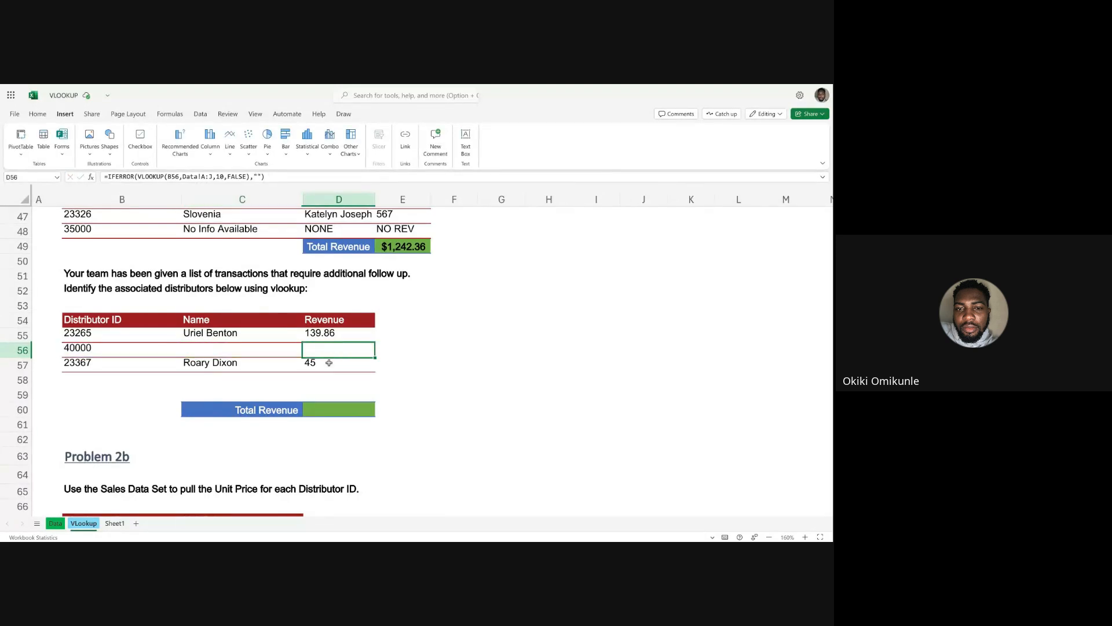
left_click(329, 364)
Total the follow-up revenues in D60 with =SUM(D55:D57) and check the range the formula covers.
left_click(329, 392)
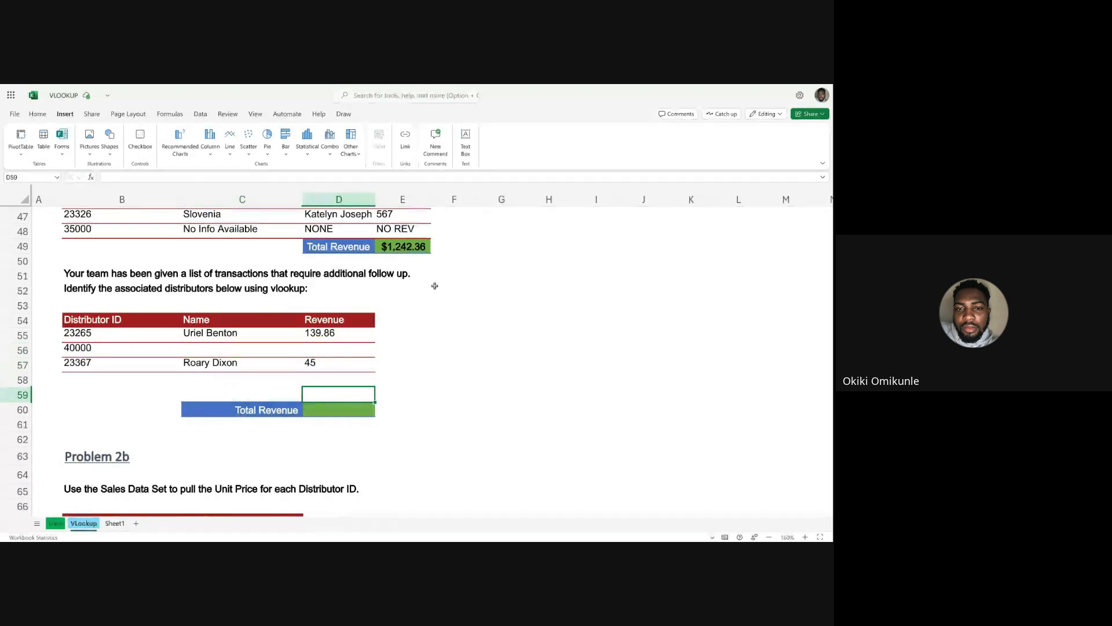
key("Down")
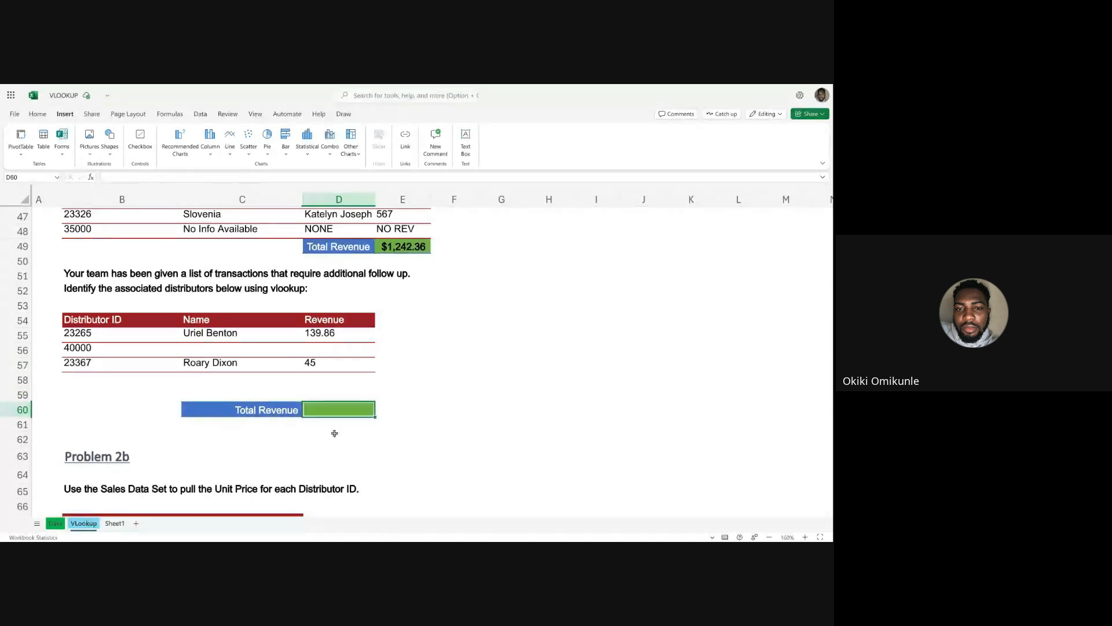
type("=SUM")
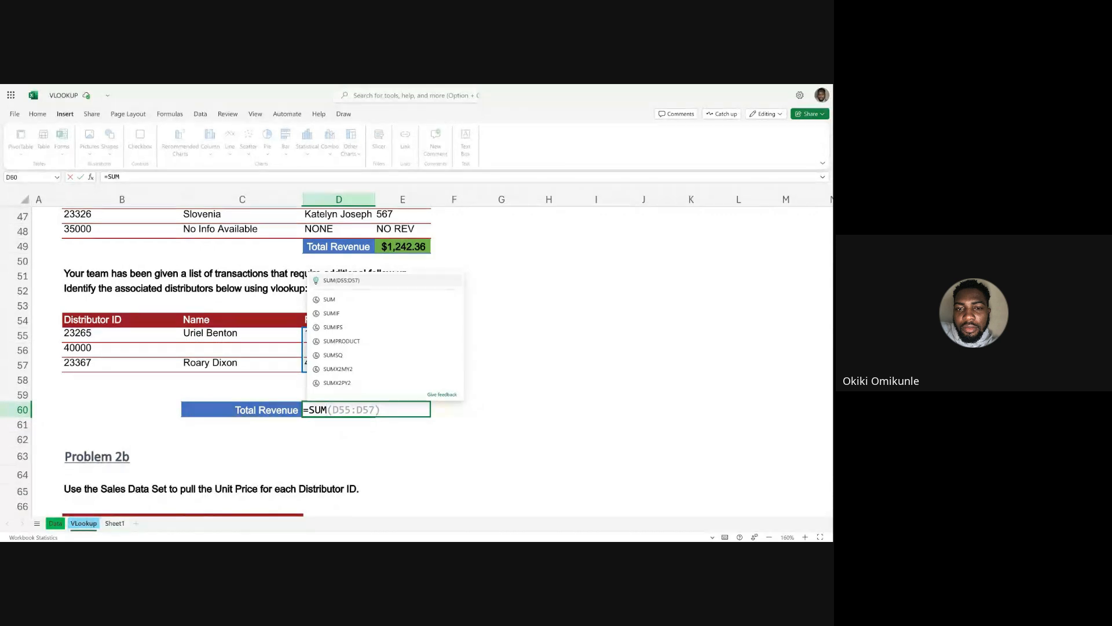
key("Tab")
key("Return")
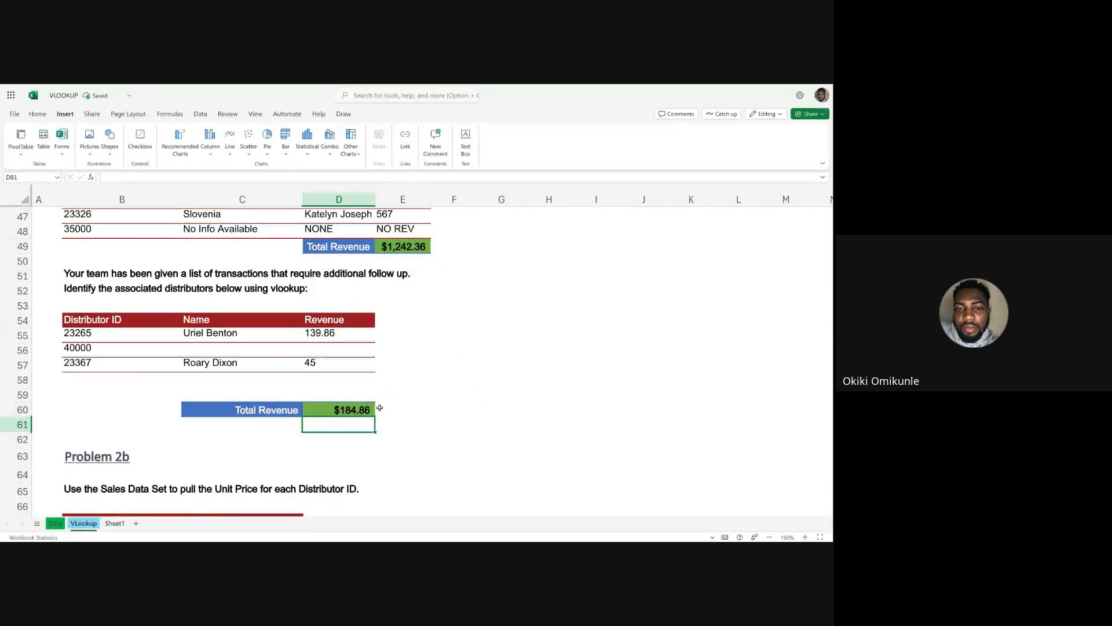
left_click(379, 408)
double_click(348, 409)
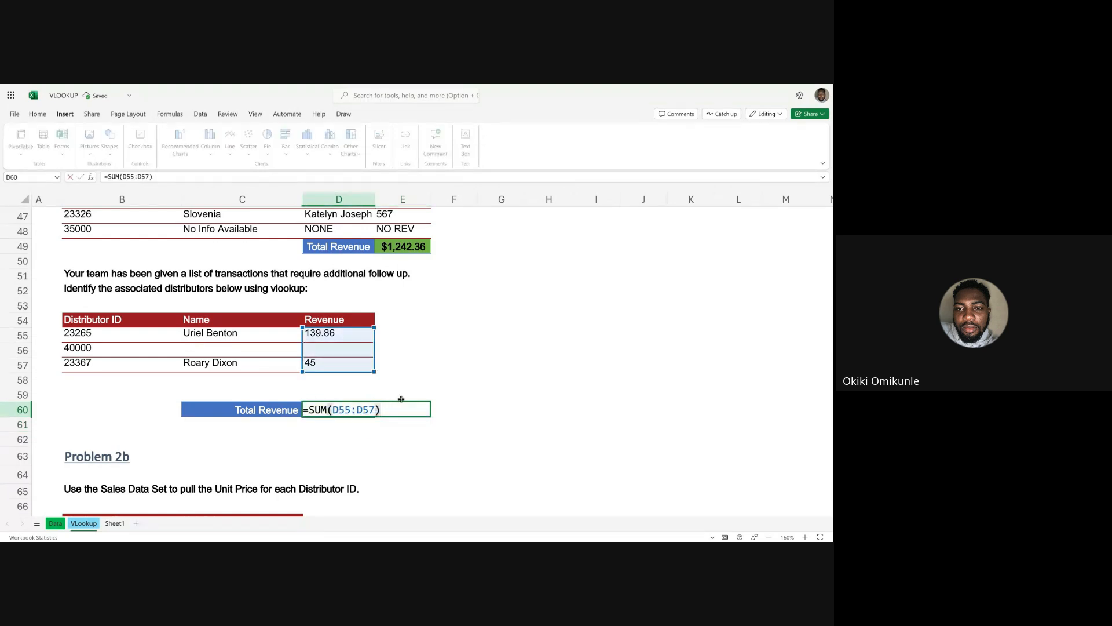
left_click(449, 418)
Review Problem 2b and examine the Data sheet's columns to locate Unit Price, returning to the VLookup sheet.
scroll(319, 445, "down", 5)
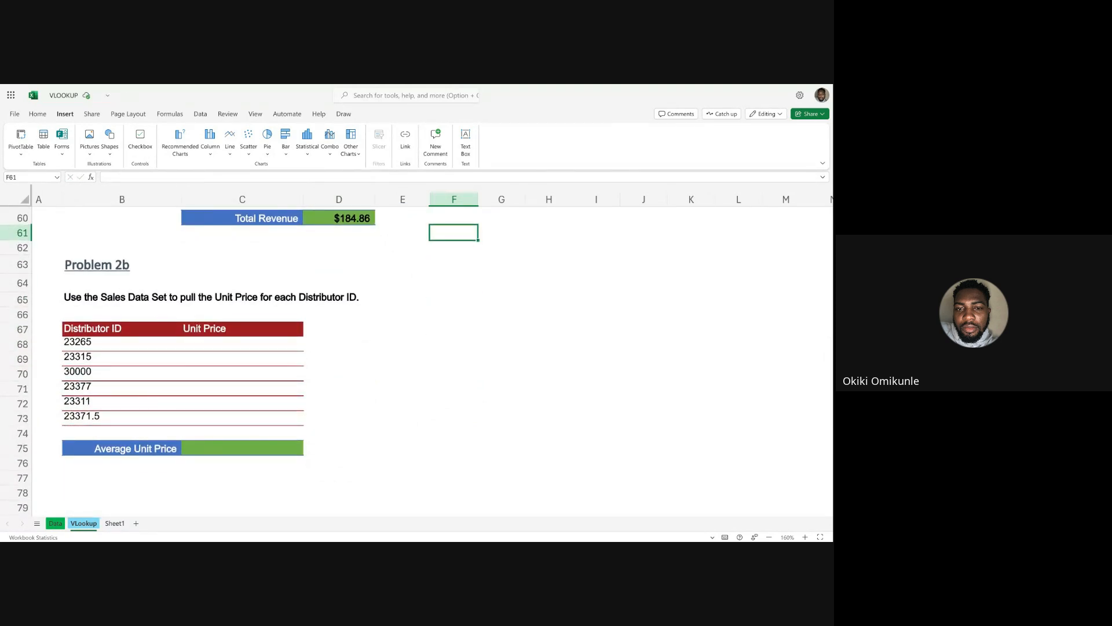
left_click(55, 523)
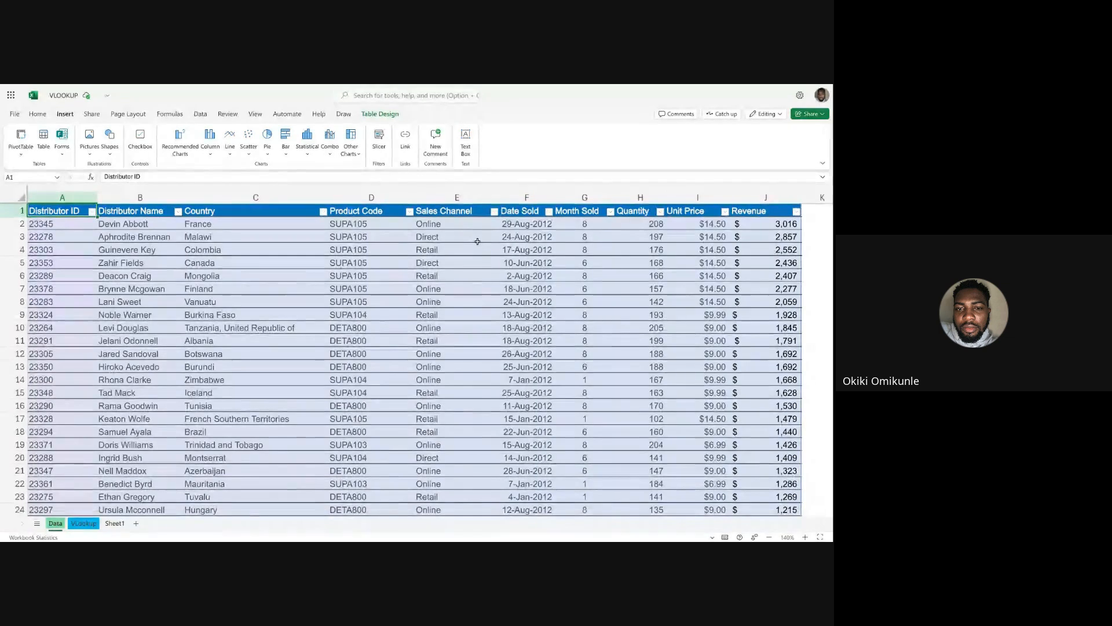
scroll(477, 241, "right", 5)
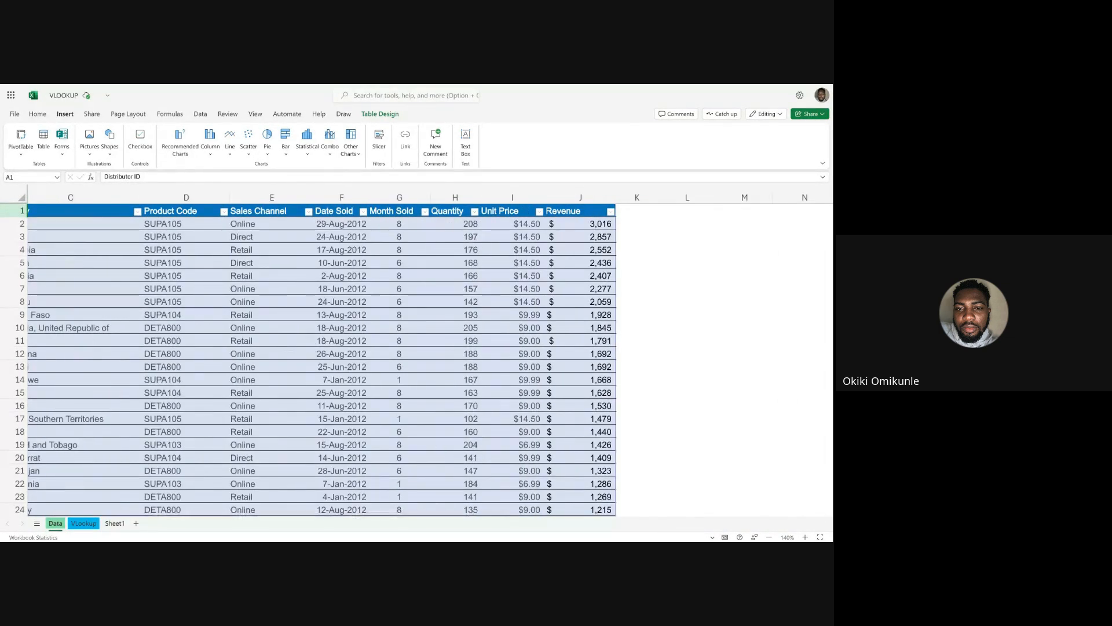
scroll(481, 246, "left", 5)
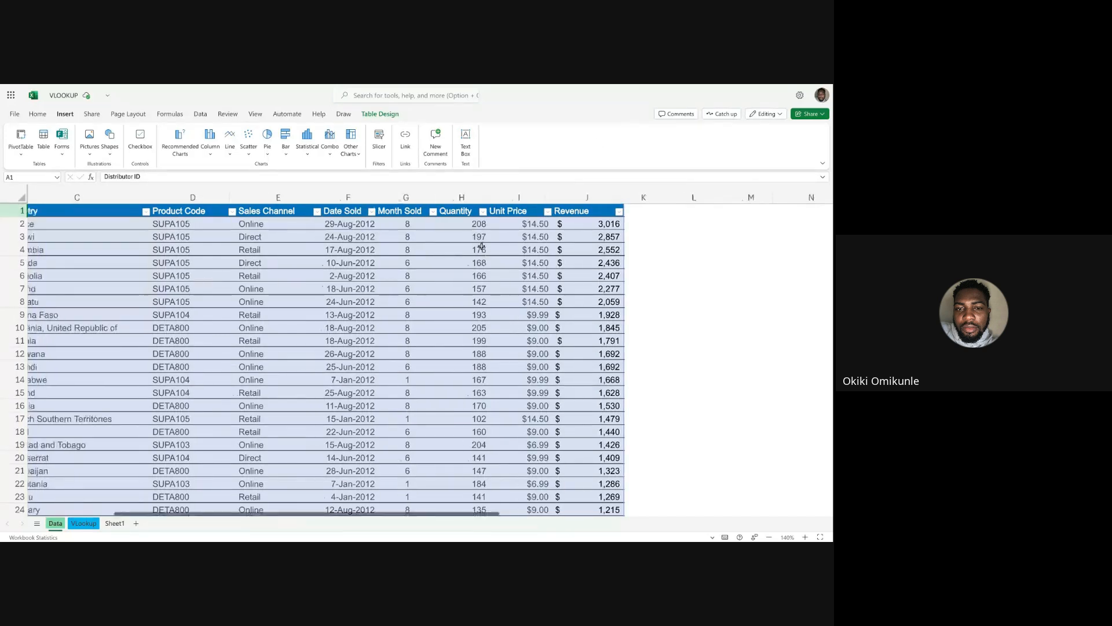
scroll(481, 246, "right", 4)
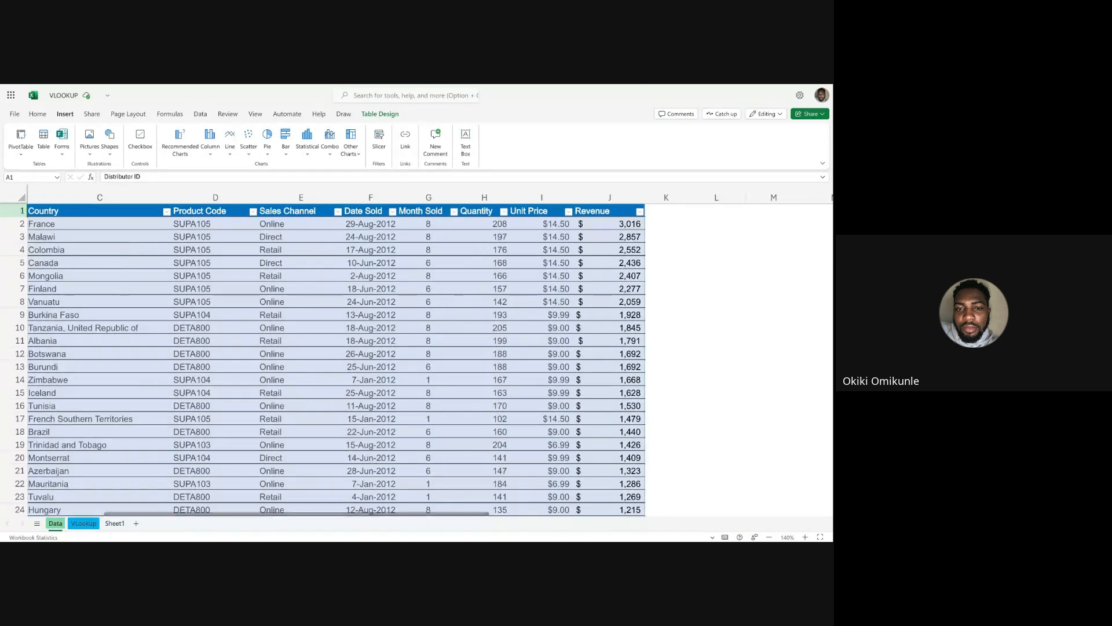
scroll(106, 501, "left", 4)
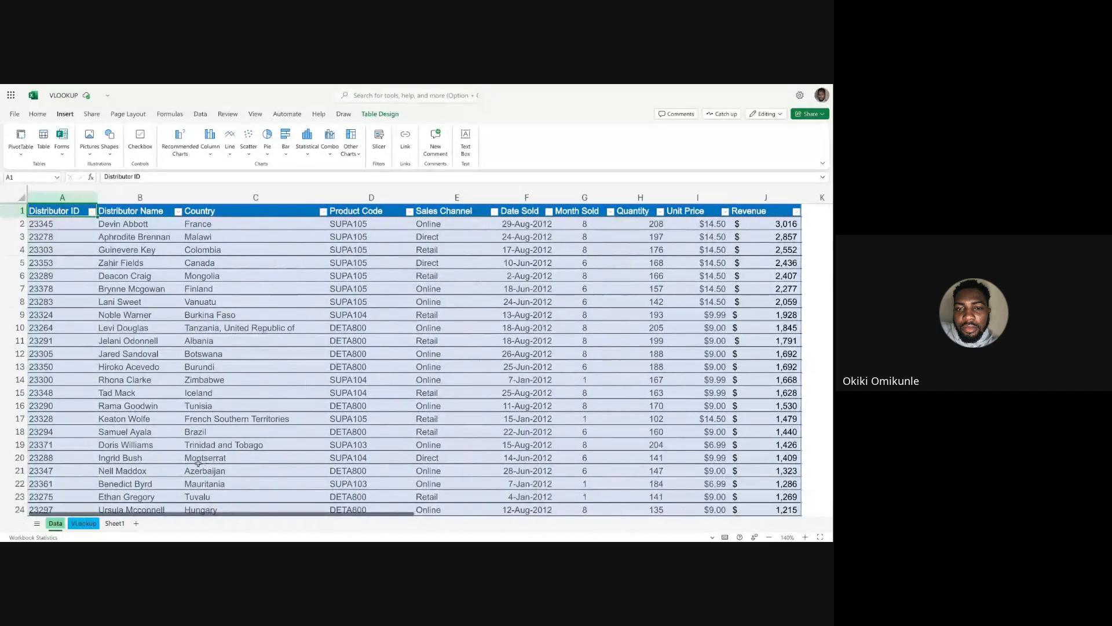
left_click(84, 523)
Start an IFERROR formula in C68 under Unit Price, nesting a VLOOKUP that uses B68 as the lookup value.
left_click(235, 344)
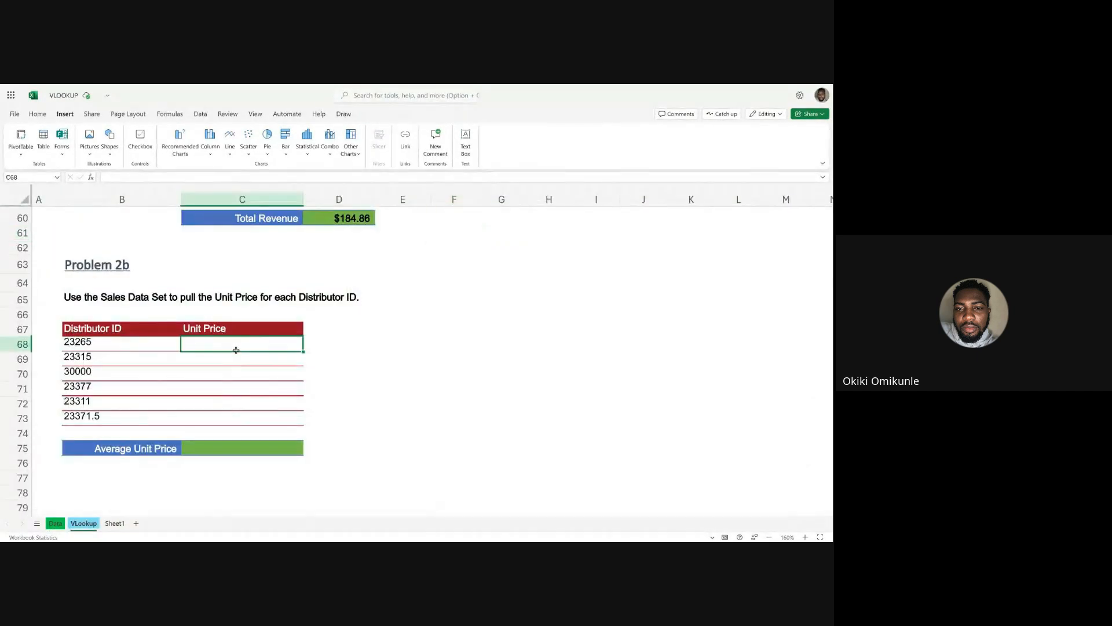
type("=IF")
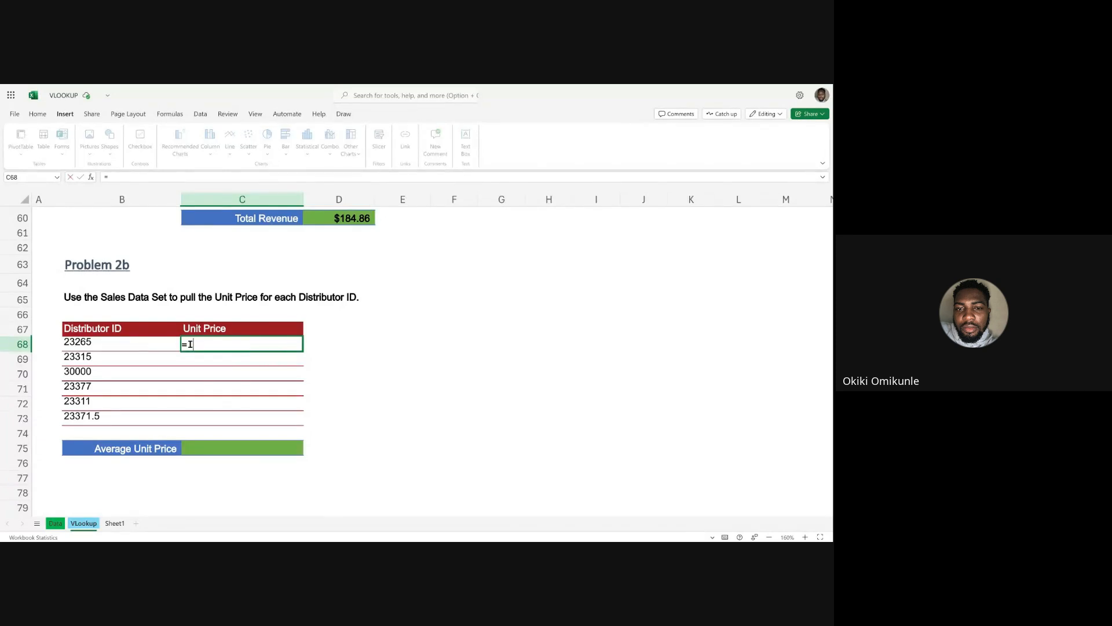
type("(")
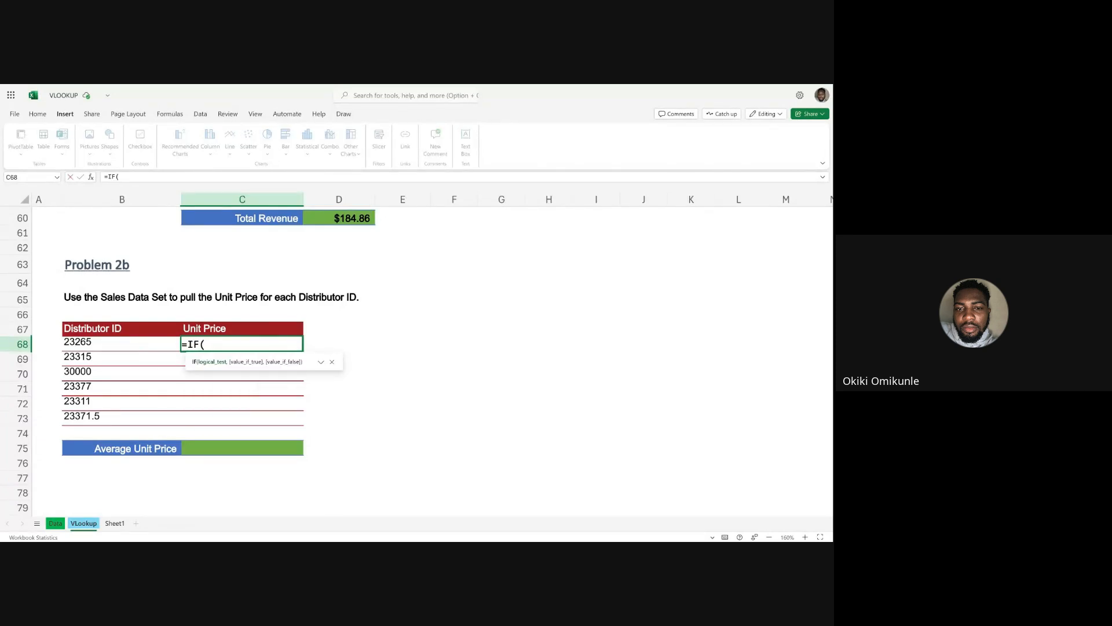
key("BackSpace")
key("Tab")
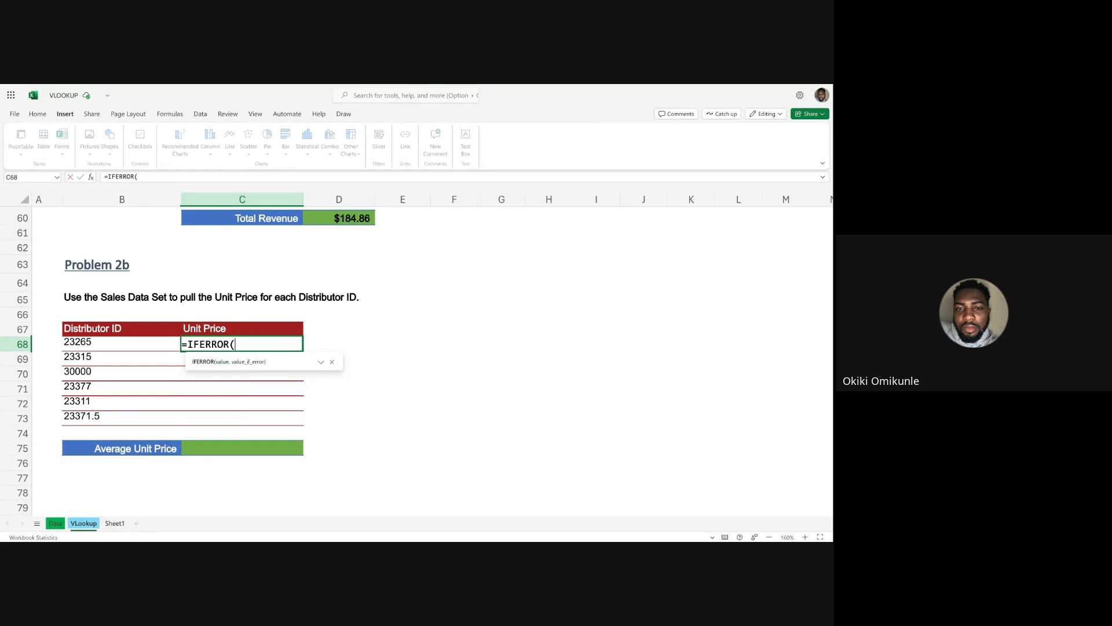
type("VLO")
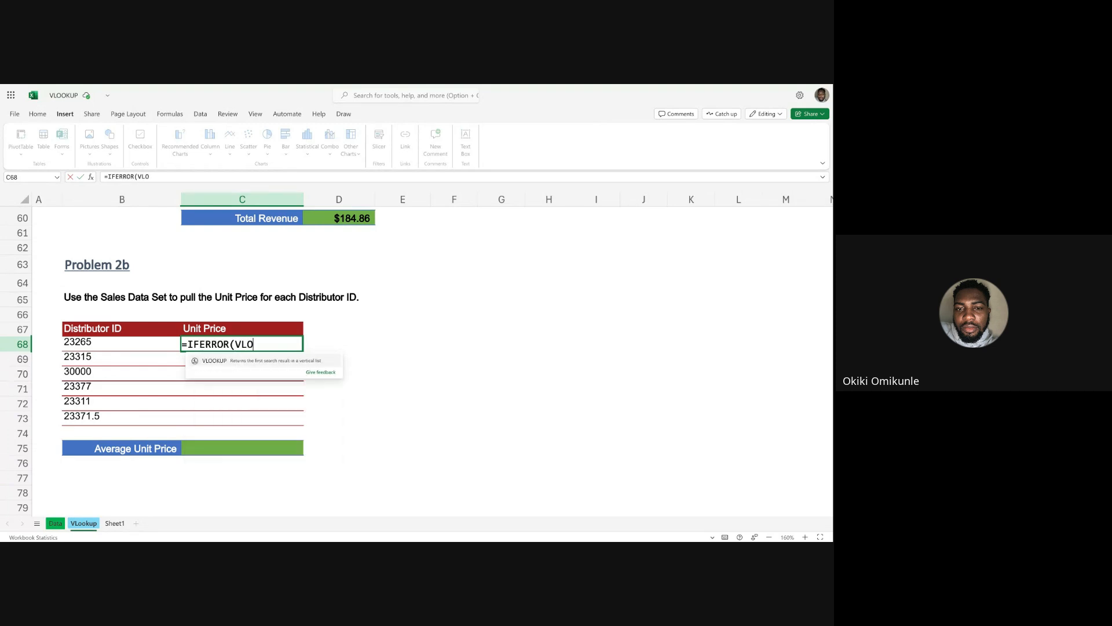
key("Tab")
left_click(73, 347)
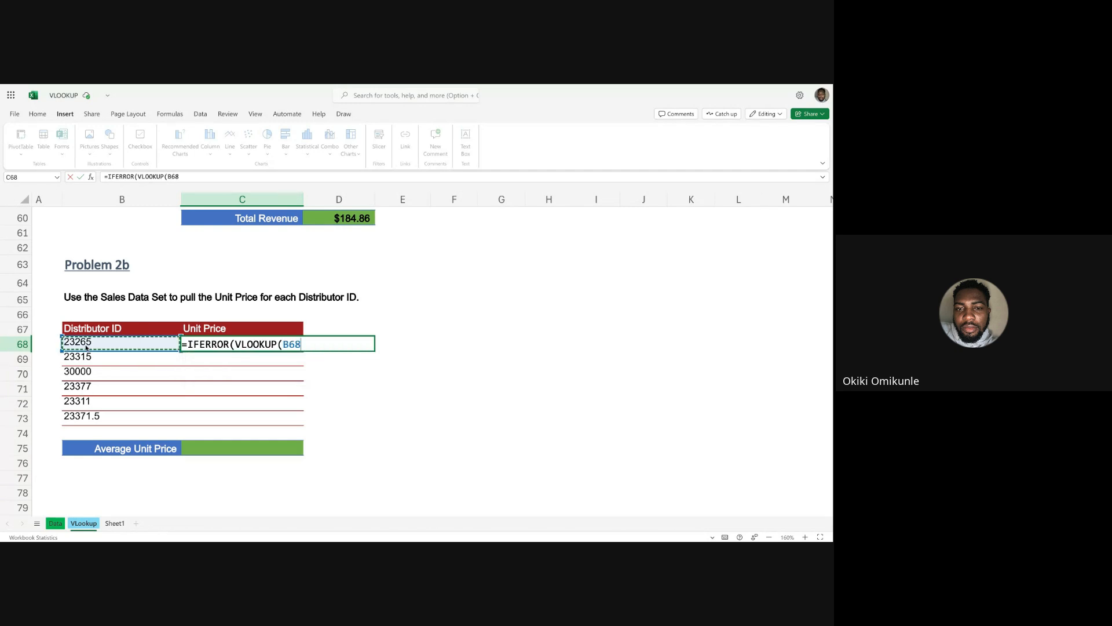
type(",")
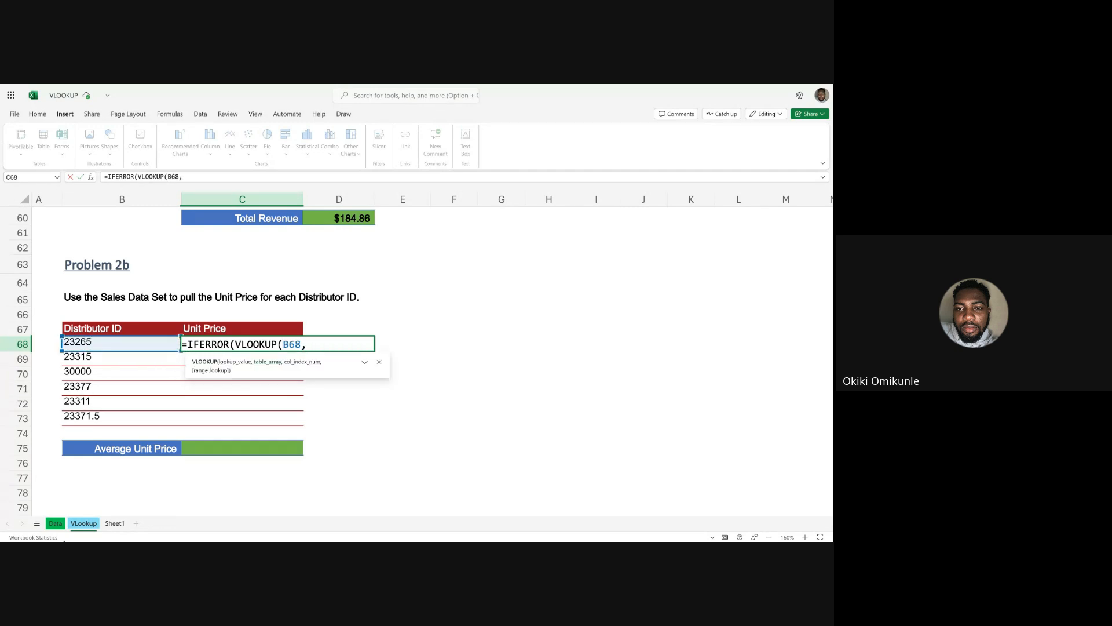
Set the C68 VLOOKUP's table array to Data columns A:J, the column index to 9 and the match to FALSE.
left_click(55, 523)
left_click_drag(62, 198, 769, 182)
type(",")
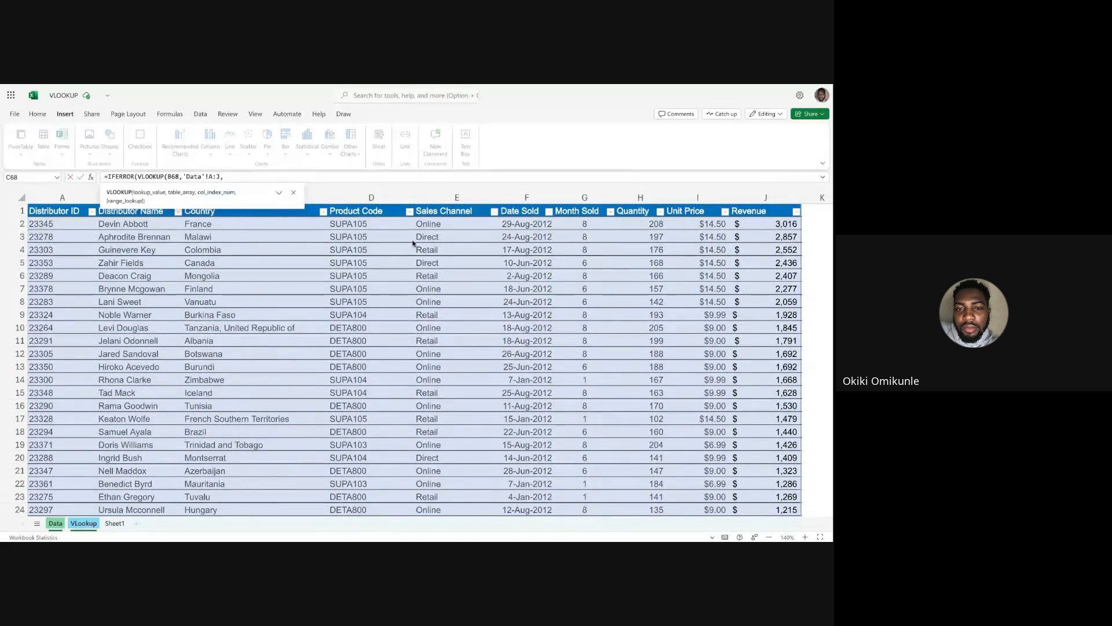
type("9,FA")
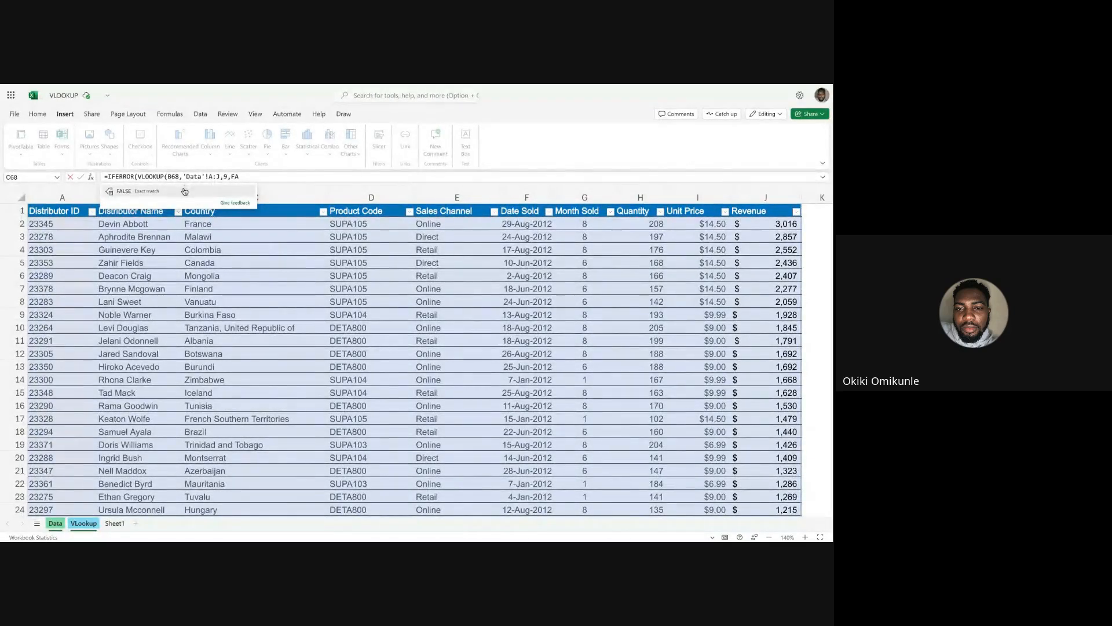
left_click(184, 191)
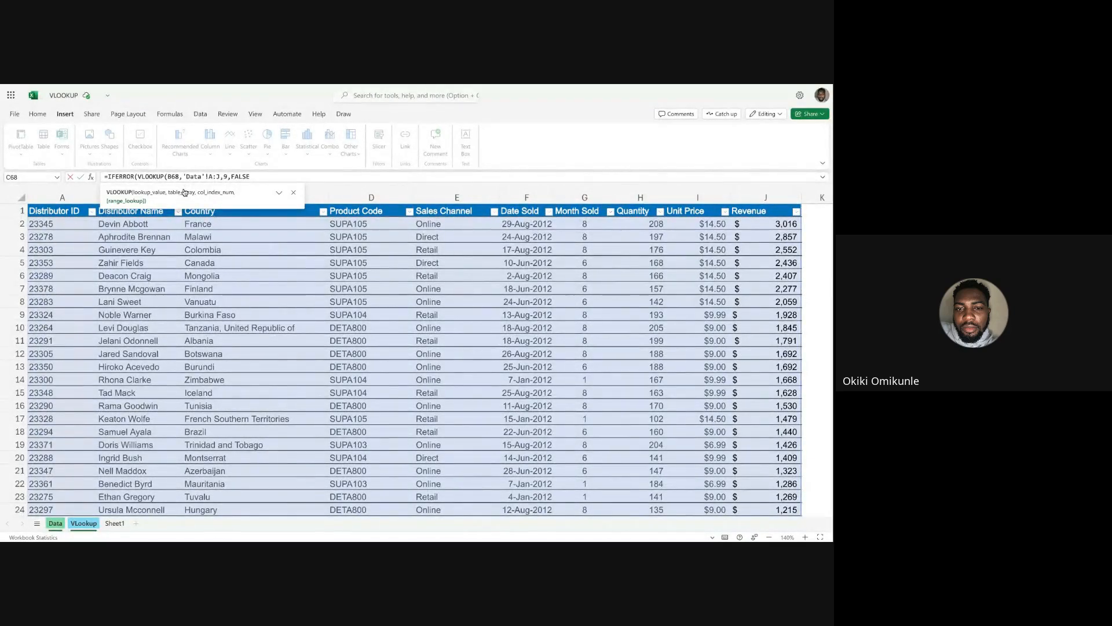
Finish the C68 IFERROR formula with an empty-text fallback ("") and fill it down the Unit Price column to C73.
type("),")
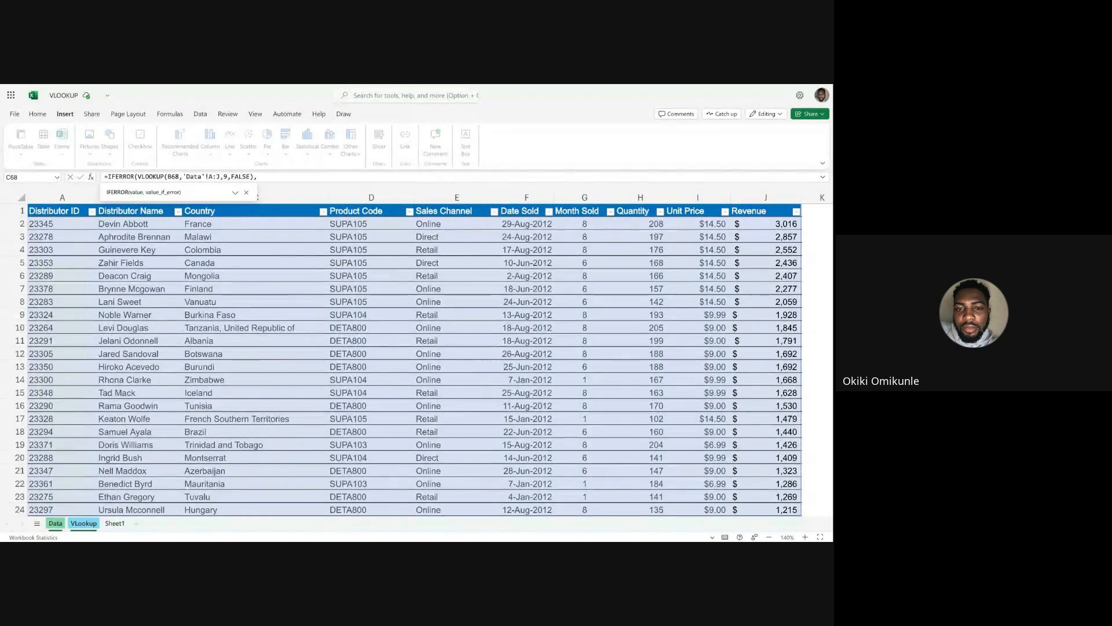
type("\"\")")
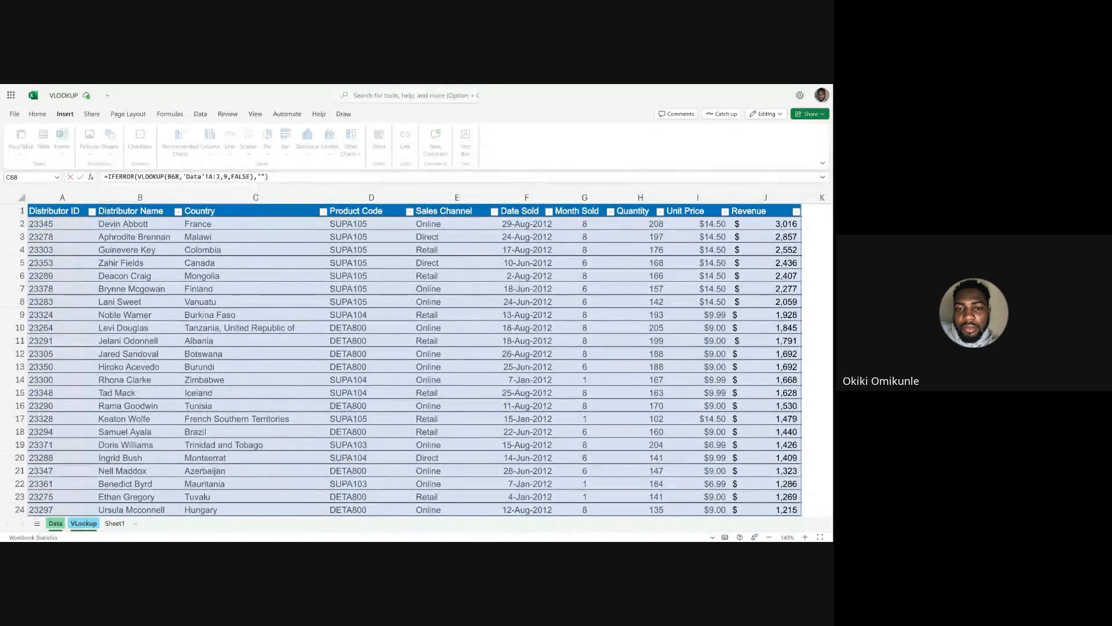
key("Return")
left_click(284, 344)
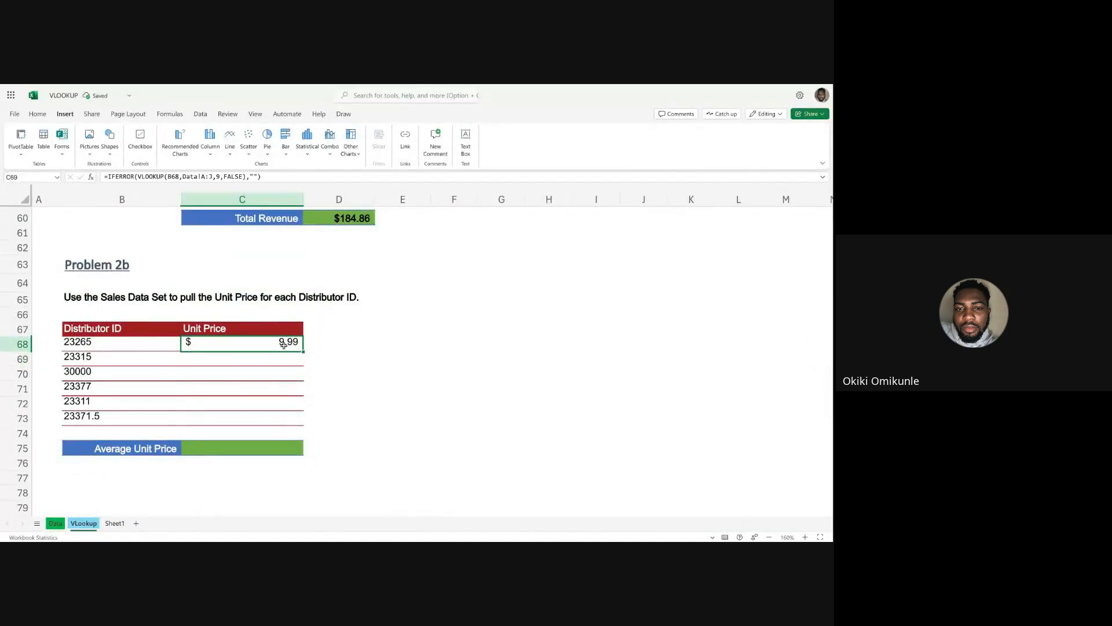
double_click(304, 352)
Check the copied Unit Price formulas in C68:C73, including the rows for IDs 30000 and 23371.5.
left_click(233, 418)
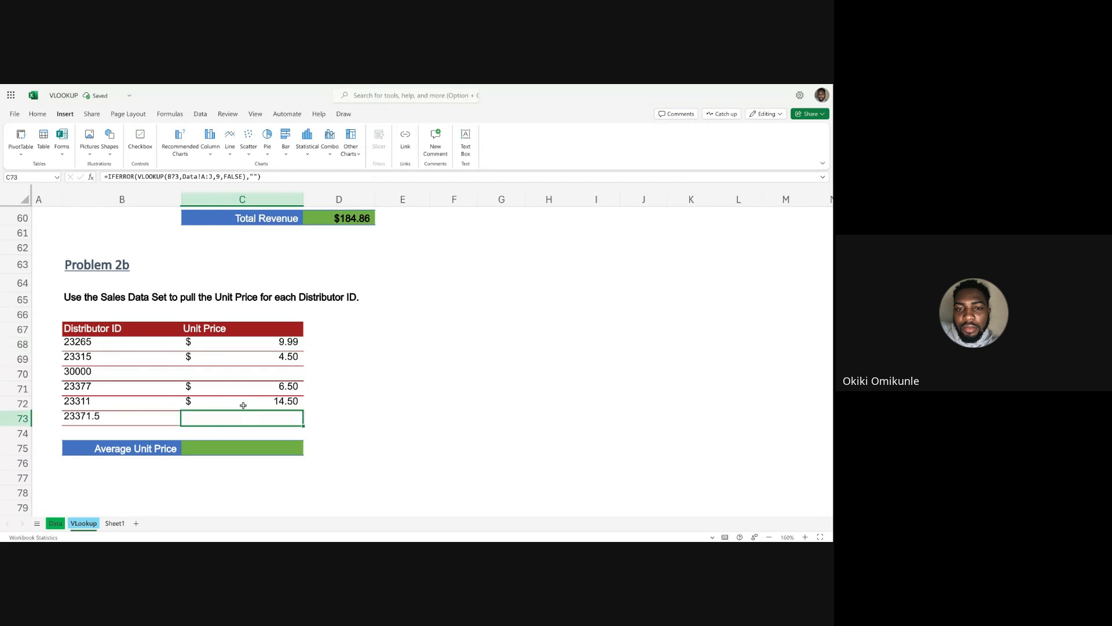
left_click(243, 405)
left_click(249, 389)
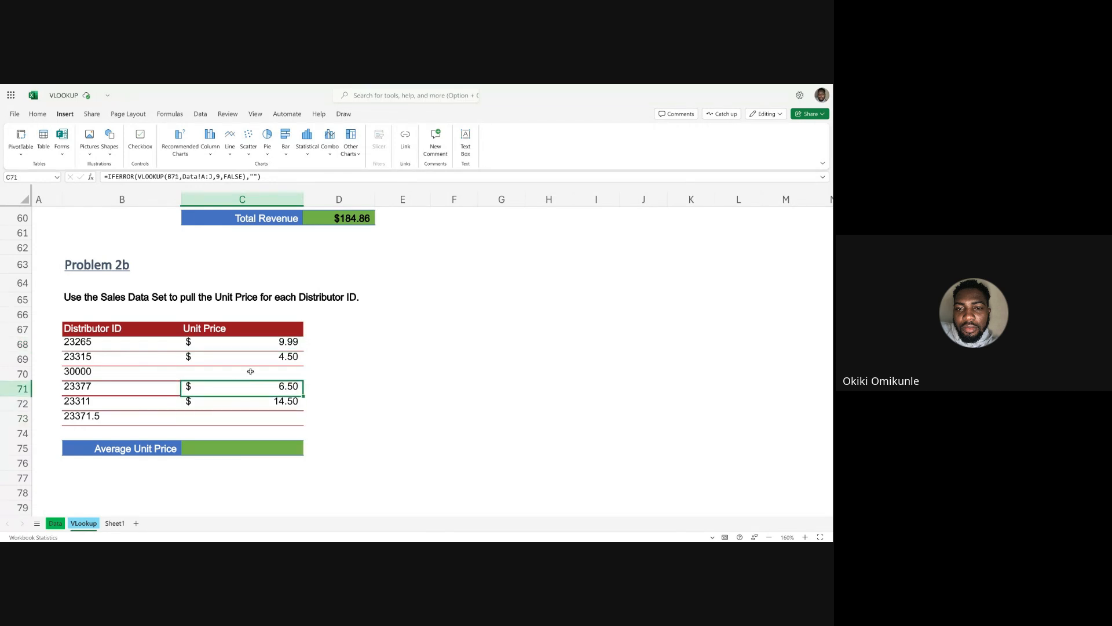
left_click(251, 372)
left_click(253, 360)
left_click(256, 344)
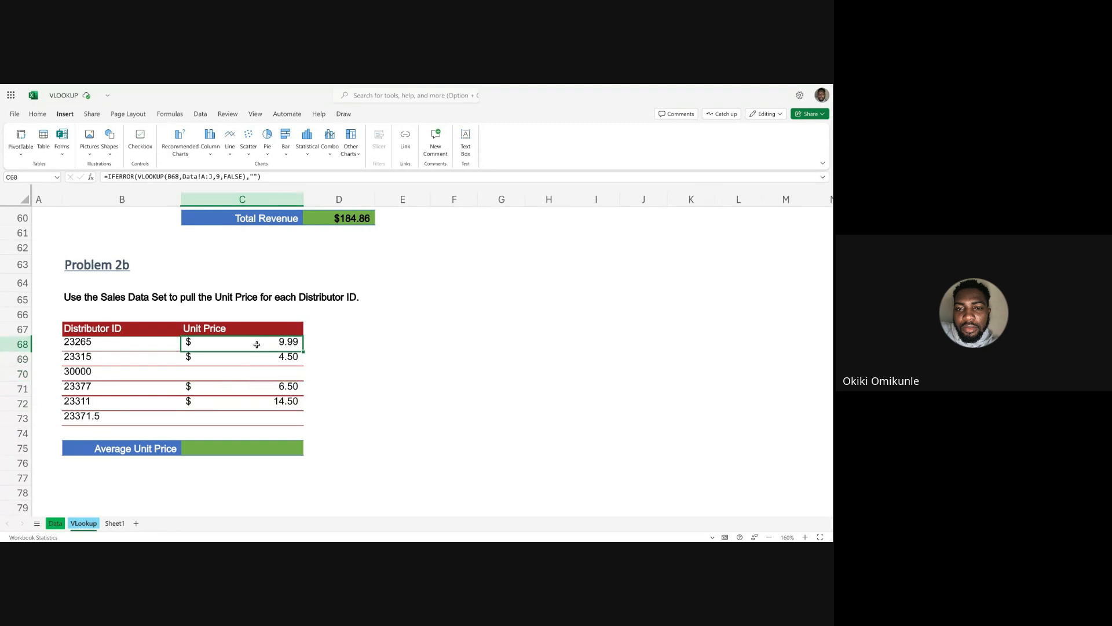
left_click(255, 373)
left_click(251, 418)
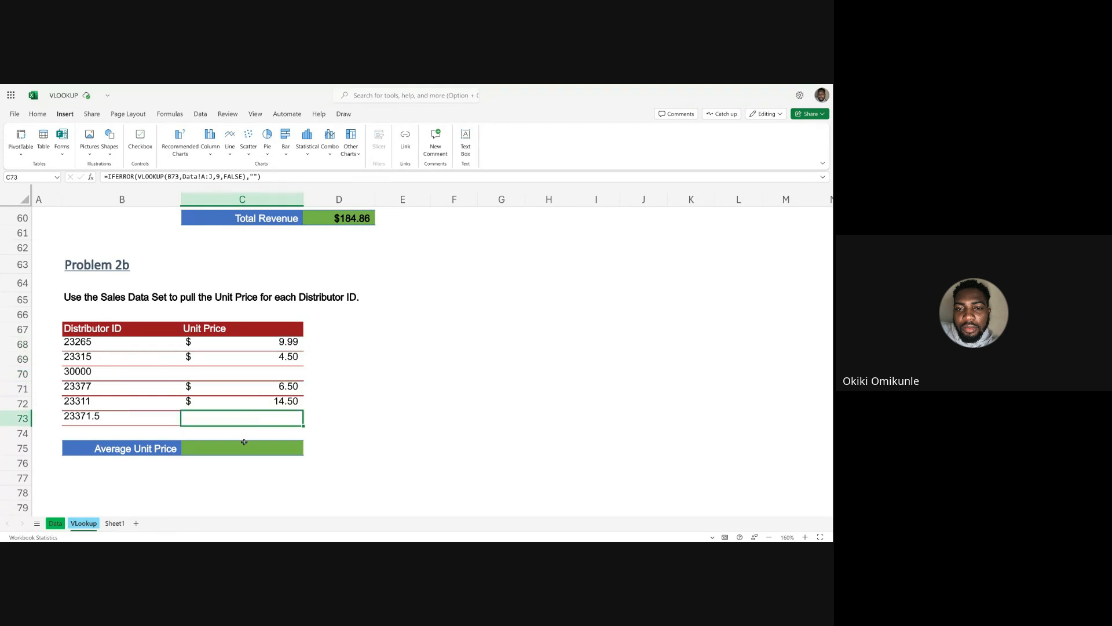
Calculate the Average Unit Price in C75 with an AVERAGE formula over C68:C72, and check the entered formula.
left_click(244, 448)
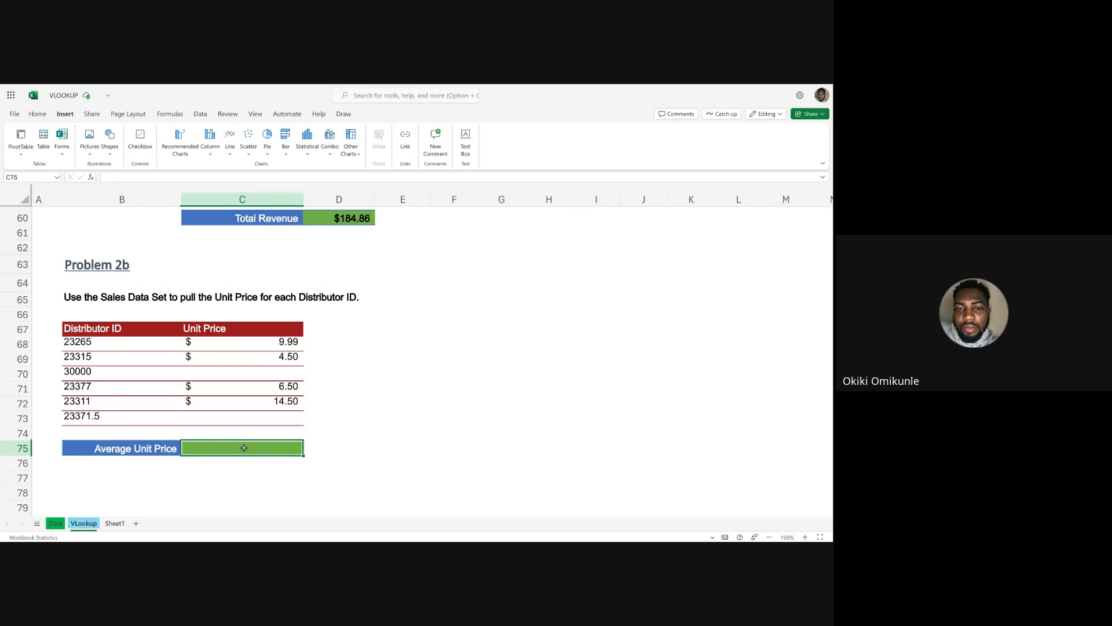
type("=AVERA")
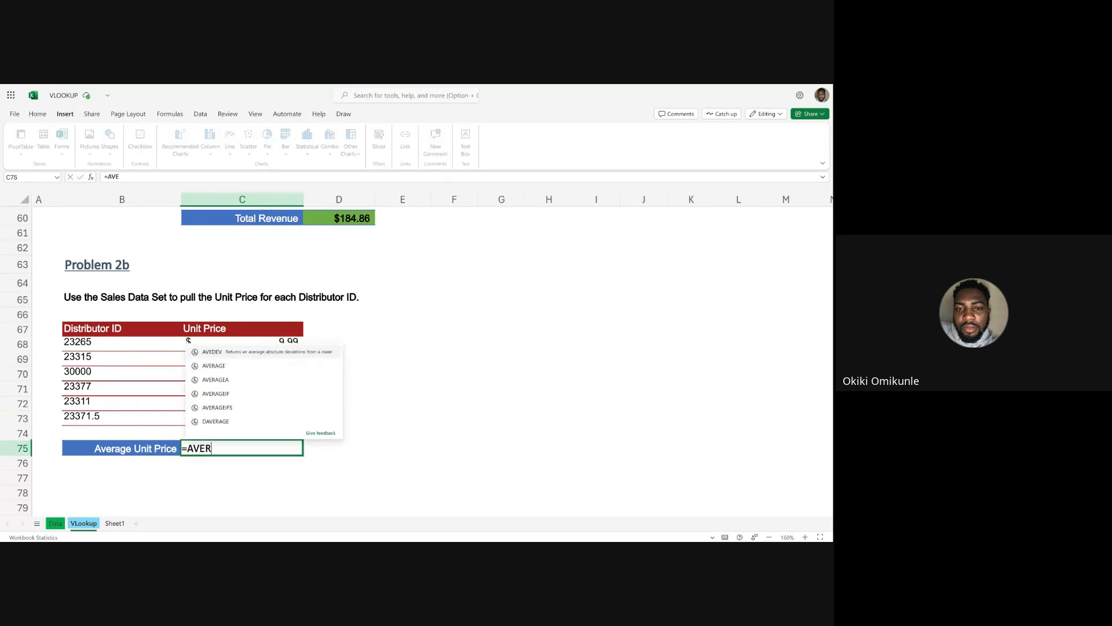
left_click(241, 366)
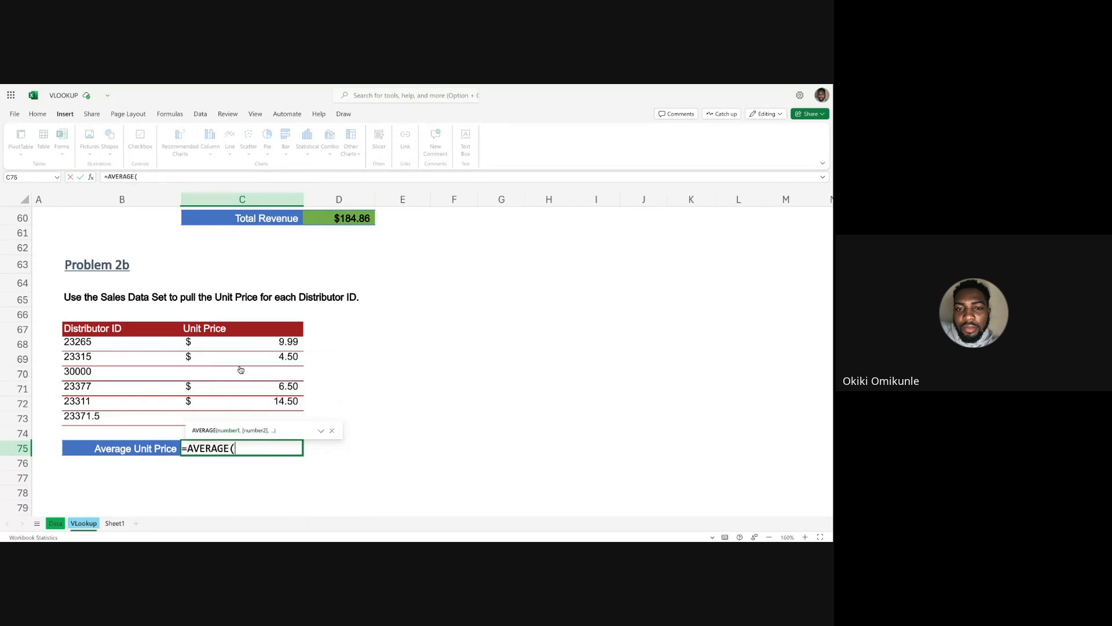
left_click_drag(247, 346, 250, 404)
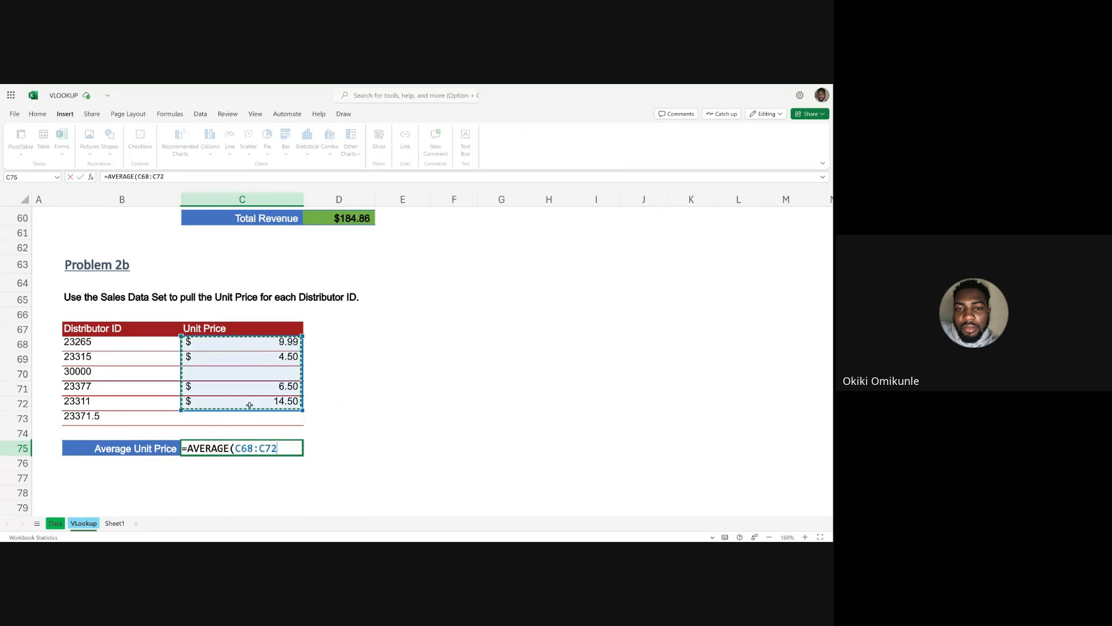
key("Return")
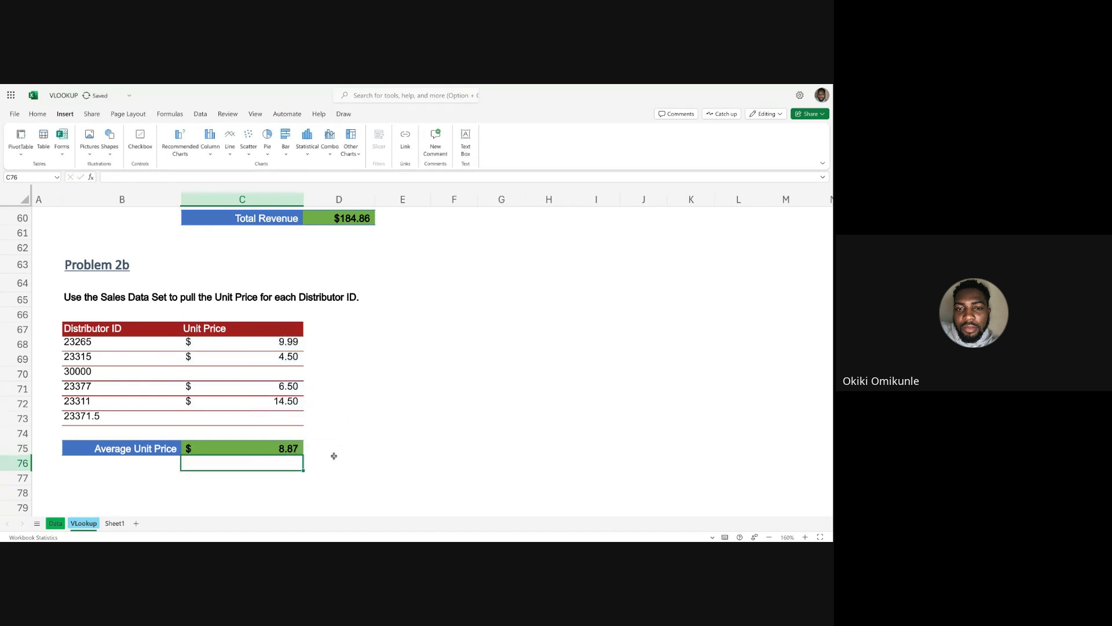
left_click(333, 459)
left_click(282, 451)
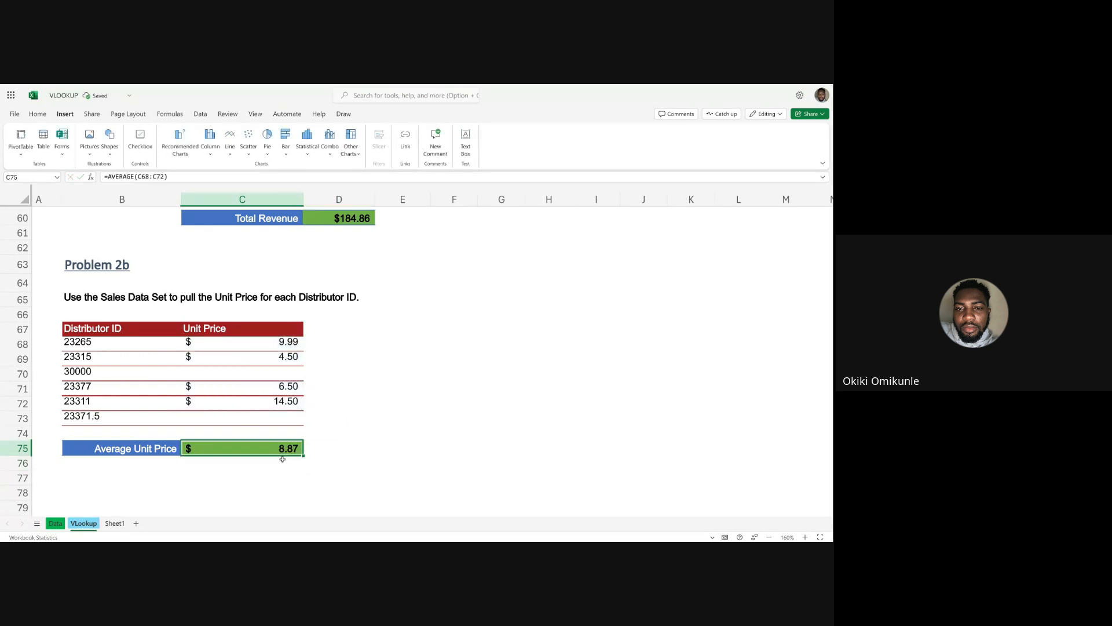
left_click(372, 445)
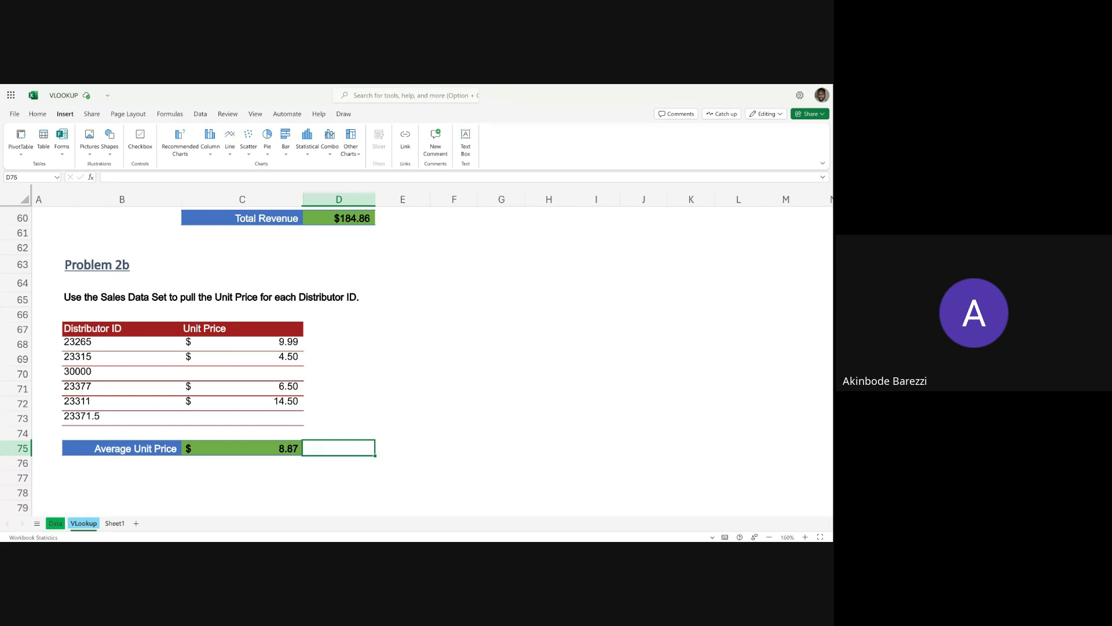
Filter the Data sheet's Sales Channel column to show only Online records.
left_click(55, 523)
scroll(399, 223, "right", 1)
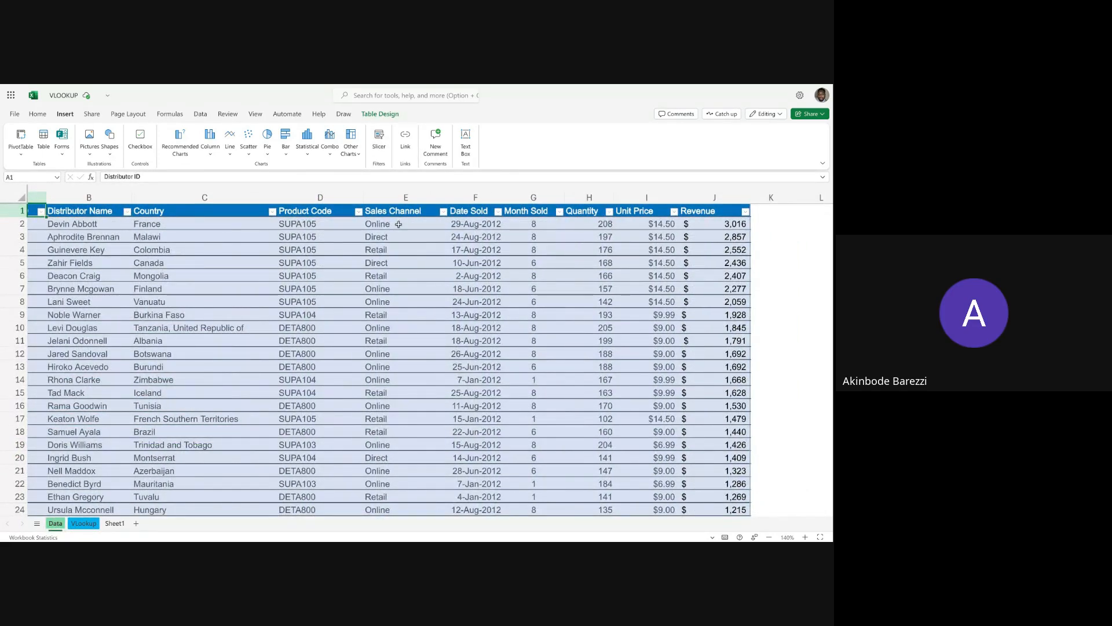
left_click(405, 197)
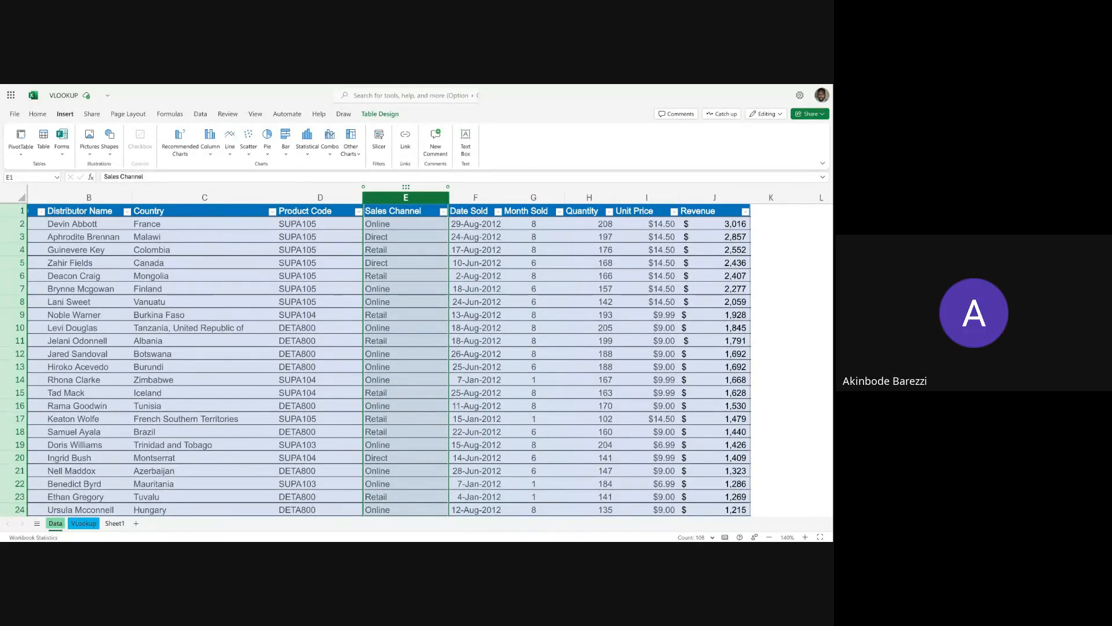
scroll(356, 262, "left", 2)
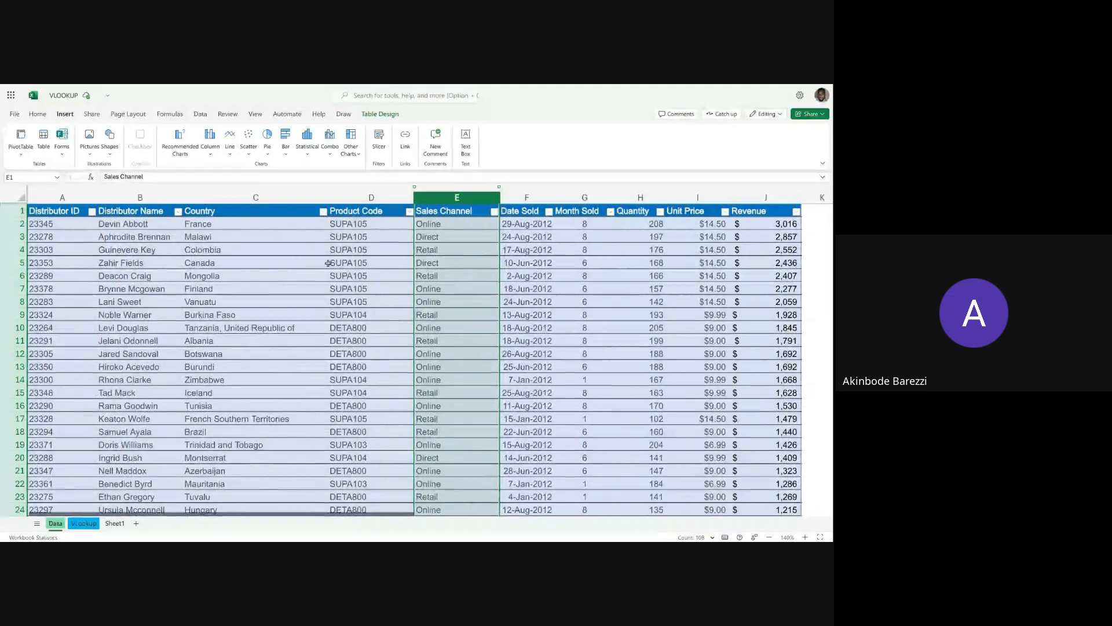
left_click(298, 263)
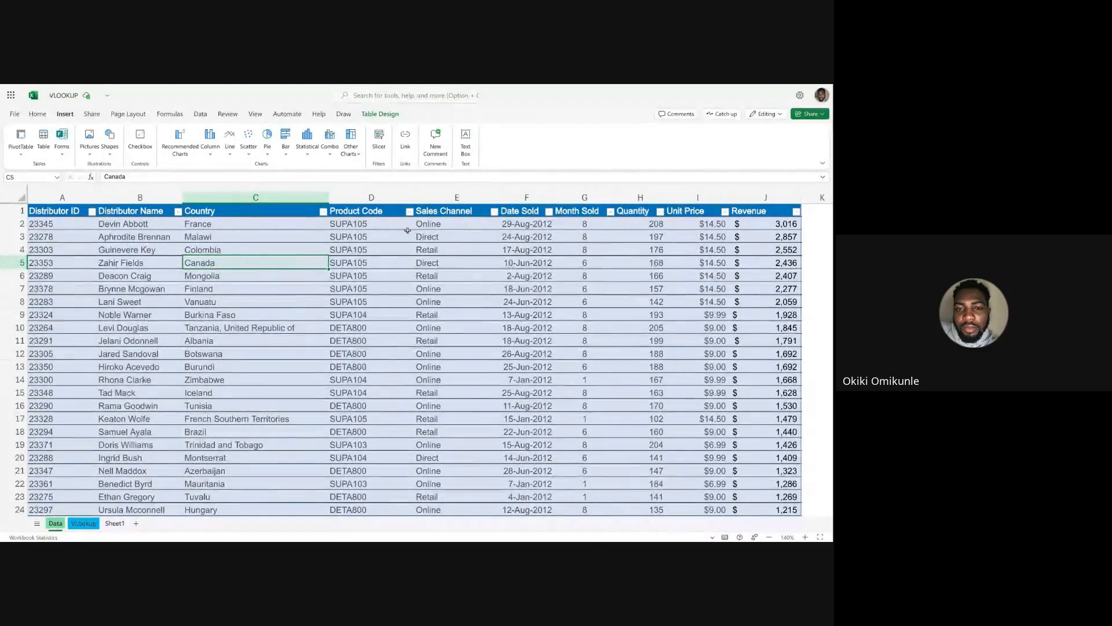
left_click(494, 211)
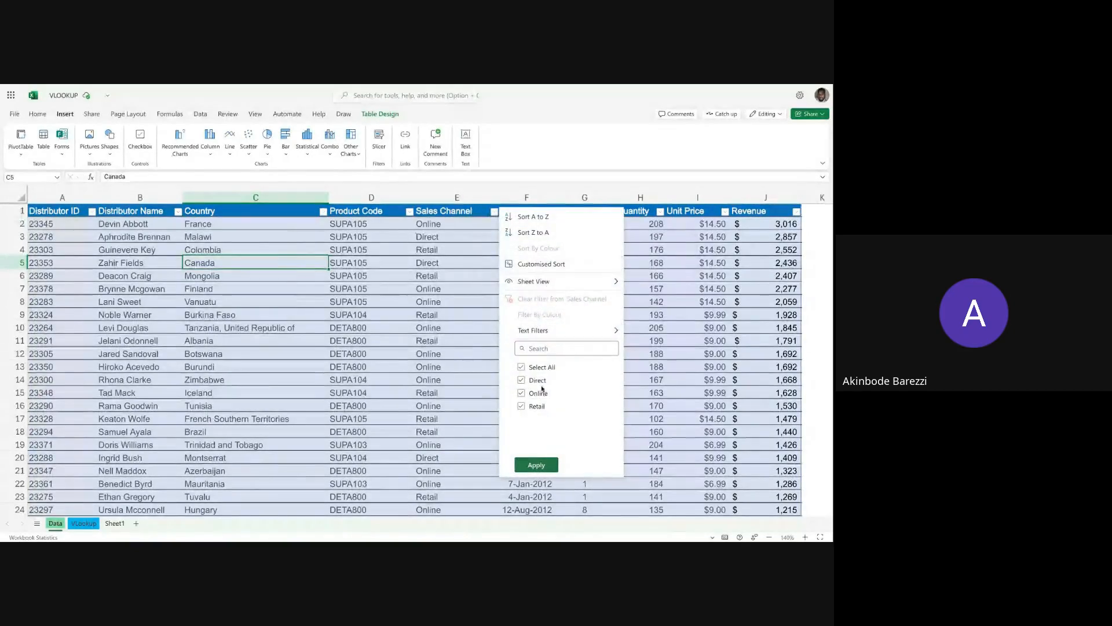
left_click(521, 367)
left_click(521, 392)
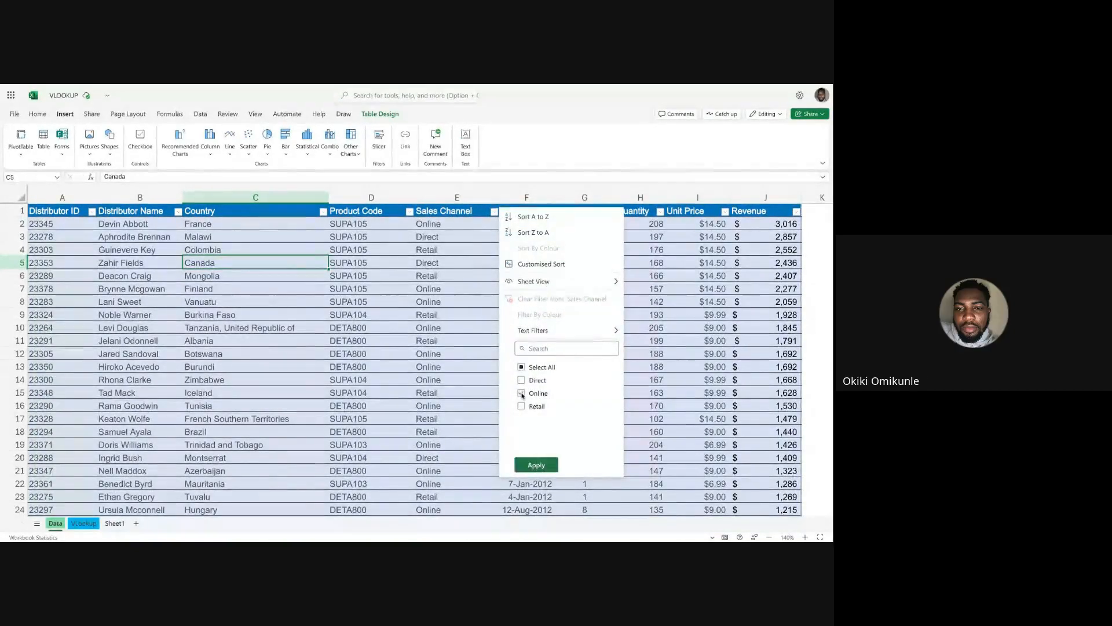
left_click(537, 465)
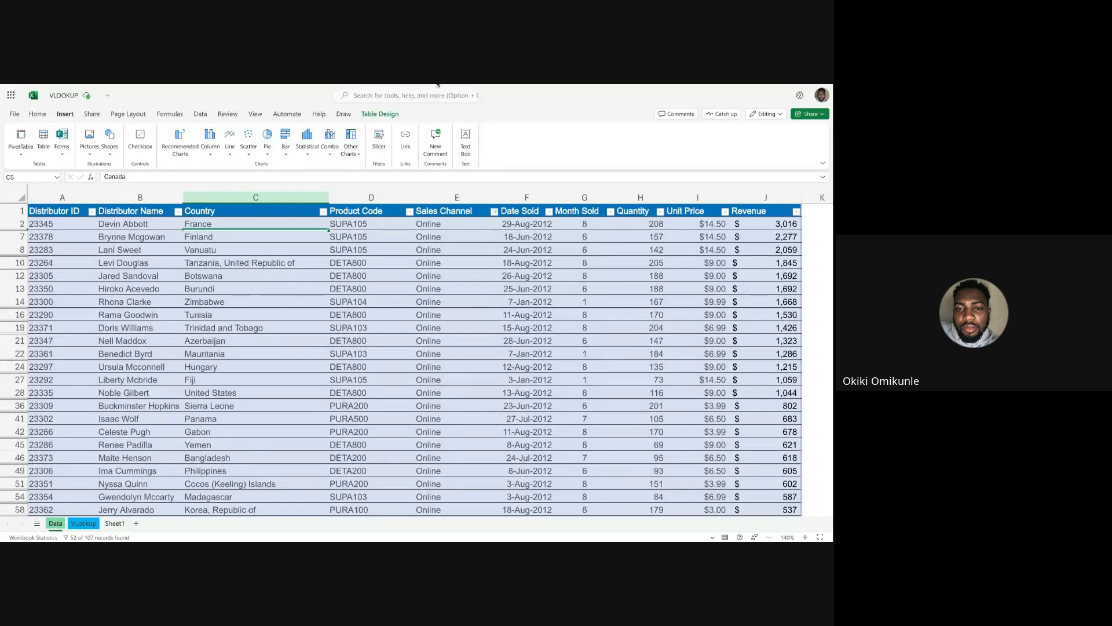
Examine the VLookup sheet's Sales Channel lookup for ID 23378 in row 20, comparing the Distributor ID and Sales Channel columns.
left_click(83, 523)
scroll(113, 369, "up", 15)
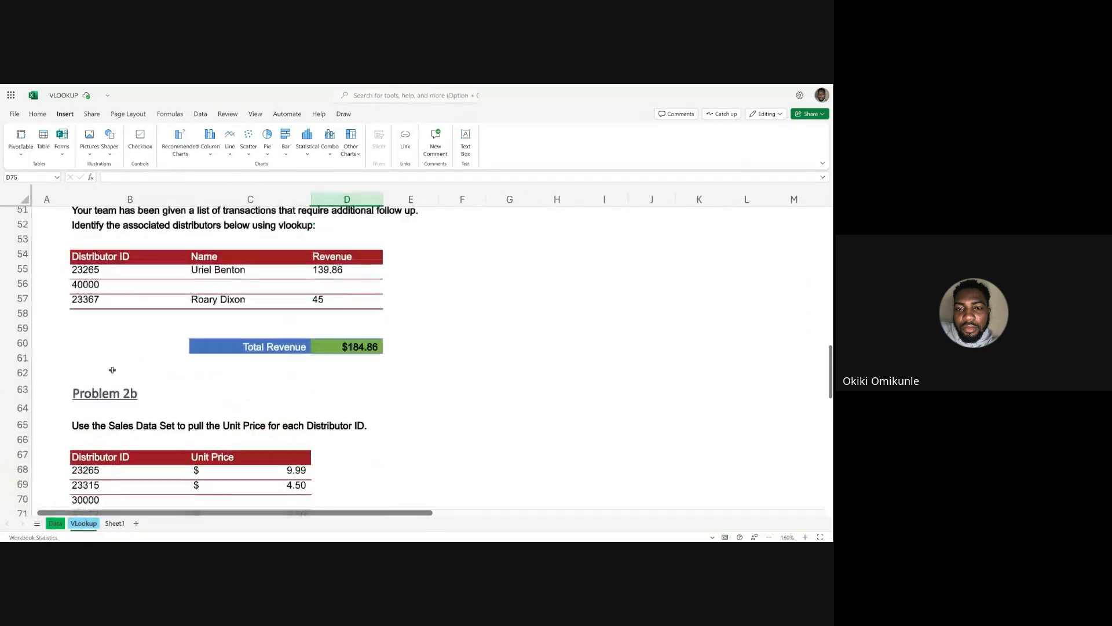
scroll(124, 296, "up", 2)
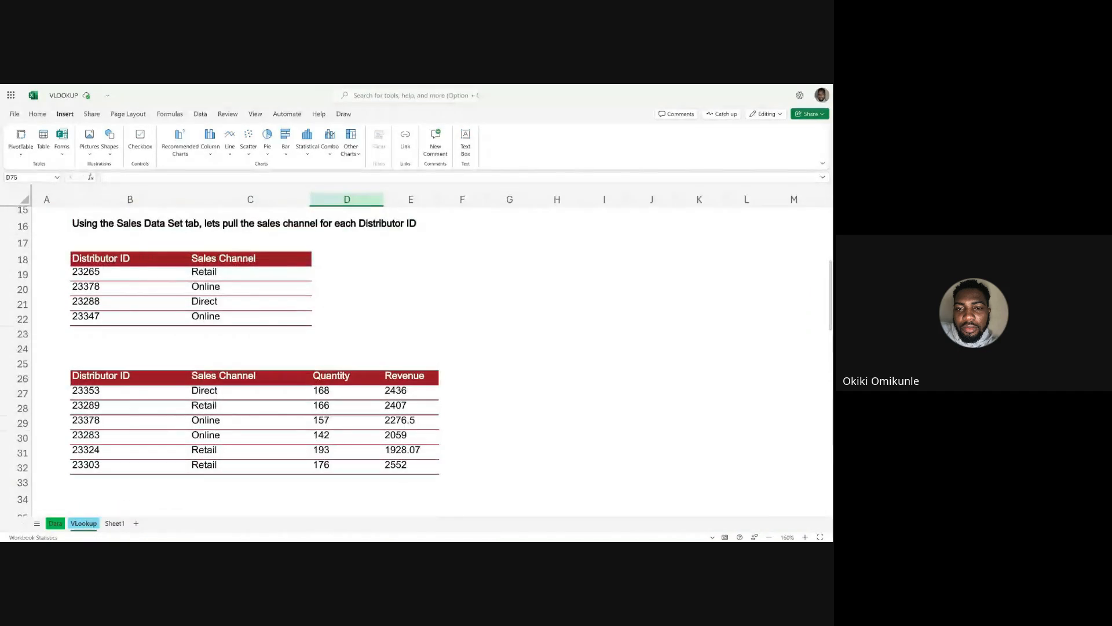
left_click(198, 290)
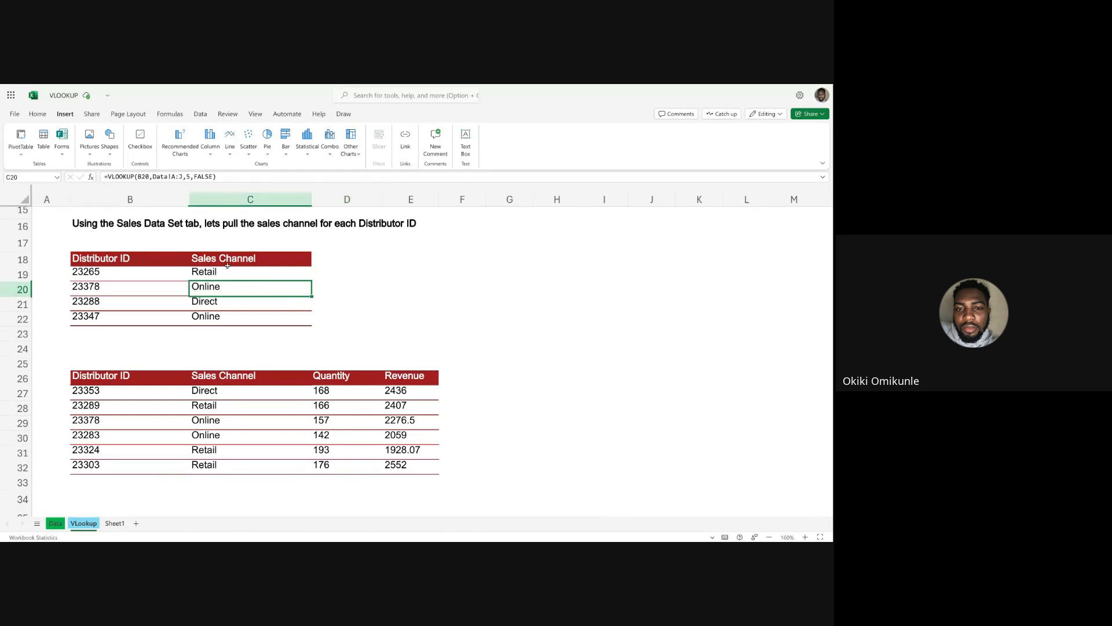
left_click(96, 287)
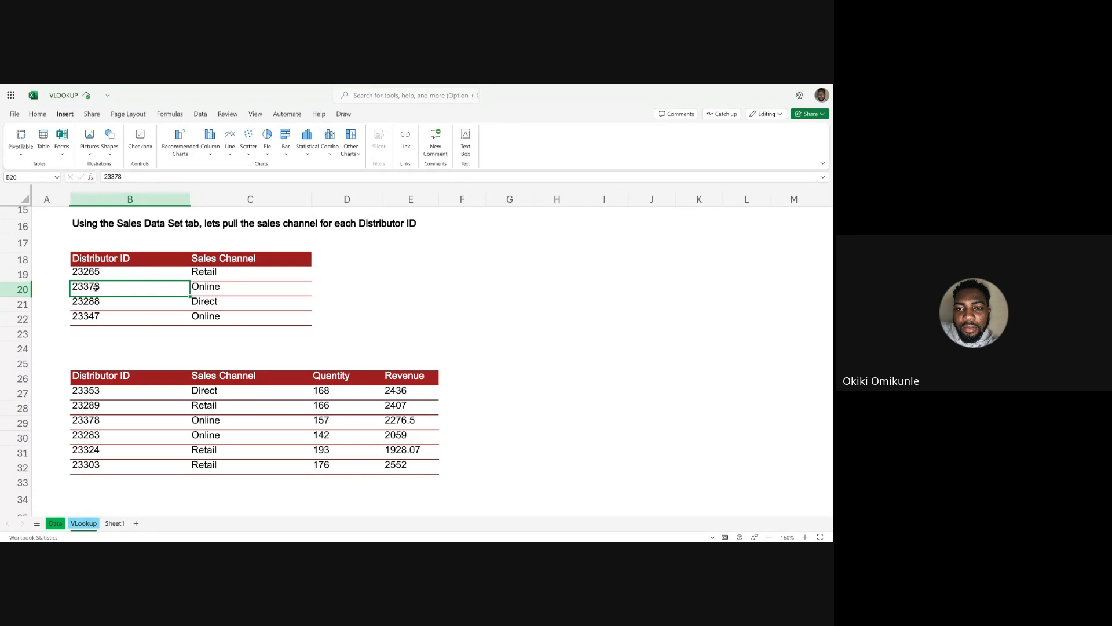
left_click(197, 291)
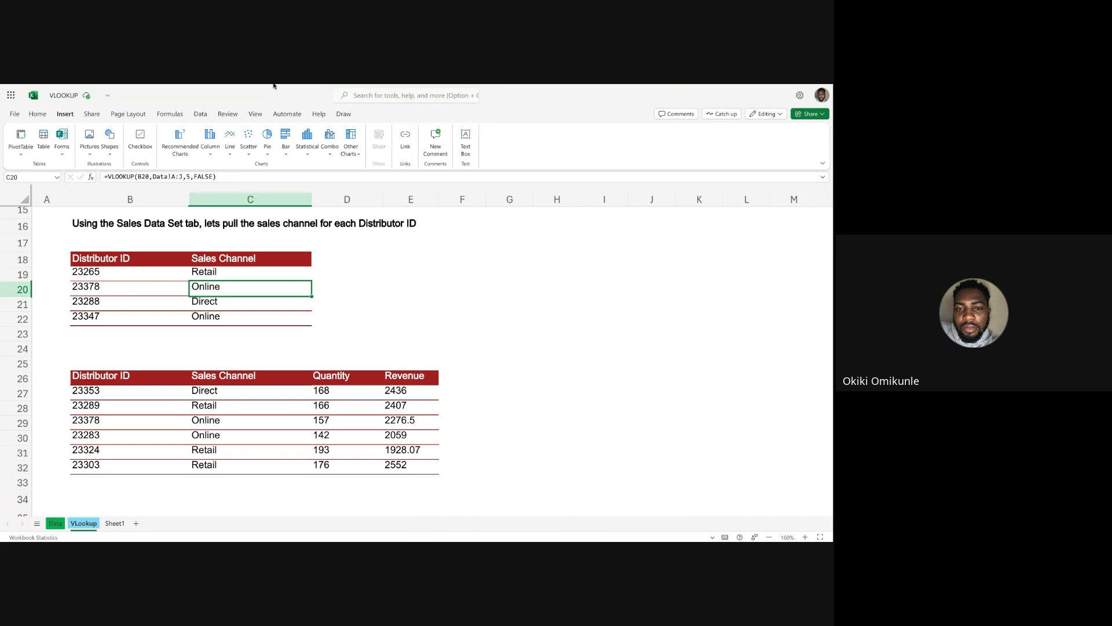
left_click_drag(97, 259, 94, 327)
left_click_drag(220, 259, 181, 311)
left_click_drag(120, 259, 115, 316)
left_click_drag(217, 259, 209, 324)
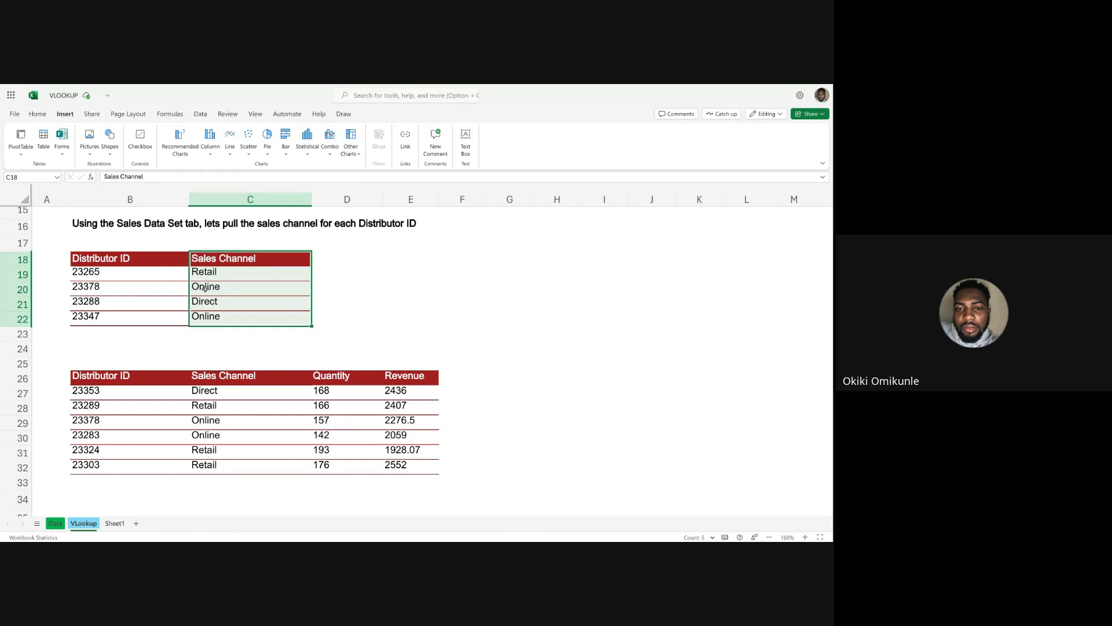
left_click(119, 290)
key("Right")
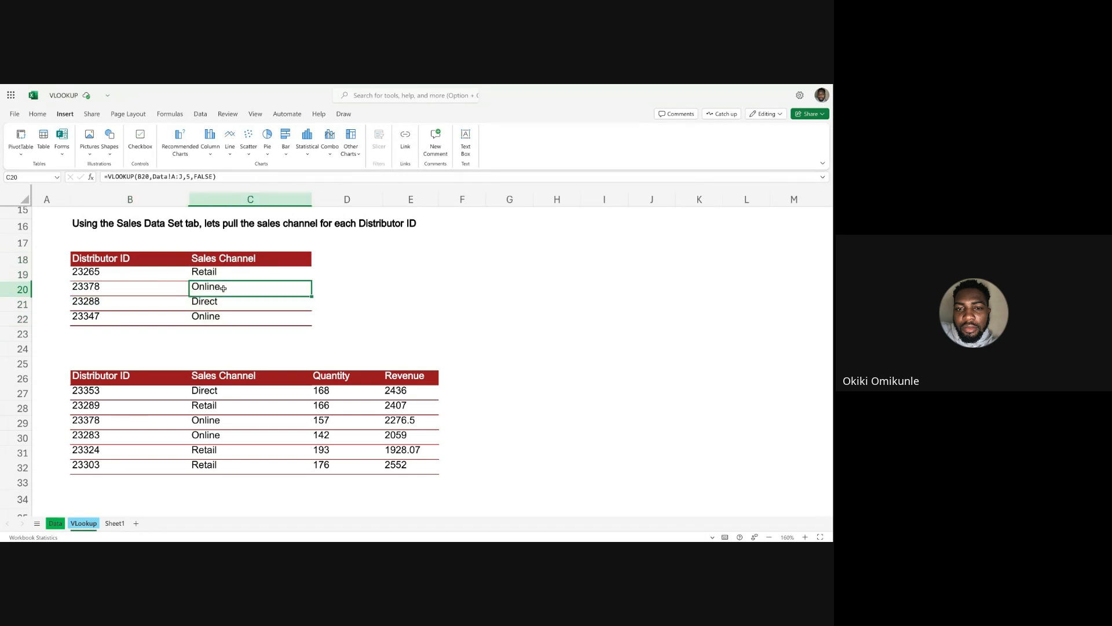
Copy distributor ID 23378 from B20 and clear the Sales Channel filter on the Data sheet.
left_click(94, 287)
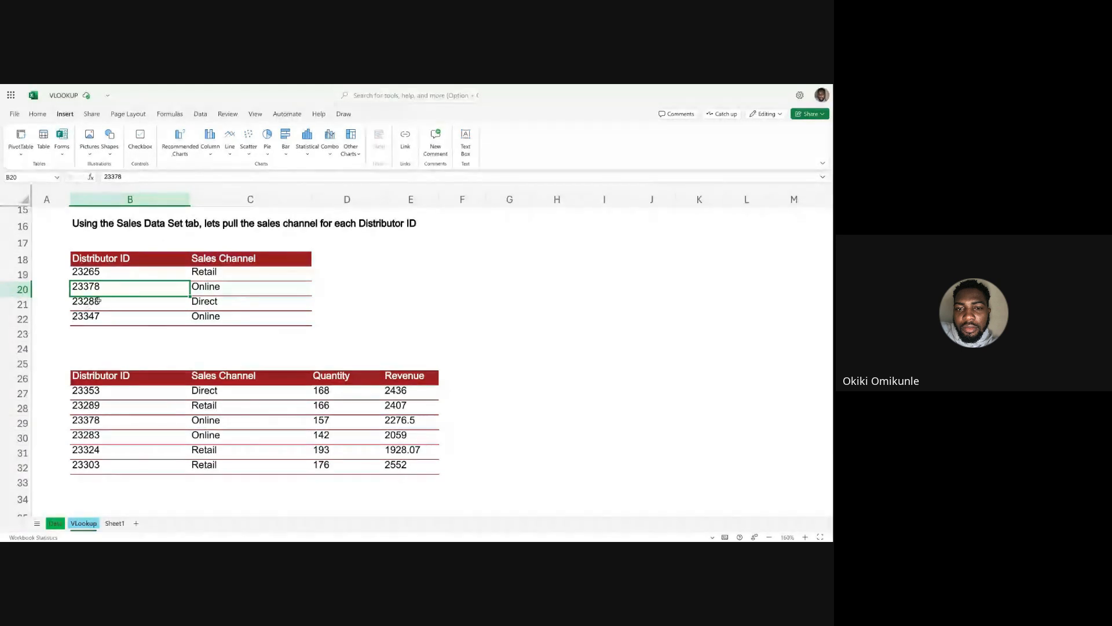
key("super+c")
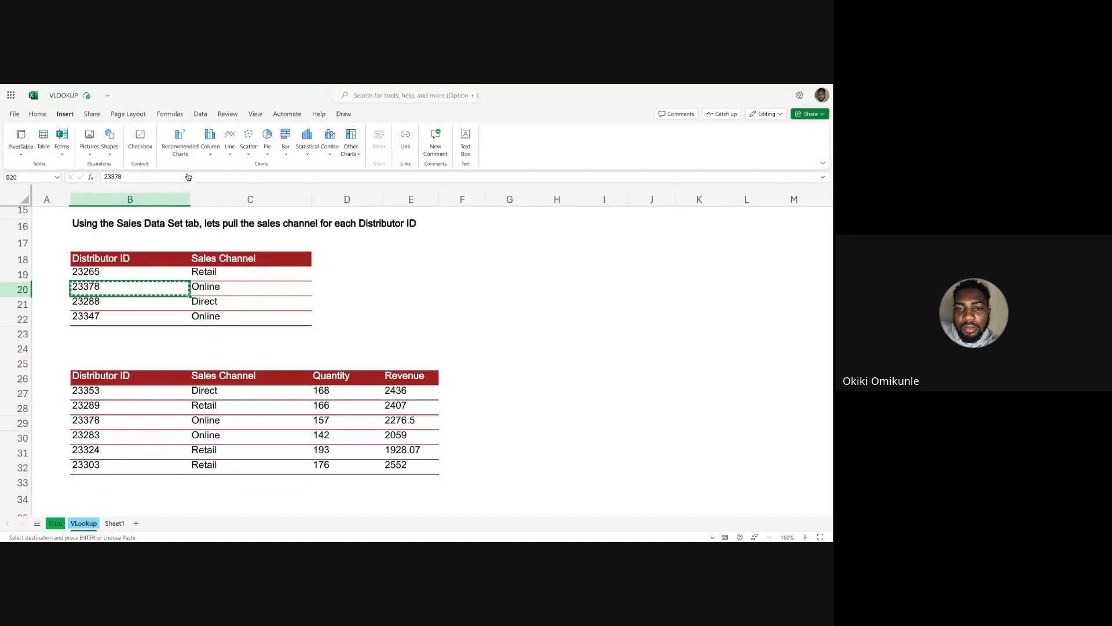
left_click(55, 524)
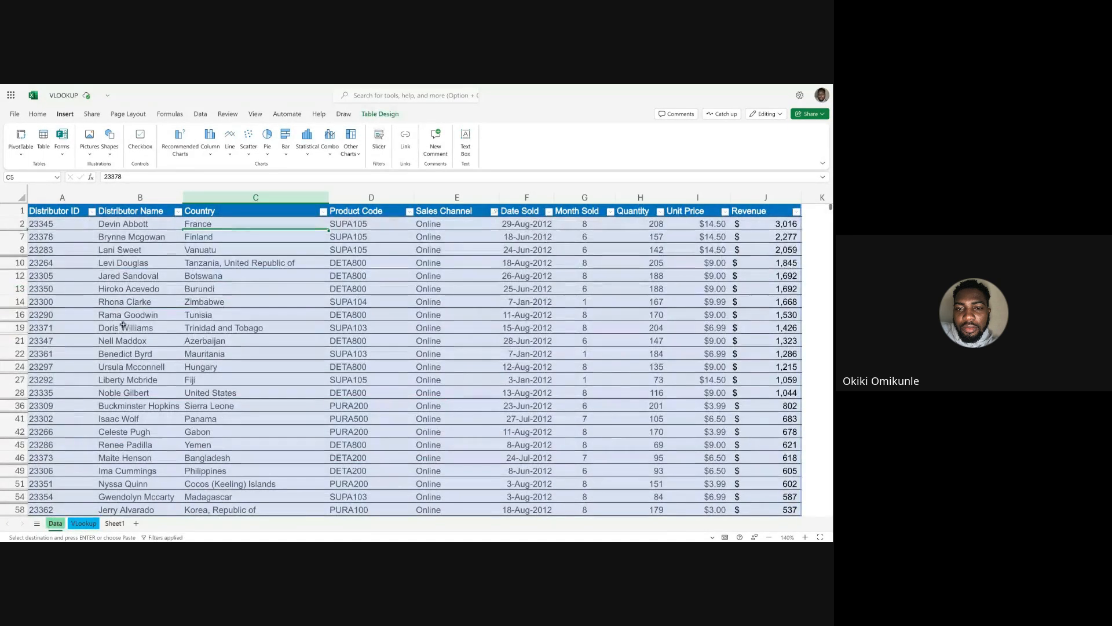
left_click(116, 235)
left_click(201, 114)
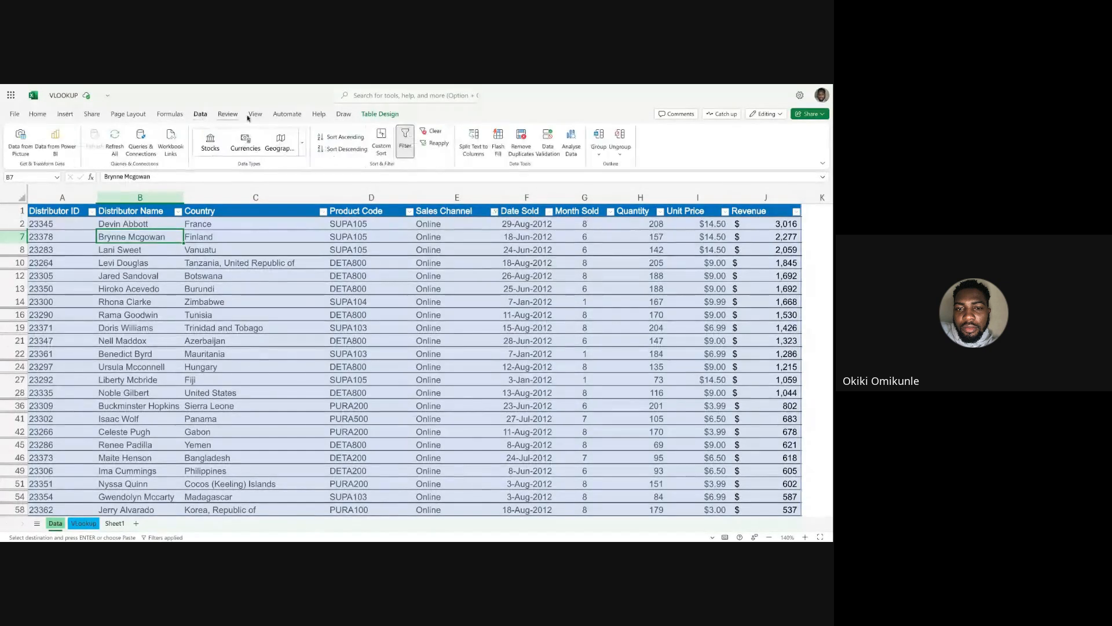
left_click(432, 131)
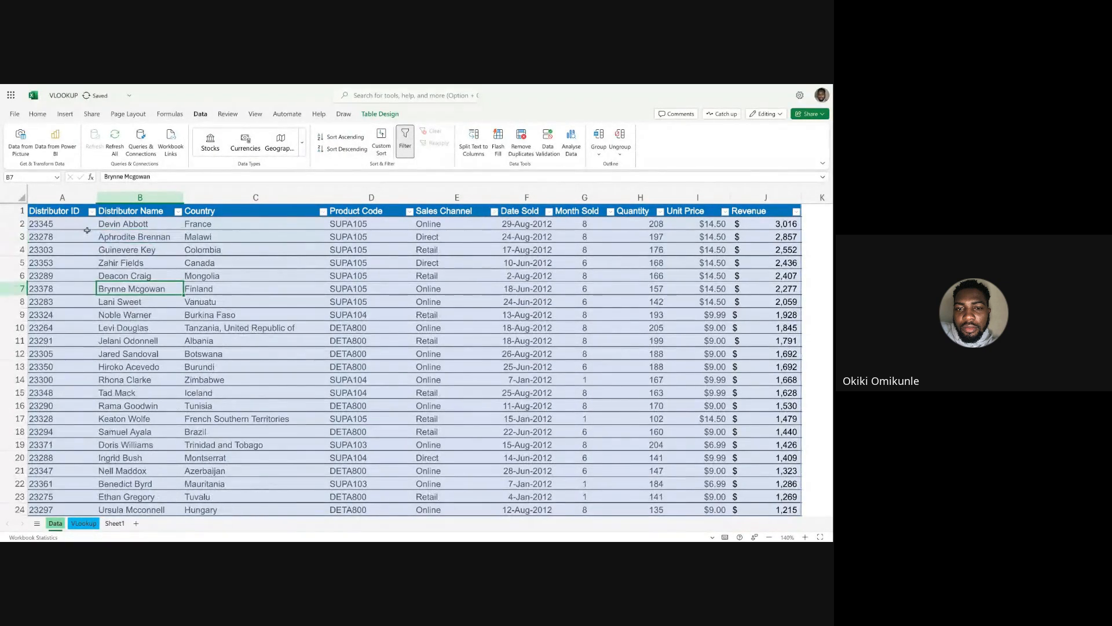
Filter the Data sheet's Distributor ID column to 23378, using the ID copied from B20 of the VLookup sheet.
left_click(91, 212)
left_click(147, 348)
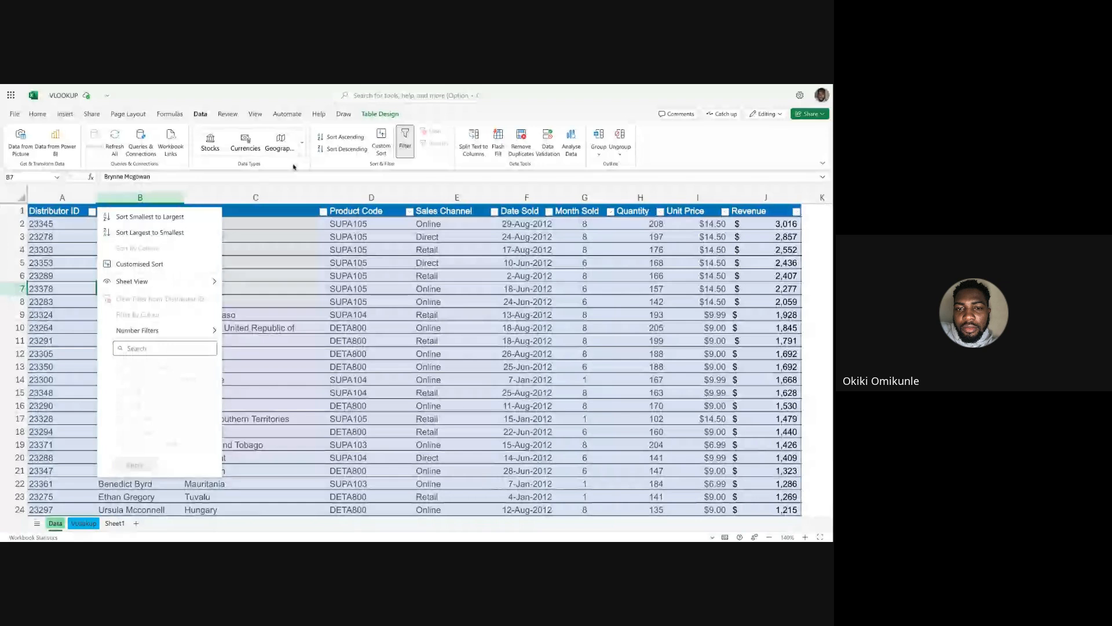
left_click(85, 524)
left_click(86, 525)
key("ctrl+c")
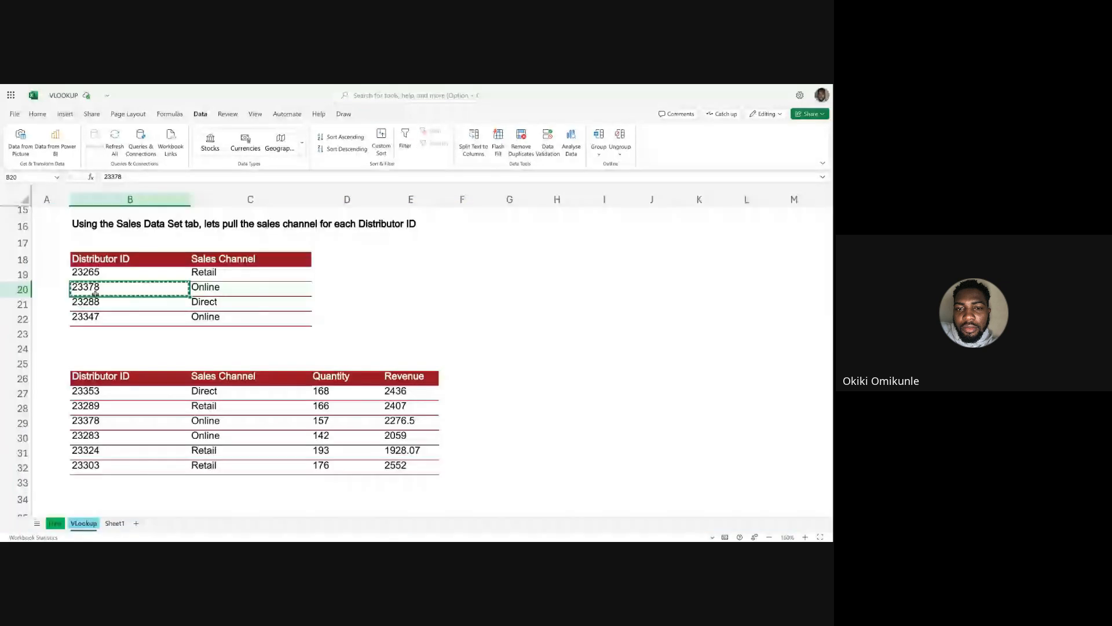
key("ctrl+Page_Up")
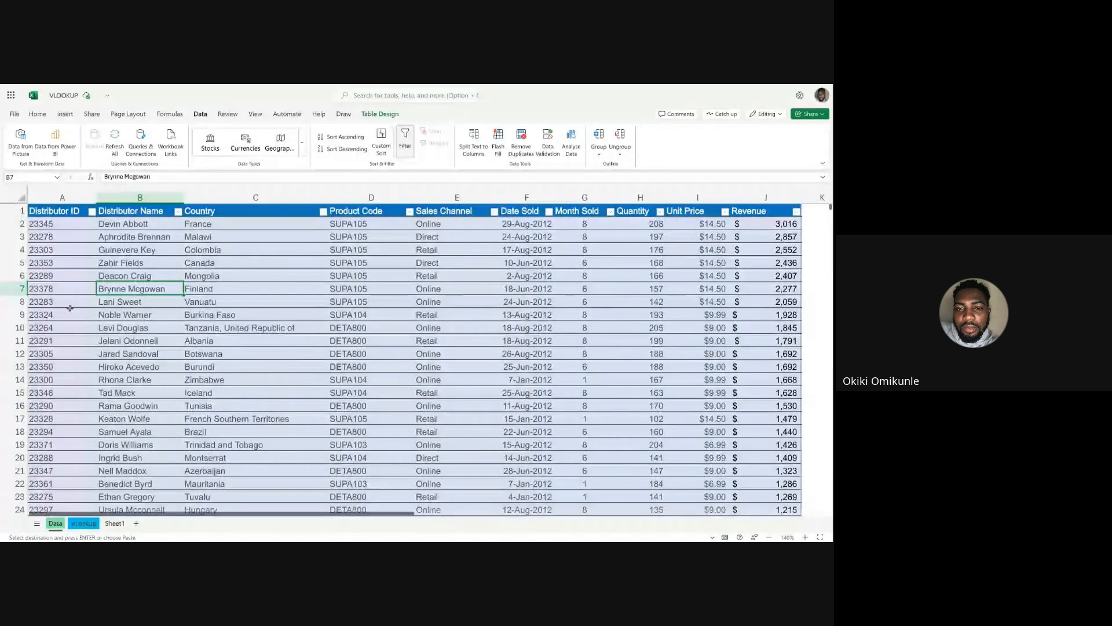
left_click(91, 212)
left_click(138, 348)
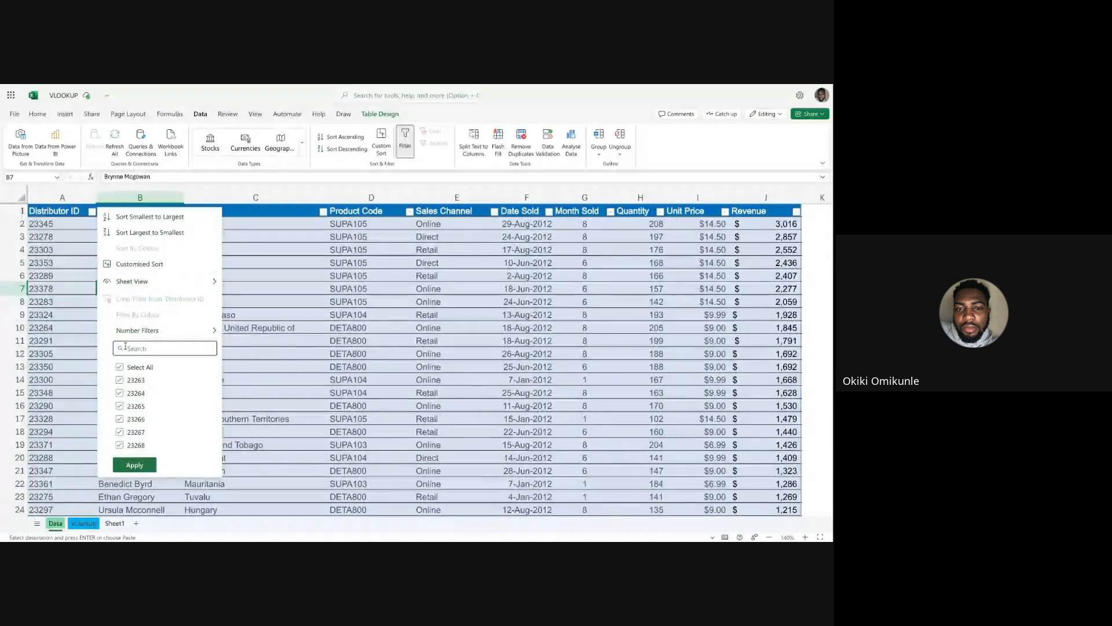
key("ctrl+v")
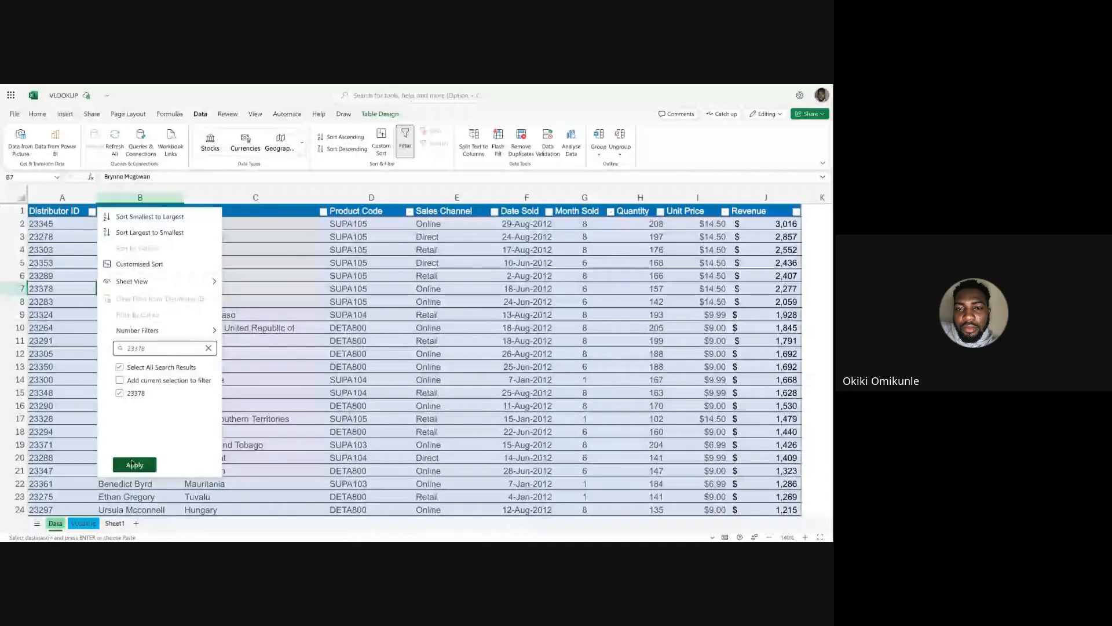
left_click(133, 463)
Change the Sales Channel in E7 for distributor 23378 to Online/Jumia.
left_click(440, 223)
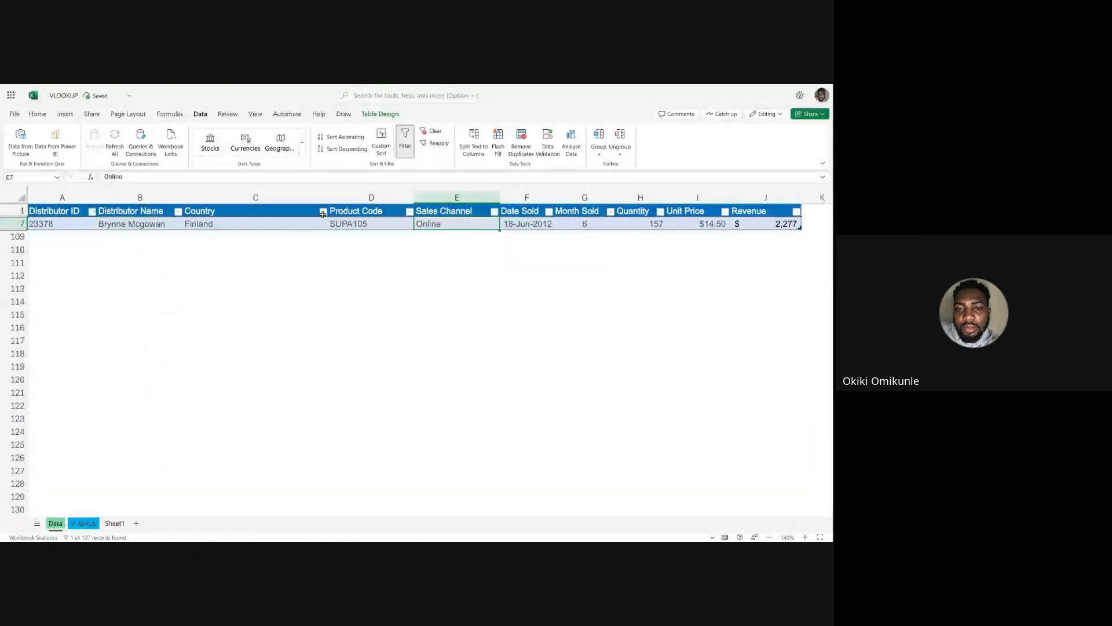
left_click(142, 178)
type("/")
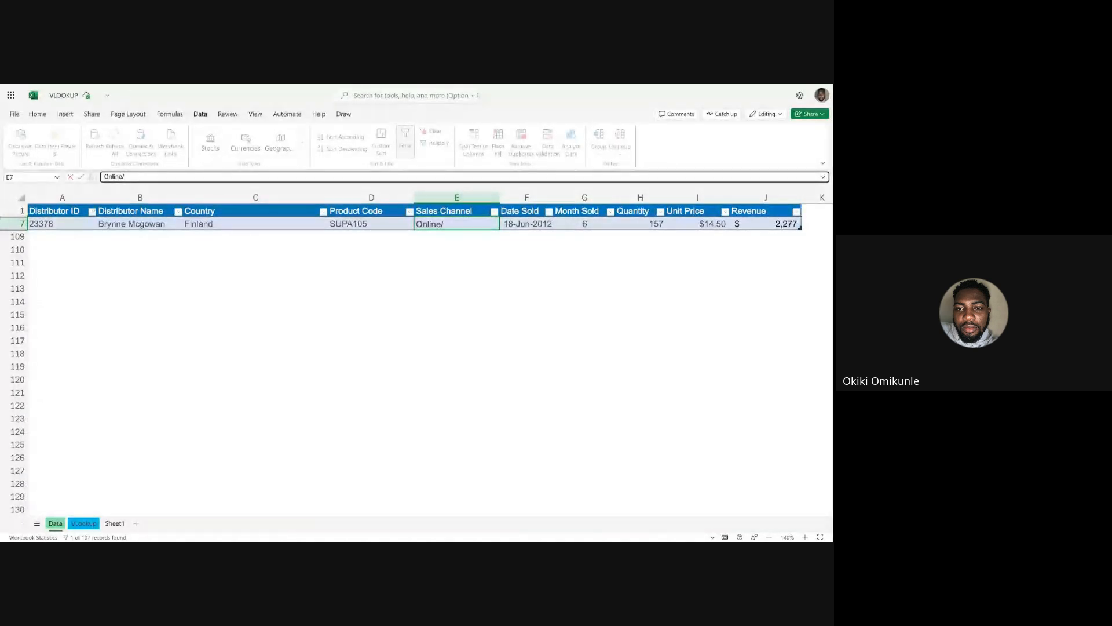
type("JUMIA")
key("BackSpace")
key("BackSpace")
key("BackSpace")
key("BackSpace")
type("Jumia")
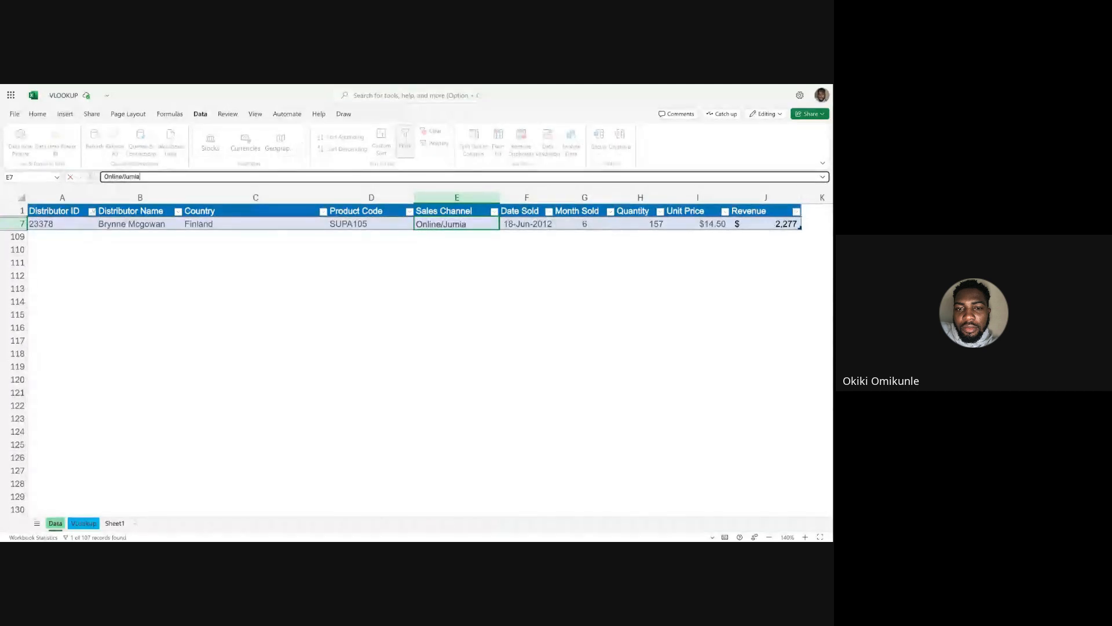
key("Return")
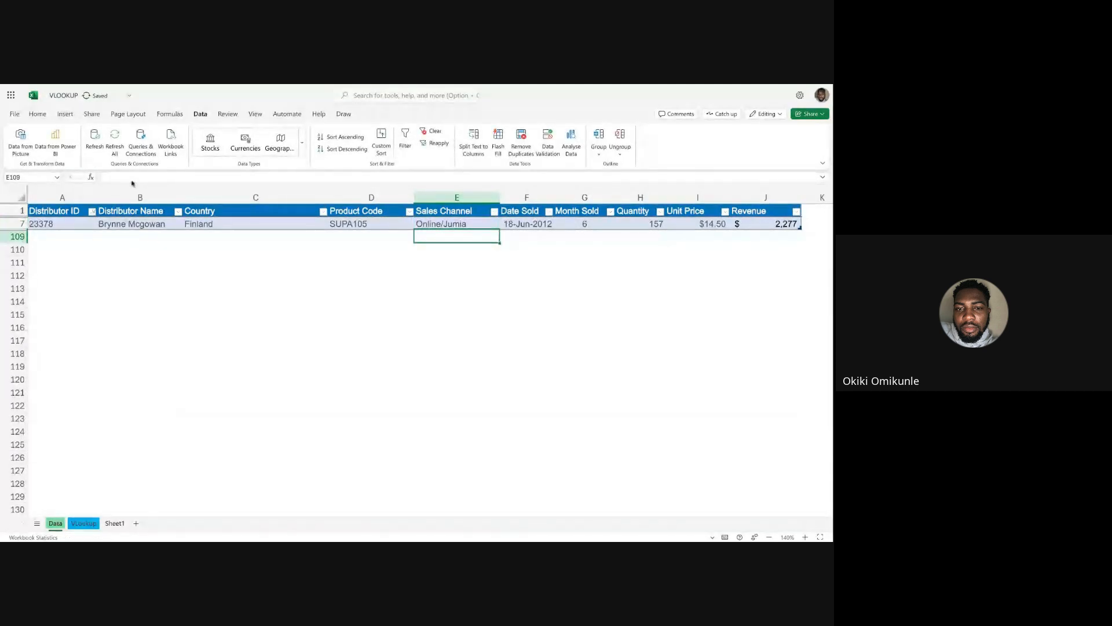
Clear the Distributor ID filter on the Data sheet and check the Sales Channel lookup in row 20 of the VLookup sheet.
left_click(230, 226)
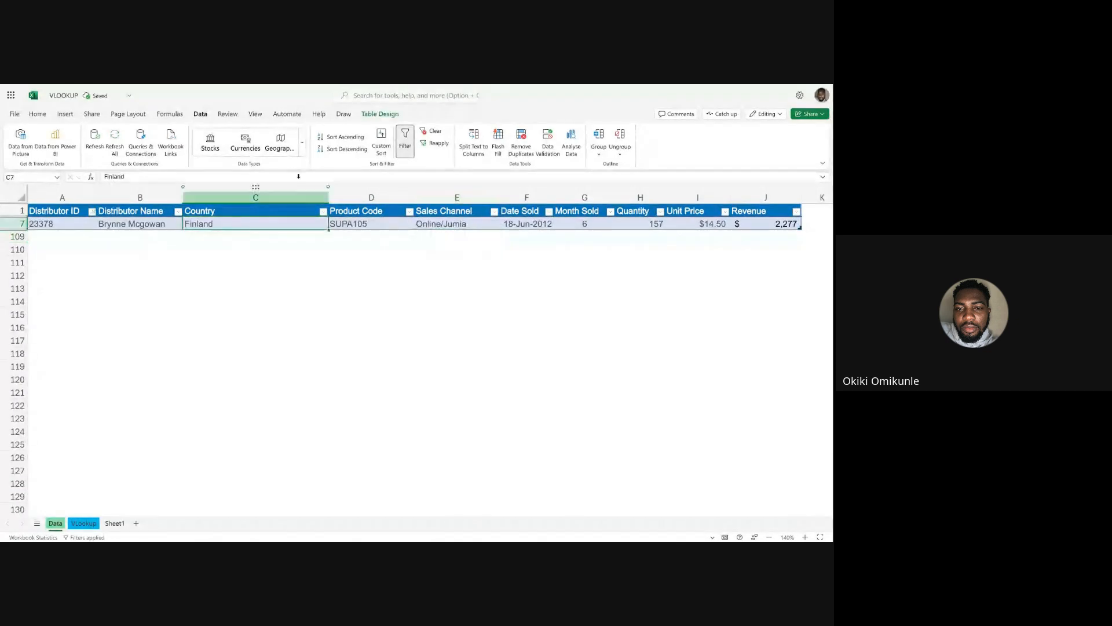
left_click(436, 132)
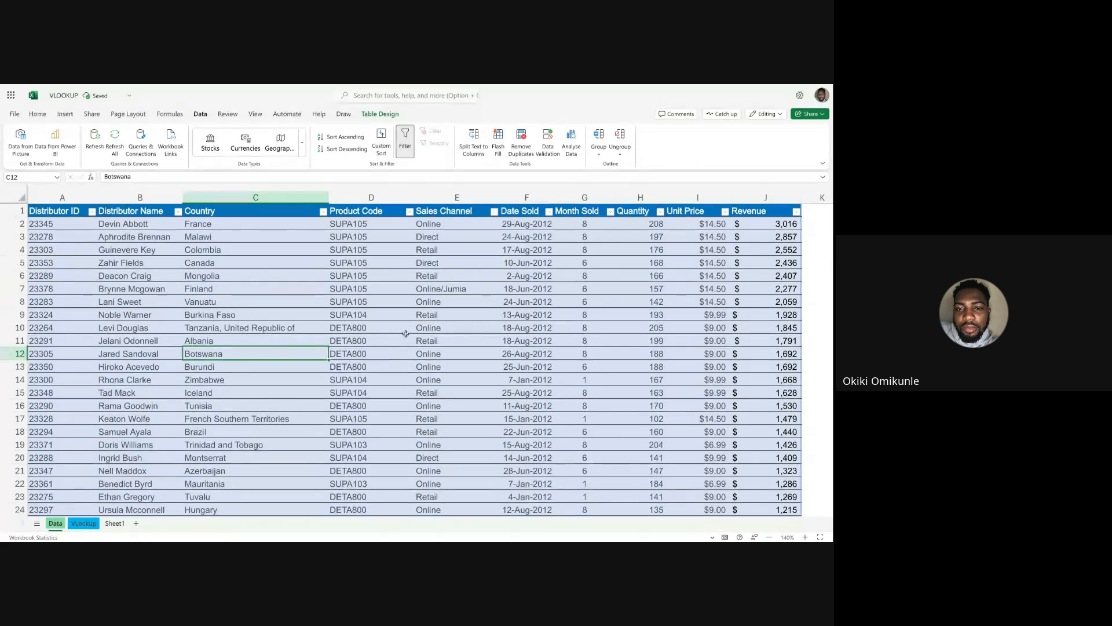
left_click(85, 524)
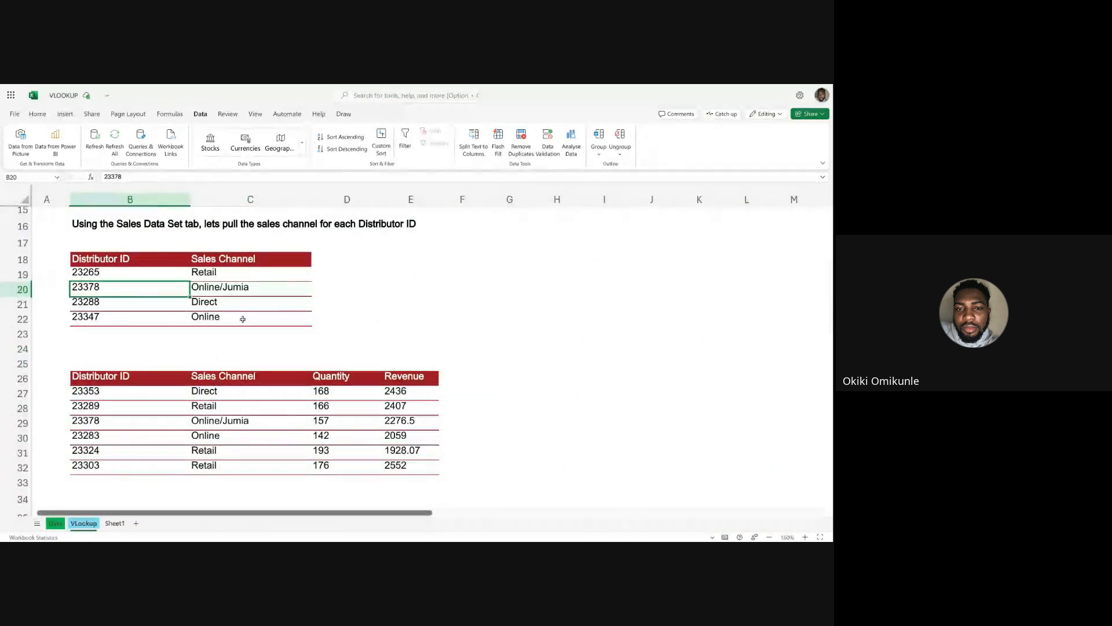
left_click(263, 288)
left_click(368, 282)
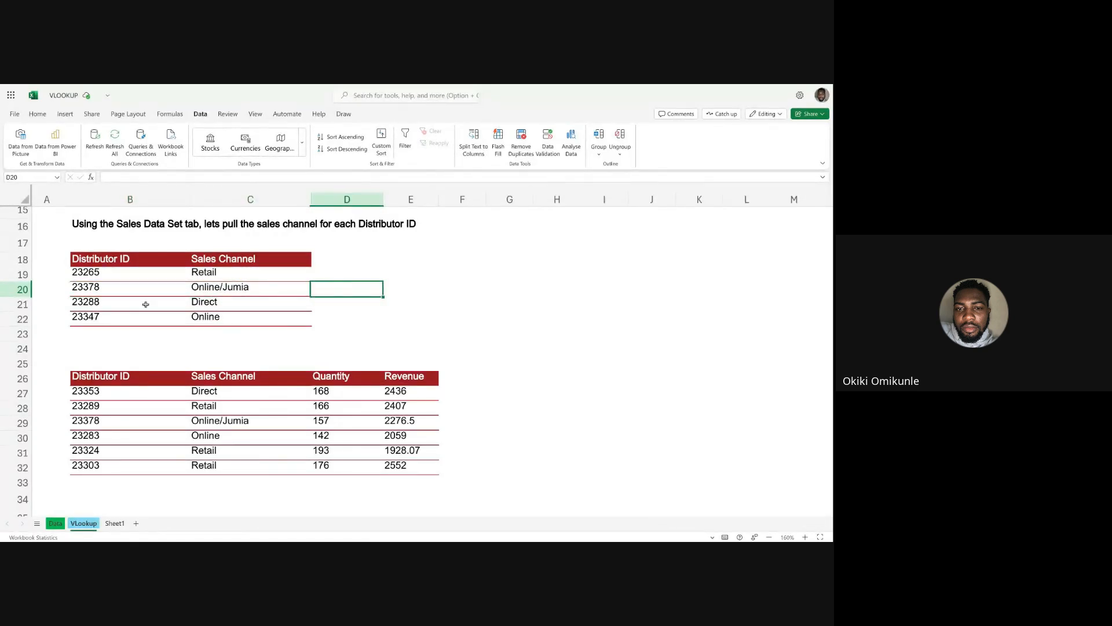
left_click(105, 288)
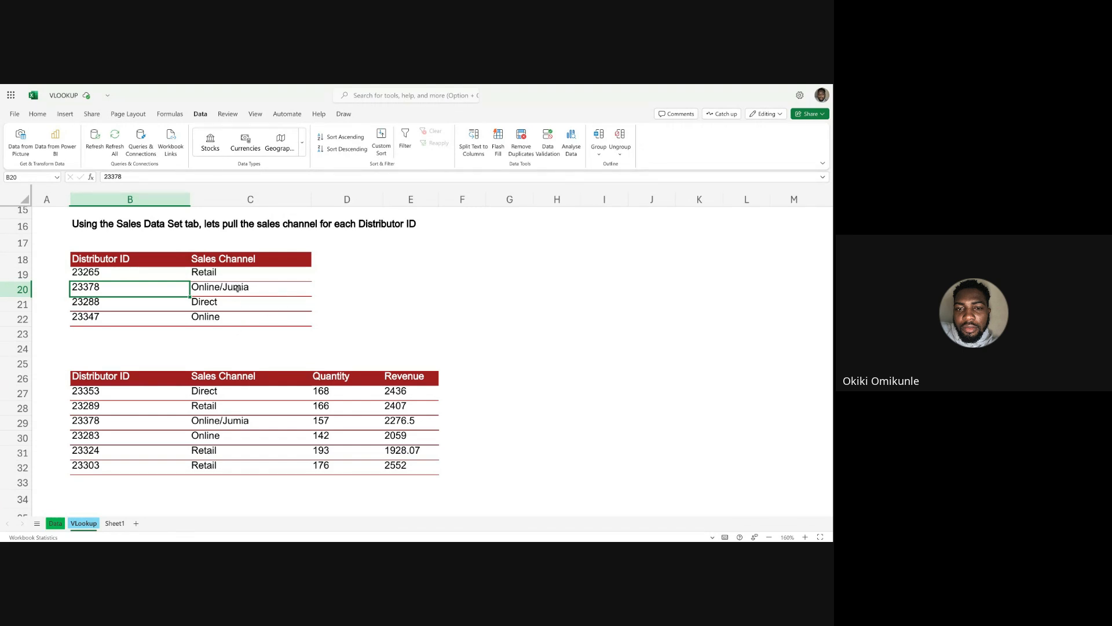
Change the Sales Channel in E7 of the Data sheet back to Online.
left_click(55, 524)
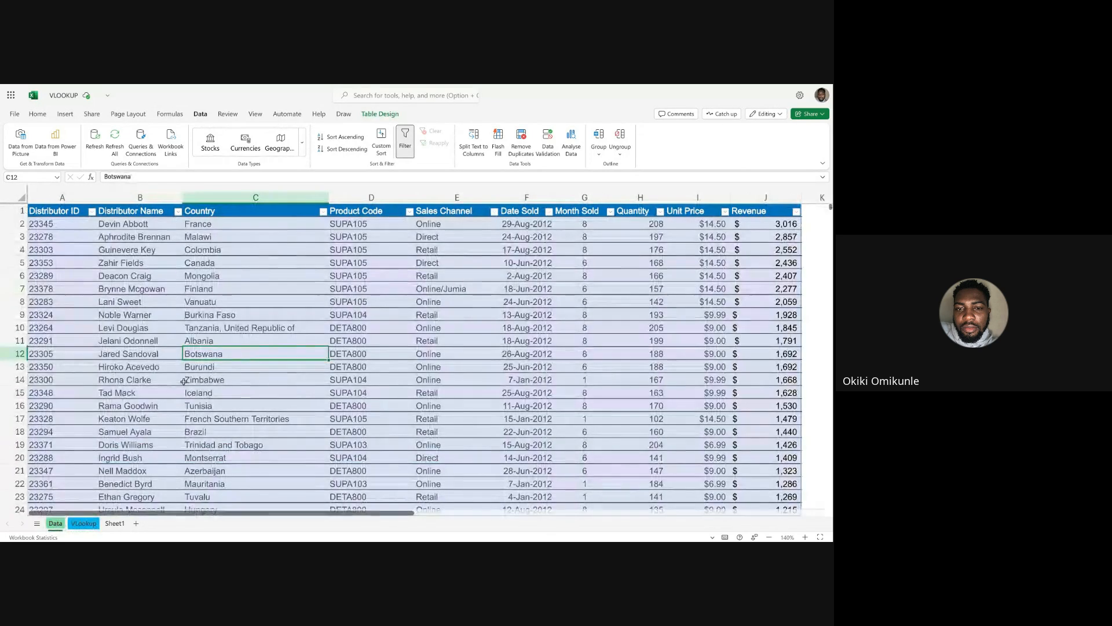
left_click(458, 287)
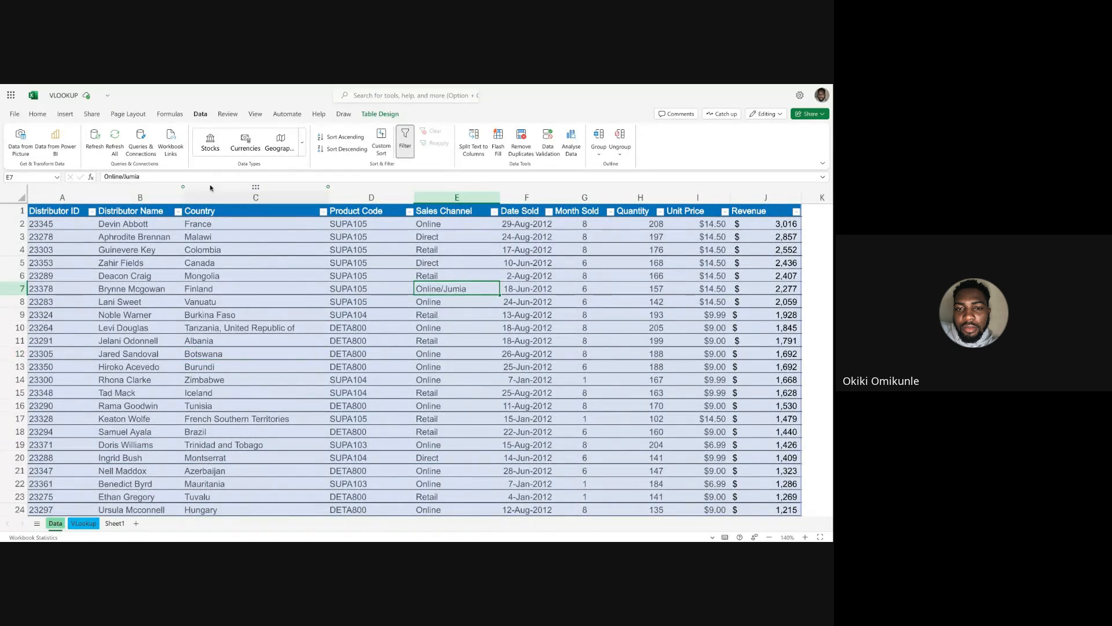
key("Delete")
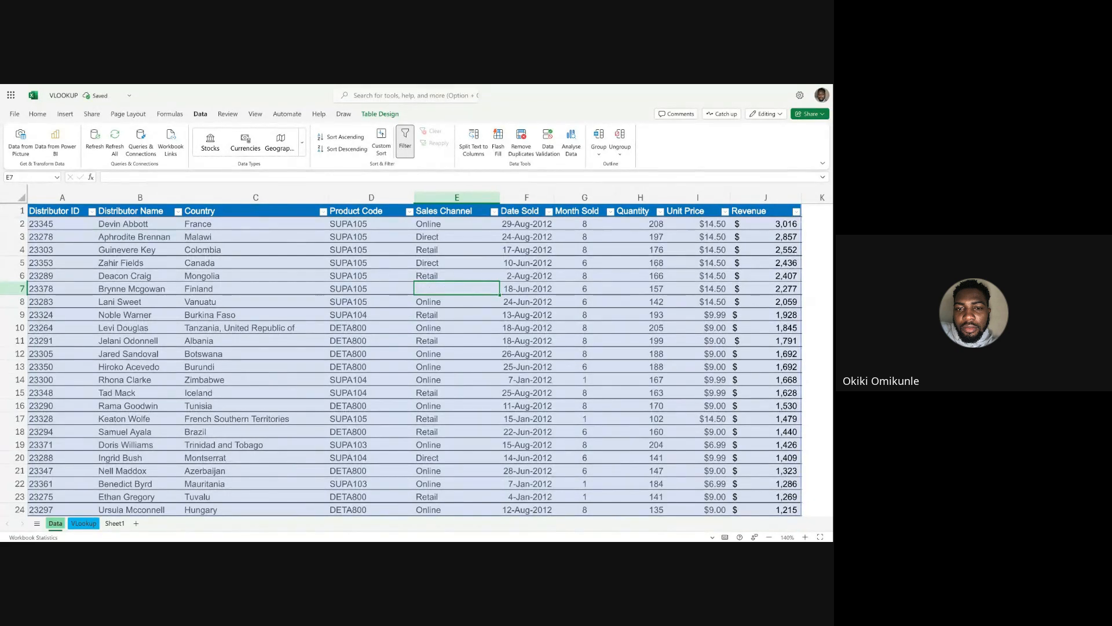
key("ctrl+z")
left_click(150, 177)
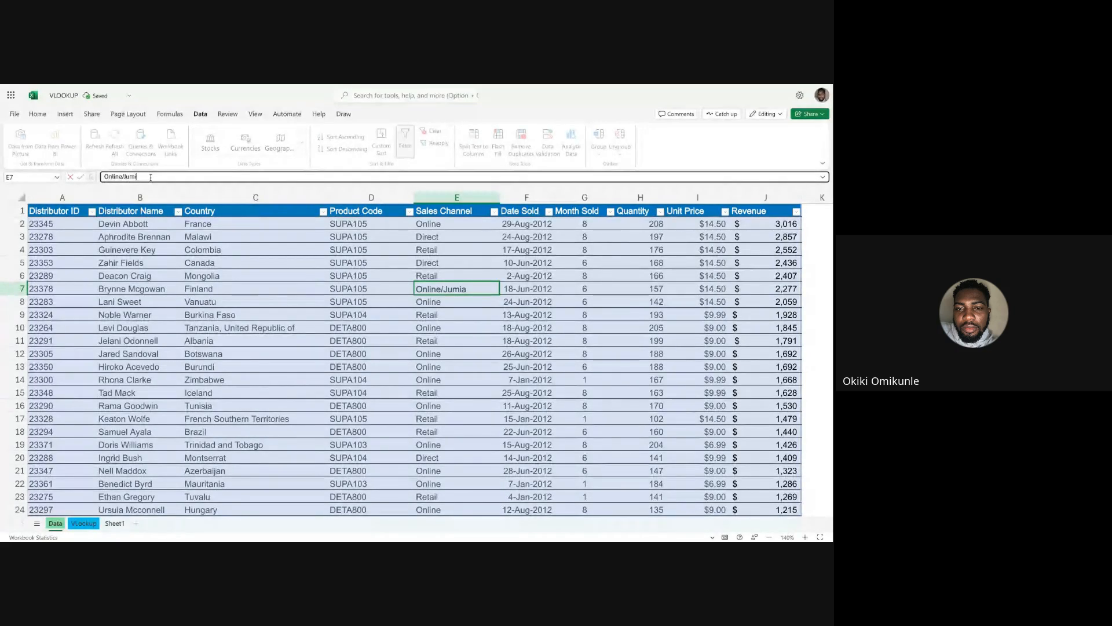
key("BackSpace")
key("BackSpace")
key("BackSpace")
key("BackSpace")
key("BackSpace")
key("BackSpace")
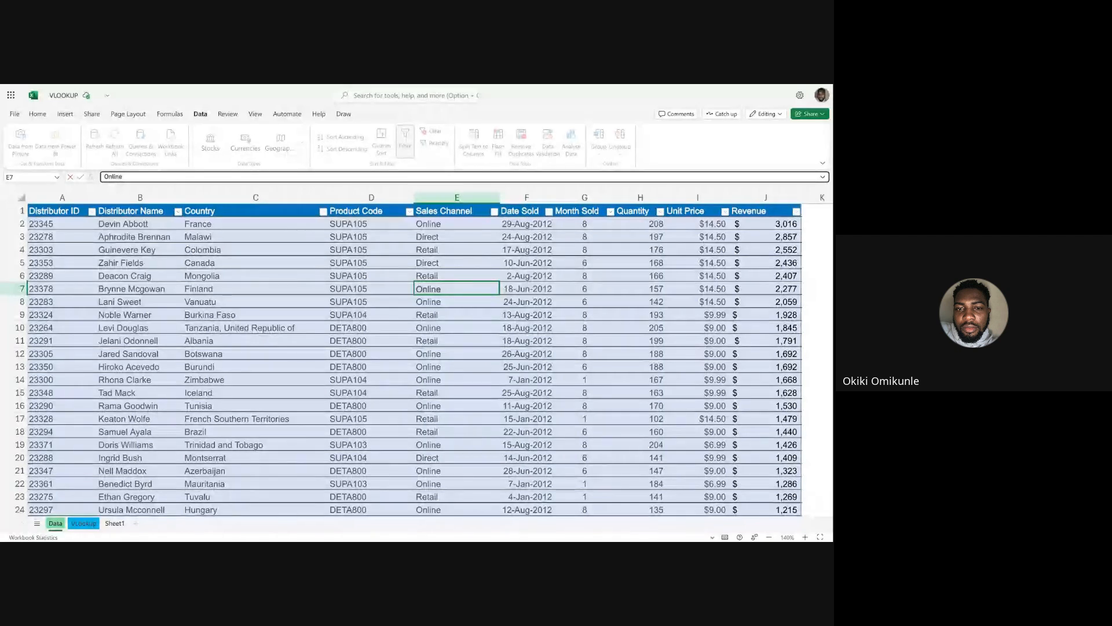
Check the row 20 Sales Channel lookup on the VLookup sheet and look through the distributor records on the Data sheet.
left_click(84, 523)
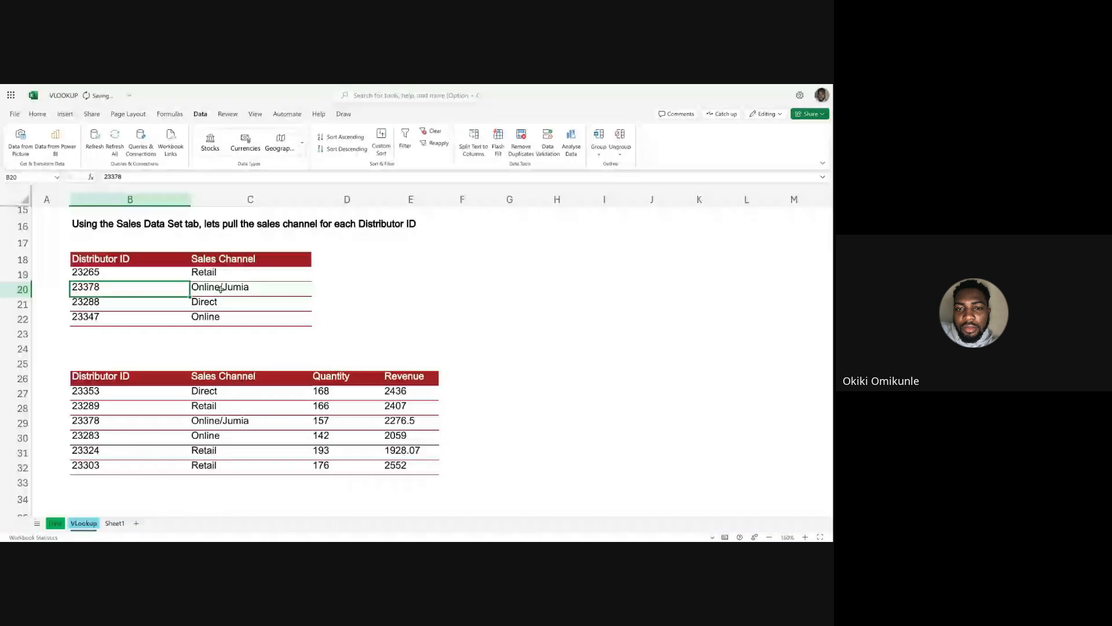
key("Right")
key("Right")
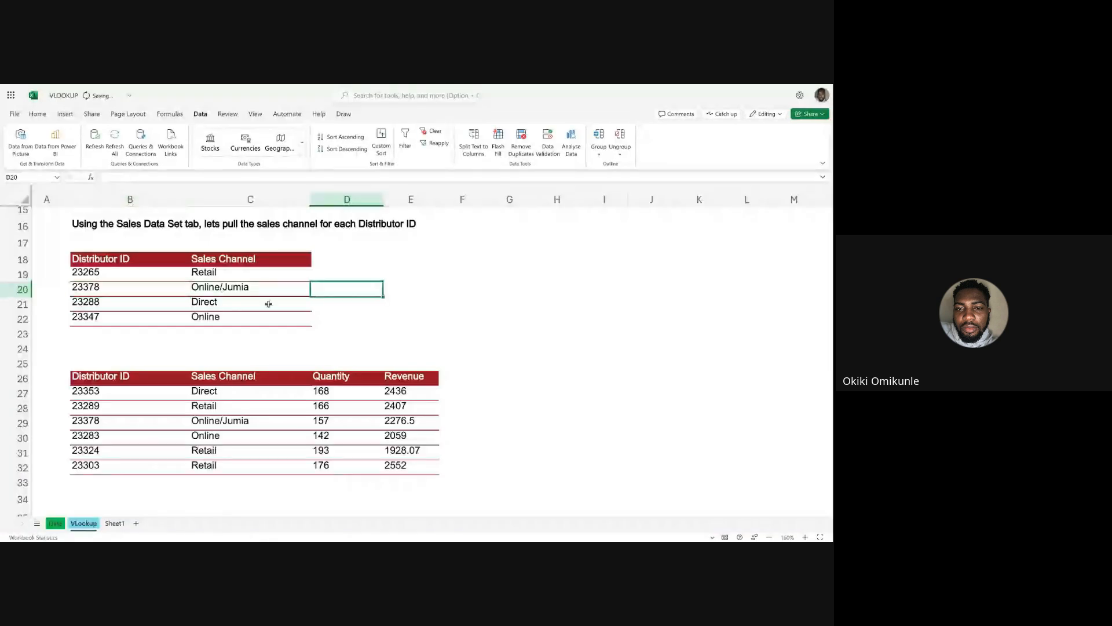
key("Left")
key("Left")
key("Up")
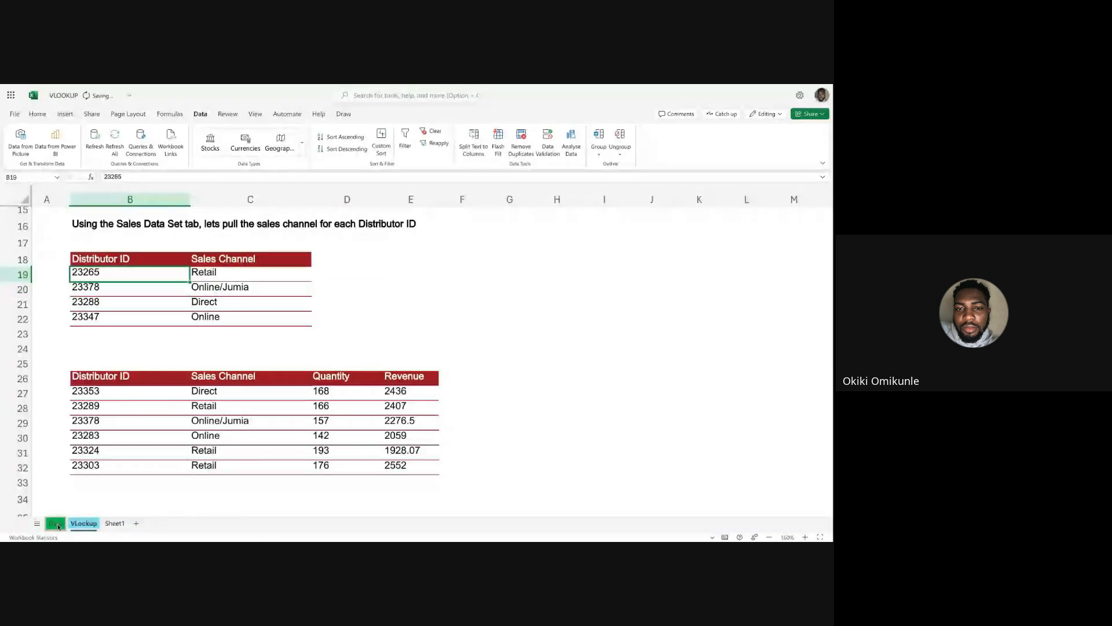
left_click(56, 524)
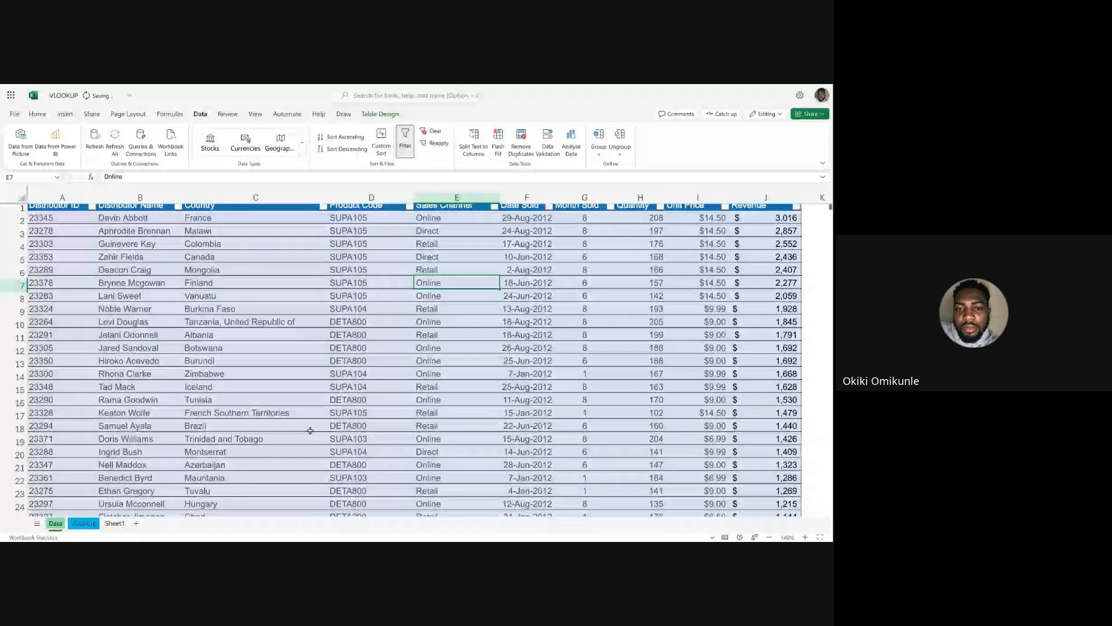
scroll(310, 430, "down", 10)
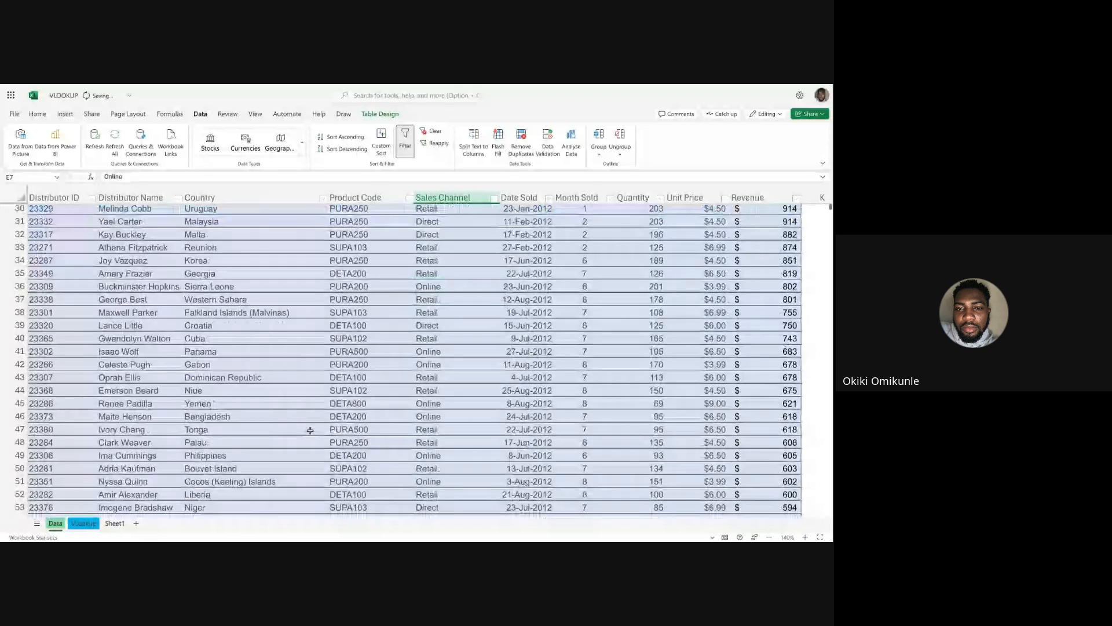
scroll(311, 431, "down", 20)
scroll(416, 360, "up", 20)
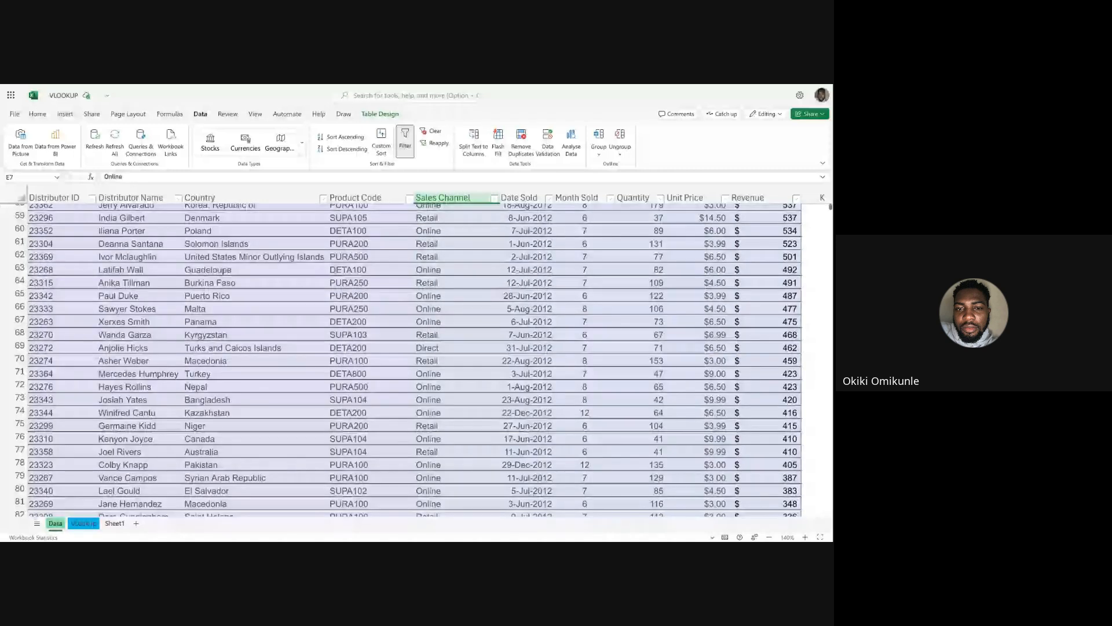
scroll(444, 314, "up", 8)
left_click(445, 314)
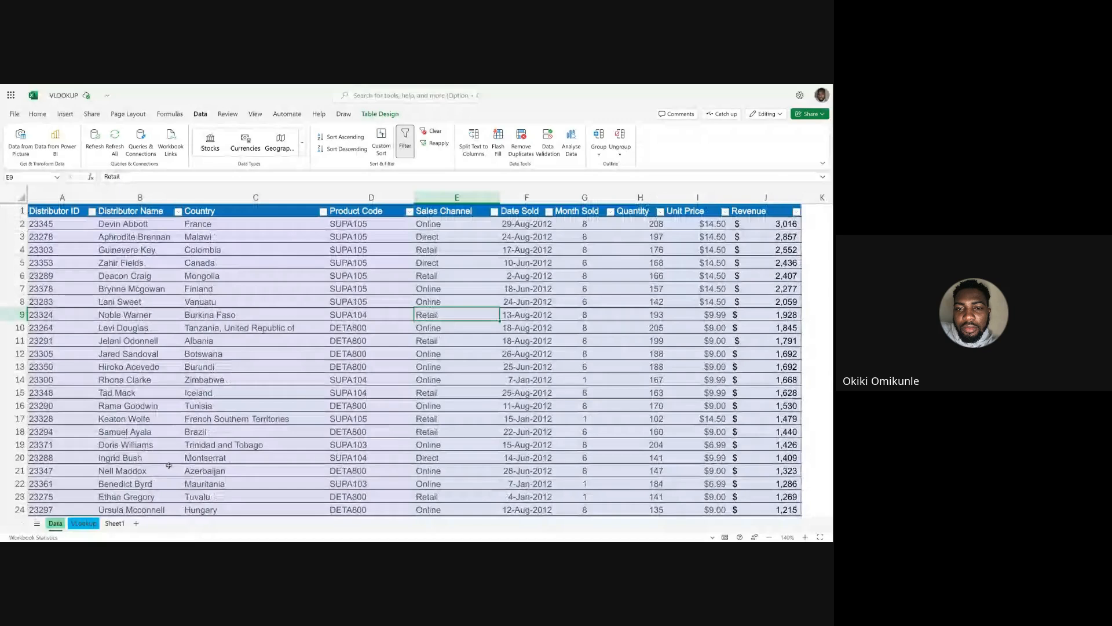
Review the Distributor IDs in B19:B22 against their Sales Channel lookups in C19:C22 on the VLookup sheet.
key("ctrl+Page_Down")
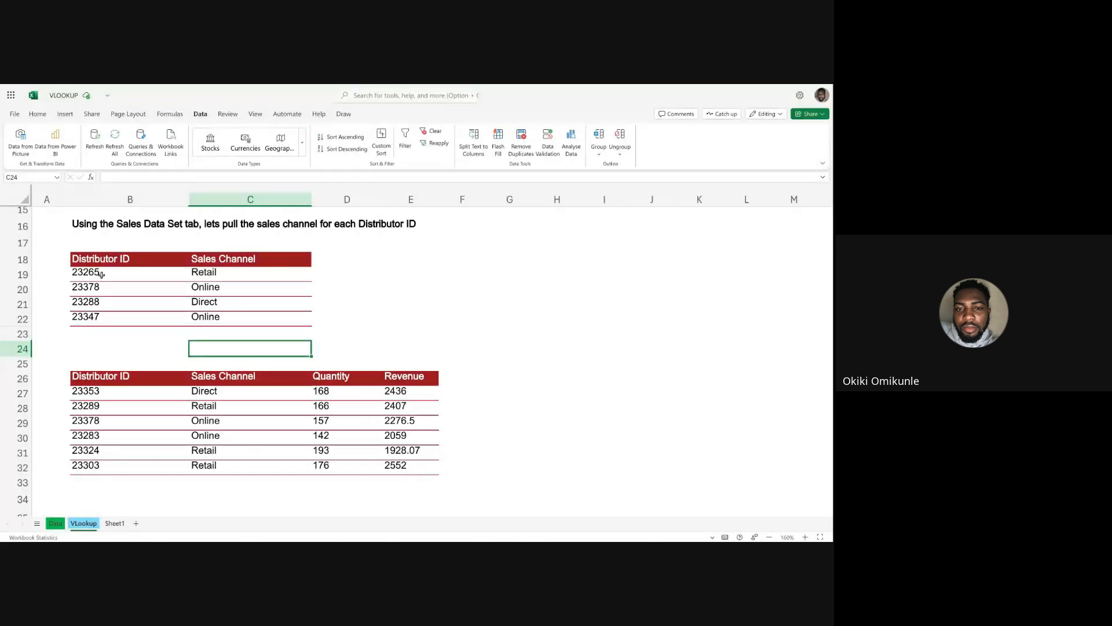
left_click_drag(102, 273, 100, 316)
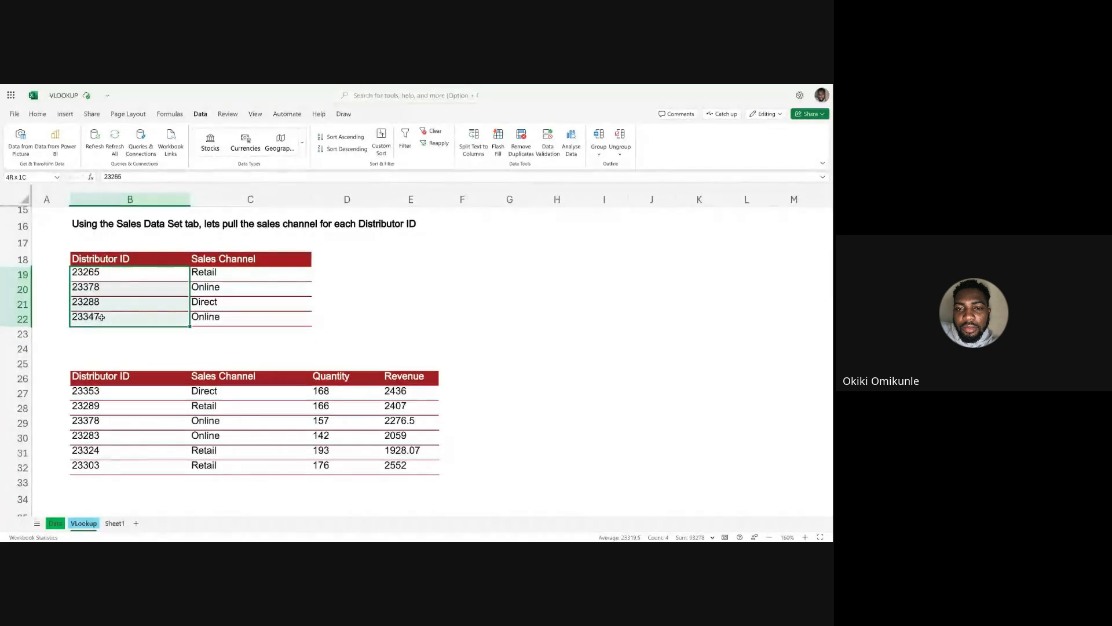
left_click(113, 269)
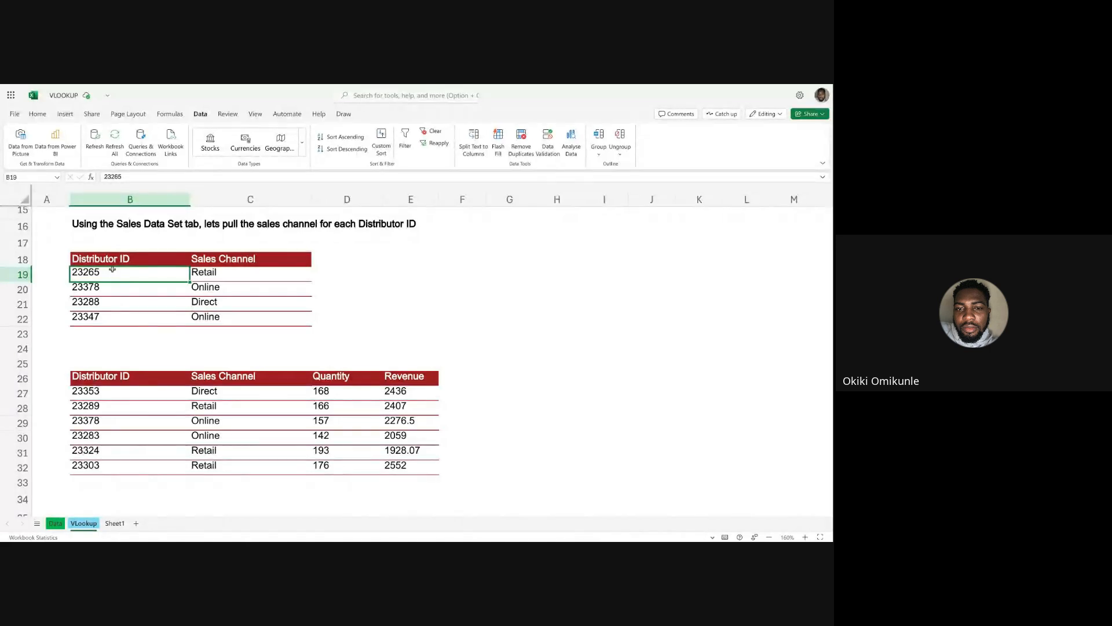
left_click_drag(113, 269, 112, 318)
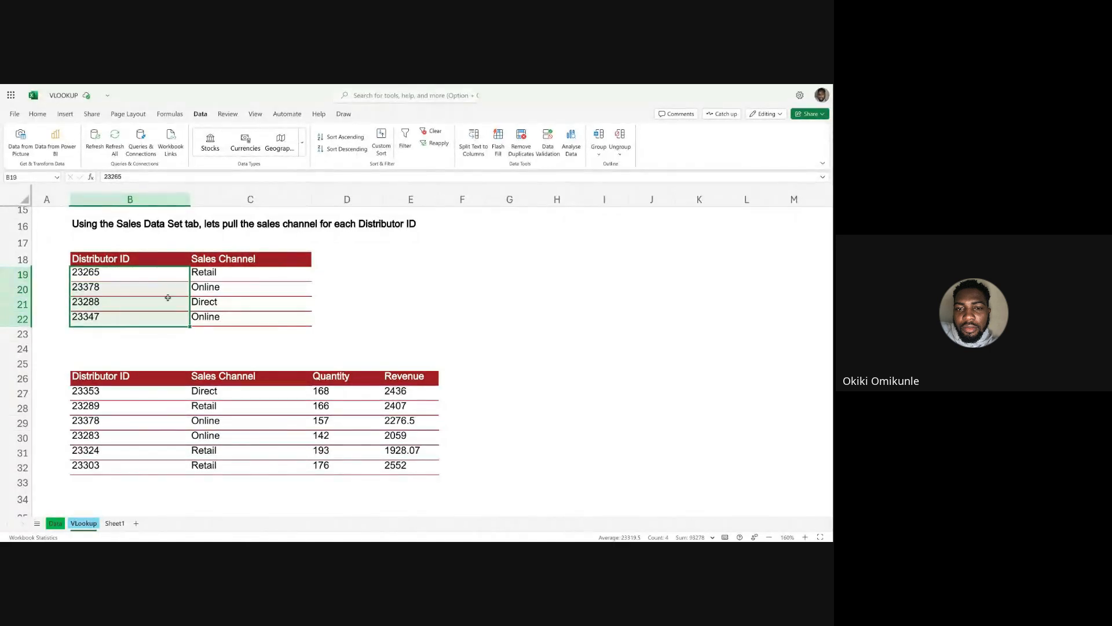
left_click(215, 272)
left_click_drag(215, 271, 220, 317)
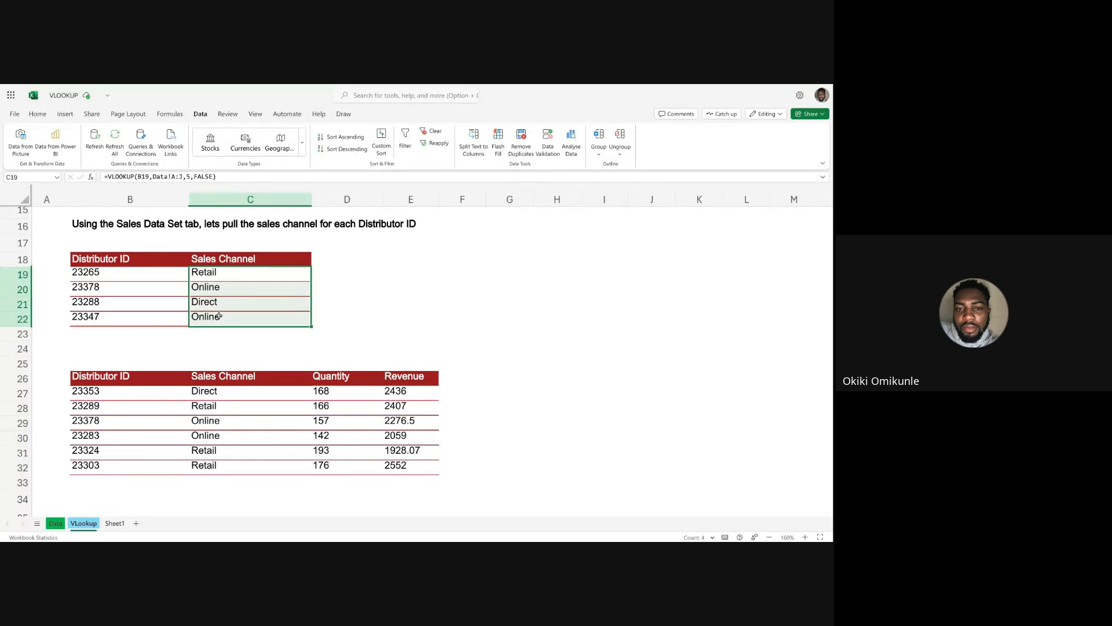
left_click(97, 287)
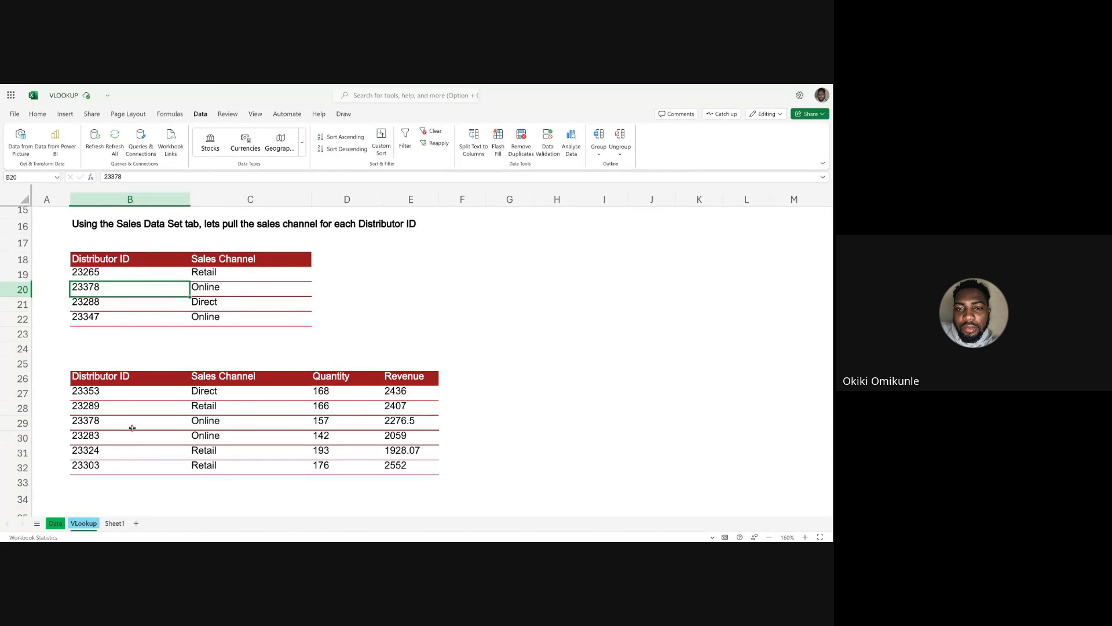
Examine the Sales Channel entries on the Data sheet, including rows 4 to 20 and cell E7.
left_click(55, 523)
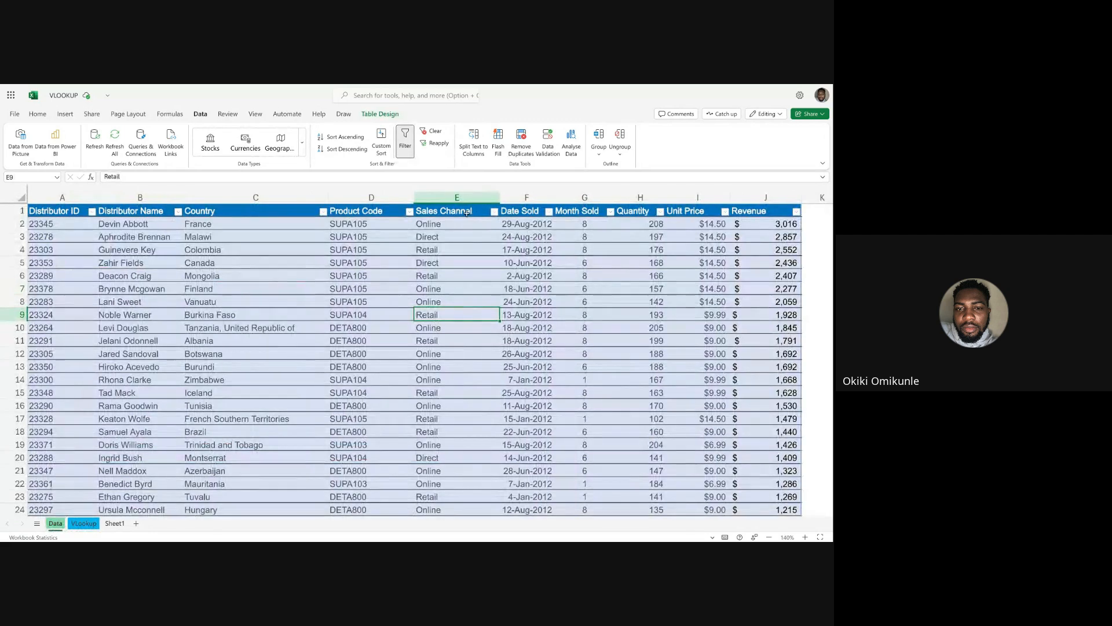
left_click(23, 314)
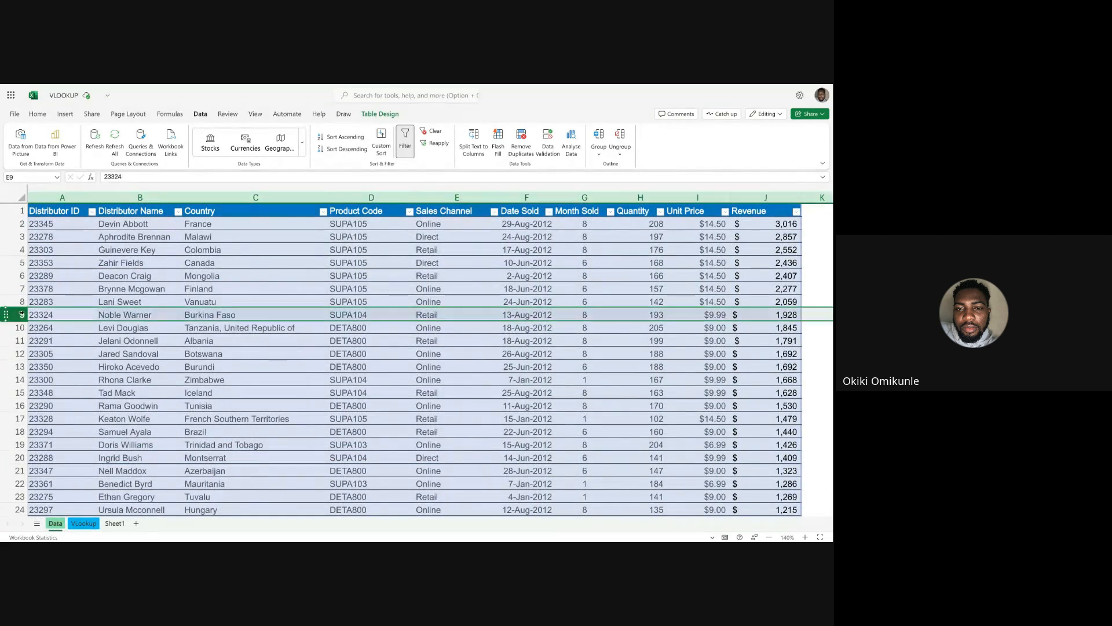
left_click(53, 313)
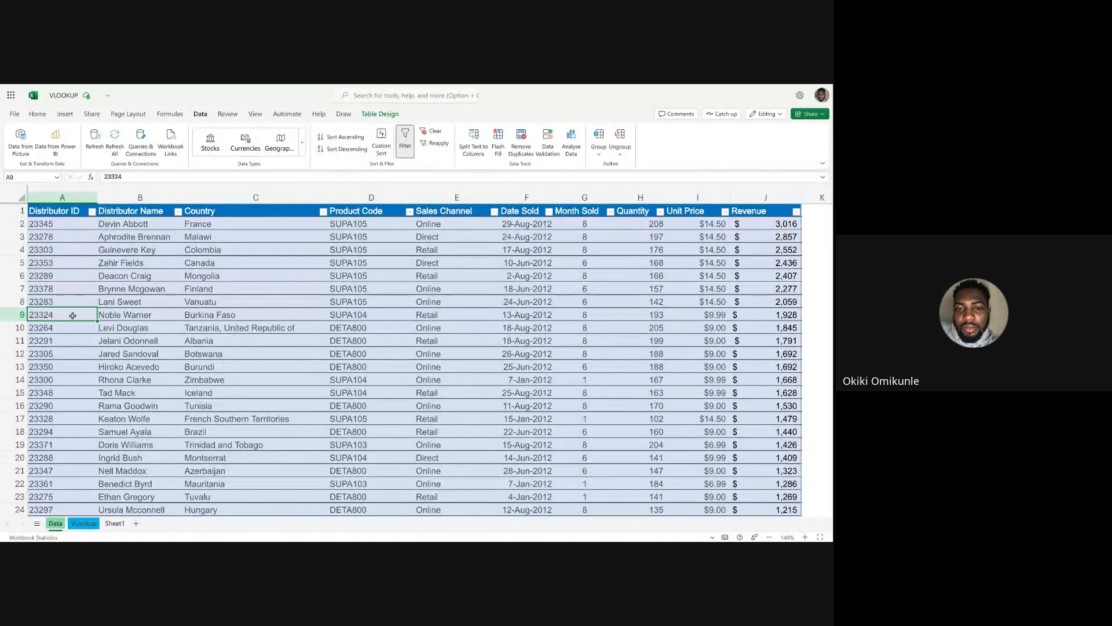
left_click(441, 249)
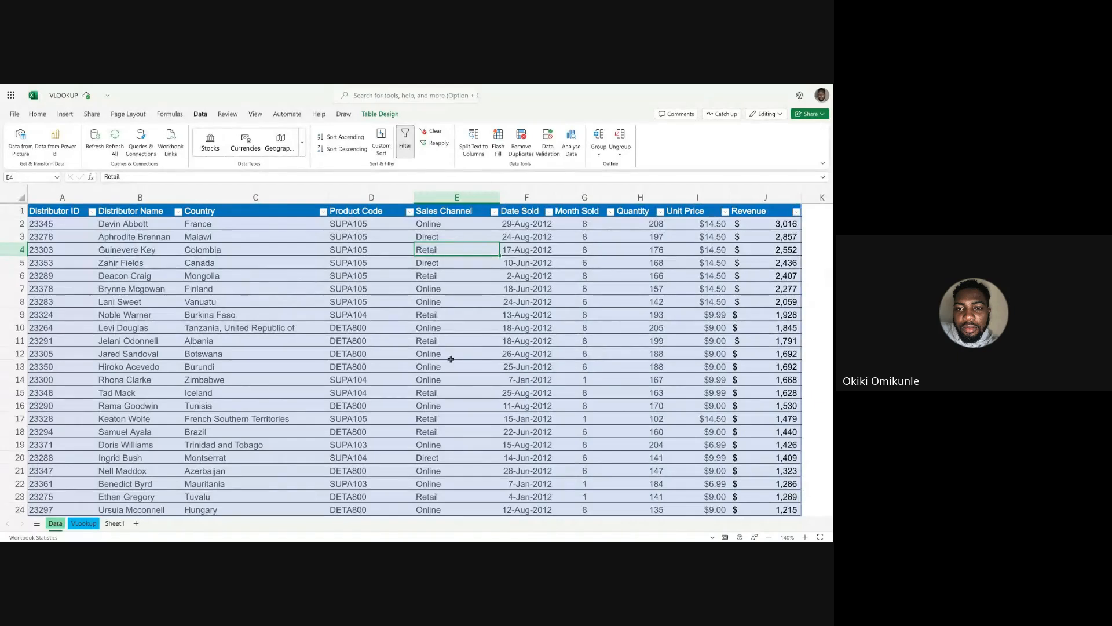
left_click(439, 457)
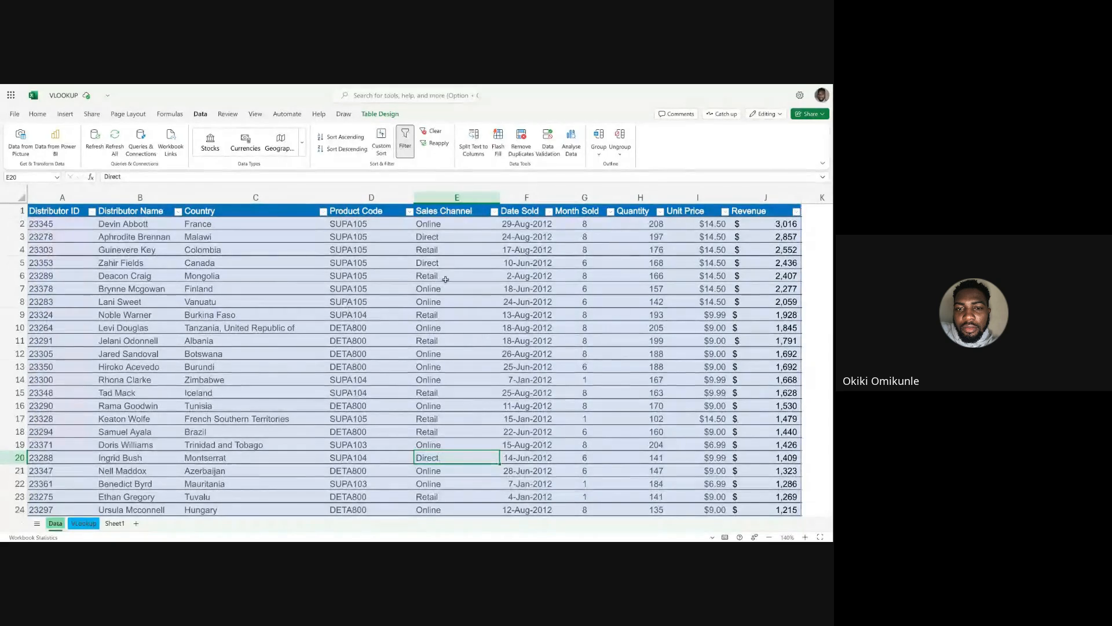
left_click_drag(450, 250, 458, 432)
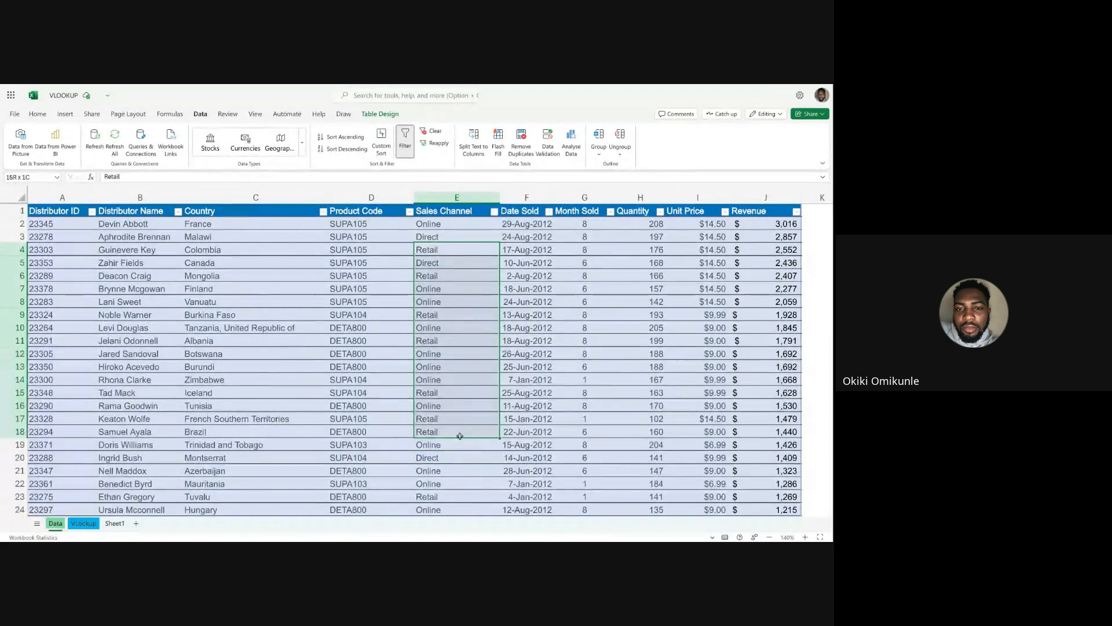
left_click(463, 342)
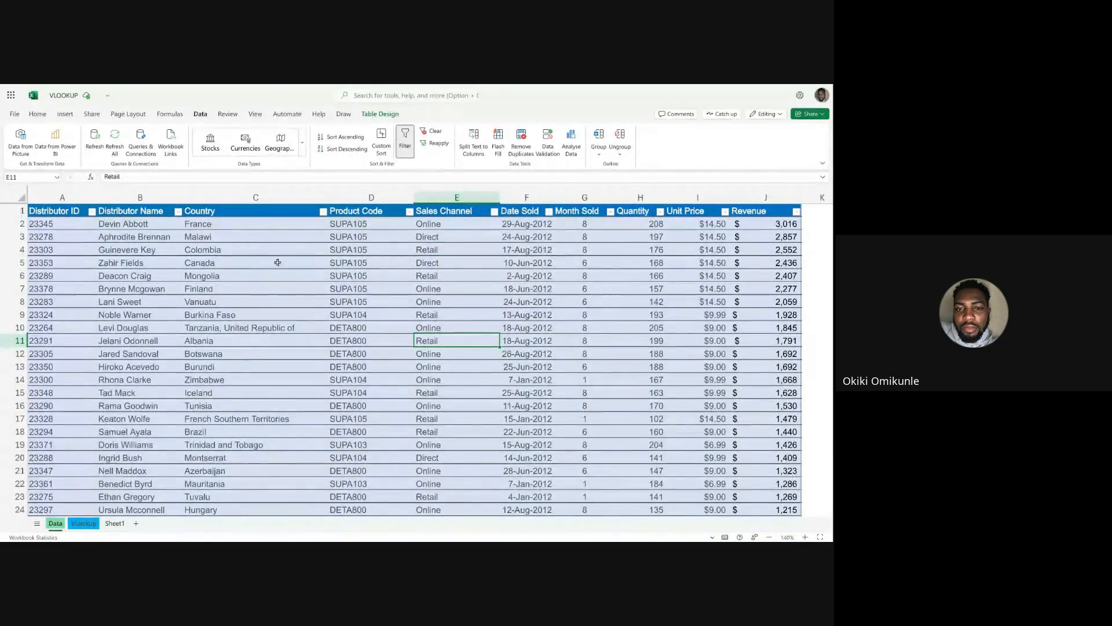
left_click(431, 289)
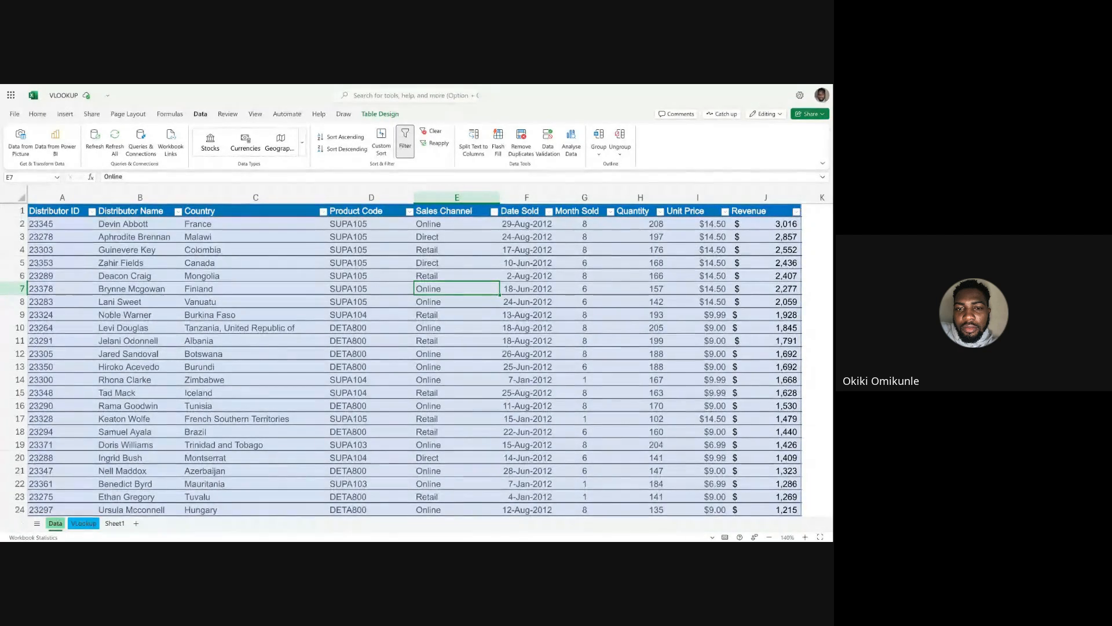
Inspect the VLOOKUP formula in C20 of the VLookup sheet and compare it with the Sales Channel source entries around E7 on Data.
left_click(83, 523)
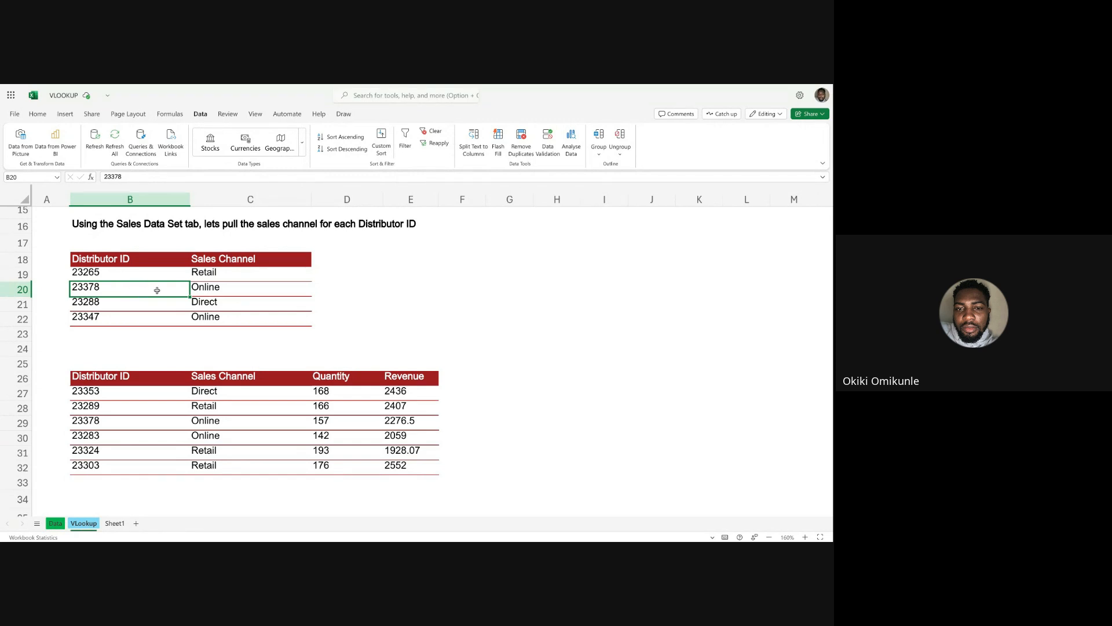
left_click(219, 288)
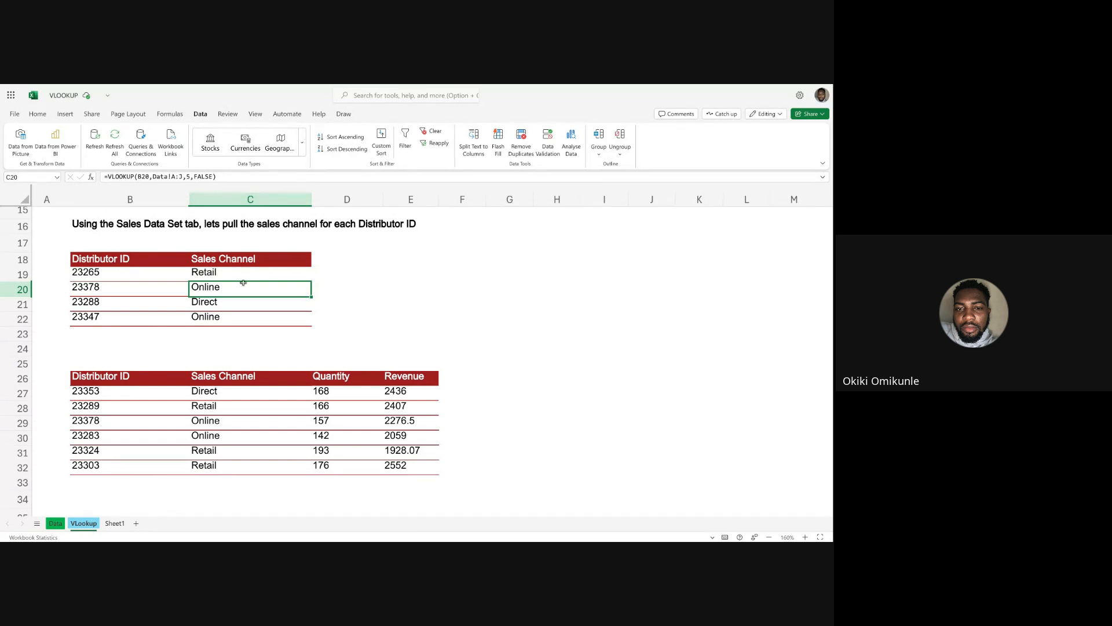
left_click(56, 525)
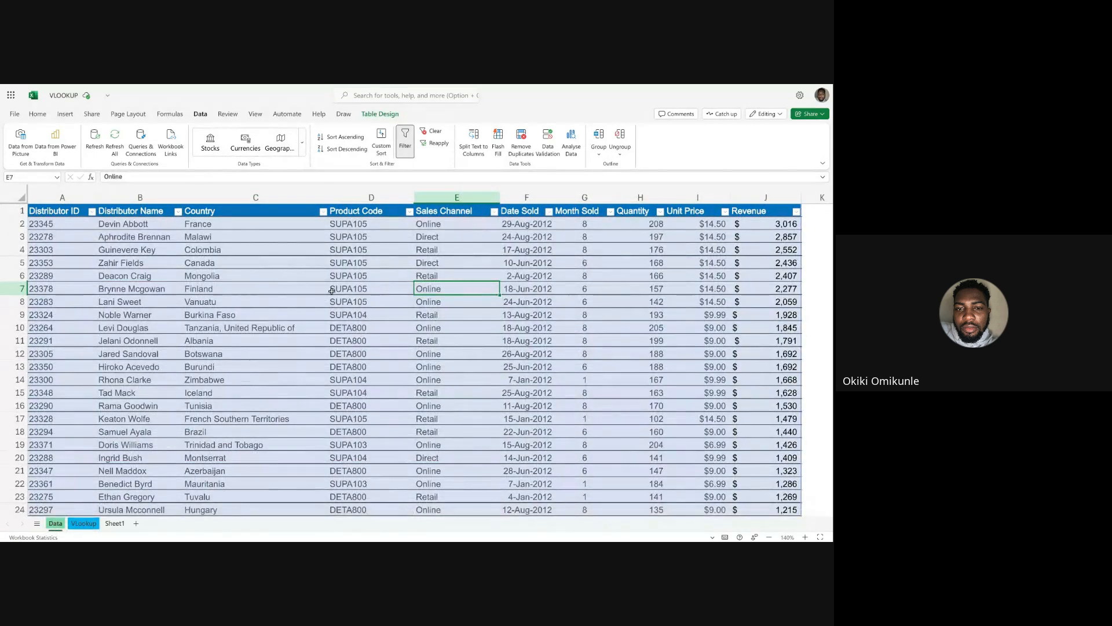
key("Down")
key("Down")
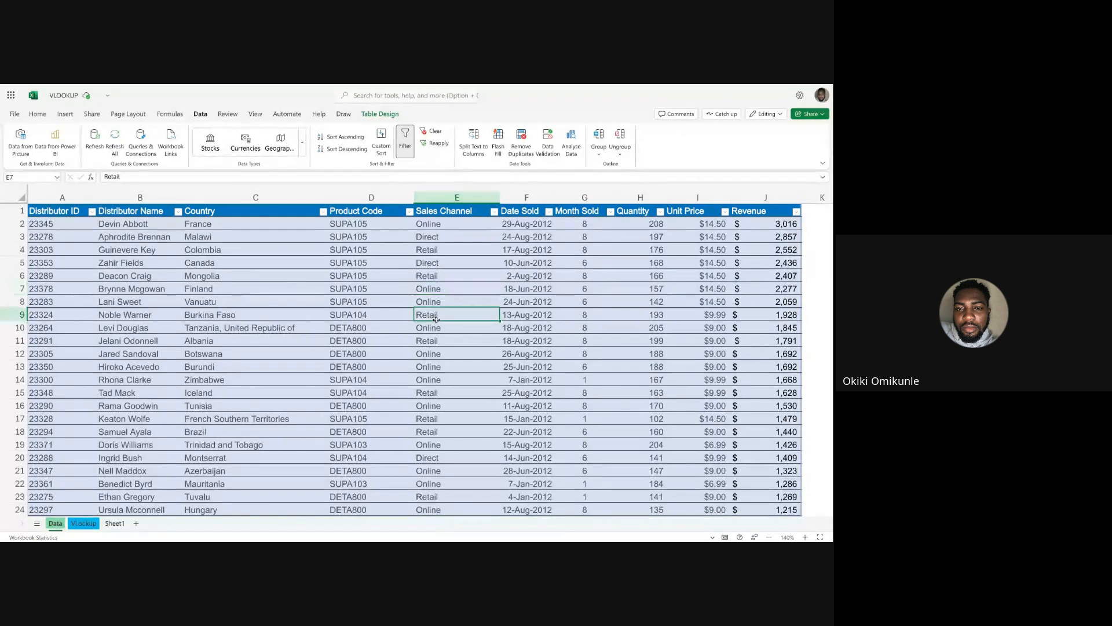
Compare the Sales Channel for Distributor ID 23378 on both sheets and change cell E7 on the Data sheet to Online/Jumia.
left_click(441, 288)
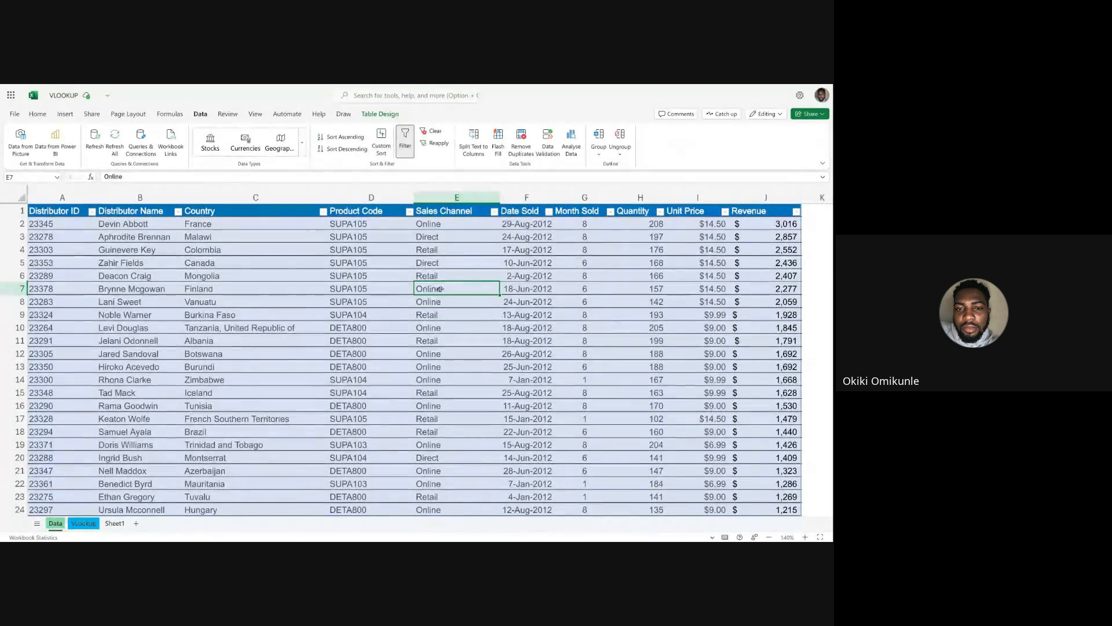
left_click(83, 523)
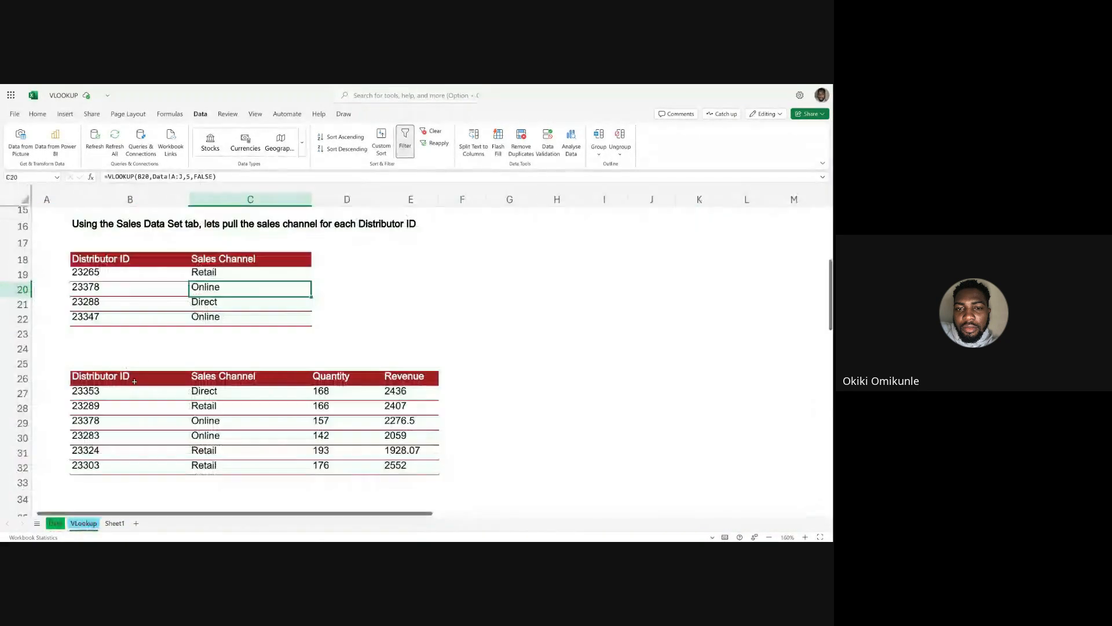
left_click(55, 523)
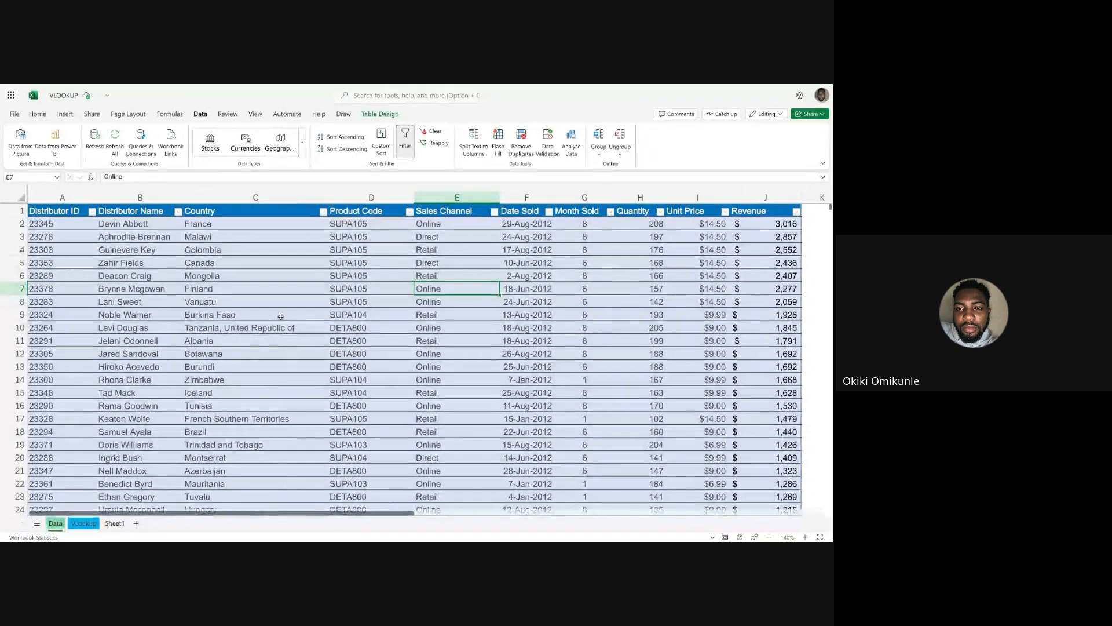
left_click(146, 177)
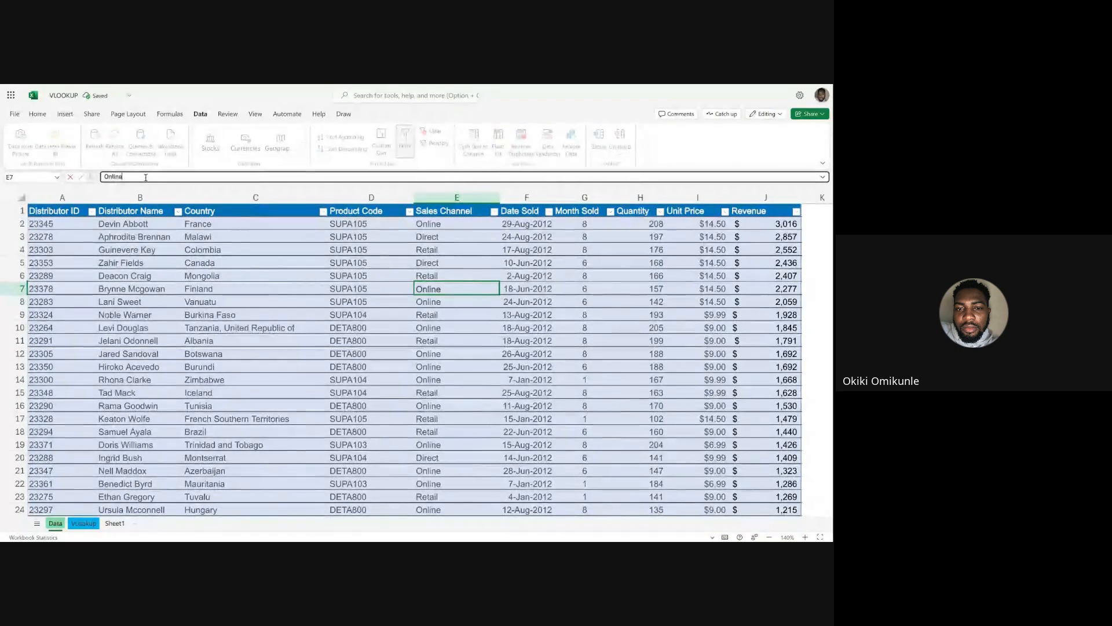
type("/Jumia")
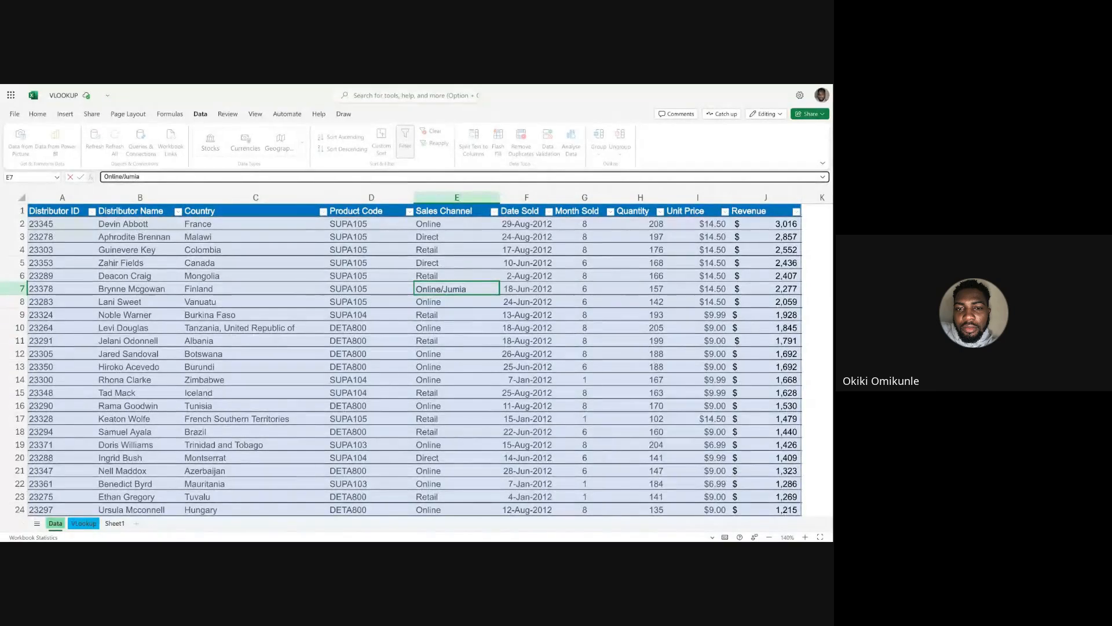
key("Tab")
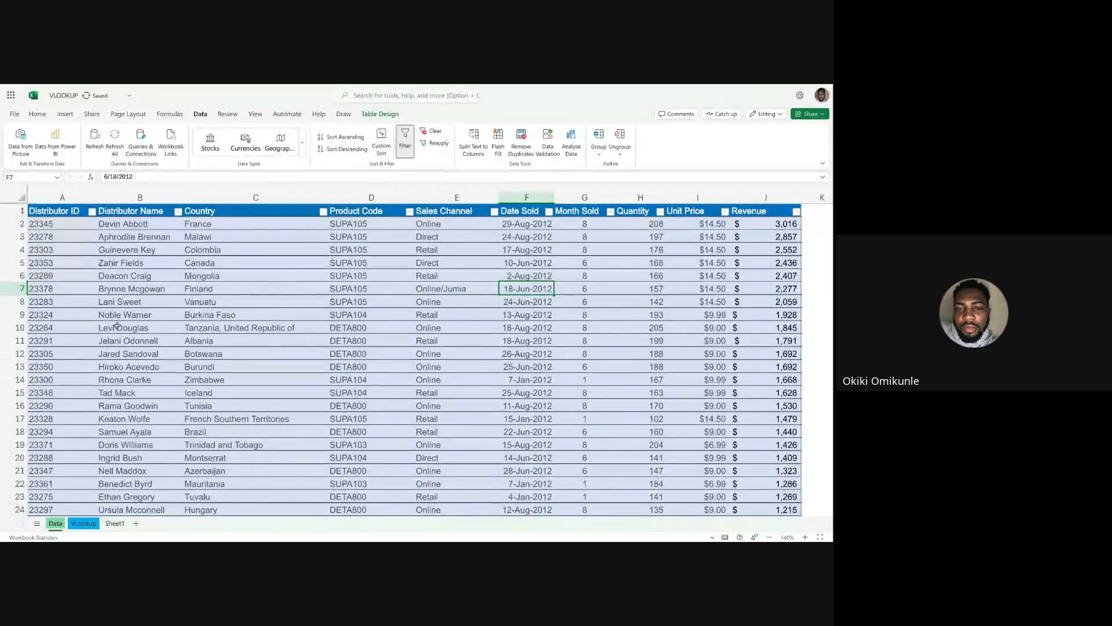
Check the Sales Channel lookup in C20 of the VLookup sheet against the edited Data entry.
left_click(83, 524)
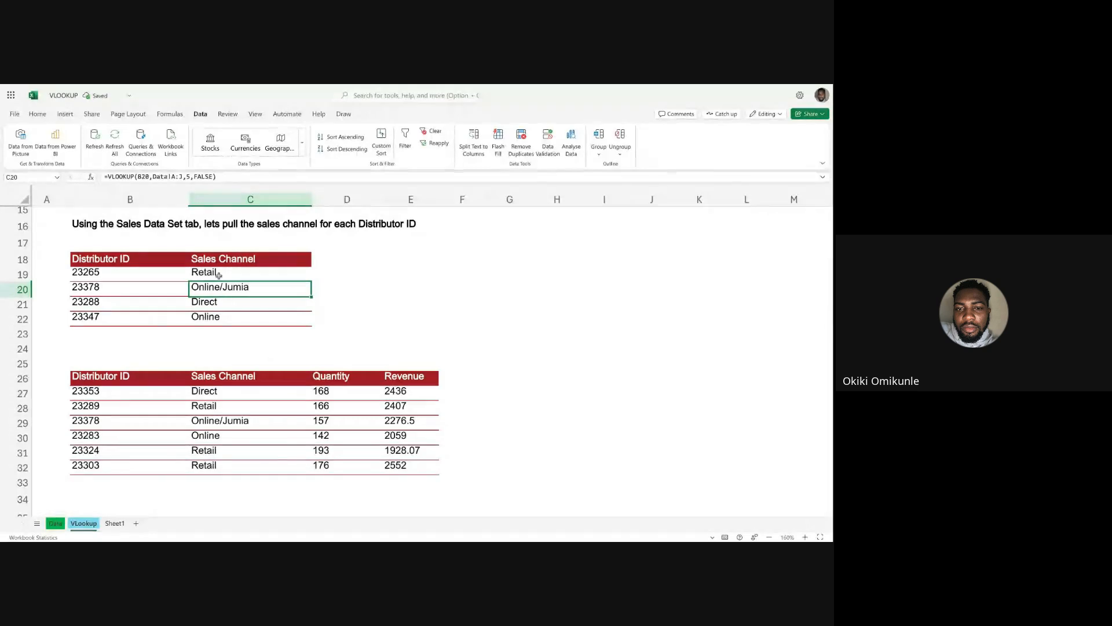
left_click(357, 299)
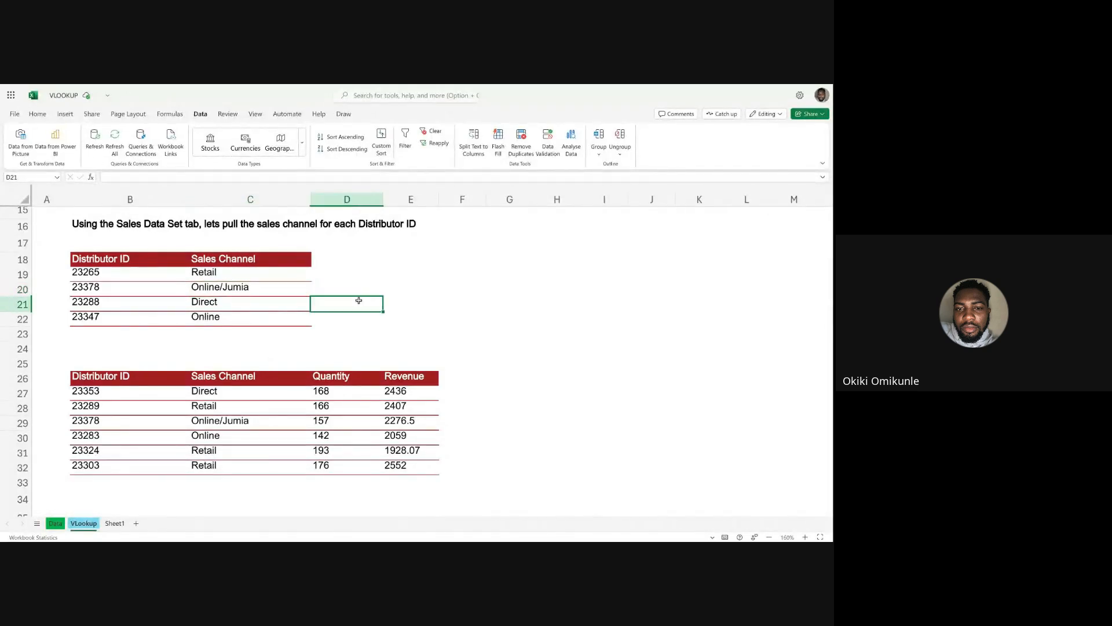
left_click(208, 288)
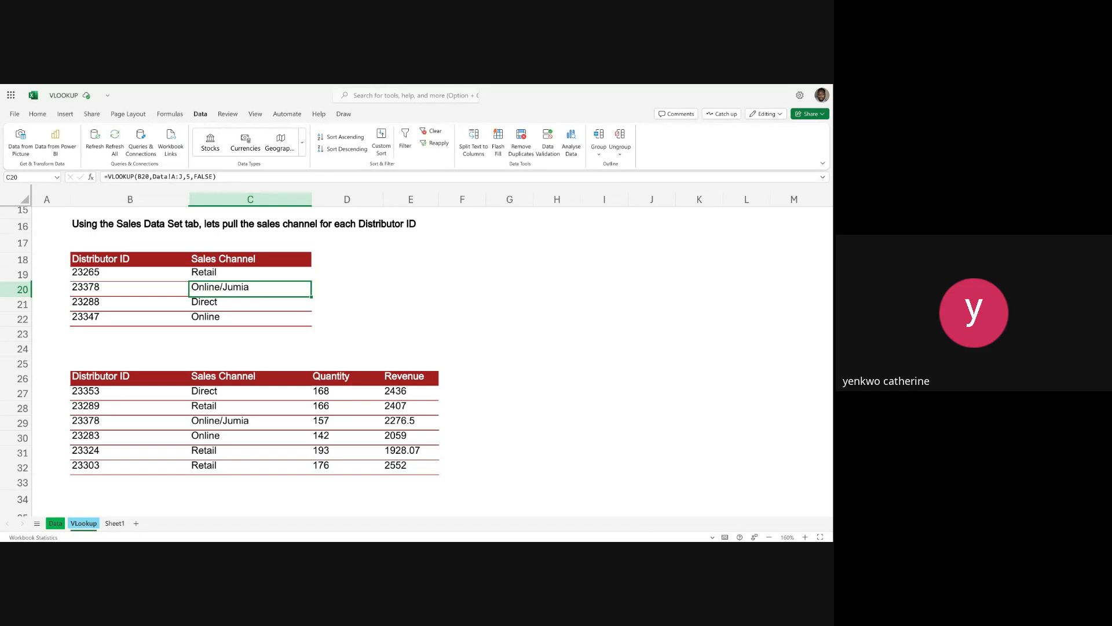
Fill the VLOOKUP formula from C19 down through C22, view the available fill options, and reselect C19.
left_click(269, 271)
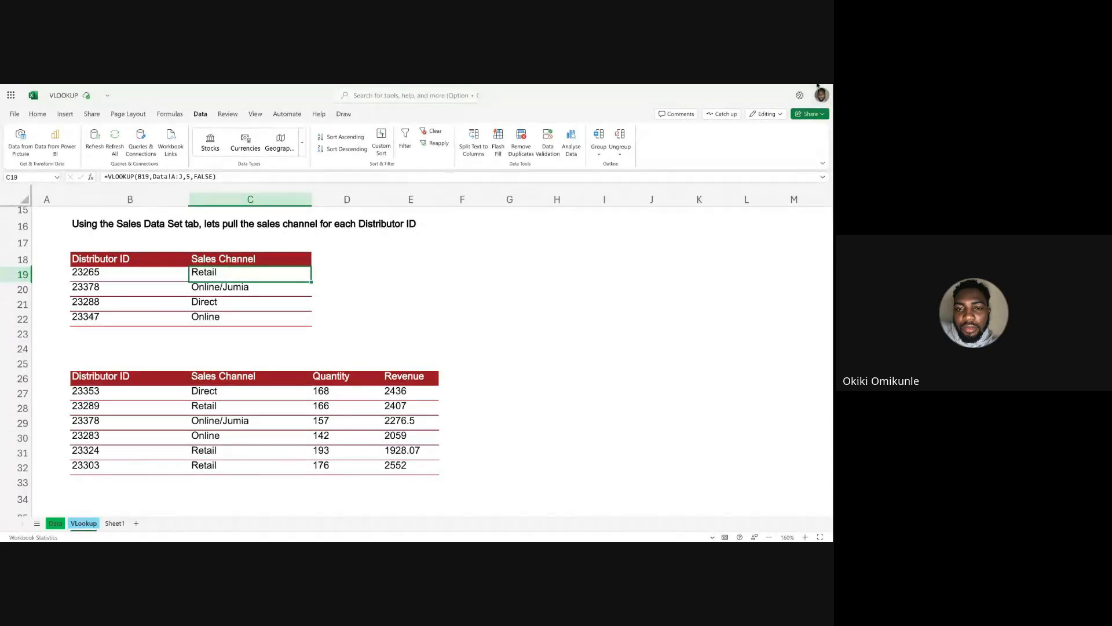
key("super+plus")
key("super+plus")
key("super+plus")
key("super+plus")
key("super+plus")
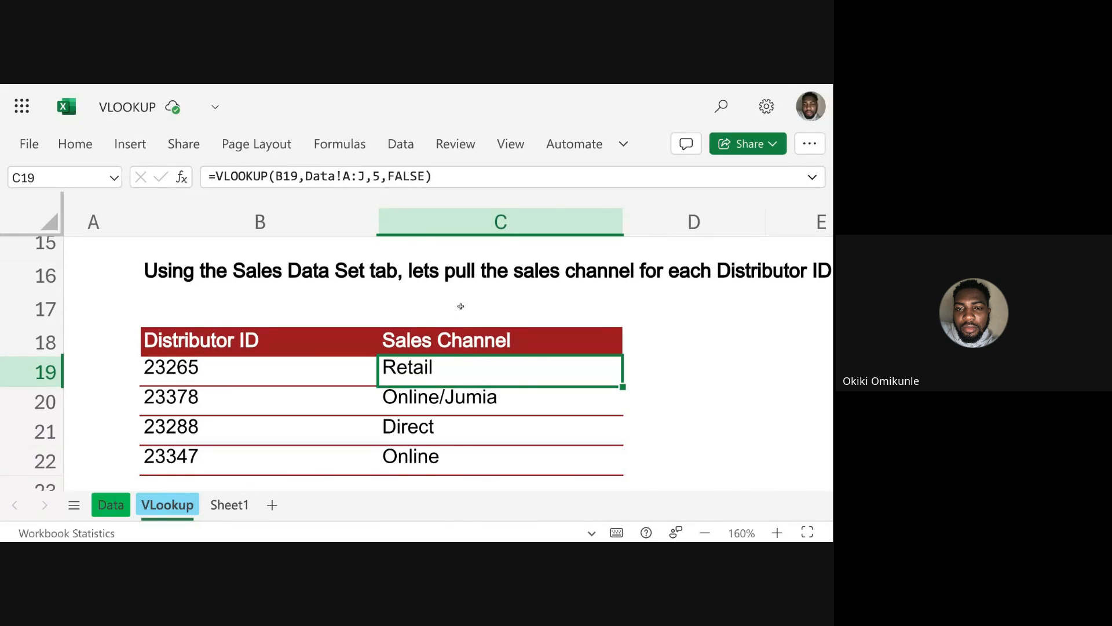
scroll(460, 306, "right", 3)
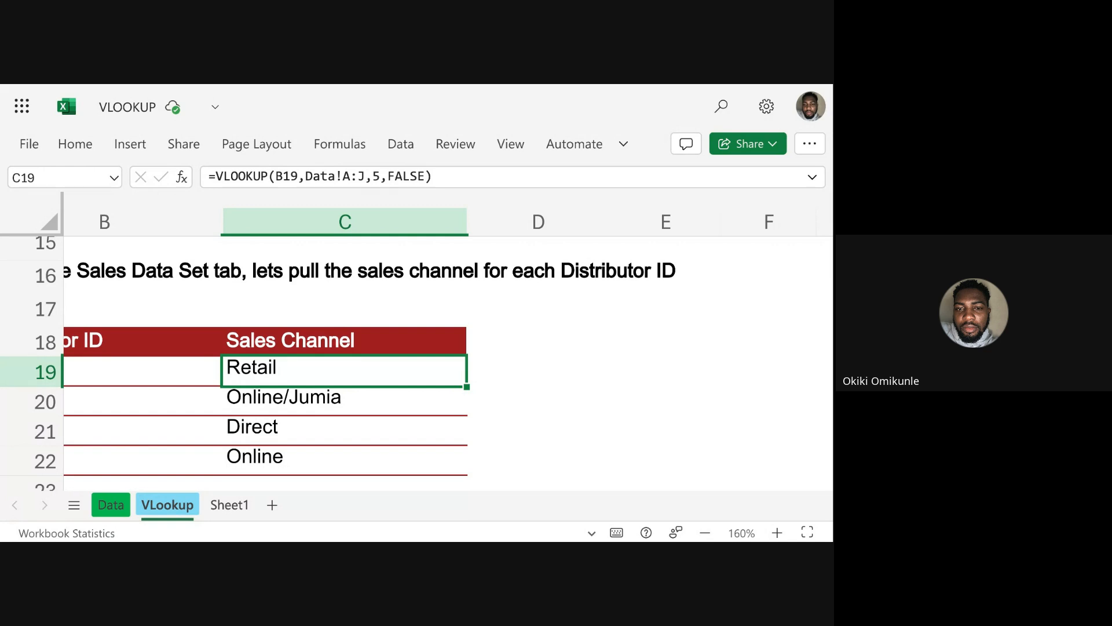
left_click_drag(466, 387, 458, 445)
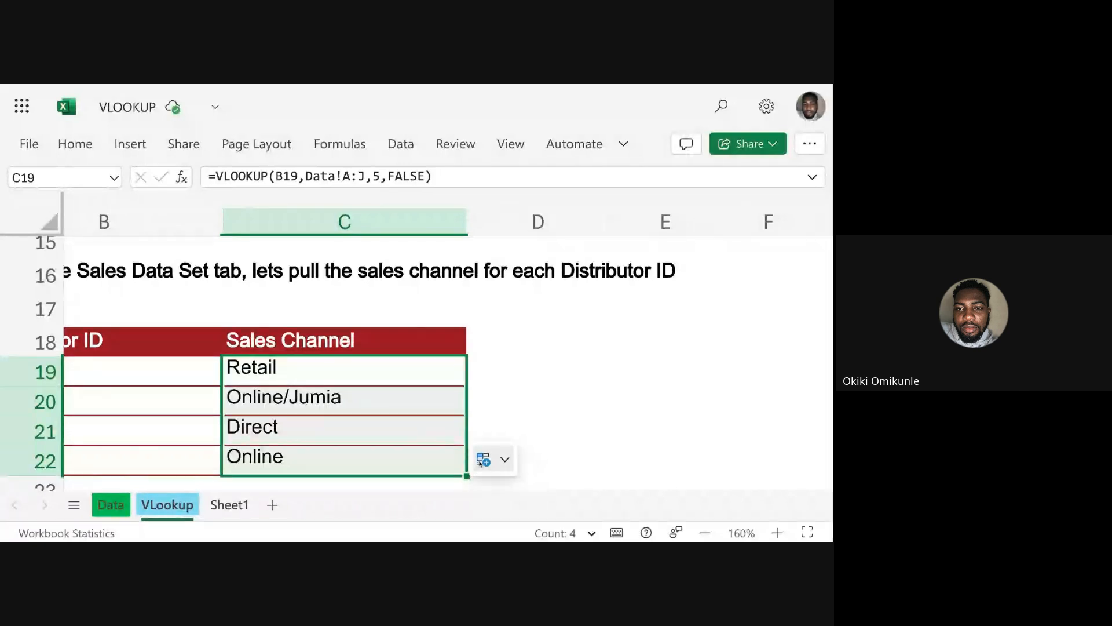
left_click(502, 459)
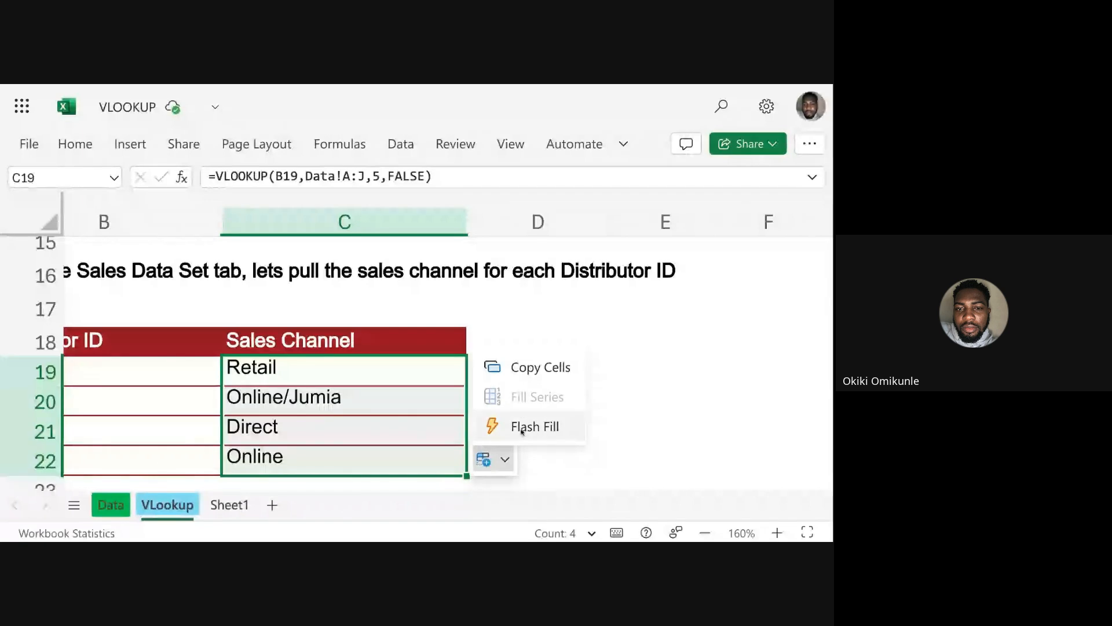
left_click(536, 457)
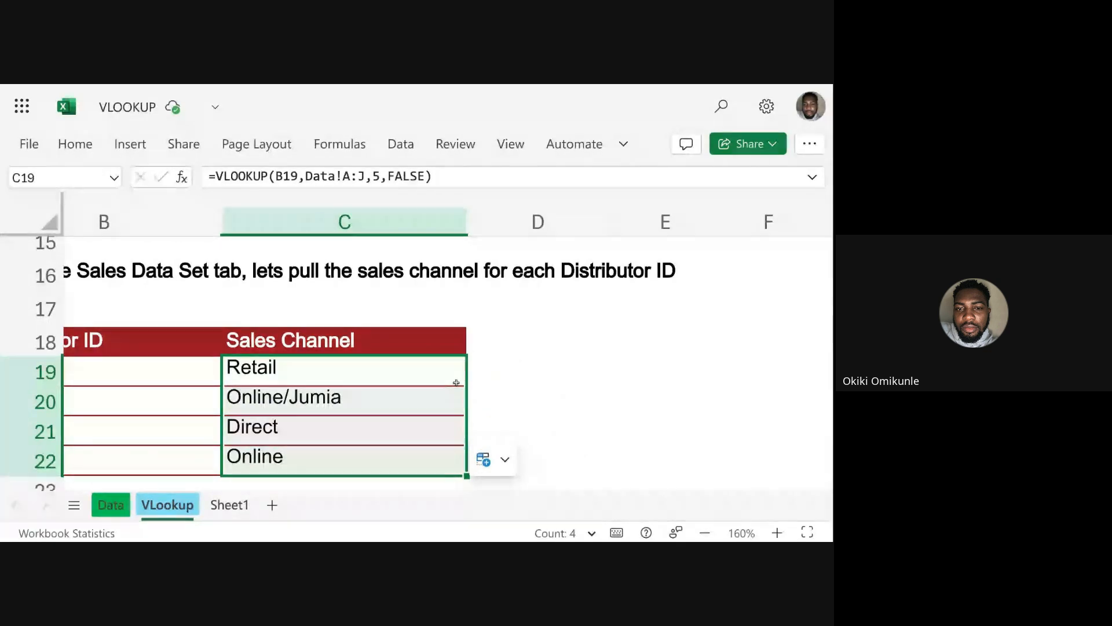
left_click(461, 382)
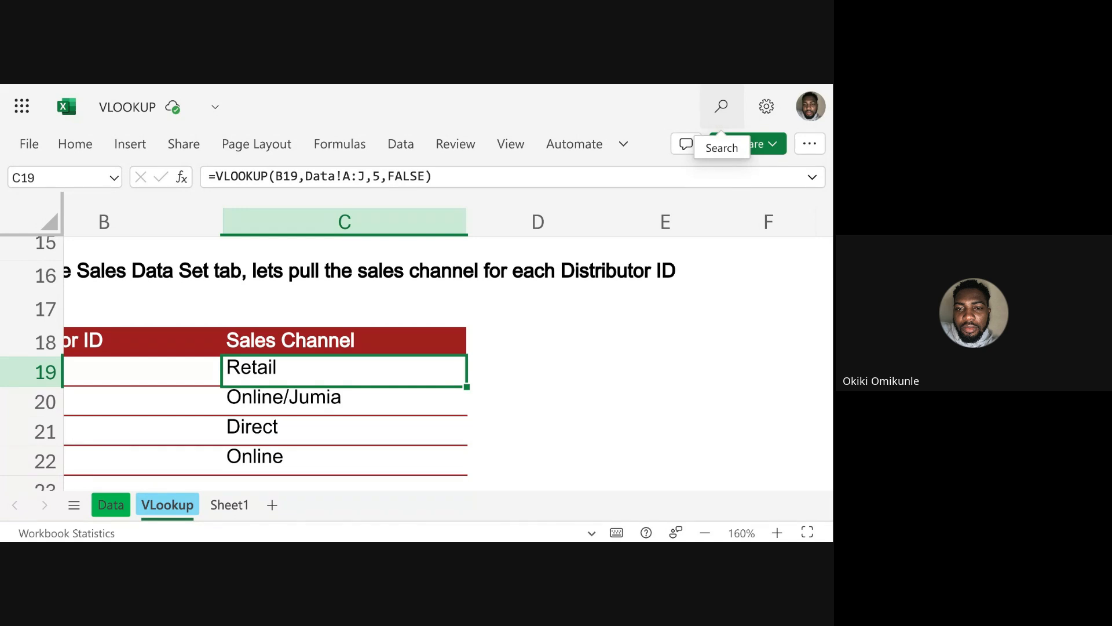
Look through the lookup tables on the VLookup sheet down to Problem 2b, return to Problem 1a, and open the Data sheet.
scroll(284, 325, "down", 1)
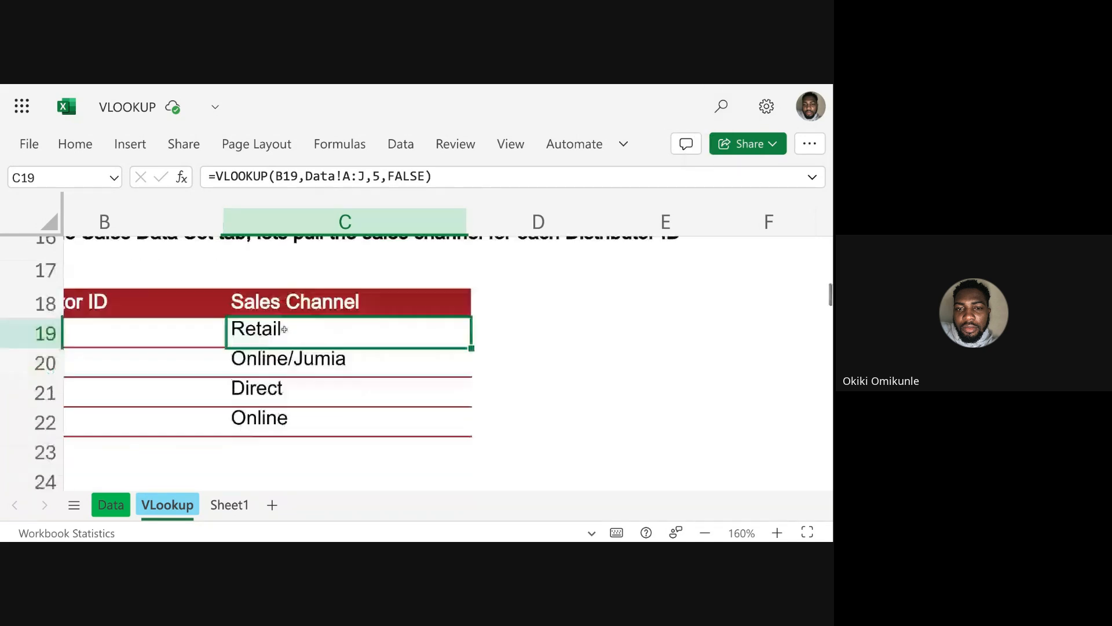
scroll(284, 325, "left", 2)
scroll(284, 329, "down", 2)
scroll(283, 328, "down", 3)
scroll(283, 328, "right", 1)
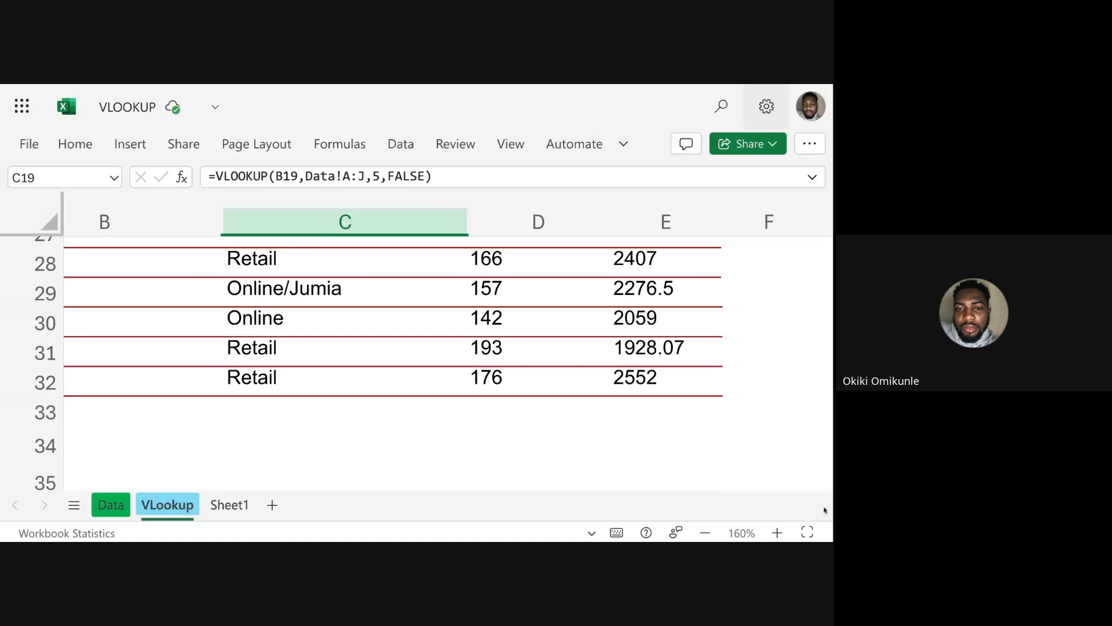
key("super+minus")
key("super+minus")
key("super+minus")
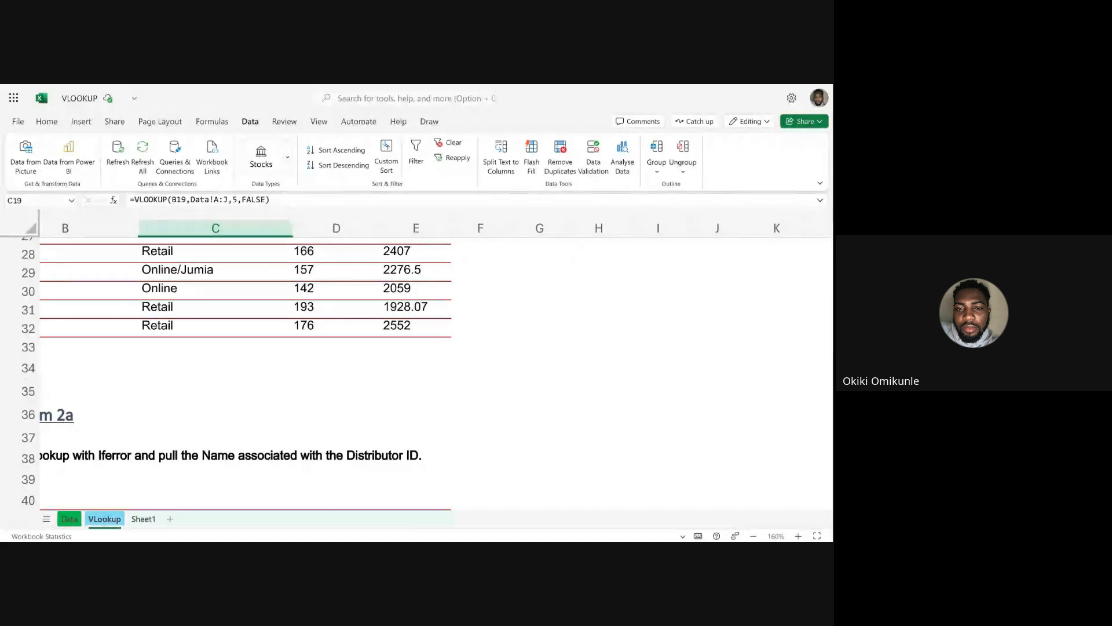
scroll(405, 370, "left", 1)
scroll(406, 370, "down", 15)
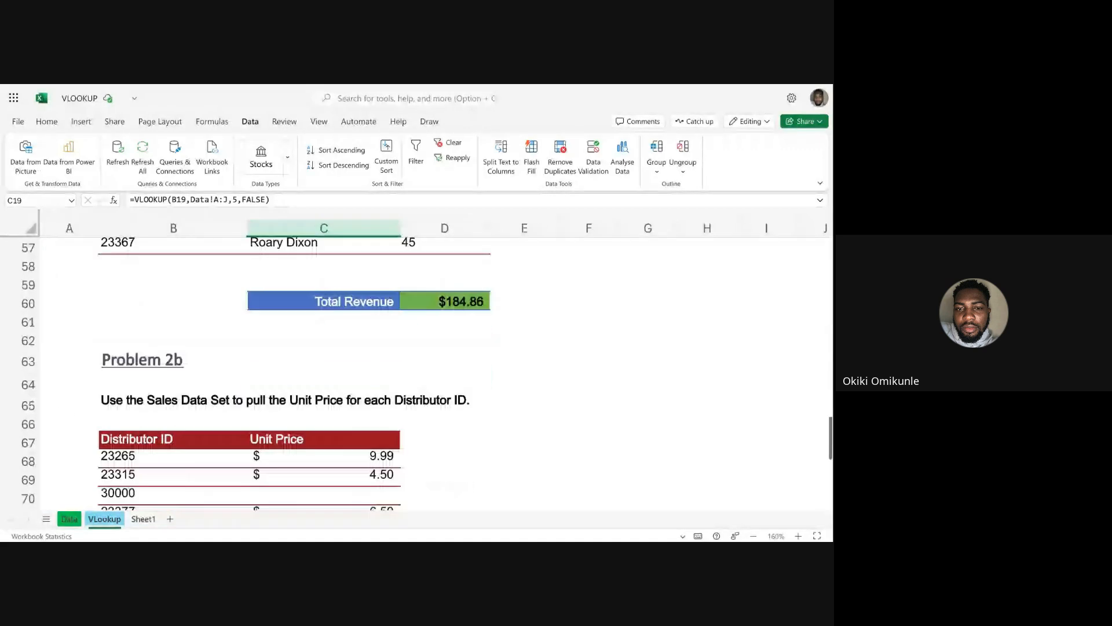
scroll(405, 371, "up", 20)
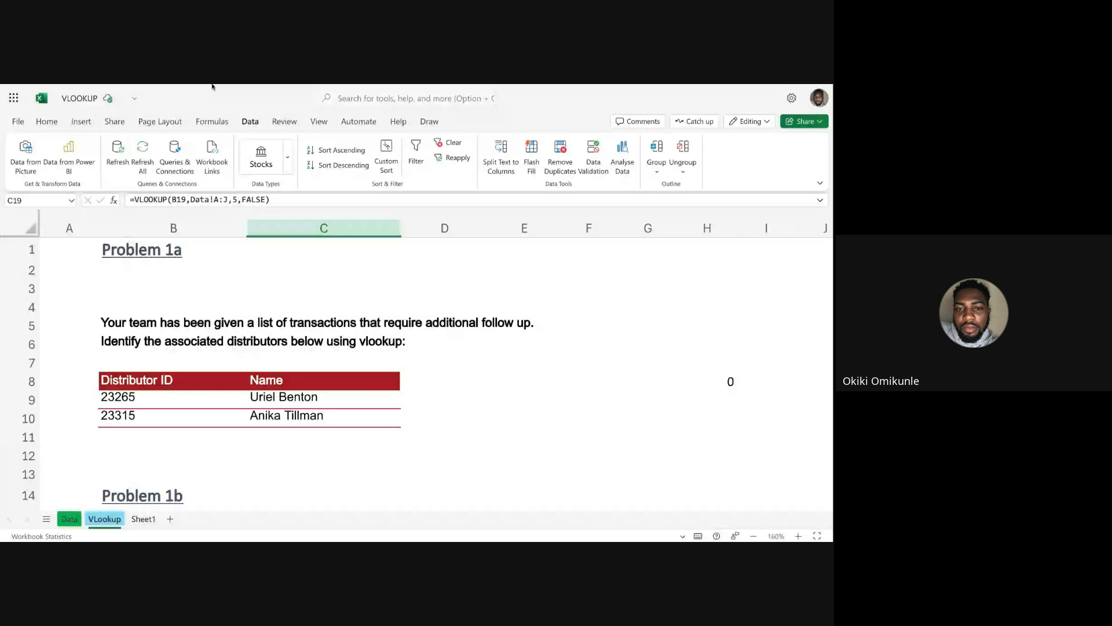
left_click(70, 519)
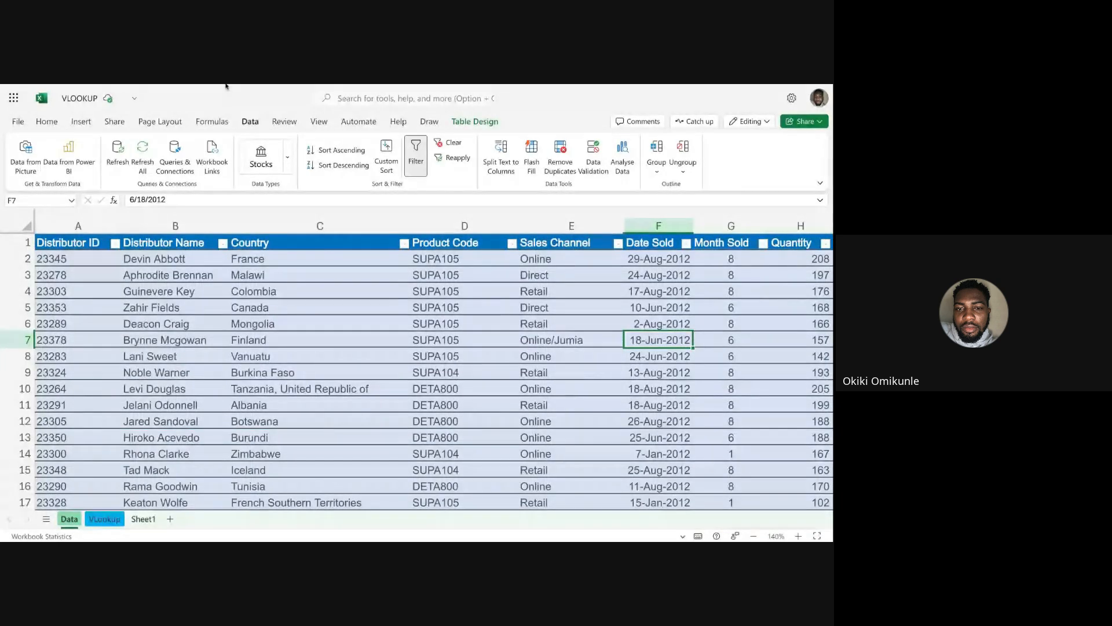
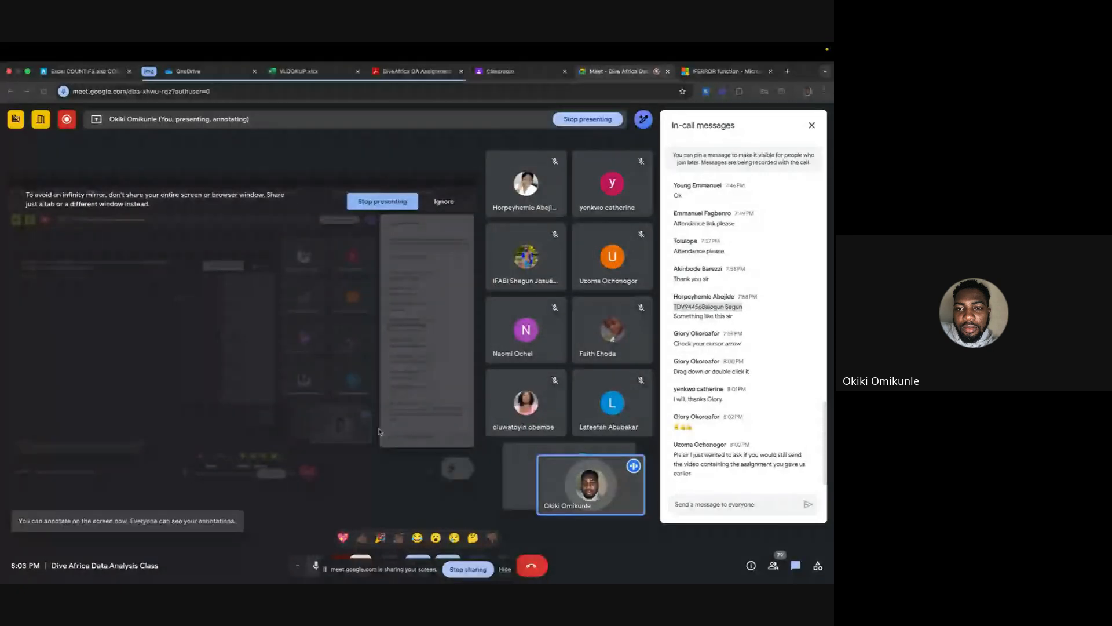
Switch from the Google Meet call to the PivotTable workbook in Excel.
key("ctrl+Up")
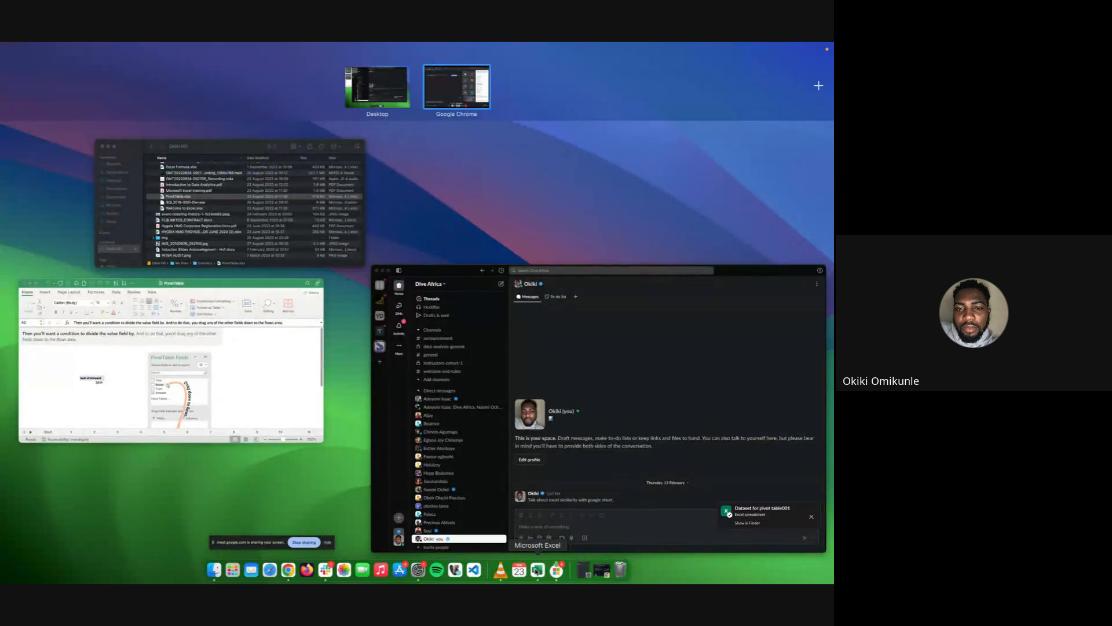
left_click(537, 571)
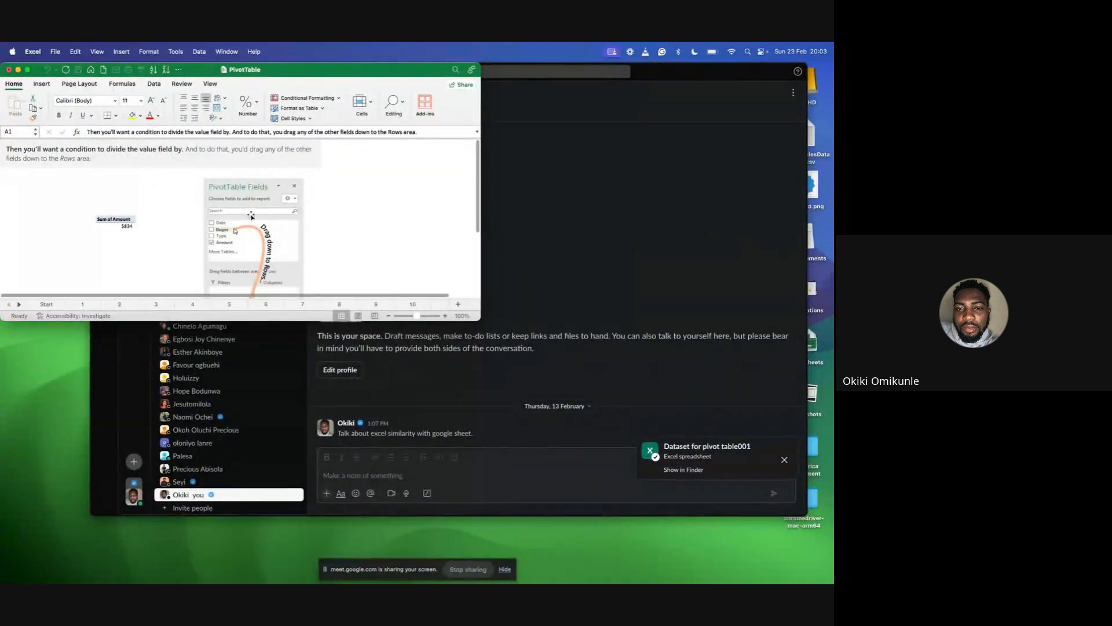
left_click(27, 70)
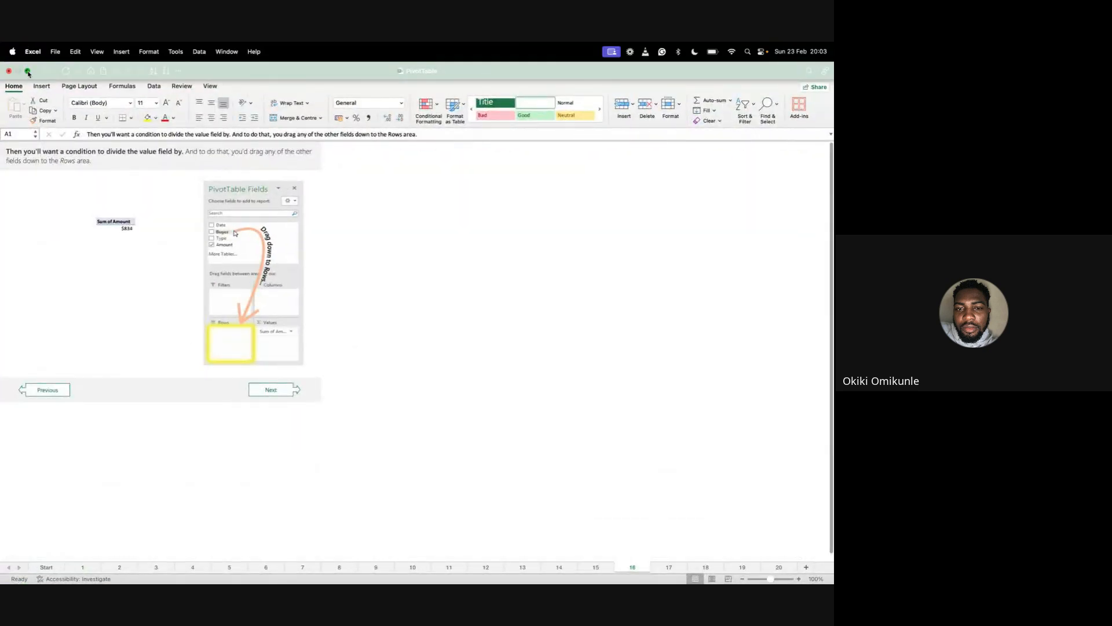
left_click(28, 74)
Minimise the Slack and Finder windows so only the PivotTable workbook stays open on the desktop.
left_click(566, 268)
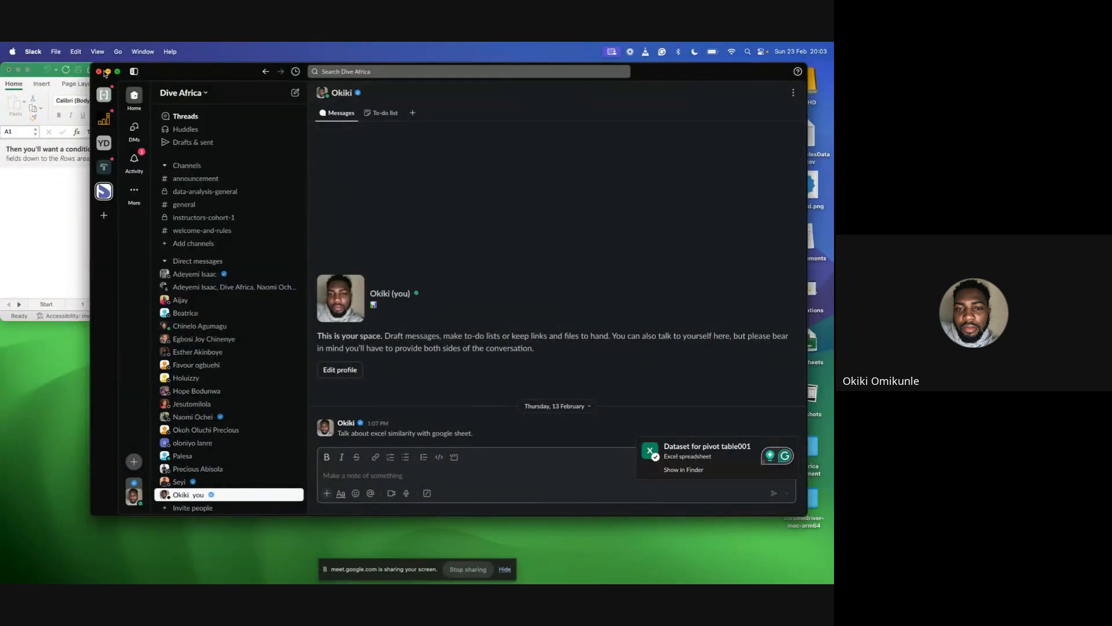
left_click(108, 72)
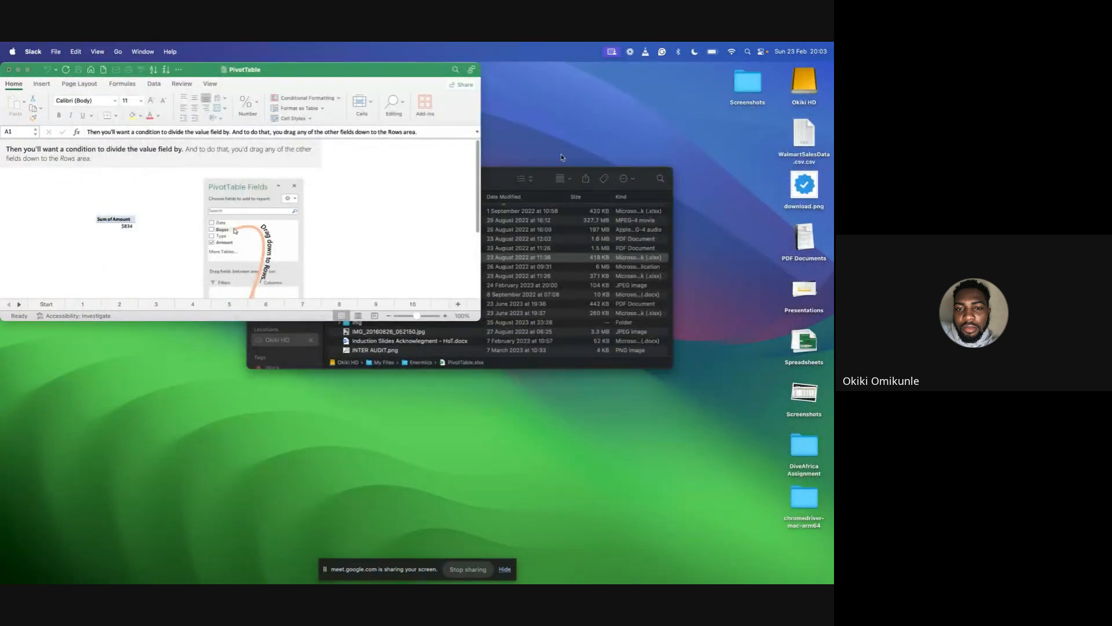
left_click(499, 180)
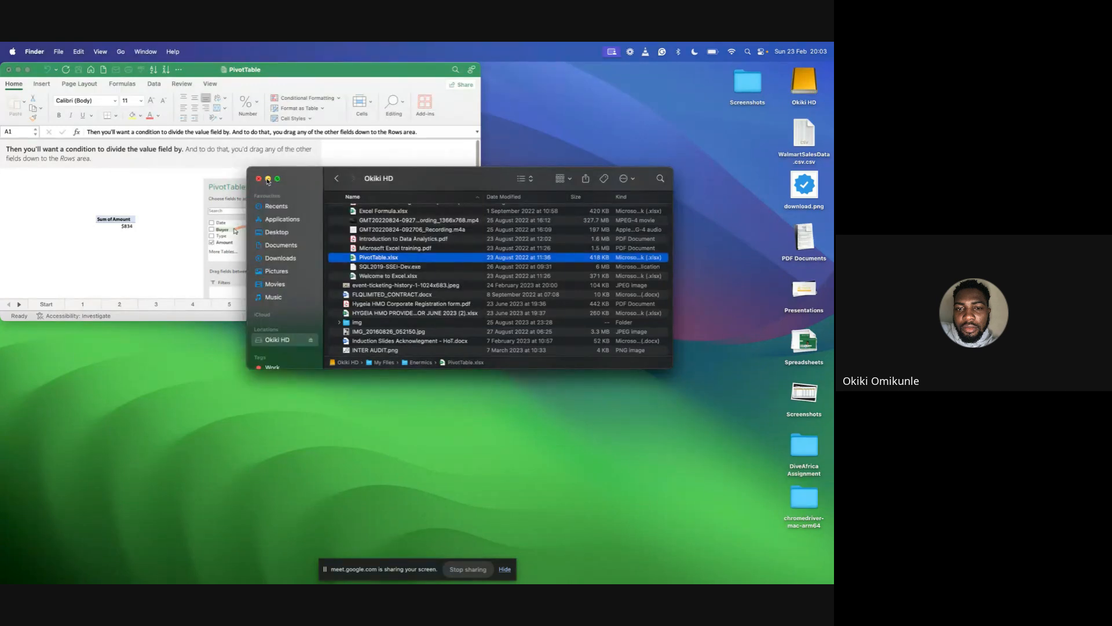
left_click(268, 180)
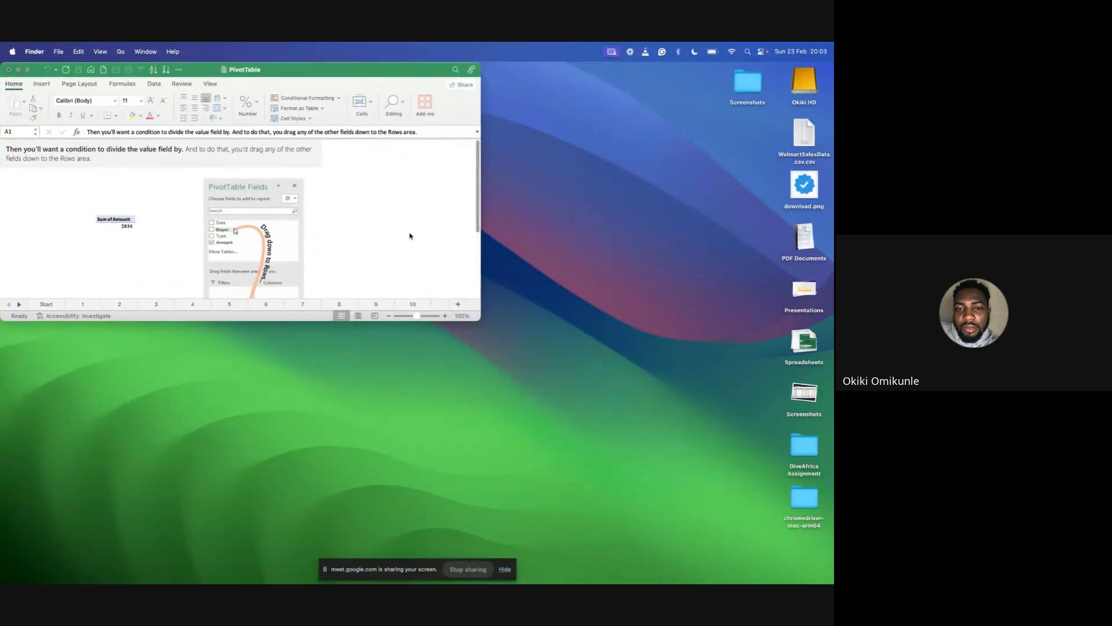
Return to the Google Meet window in Chrome and take it out of full screen onto the desktop.
left_click(28, 70)
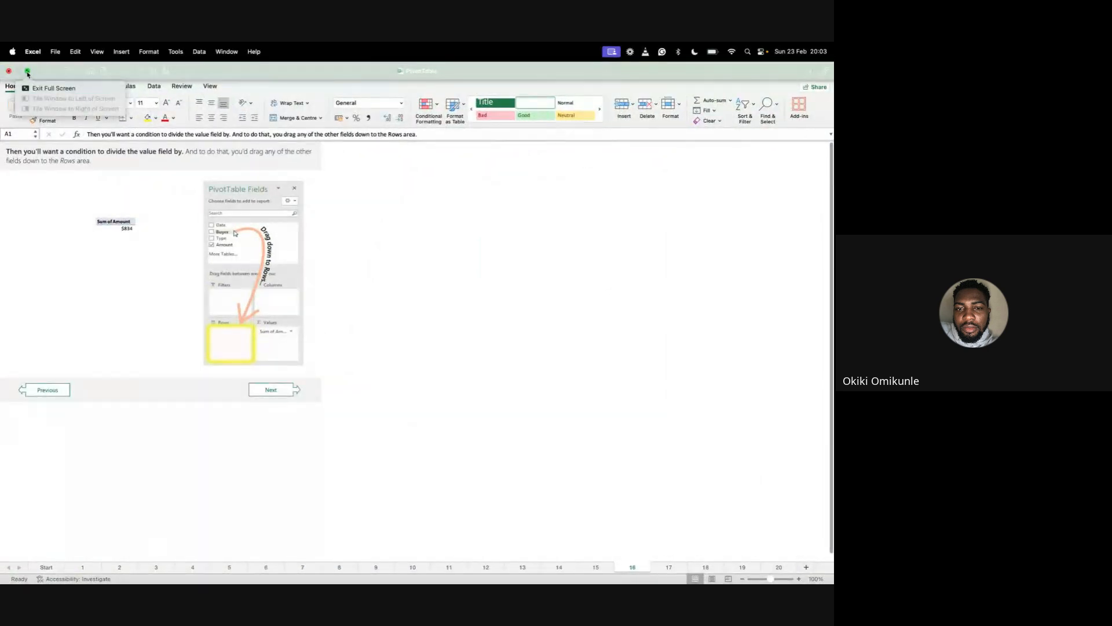
left_click(38, 92)
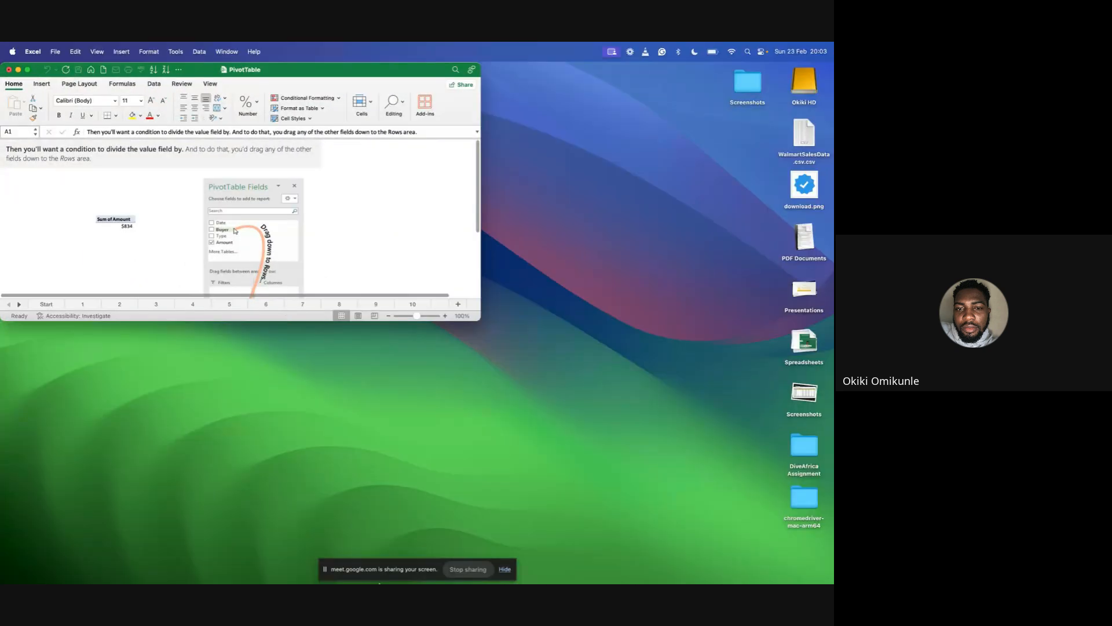
mouse_move(396, 582)
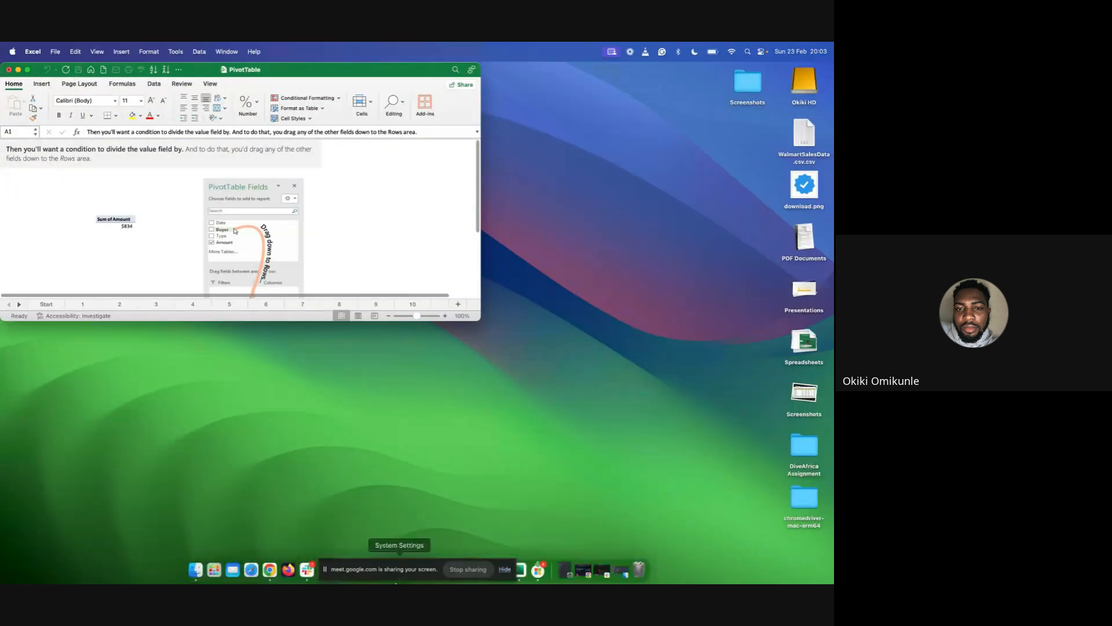
left_click(270, 570)
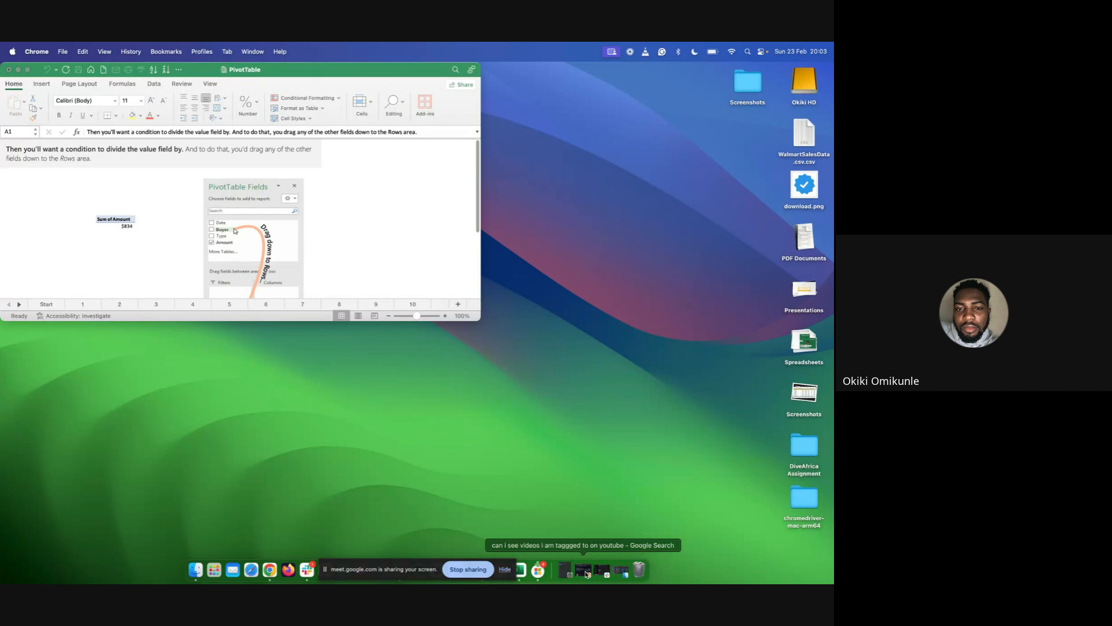
key("ctrl+Up")
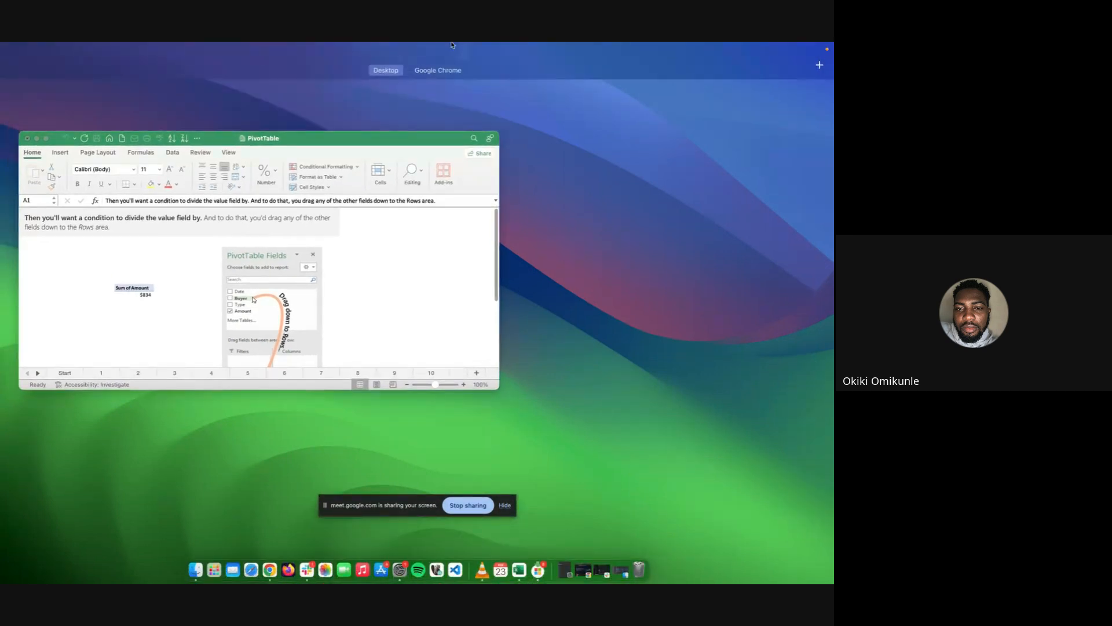
left_click(439, 99)
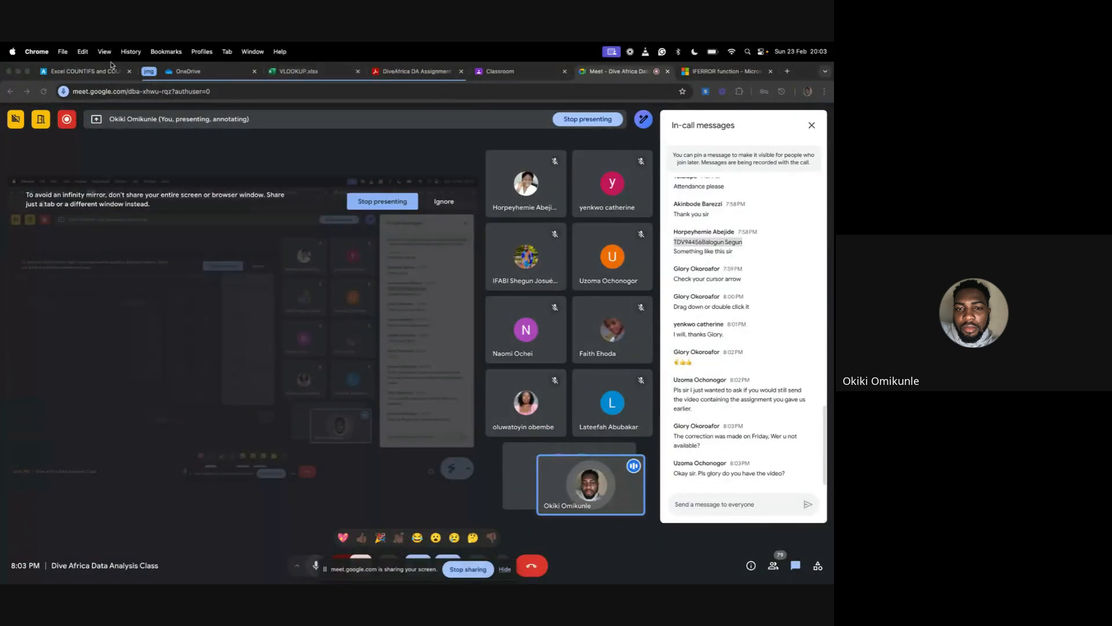
left_click(27, 71)
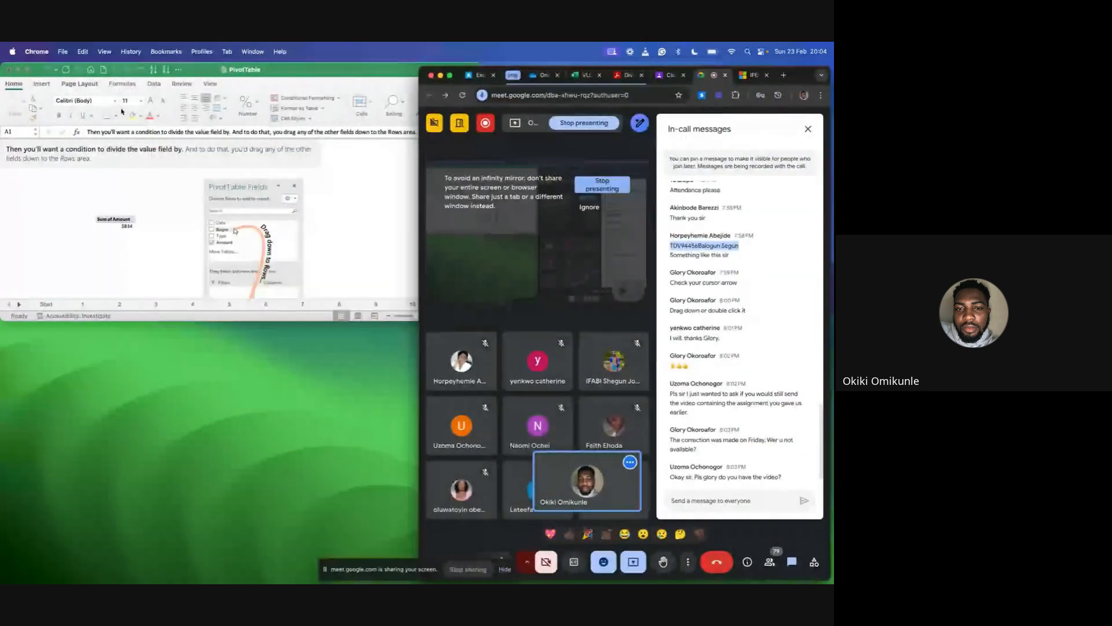
Tile the PivotTable workbook beside the Meet window and ignore Meet's infinity mirror warning.
left_click(27, 70)
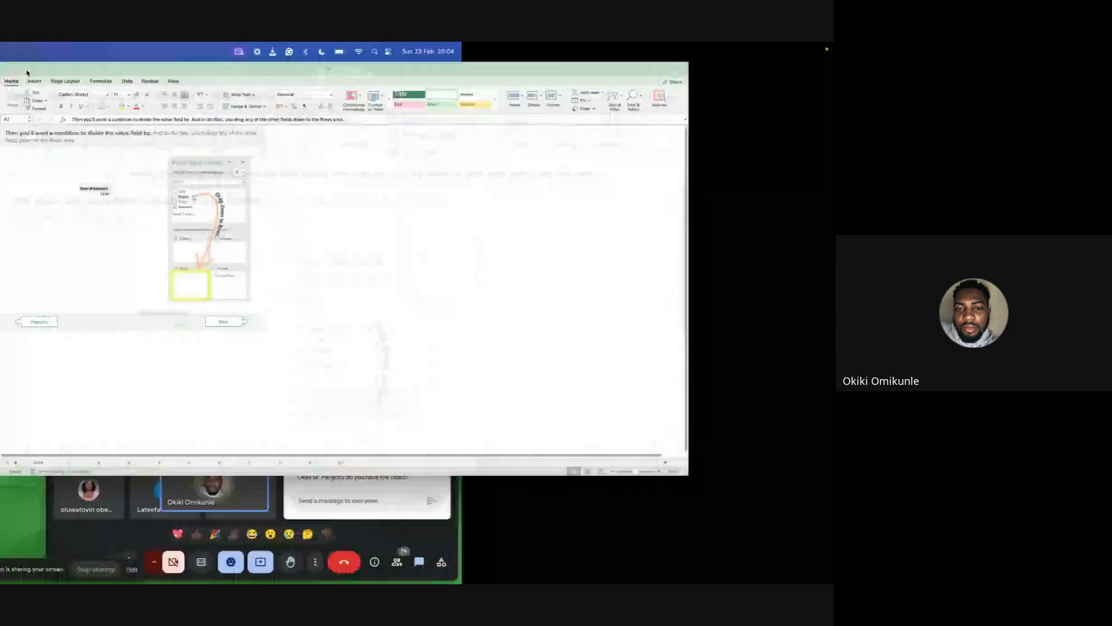
left_click(27, 70)
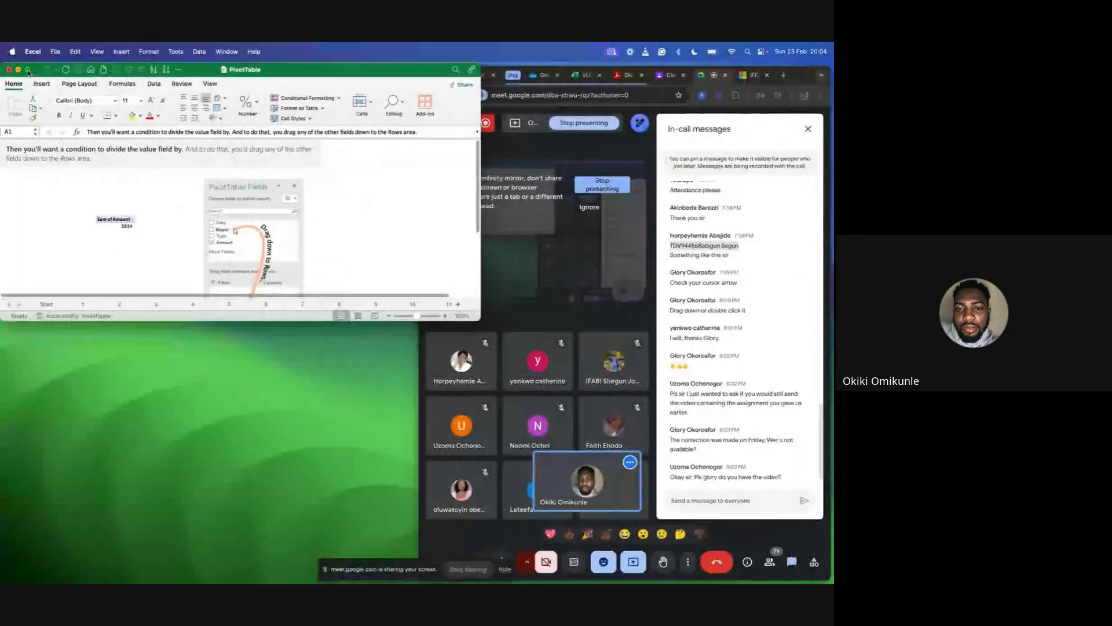
mouse_move(28, 71)
left_click(29, 103)
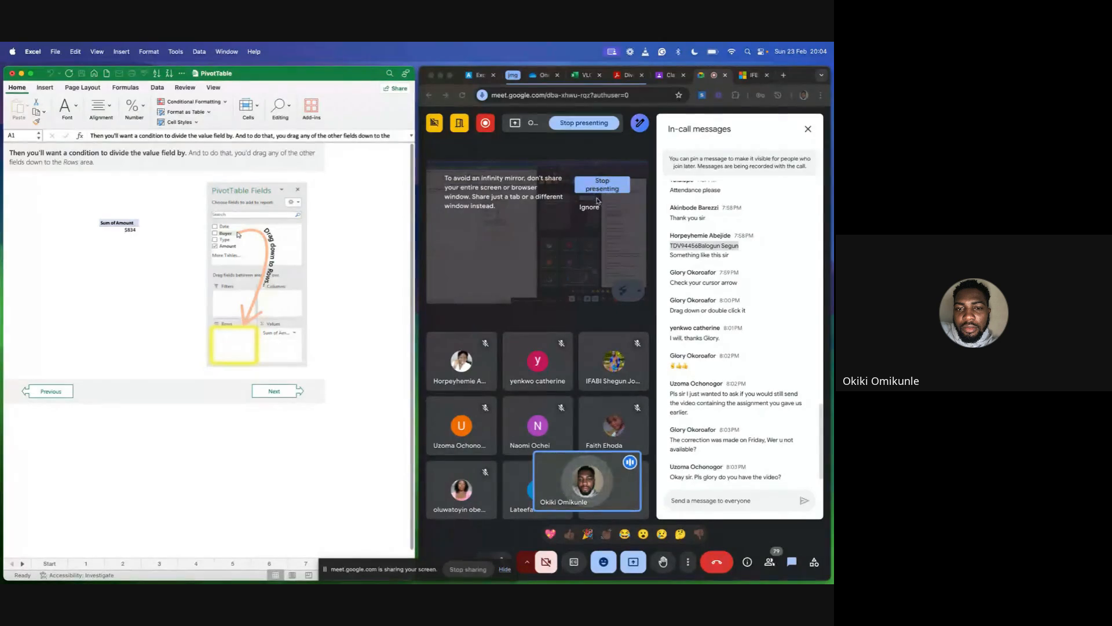
left_click(589, 210)
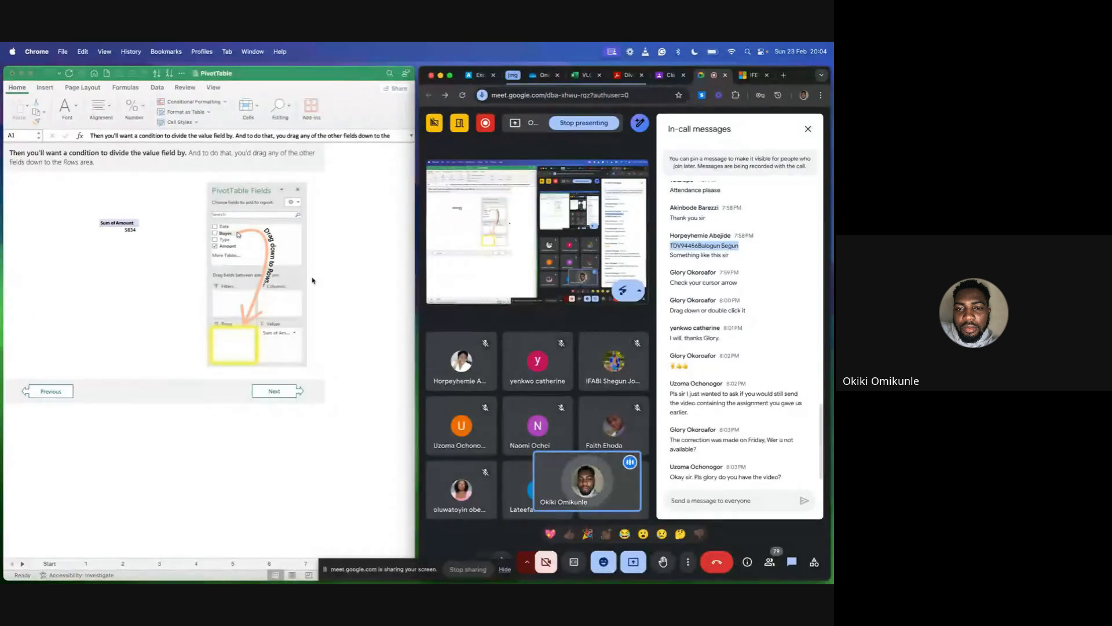
Show the Start sheet of the PivotTable workbook and widen the Excel window against the Meet window.
scroll(267, 295, "down", 3)
scroll(267, 295, "up", 3)
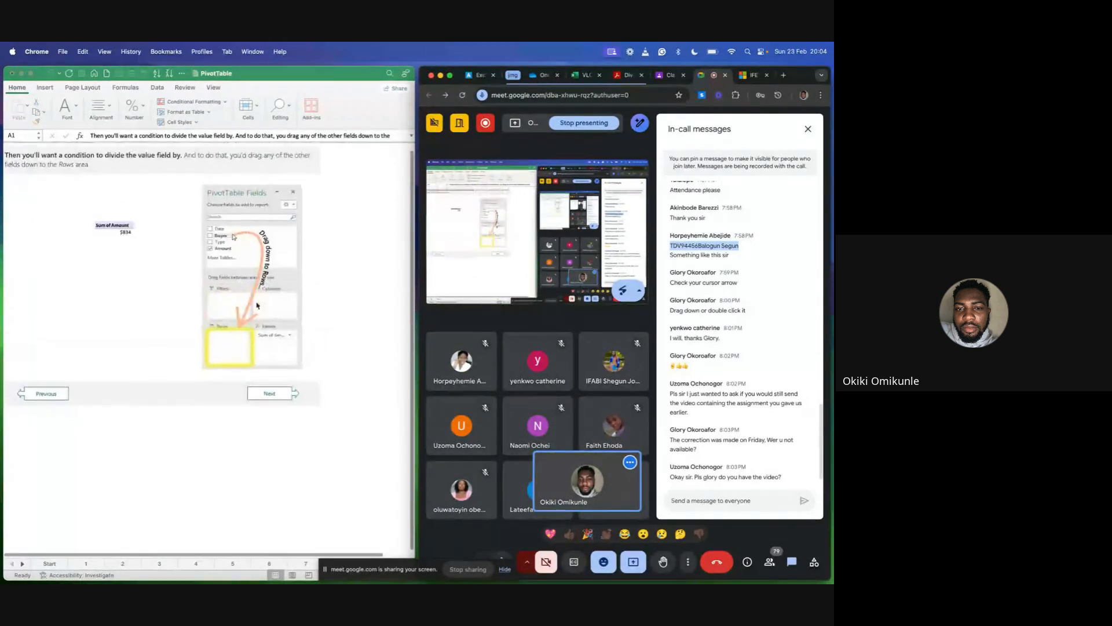
left_click(50, 564)
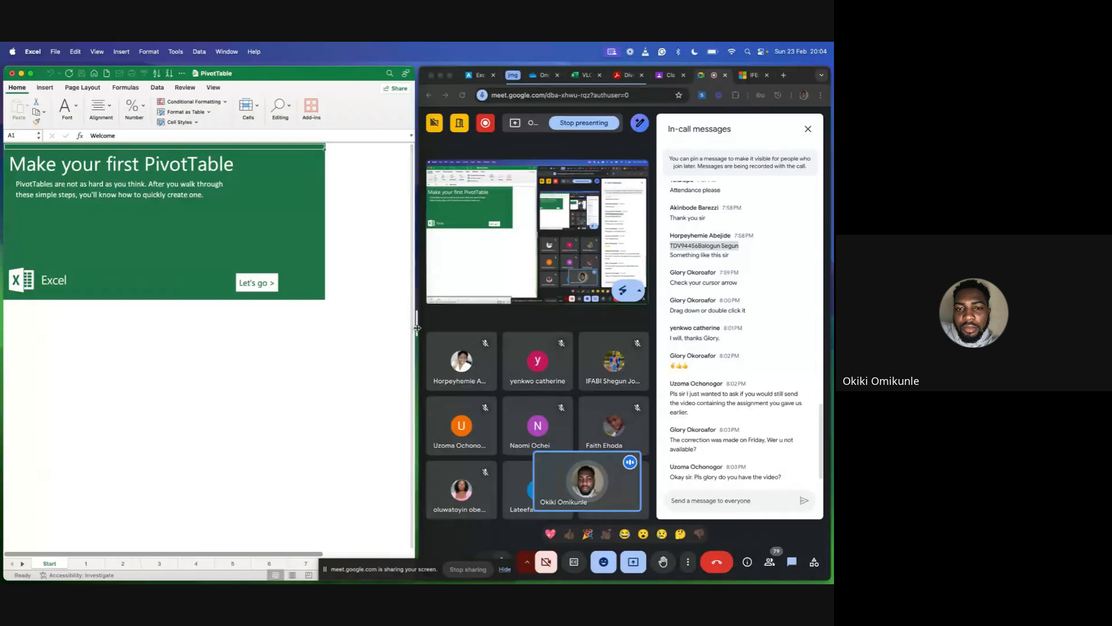
left_click_drag(418, 339, 597, 327)
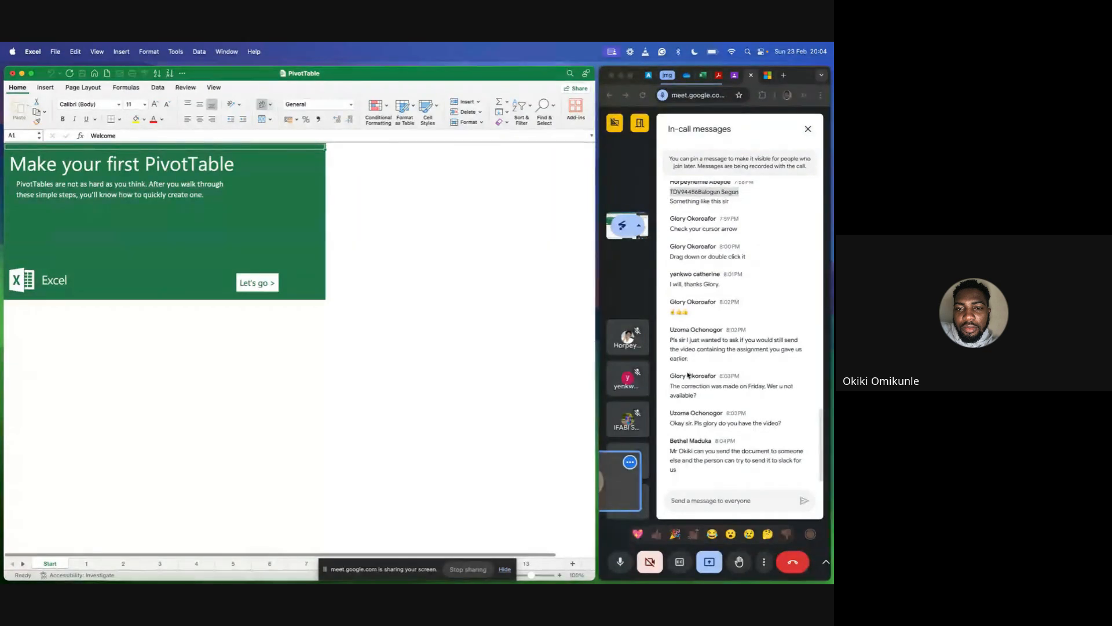
Read back through the earlier in-call messages in Meet and return to the latest ones.
scroll(689, 374, "up", 5)
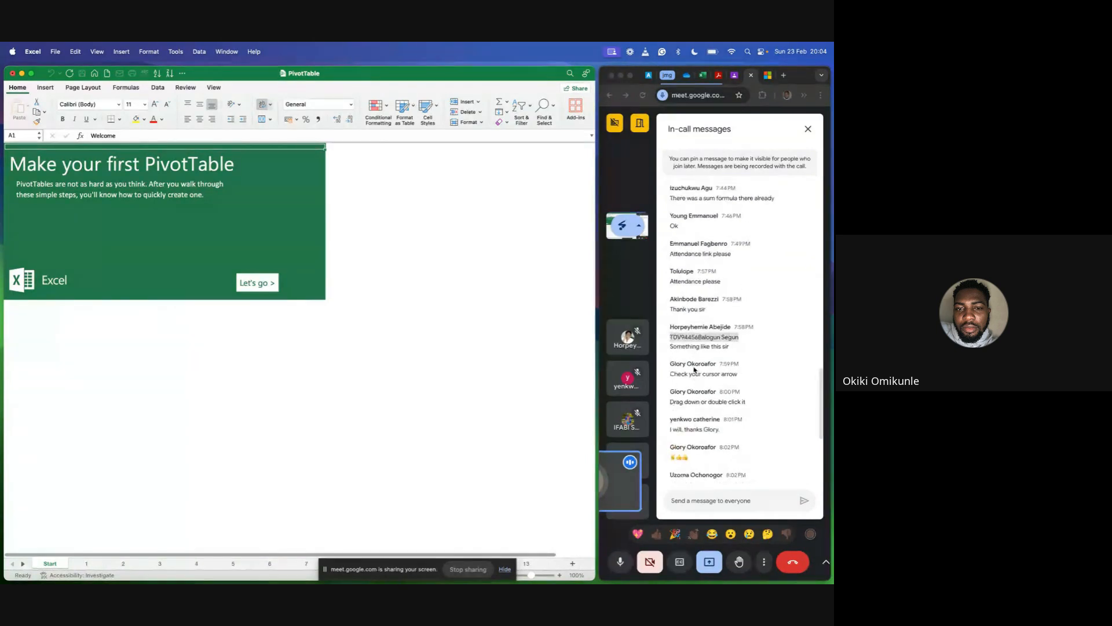
scroll(695, 370, "up", 5)
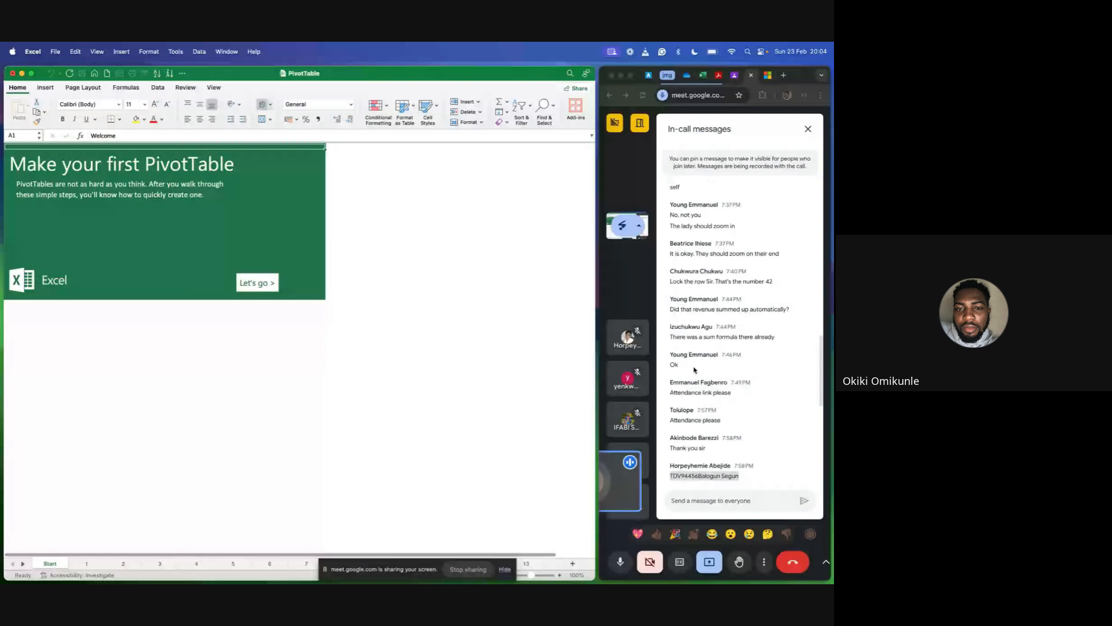
scroll(695, 370, "down", 10)
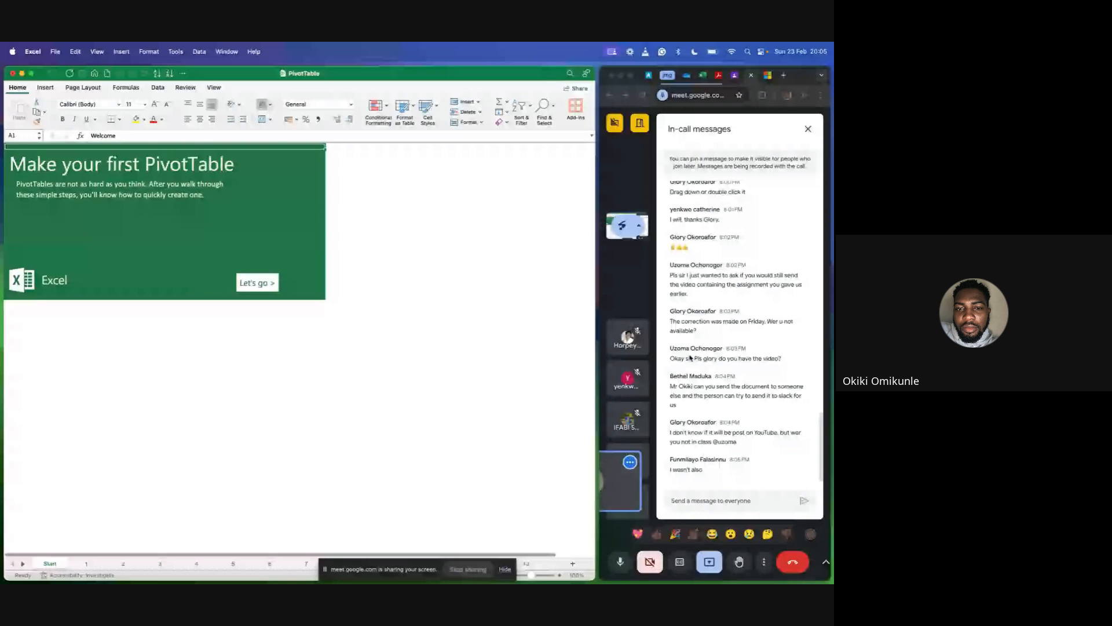
Return to the PivotTable workbook, glance at sheet 2, and open sheet 1 with the "What is a PivotTable?" explanation.
left_click(586, 323)
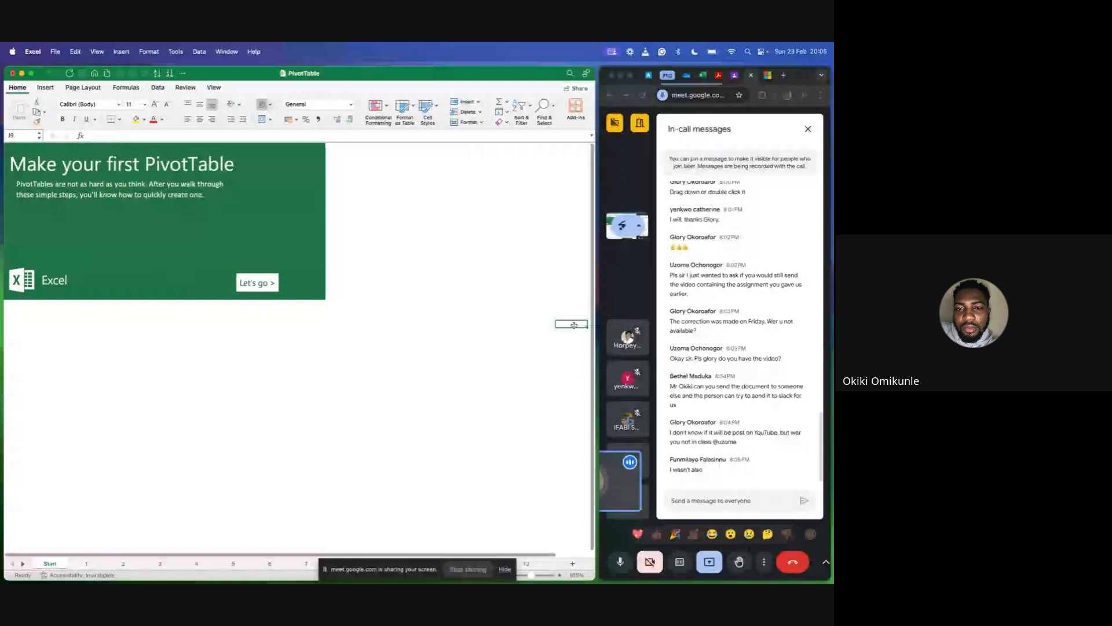
left_click(526, 337)
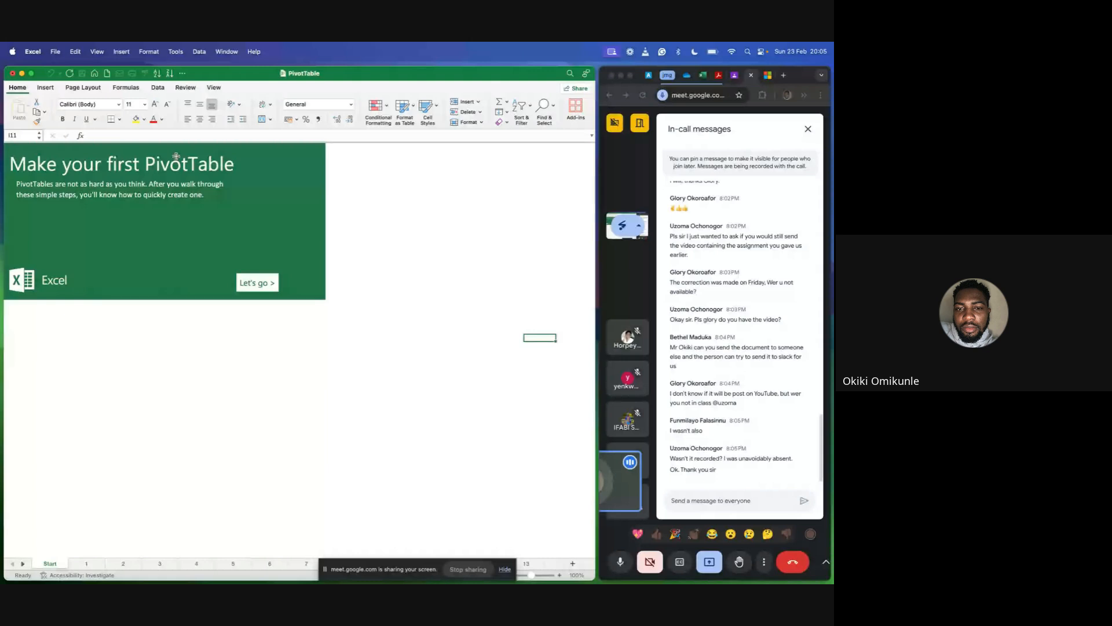
left_click(87, 564)
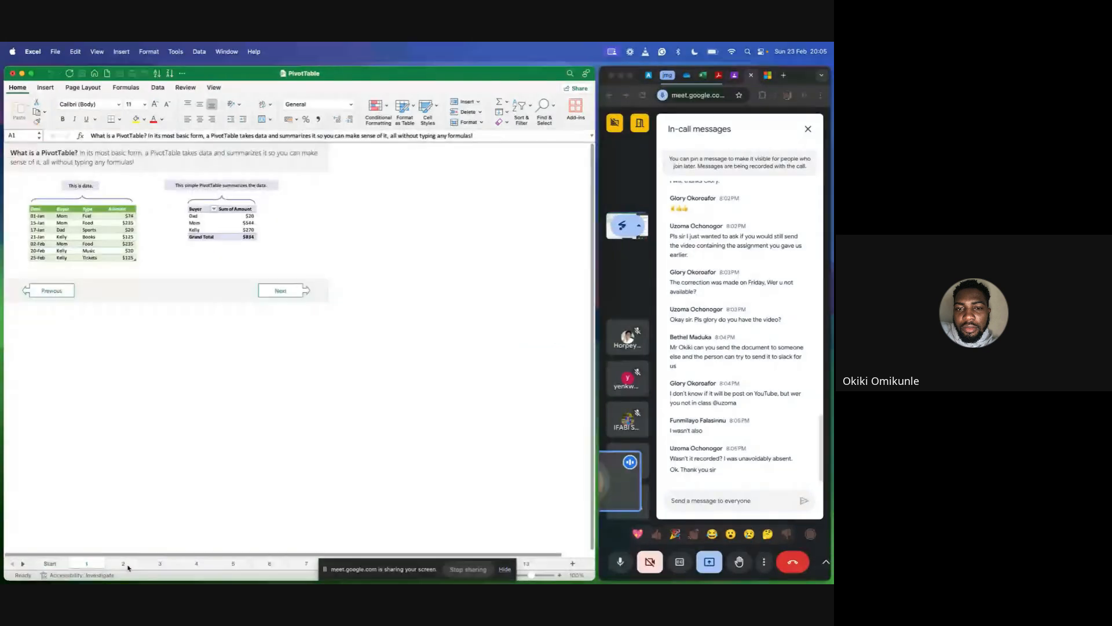
left_click(125, 565)
left_click(93, 564)
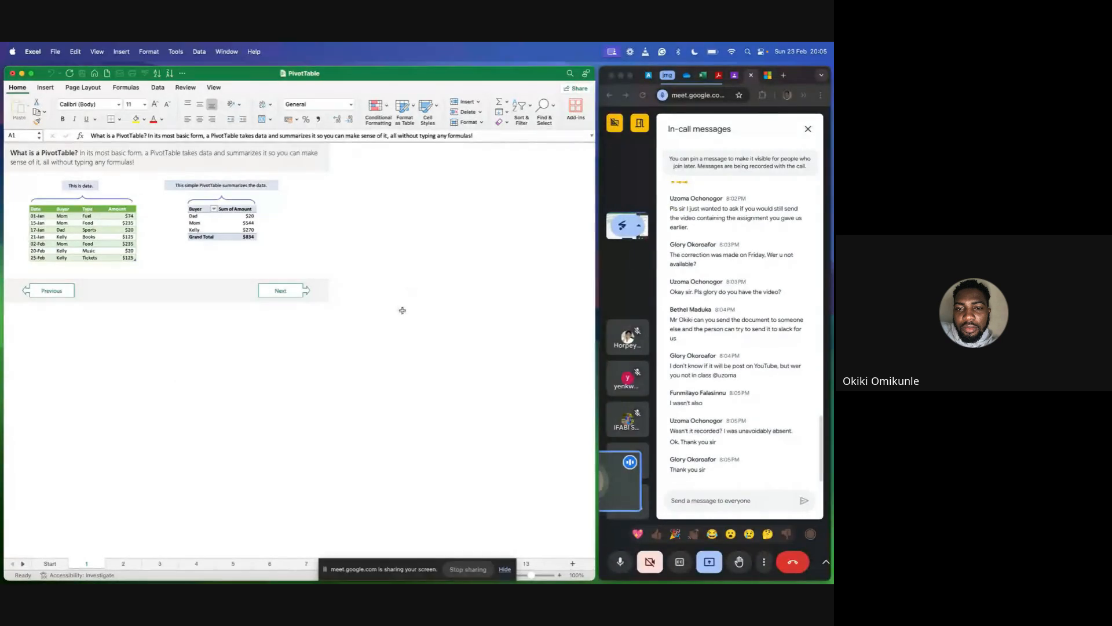
Enlarge sheet 1 of the PivotTable workbook to 160% zoom with both sample tables in view.
mouse_move(565, 571)
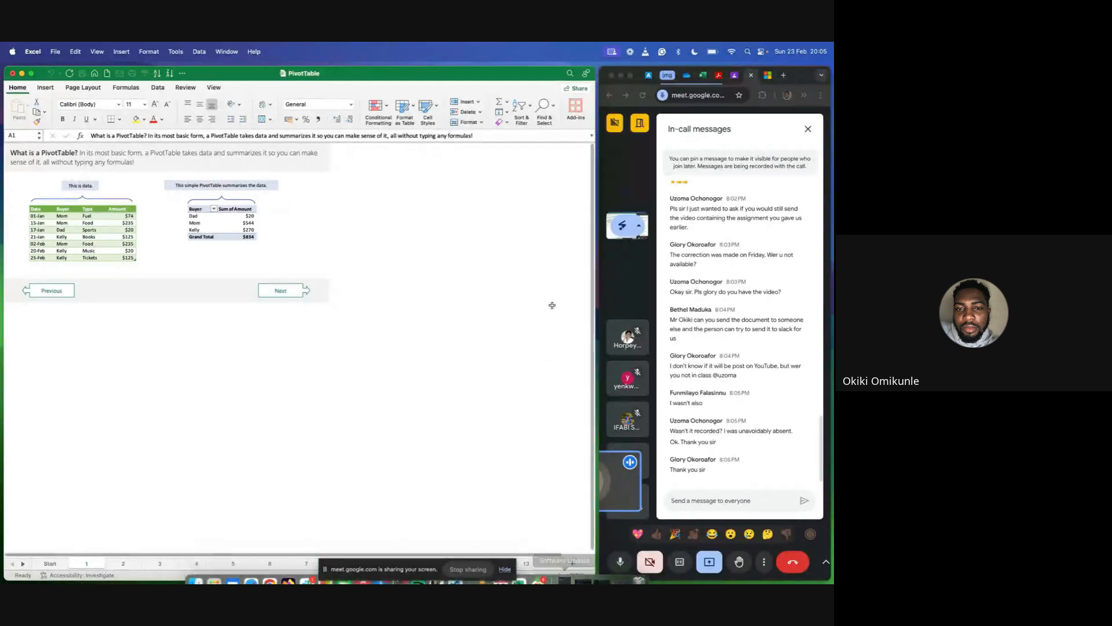
left_click(555, 188)
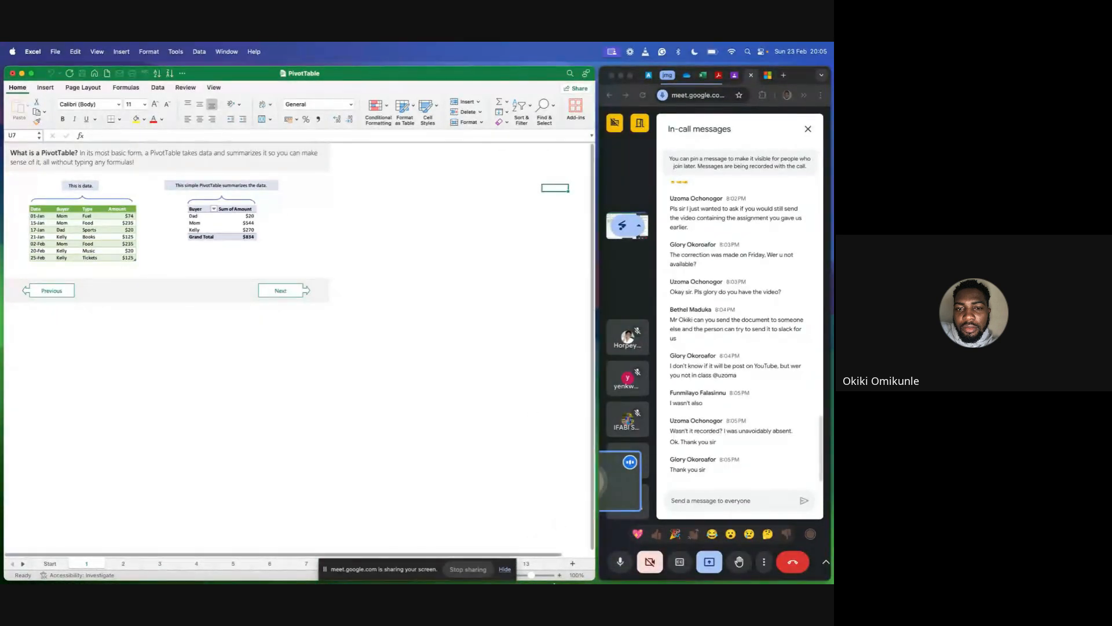
left_click(559, 576)
left_click(560, 576)
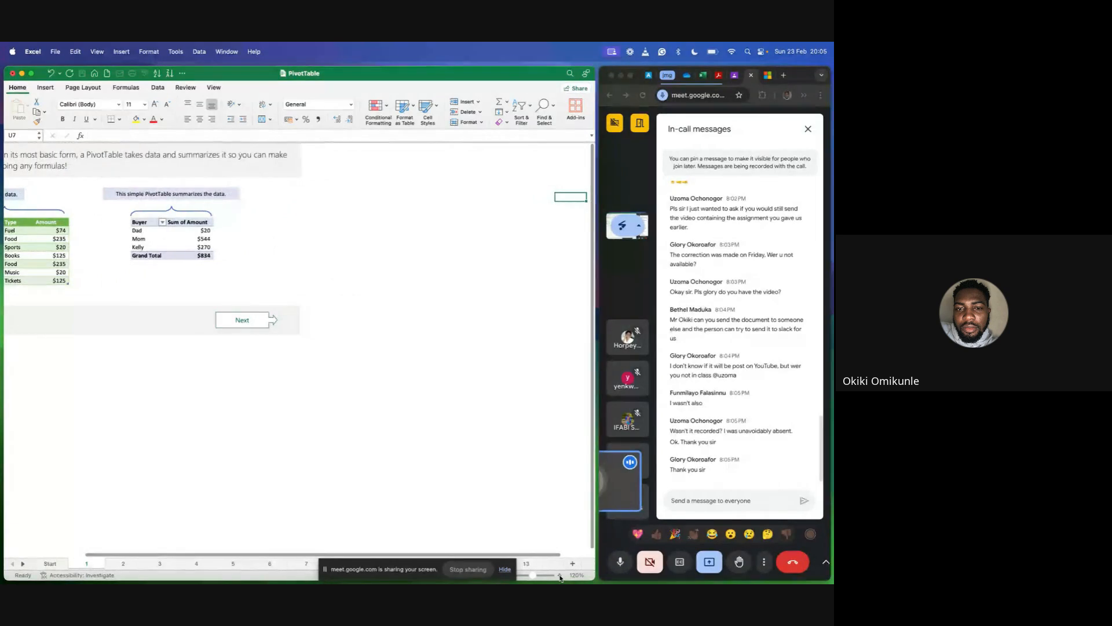
left_click(559, 575)
left_click(560, 575)
scroll(403, 401, "left", 3)
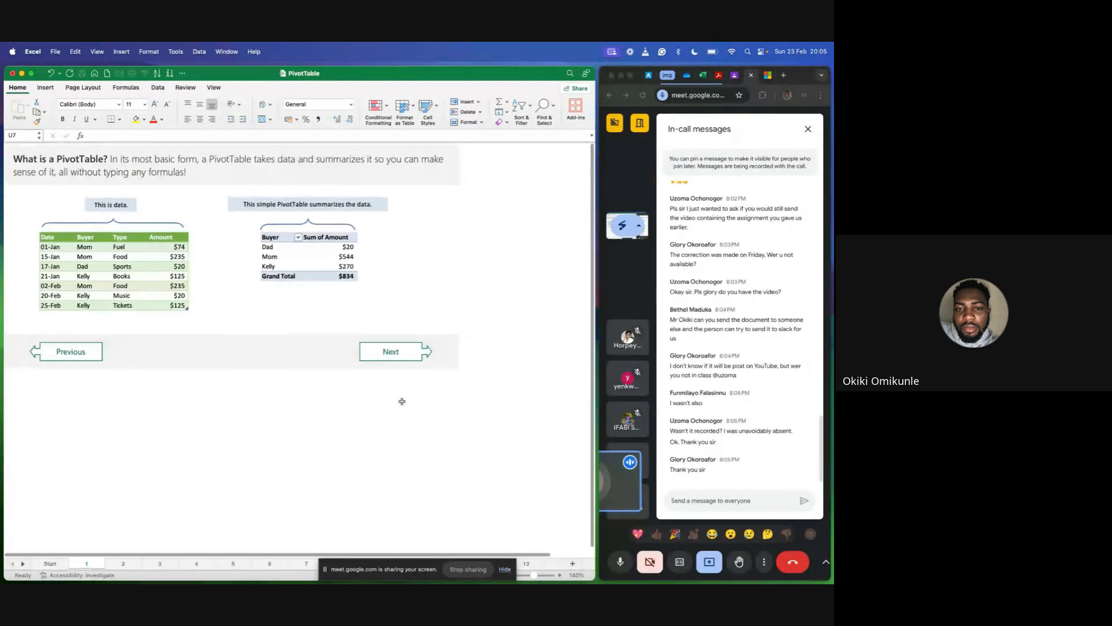
left_click(559, 575)
left_click(559, 575)
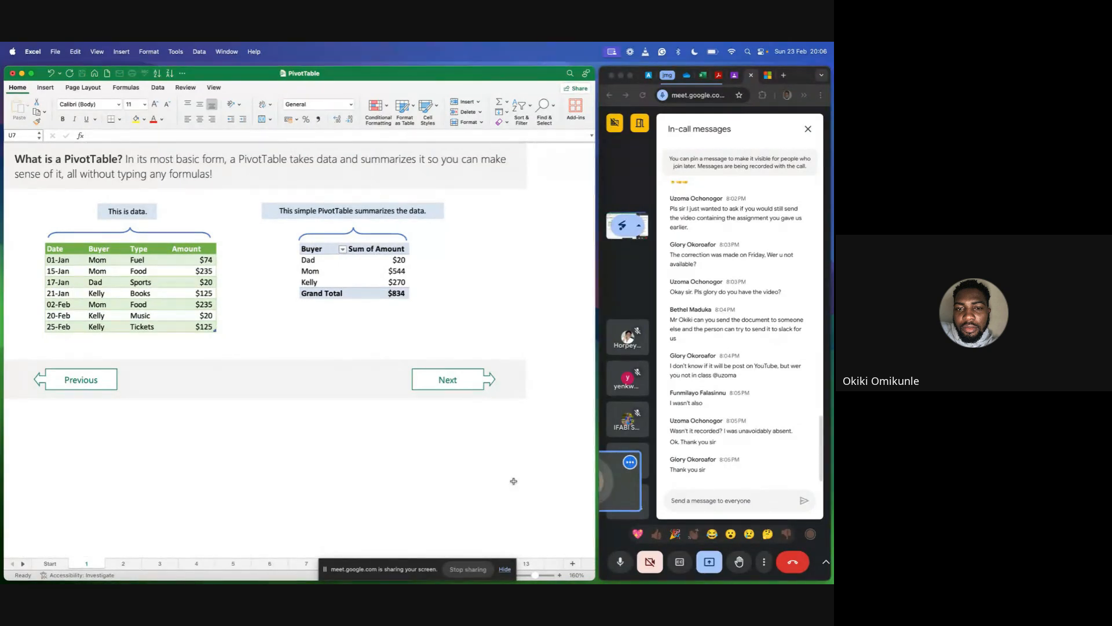
Close the in-call messages in the Meet window.
left_click(809, 129)
left_click(809, 129)
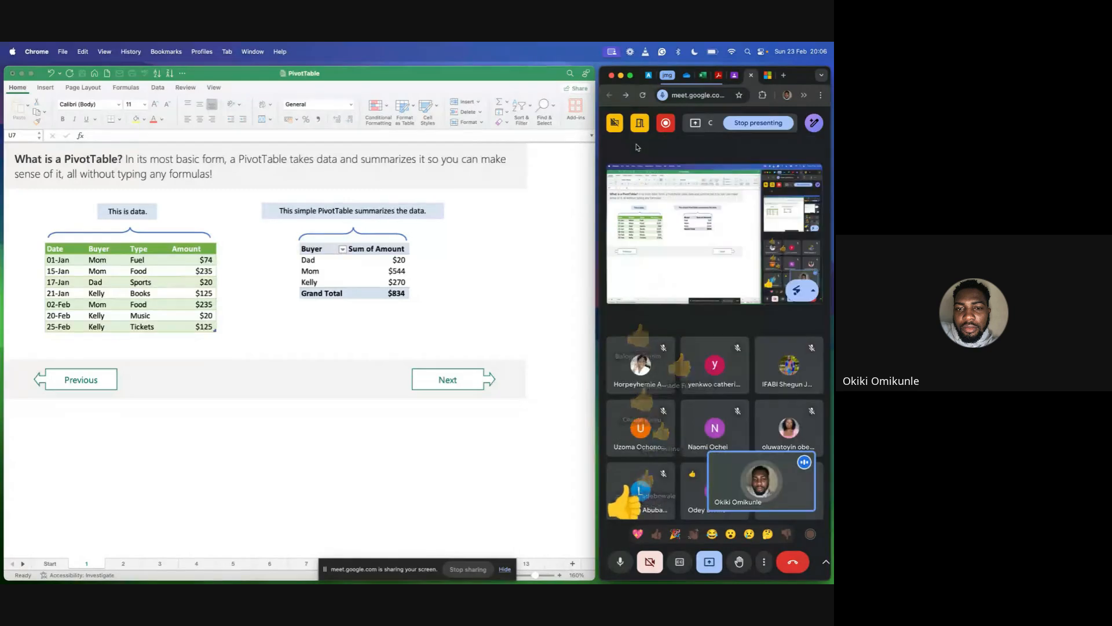
left_click(637, 147)
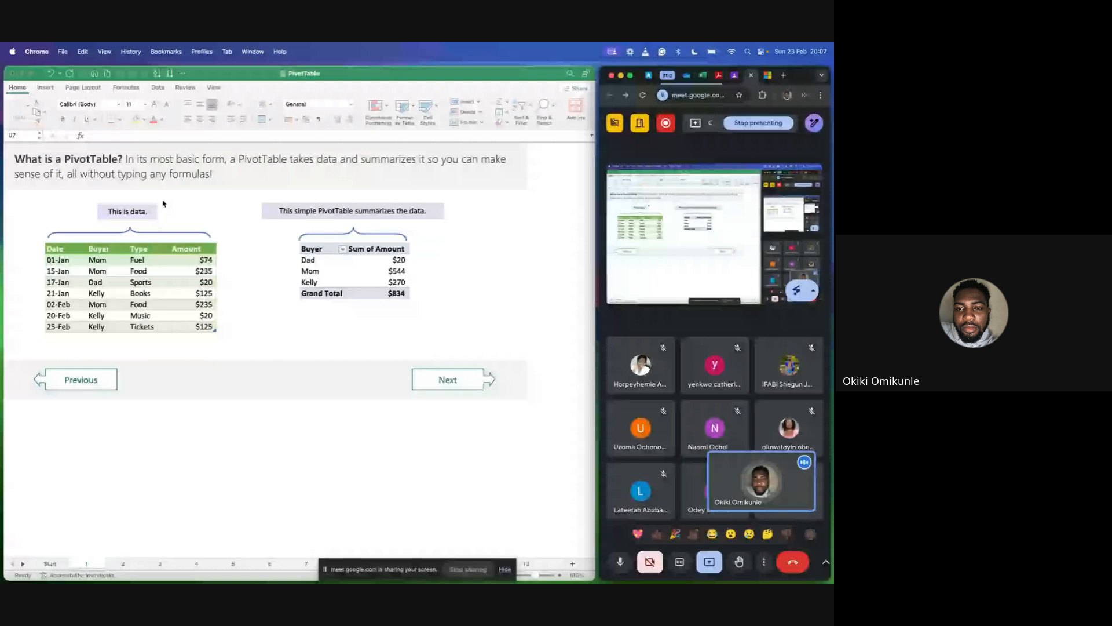
Highlight the whole sample data table on sheet 1, then single out its Date, Buyer, Type and Amount headers.
left_click(96, 208)
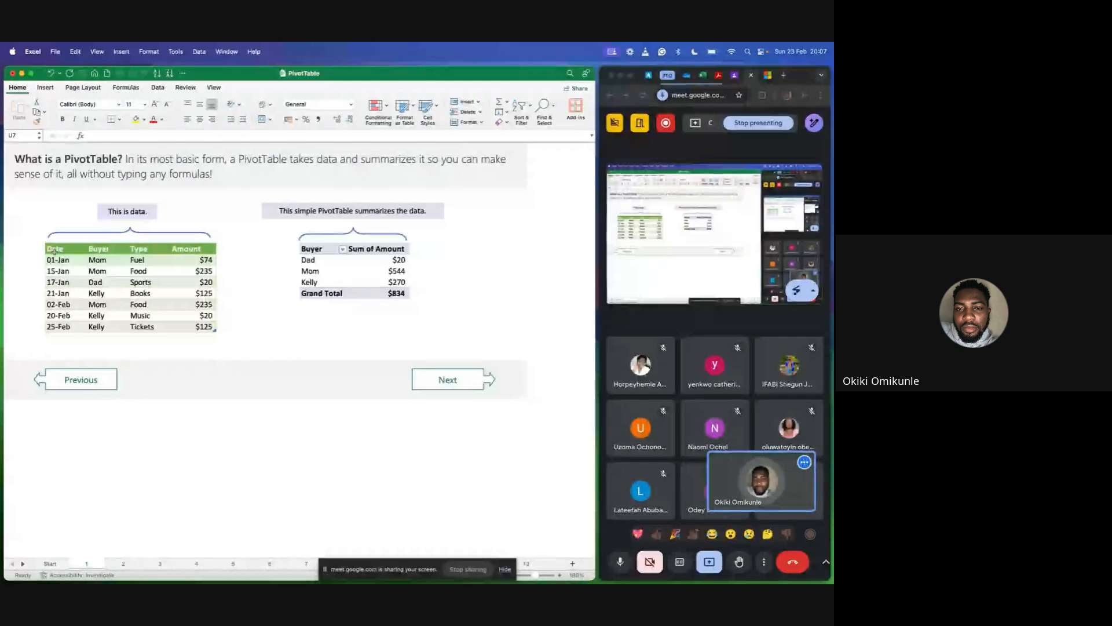
left_click_drag(54, 250, 167, 295)
left_click_drag(167, 295, 200, 326)
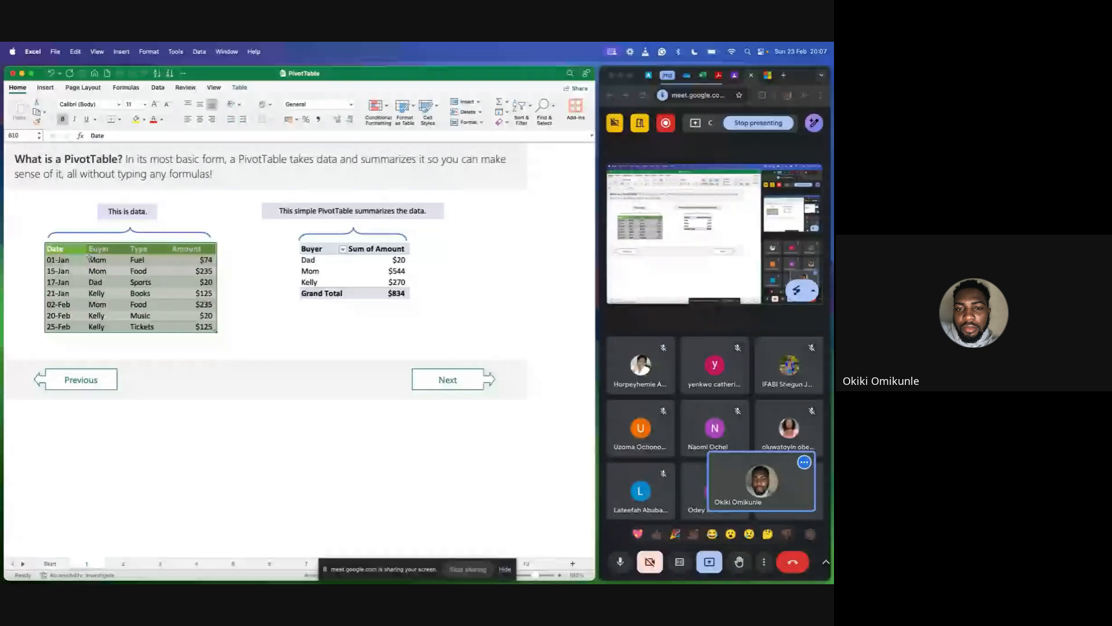
left_click(93, 249)
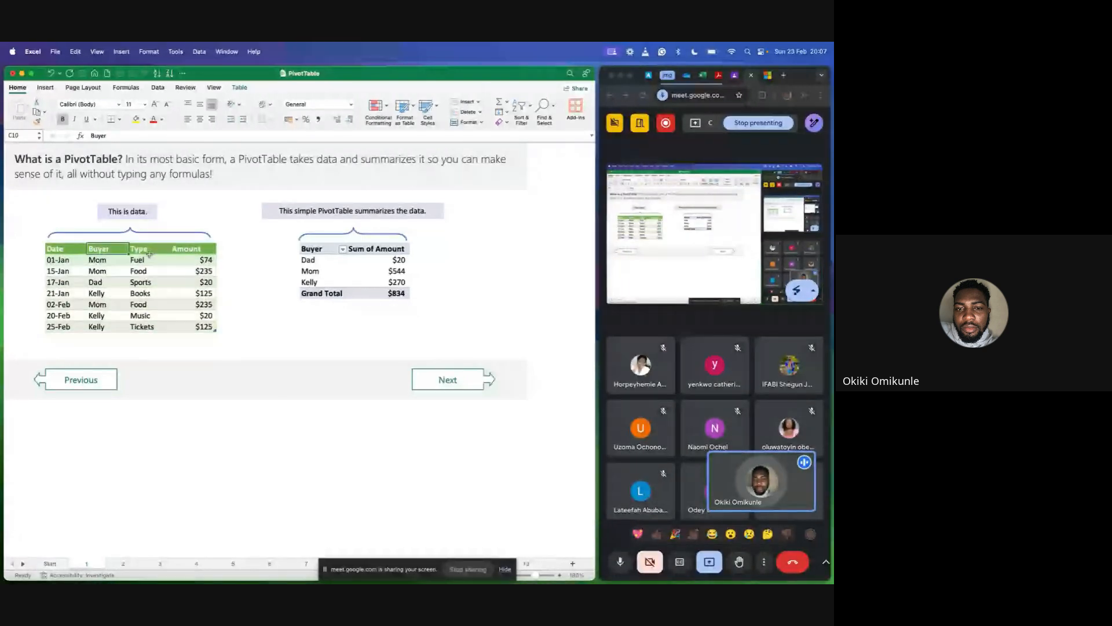
left_click(139, 249)
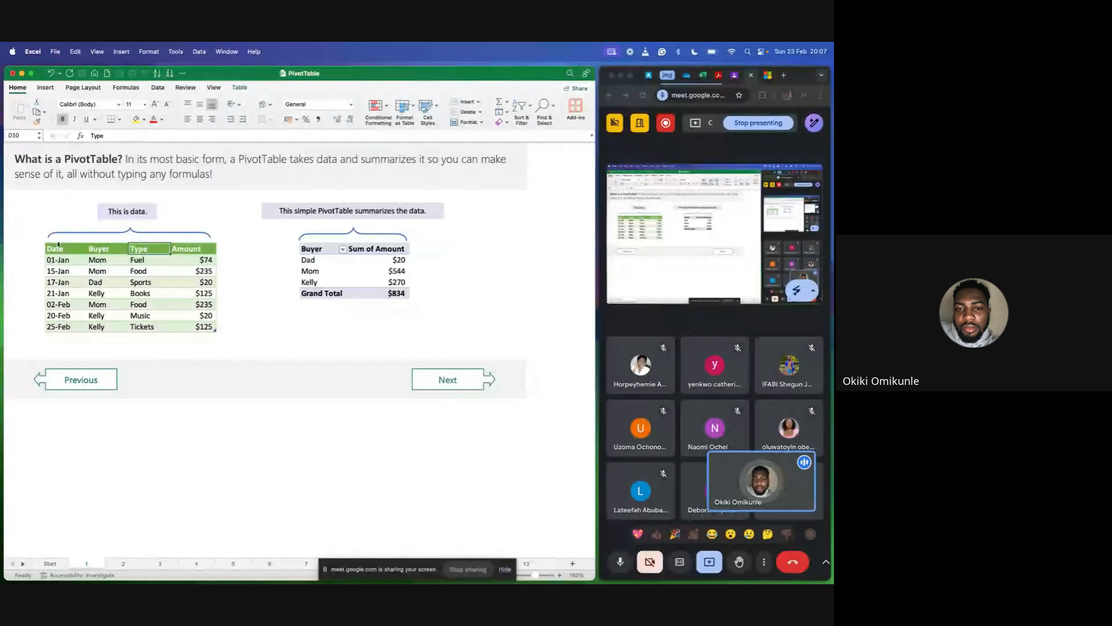
left_click(59, 245)
left_click(98, 248)
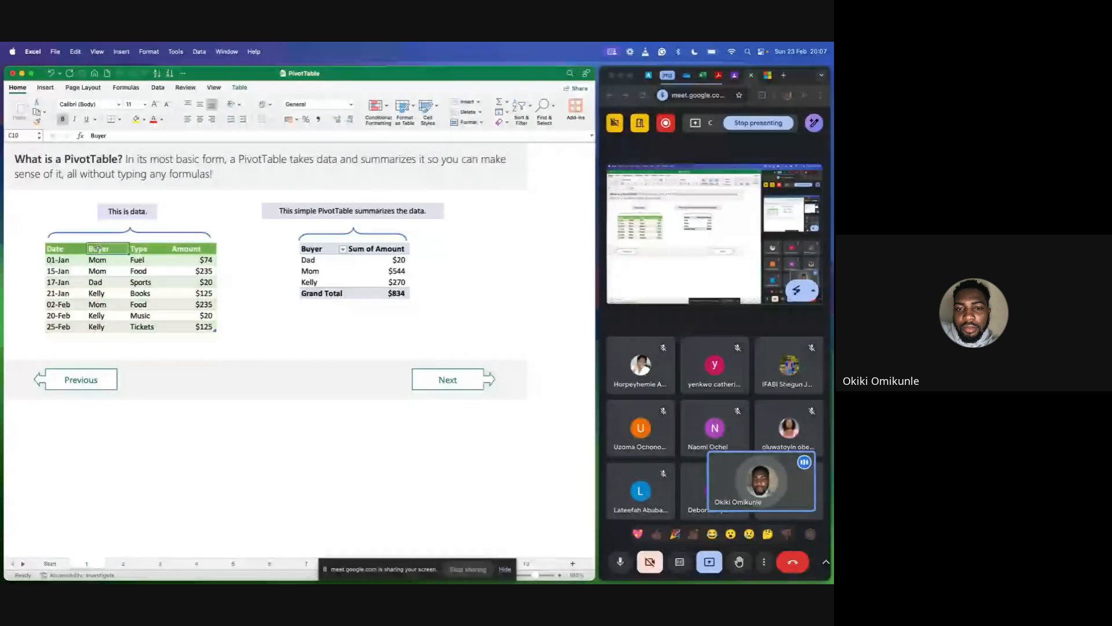
left_click(140, 249)
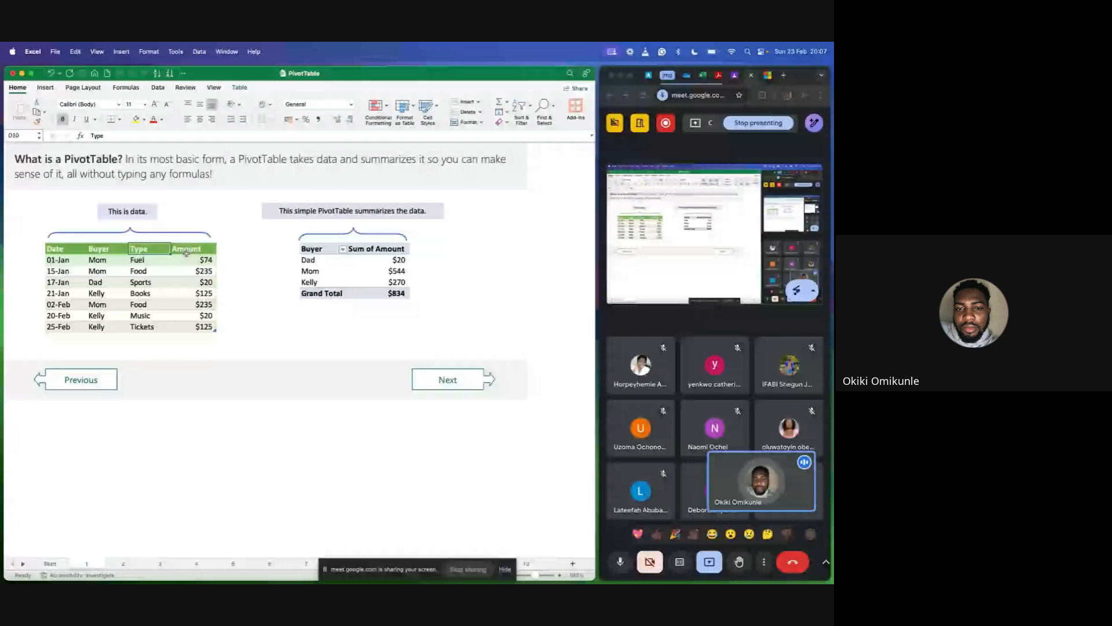
left_click(191, 249)
Highlight the caption above the simple PivotTable and point out its Buyer and Sum of Amount headers.
left_click_drag(280, 211, 352, 212)
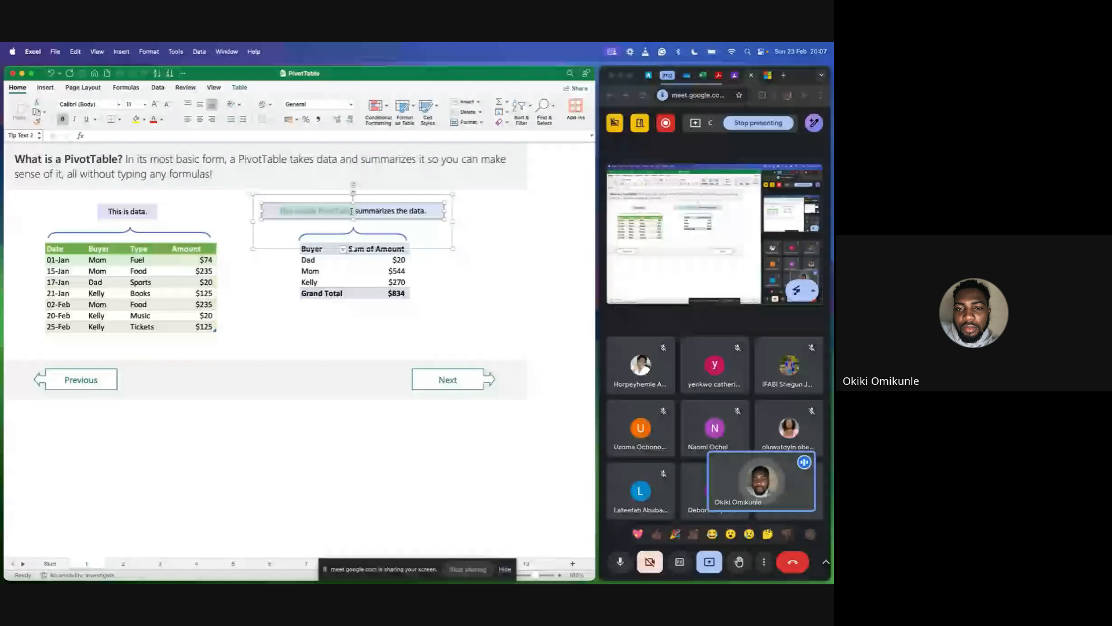
left_click(472, 248)
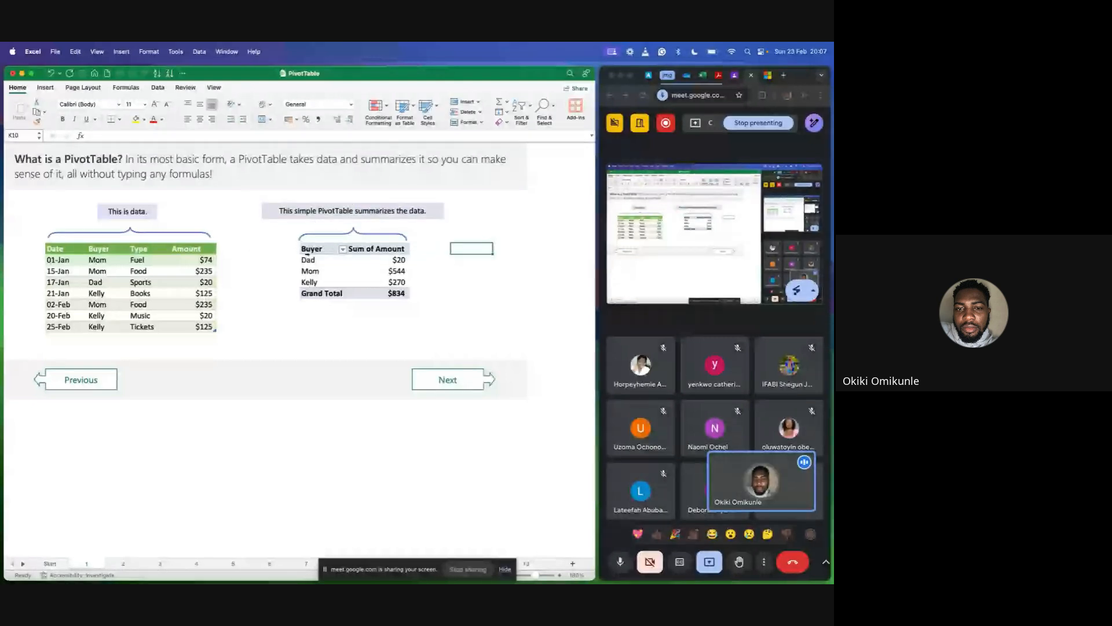
left_click(336, 249)
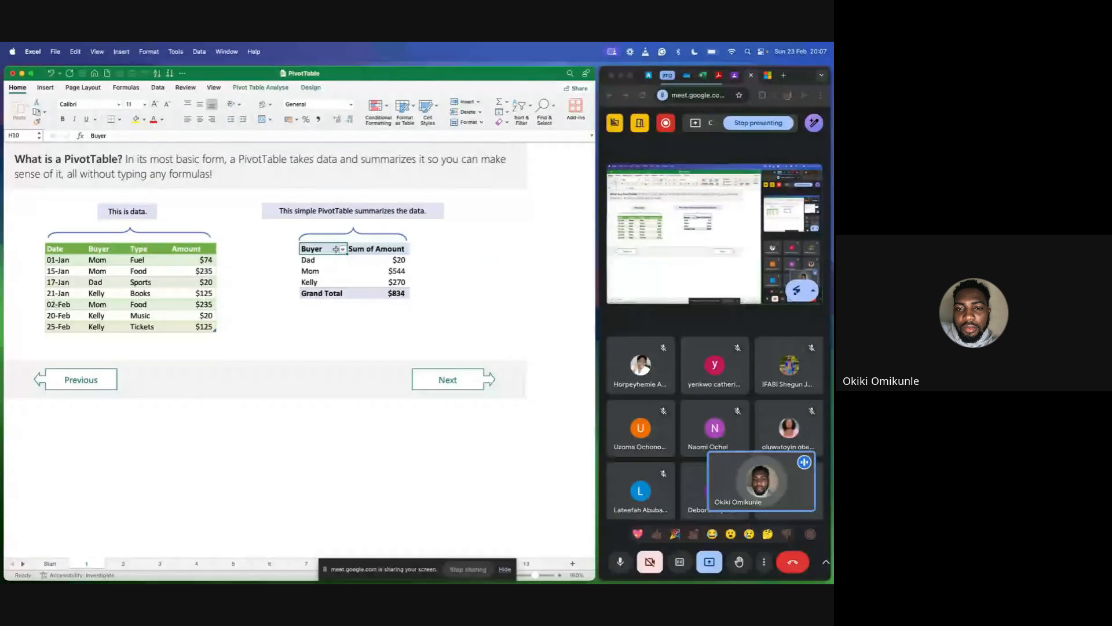
left_click(378, 248)
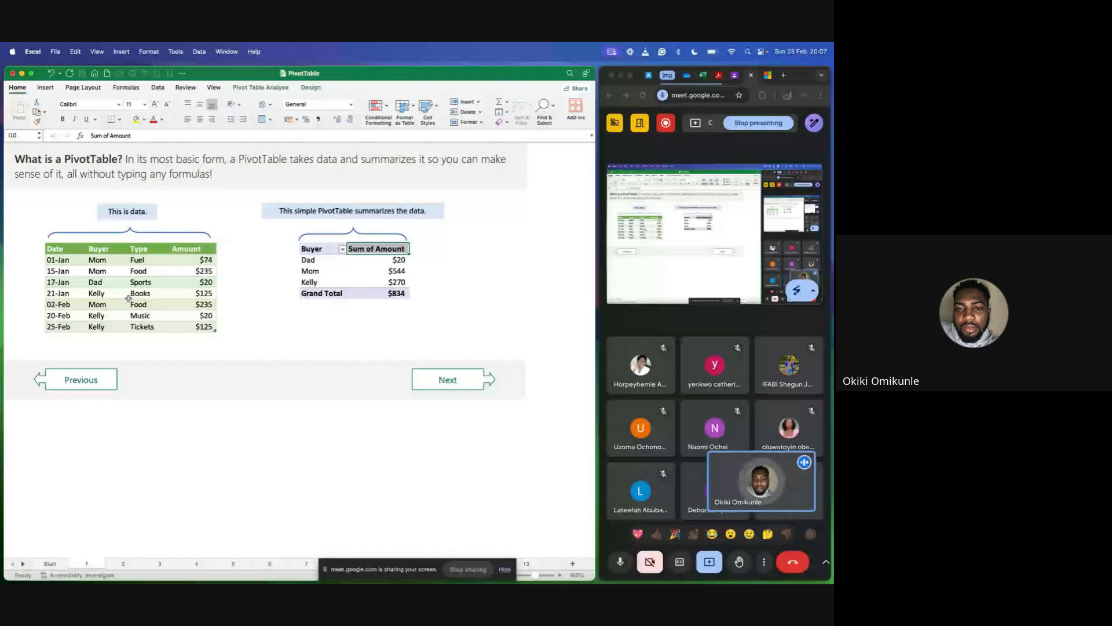
Highlight the Buyer entries in the data table and walk through individual date, buyer and purchase type cells.
left_click_drag(98, 259, 97, 326)
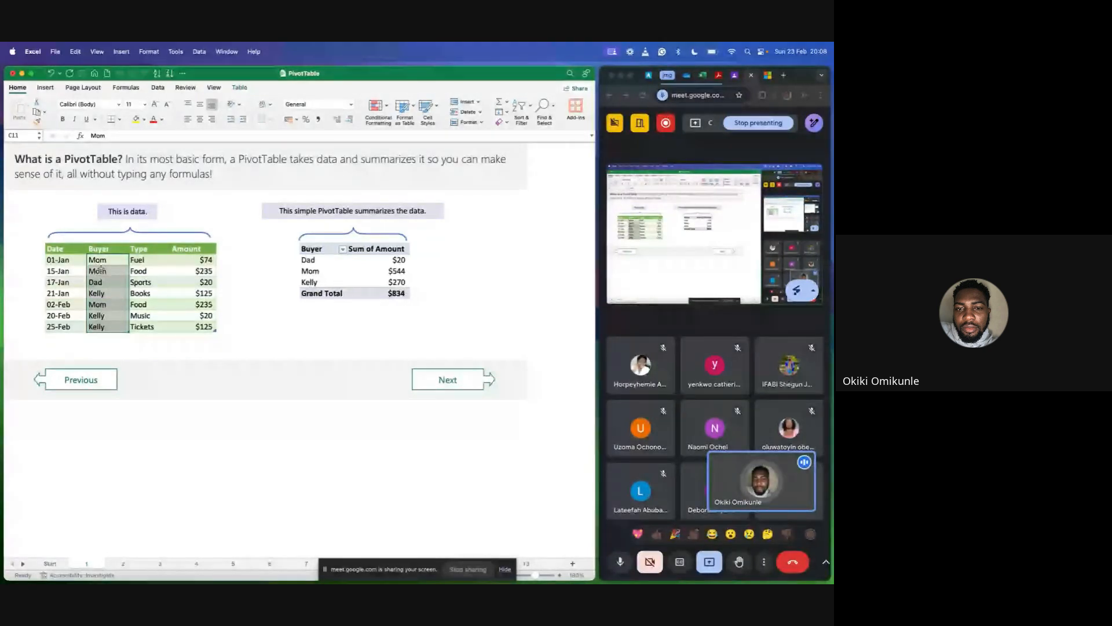
left_click(63, 259)
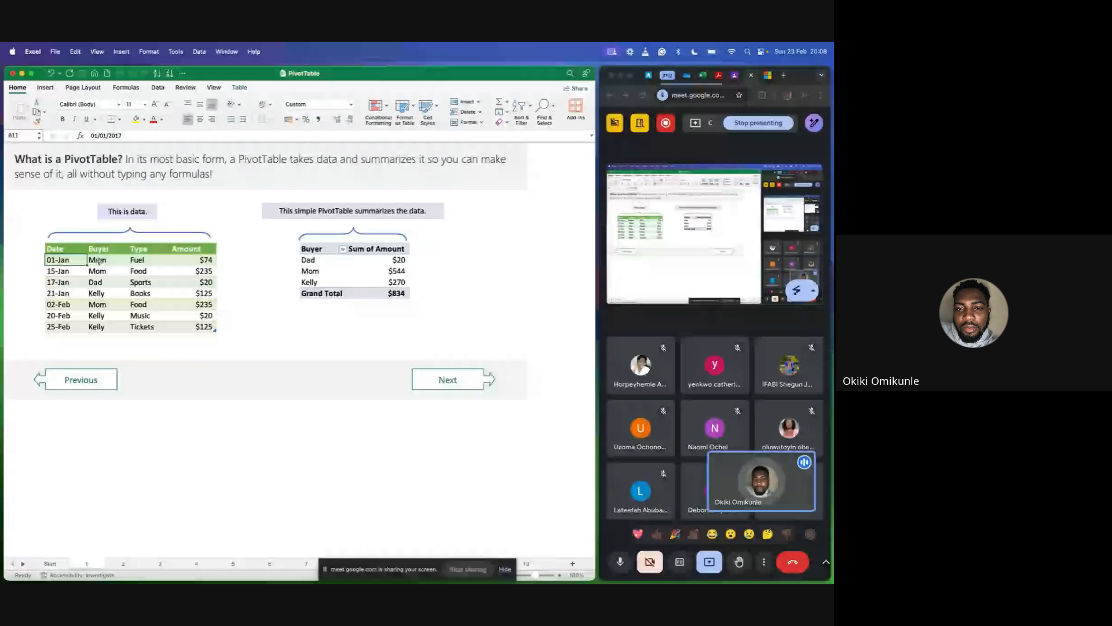
left_click(124, 260)
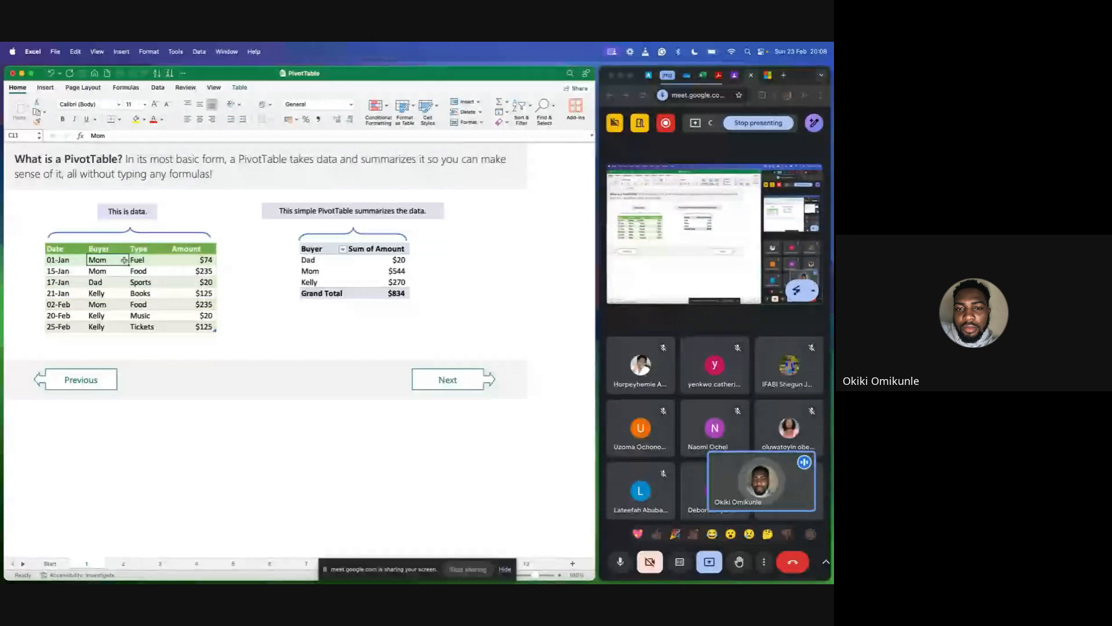
left_click(67, 271)
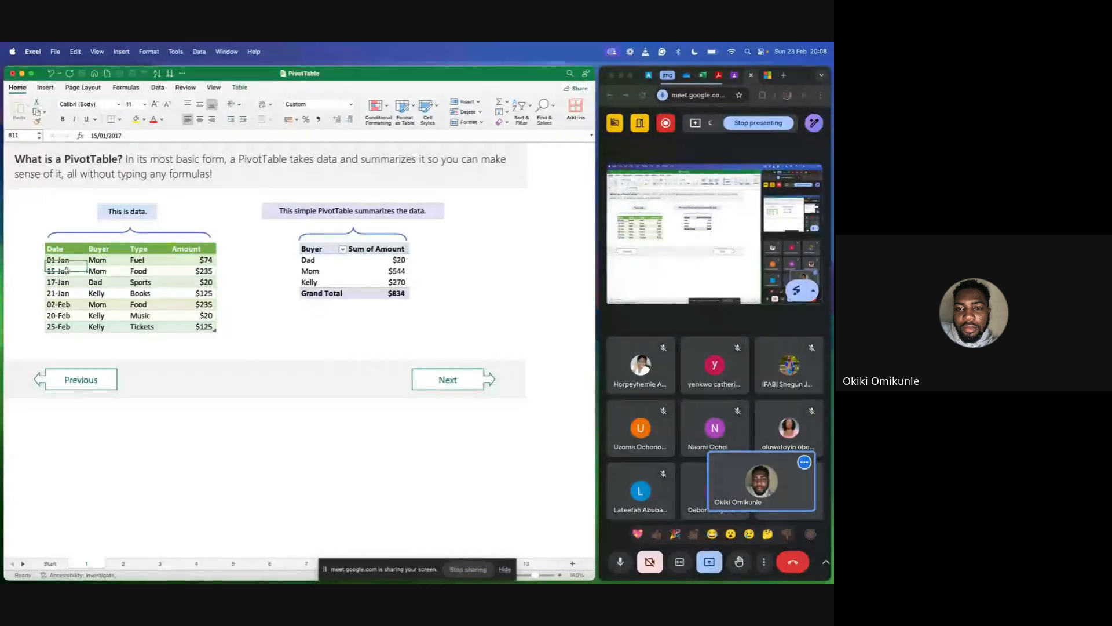
left_click(144, 272)
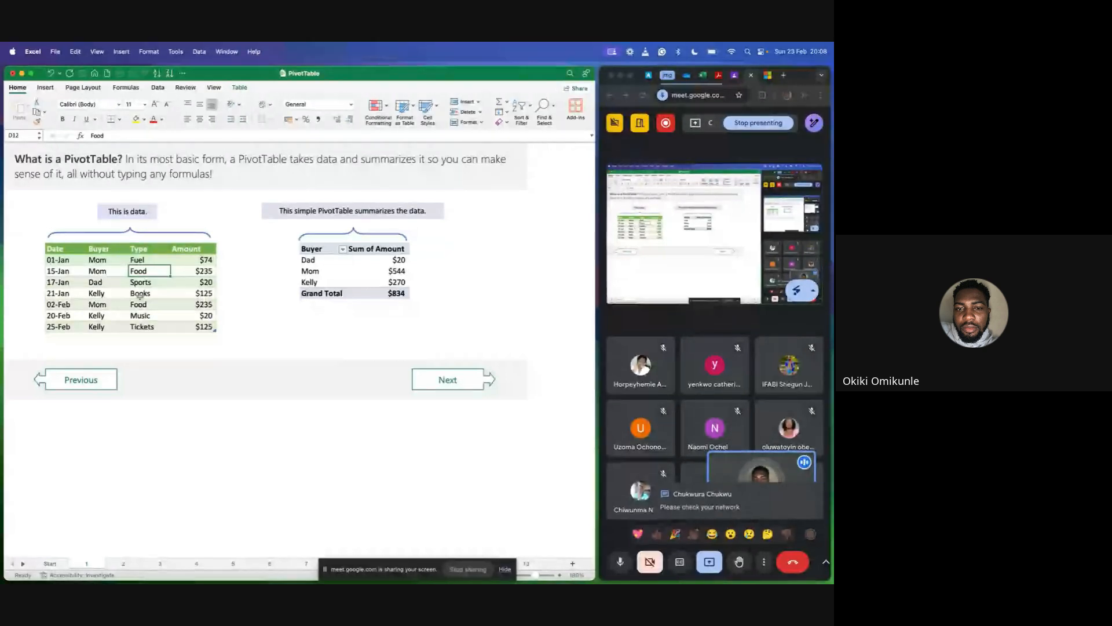
left_click(137, 316)
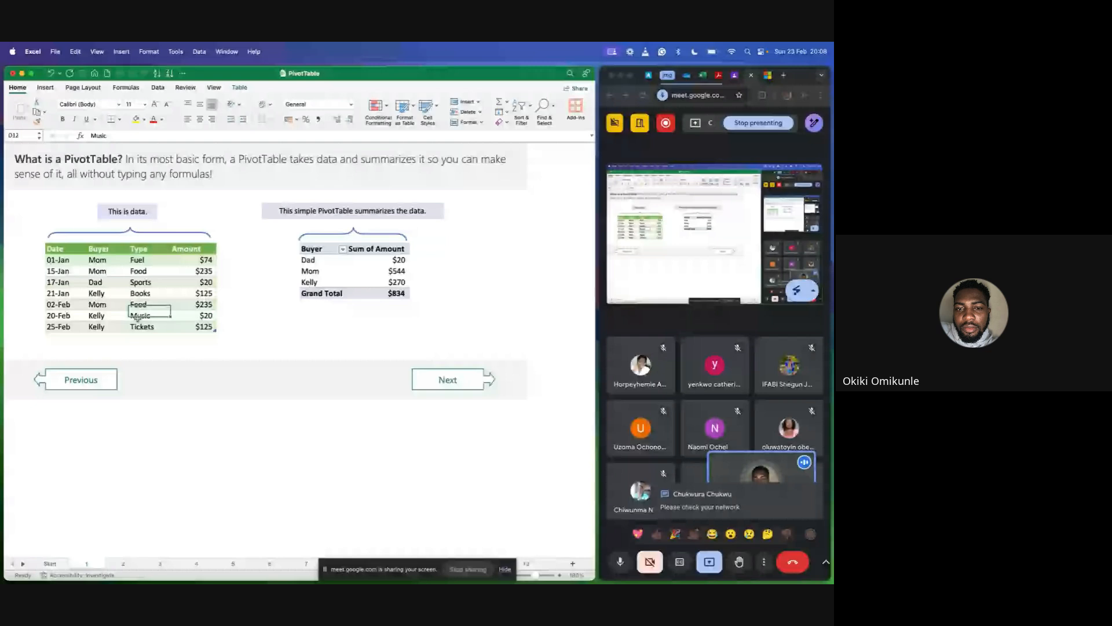
left_click(145, 327)
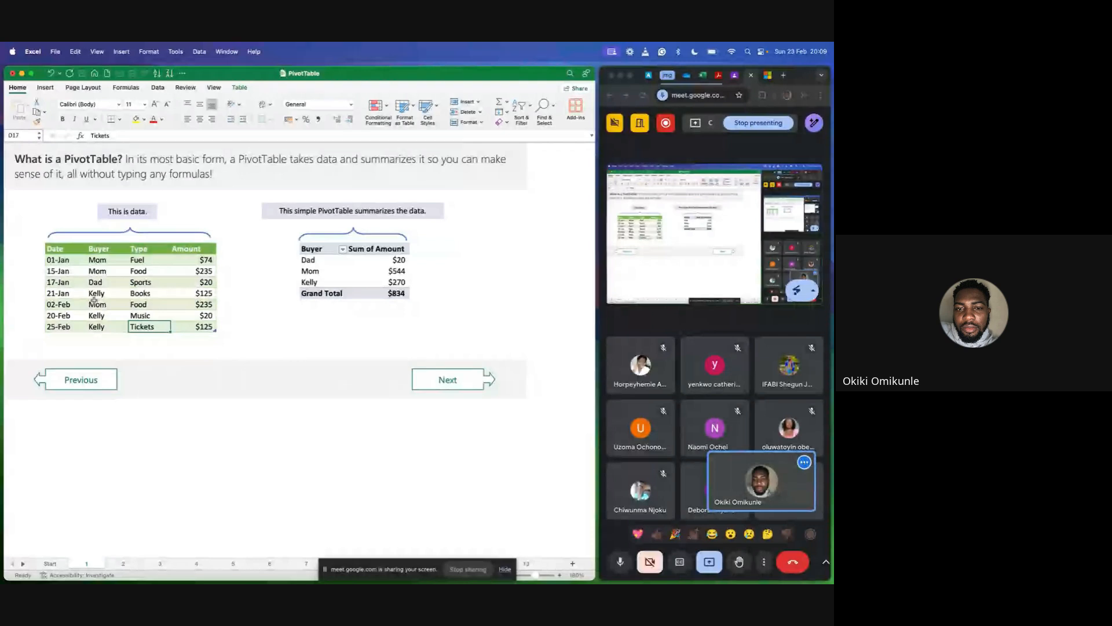
left_click(231, 267)
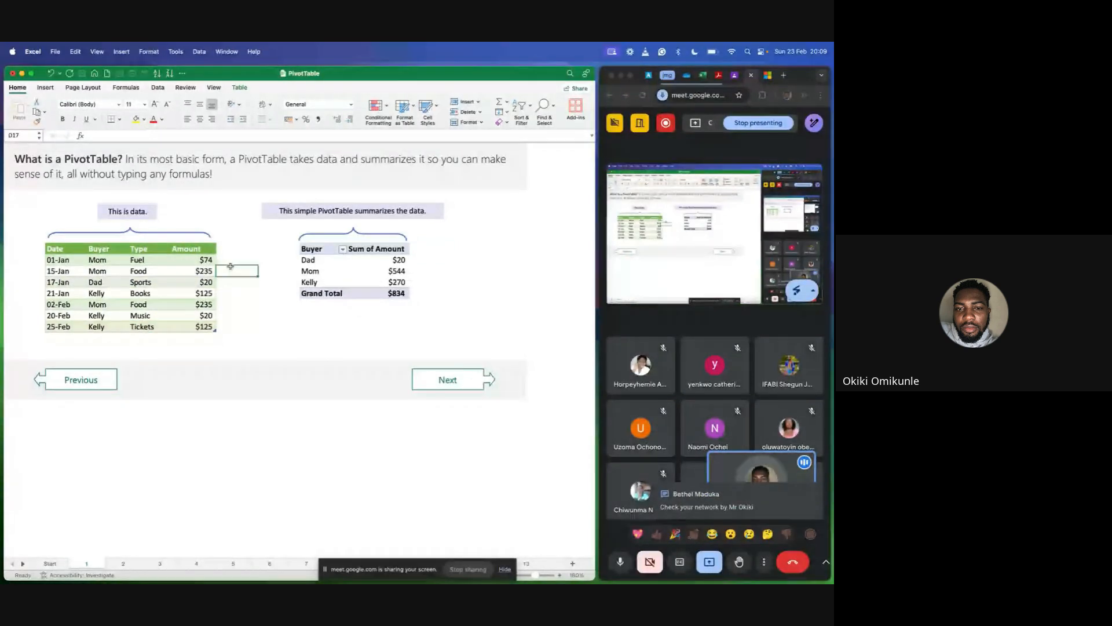
left_click(230, 265)
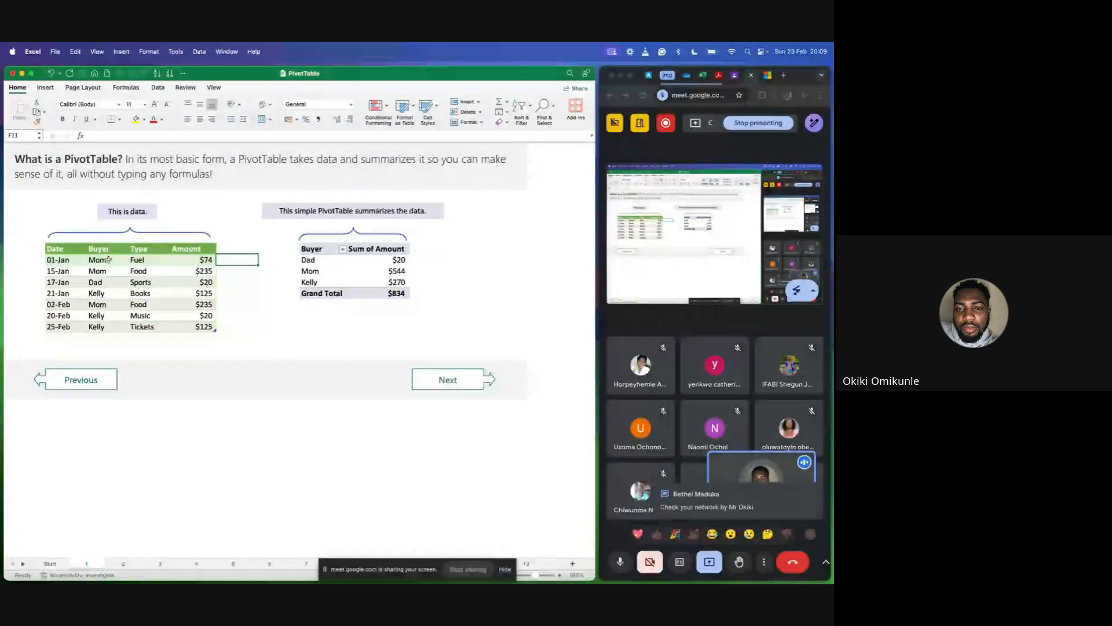
left_click(239, 273)
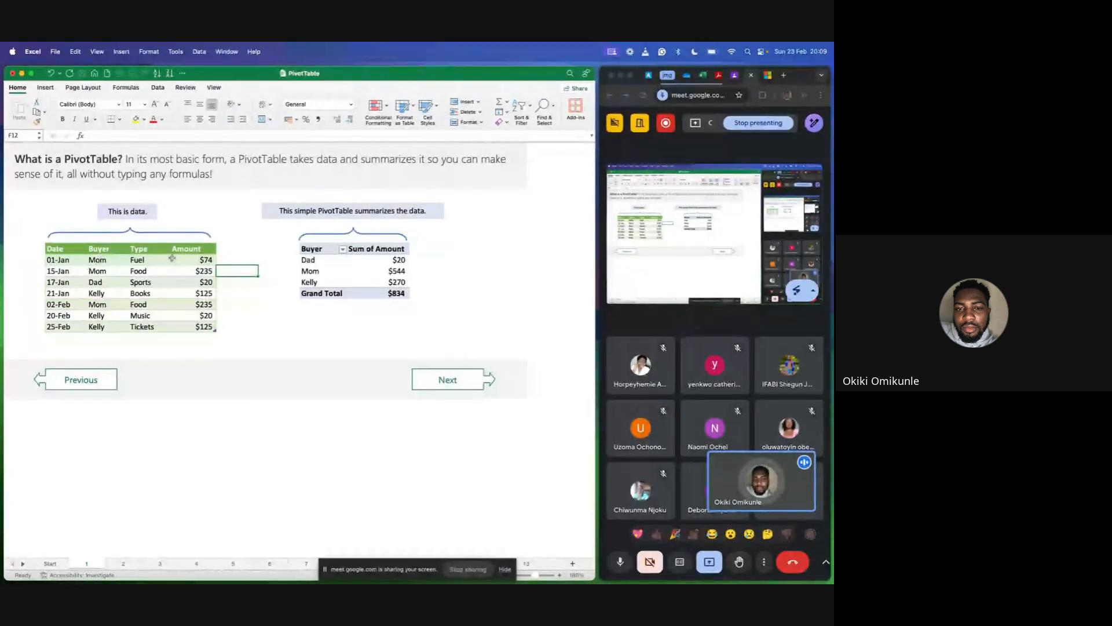
left_click(232, 316)
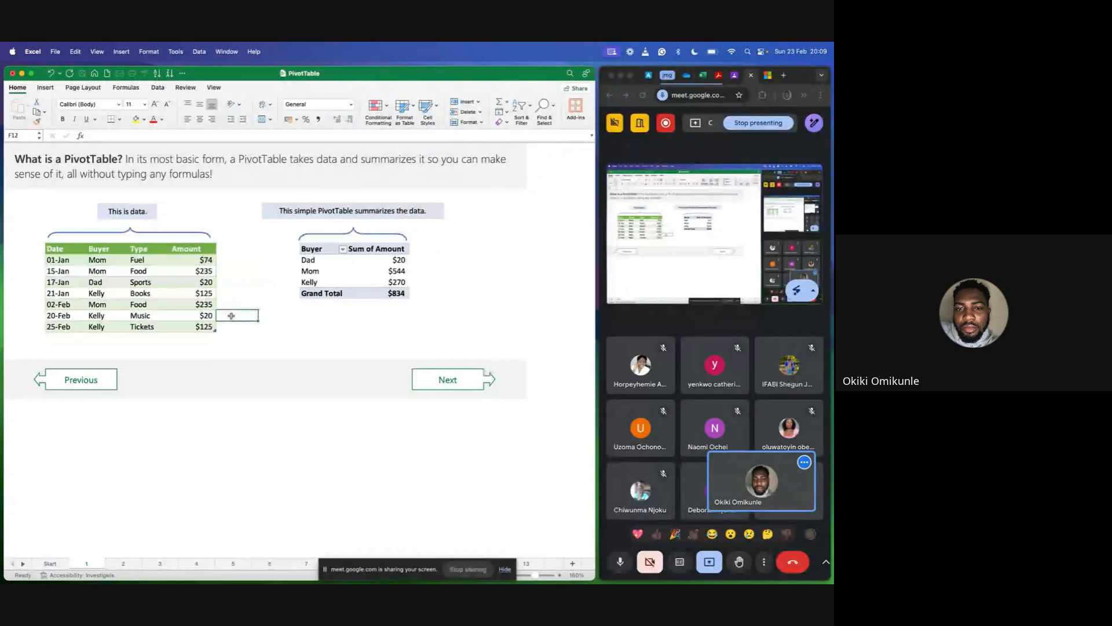
left_click(272, 320)
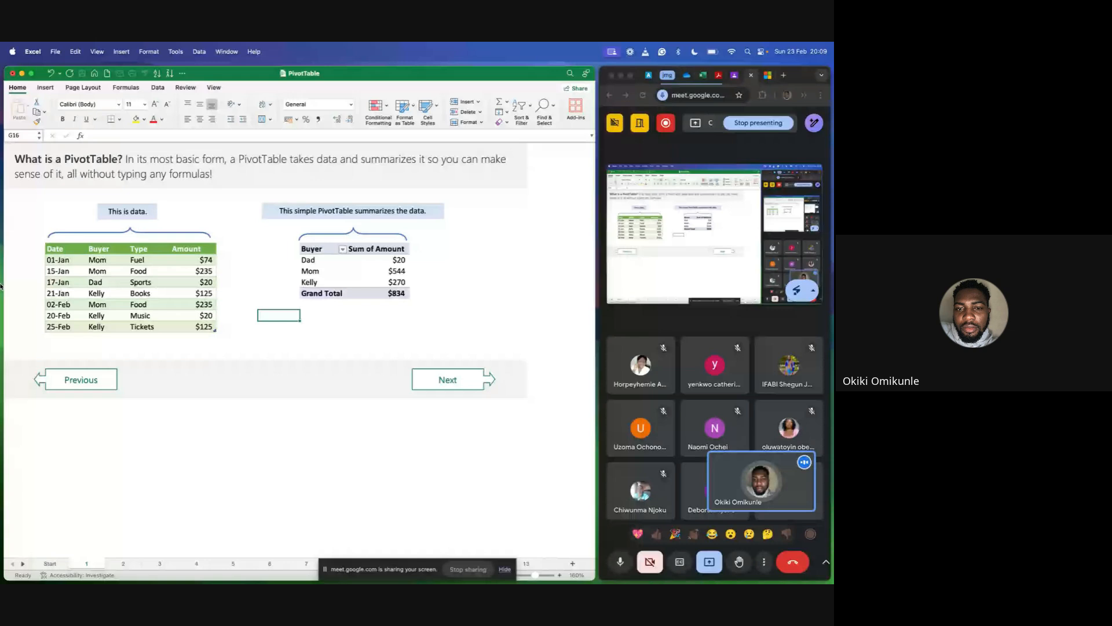
Highlight the simple PivotTable and compare Mom's summed amount with her three Amount cells in the data table.
left_click_drag(272, 226, 440, 329)
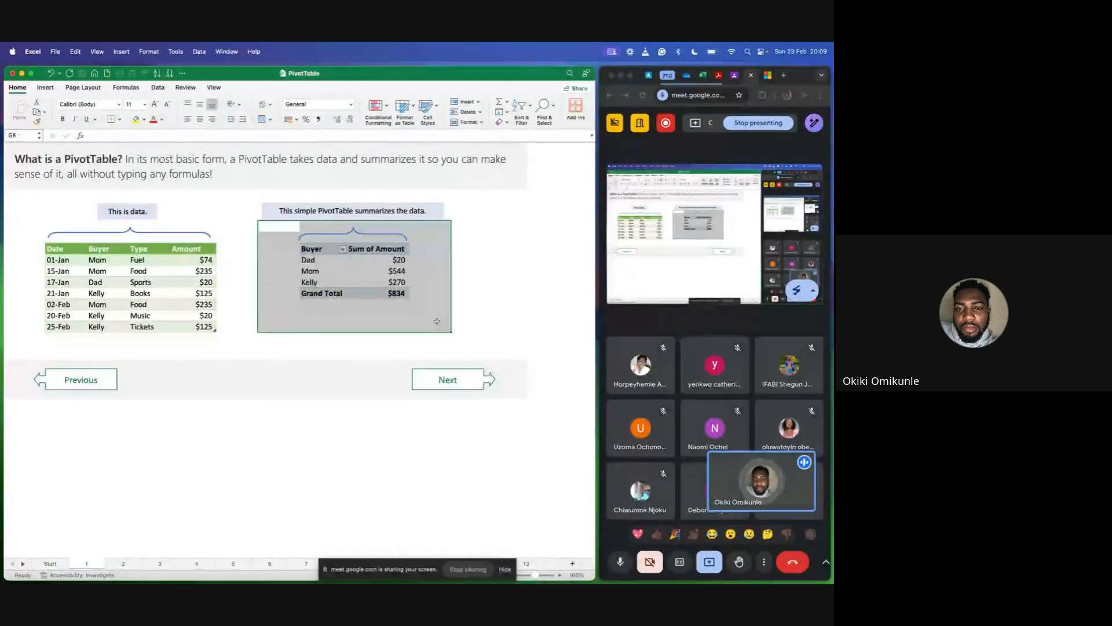
left_click(373, 304)
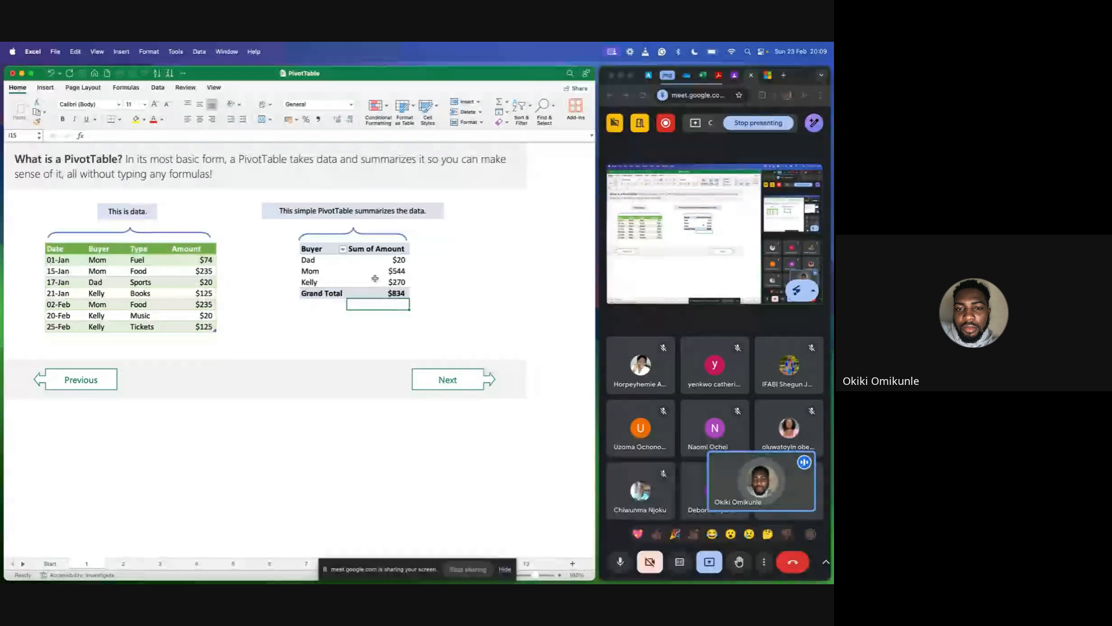
left_click(315, 270)
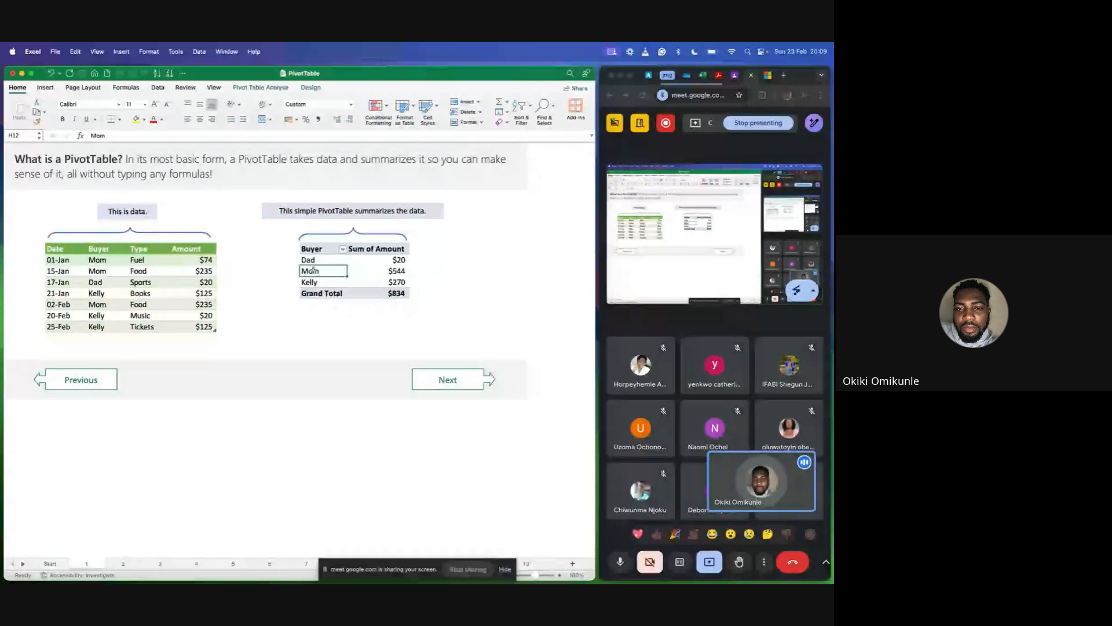
left_click(377, 270)
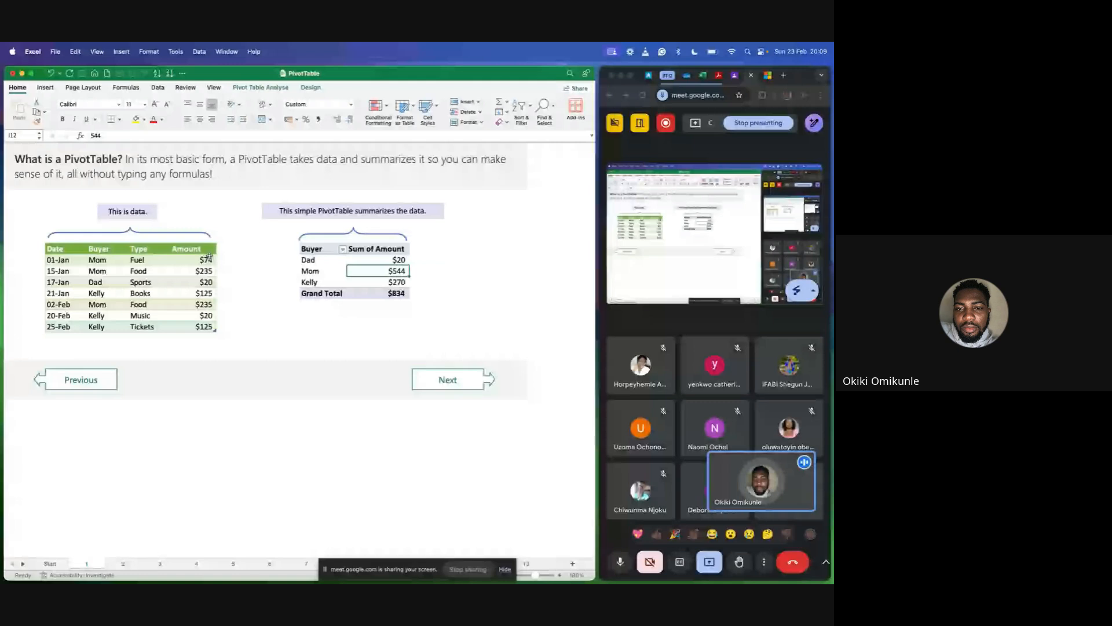
left_click_drag(209, 259, 206, 268)
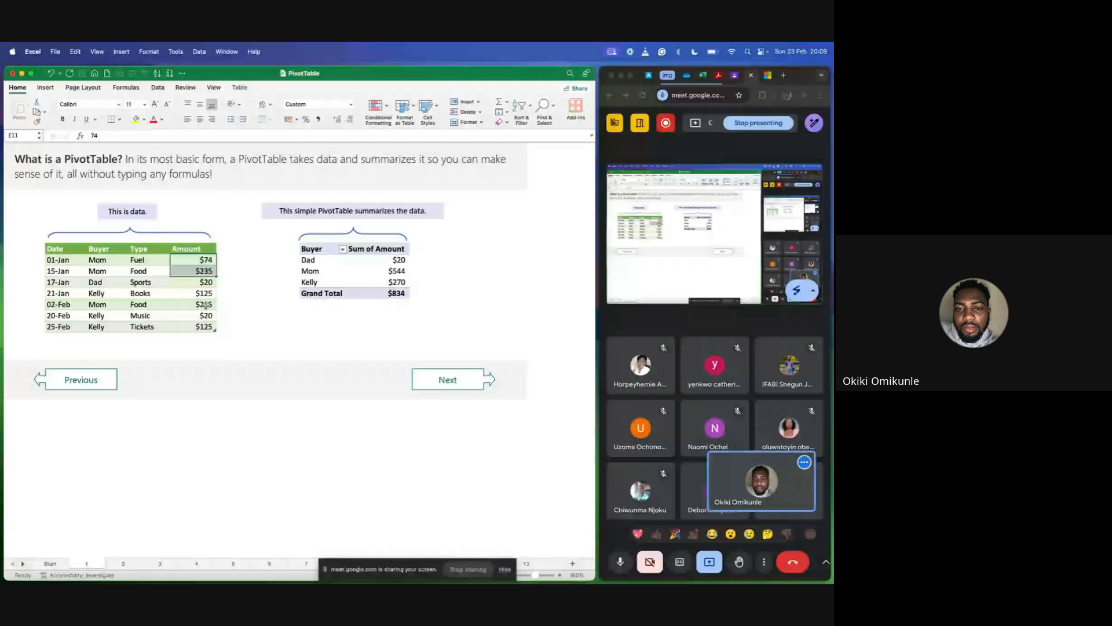
left_click(204, 305)
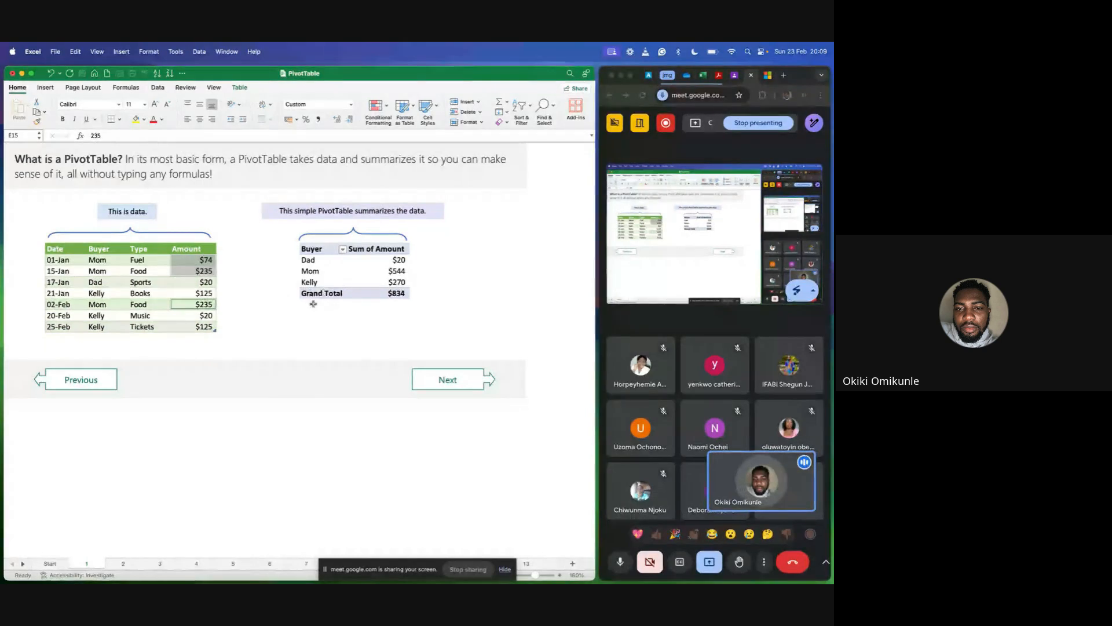
left_click(277, 315)
Select the 21-Jan and 20-Feb amounts together in the data table, then single out the PivotTable's Grand Total amount.
left_click(196, 293)
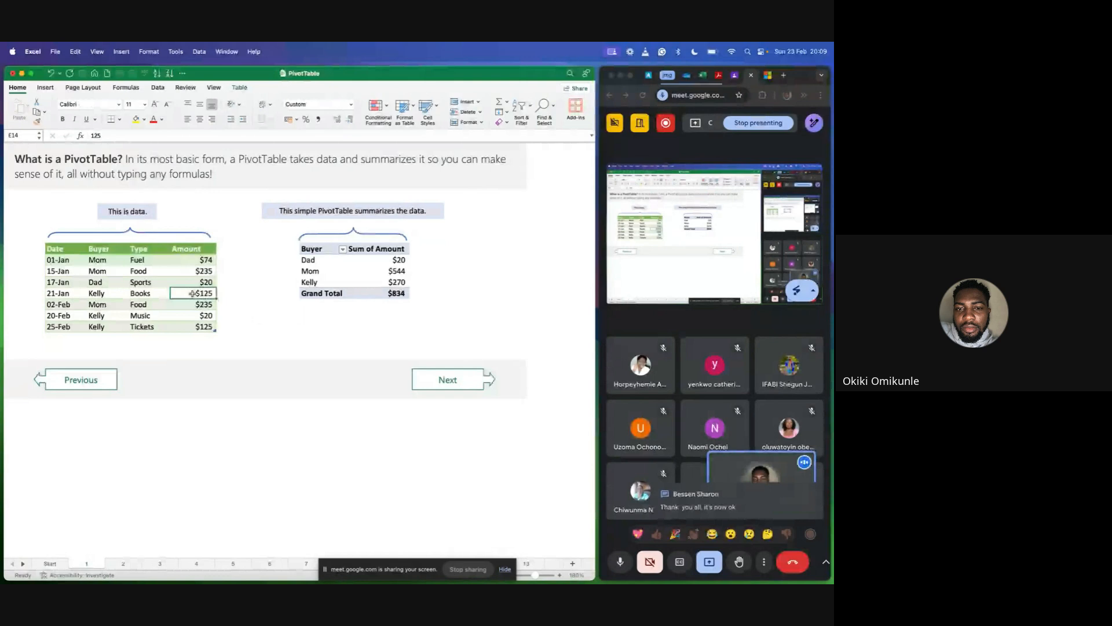
left_click(191, 314)
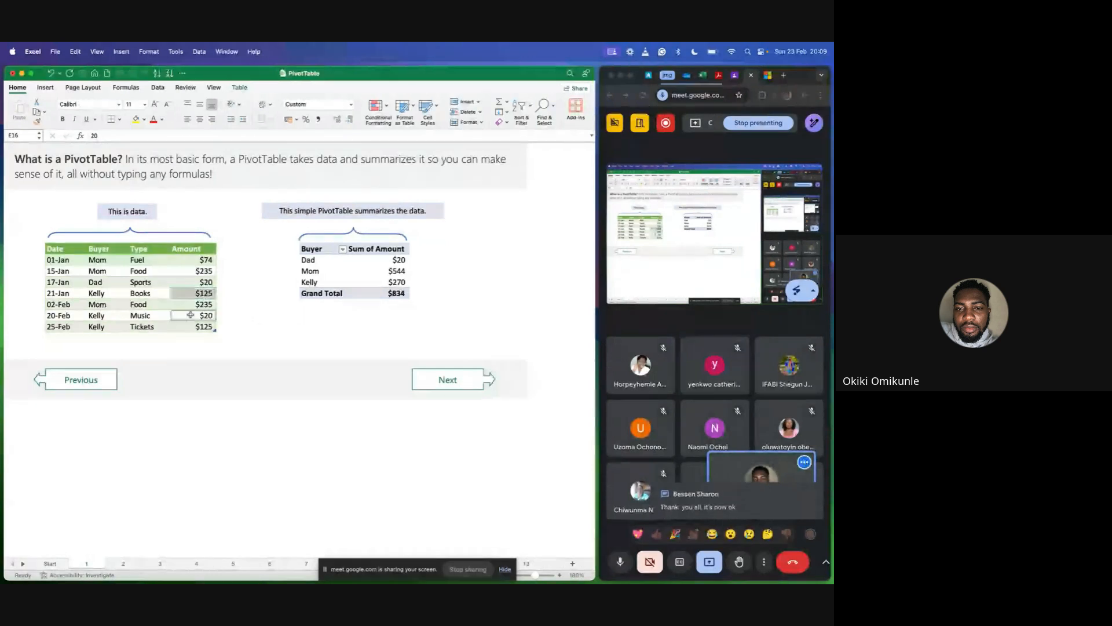
right_click(380, 295)
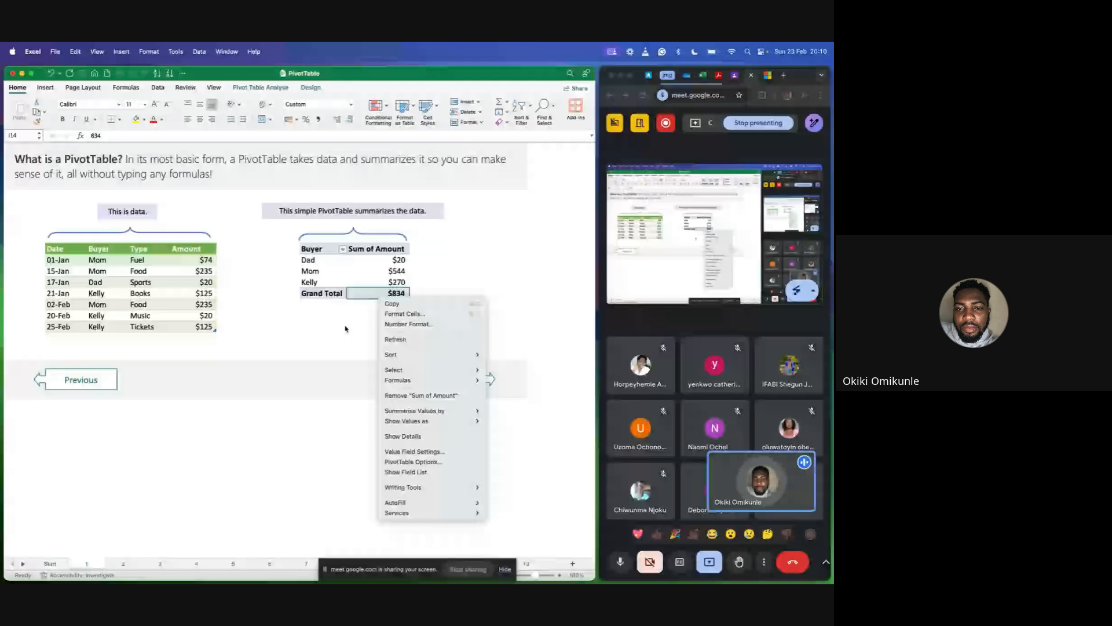
left_click(390, 294)
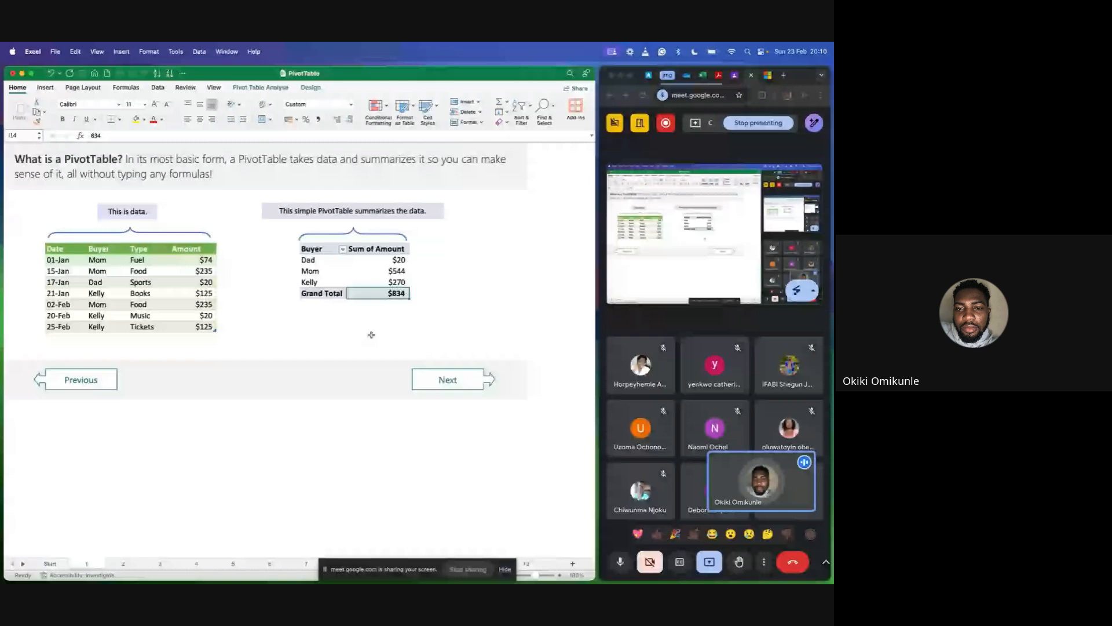
Glance at the more sophisticated PivotTable example on sheet 2 and return to sheet 1.
left_click(274, 337)
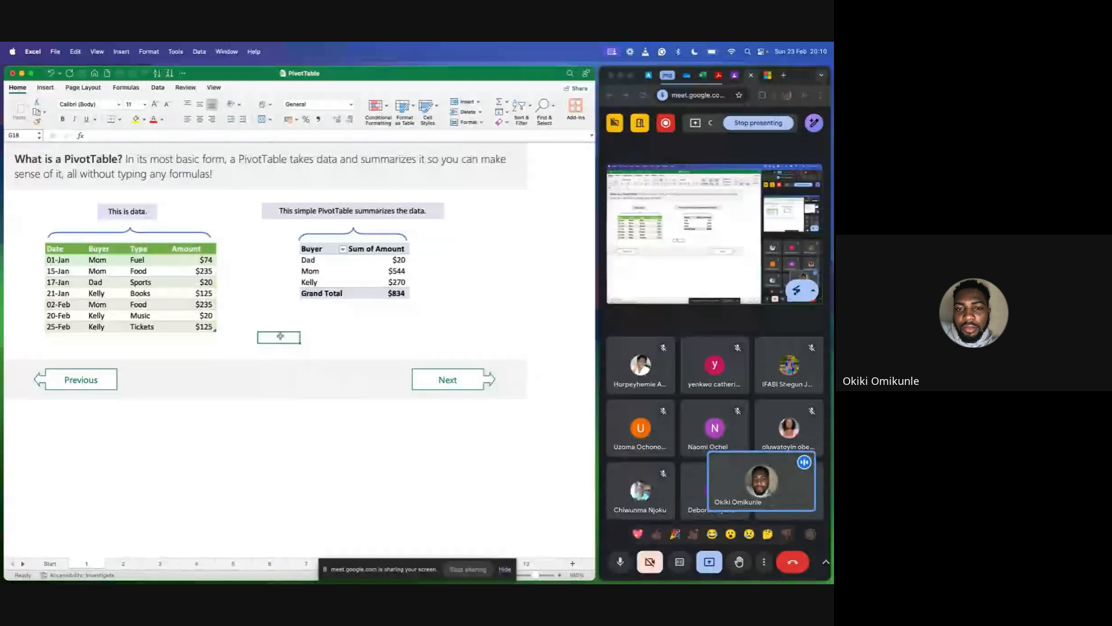
left_click(447, 380)
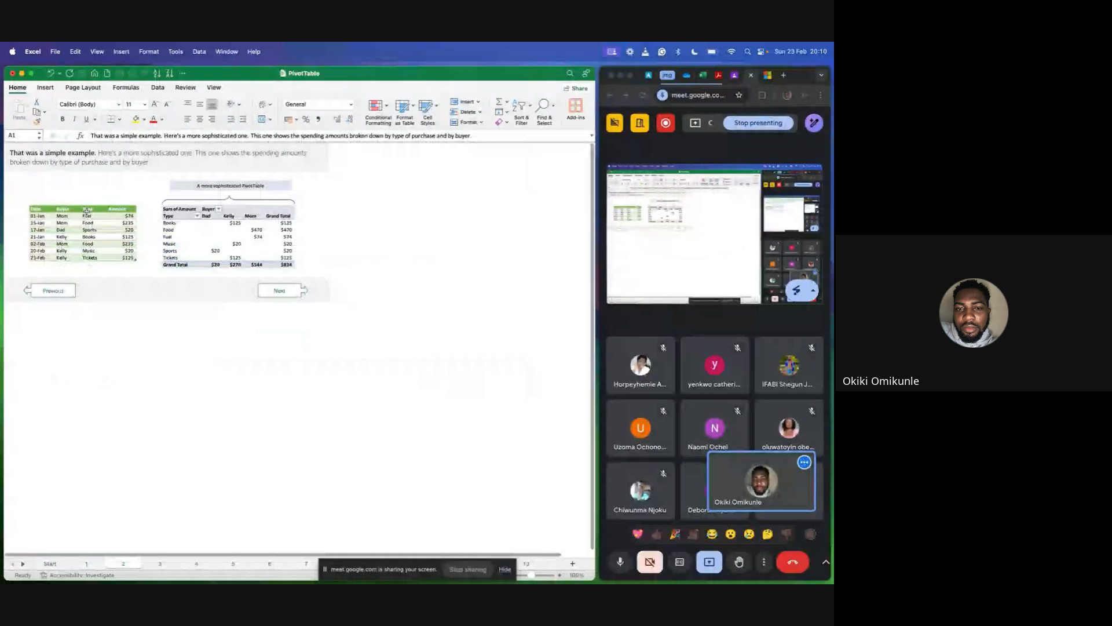
left_click(53, 291)
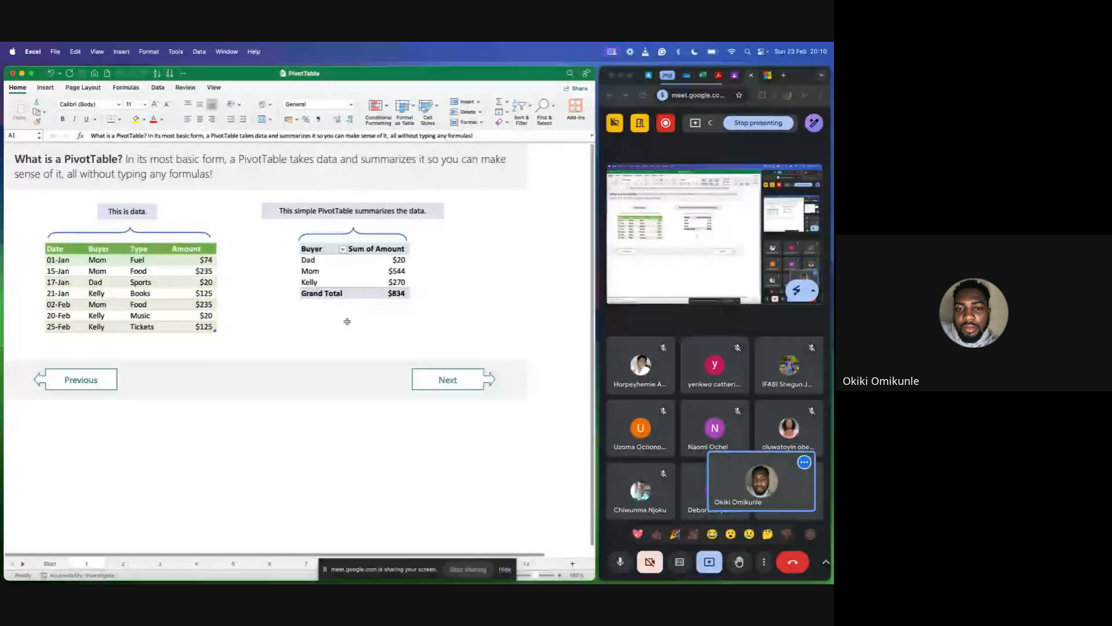
Enlarge the view of the PivotTable example on sheet 2 and highlight the whole simple PivotTable on sheet 1.
left_click(449, 380)
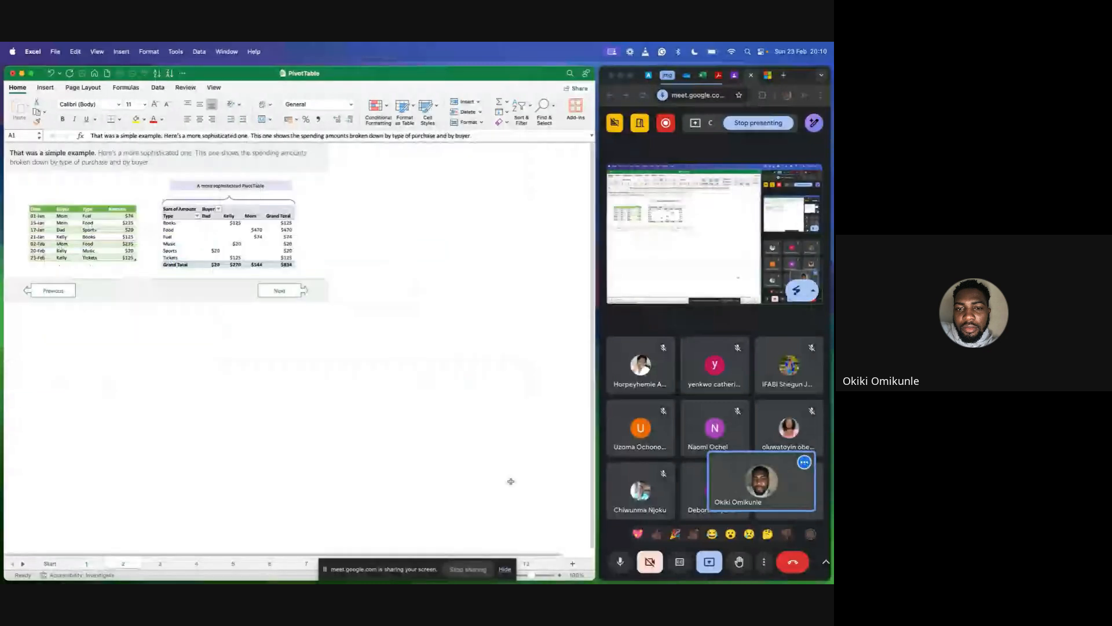
left_click(561, 575)
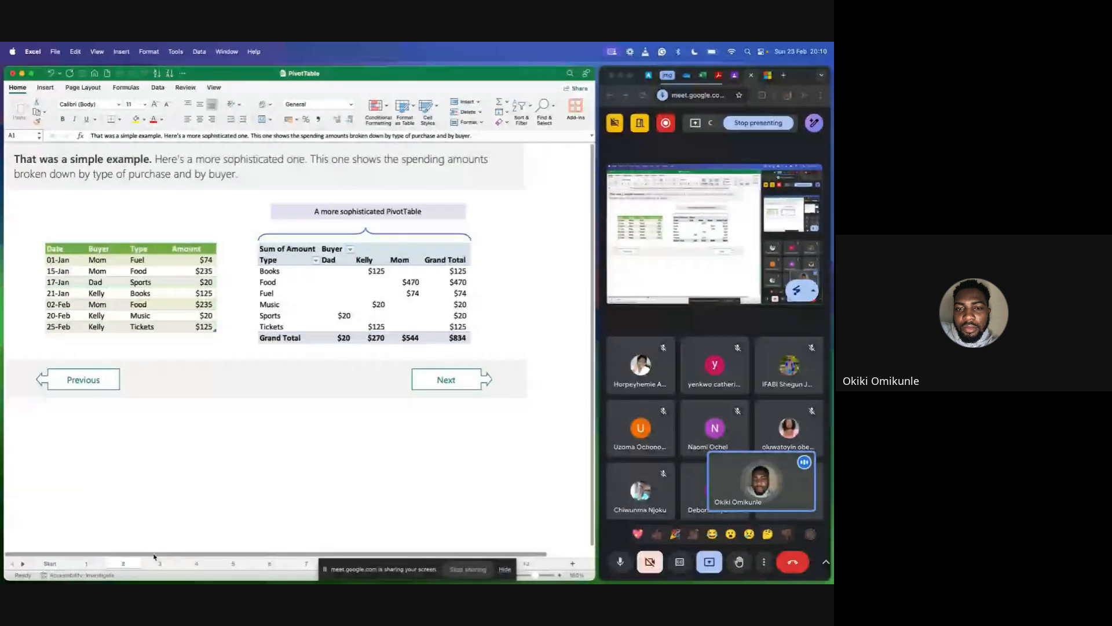
left_click(87, 563)
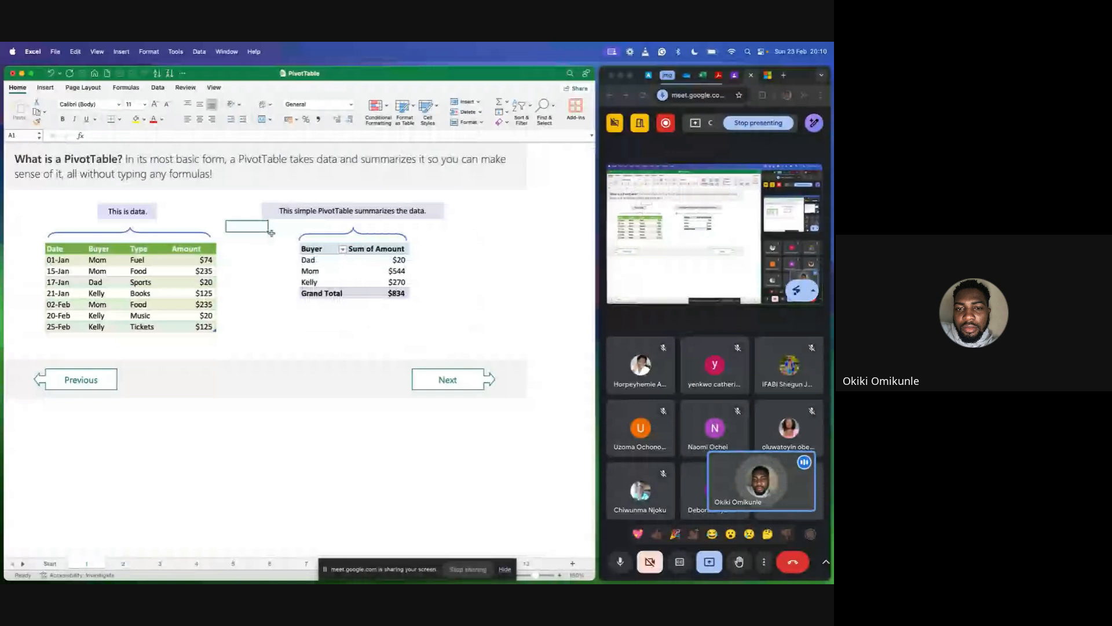
left_click_drag(271, 233, 426, 315)
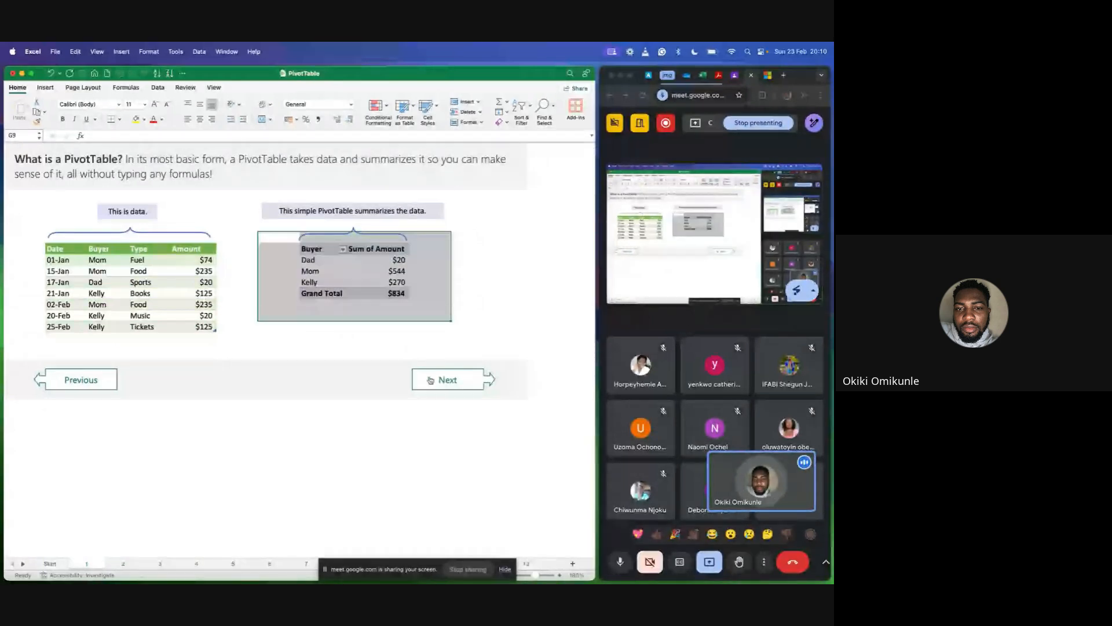
Highlight the more sophisticated PivotTable on sheet 2, then clear the highlight by selecting an empty cell beside it.
left_click(429, 380)
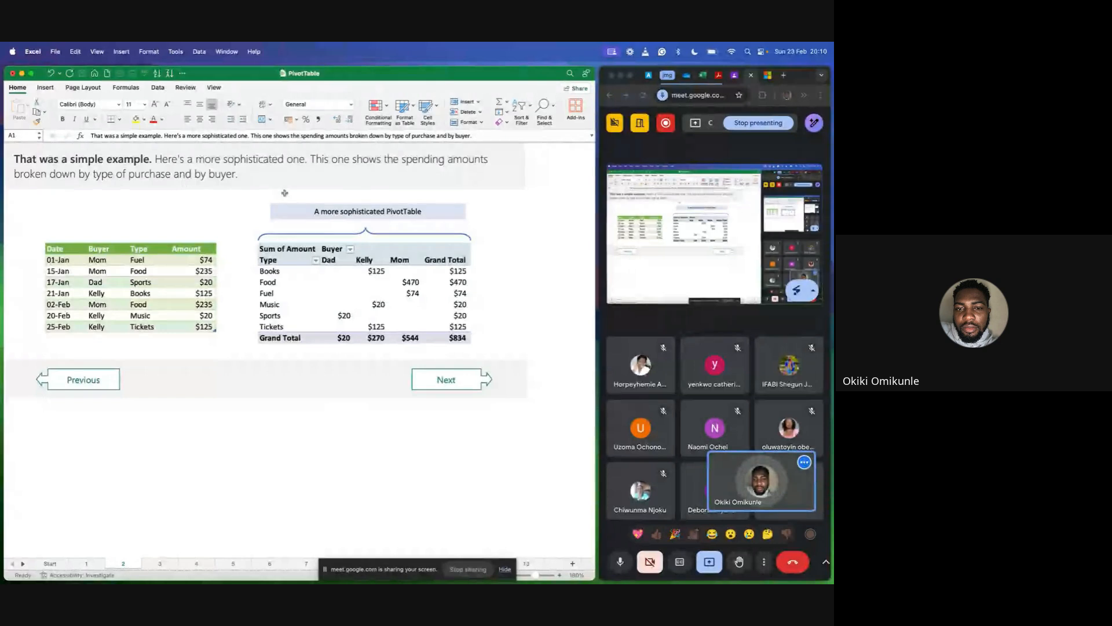
left_click_drag(254, 238, 466, 339)
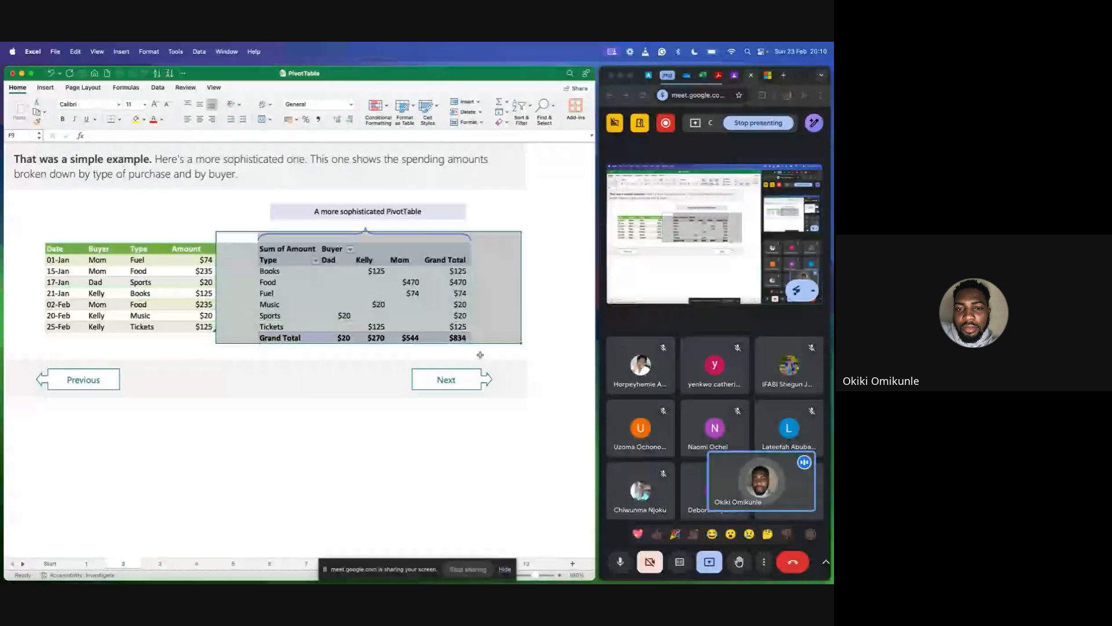
left_click(484, 366)
left_click(490, 341)
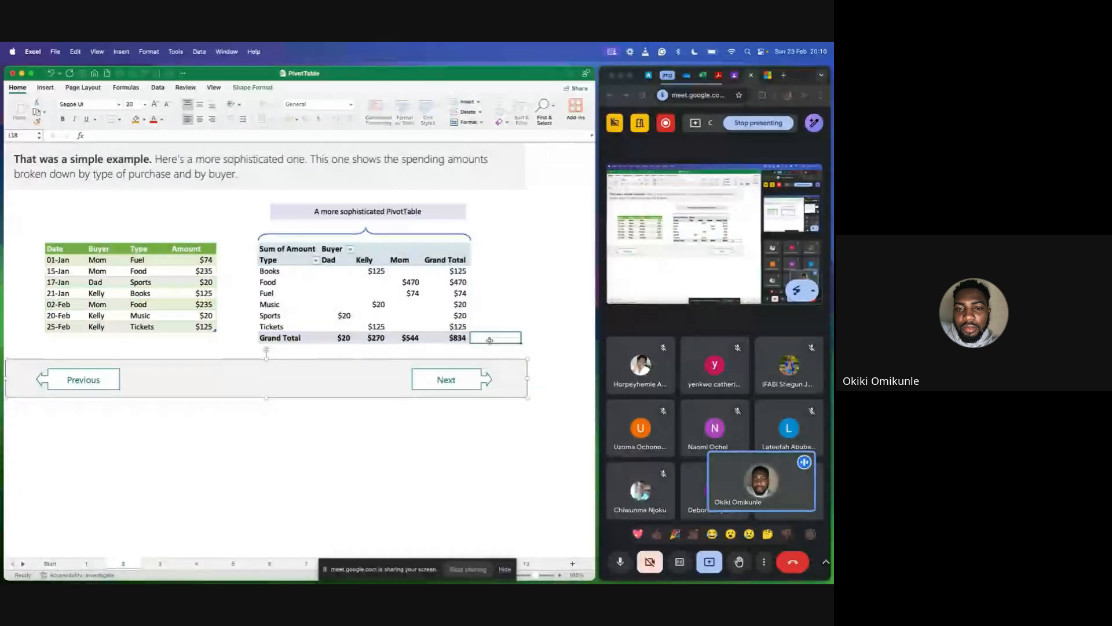
left_click(490, 305)
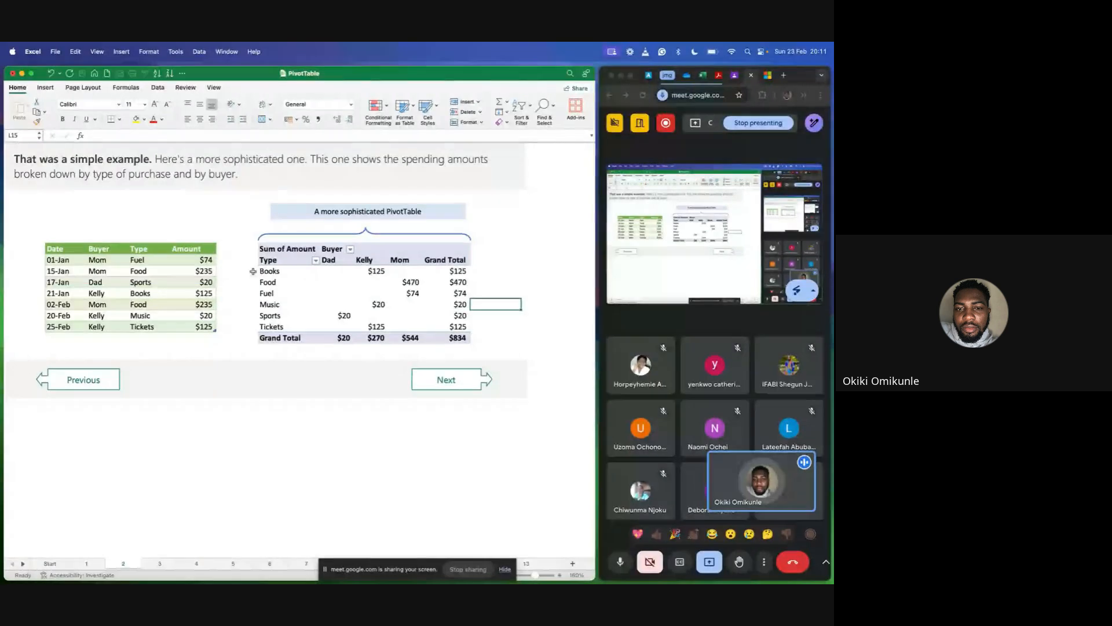
Return to sheet 1 and highlight the three buyers' Sum of Amount values in the simple PivotTable.
left_click(72, 383)
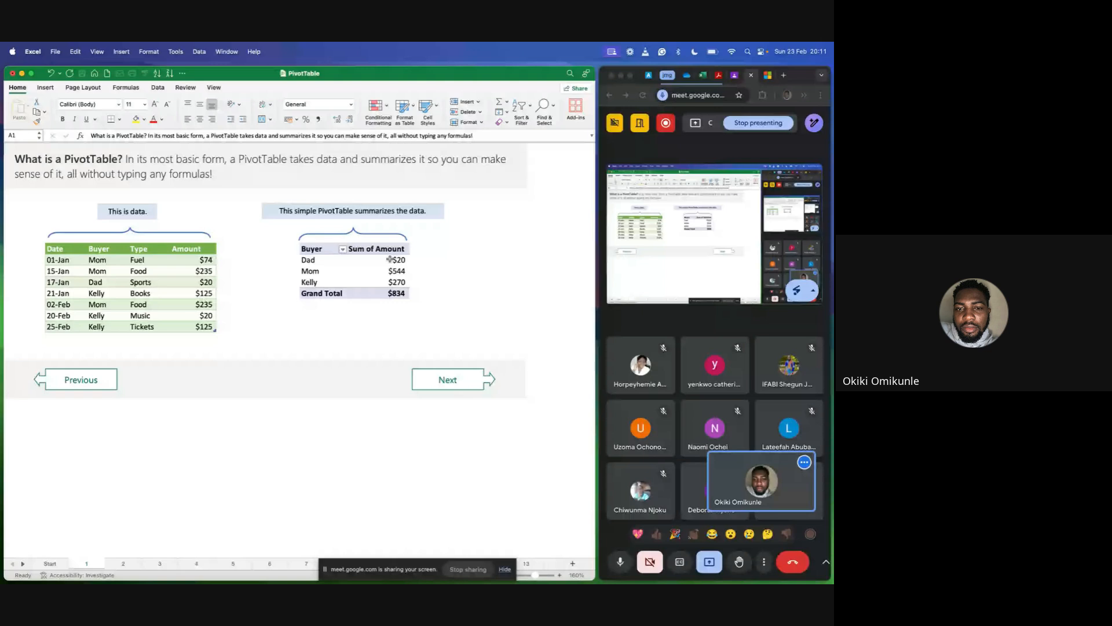
left_click(390, 259)
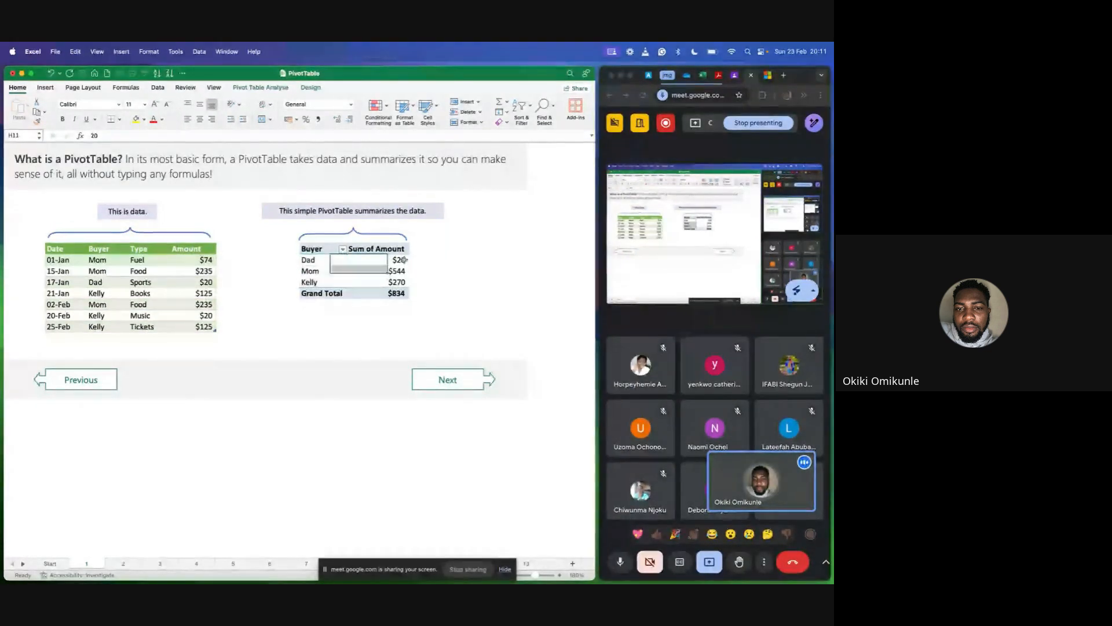
left_click_drag(404, 259, 398, 282)
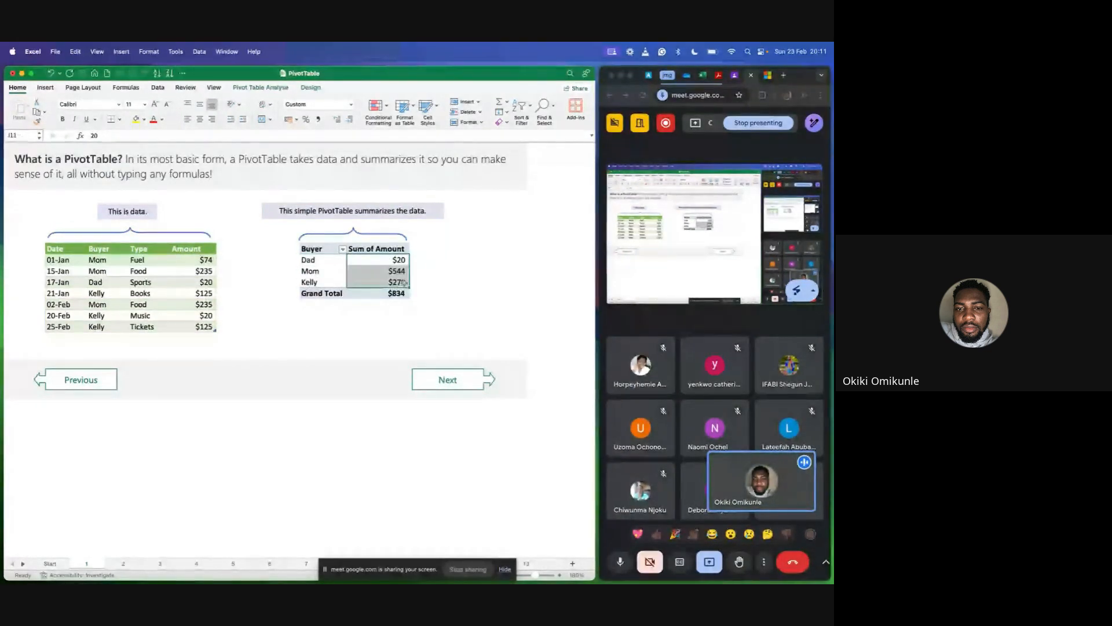
Go to sheet 2 and highlight the purchase type rows from Books to Sports in the more sophisticated PivotTable.
left_click(450, 390)
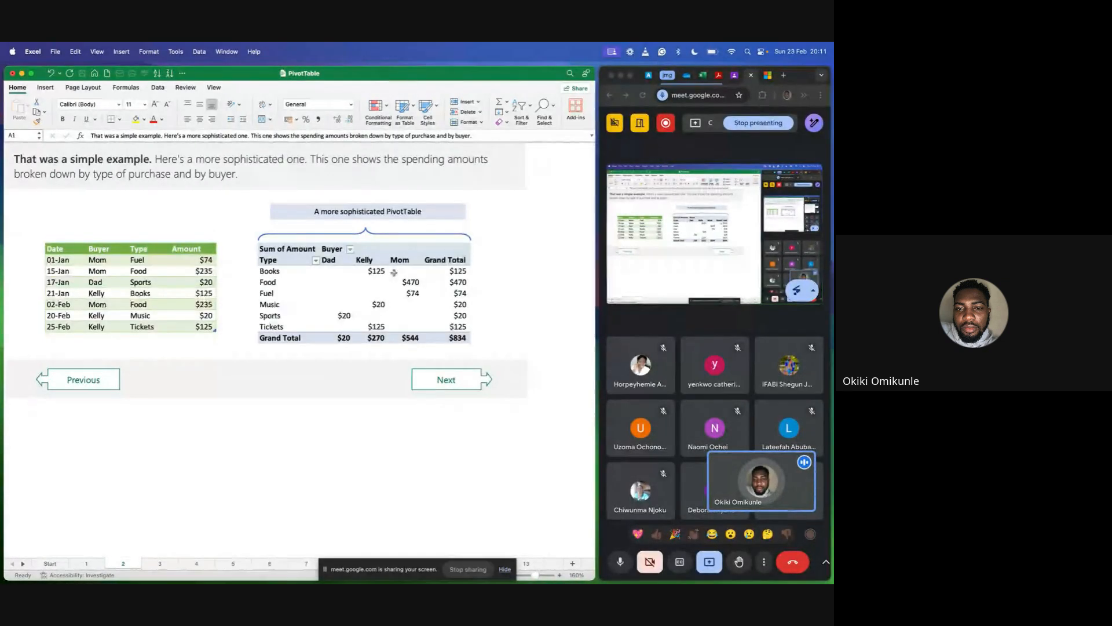
left_click_drag(269, 271, 269, 316)
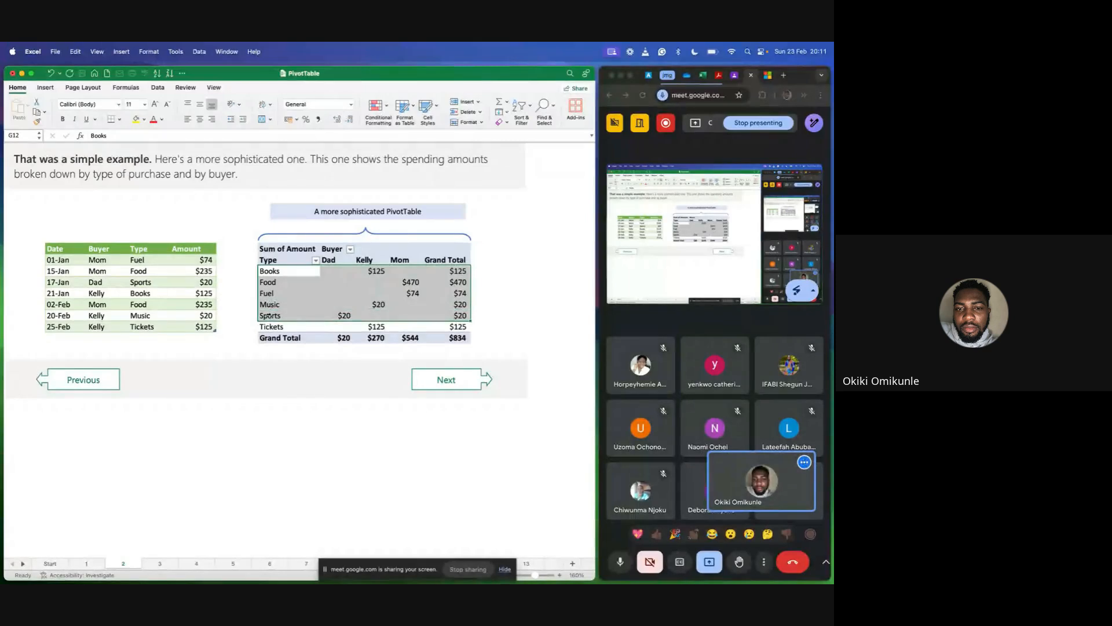
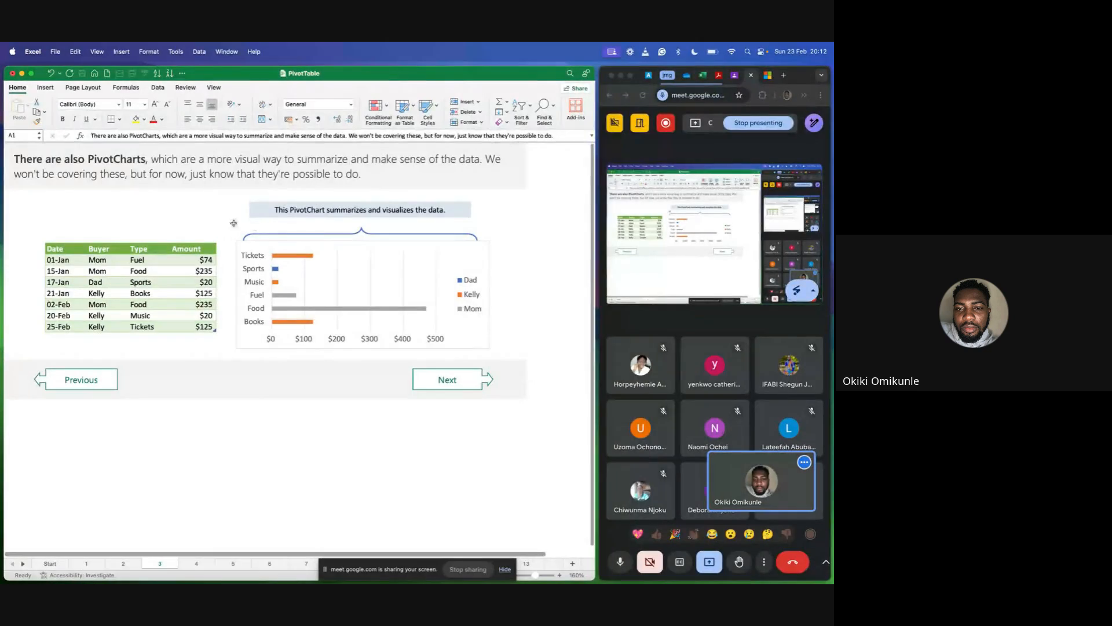
left_click(179, 193)
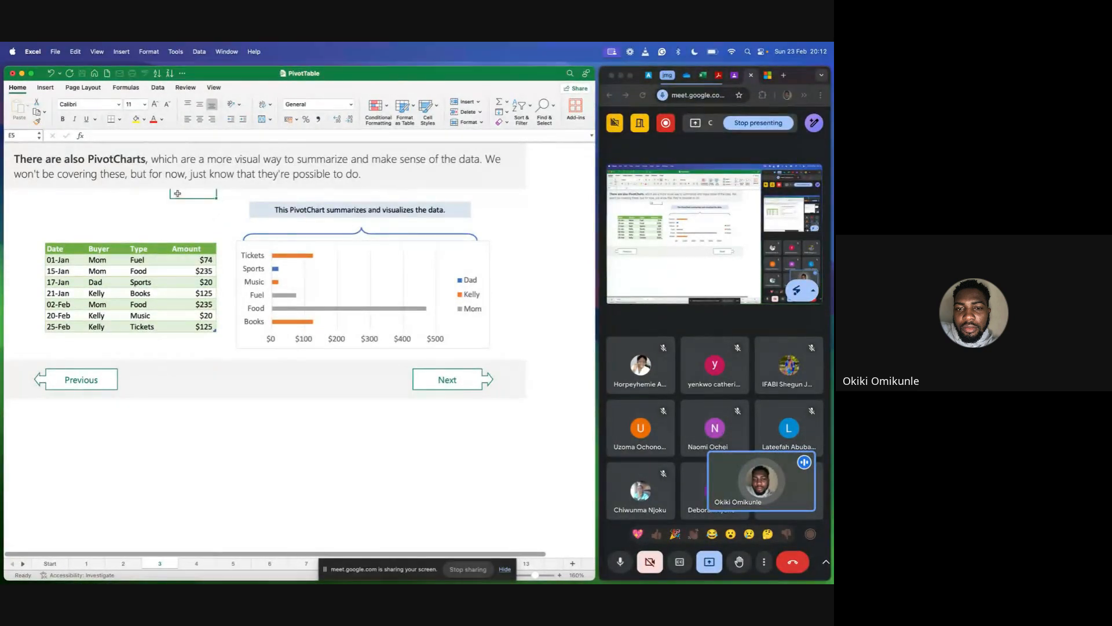
left_click(116, 207)
left_click(42, 218)
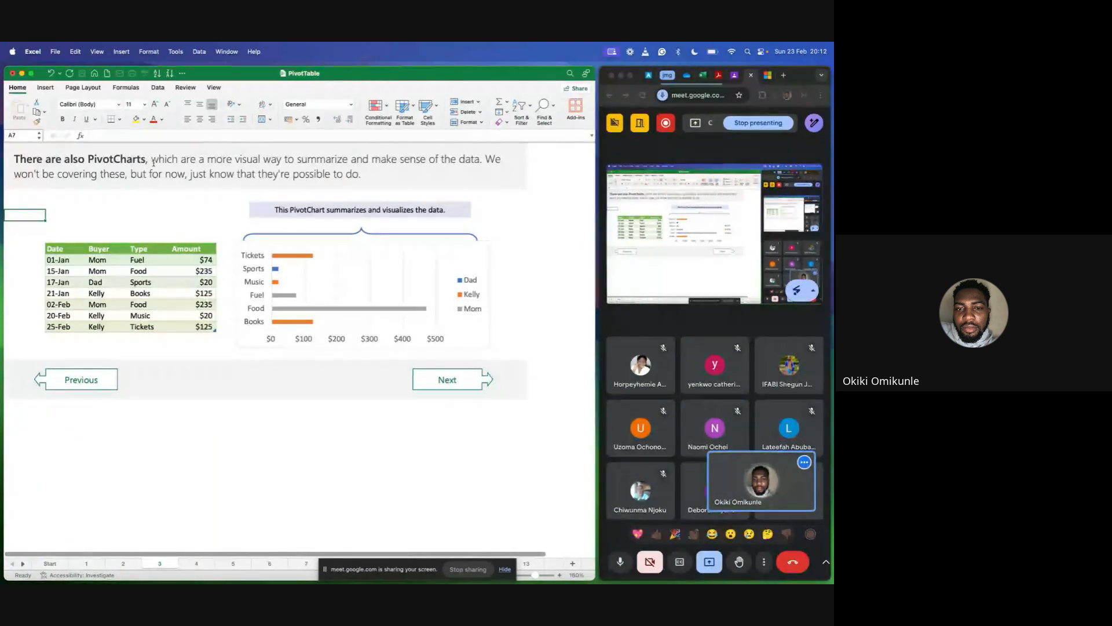
left_click(230, 229)
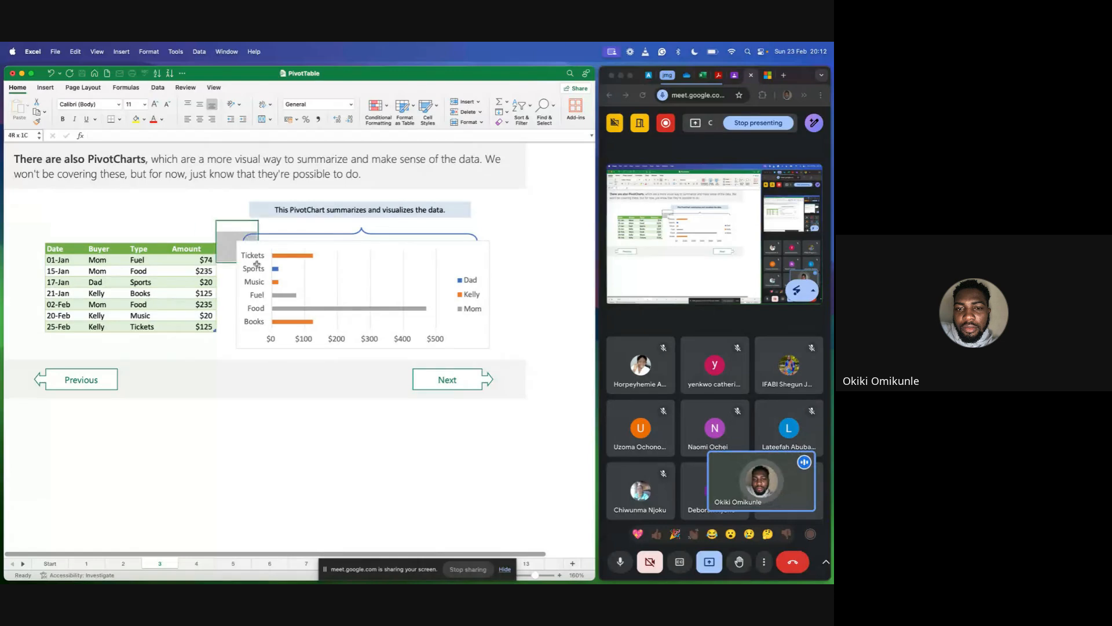
left_click(562, 315)
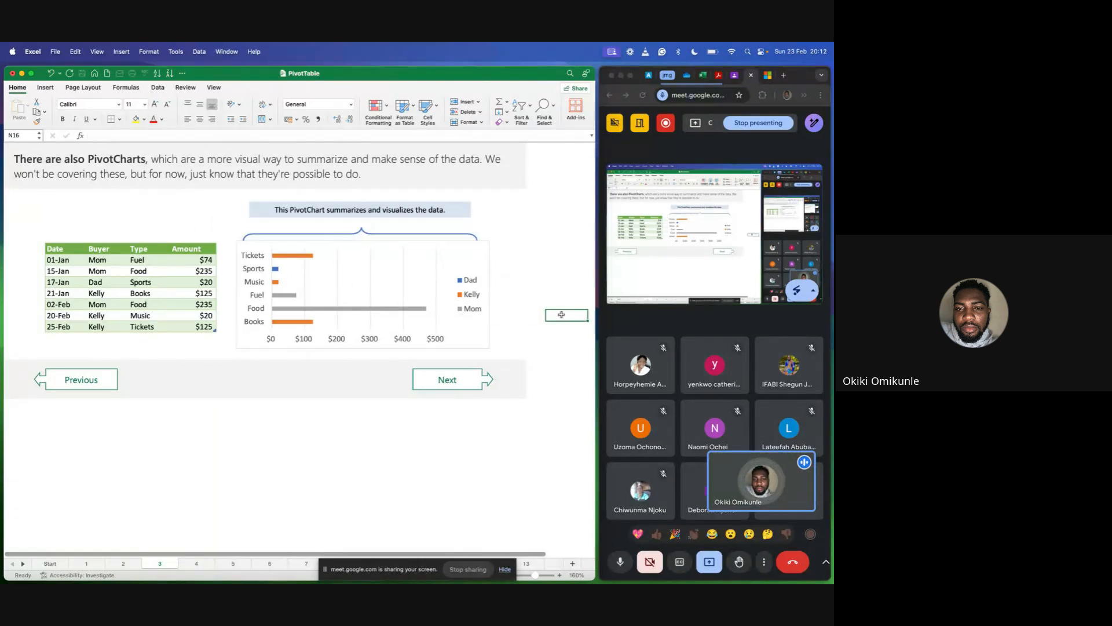
Highlight Mom's bars in the PivotChart on sheet 3, then clear the highlight by selecting an empty cell below the chart.
left_click(386, 287)
left_click(515, 302)
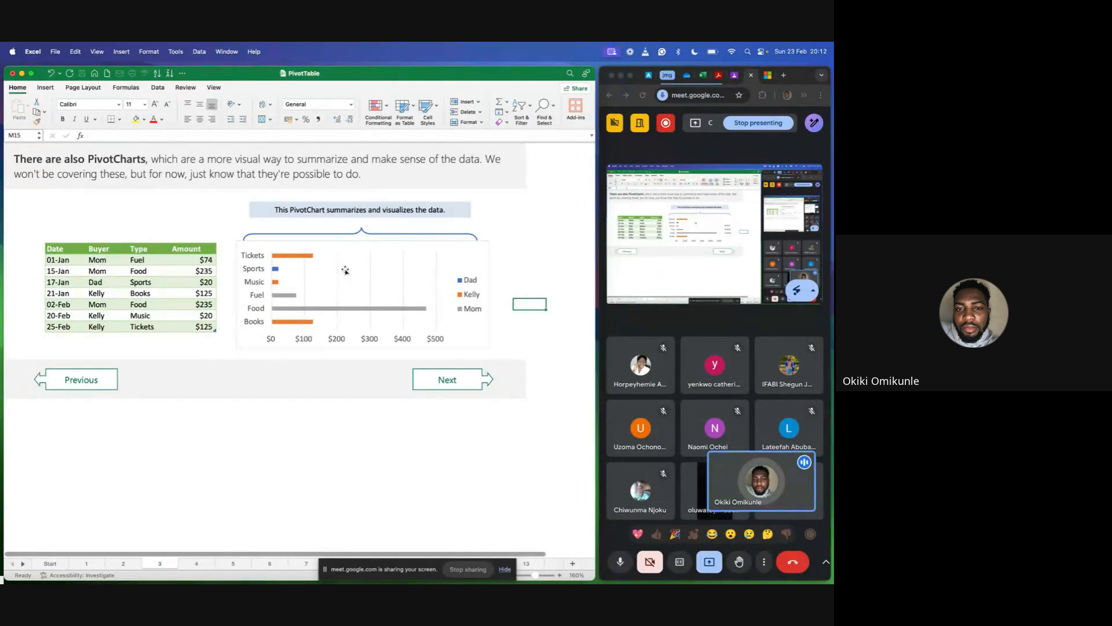
left_click(313, 309)
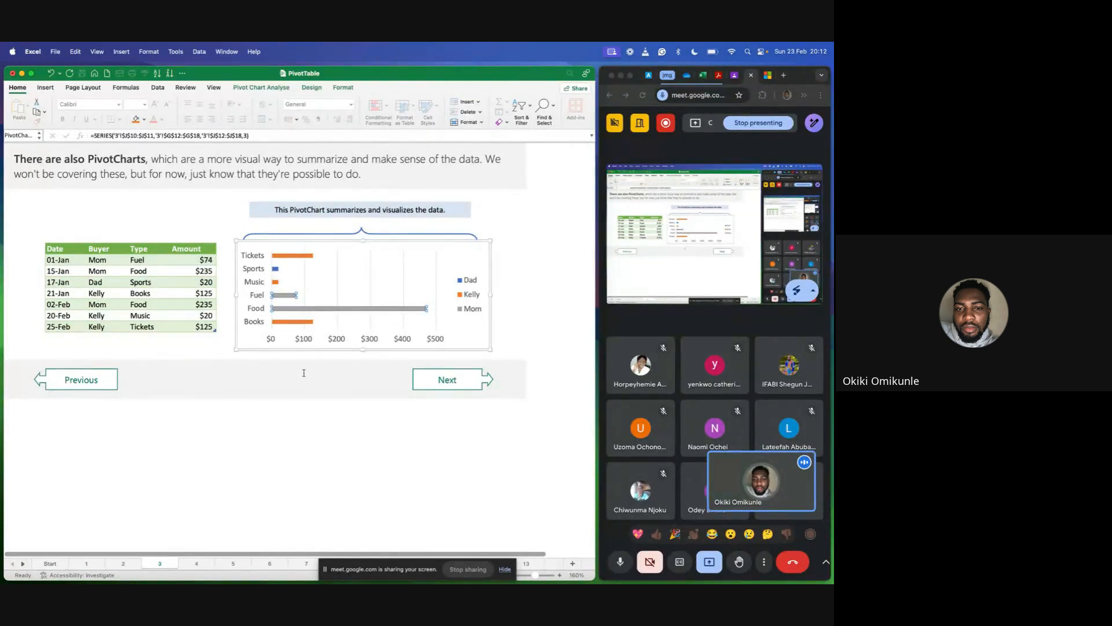
left_click(296, 404)
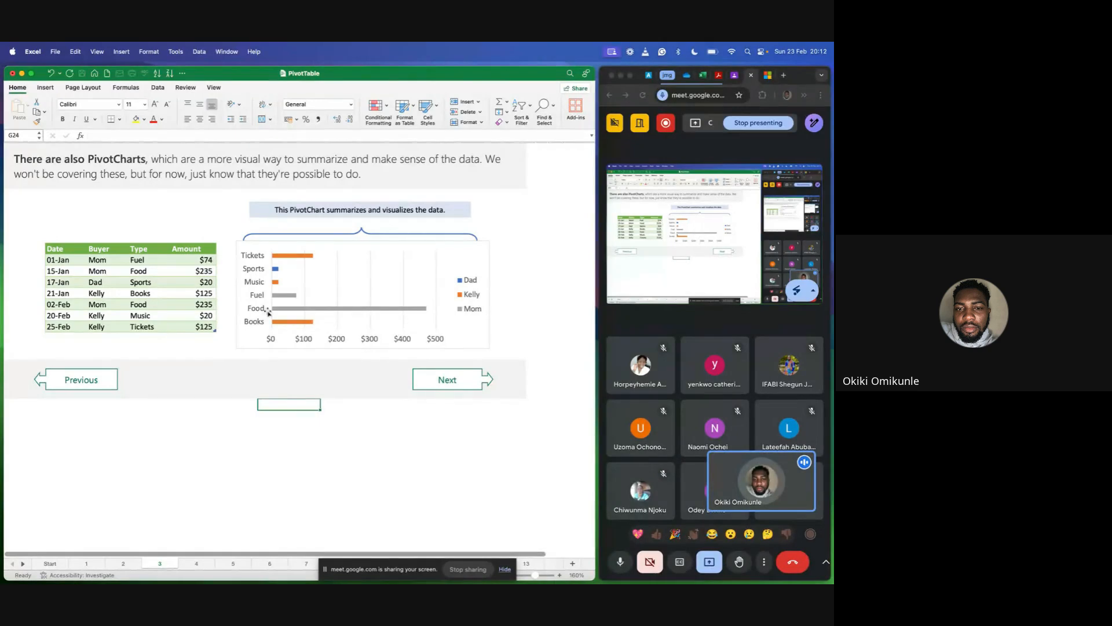
Examine the PivotChart's bars by purchase type, comparing Sports, Music and Mom's Food amount with the source table.
mouse_move(377, 319)
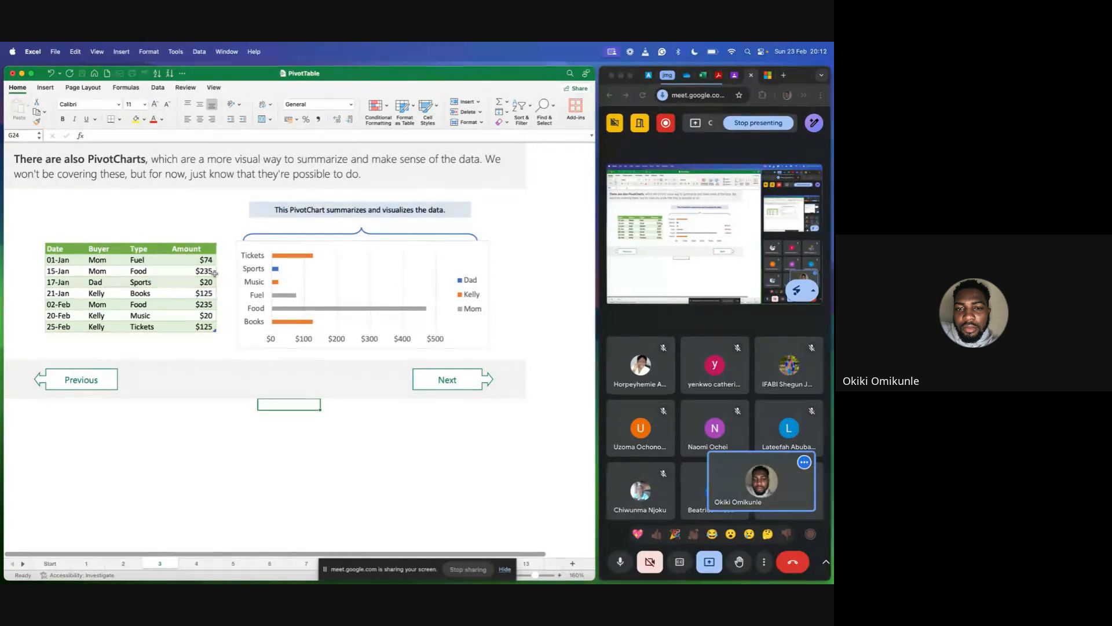
mouse_move(422, 310)
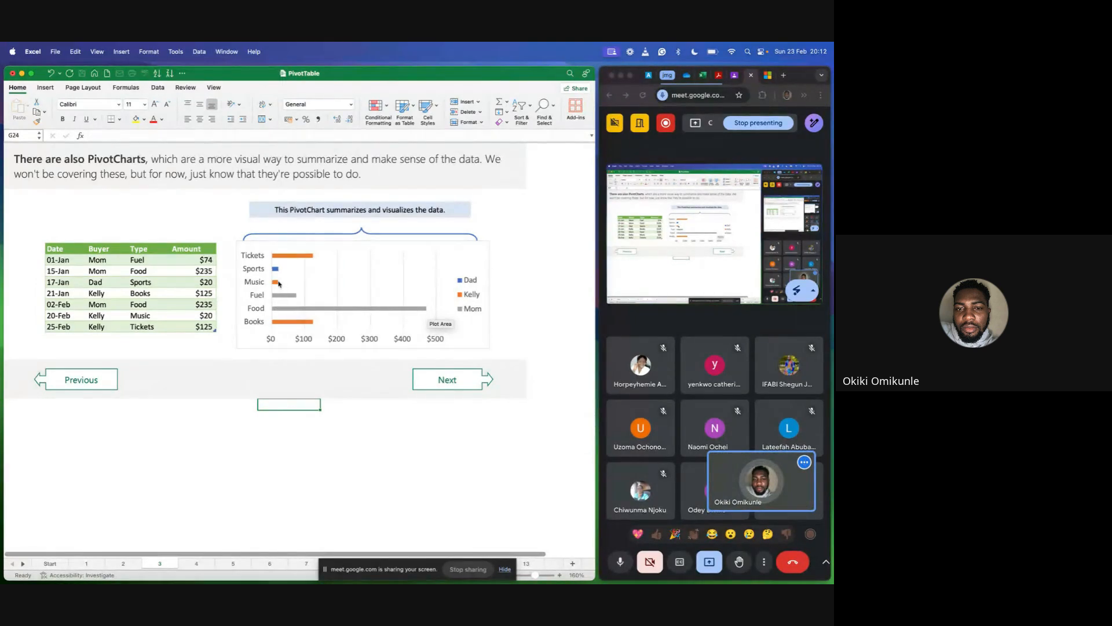
mouse_move(278, 277)
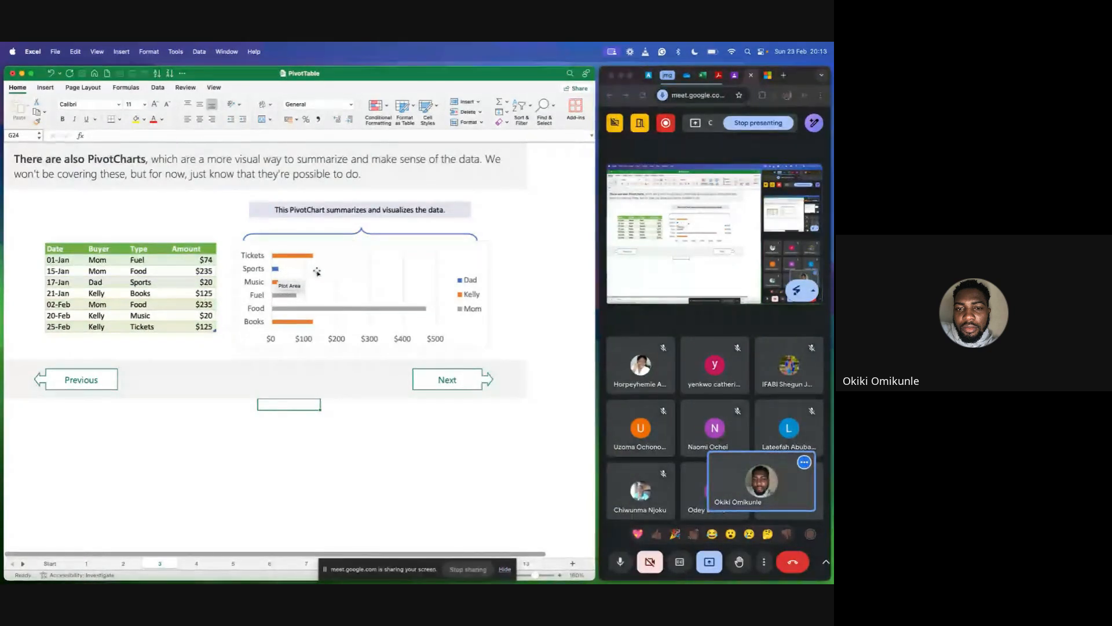
left_click(529, 255)
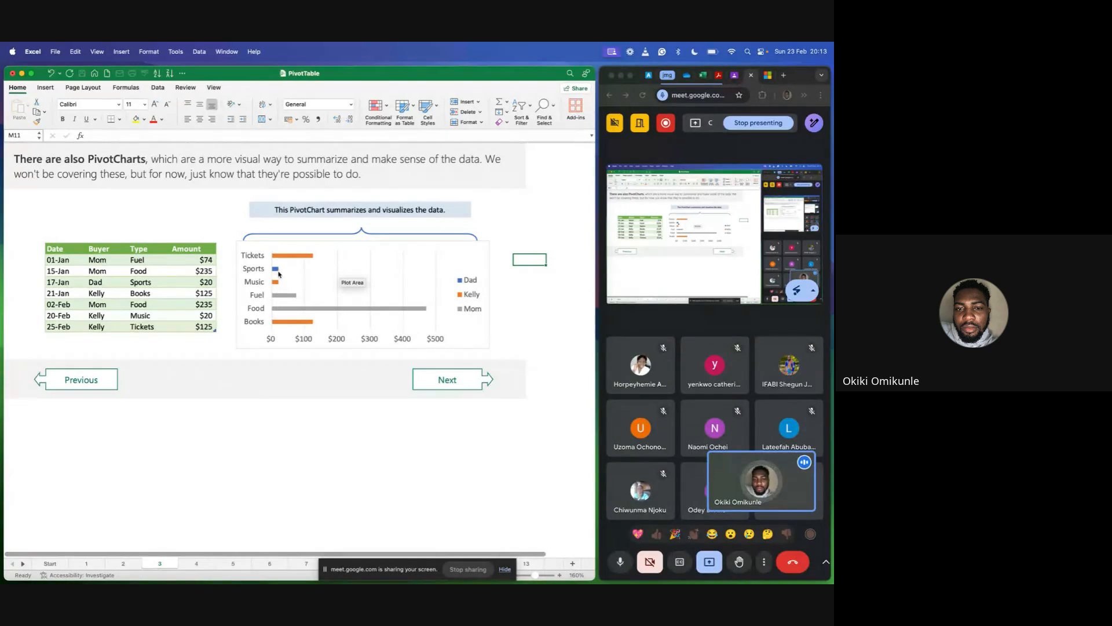
mouse_move(277, 277)
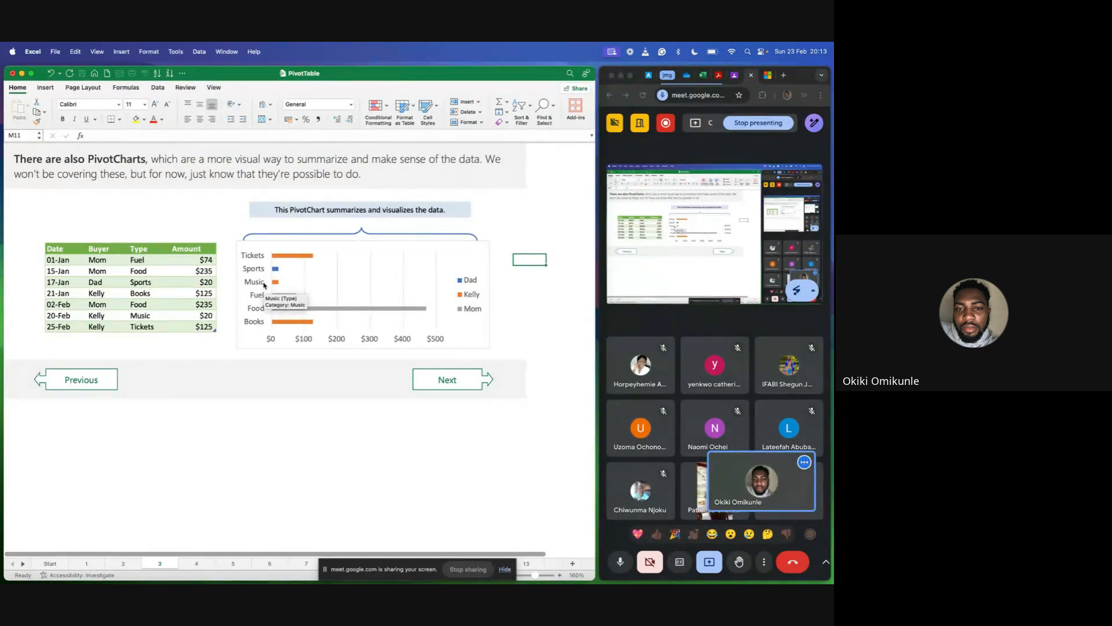
mouse_move(328, 311)
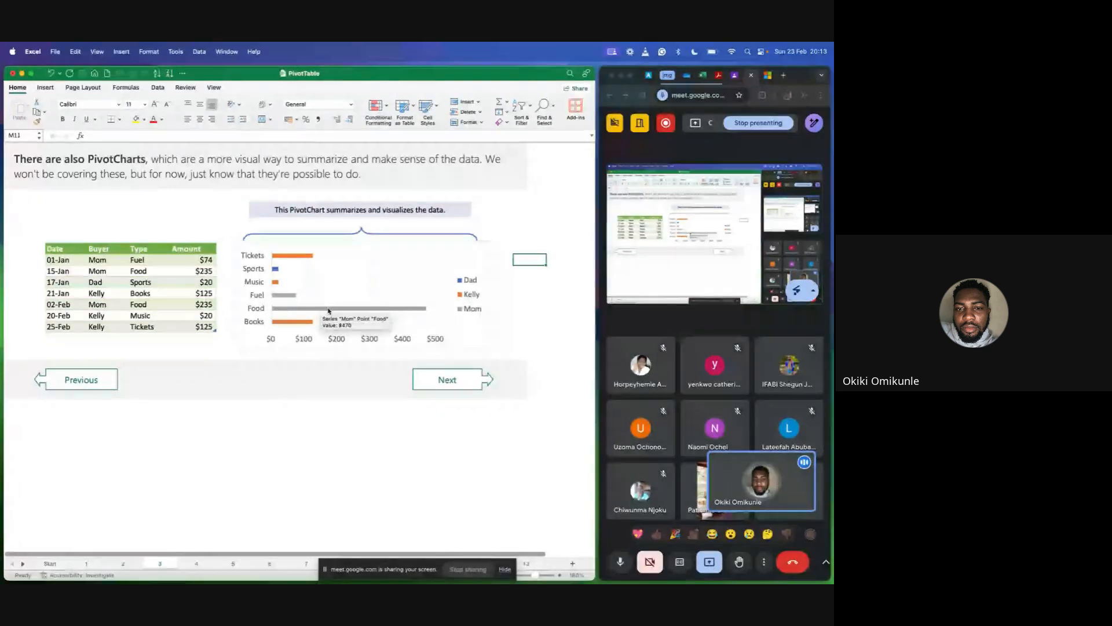
Go to sheet 4 and move through the table's column headers from Date to Amount and back to Date.
left_click(447, 380)
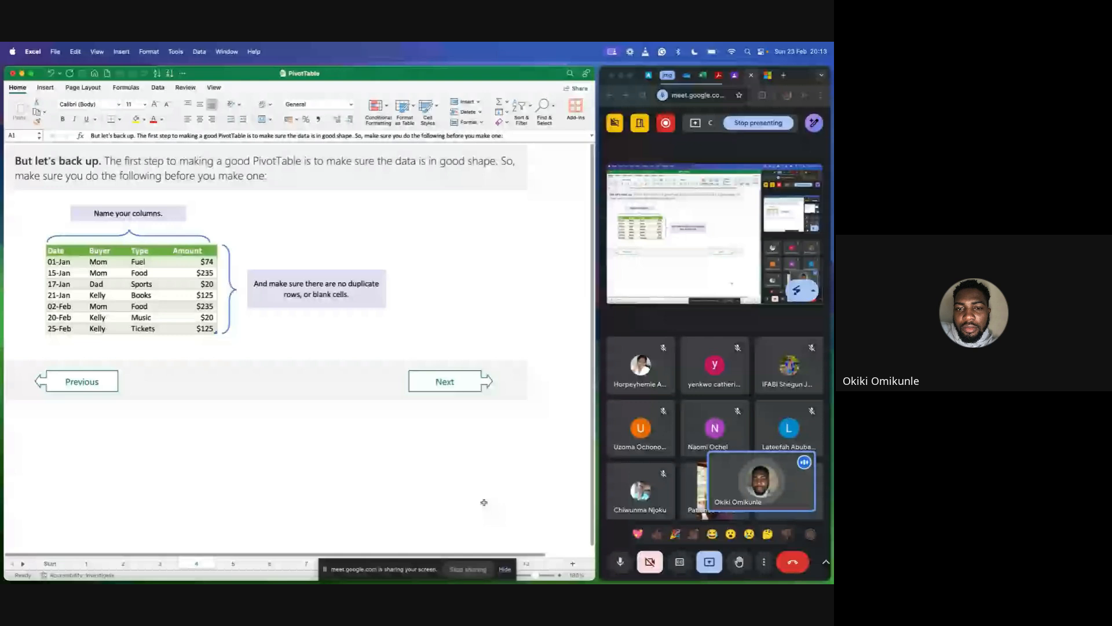
scroll(237, 203, "down", 1)
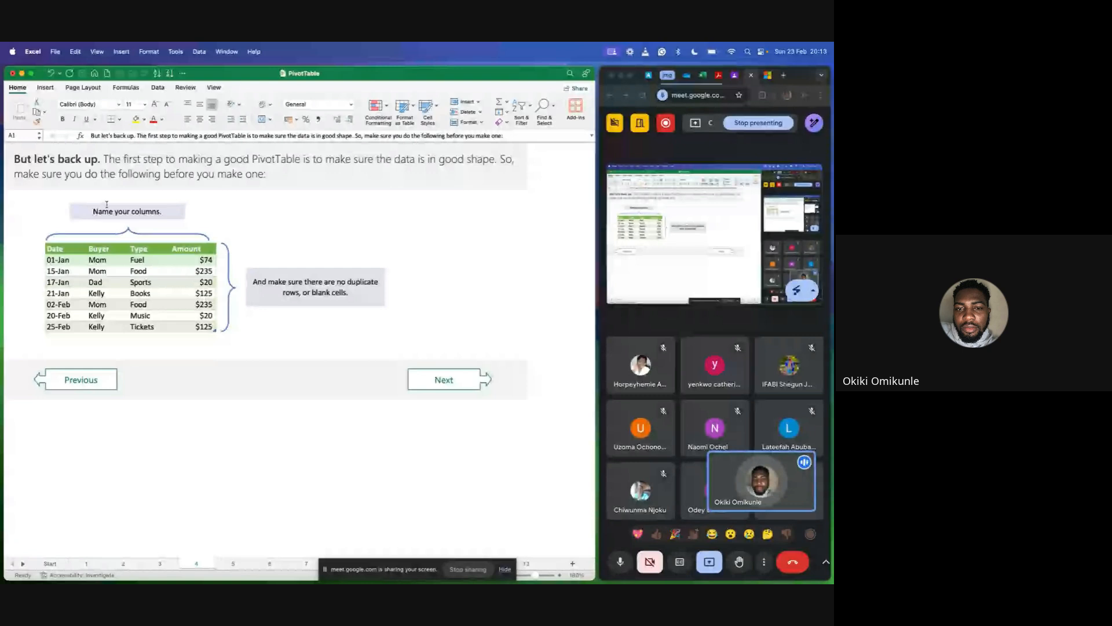
left_click(59, 248)
key("Right")
key("Right")
key("Right")
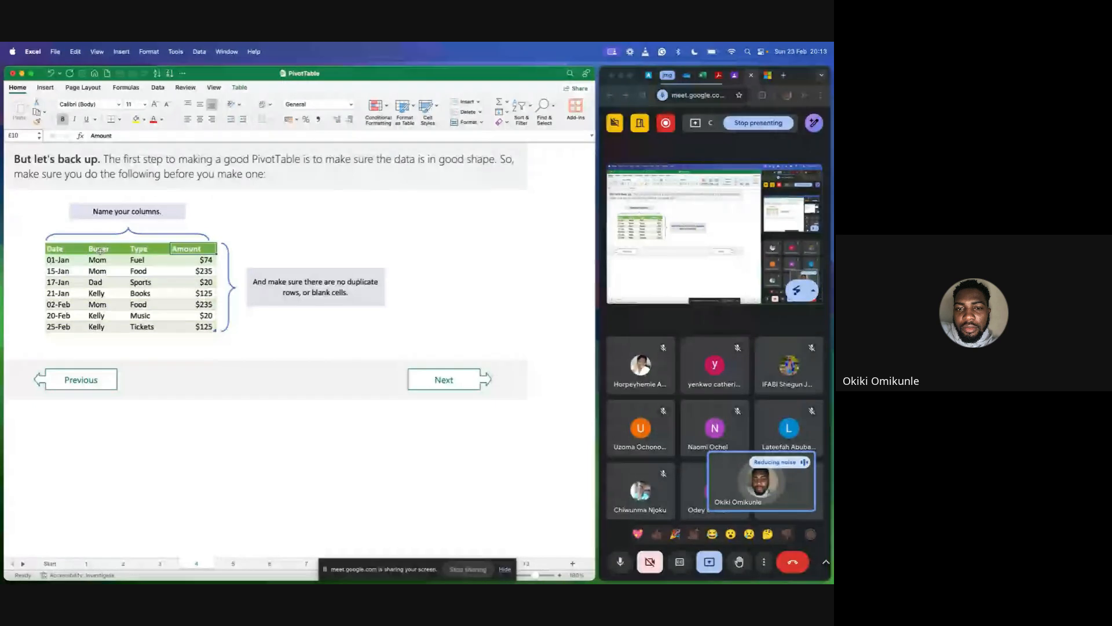
key("Left")
key("Left")
key("Left")
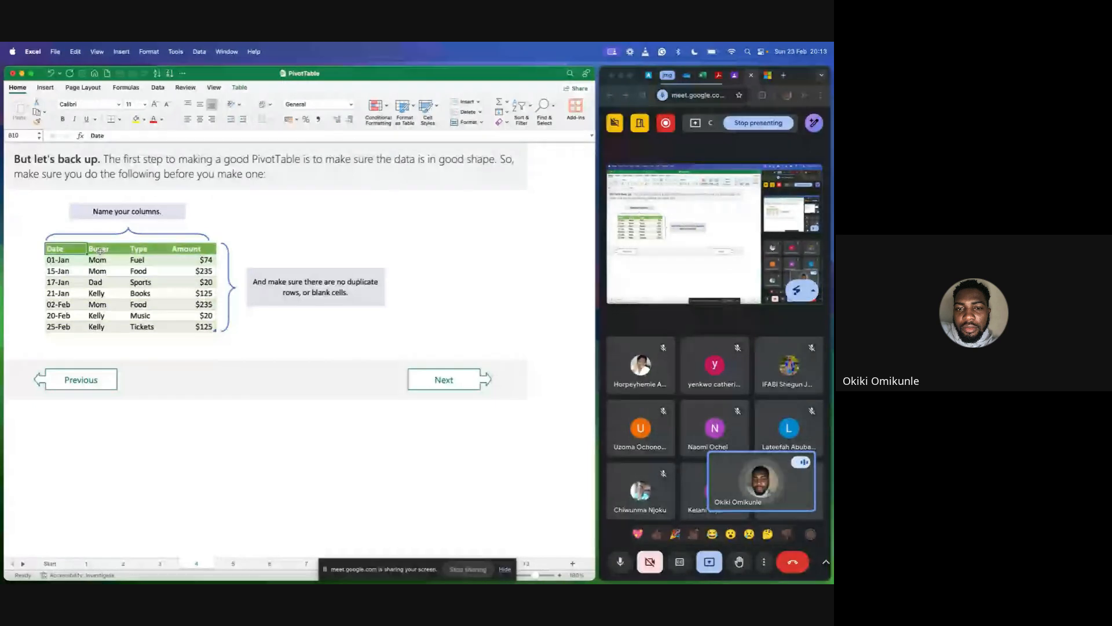
Point out the header row up to Amount, then move down the Date column to 02-Feb and back to its header.
key("Right")
key("Right")
key("Right")
key("Up")
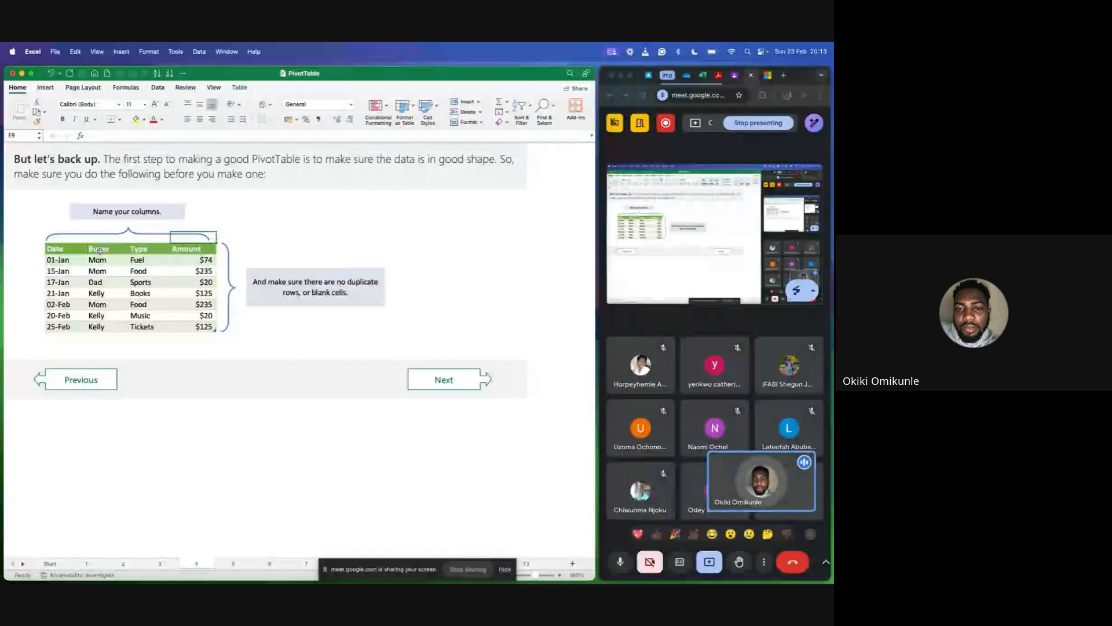
key("Left")
key("Left")
key("Left")
key("Down")
key("Down")
key("Down")
key("Down")
key("Down")
key("Down")
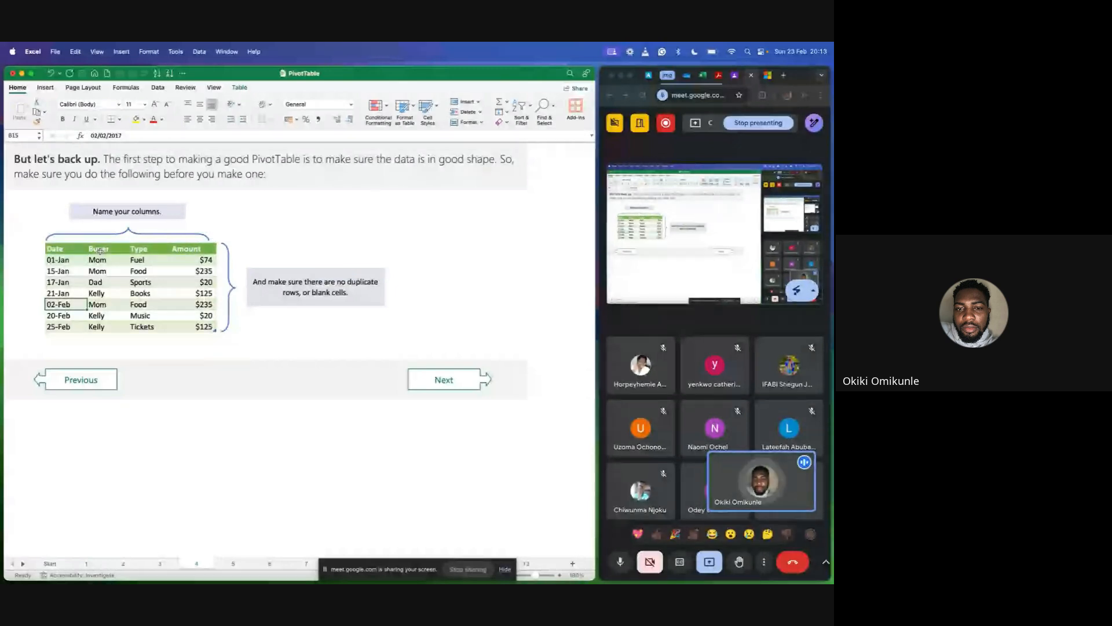
key("Up")
key("Up")
key("Up")
key("Up")
key("Up")
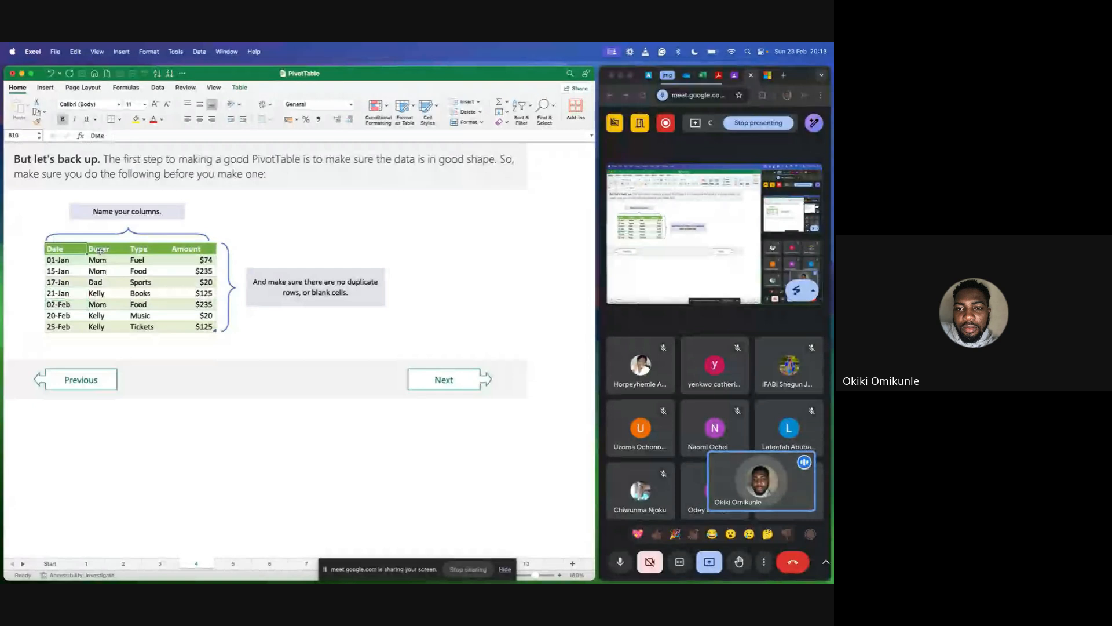
Run through the four column headers again and highlight the "Name your columns." callout, then clear it by selecting empty cell F7.
key("Right")
key("Right")
key("Right")
key("Right")
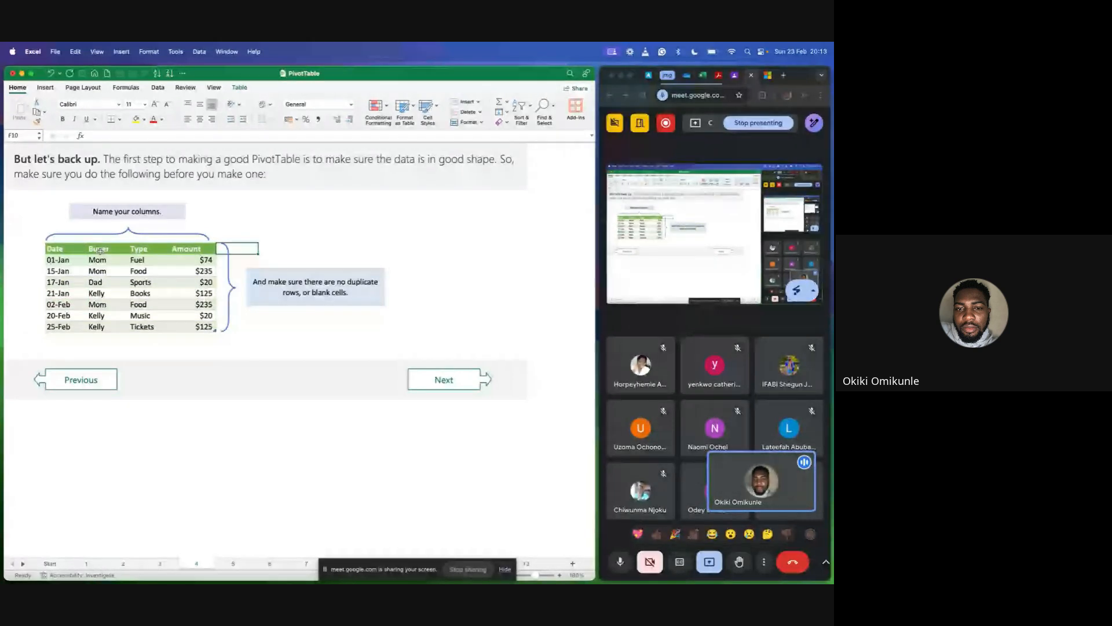
key("Left")
key("Left")
key("Left")
key("Left")
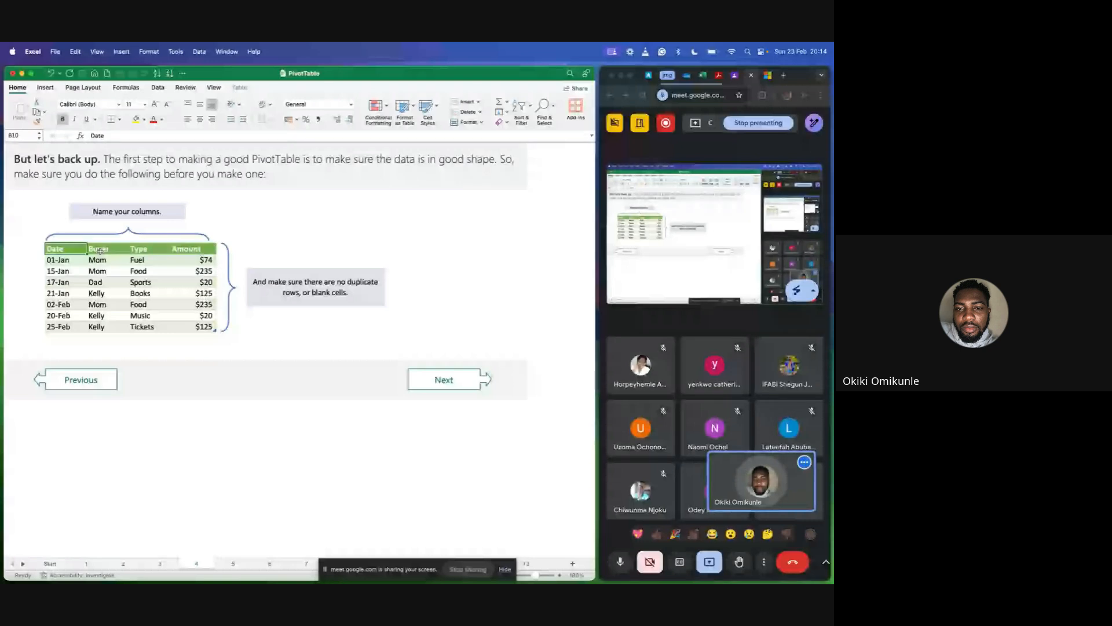
key("Right")
key("Right")
key("Right")
key("Left")
key("Left")
key("Left")
key("Left")
key("Right")
key("Right")
key("Right")
key("Right")
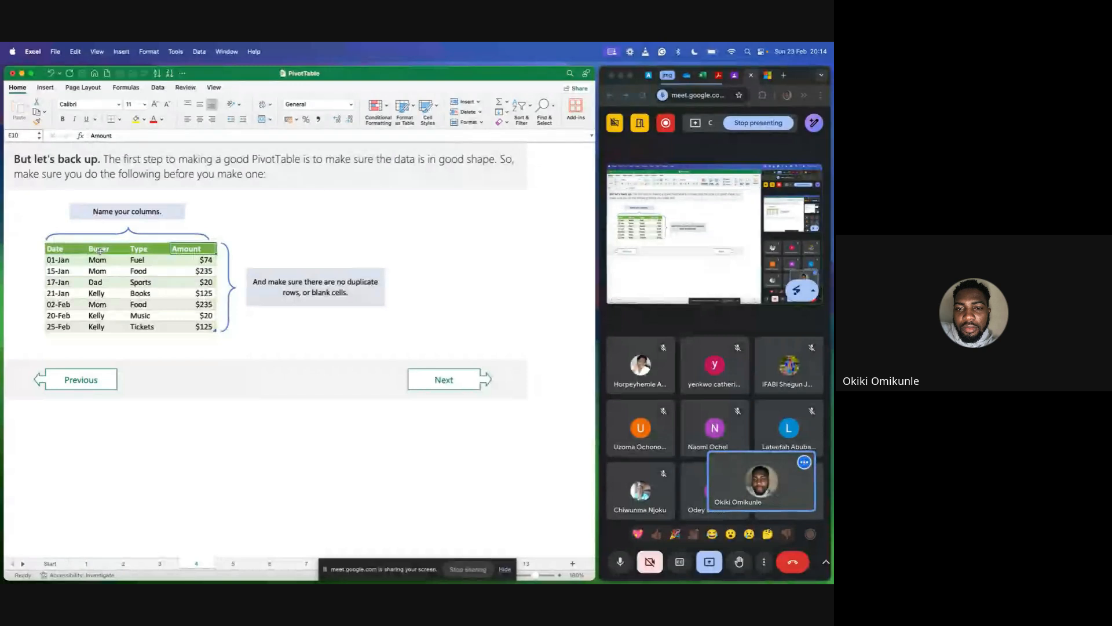
key("Left")
key("Left")
key("Left")
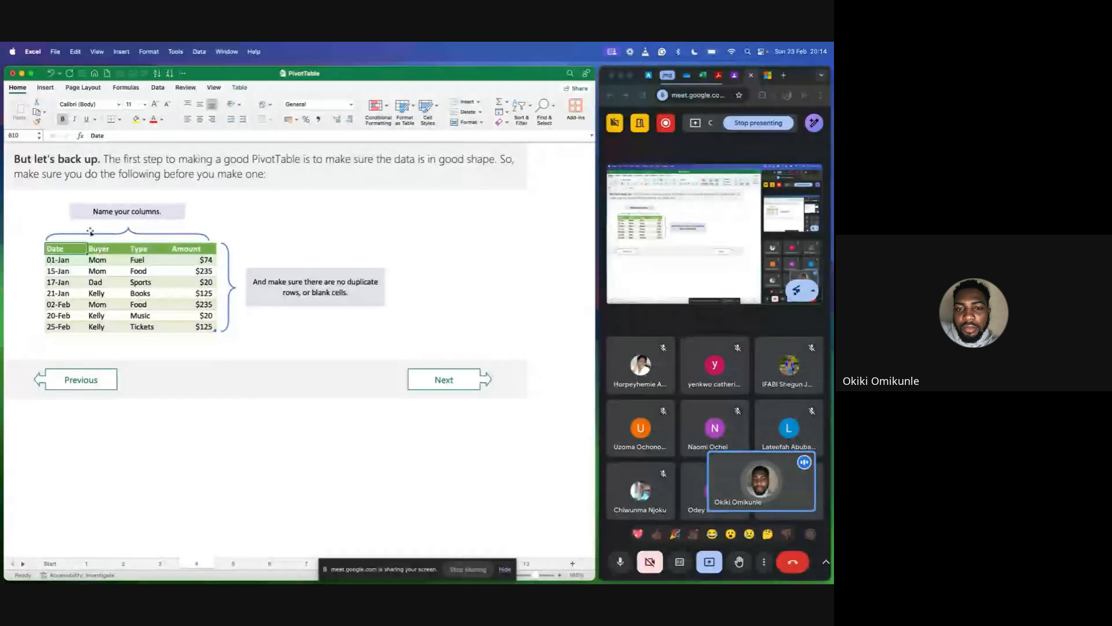
left_click_drag(95, 212, 145, 212)
left_click(237, 215)
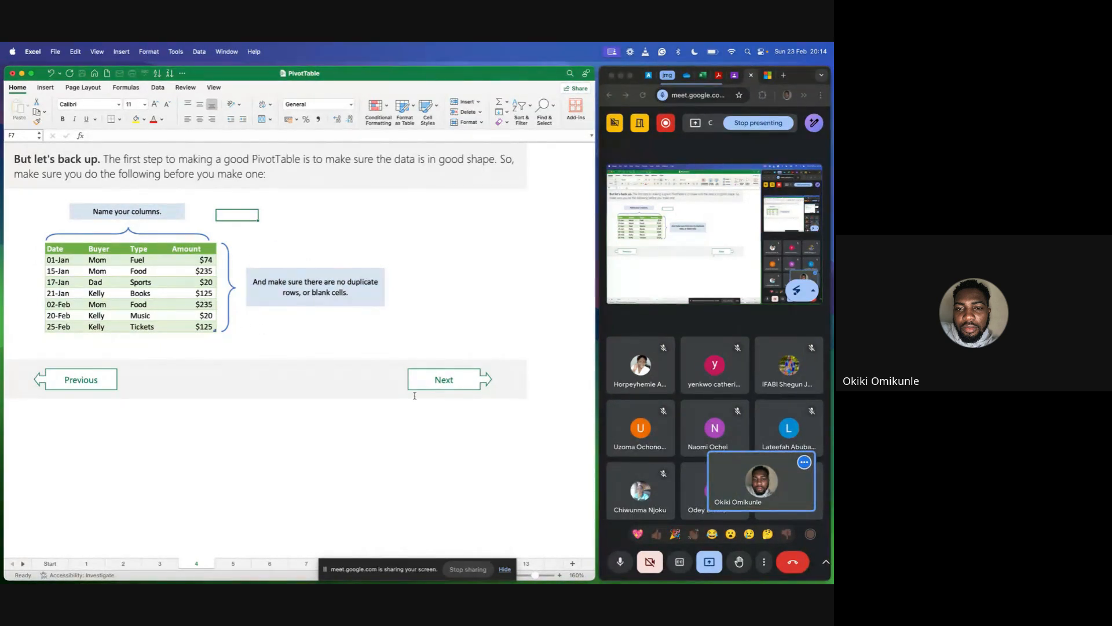
Go to sheet 5, which explains columns as fields, and enlarge its view to 160%.
left_click(449, 391)
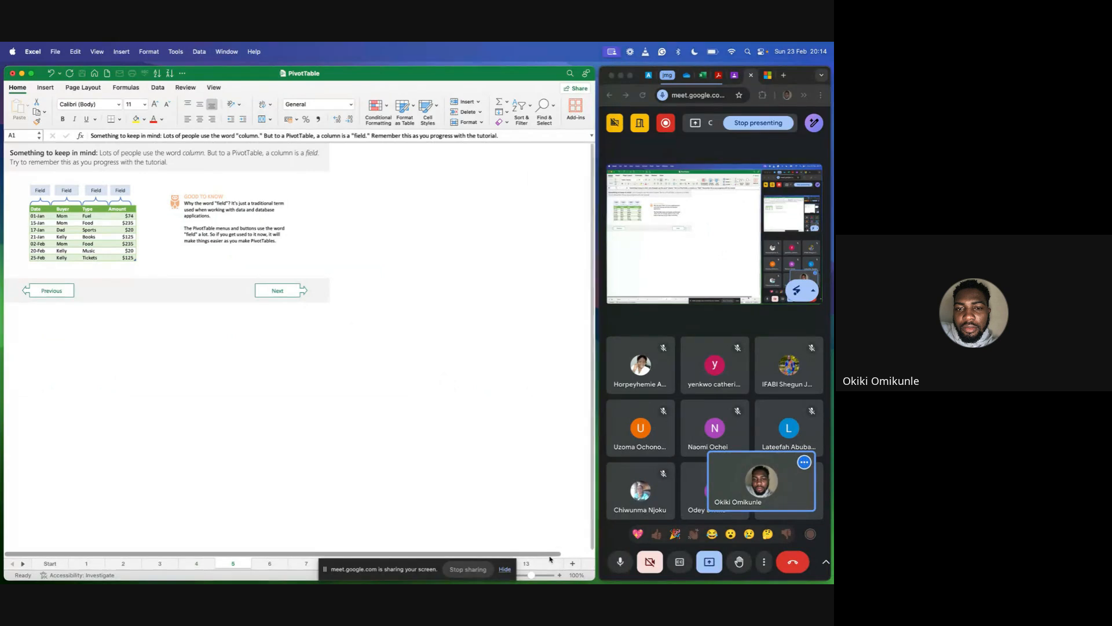
double_click(562, 578)
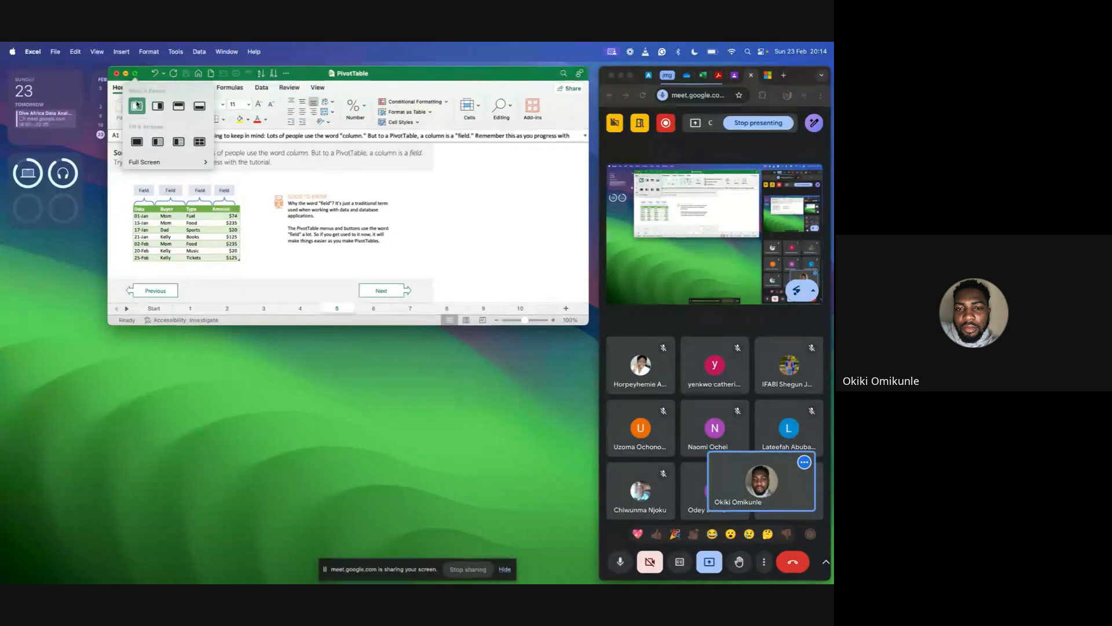
left_click(137, 107)
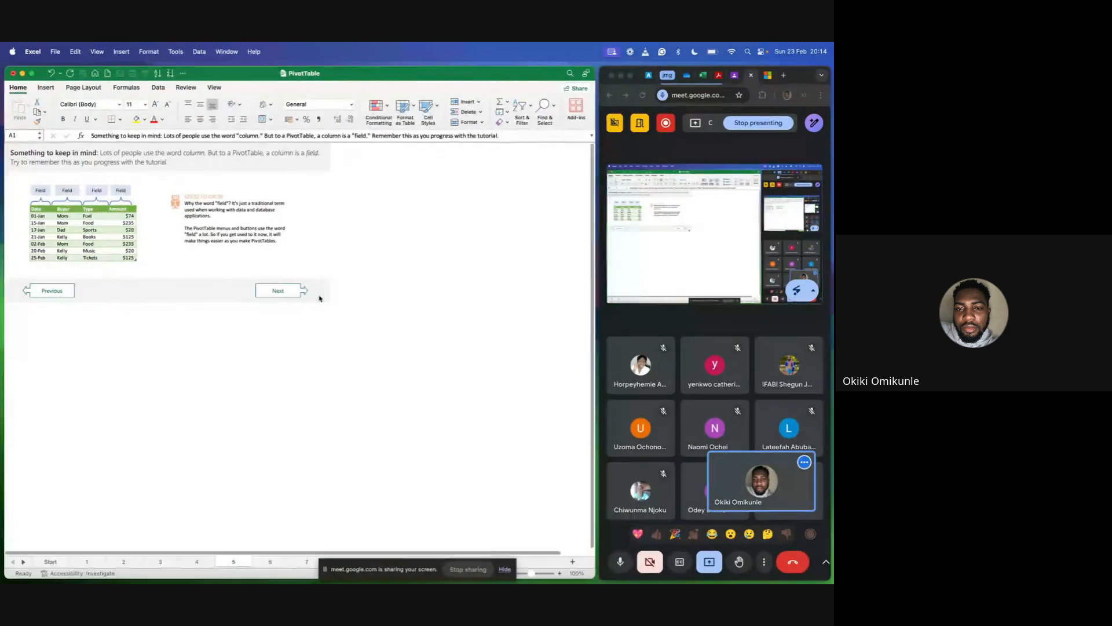
left_click(560, 575)
left_click(560, 576)
left_click(560, 575)
left_click(560, 575)
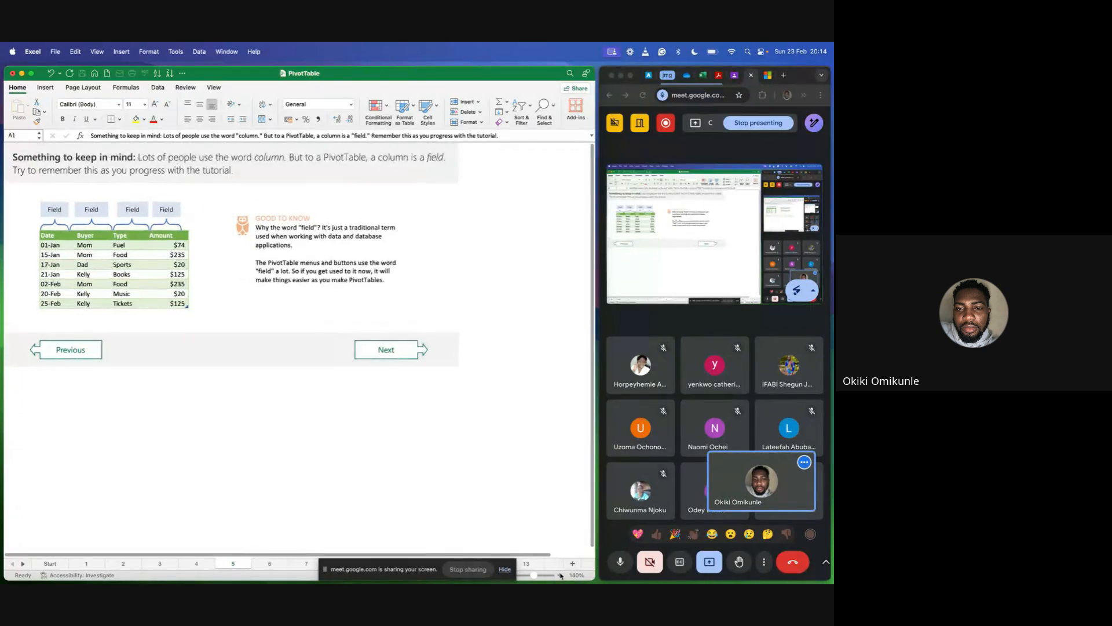
left_click(560, 576)
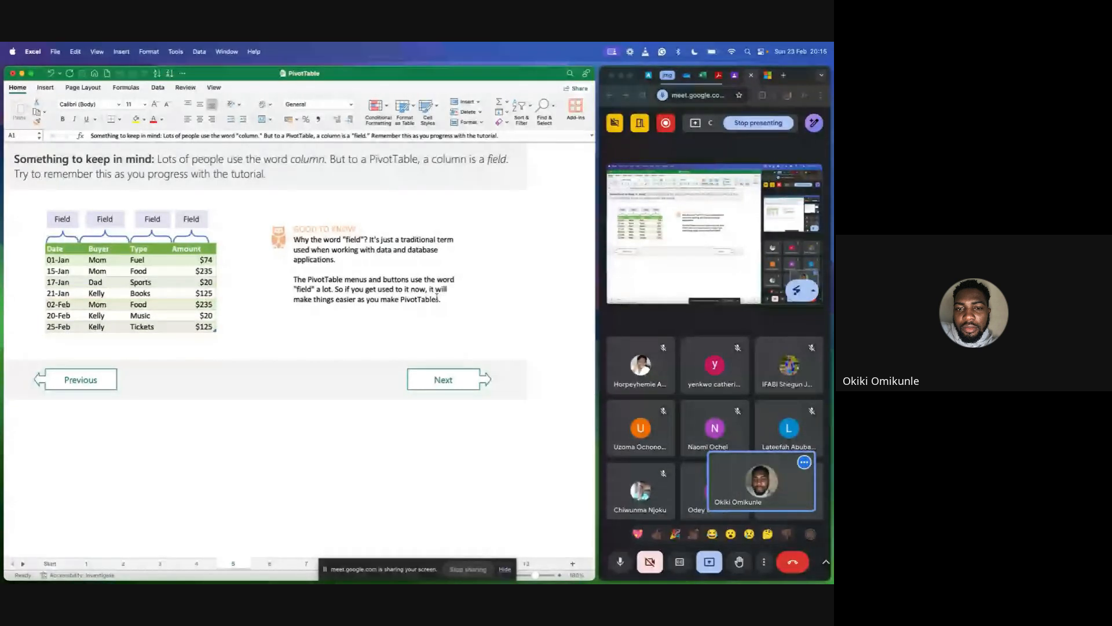
Go to sheet 6 about summing the Amount field, enlarge its view to 170%, and hide the screen-sharing notice.
left_click(458, 382)
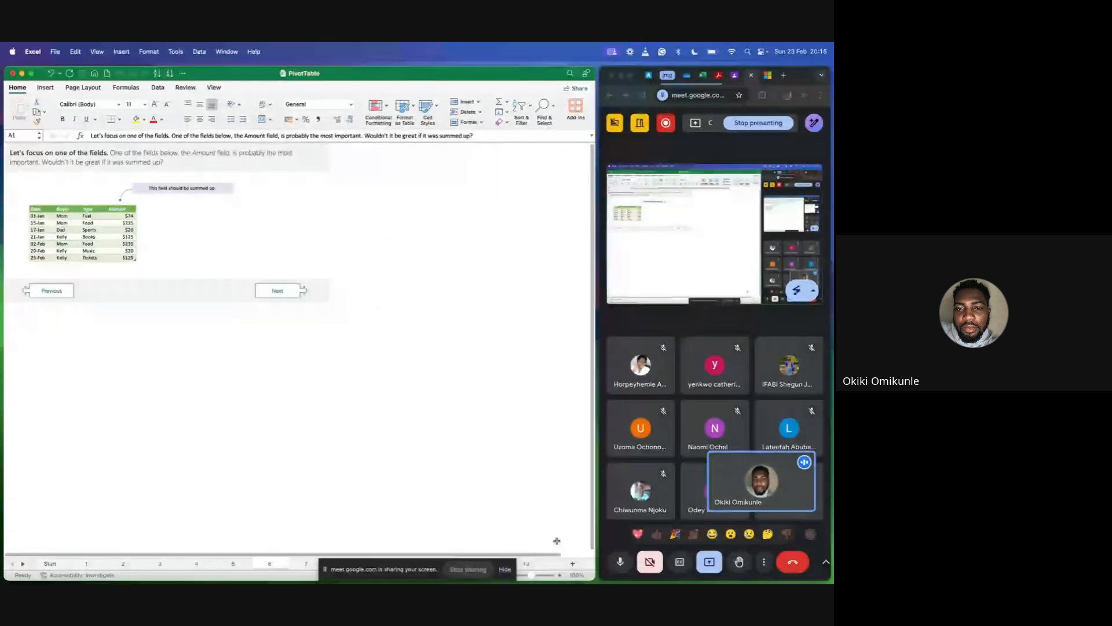
left_click(560, 575)
left_click(560, 575)
left_click(560, 575)
left_click(560, 575)
left_click(560, 574)
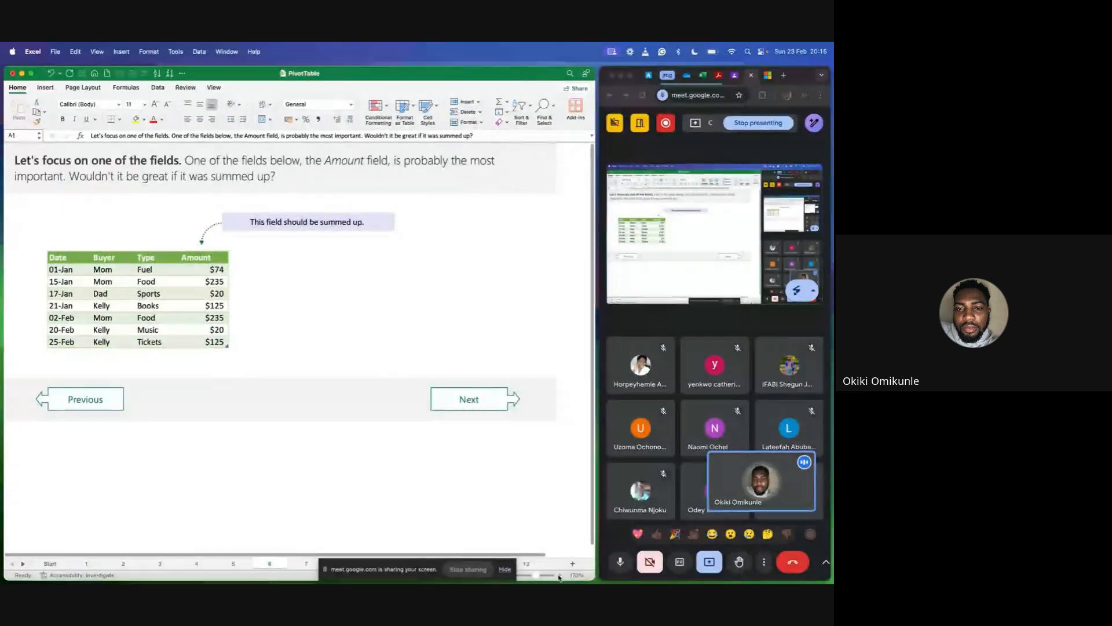
left_click(559, 575)
left_click_drag(538, 576, 538, 576)
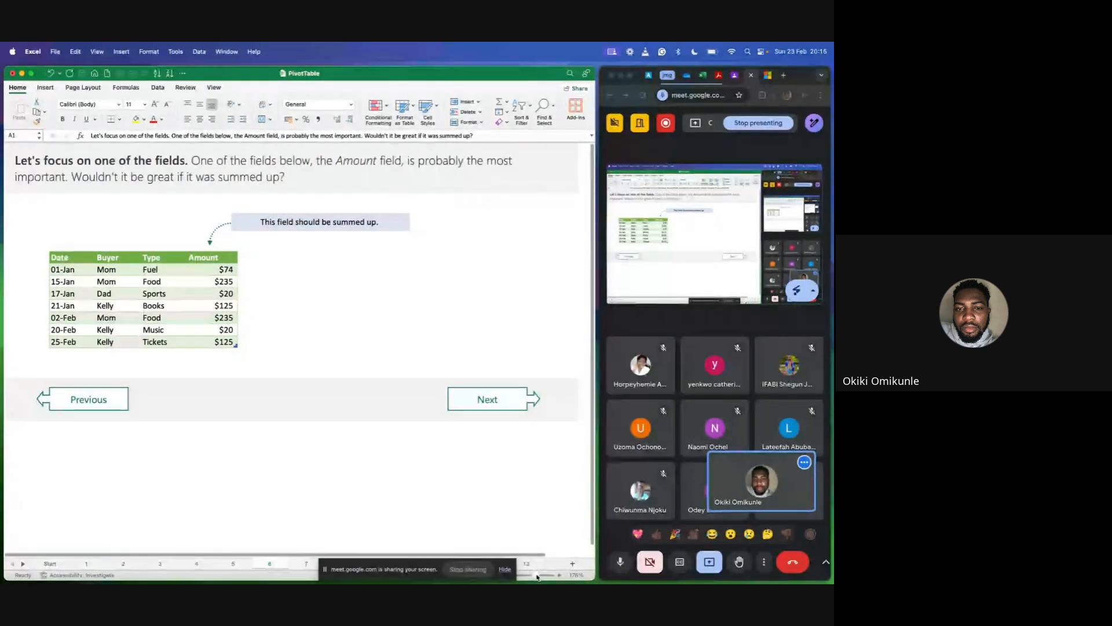
left_click(506, 570)
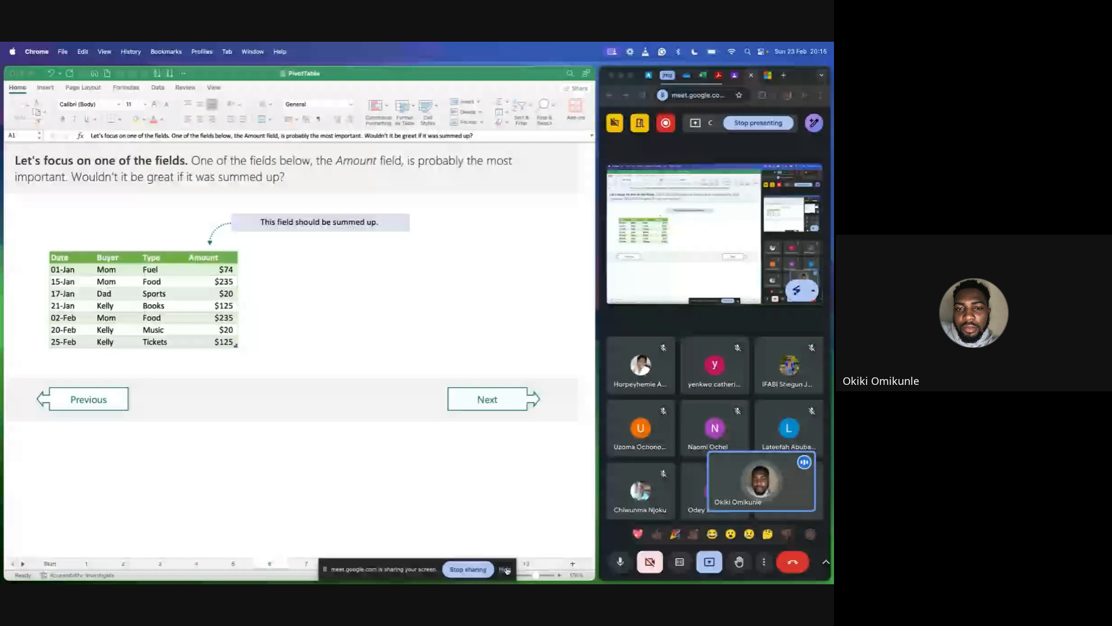
left_click(506, 571)
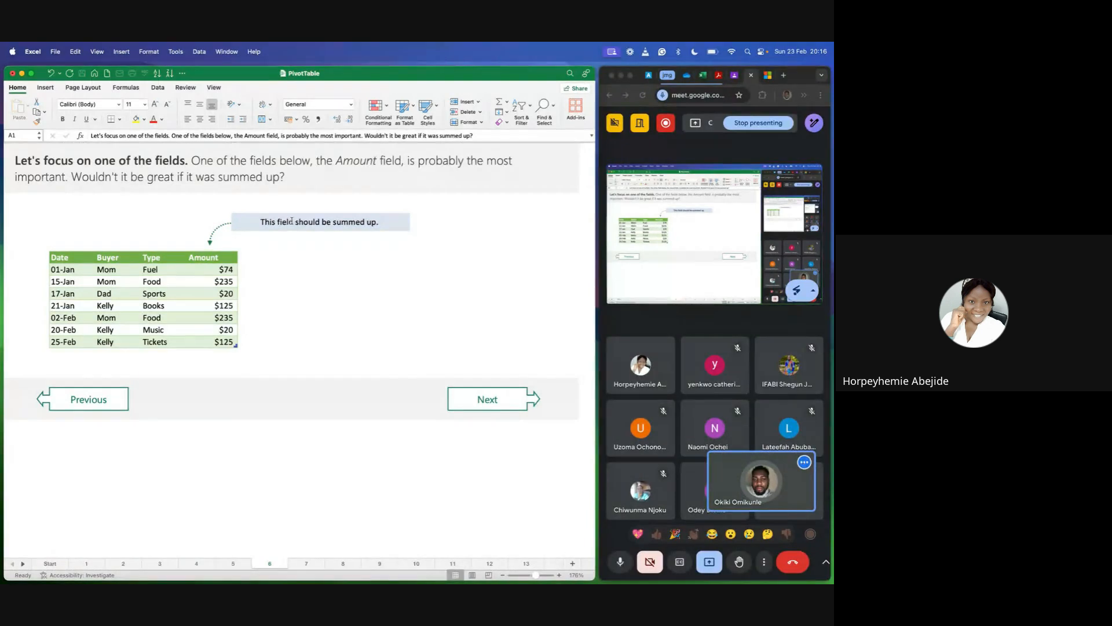
In the Google Meet call, mute the first listed participant for everyone.
left_click(642, 366)
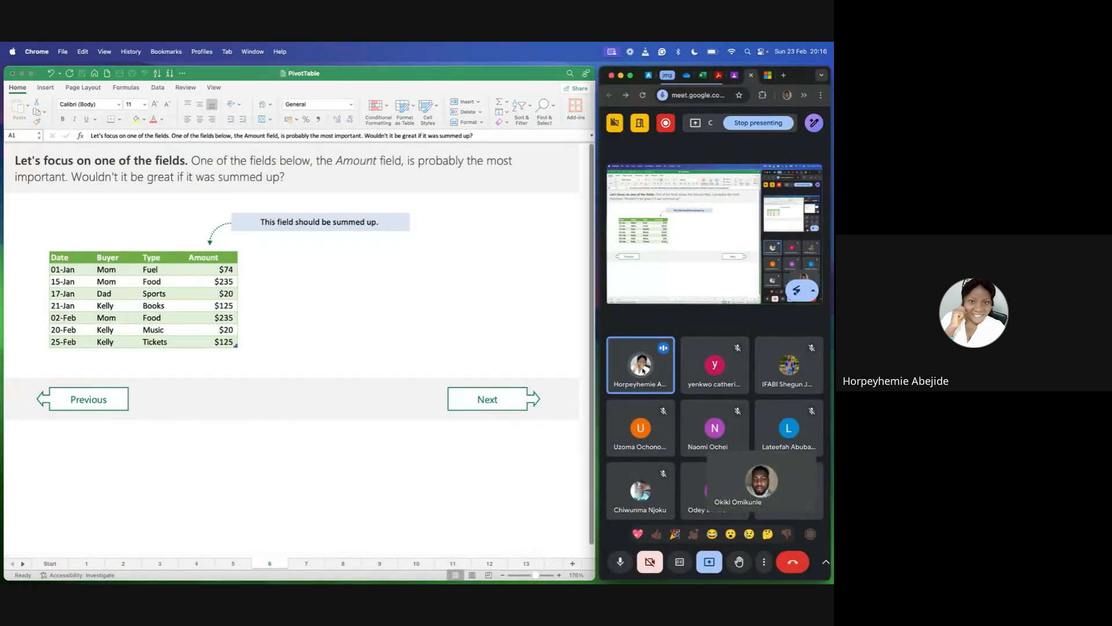
left_click(642, 367)
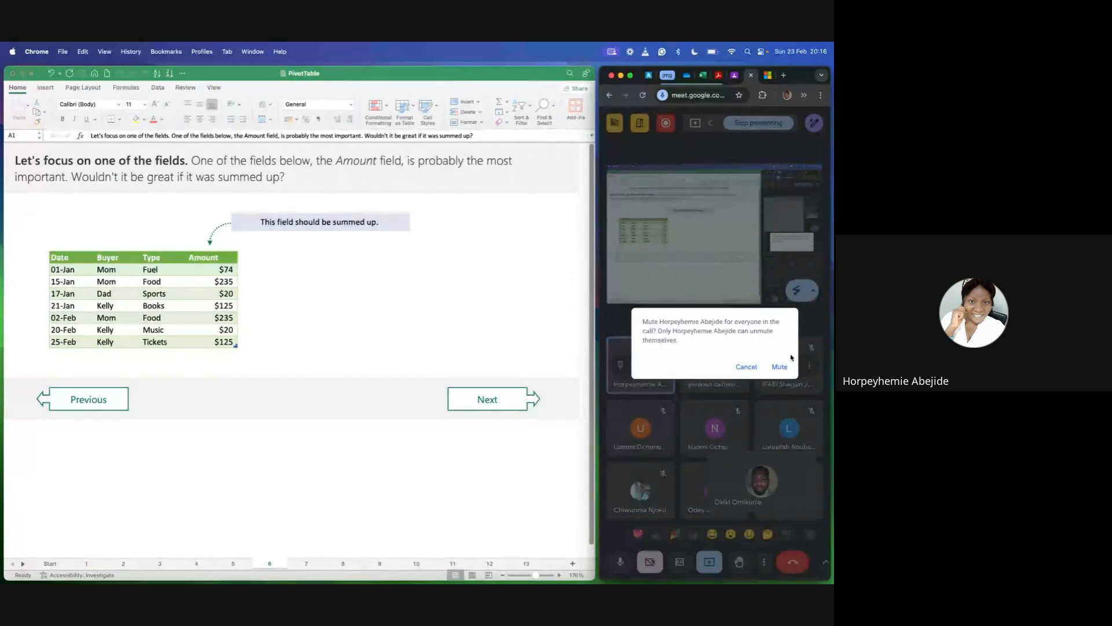
left_click(779, 367)
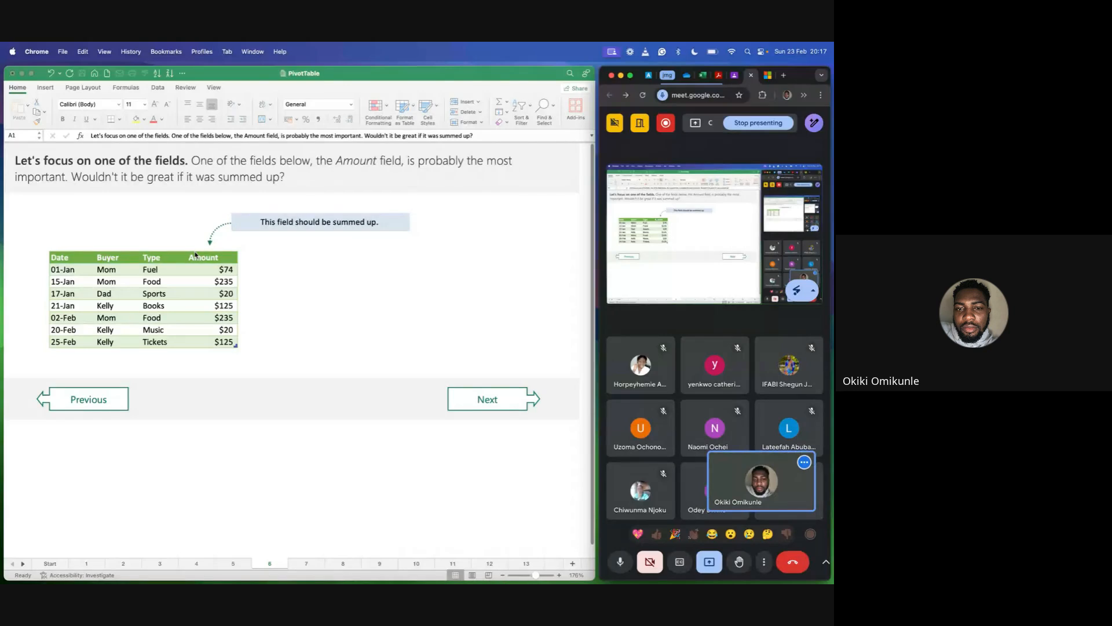
Back in Excel on sheet 6, highlight the Amount column with its header, then only its values from 01-Jan to 25-Feb.
left_click(206, 269)
left_click_drag(206, 259, 222, 342)
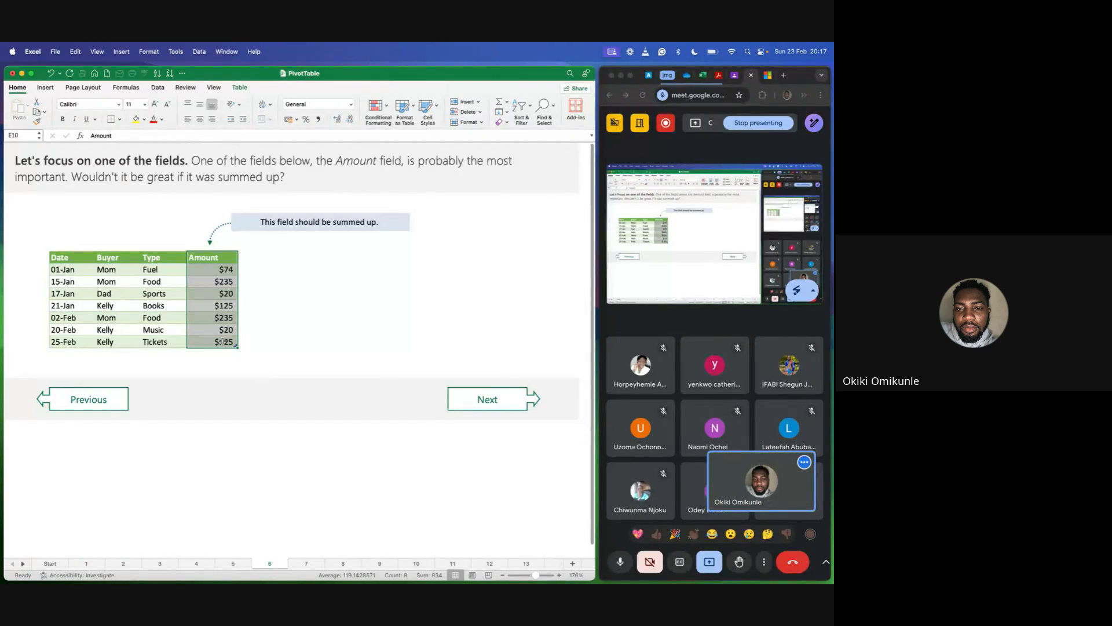
left_click(252, 296)
left_click_drag(209, 269, 223, 343)
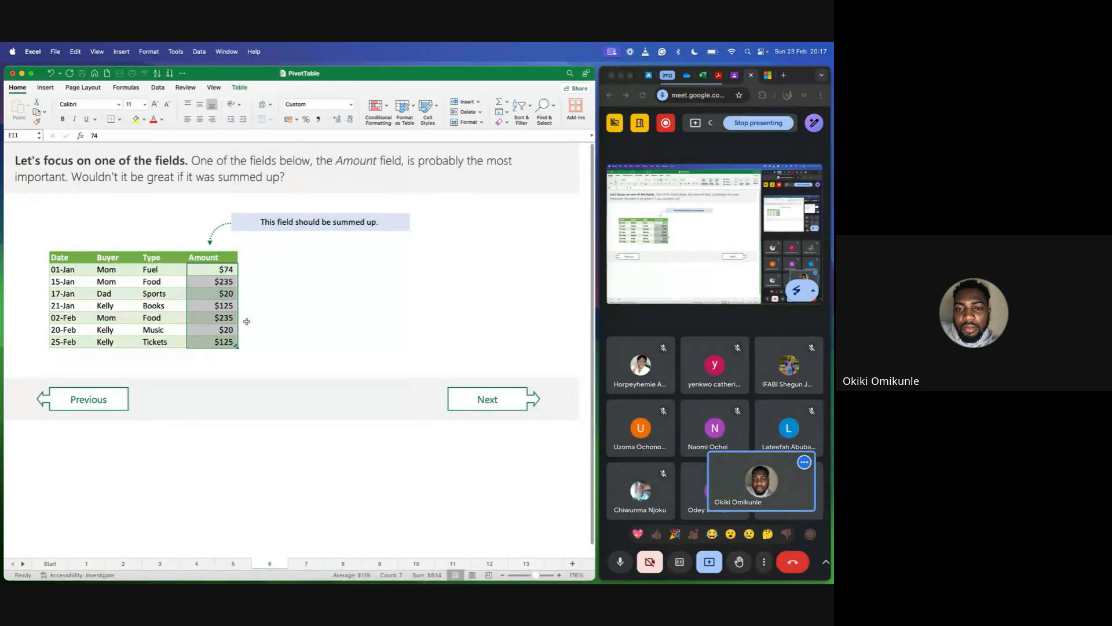
left_click(262, 312)
left_click_drag(213, 270, 219, 344)
left_click(262, 282)
Highlight the Type values from Fuel to Tickets, then the Buyer values, and finish on the Amount values.
left_click_drag(164, 267, 169, 342)
left_click(155, 272)
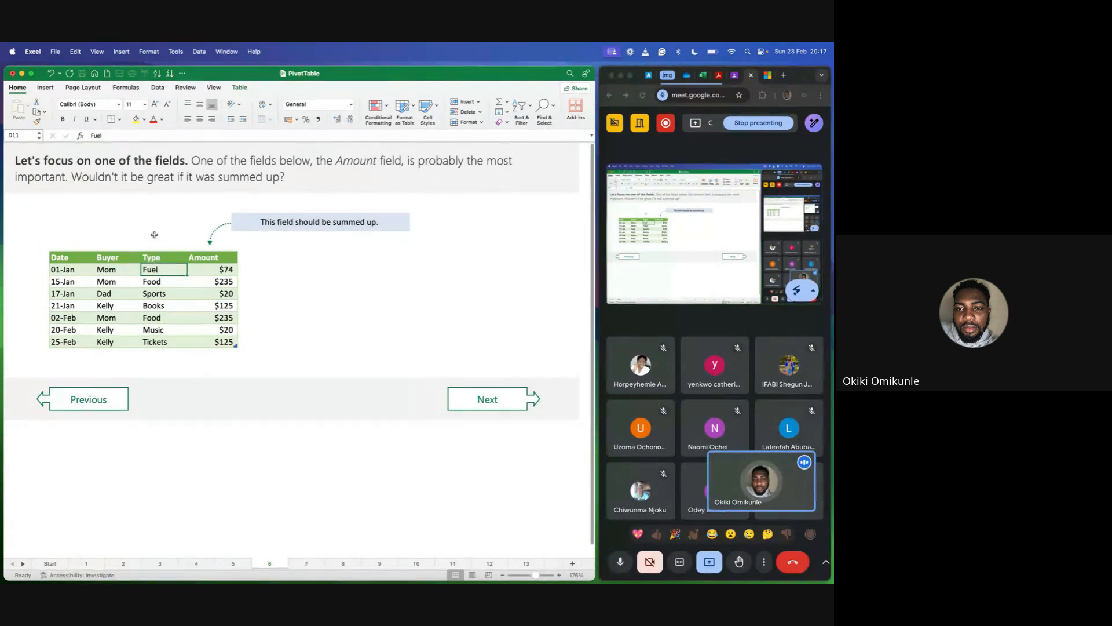
left_click_drag(154, 235, 156, 355)
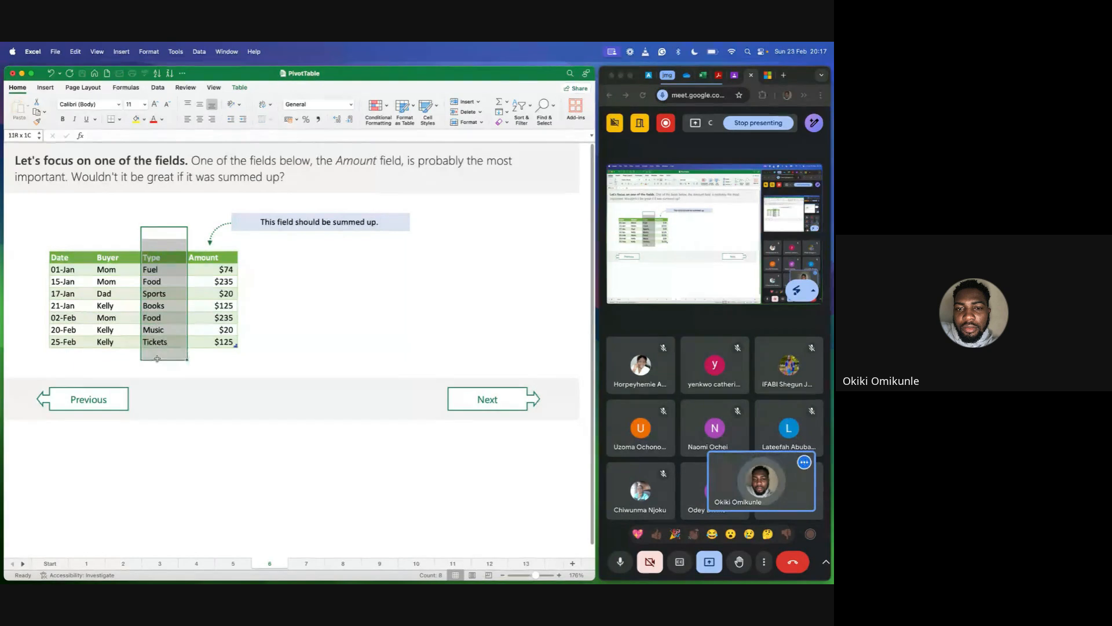
left_click_drag(152, 270, 158, 342)
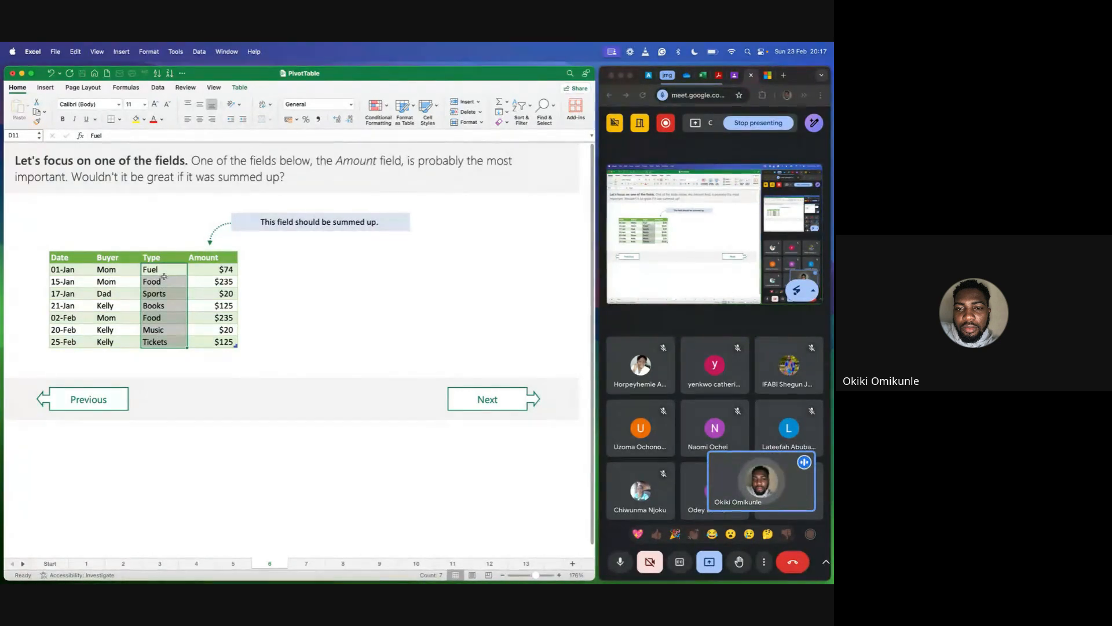
left_click_drag(106, 270, 107, 340)
left_click_drag(229, 270, 233, 345)
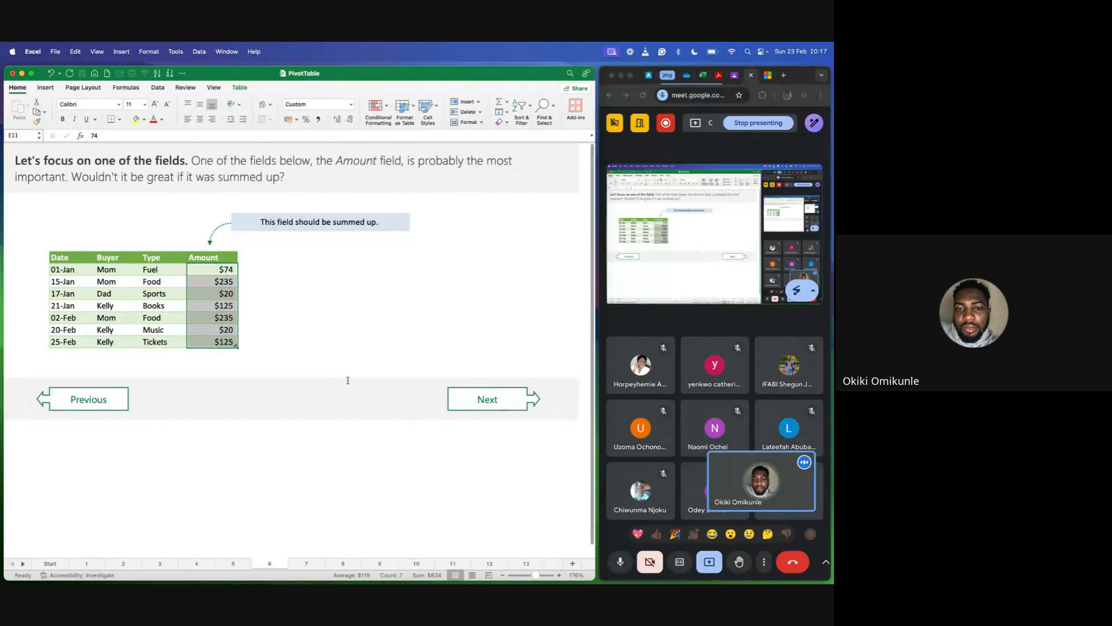
Go to sheet 7, which shows the Amount field summed with a PivotTable, and enlarge its view to 170%.
left_click(488, 405)
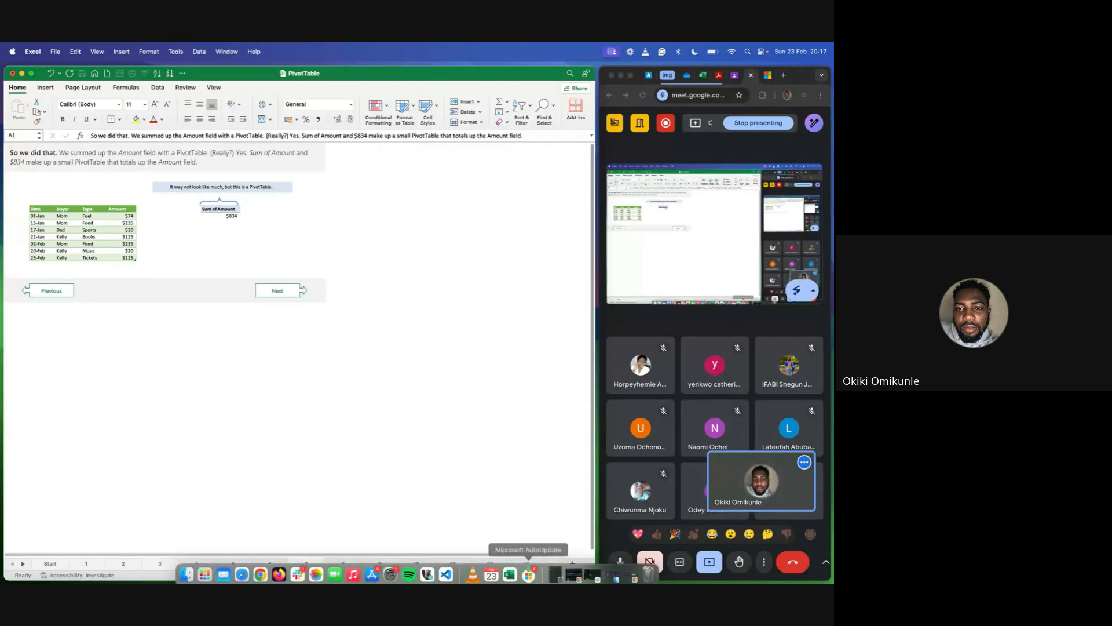
left_click(560, 574)
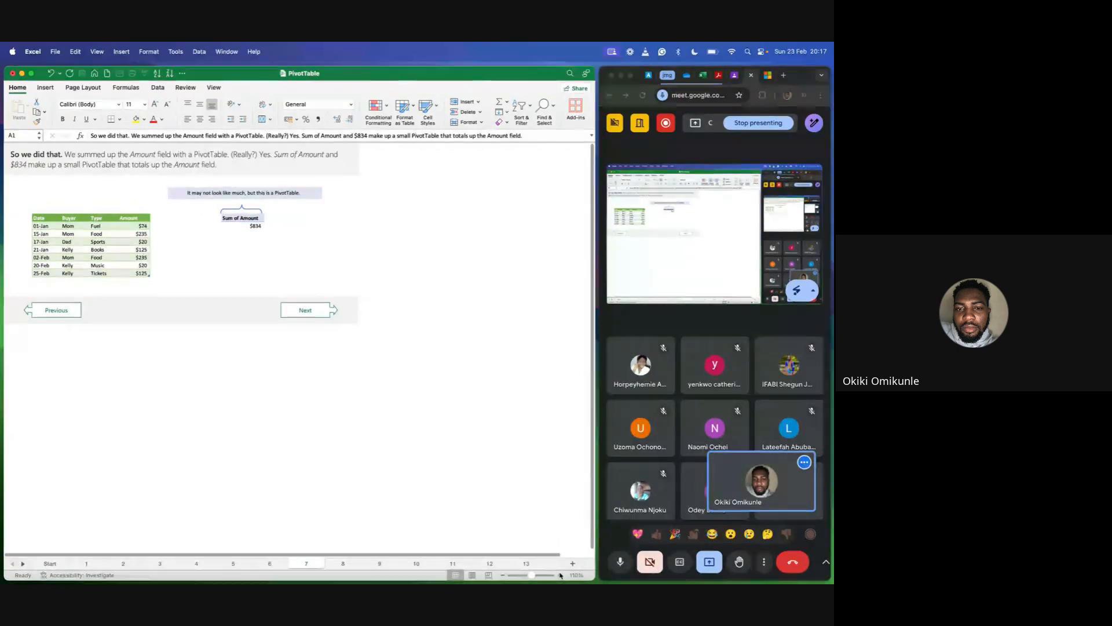
left_click(560, 575)
left_click(560, 575)
left_click(560, 575)
left_click(560, 575)
left_click(560, 575)
left_click(560, 575)
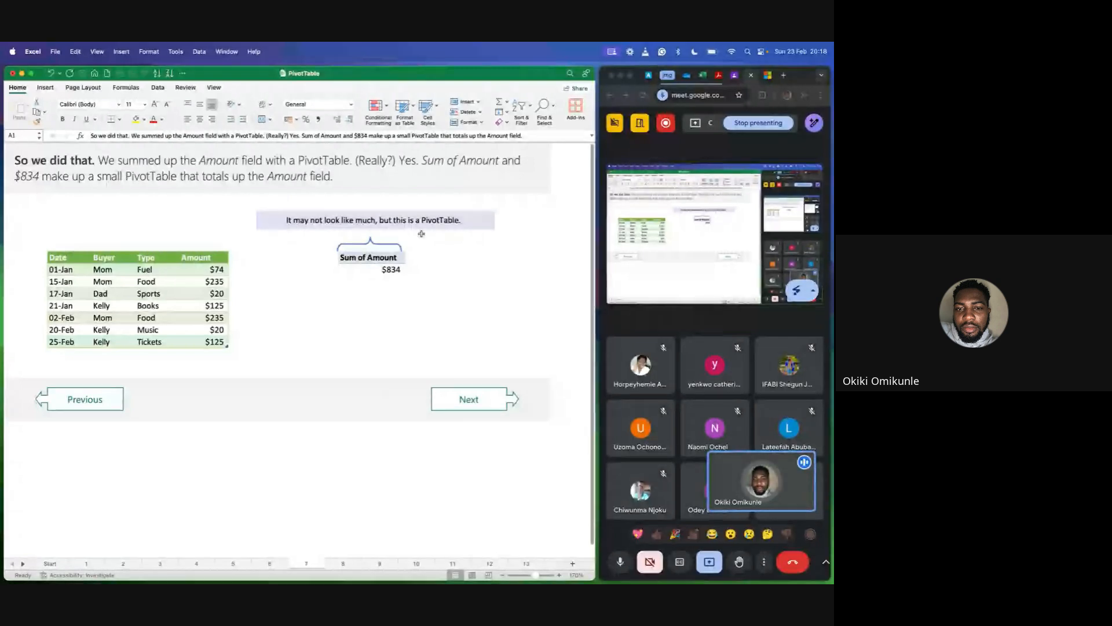
Select the Sum of Amount cell, look through its PivotTable options and choose to show the field list.
left_click(382, 259)
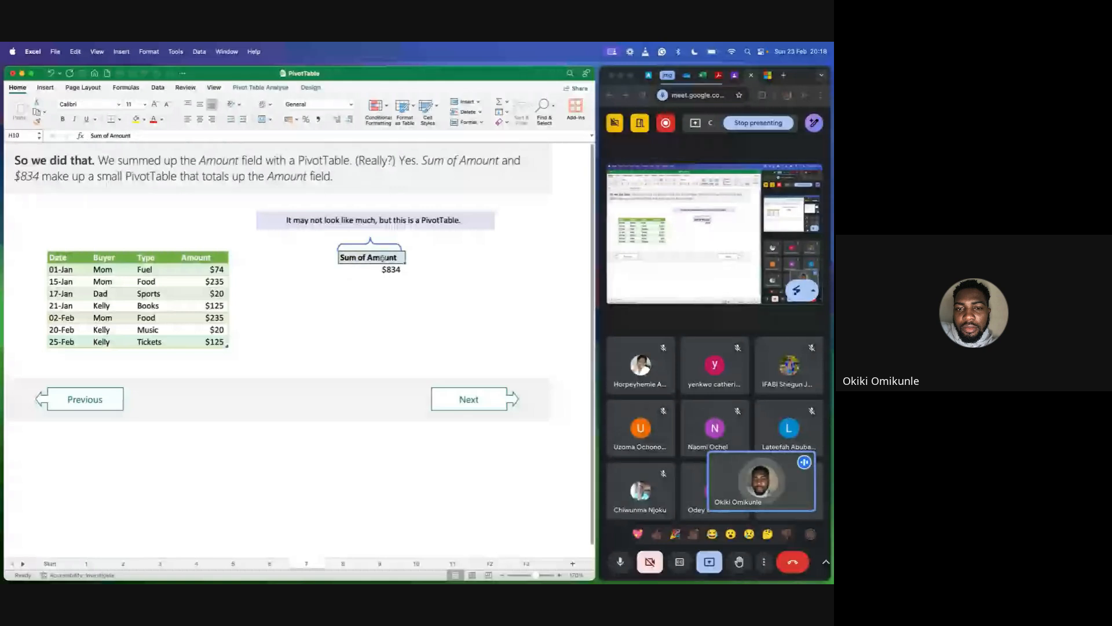
right_click(382, 259)
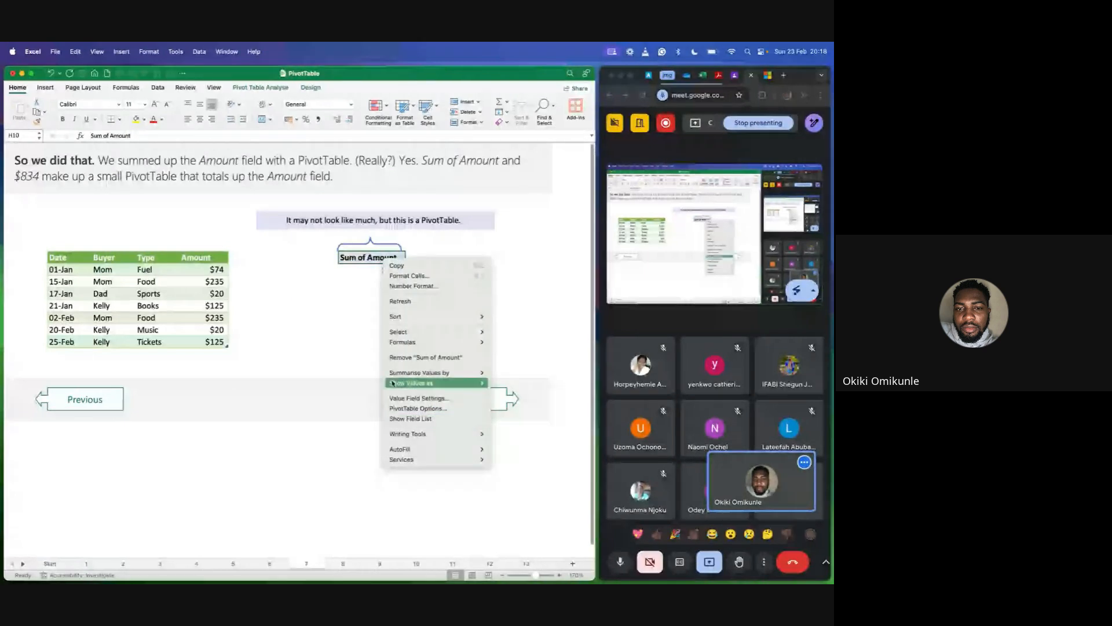
left_click(425, 418)
Go to sheet 8, which explains the PivotTable value field, and enlarge its view to 180%.
left_click(461, 401)
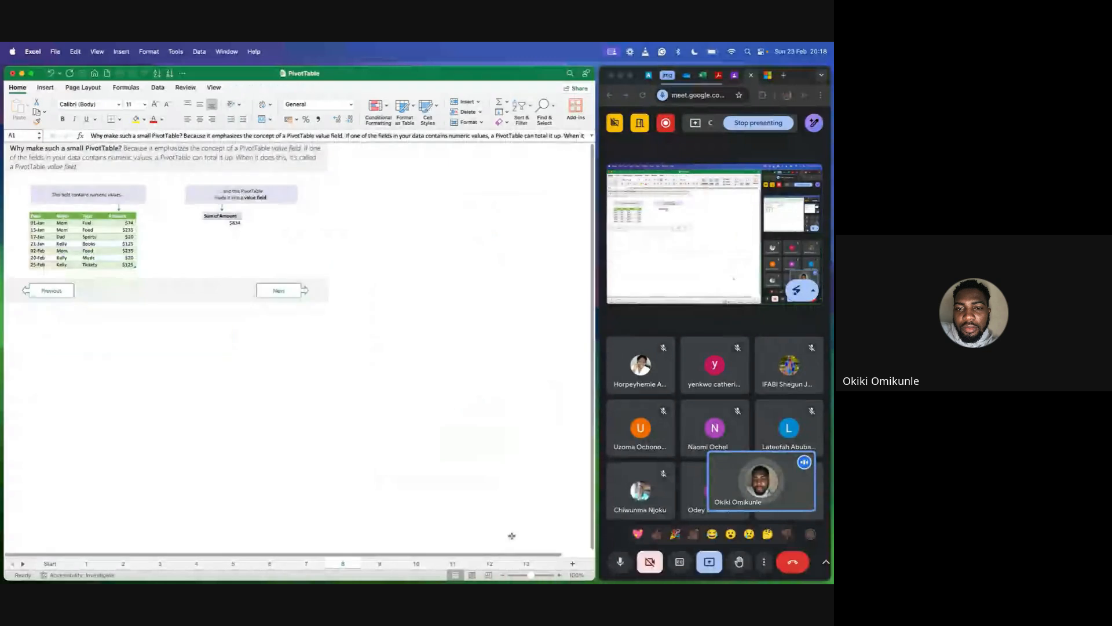
left_click(559, 576)
left_click(559, 576)
left_click(560, 576)
left_click(559, 576)
left_click(559, 576)
left_click(559, 576)
left_click(559, 576)
left_click(560, 576)
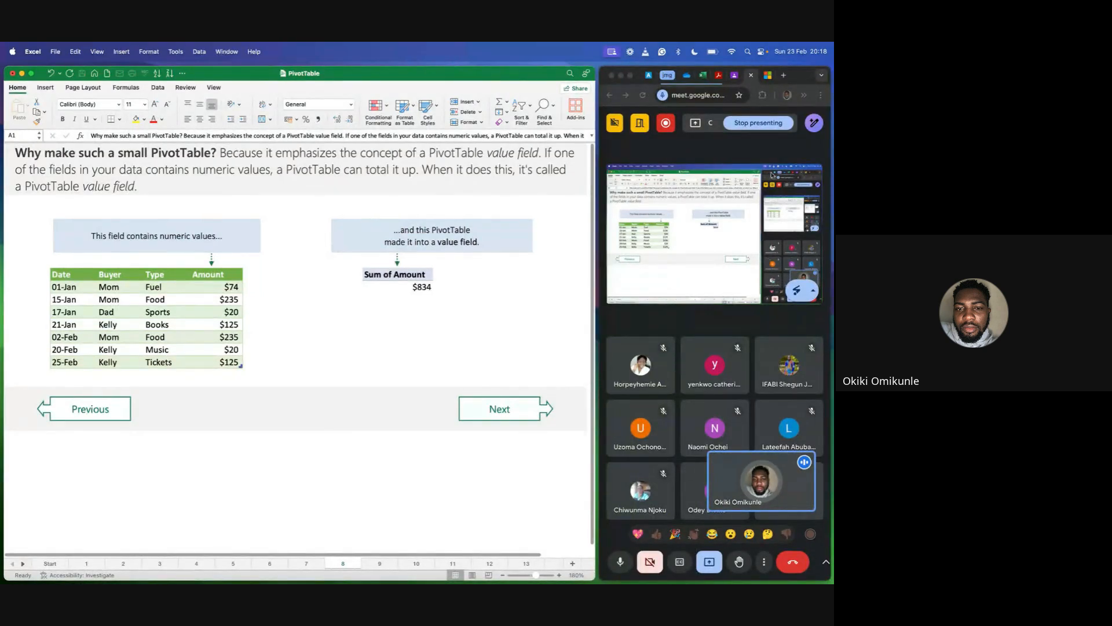
Switch the Google Meet window to full screen, read the in-call messages, and return the window to its normal size.
left_click(631, 75)
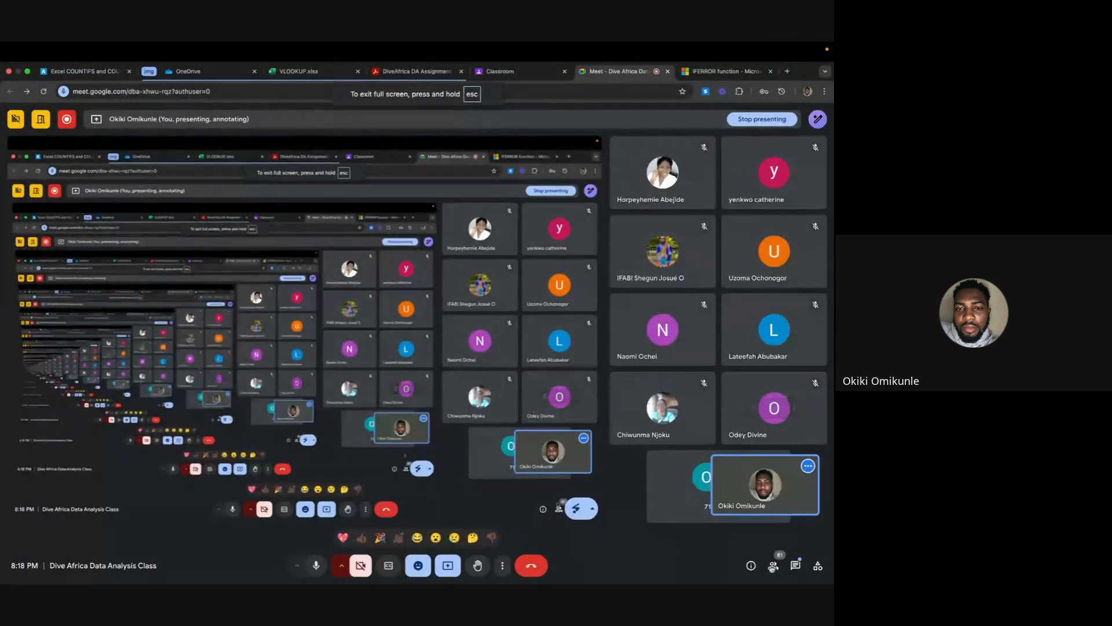
left_click(795, 567)
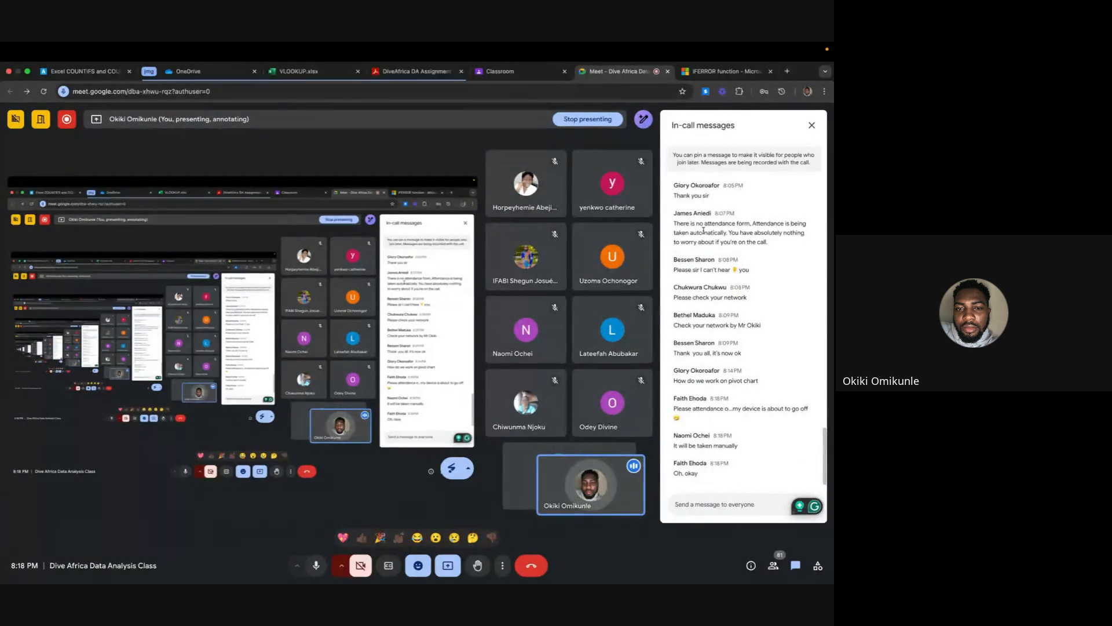
mouse_move(76, 44)
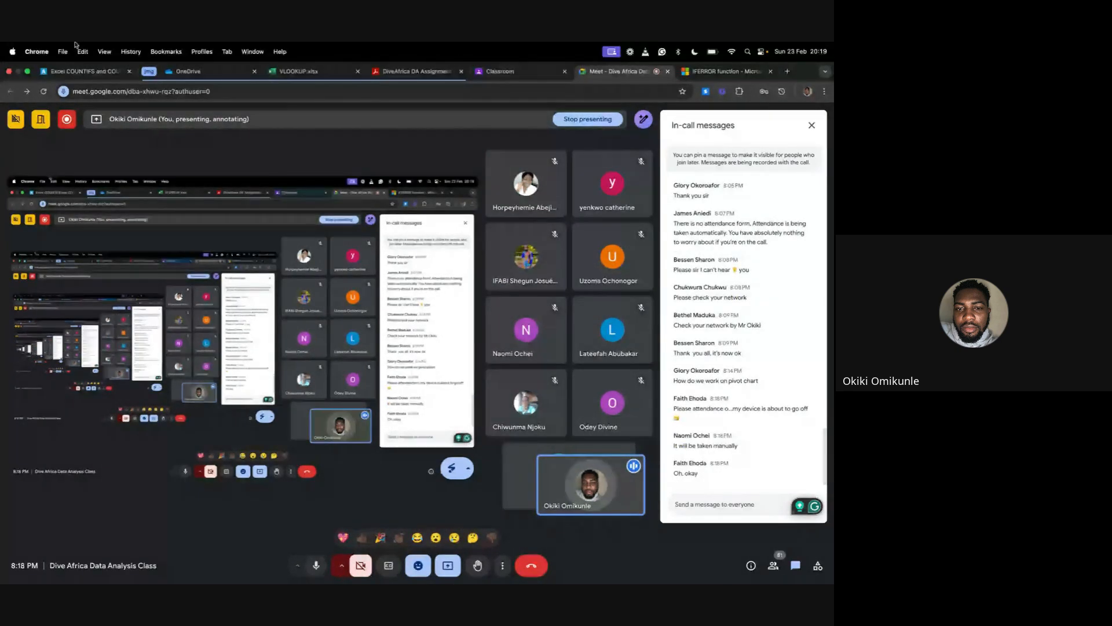
left_click(28, 72)
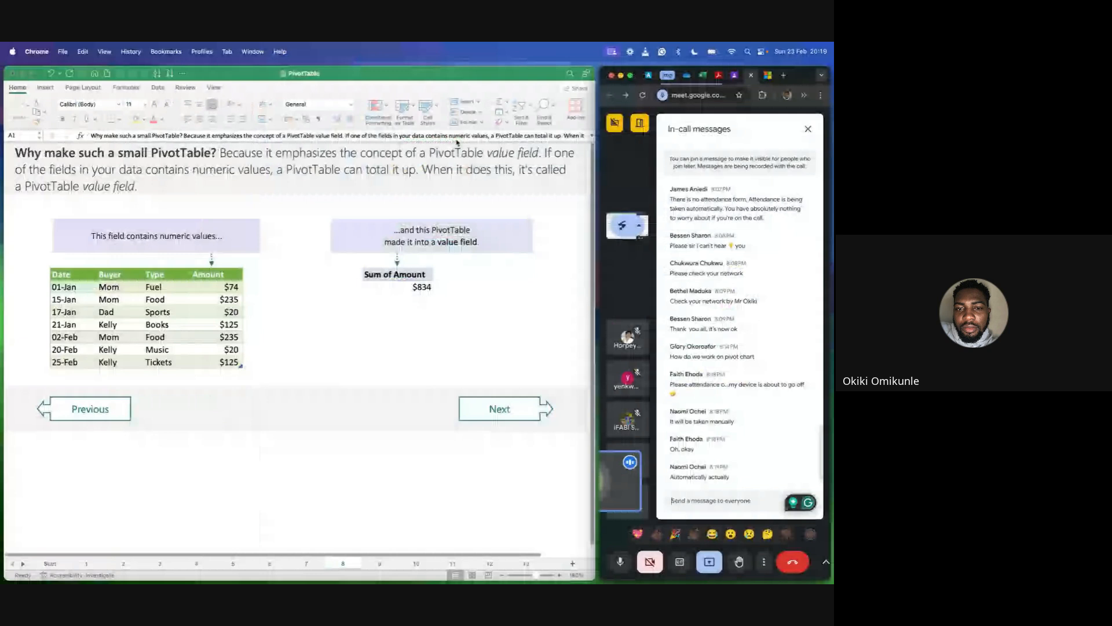
Adjust the width of the Excel window so it meets the edge of the Google Meet window.
left_click(595, 343)
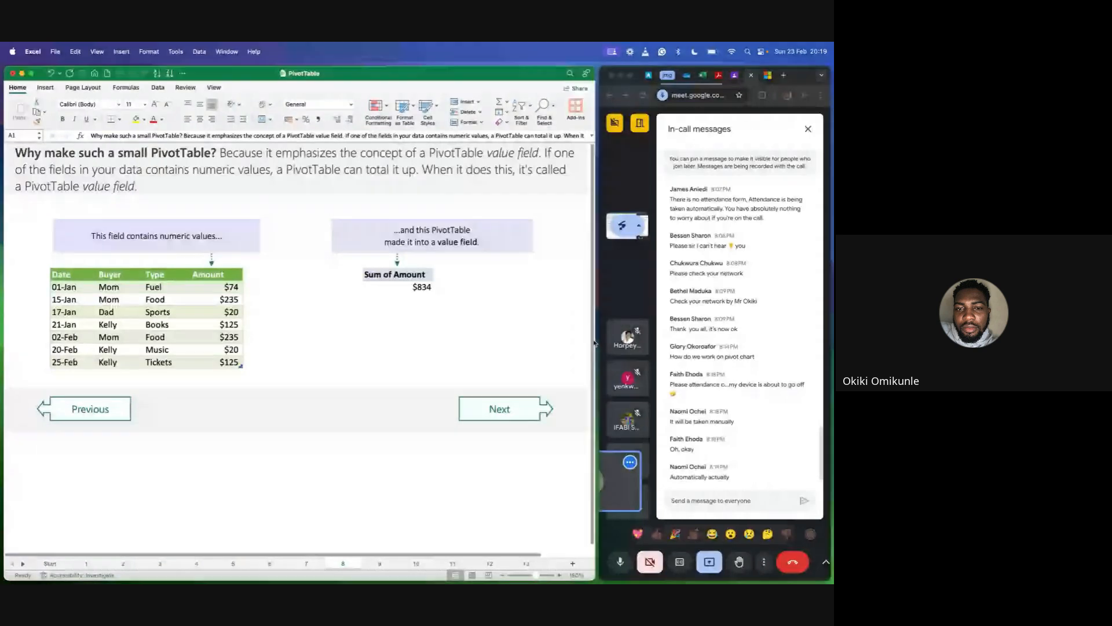
left_click_drag(595, 343, 645, 339)
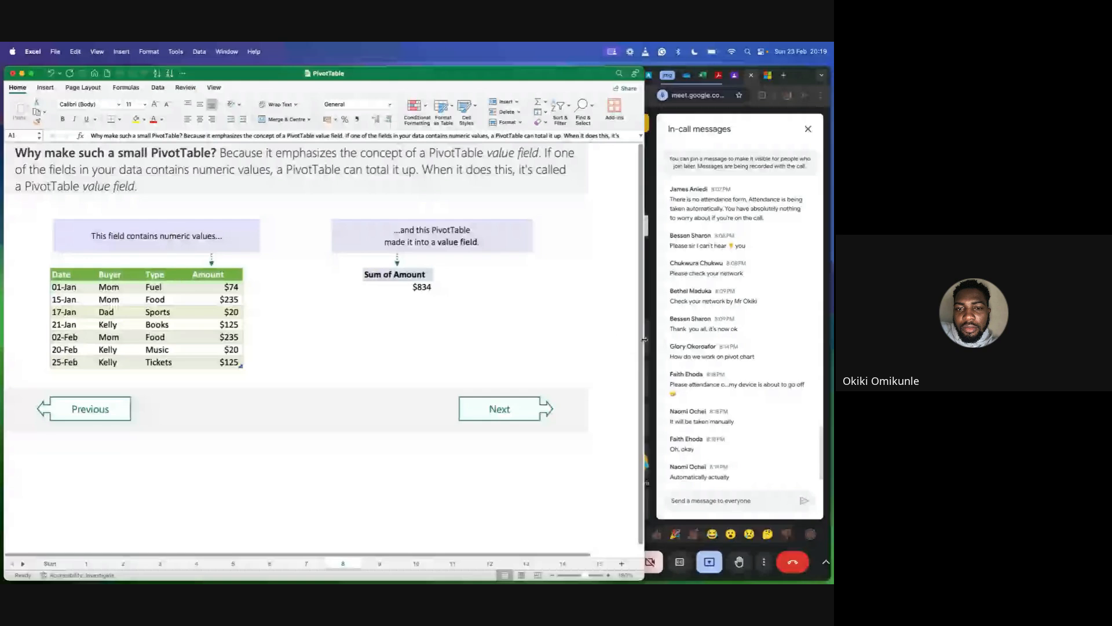
left_click_drag(644, 339, 598, 339)
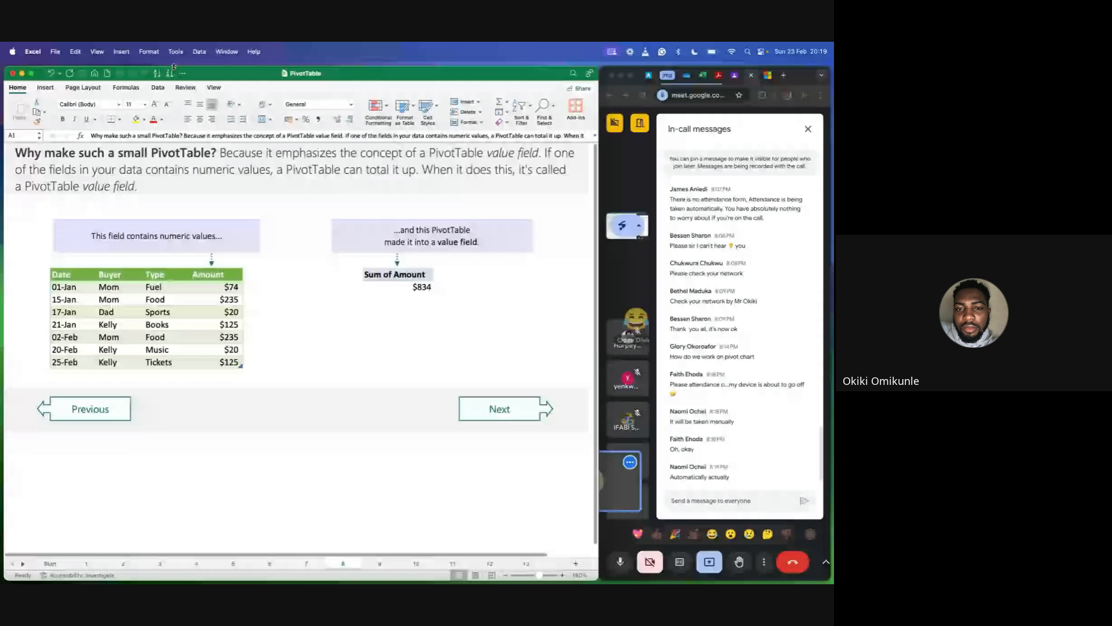
double_click(173, 69)
left_click_drag(471, 326, 596, 326)
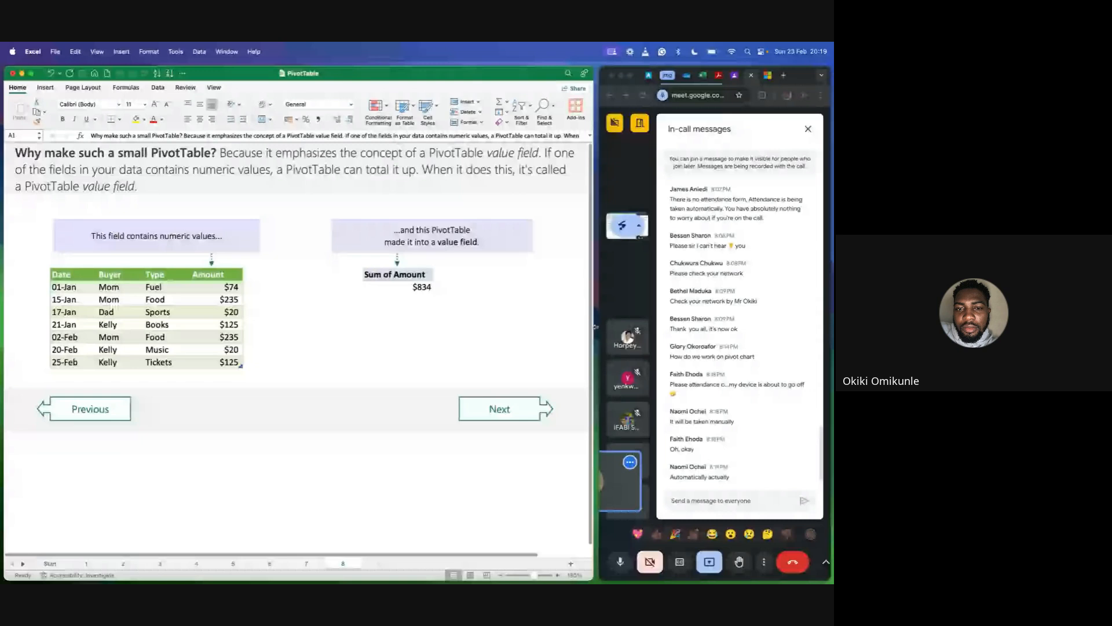
left_click_drag(596, 326, 599, 326)
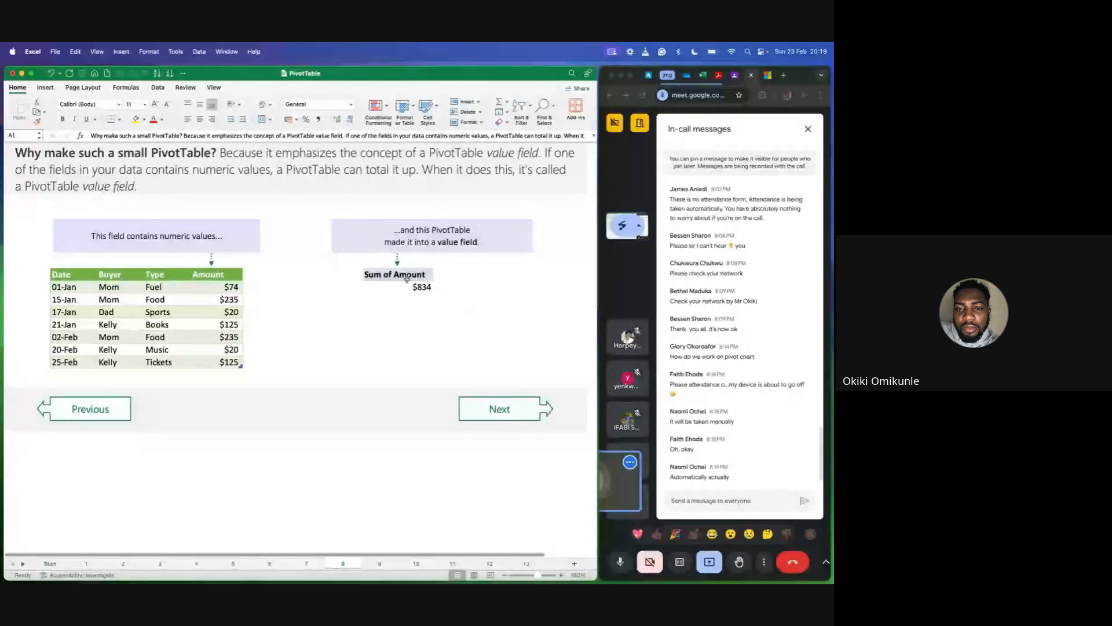
Go to sheet 9 about dividing the value field by Buyer and enlarge its view to 160%.
left_click(509, 410)
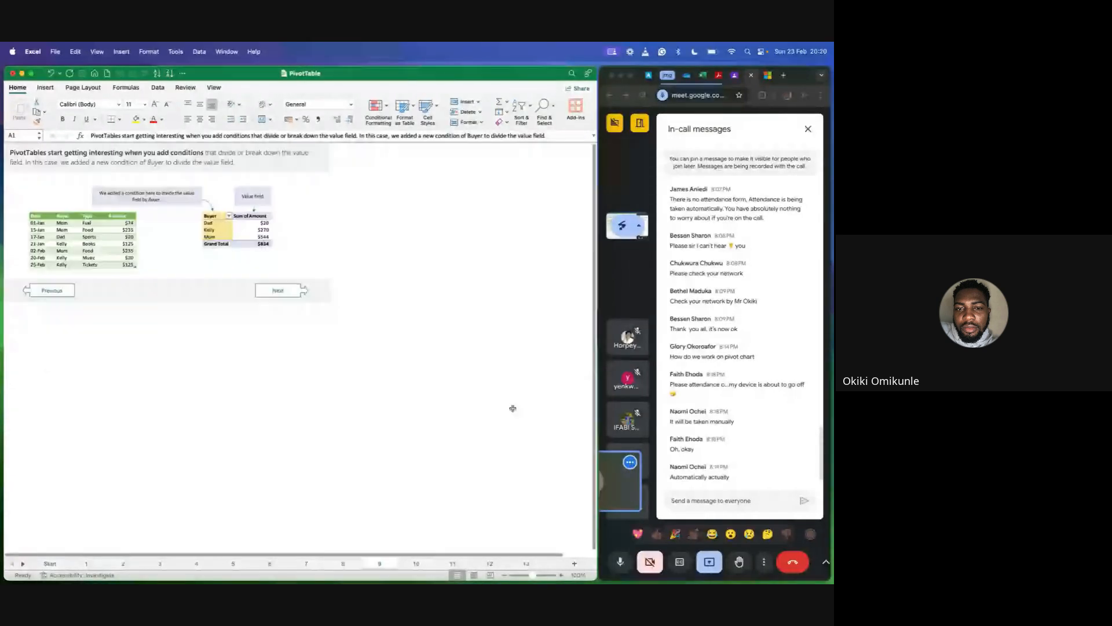
left_click(562, 575)
left_click(562, 576)
left_click(562, 576)
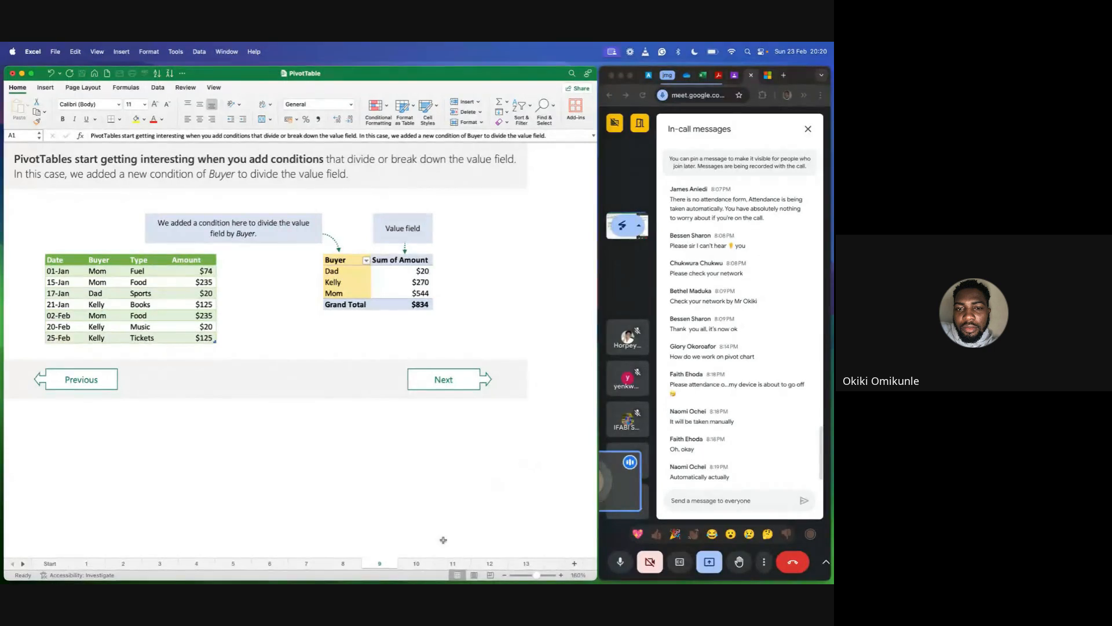
Revisit the simple PivotTable on sheet 1, clear its highlight by selecting empty cell K12, and return to sheet 9.
left_click(87, 563)
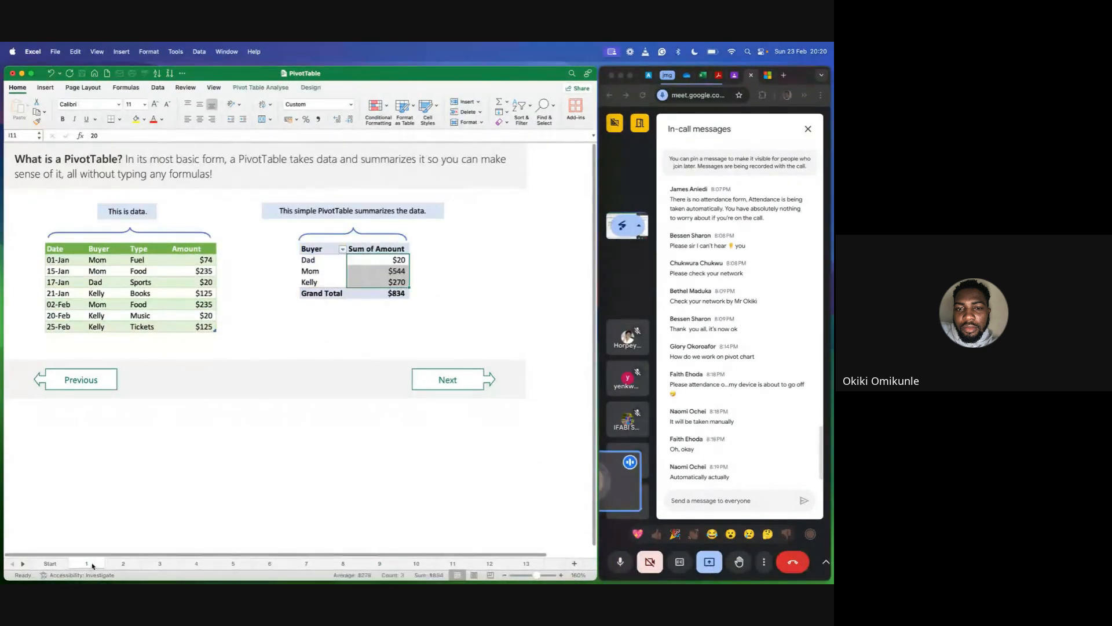
left_click(436, 293)
left_click(489, 268)
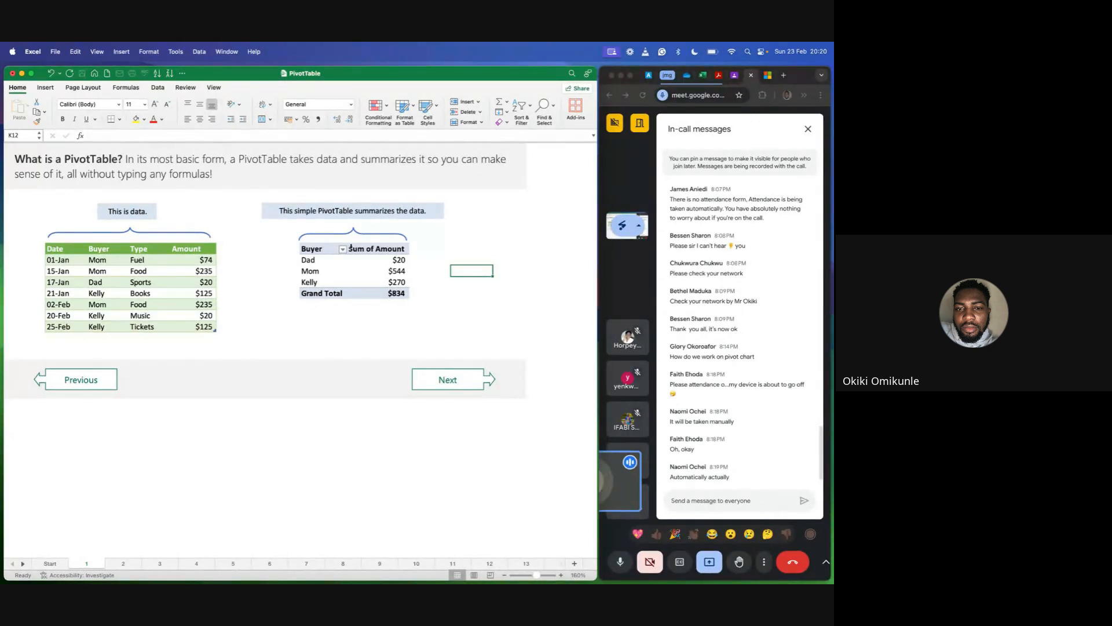
left_click(345, 564)
left_click(369, 564)
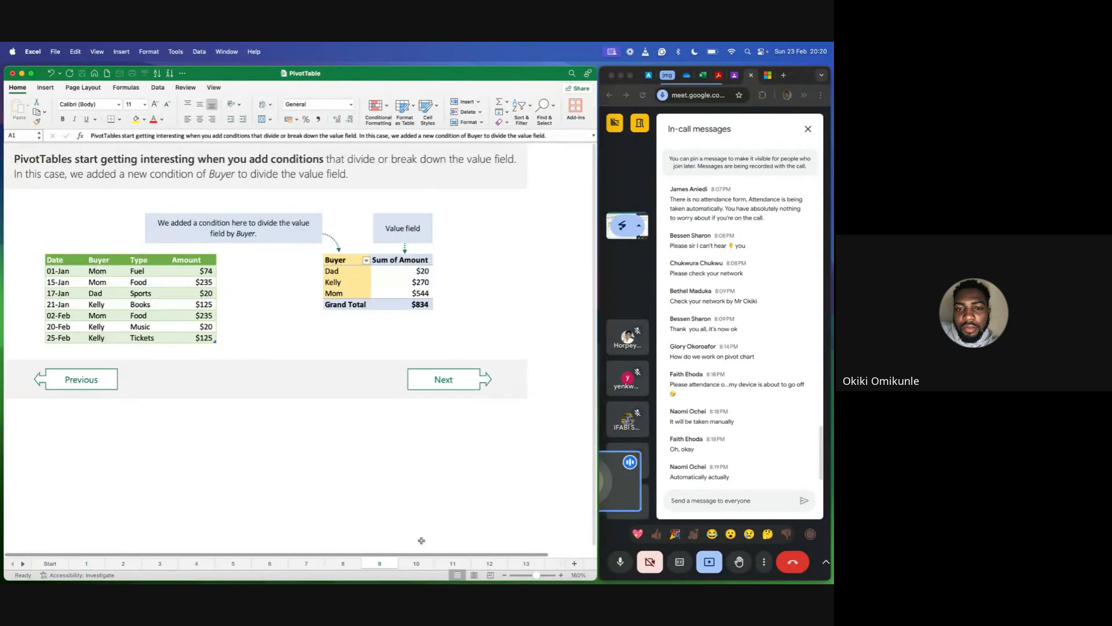
On sheet 9, highlight the buyers Dad, Kelly and Mom in the PivotTable, then point out the Grand Total amount.
left_click(497, 302)
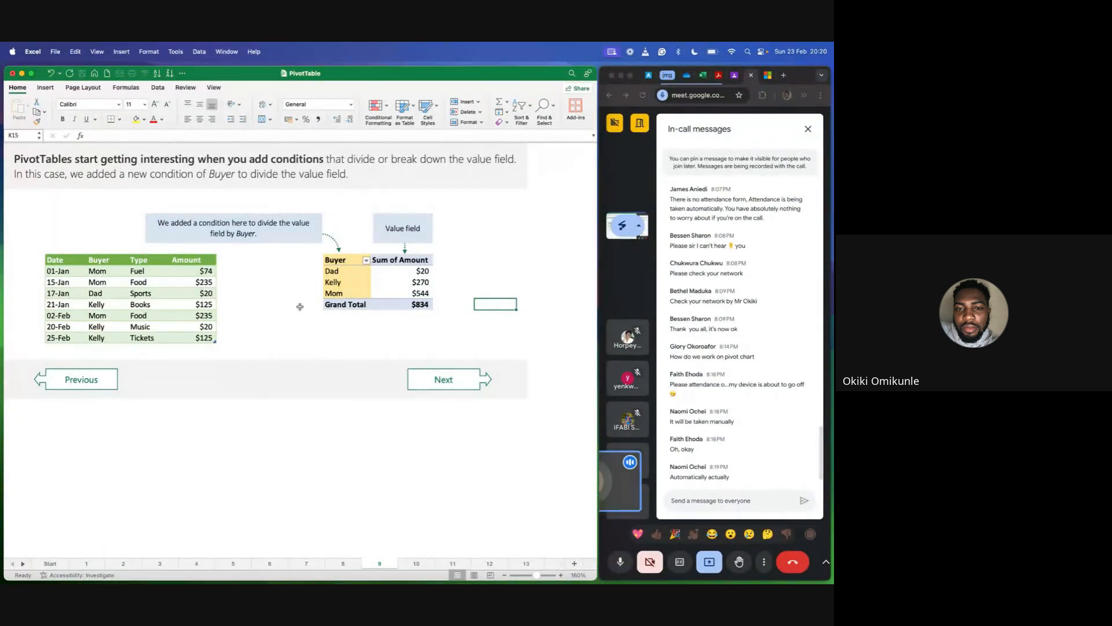
left_click_drag(345, 274, 342, 293)
left_click(298, 283)
left_click(275, 279)
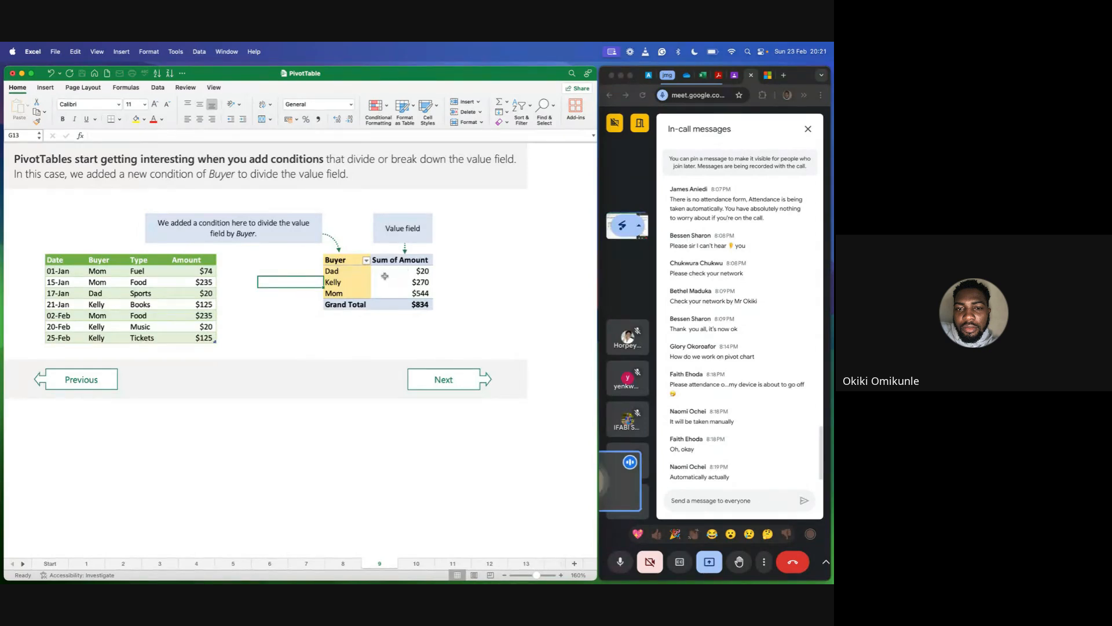
left_click(418, 305)
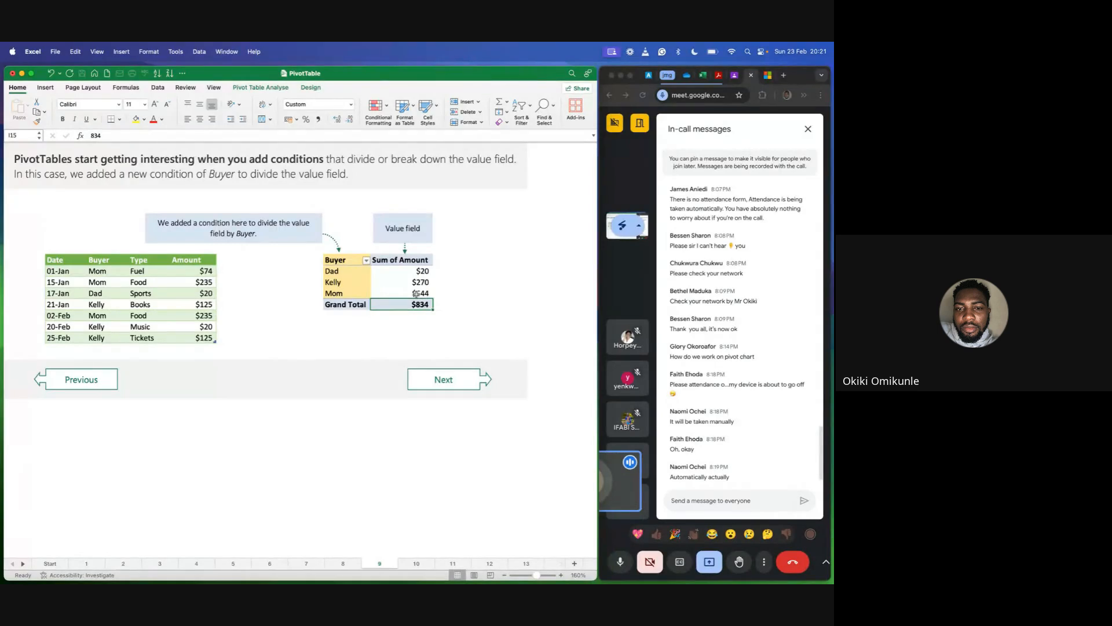
Go to sheet 10 about dividing the value field by Type and enlarge its view to 180%.
left_click(450, 377)
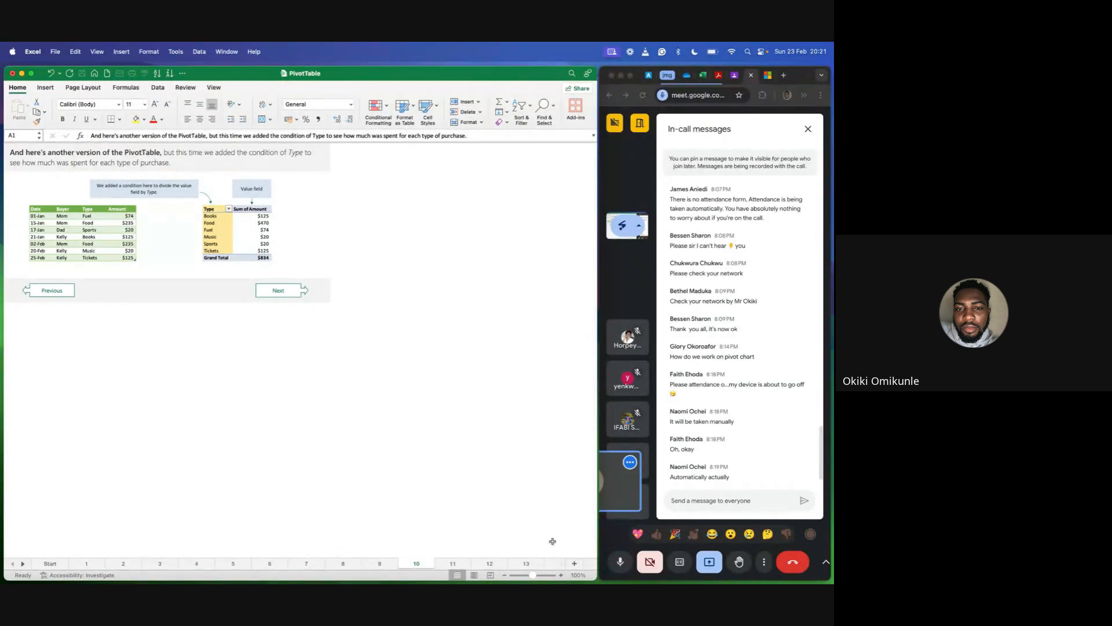
left_click(561, 575)
left_click(561, 574)
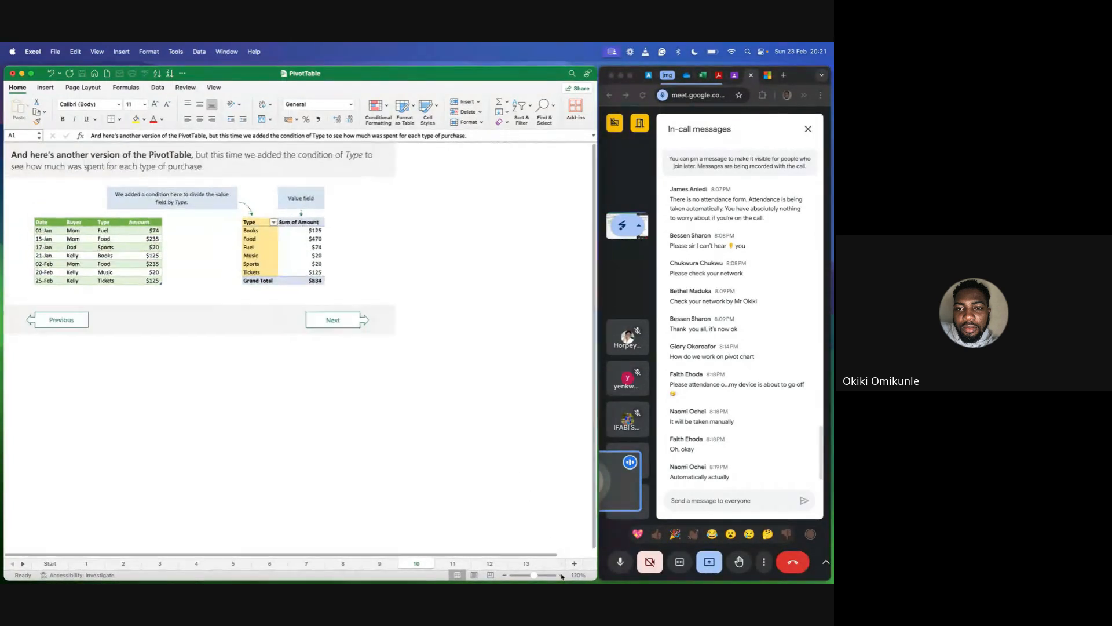
left_click(561, 574)
left_click(561, 575)
left_click(561, 575)
left_click(561, 575)
left_click(561, 575)
left_click(561, 575)
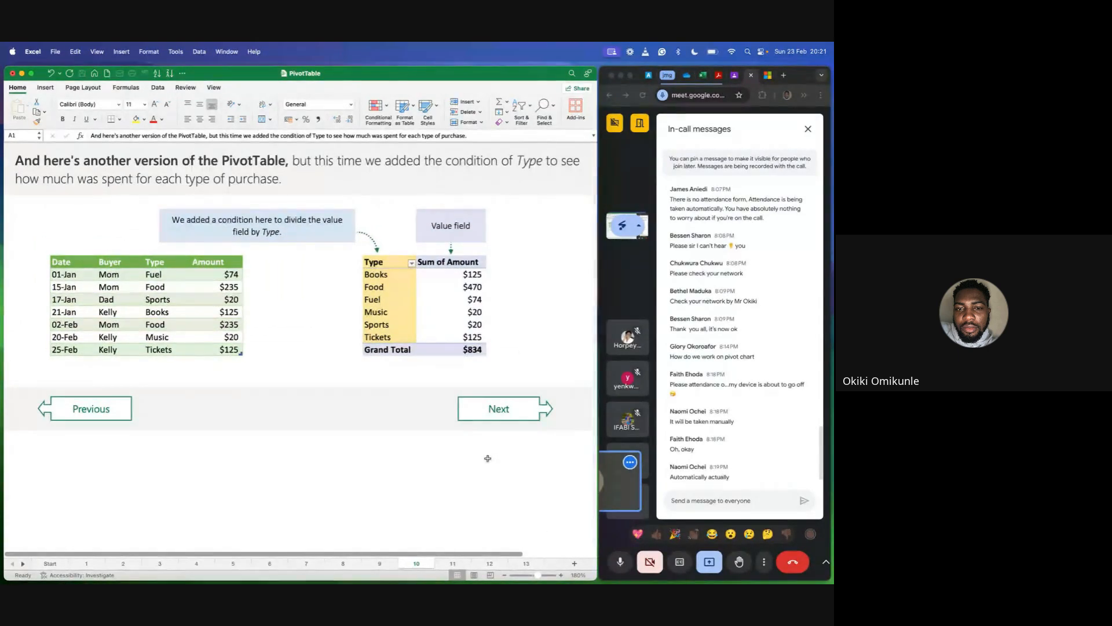
scroll(487, 459, "right", 2)
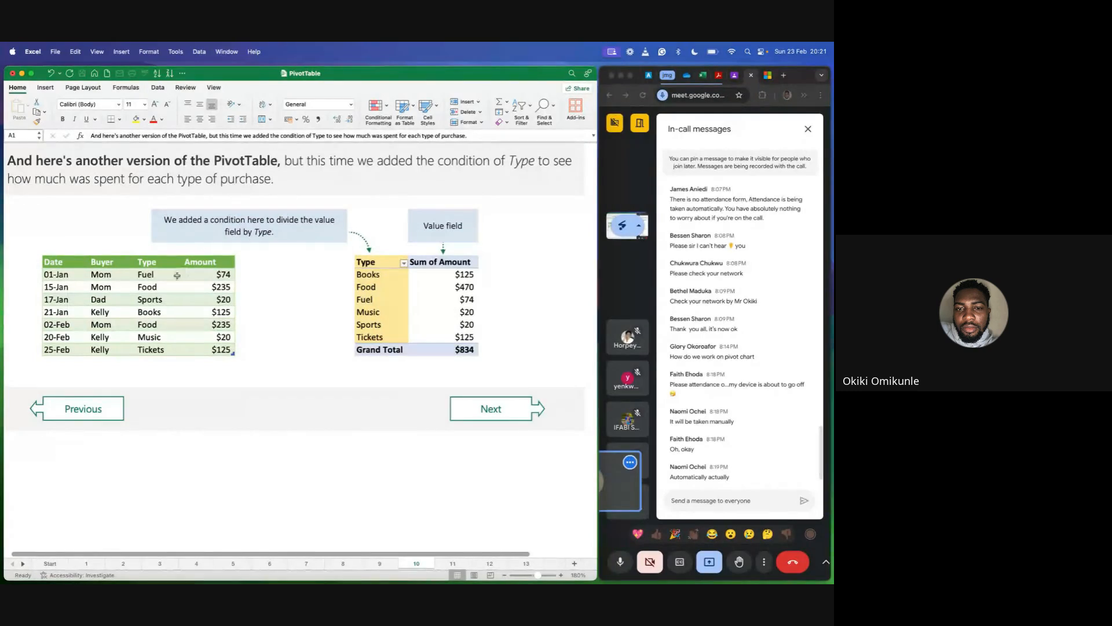
Compare the Type values in the source table with the PivotTable by highlighting them, ending on Books through Tickets in the PivotTable.
left_click(145, 274)
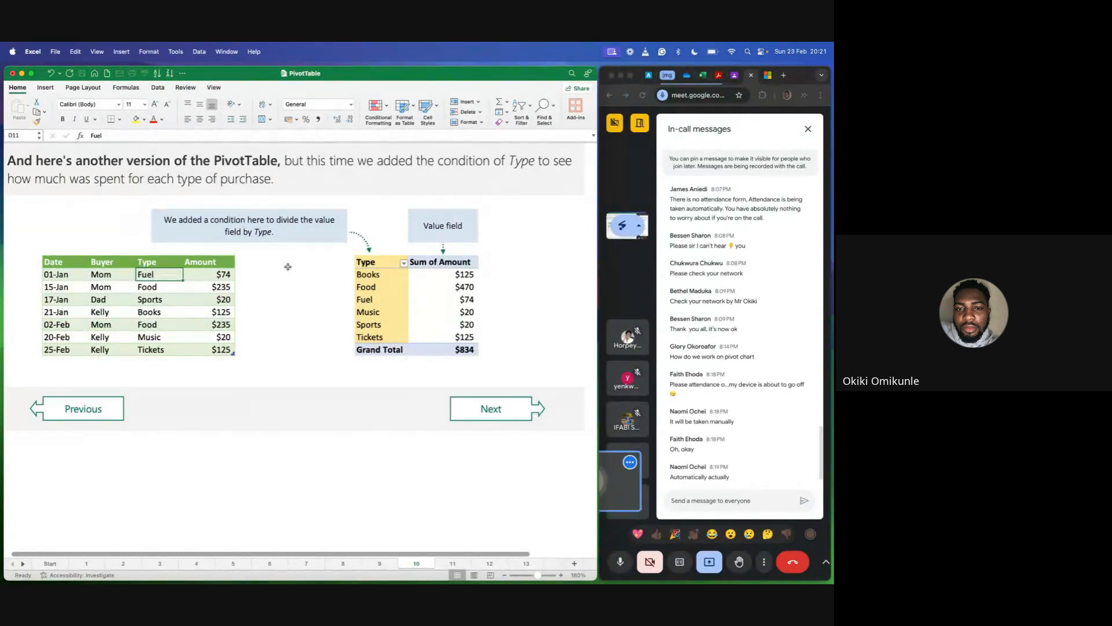
left_click_drag(366, 274, 461, 312)
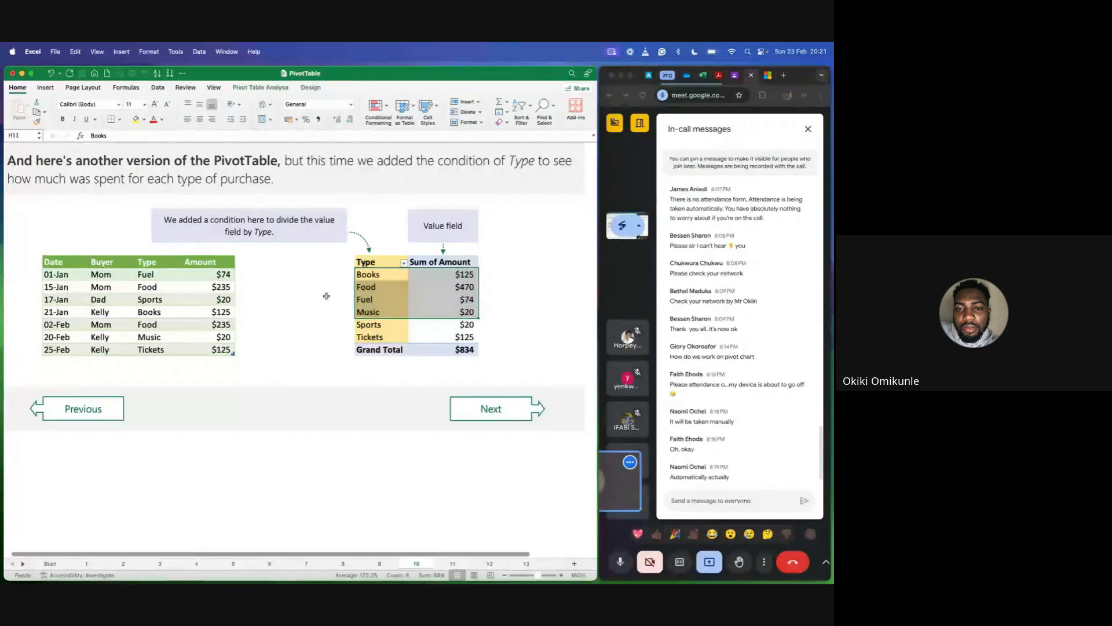
left_click_drag(170, 284, 161, 350)
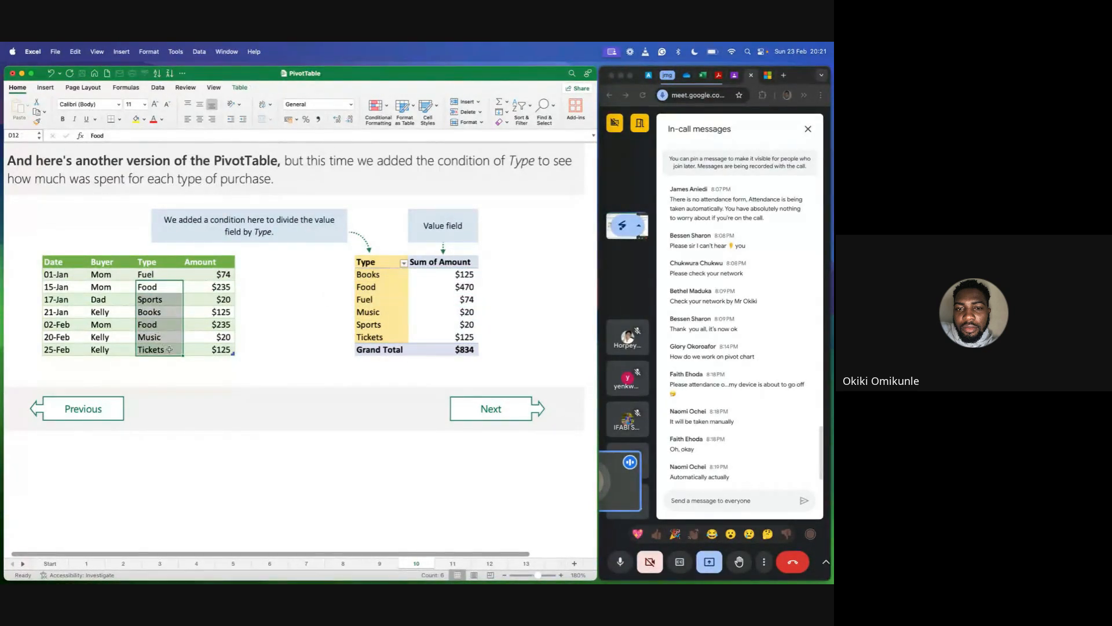
left_click(313, 323)
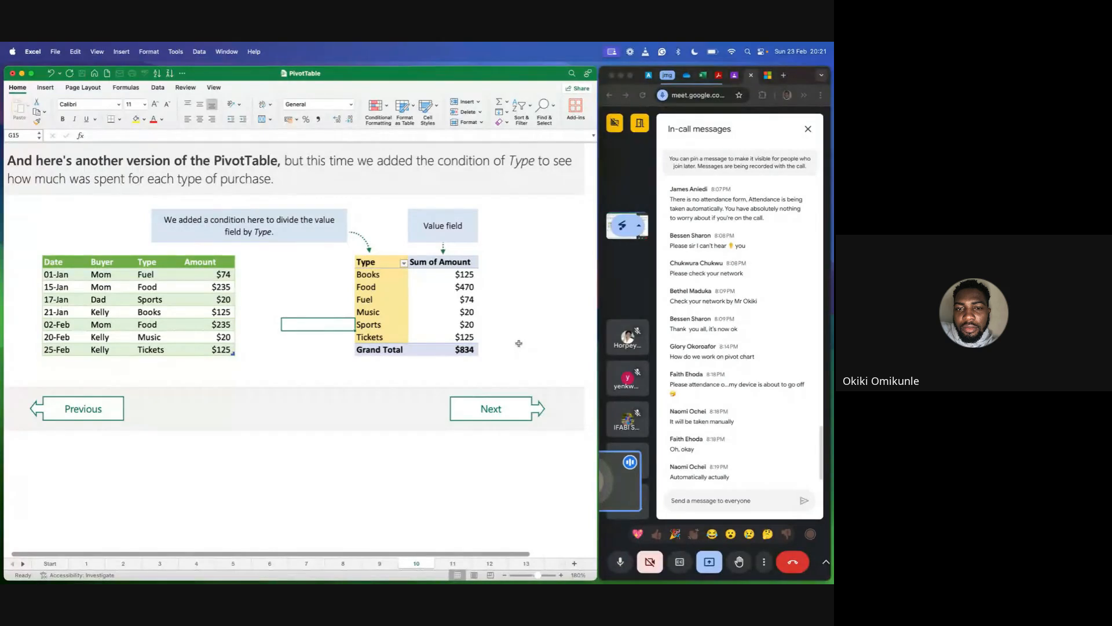
left_click_drag(370, 274, 387, 337)
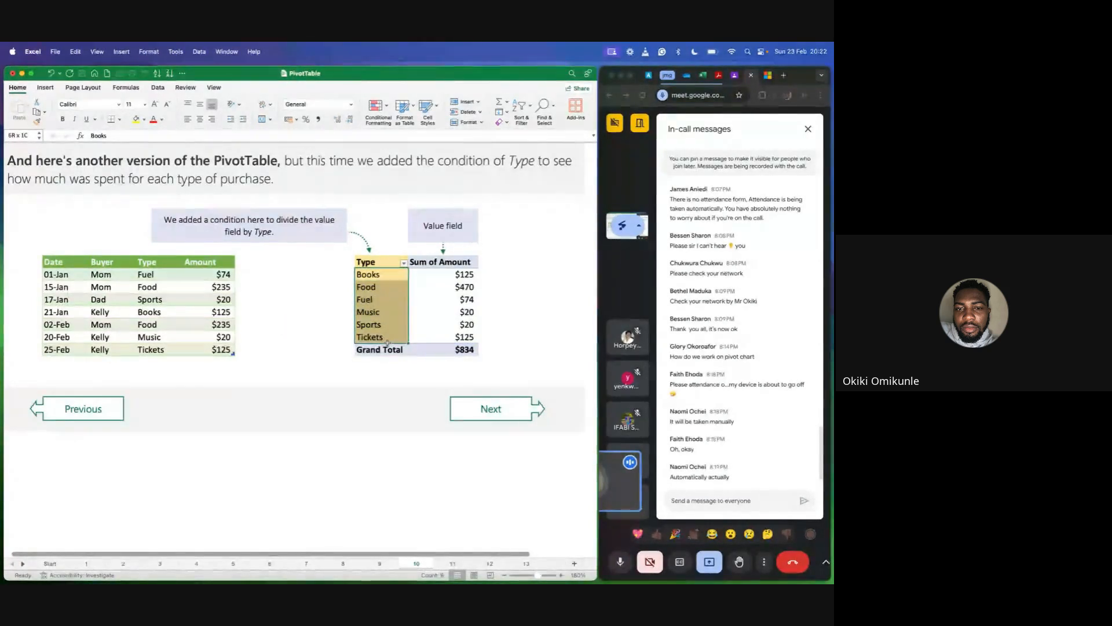
Go to sheet 11 introducing the row field term and enlarge its view to 190%.
left_click(512, 412)
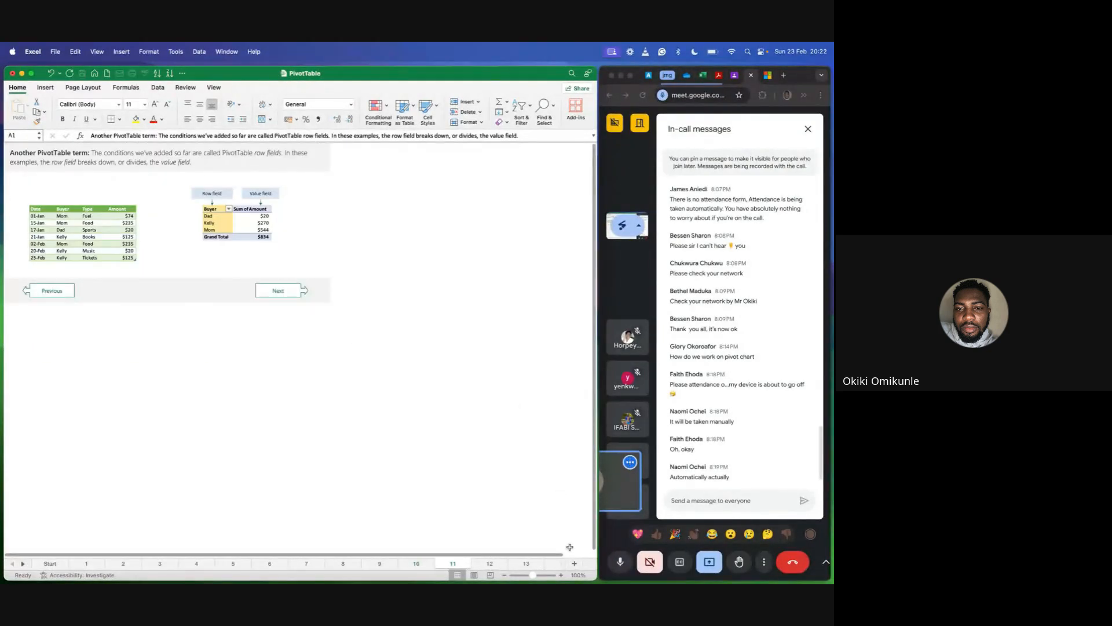
left_click(562, 576)
left_click(562, 575)
left_click(562, 575)
left_click(562, 575)
left_click(562, 575)
left_click(562, 575)
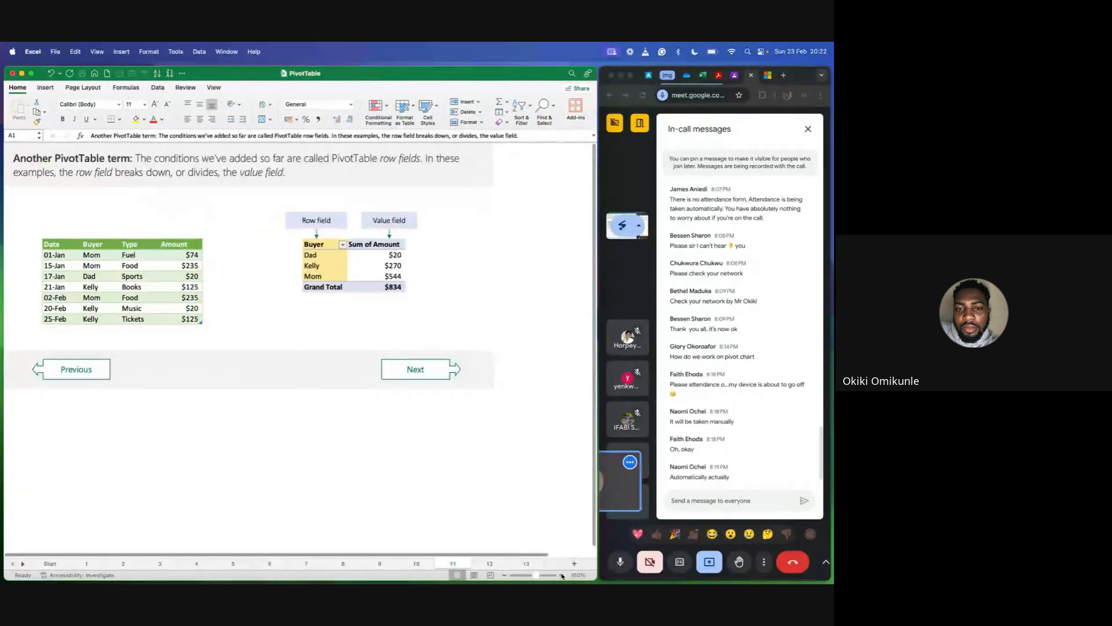
left_click(562, 575)
left_click(562, 575)
left_click(562, 575)
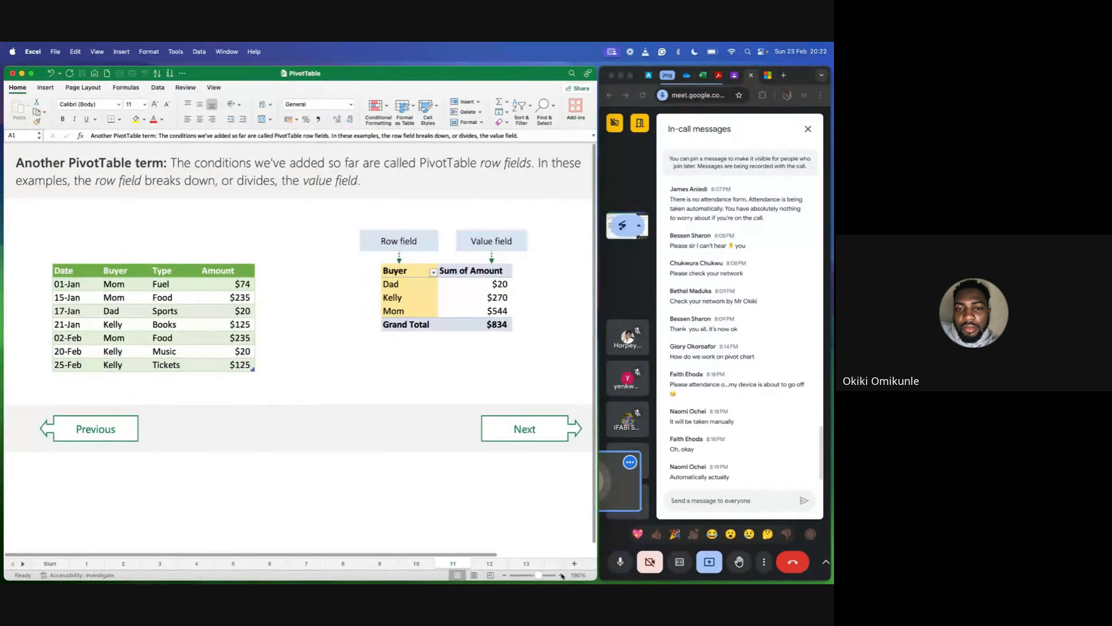
scroll(400, 397, "down", 1)
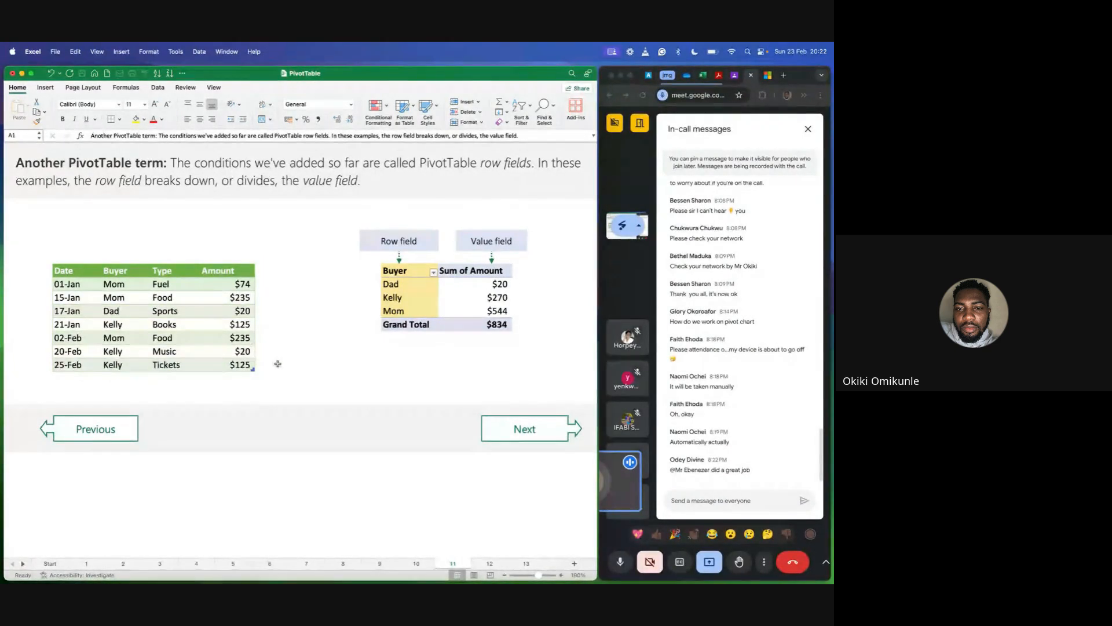
Go to the Let's Review sheet 12, leave text editing in cell A1, and enlarge the view to 160%.
left_click(520, 421)
left_click(519, 420)
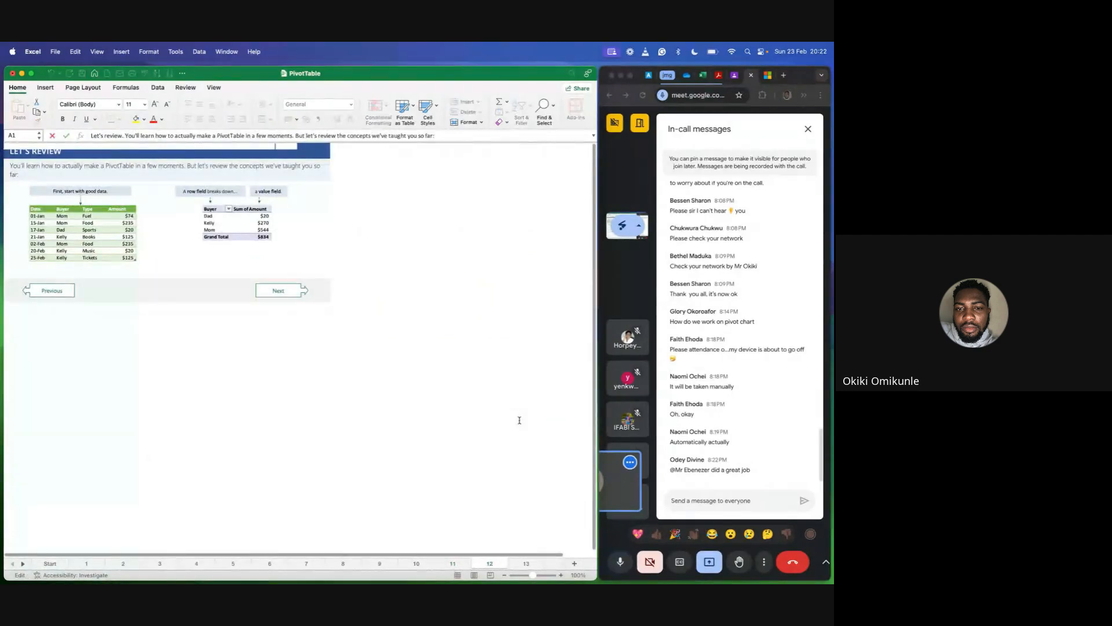
scroll(430, 456, "up", 1)
scroll(431, 457, "down", 1)
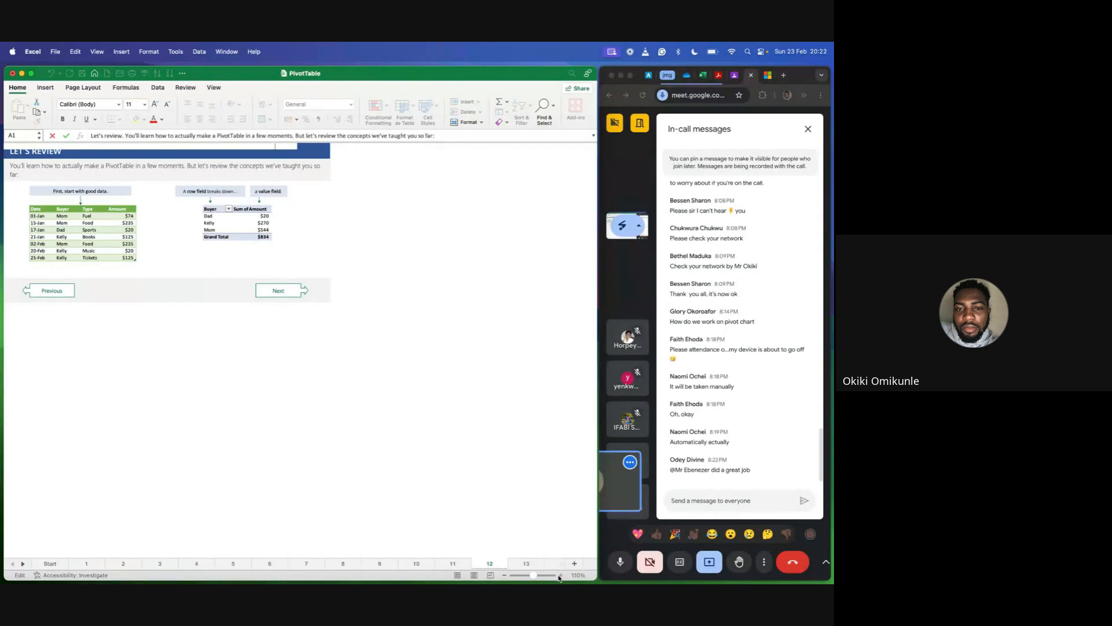
left_click(440, 466)
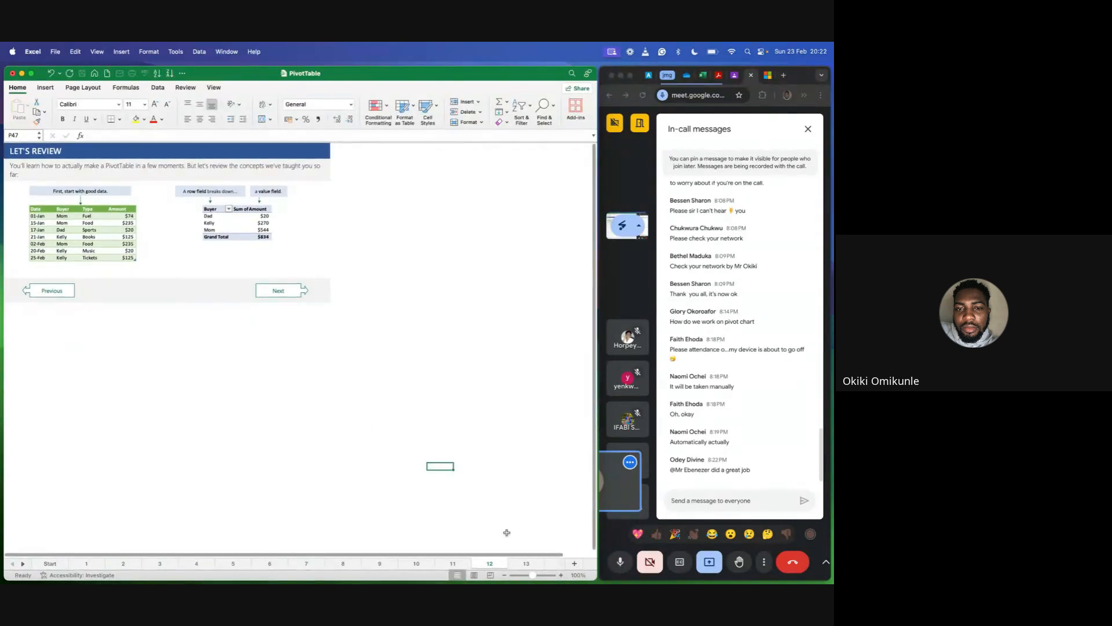
left_click(561, 576)
left_click(561, 576)
left_click(561, 576)
left_click(561, 576)
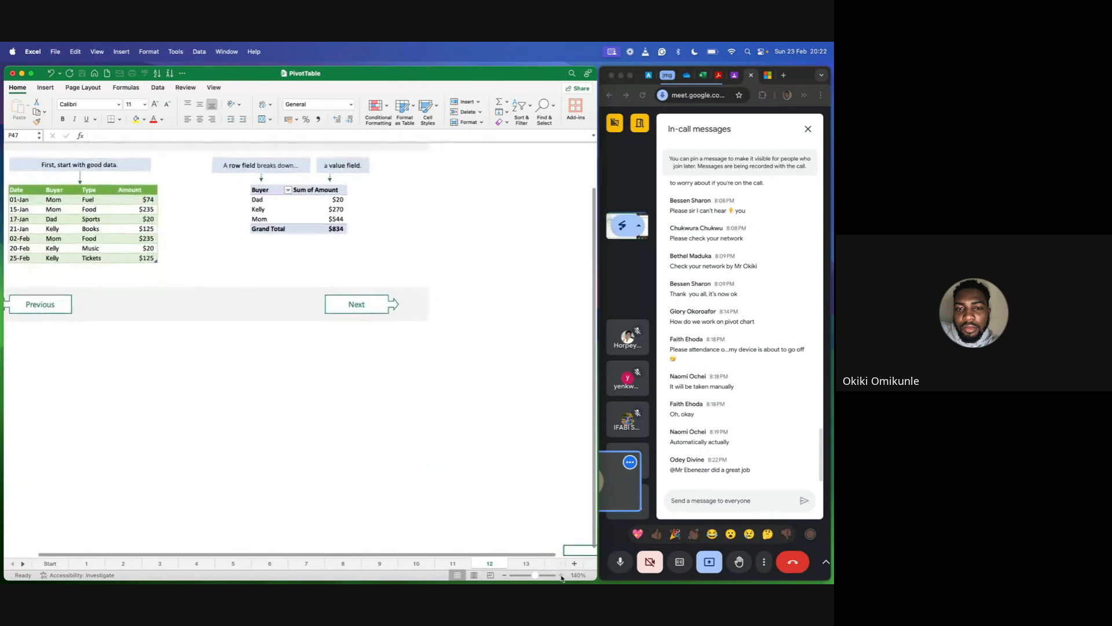
left_click(561, 576)
left_click(560, 576)
scroll(367, 345, "up", 3)
scroll(366, 345, "left", 2)
scroll(367, 345, "up", 1)
scroll(366, 345, "left", 5)
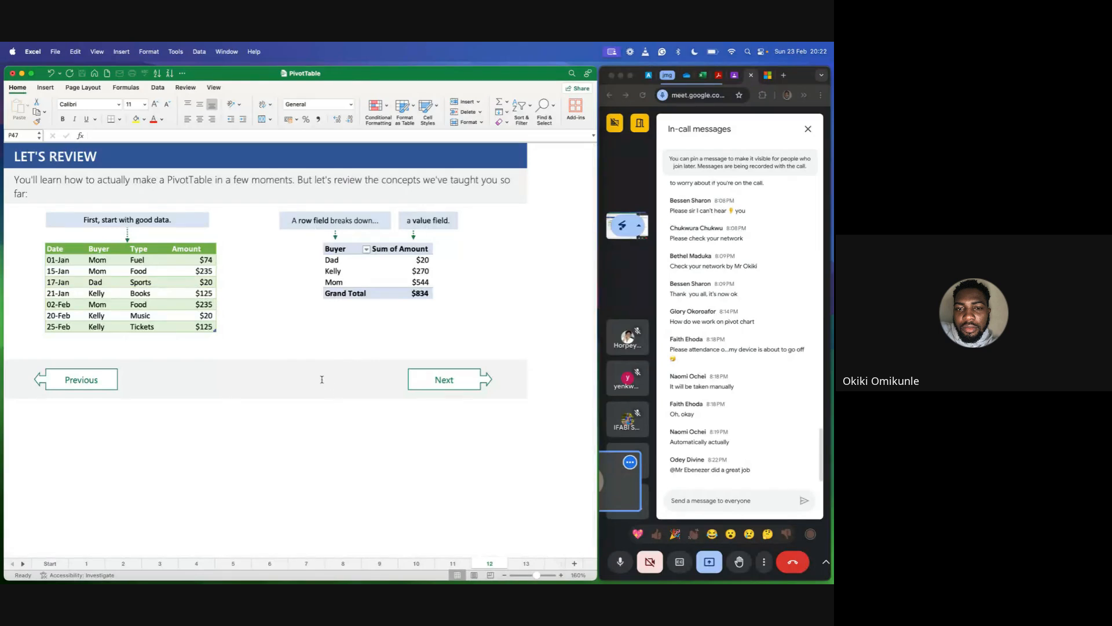
Select empty cell G19 below the two tables on the review sheet.
left_click(306, 339)
left_click_drag(234, 177, 270, 183)
left_click(278, 293)
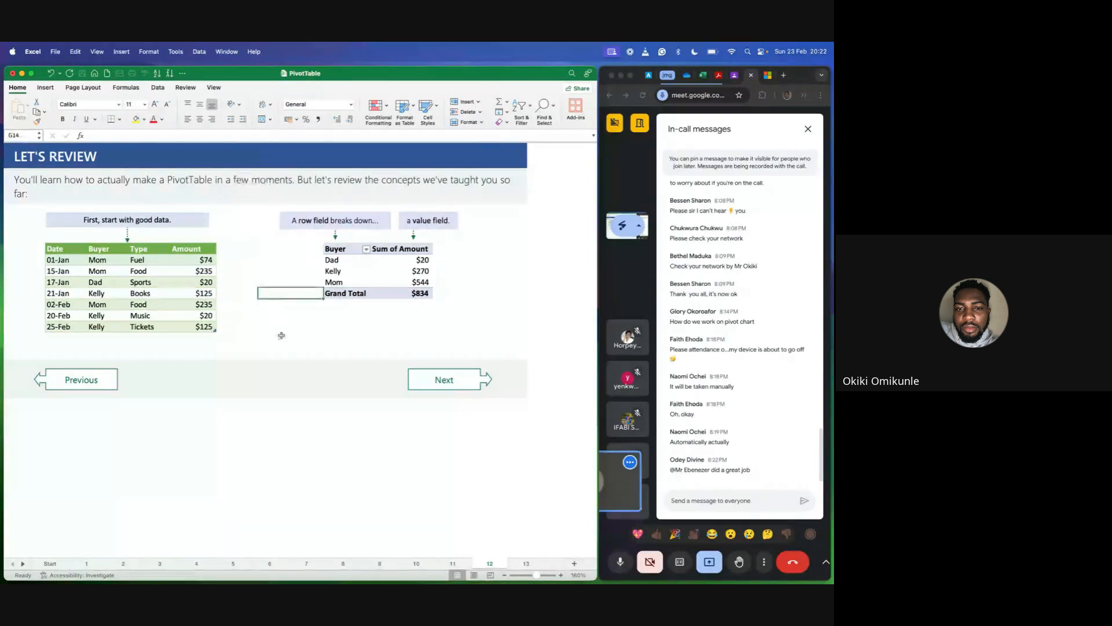
left_click(282, 346)
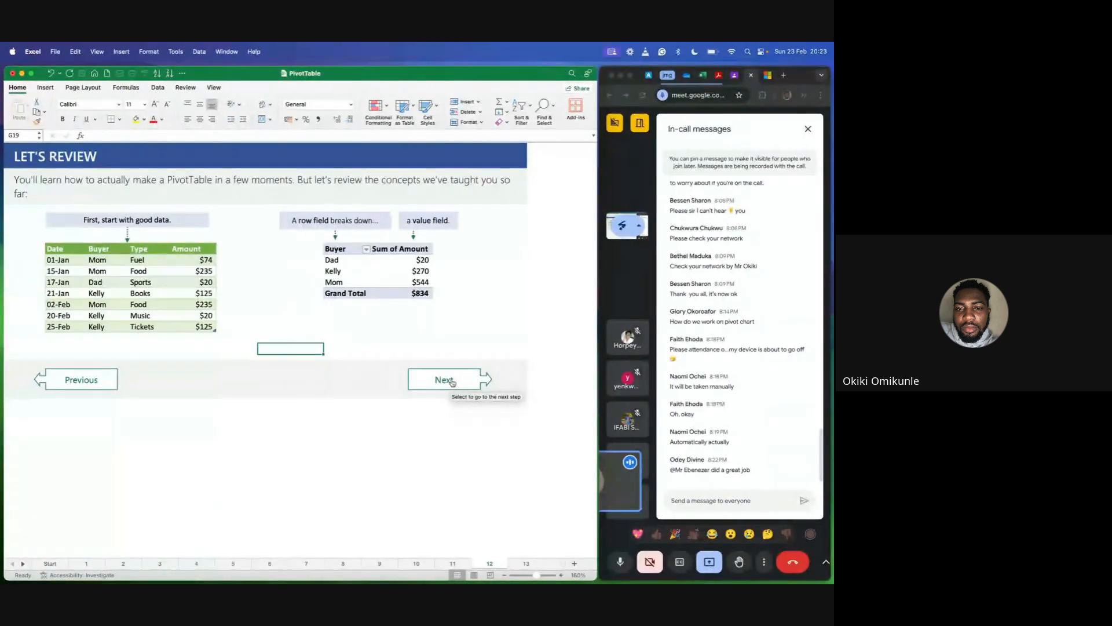
Go to sheet 13 about the PivotTable Fields List, enlarge it to 150%, and slightly adjust the dashed outline around the table's header row.
left_click(452, 383)
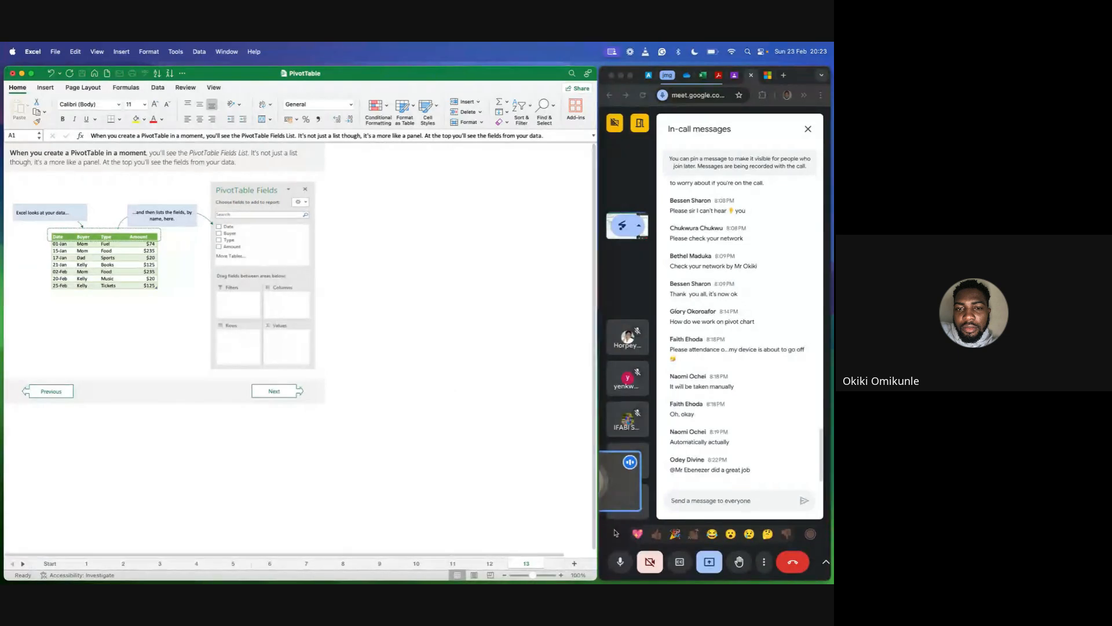
left_click(563, 575)
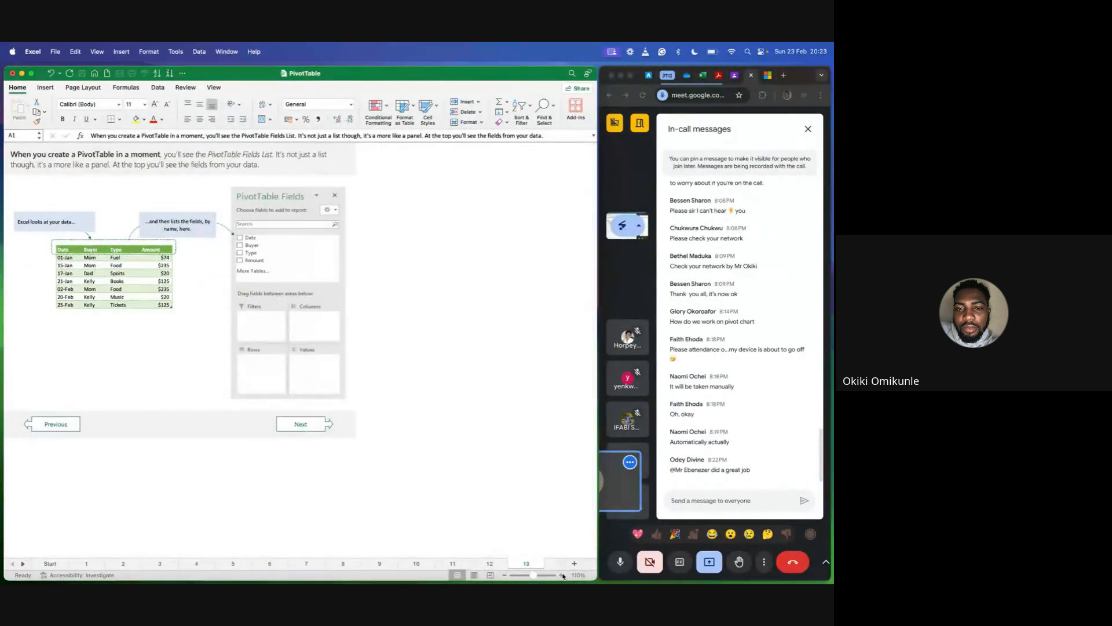
left_click(563, 575)
left_click(563, 576)
left_click(563, 576)
left_click(563, 575)
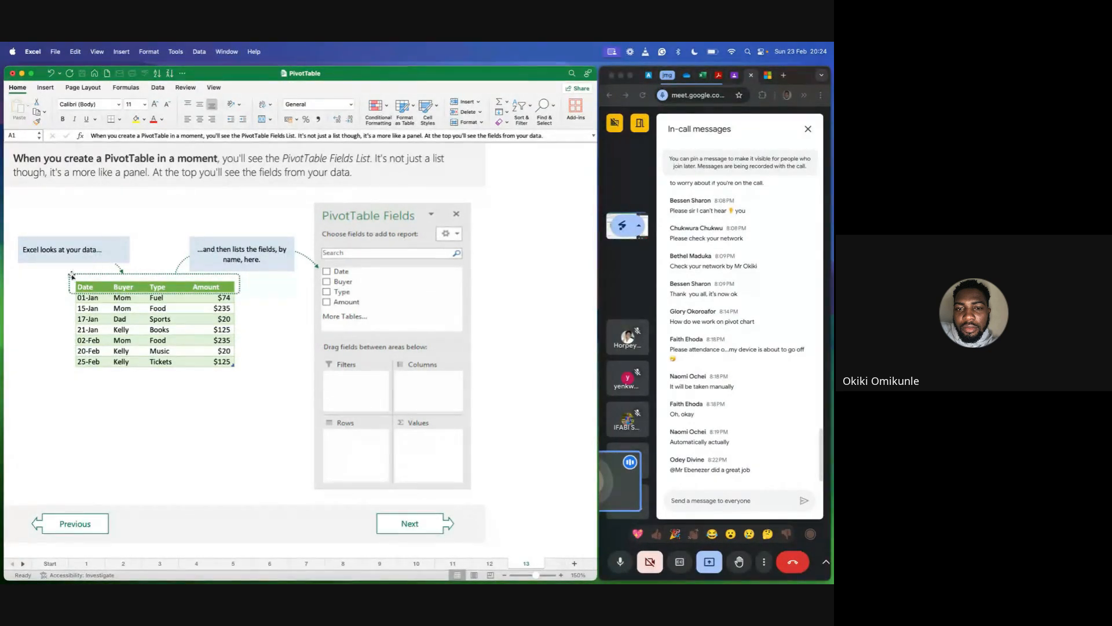
left_click_drag(66, 276, 65, 272)
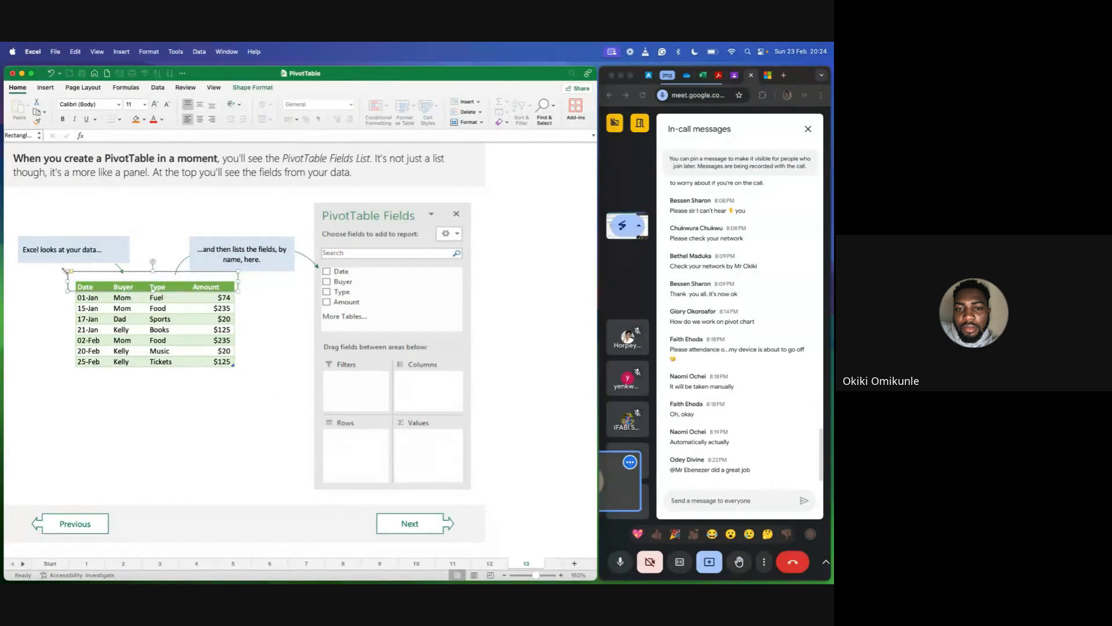
left_click(34, 278)
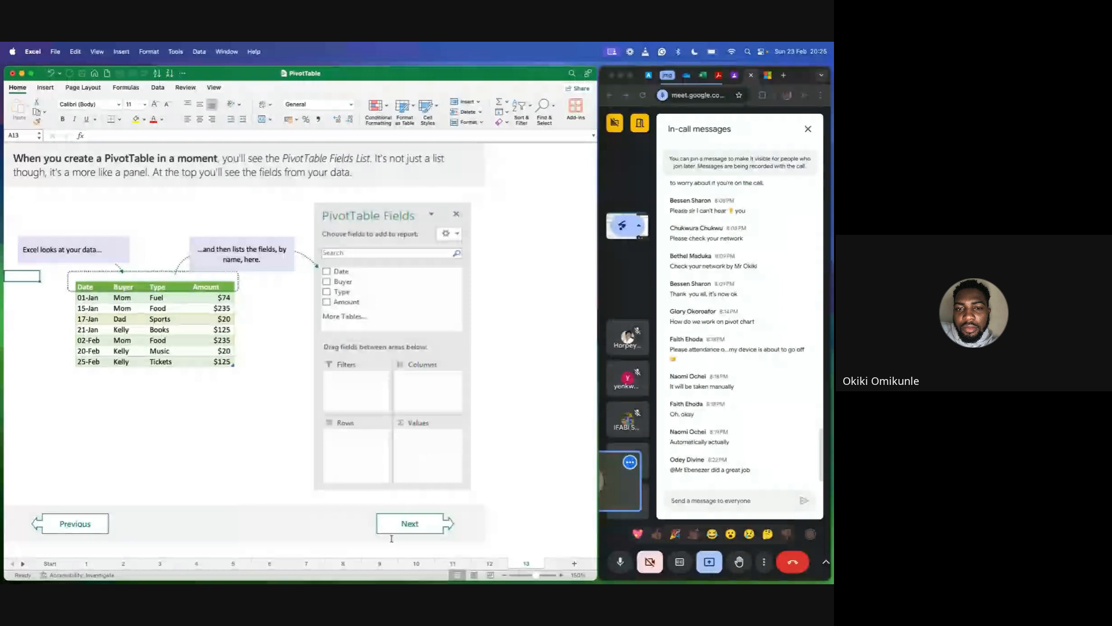
Go to sheet 14 about placing the Amount field in the Values area and enlarge its view to 150%.
left_click(410, 523)
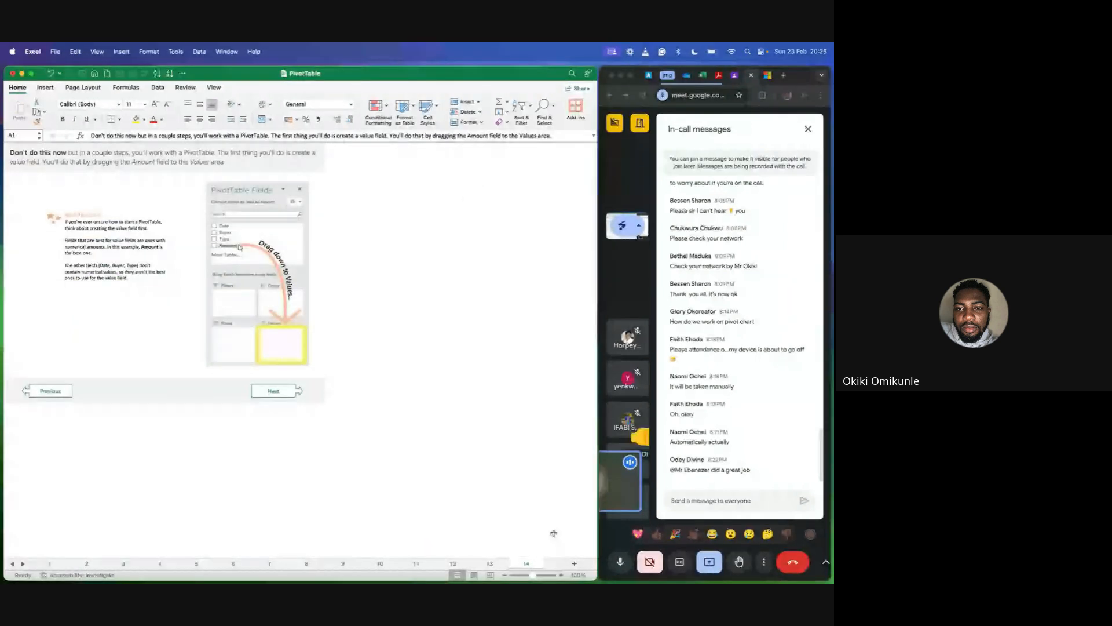
left_click(561, 575)
left_click(561, 575)
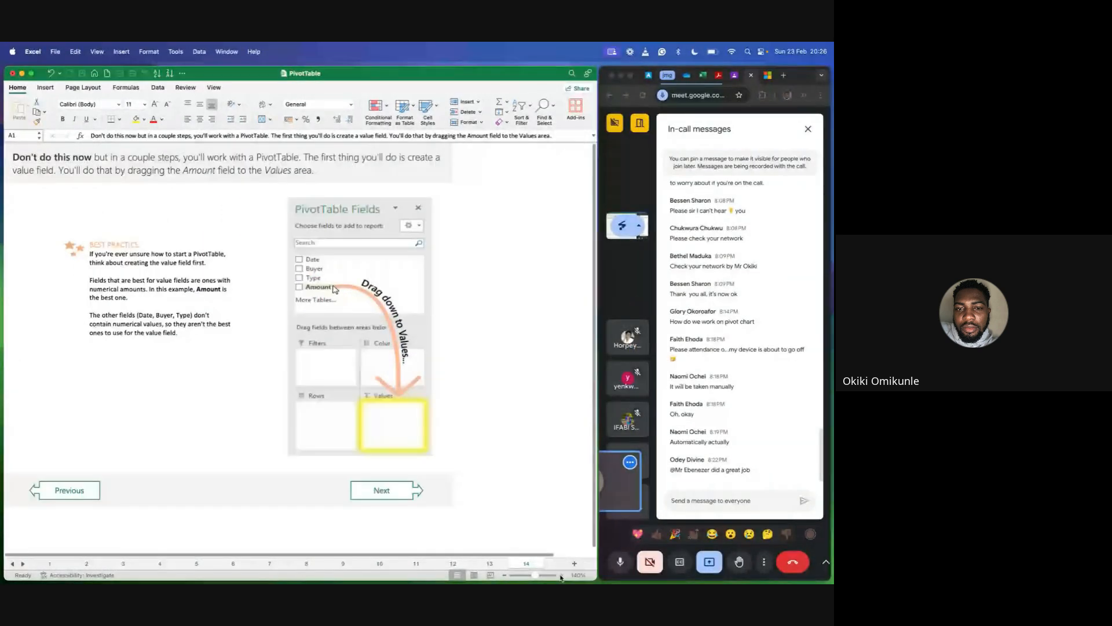
left_click(561, 575)
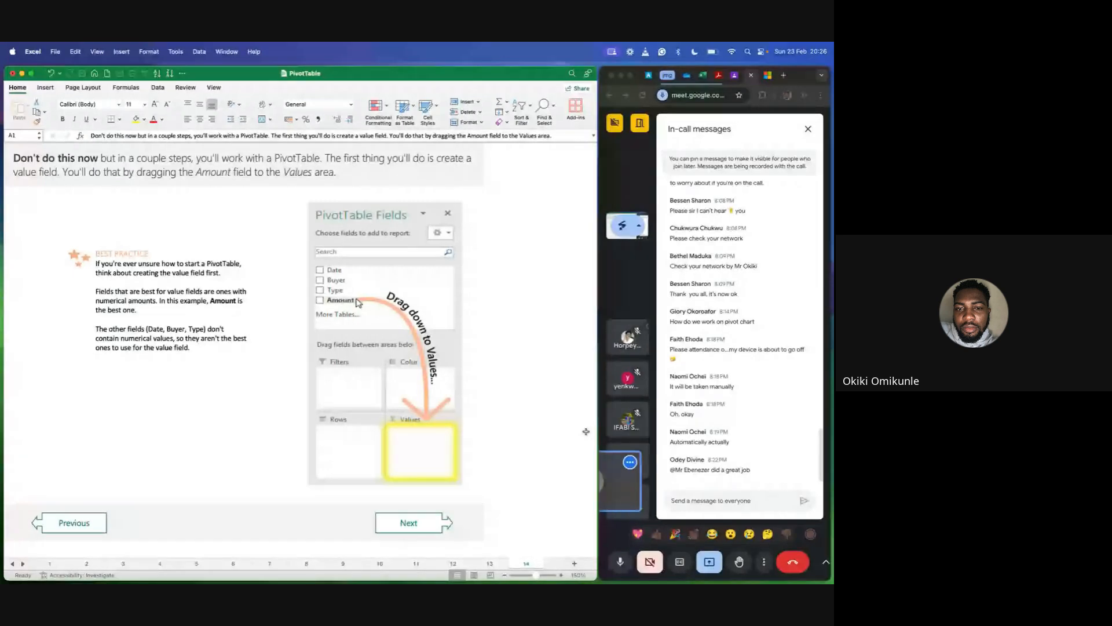
Narrow the Excel window, switch to Google Meet in full screen, and open the choice of what to share before cancelling it.
left_click_drag(597, 428, 480, 406)
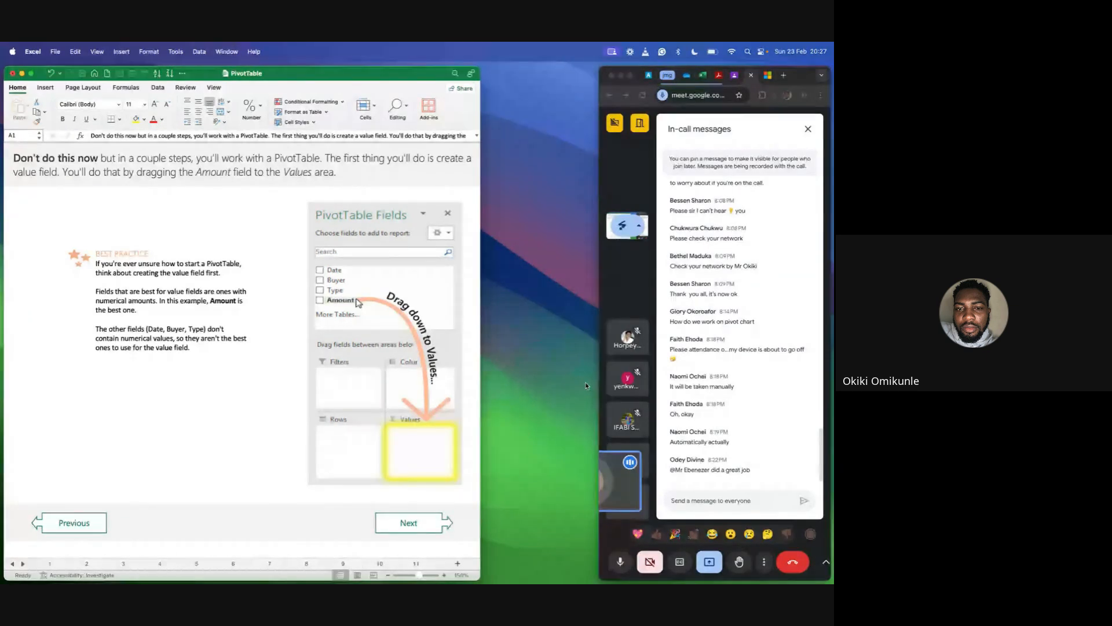
left_click(630, 75)
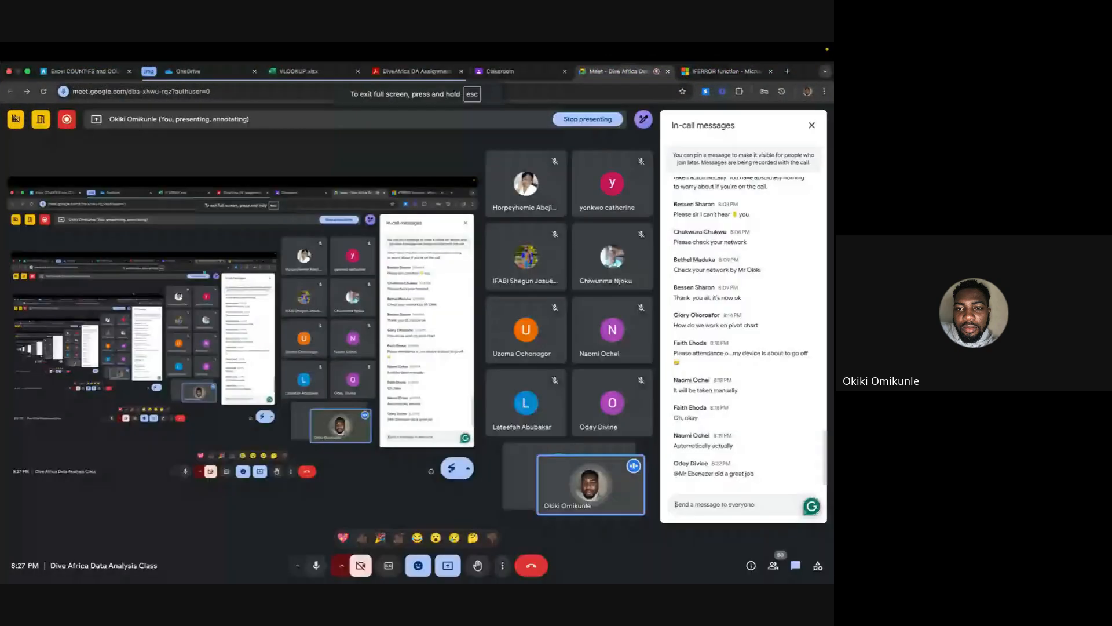
left_click(448, 566)
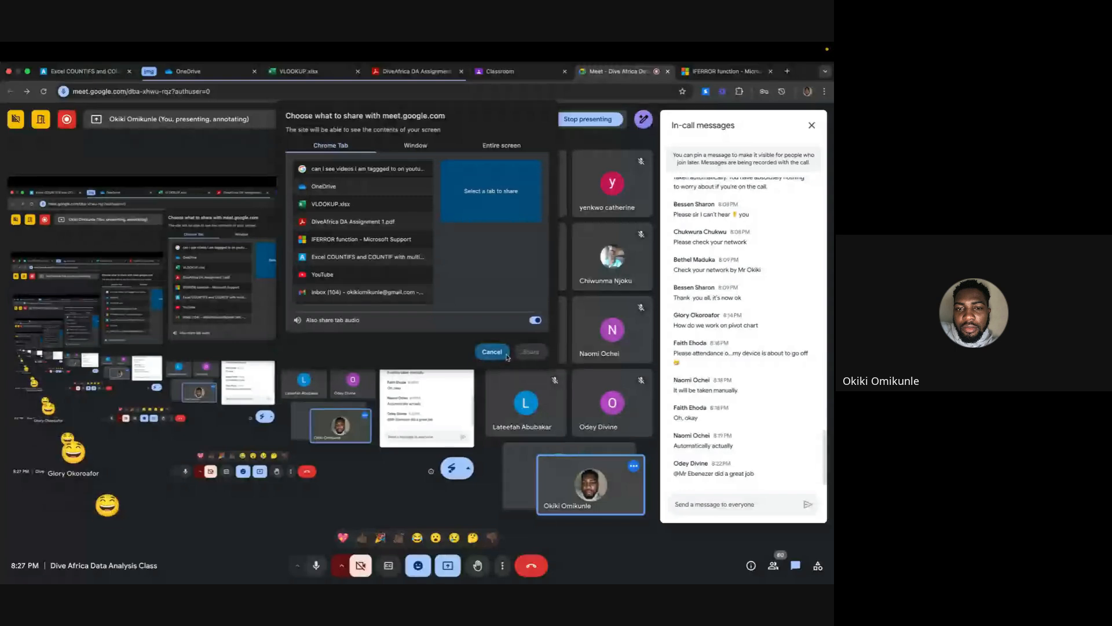
left_click(499, 353)
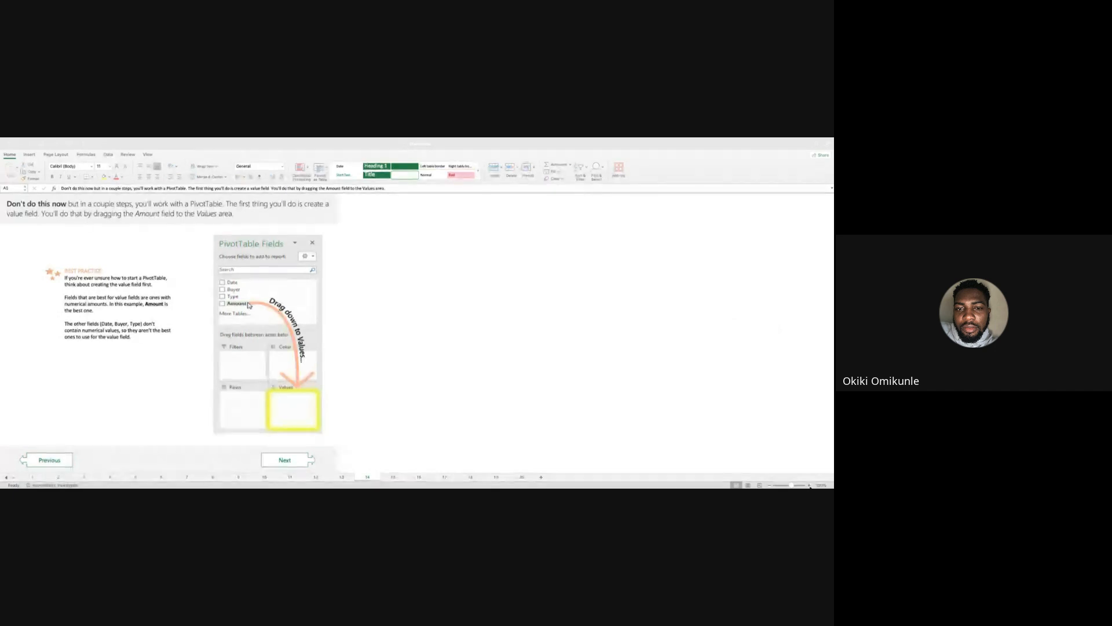
Switch back to the PivotTable workbook in Excel and enlarge the view of sheet 14 by one more zoom level.
left_click(809, 485)
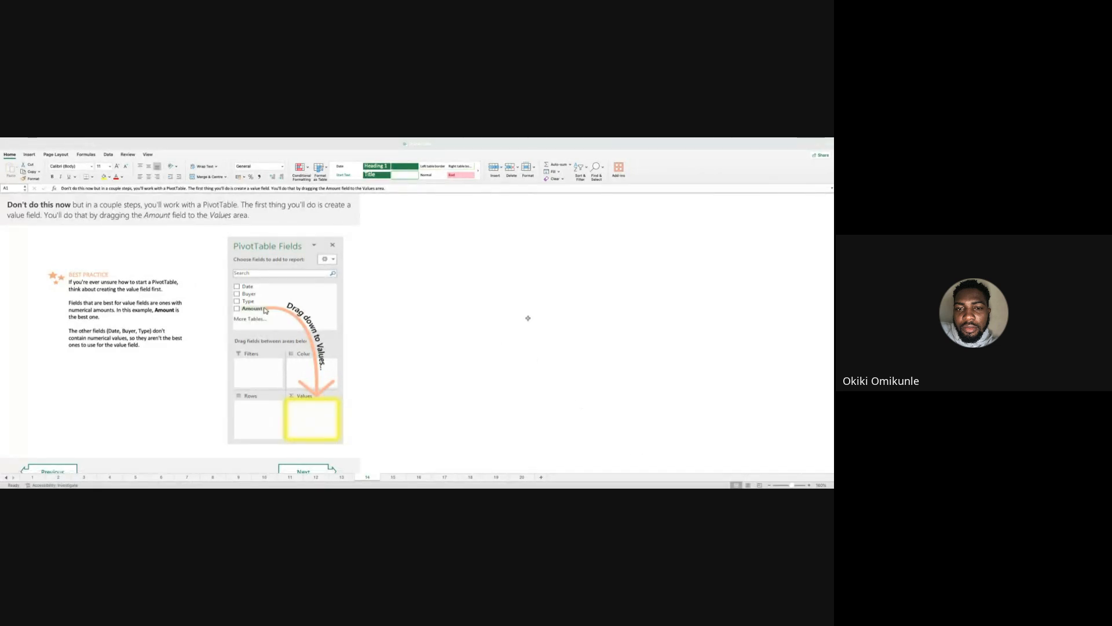
mouse_move(535, 139)
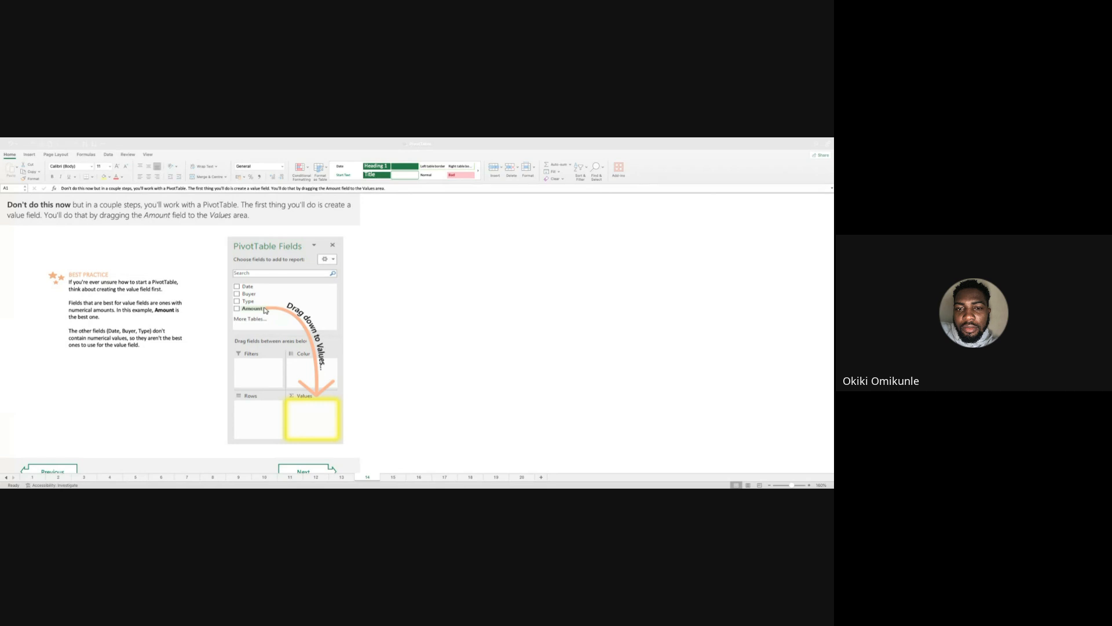
scroll(368, 342, "right", 1)
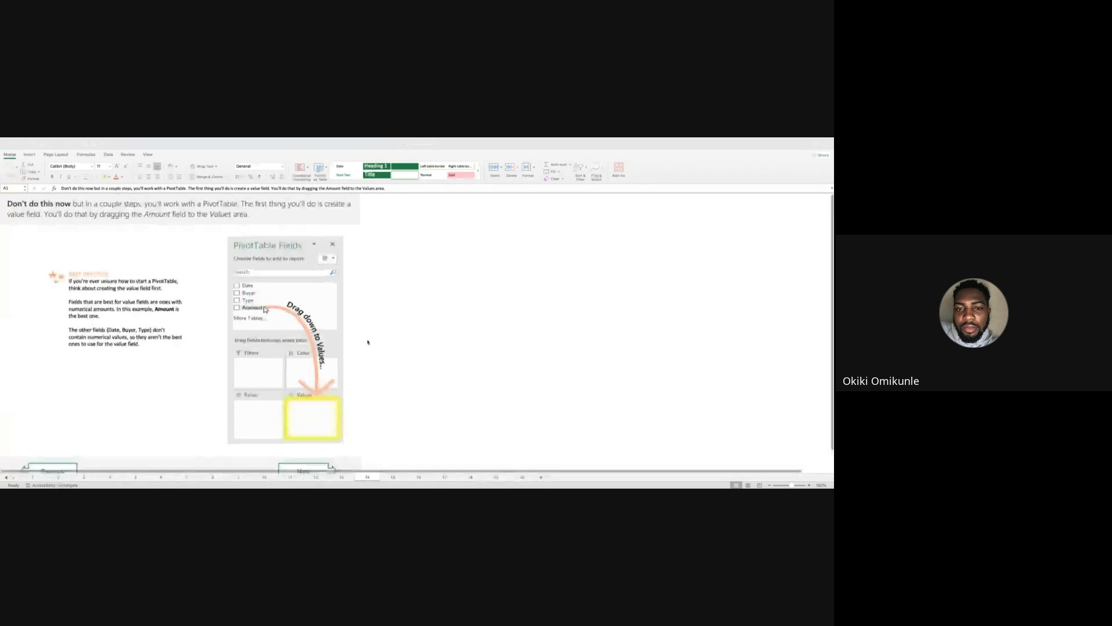
Enlarge sheet 14 to 250% and look over the best-practice note and the illustration of the Amount field going to Values.
scroll(368, 342, "down", 1)
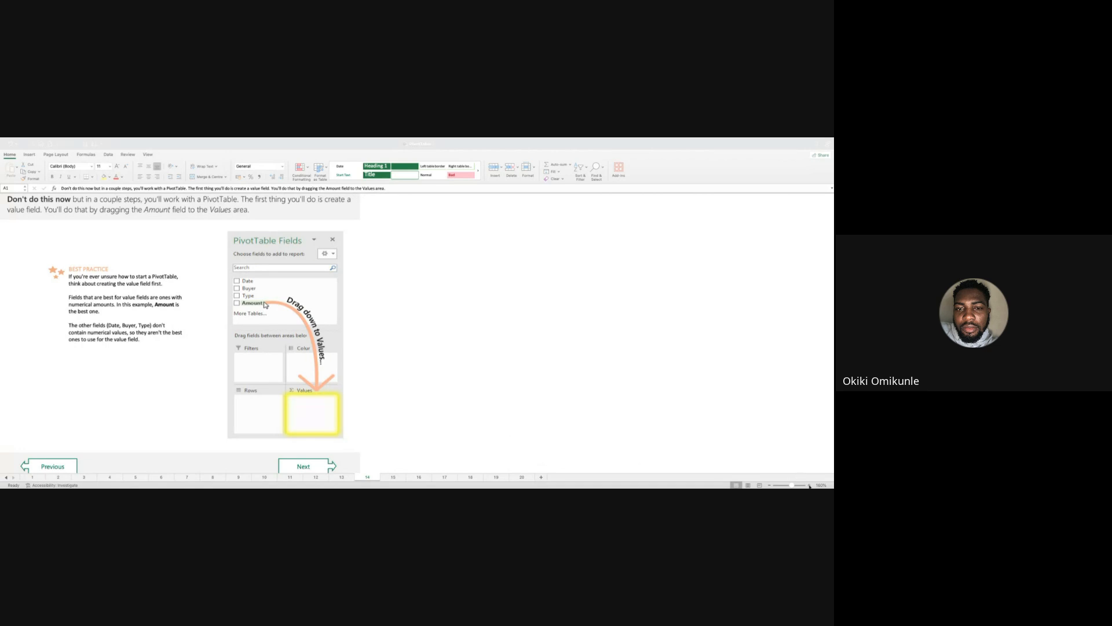
left_click(809, 485)
left_click(810, 485)
left_click(809, 485)
left_click(810, 485)
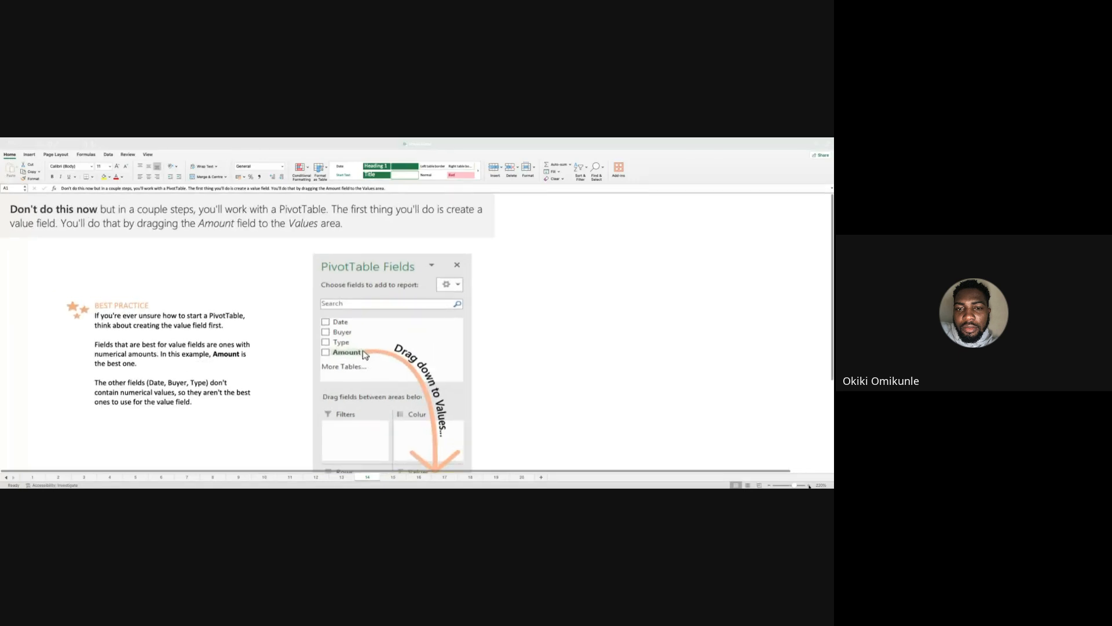
left_click(809, 485)
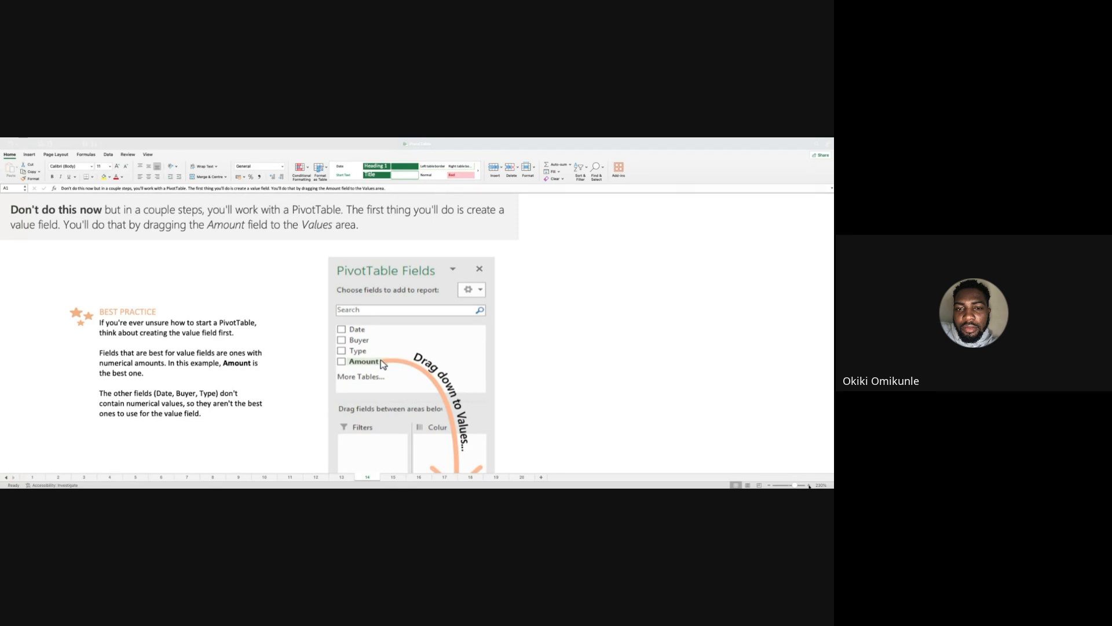
left_click(810, 485)
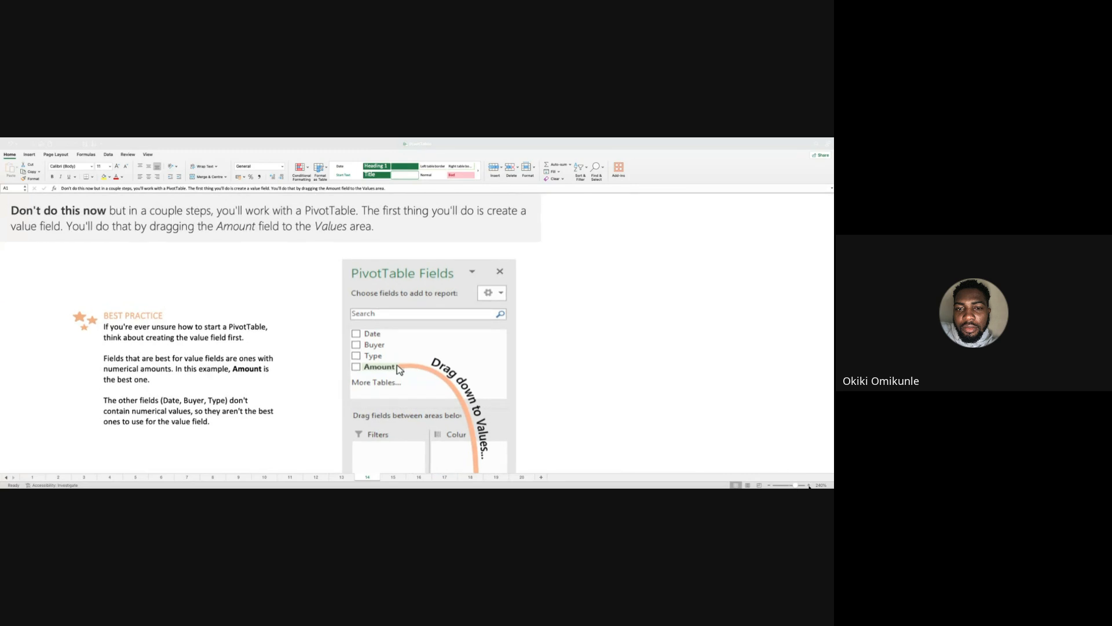
left_click(809, 485)
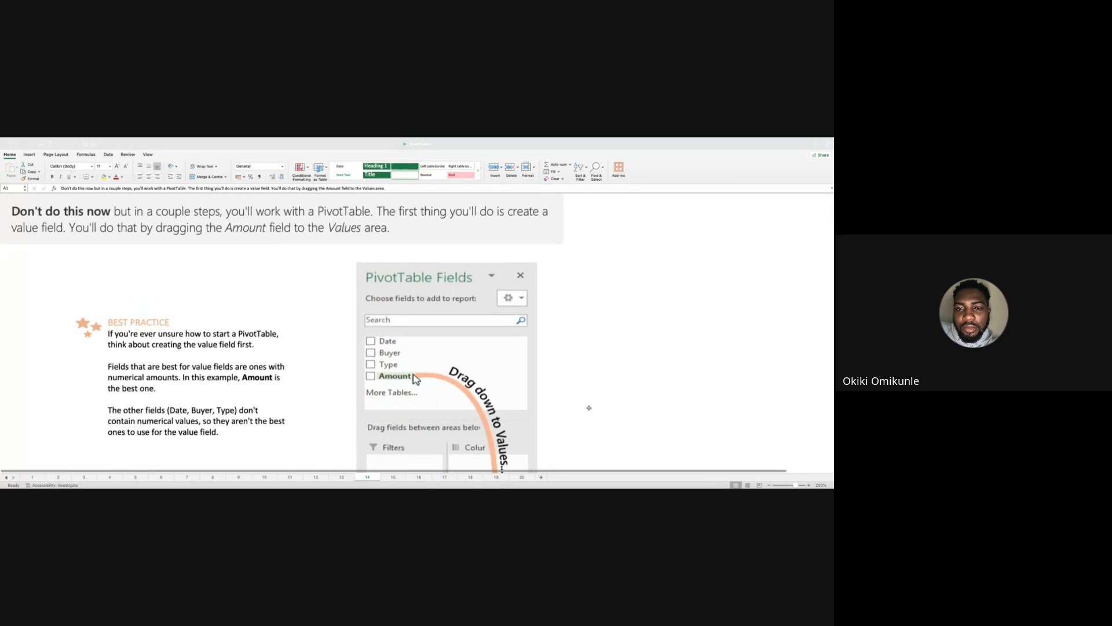
scroll(642, 385, "down", 3)
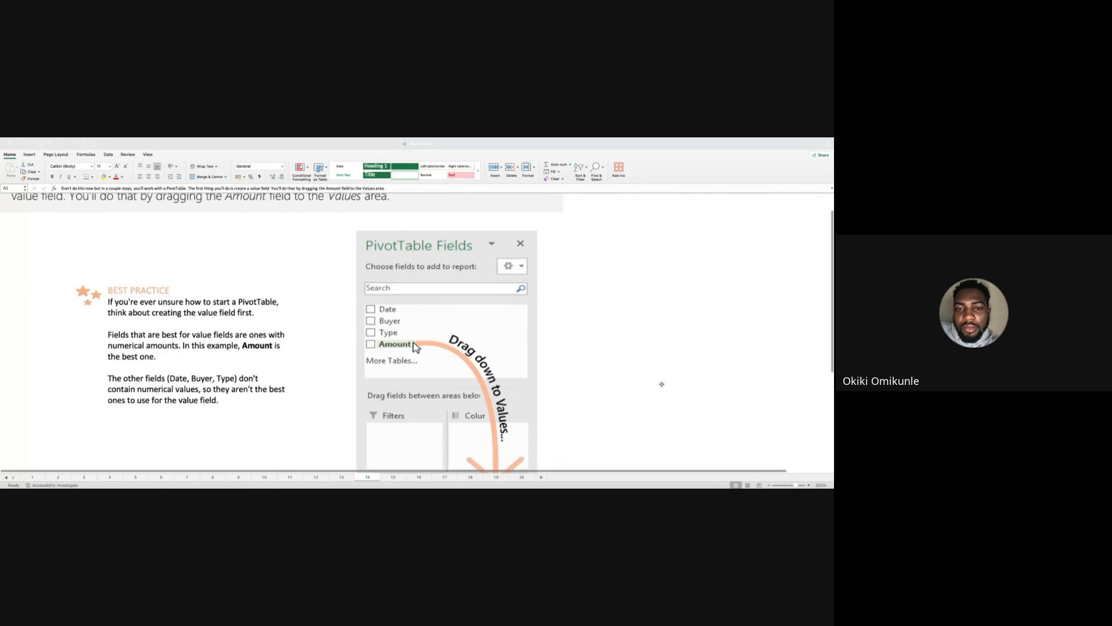
scroll(662, 384, "down", 1)
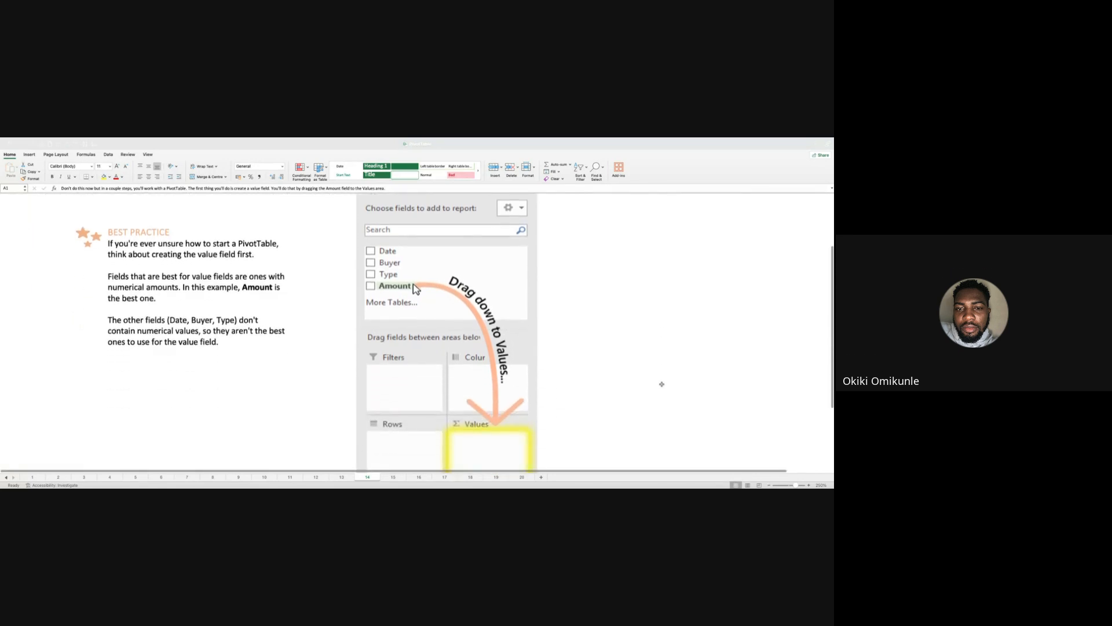
scroll(662, 384, "down", 2)
scroll(661, 384, "up", 3)
scroll(661, 384, "up", 5)
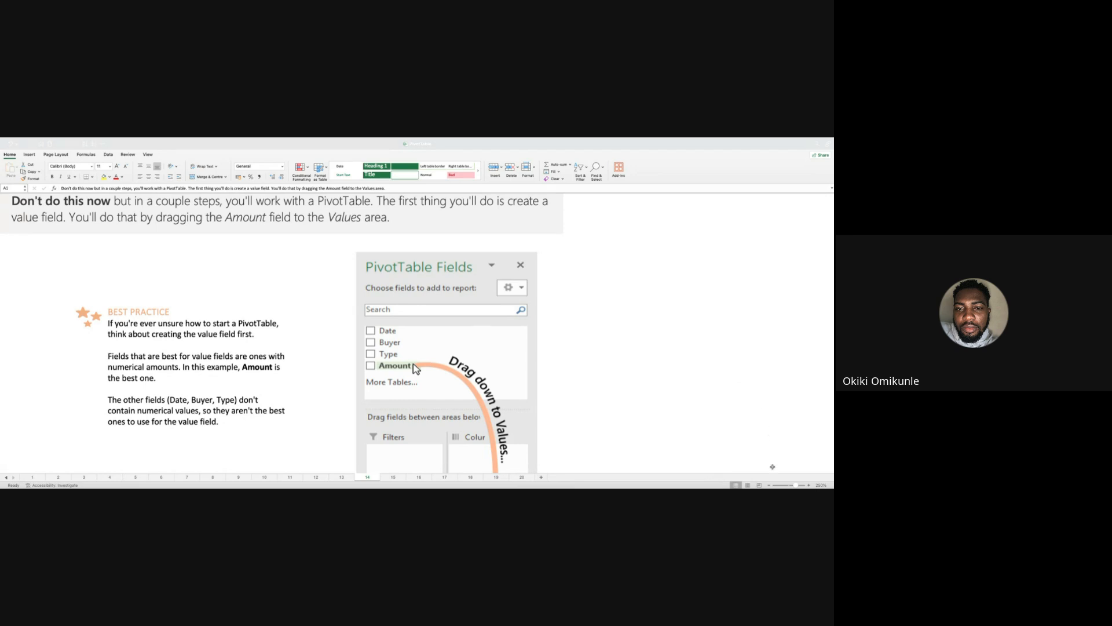
Reduce the view of sheet 14 to 180% so more of the PivotTable Fields illustration fits.
left_click(770, 485)
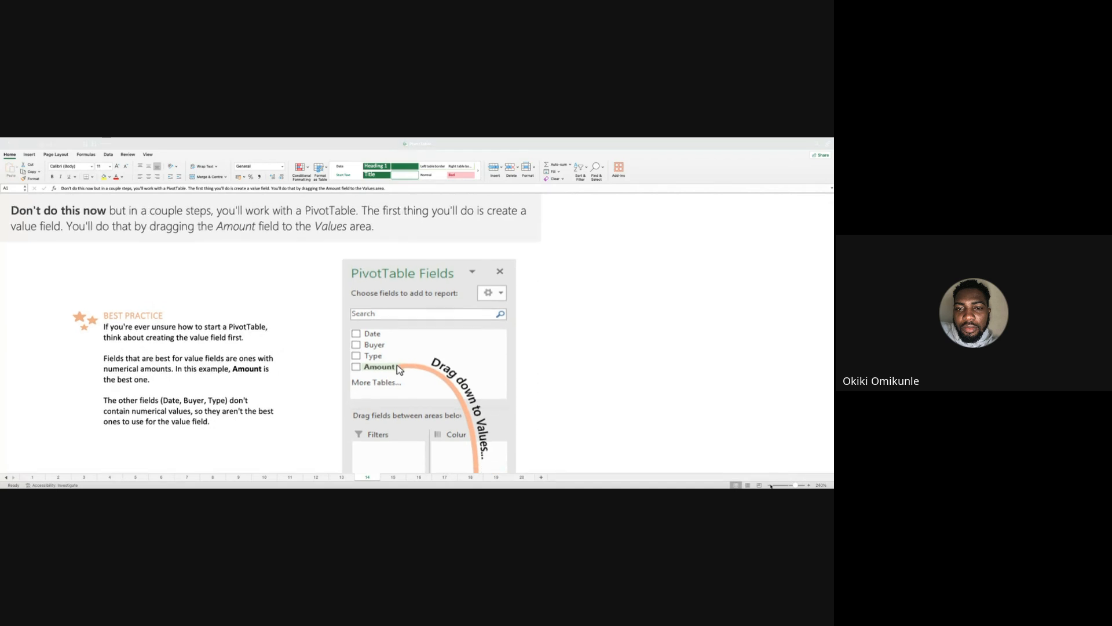
left_click(770, 485)
left_click(770, 485)
left_click(770, 485)
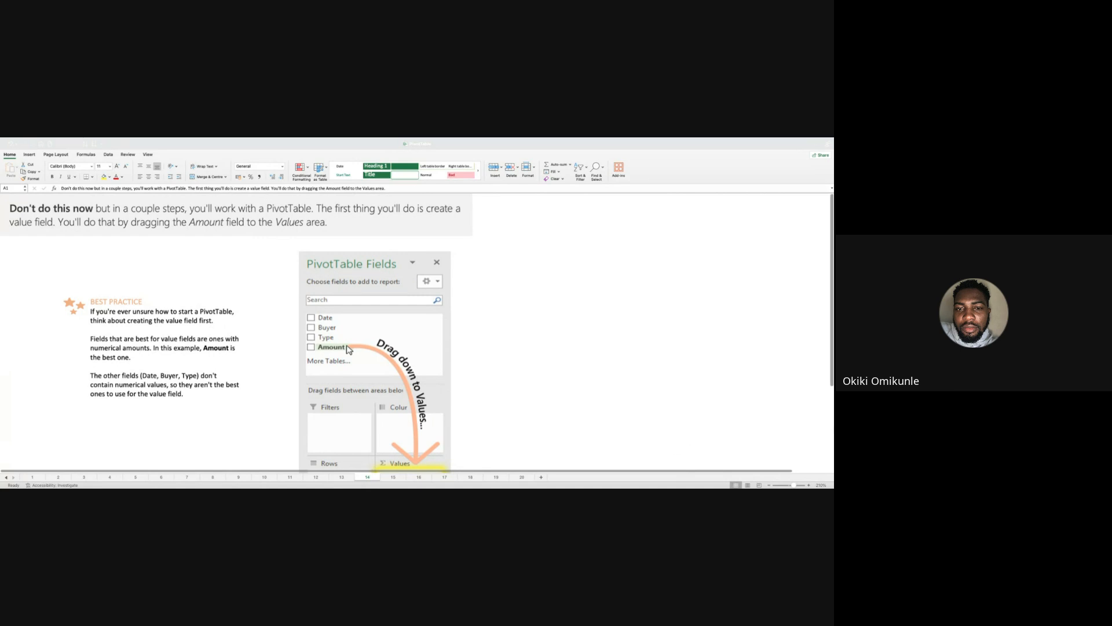
left_click(769, 485)
left_click(769, 485)
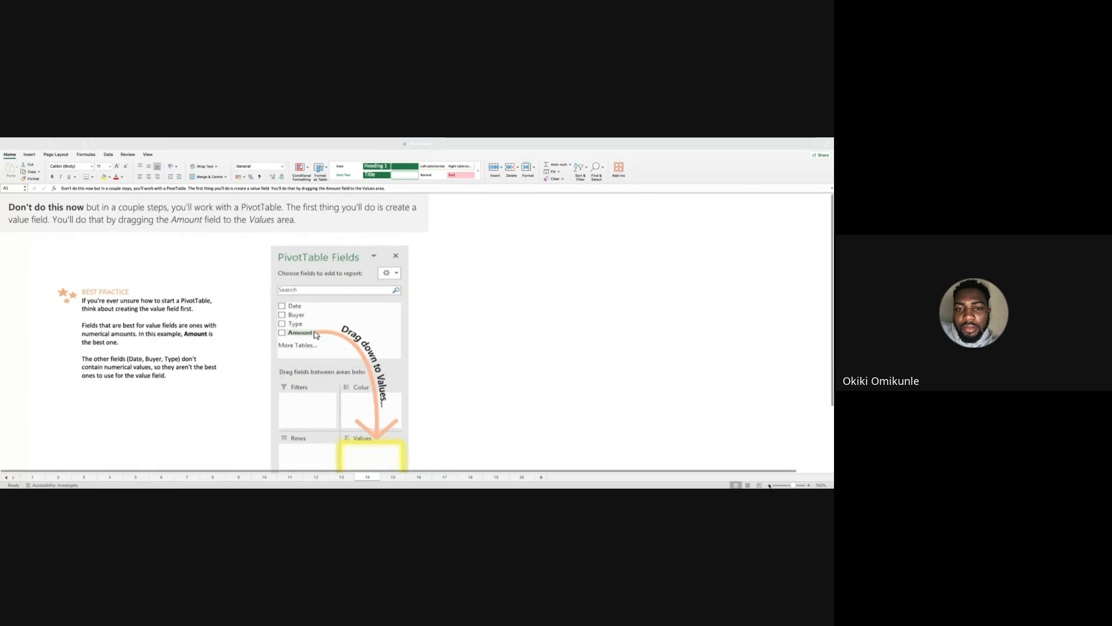
left_click(769, 485)
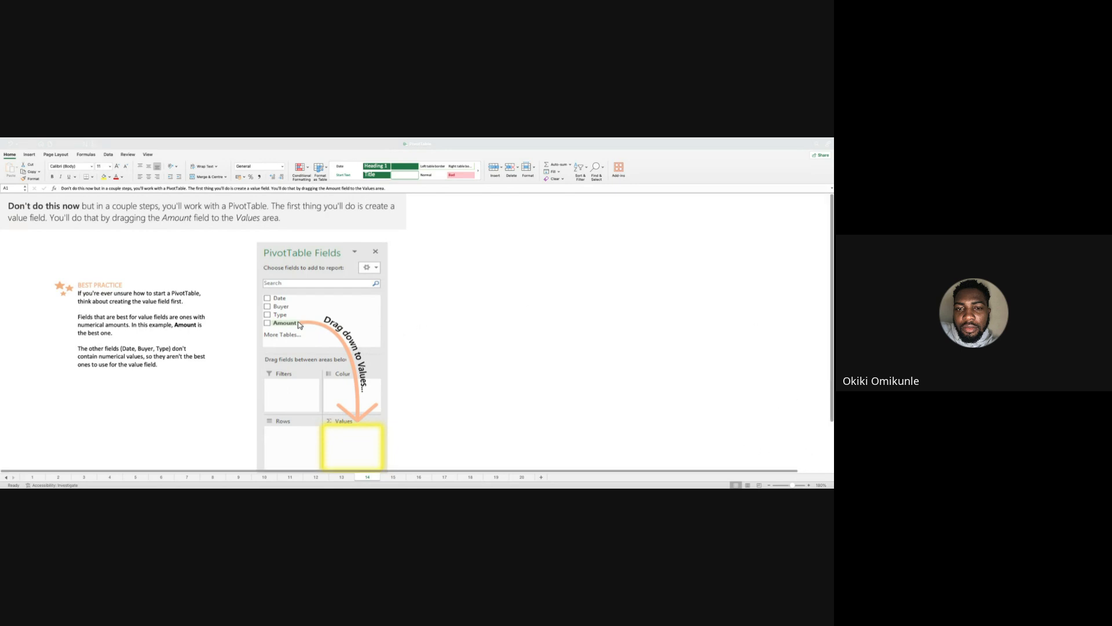
Go to sheet 15 about the resulting Sum of Amount value field and enlarge its view to 170%.
left_click(393, 477)
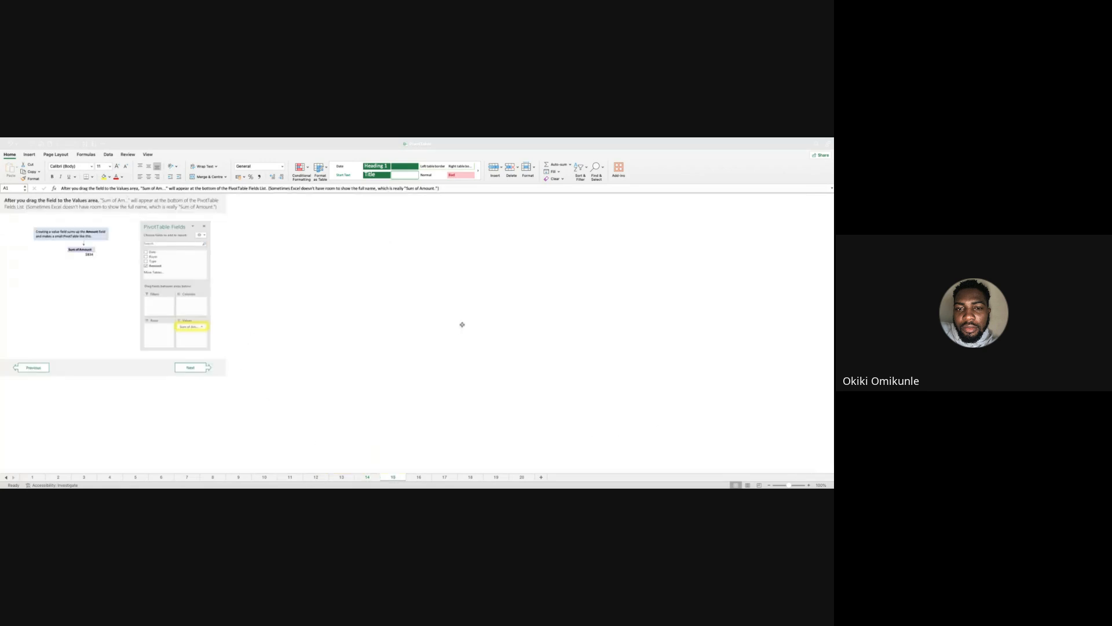
left_click(809, 485)
left_click(809, 485)
left_click(809, 485)
left_click(808, 485)
left_click(809, 486)
left_click(809, 485)
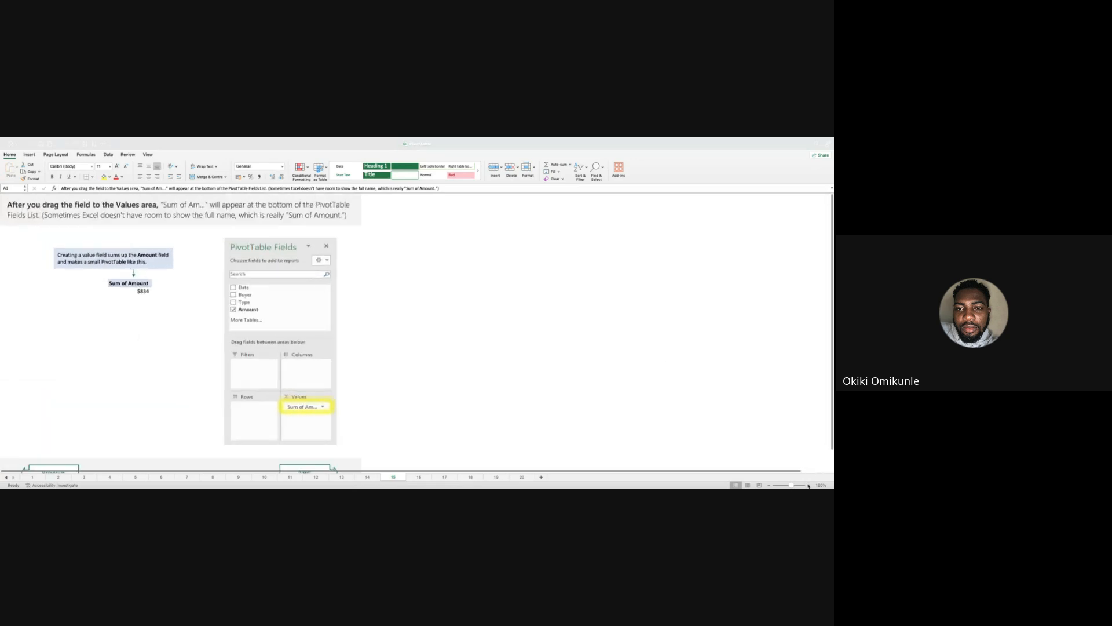
left_click(809, 486)
scroll(594, 375, "right", 1)
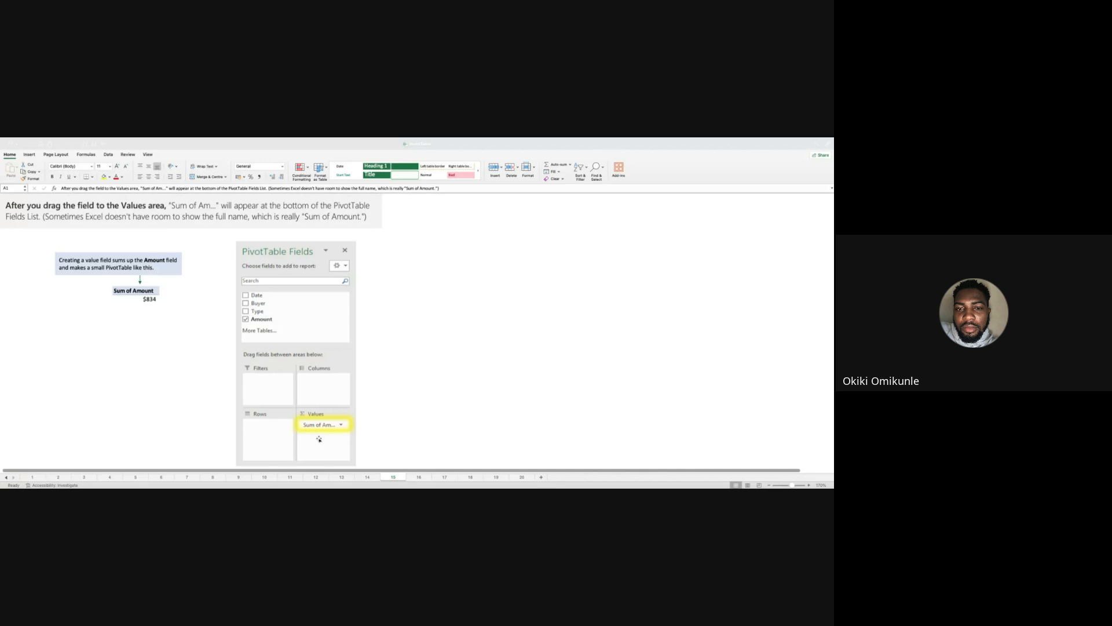
Go to sheet 16 about dividing the value field with a row field and enlarge its view to 150%.
left_click(418, 477)
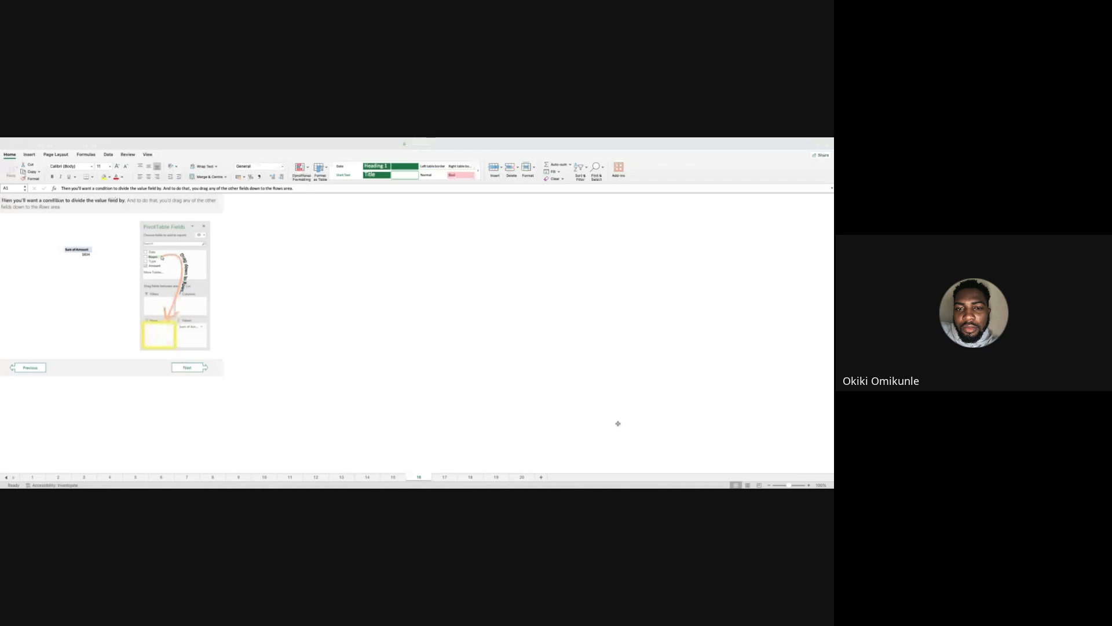
left_click(809, 485)
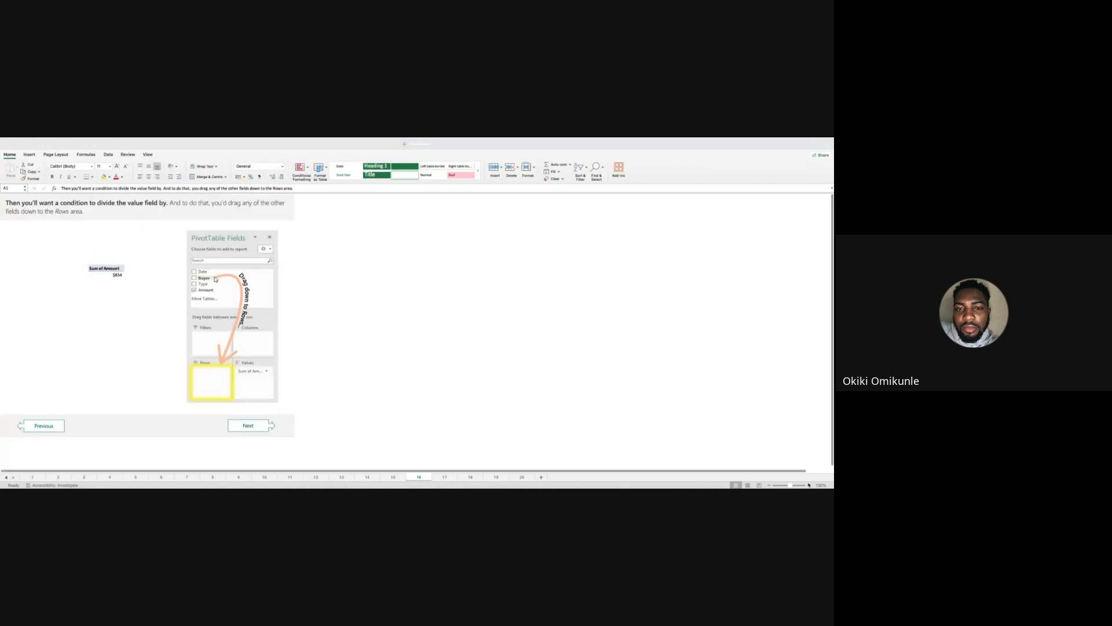
left_click(809, 485)
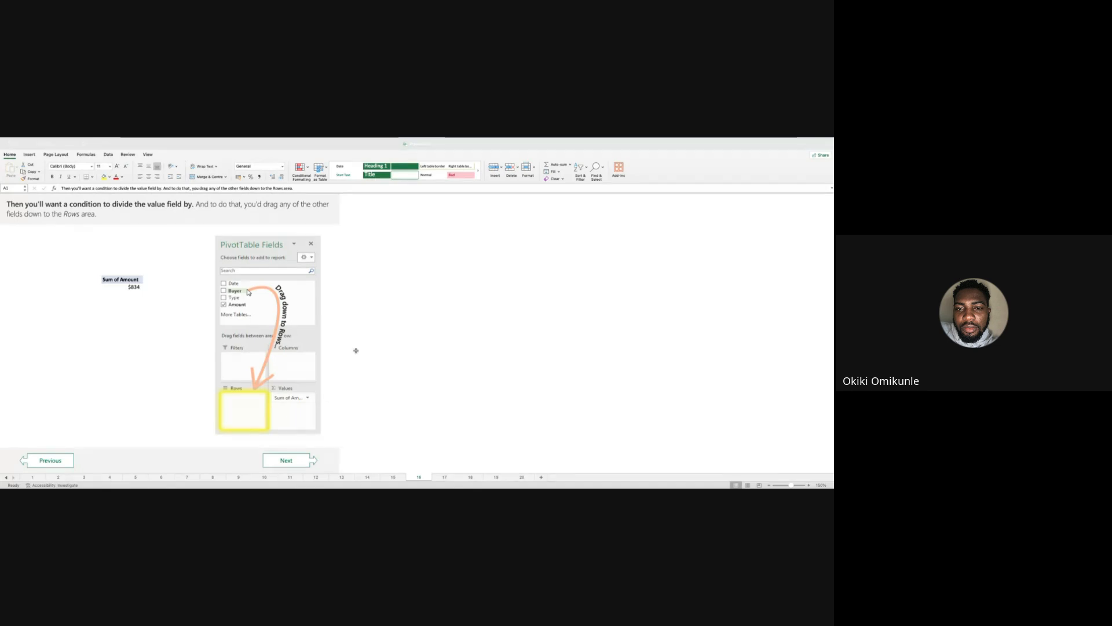
Go to sheet 17 about the Buyer field in the Rows area, enlarge it to 150%, and show it from the heading.
left_click(445, 478)
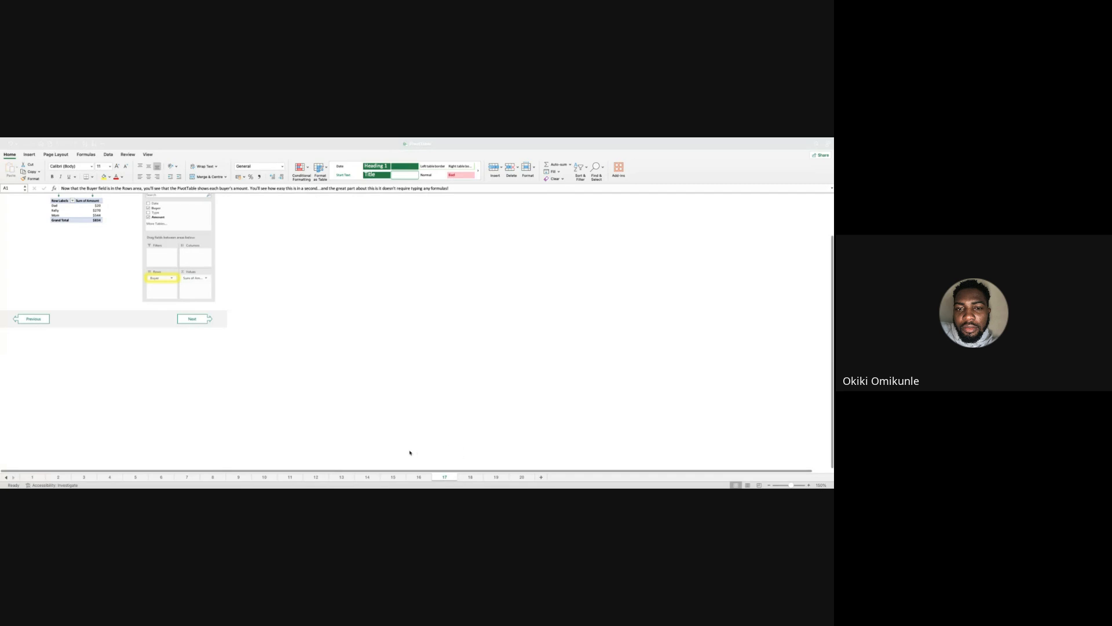
left_click(810, 486)
left_click(809, 486)
left_click(809, 485)
left_click(809, 485)
left_click(809, 486)
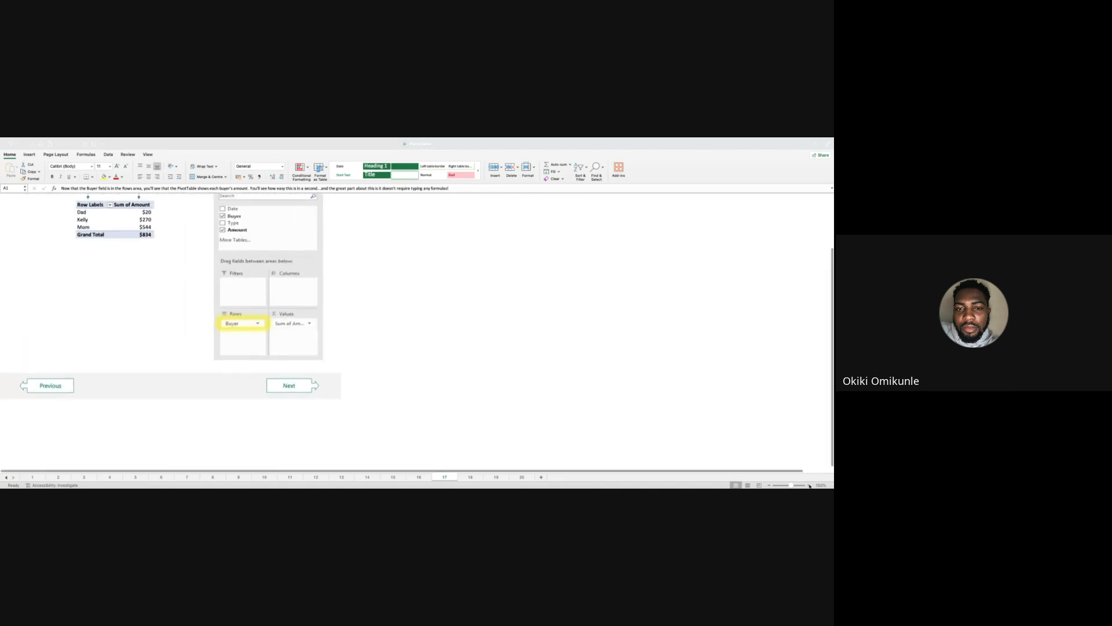
scroll(687, 407, "up", 3)
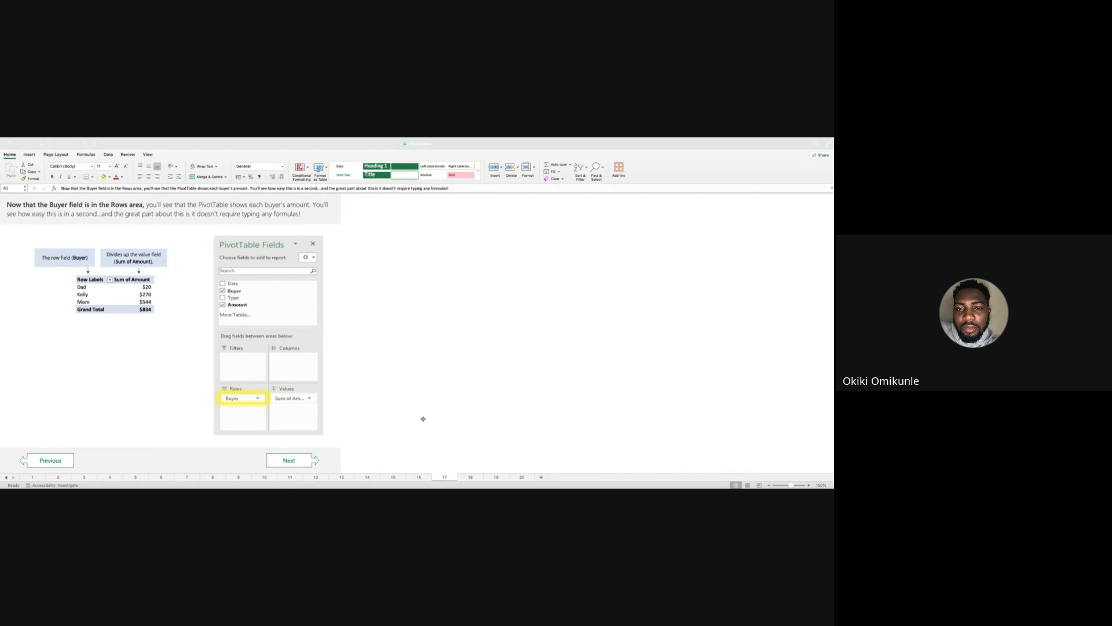
Go to sheet 18 with the PivotTable Area exercise, enlarge it to 150%, and bring the numbered instructions above the table into view.
left_click(468, 477)
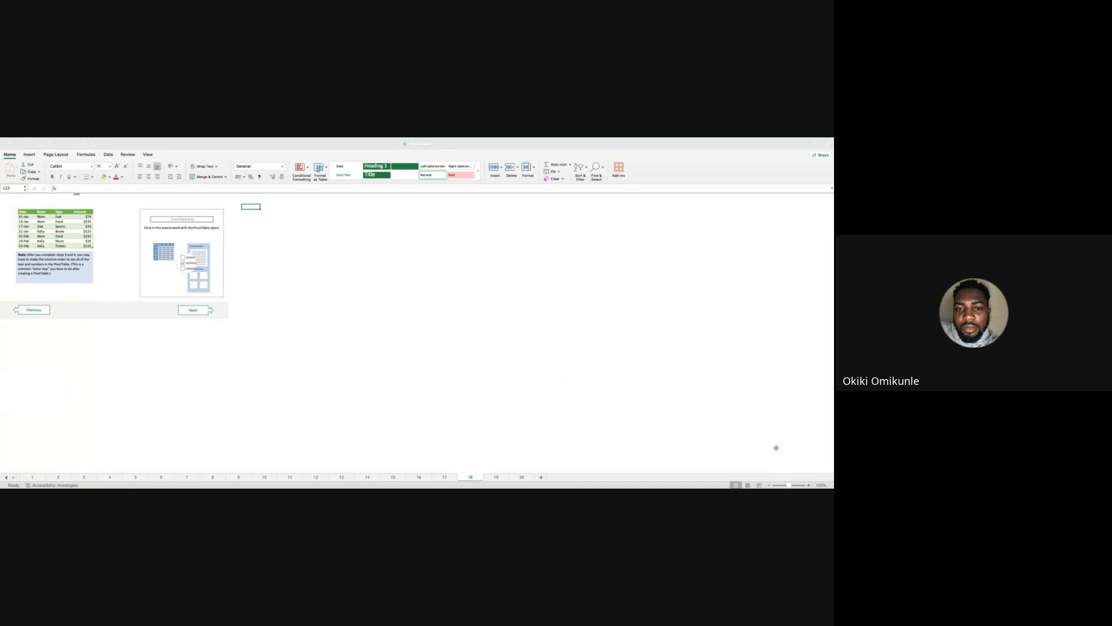
left_click(810, 486)
left_click(809, 486)
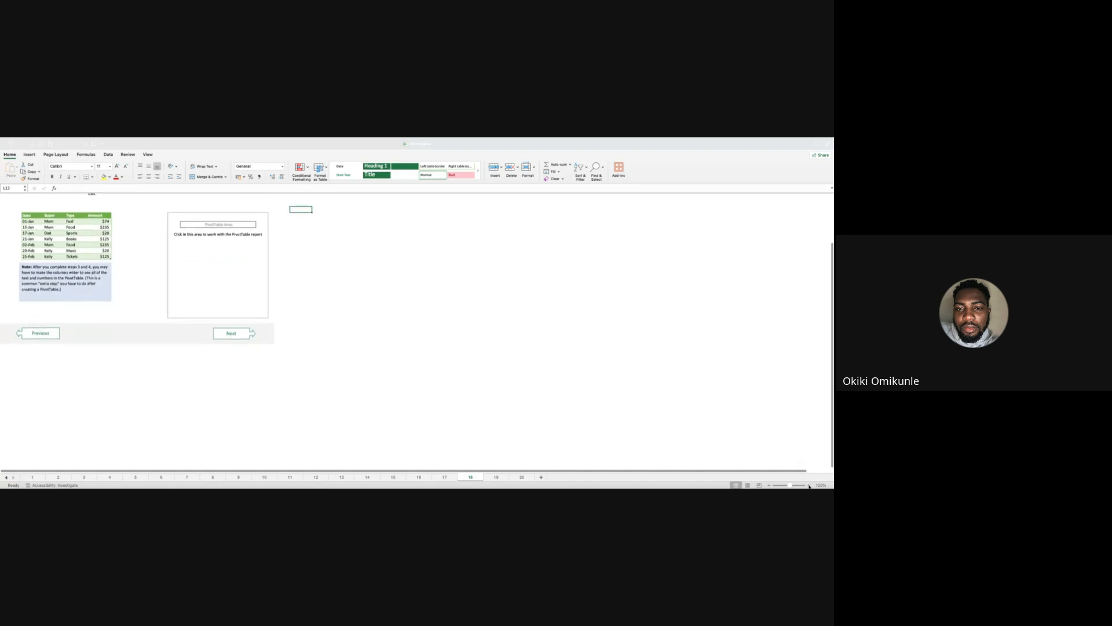
left_click(810, 486)
left_click(810, 486)
left_click(809, 486)
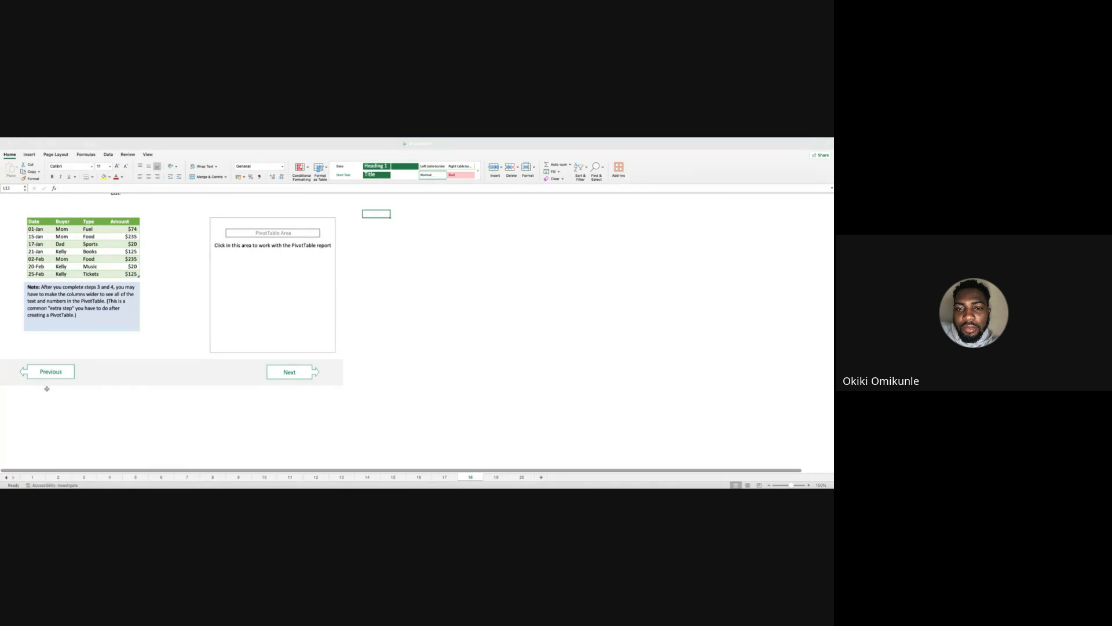
scroll(214, 372, "down", 2)
scroll(215, 373, "up", 4)
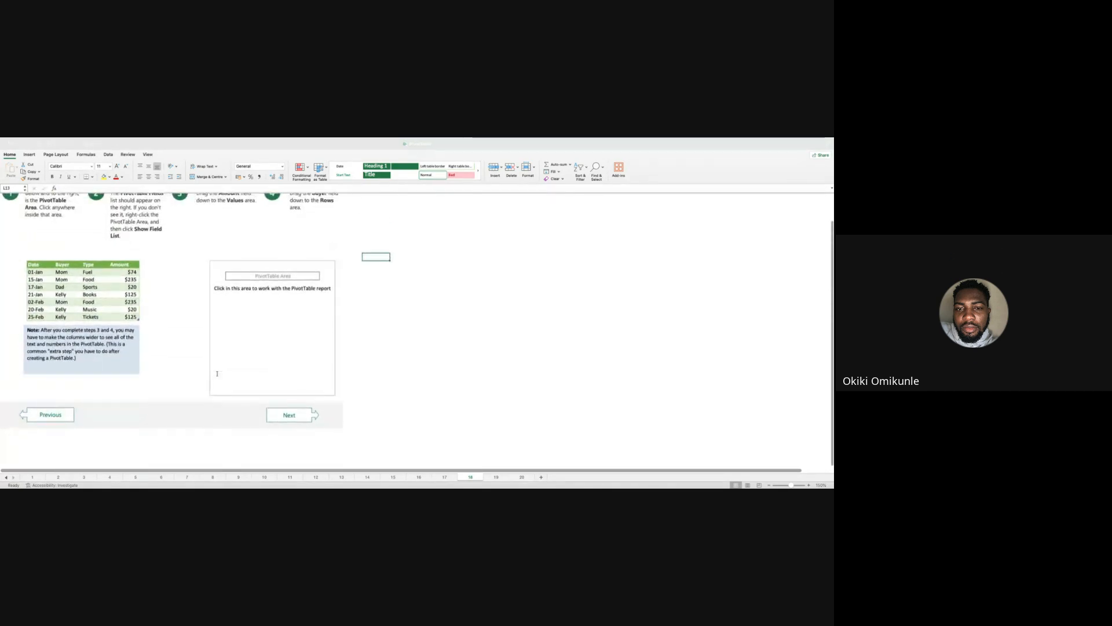
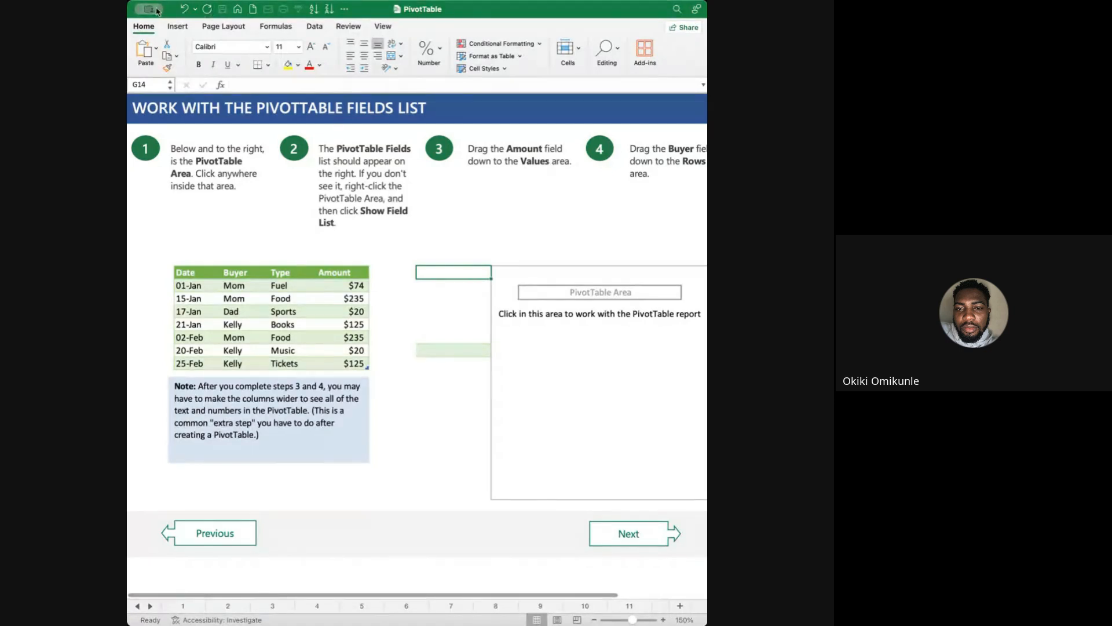
Maximize the workbook window and show the PivotTable Field List for the empty PivotTable Area on sheet 18.
double_click(177, 10)
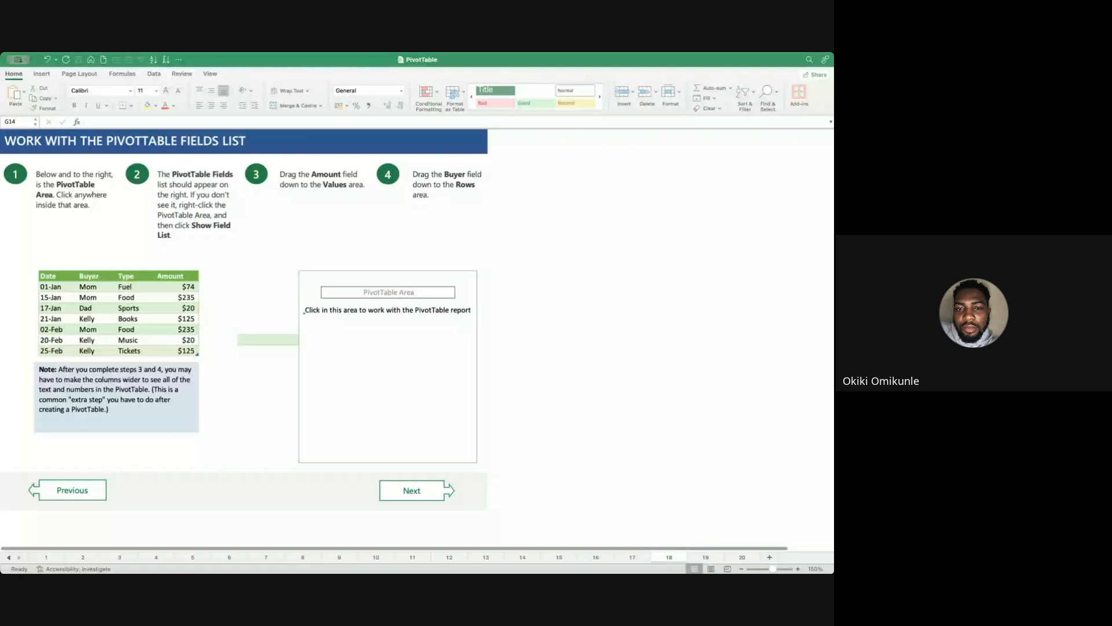
left_click(341, 351)
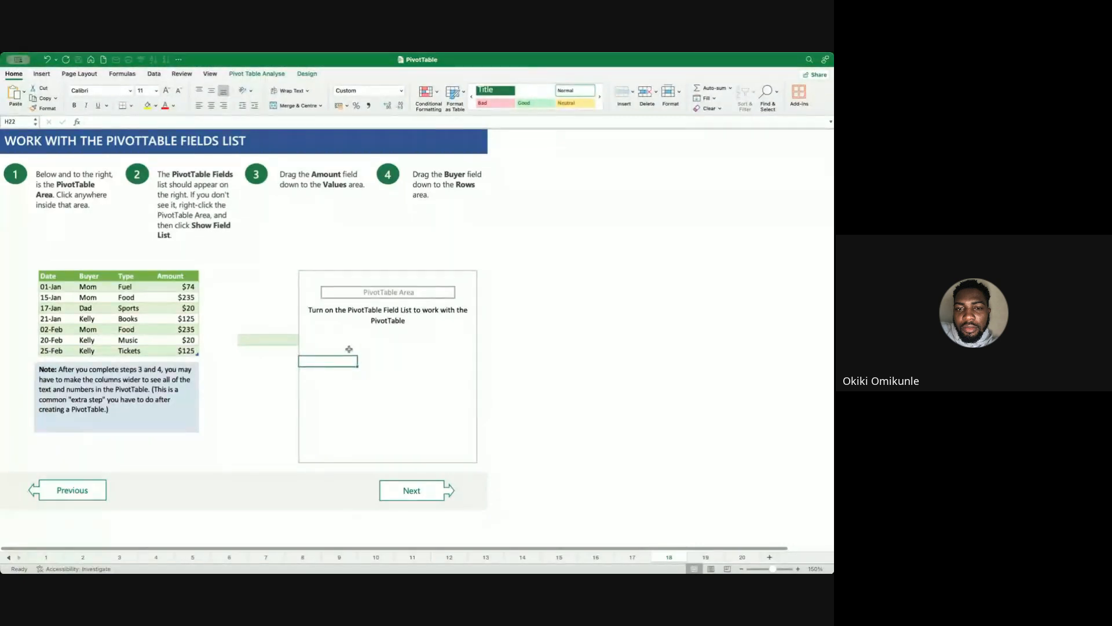
right_click(350, 350)
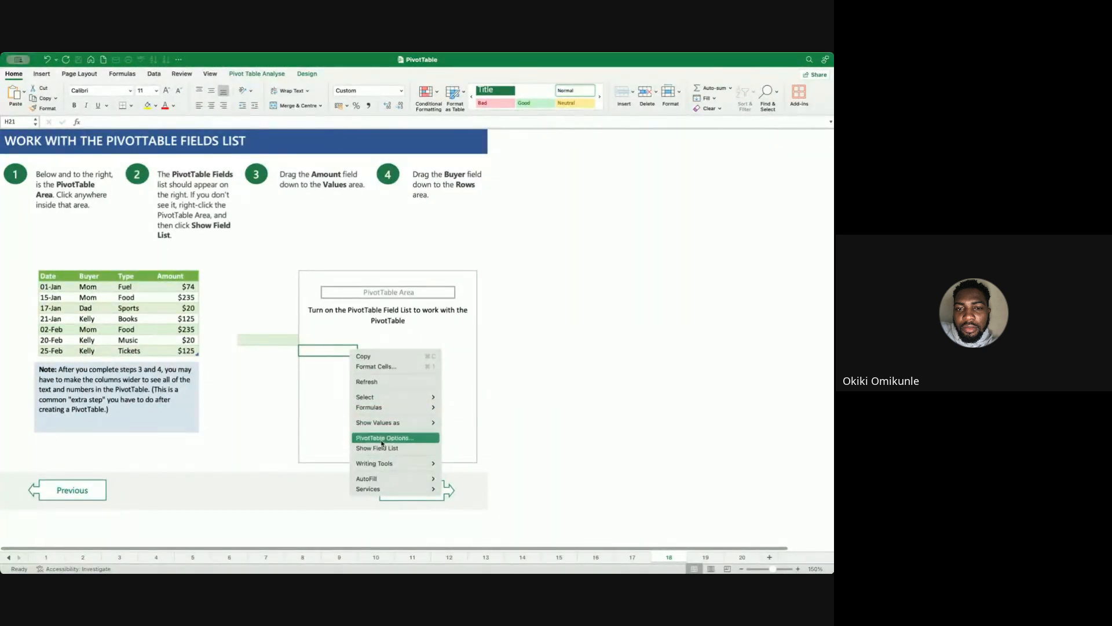
left_click(329, 393)
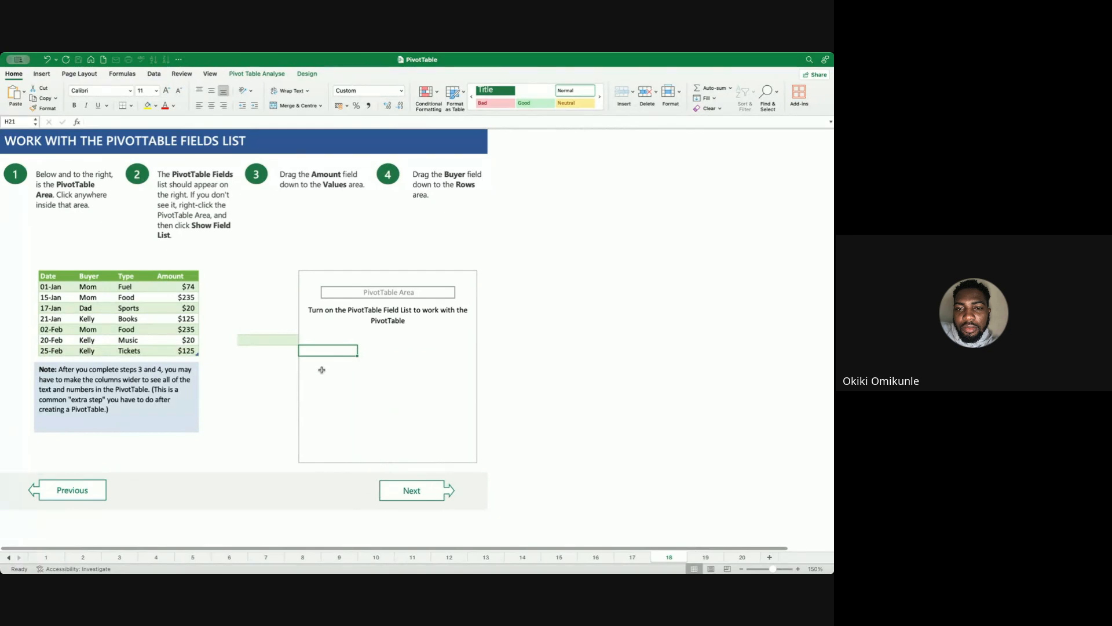
right_click(323, 373)
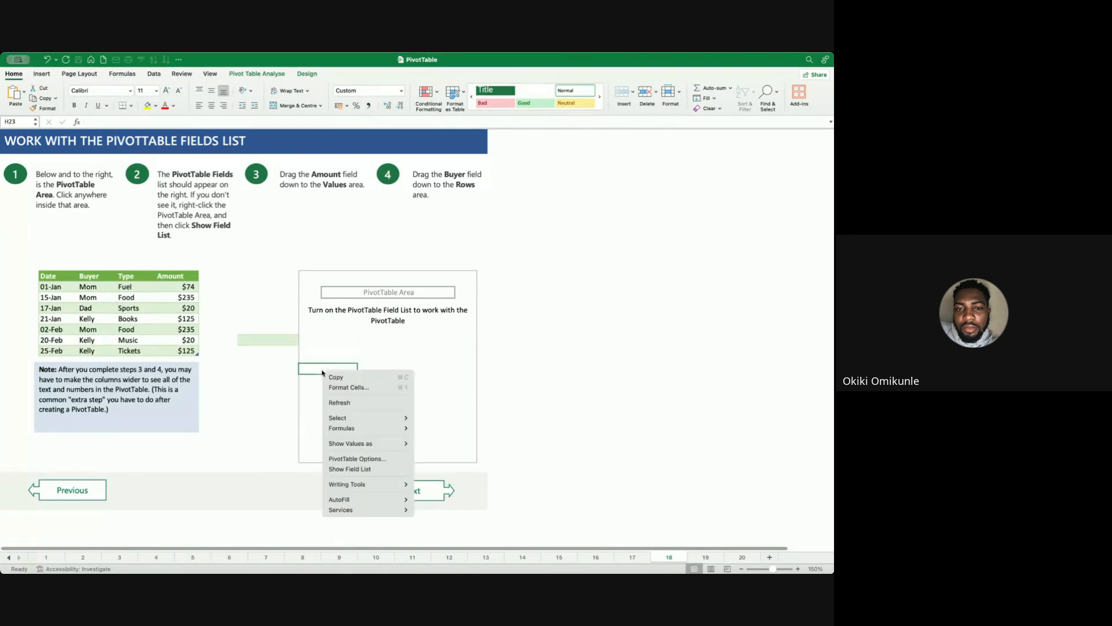
left_click(366, 469)
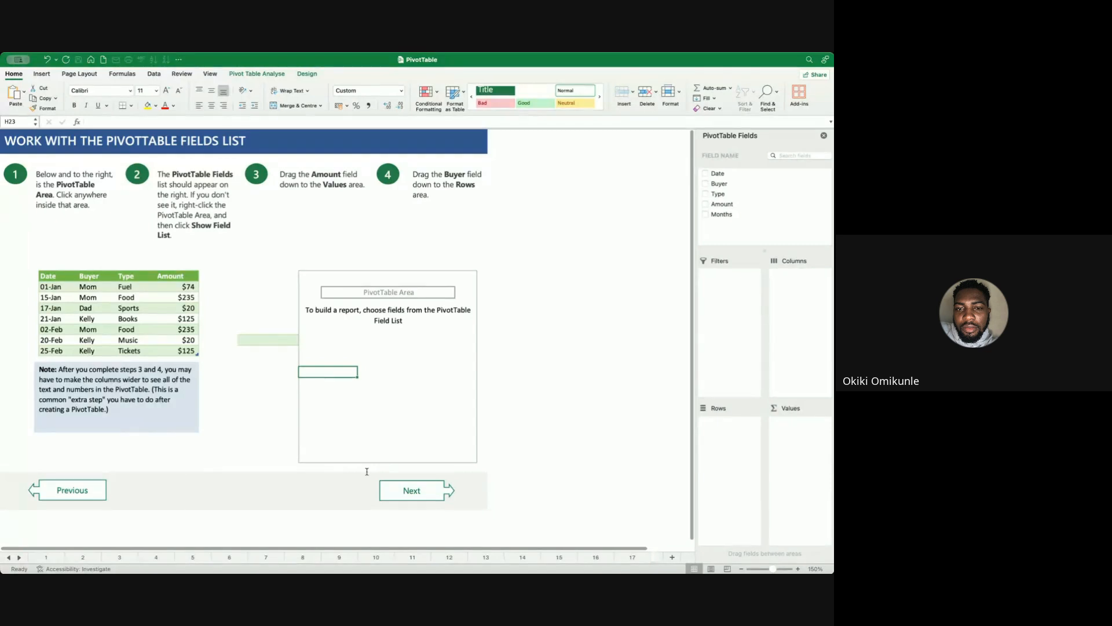
Select a cell outside the PivotTable Area, return inside it, and check the area's Field List display option.
left_click(692, 324)
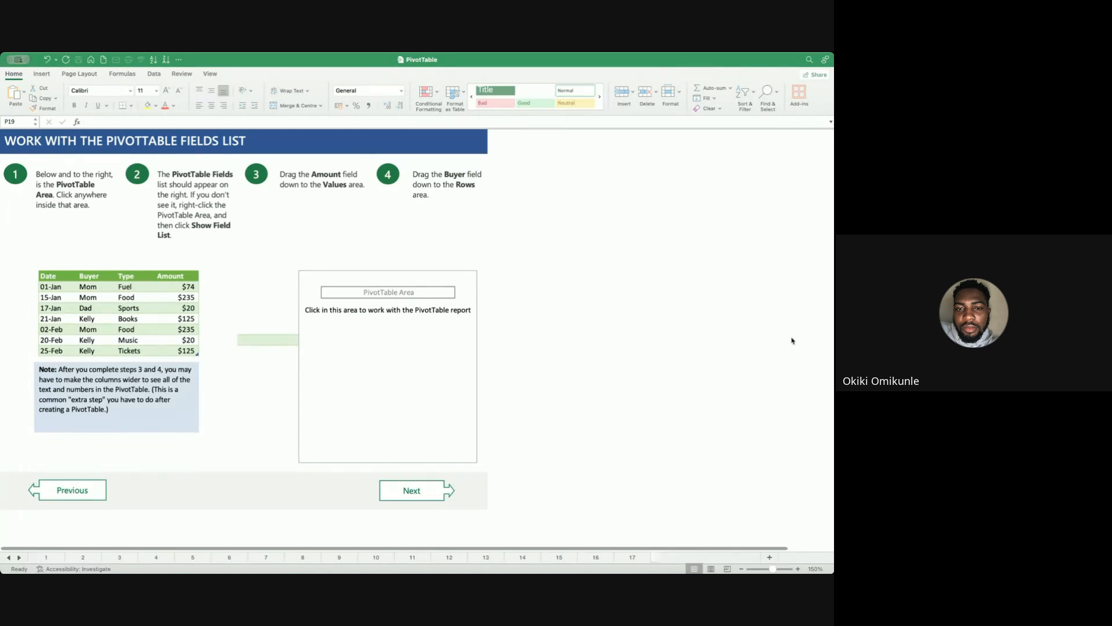
left_click(443, 350)
right_click(442, 350)
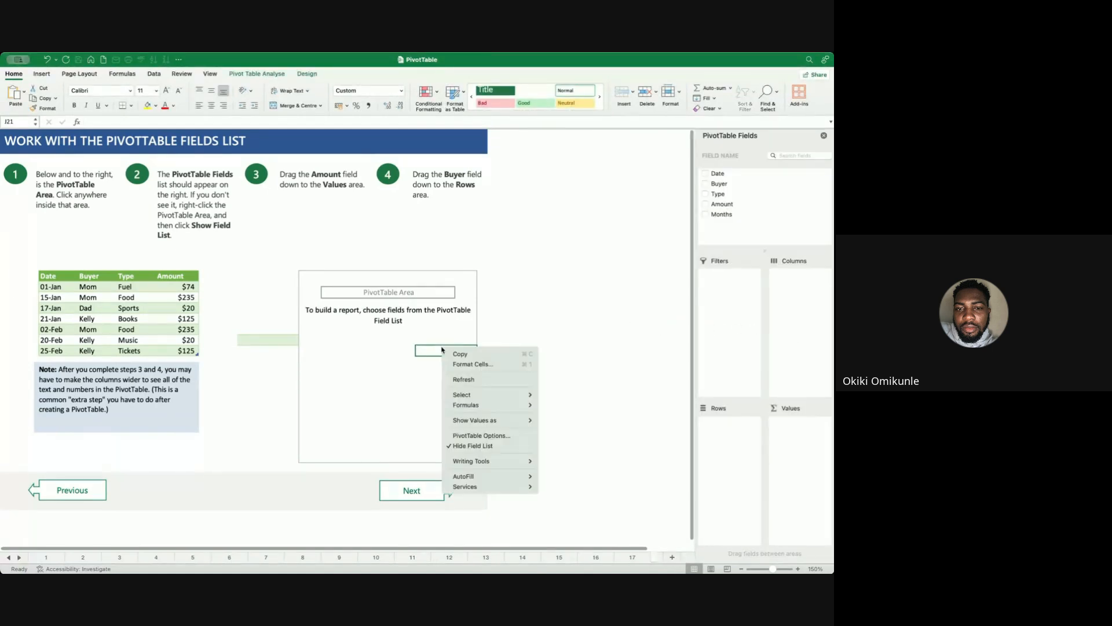
left_click(713, 308)
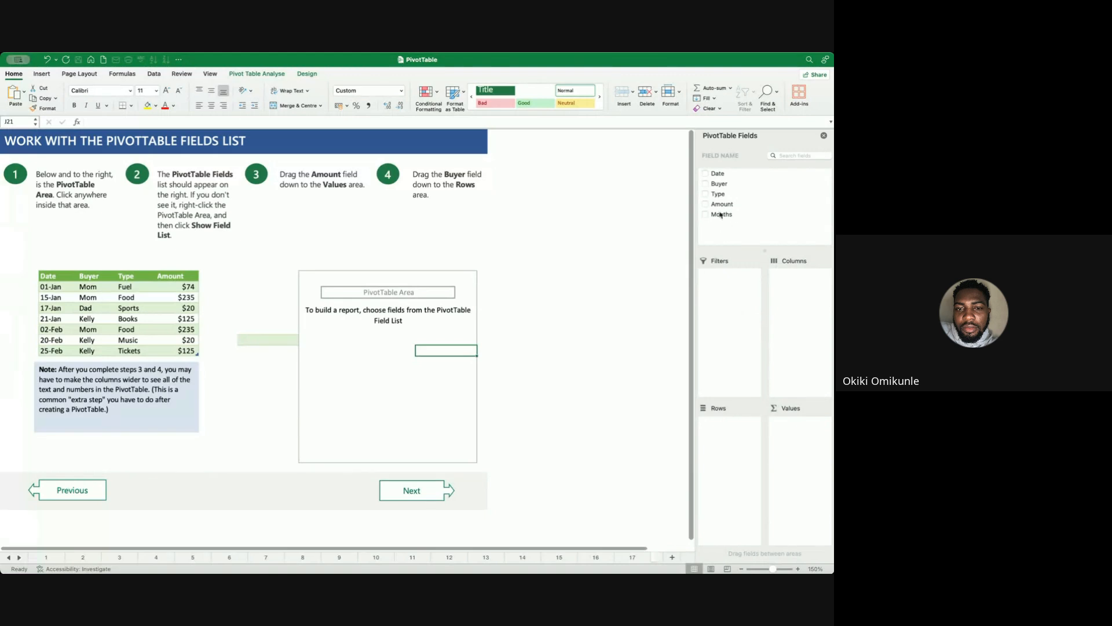
Build the PivotTable by placing the Amount field in the Values area and the Buyer field in the Rows area.
left_click_drag(719, 205, 798, 449)
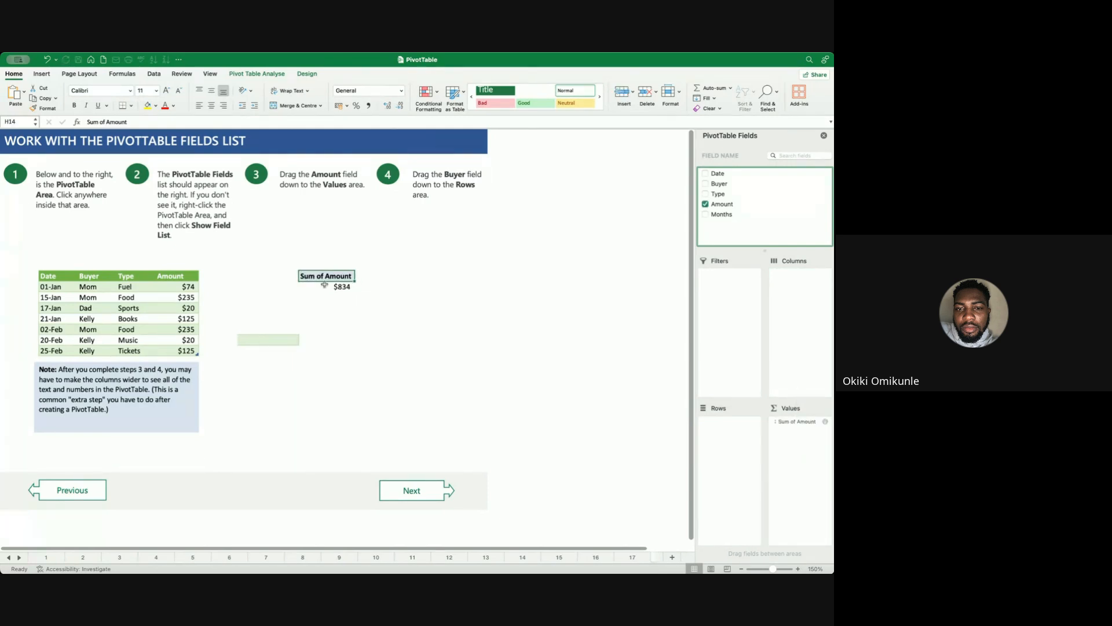
left_click_drag(719, 183, 730, 445)
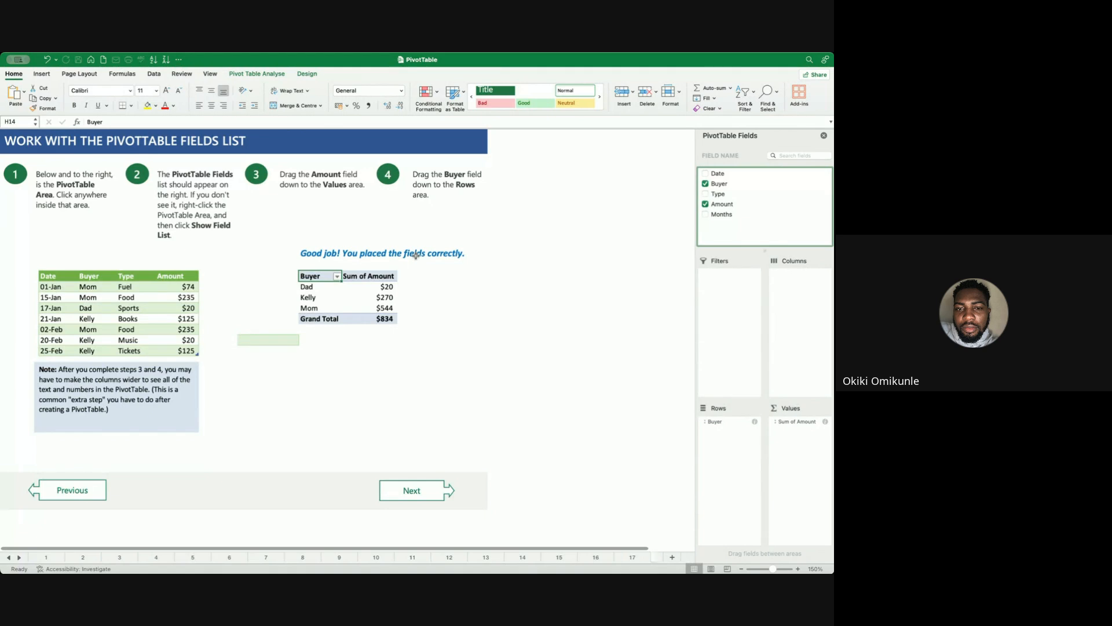
key("super+Tab")
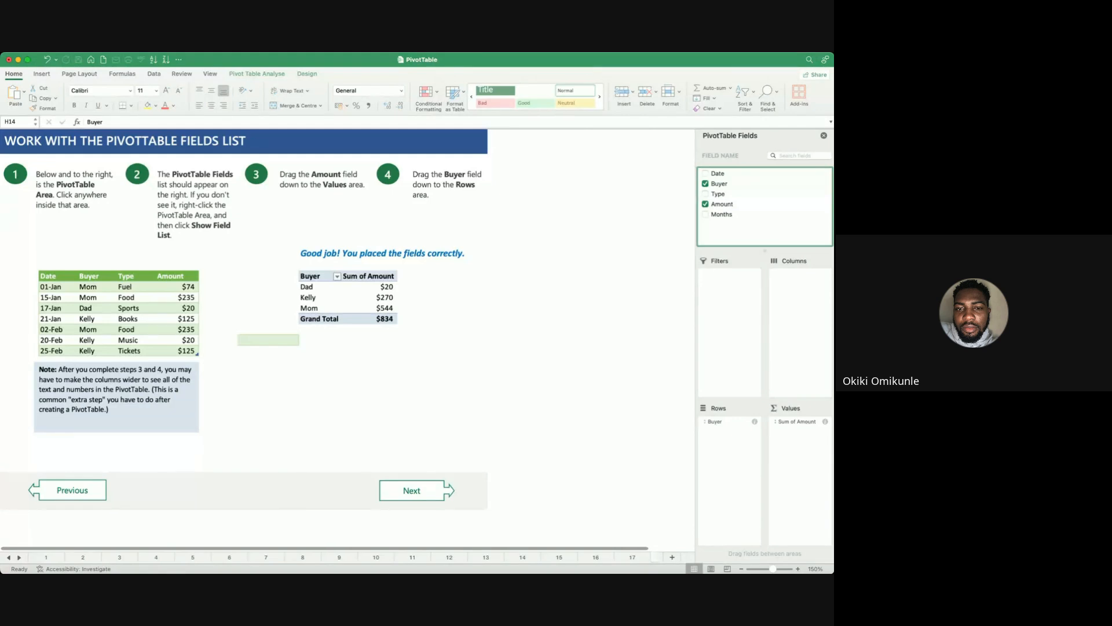
mouse_move(278, 239)
left_mouse_down()
mouse_move(501, 245)
mouse_move(316, 226)
mouse_move(466, 278)
mouse_move(405, 285)
mouse_move(438, 254)
mouse_move(384, 256)
left_mouse_up()
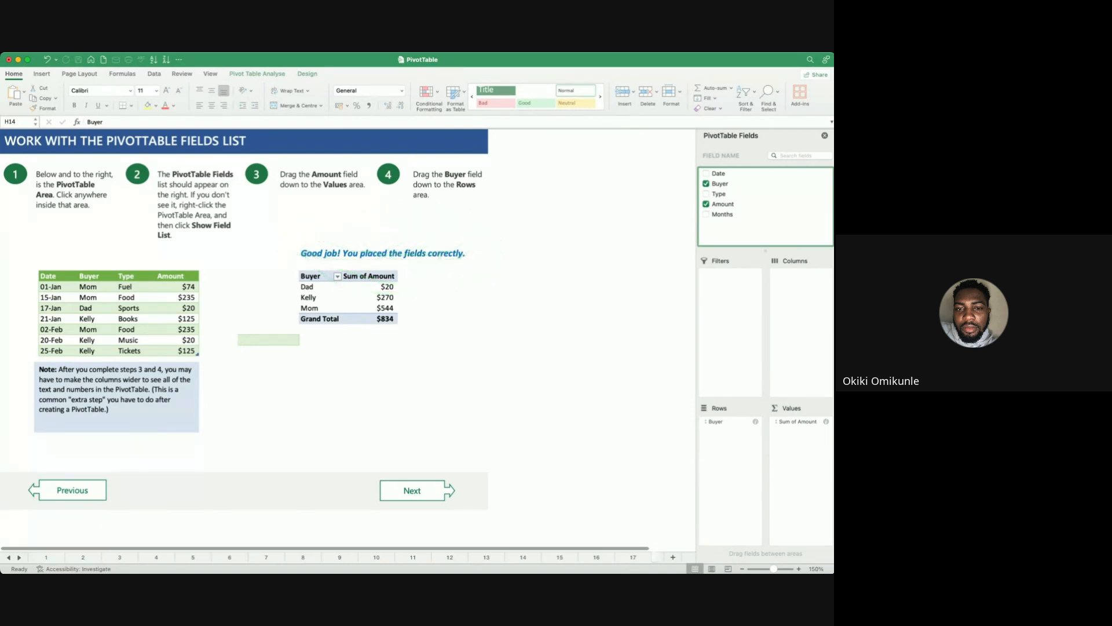
left_click_drag(291, 262, 505, 262)
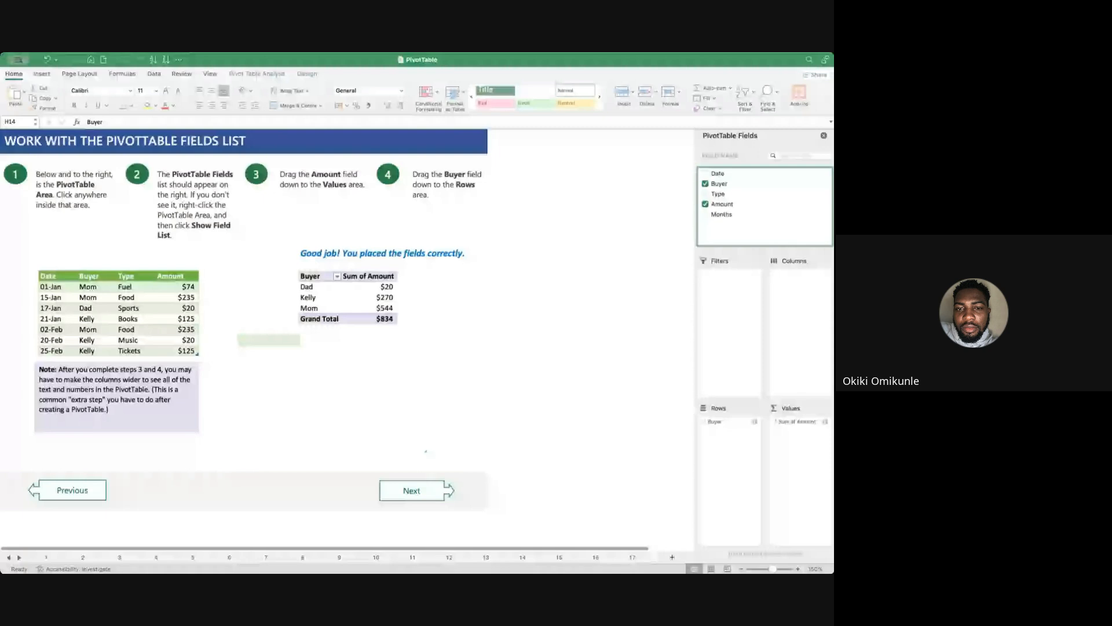
left_click(426, 452)
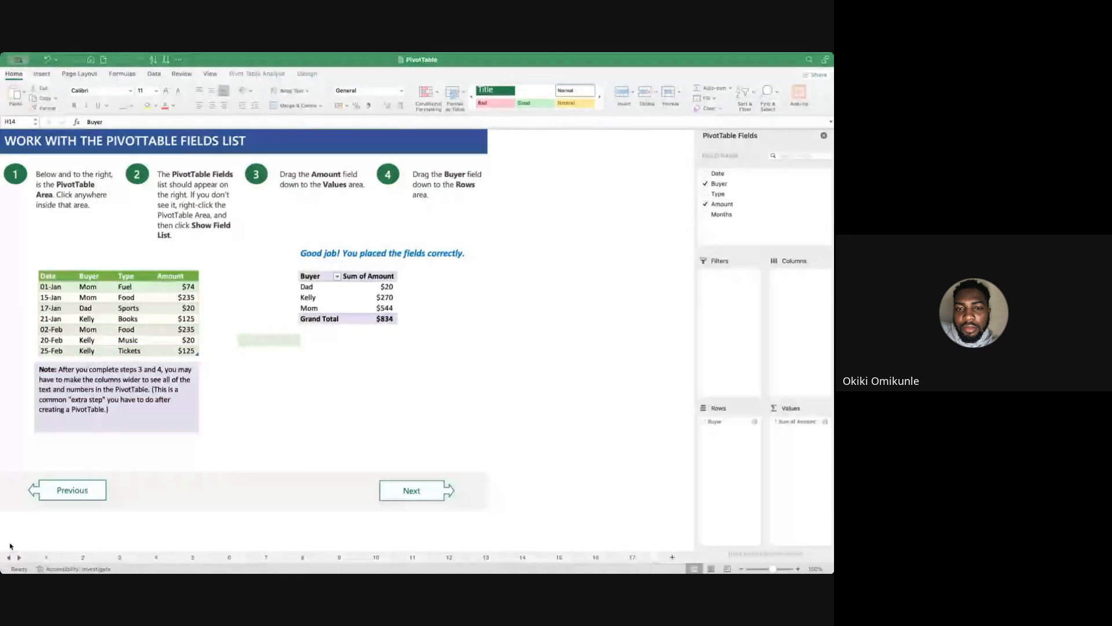
Go to sheet 19 about PivotTables being put on a new sheet and enlarge its view to 160%.
left_click(19, 557)
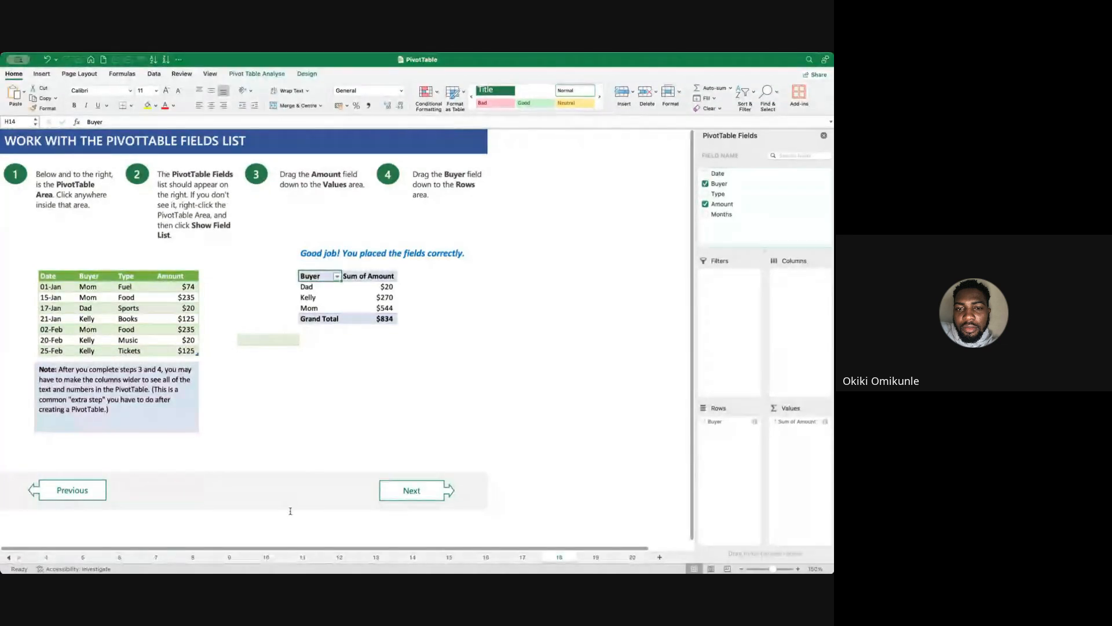
left_click(595, 557)
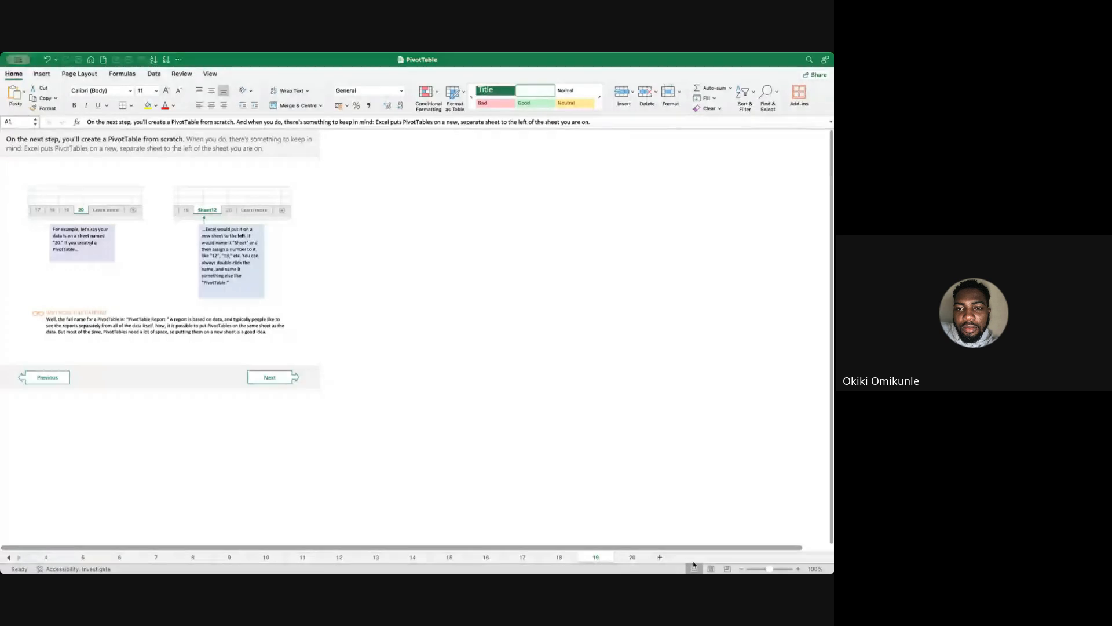
left_click(798, 569)
left_click(799, 569)
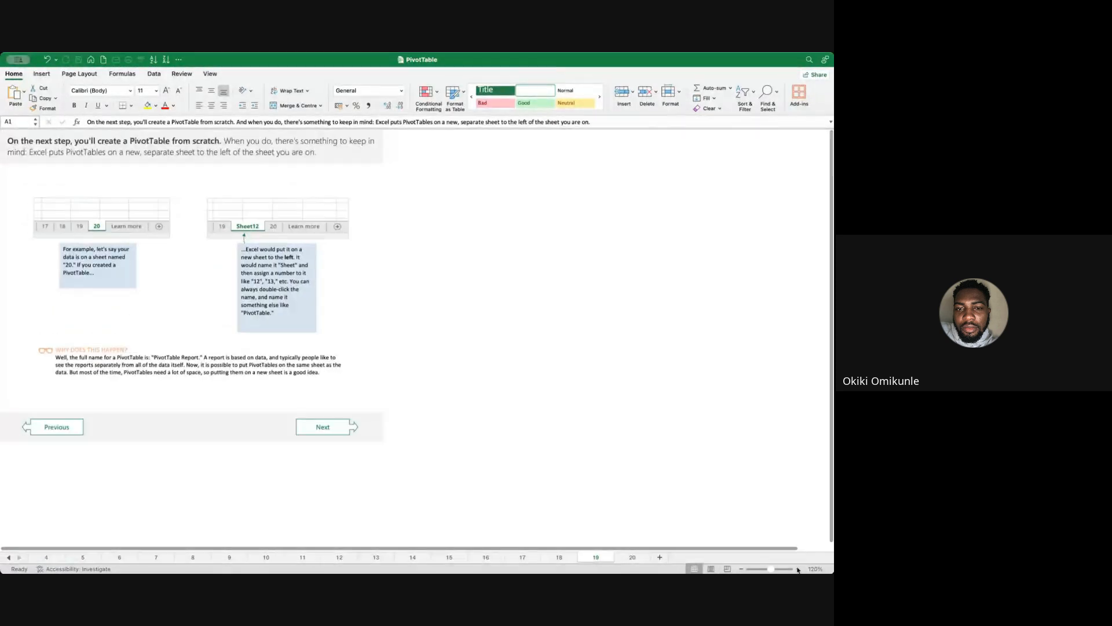
left_click(798, 569)
left_click(798, 569)
left_click(798, 569)
left_click(798, 569)
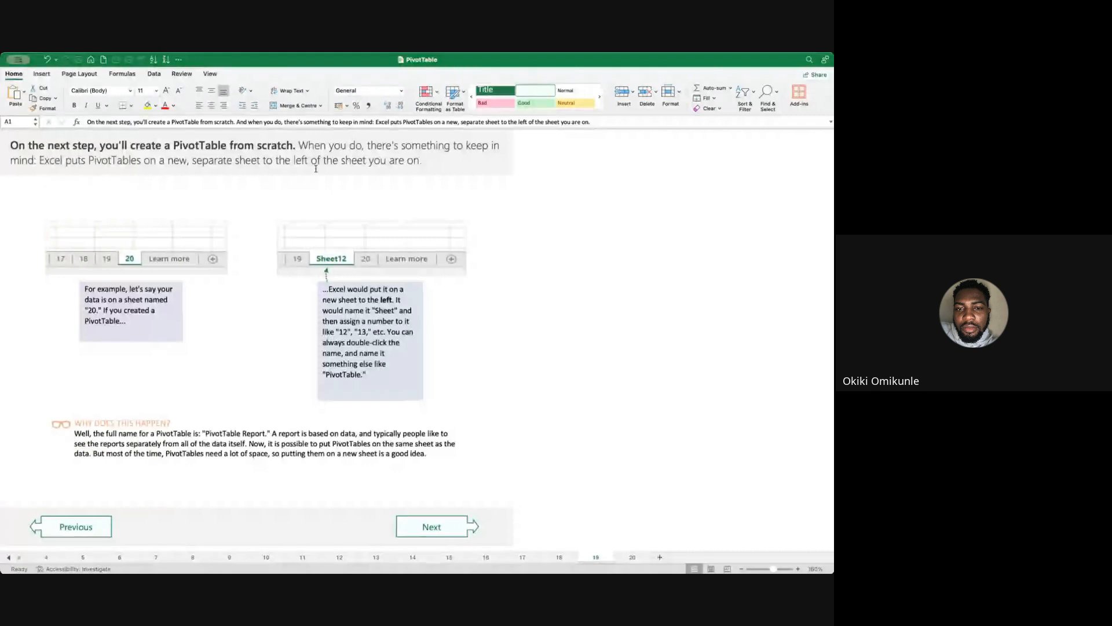
scroll(650, 486, "down", 1)
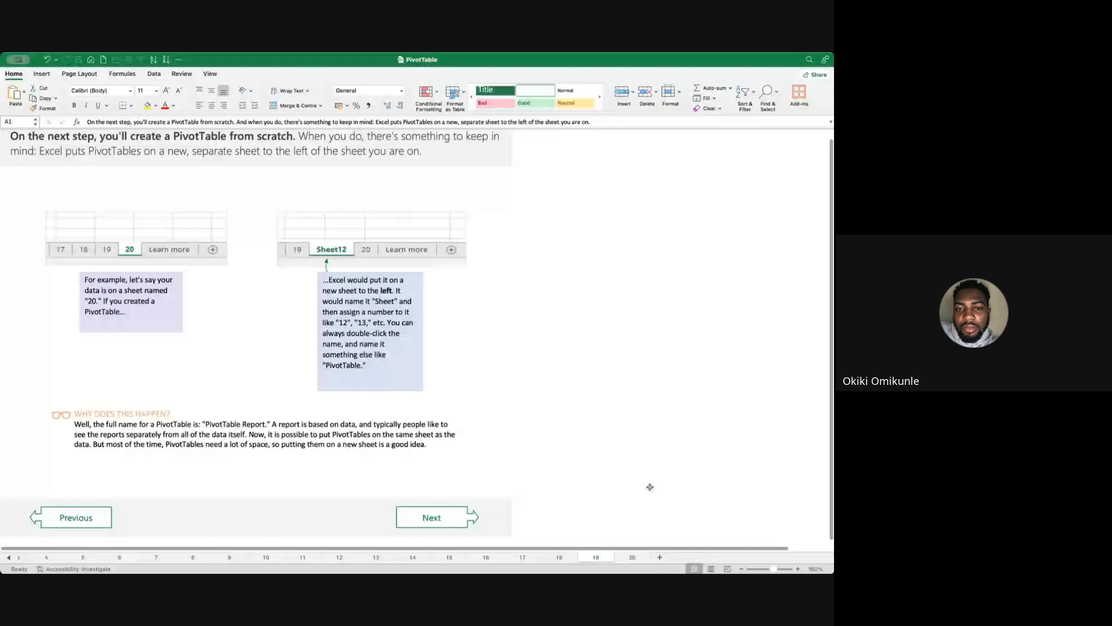
Go to sheet 20 with the exercise on making a PivotTable from scratch and select blank cell G24.
left_click(630, 559)
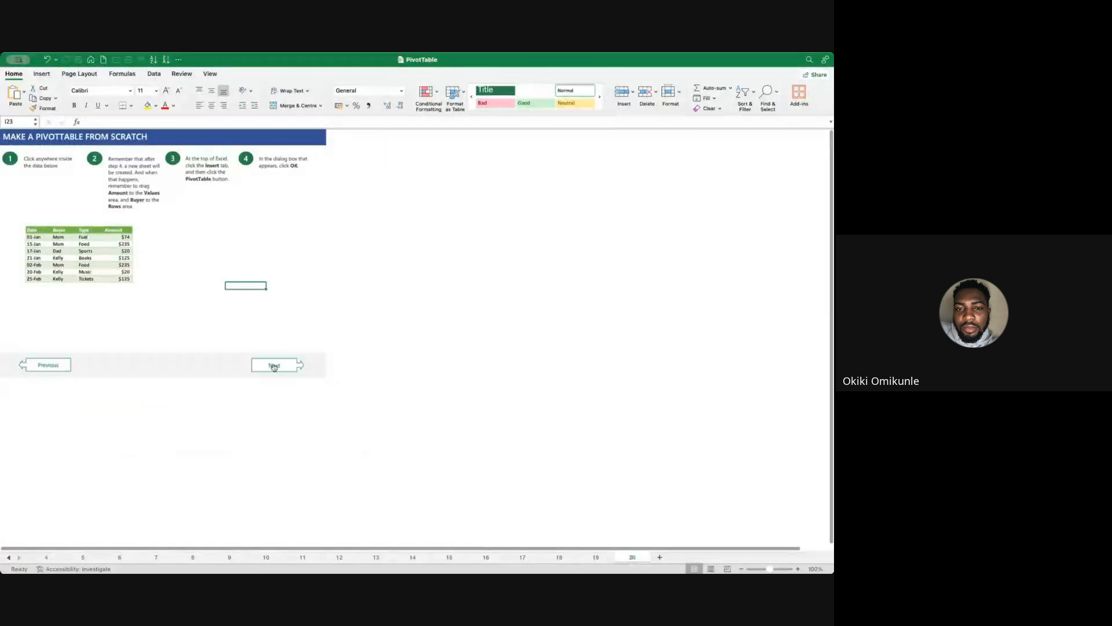
left_click(177, 244)
left_click(202, 283)
left_click(185, 295)
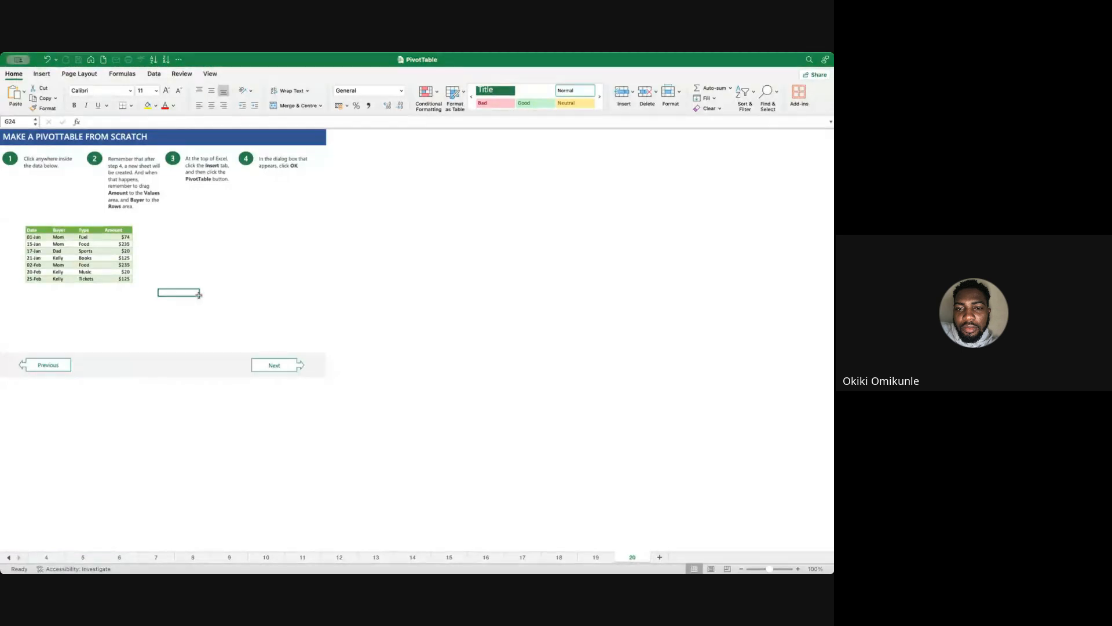
key("super+Tab")
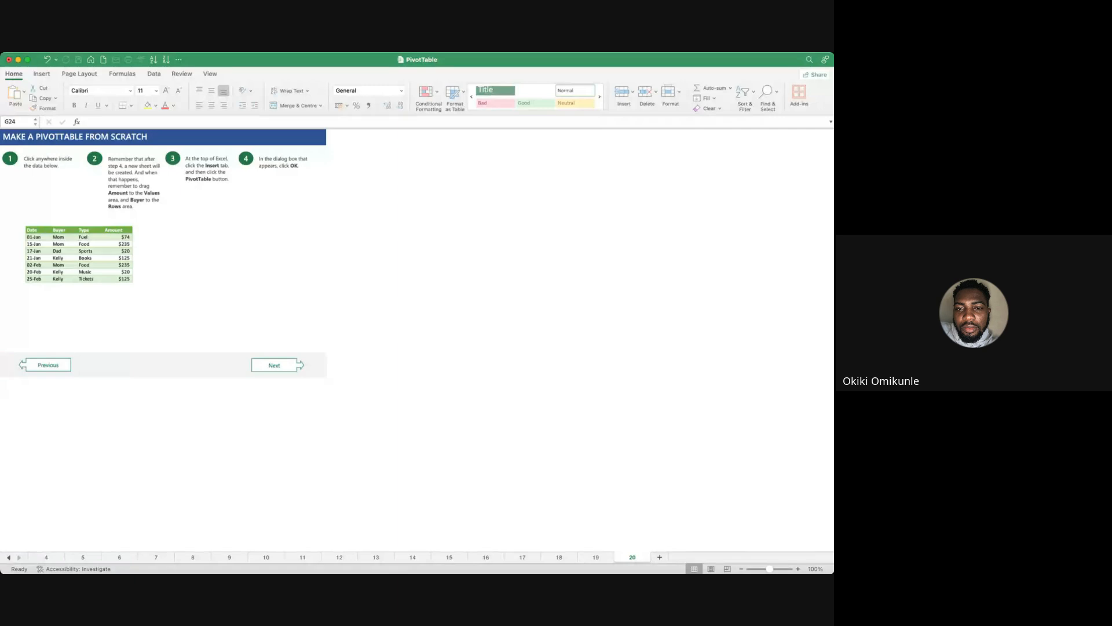
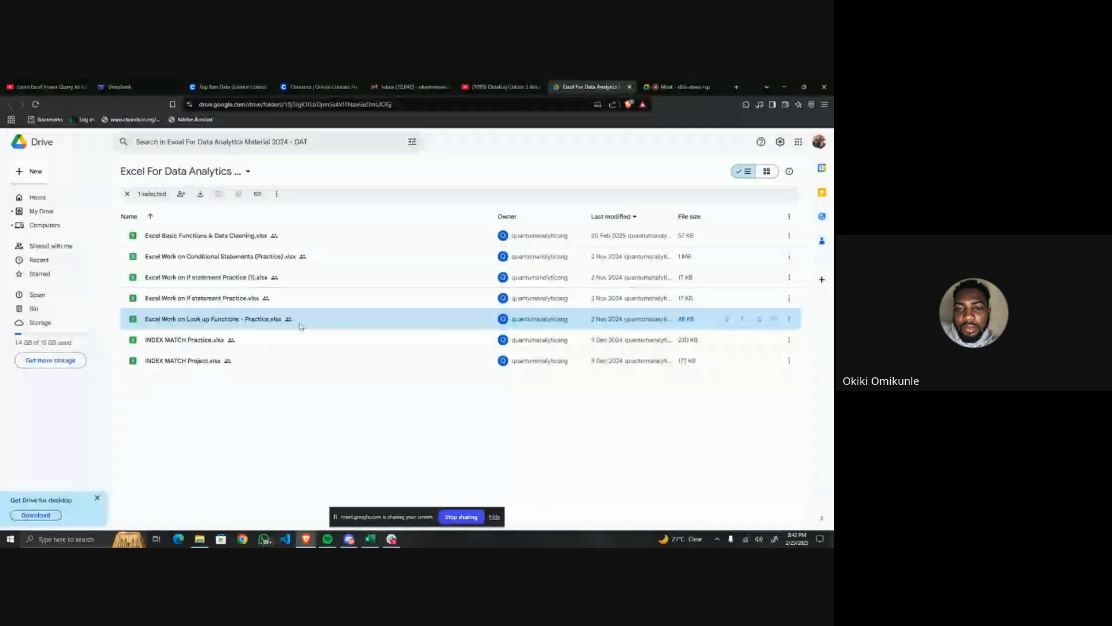
Open Excel Work on Look up Functions - Practice.xlsx from the Drive folder and select cell C11.
double_click(229, 325)
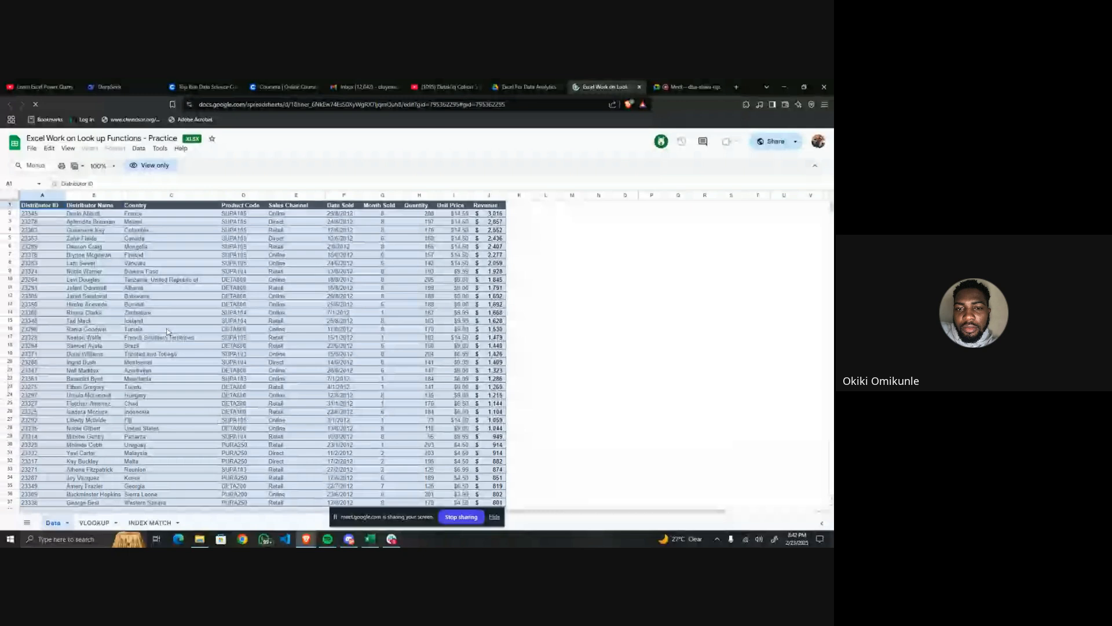
left_click(130, 288)
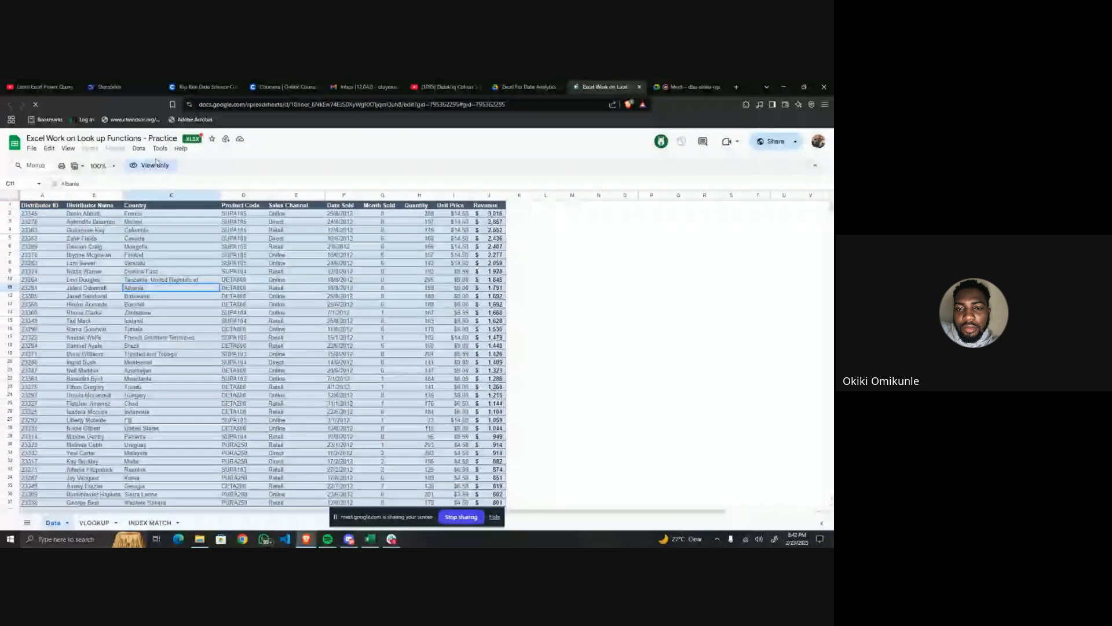
left_click(156, 164)
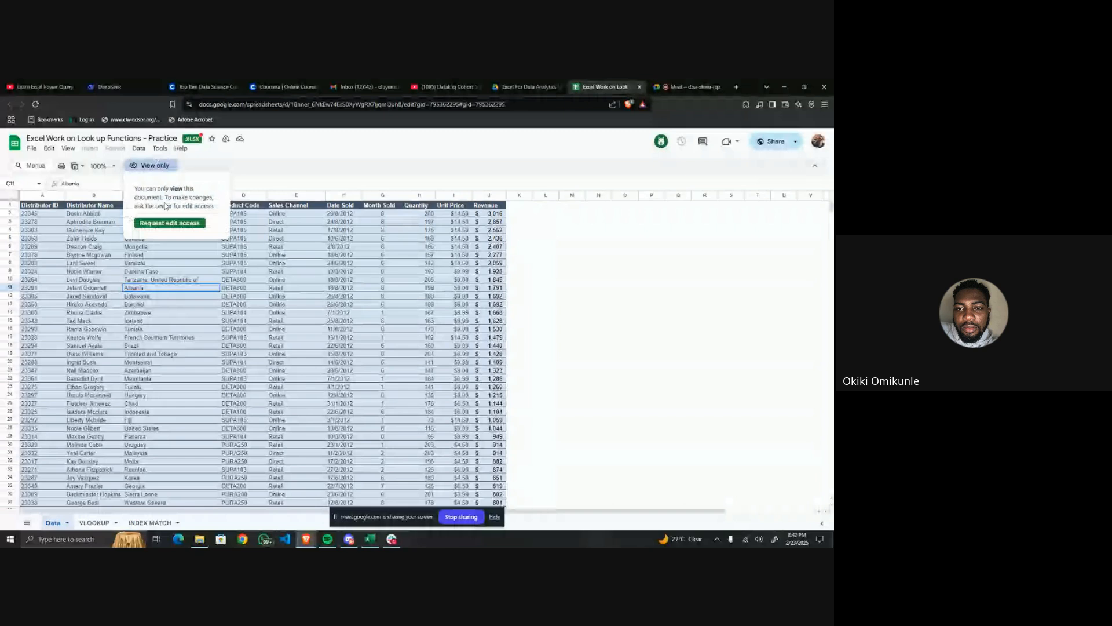
left_click(169, 222)
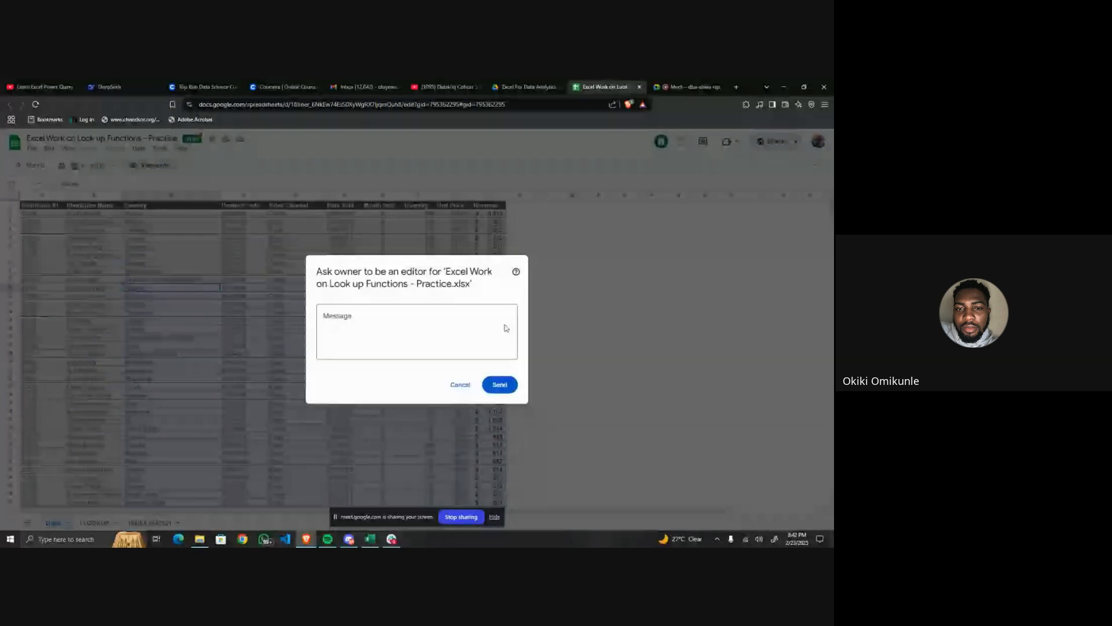
left_click(460, 384)
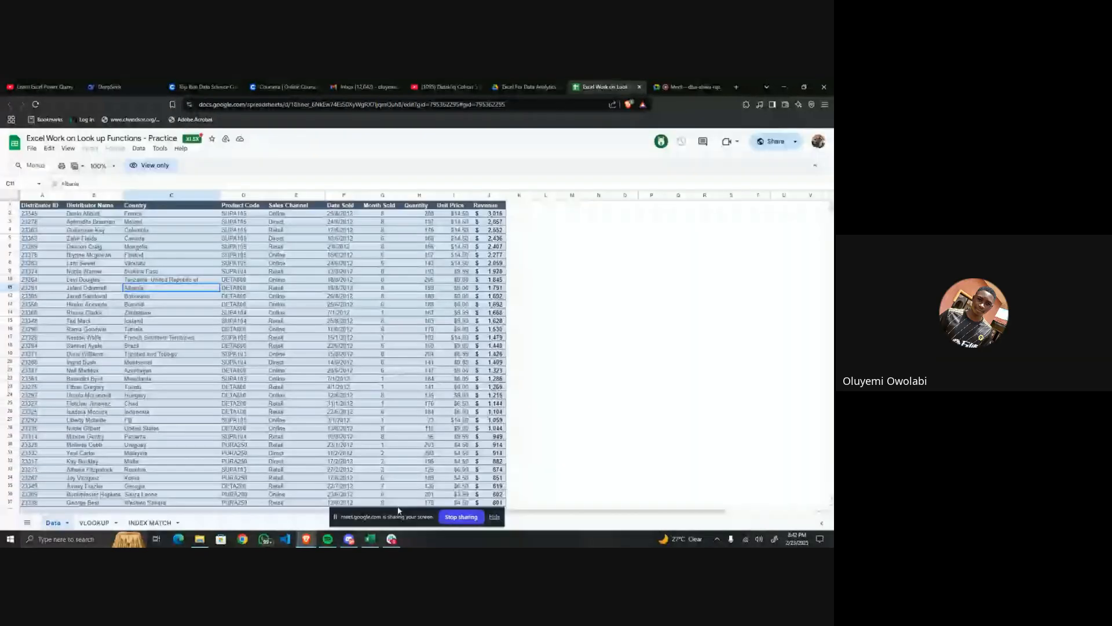
Switch to Excel, close the Power Query Editor discarding its changes, and enable editing of the PivotTable tutorial1 workbook.
left_click(372, 539)
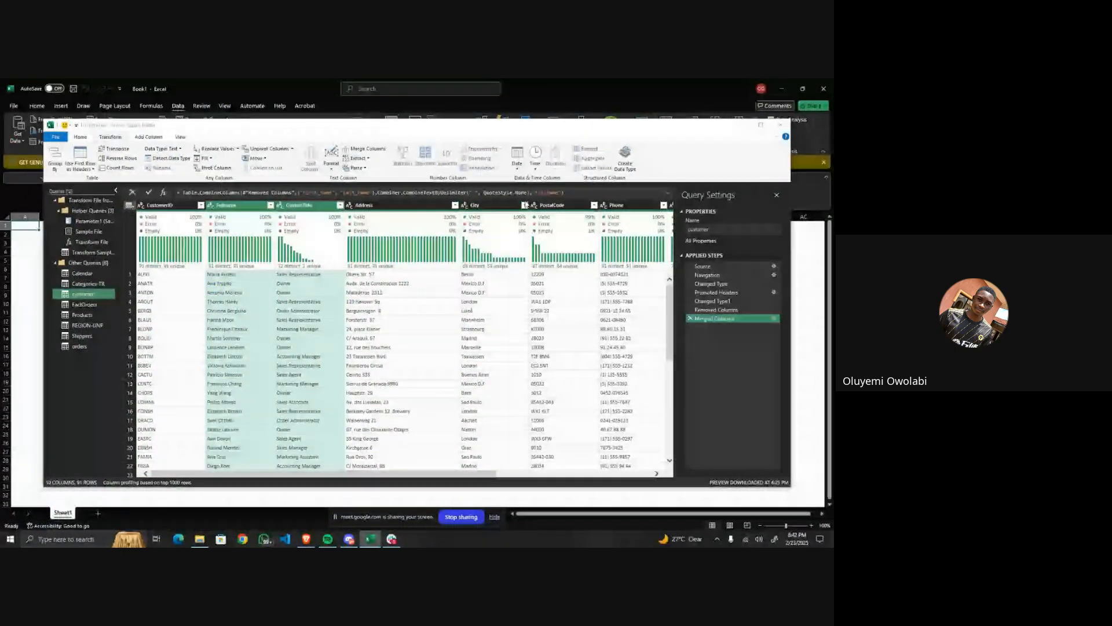
left_click(781, 124)
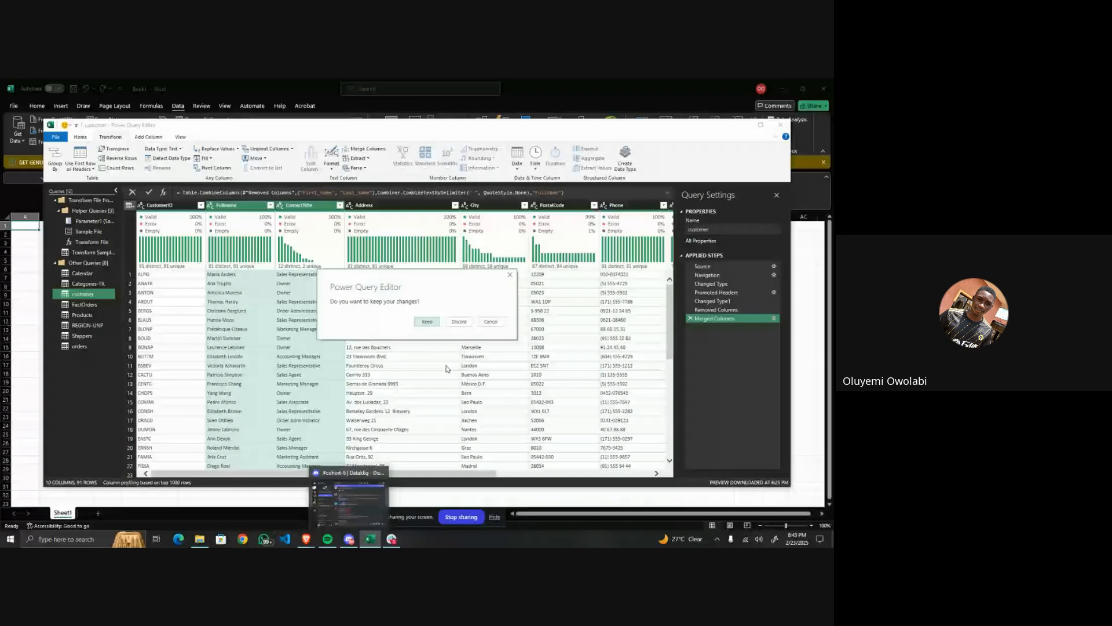
left_click(458, 321)
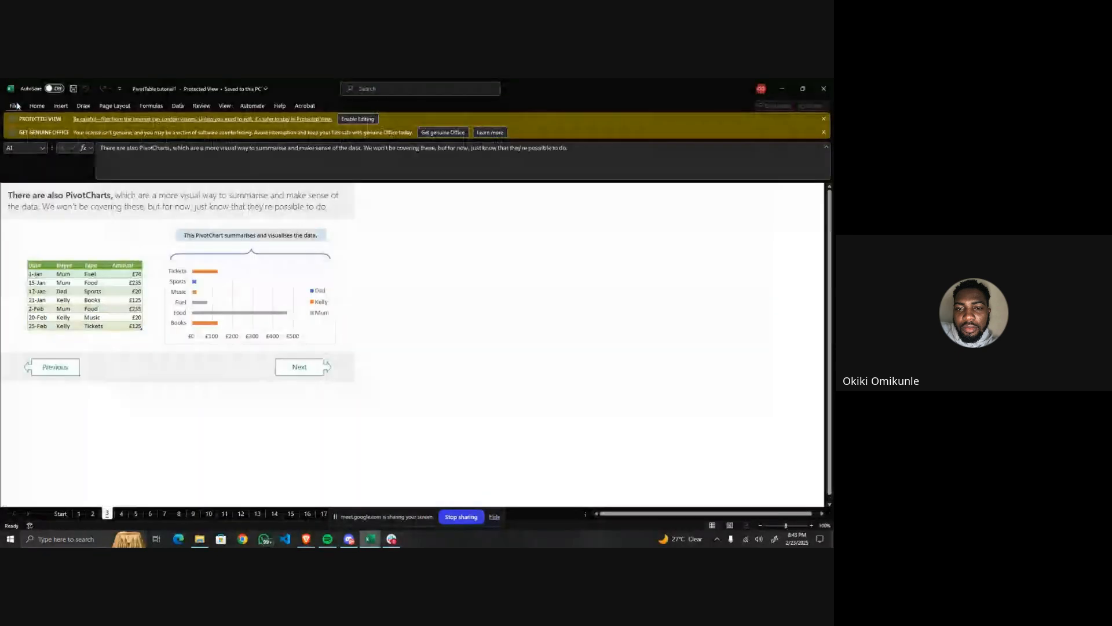
left_click(369, 118)
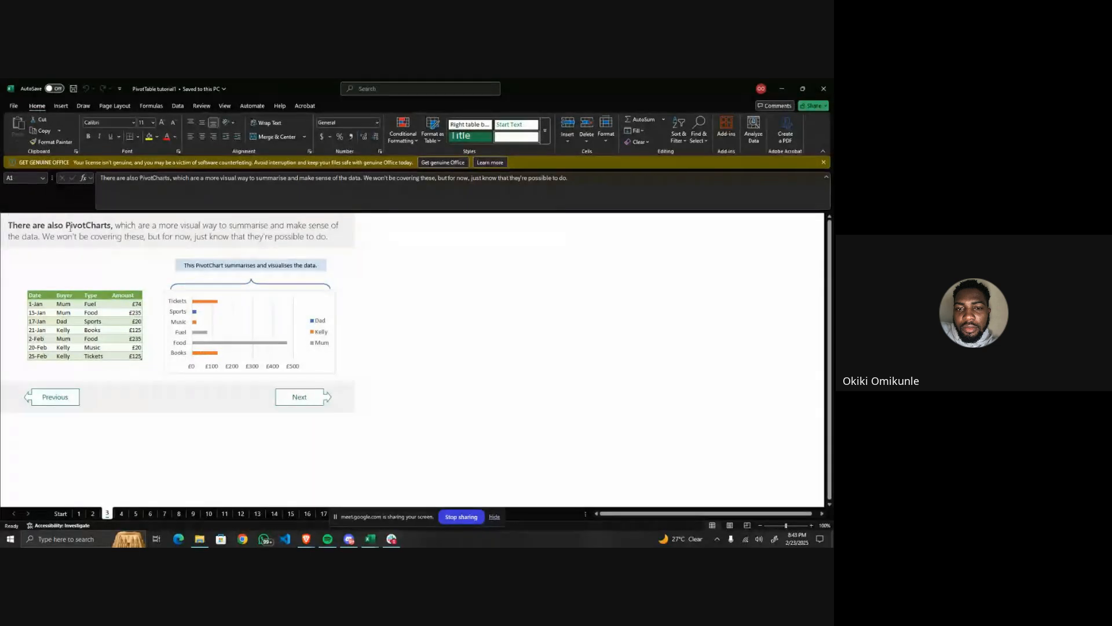
Bring up the list of recent workbooks available to open.
left_click(15, 111)
left_click(15, 111)
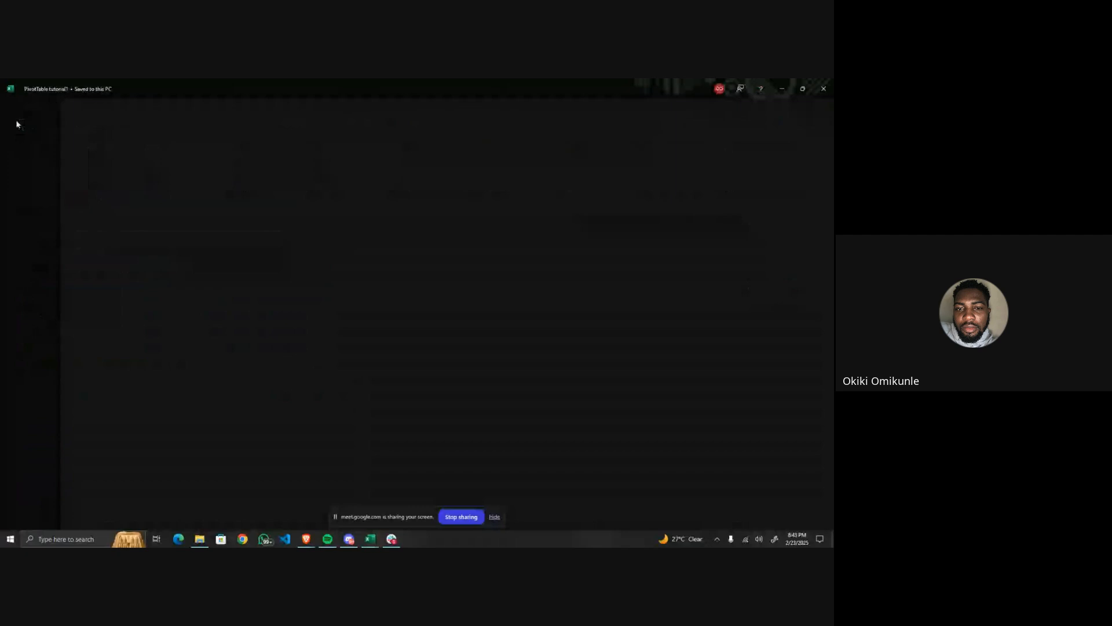
left_click(13, 107)
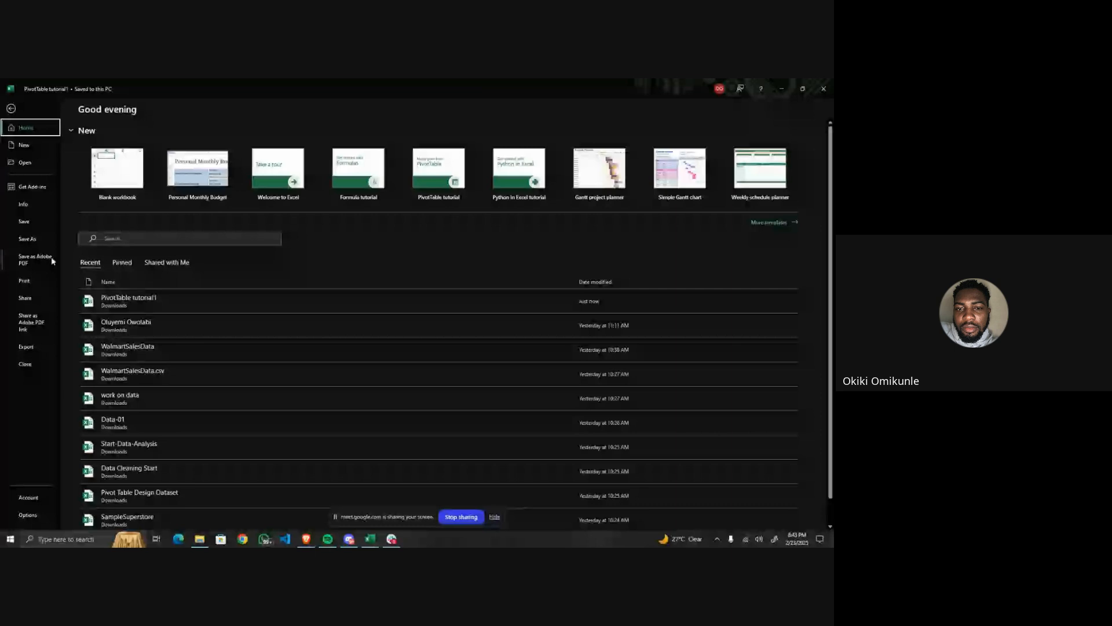
left_click(44, 164)
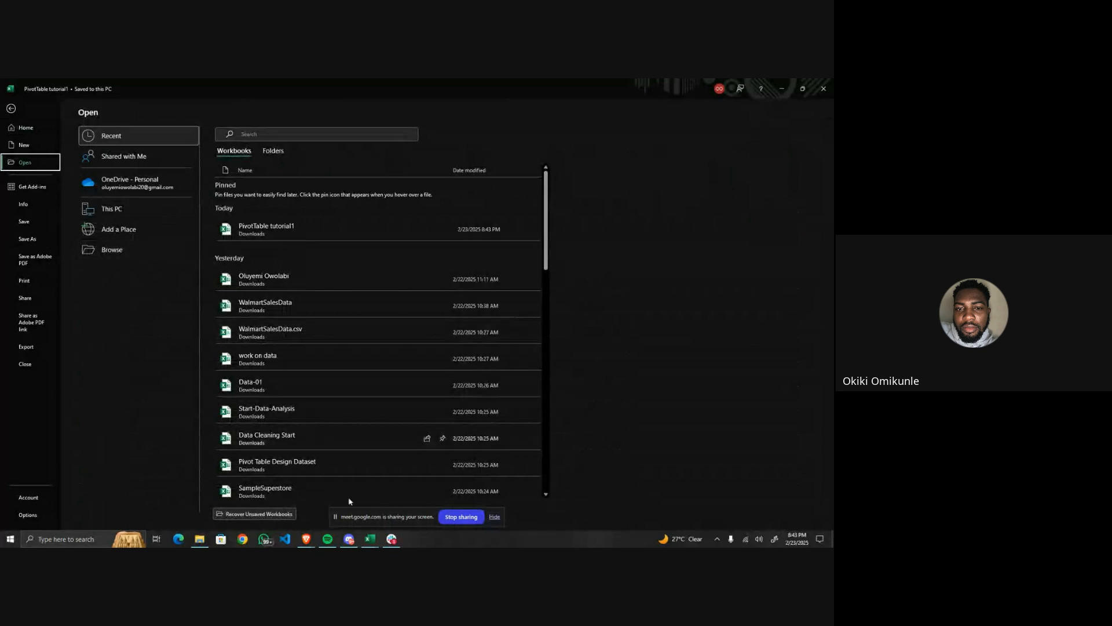
Switch to Slack, return to the lookup practice spreadsheet in the browser, and go to the Meet call.
left_click(393, 540)
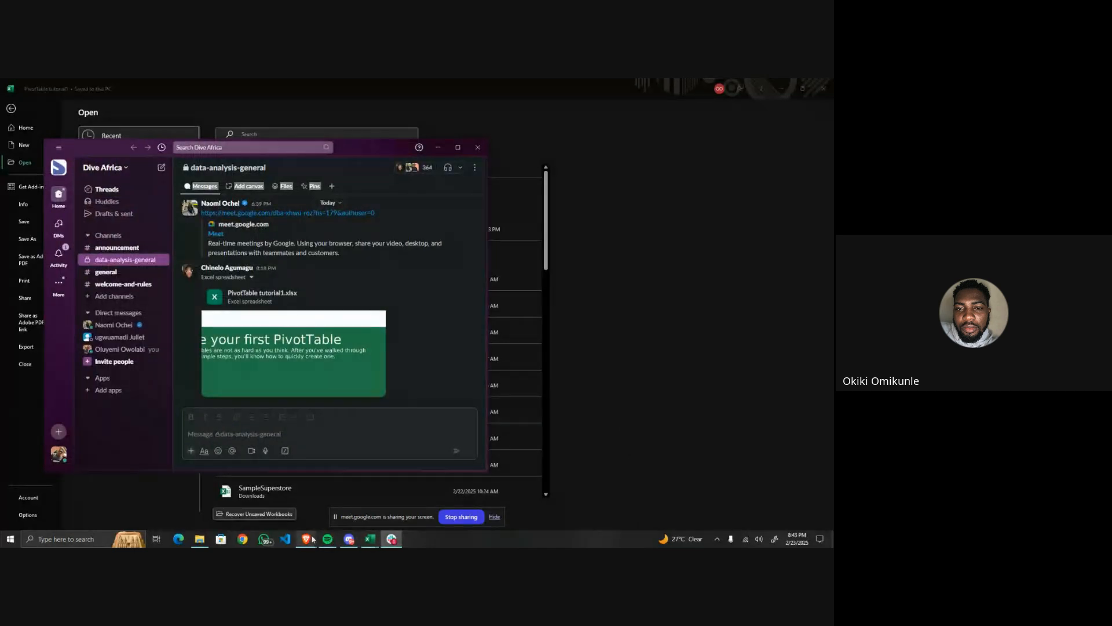
mouse_move(305, 538)
mouse_move(291, 496)
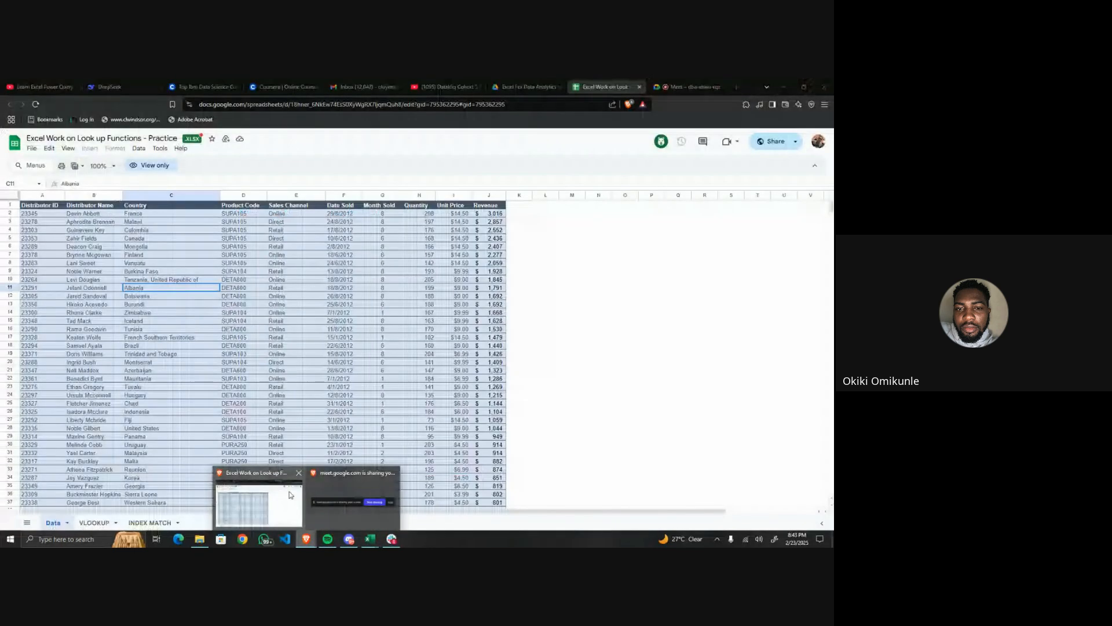
left_click(291, 496)
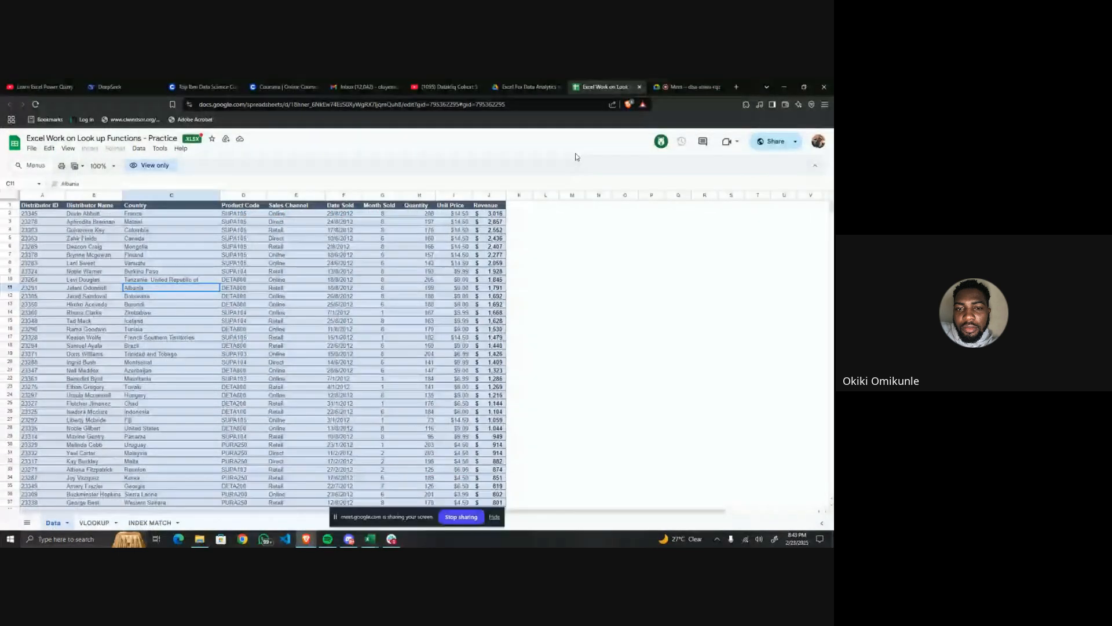
left_click(688, 88)
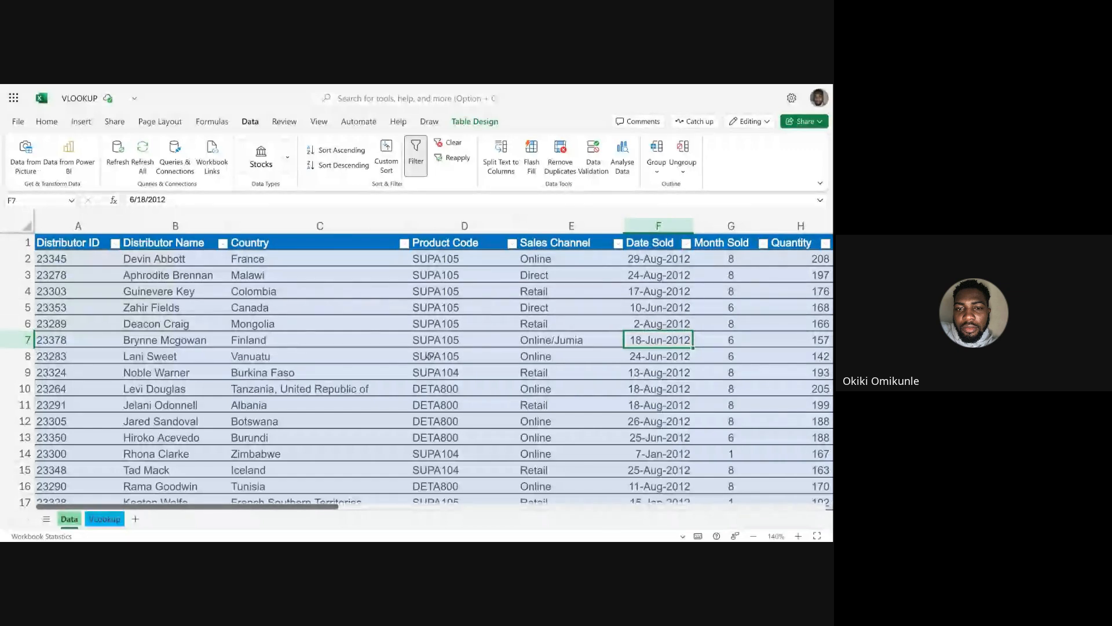
Insert a PivotTable on a new sheet from the whole table on the Data sheet, and place Revenue in Values.
left_click(753, 536)
left_click(753, 537)
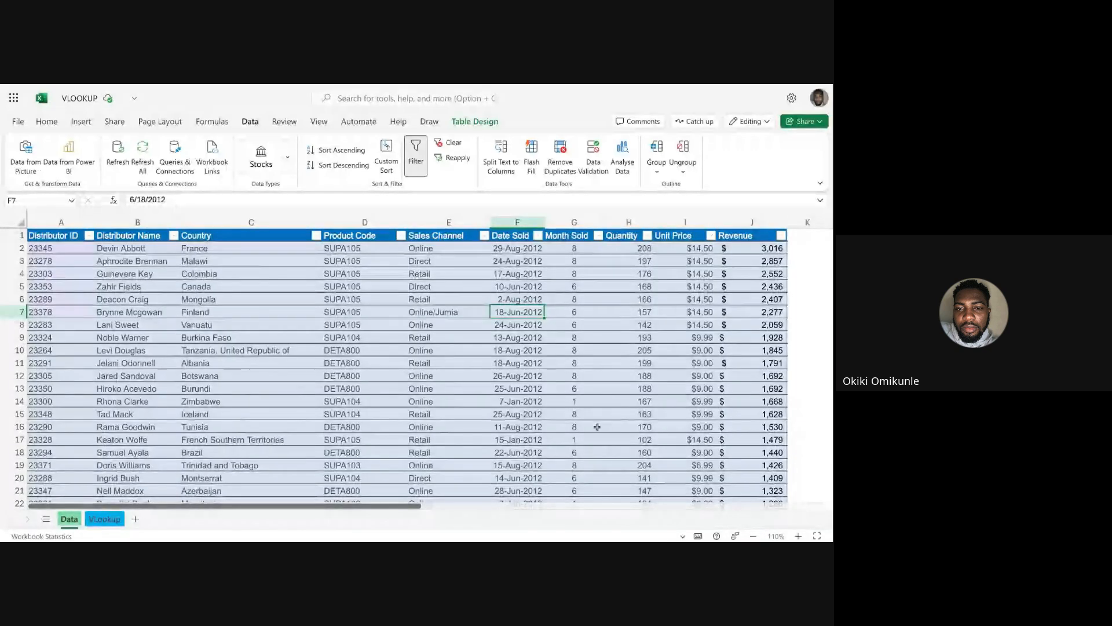
left_click(753, 537)
left_click(415, 336)
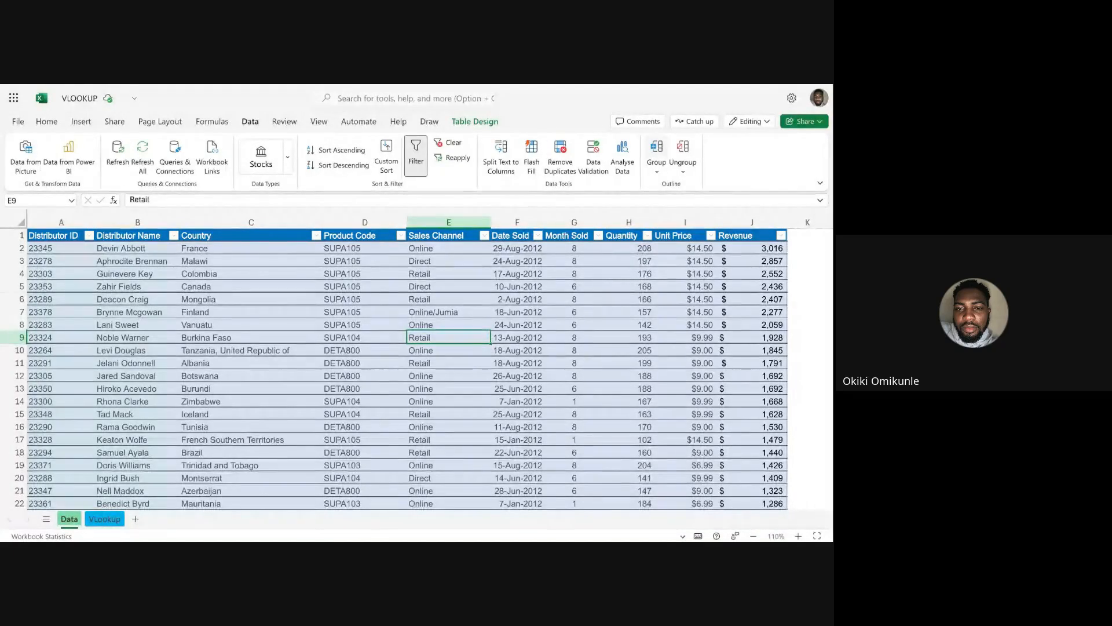
key("ctrl+a")
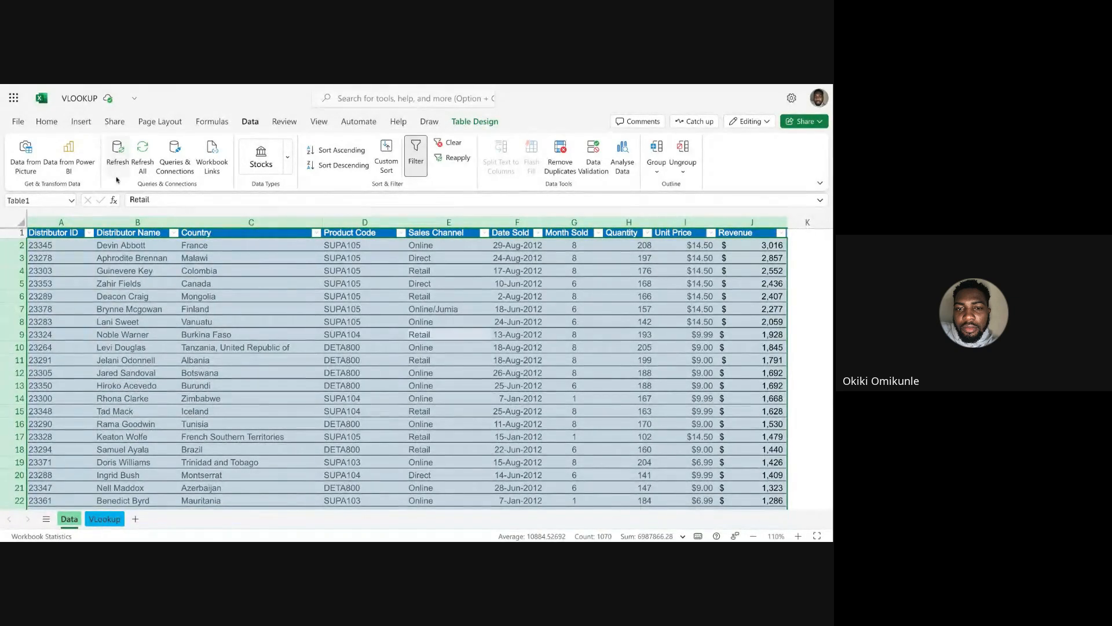
left_click(86, 122)
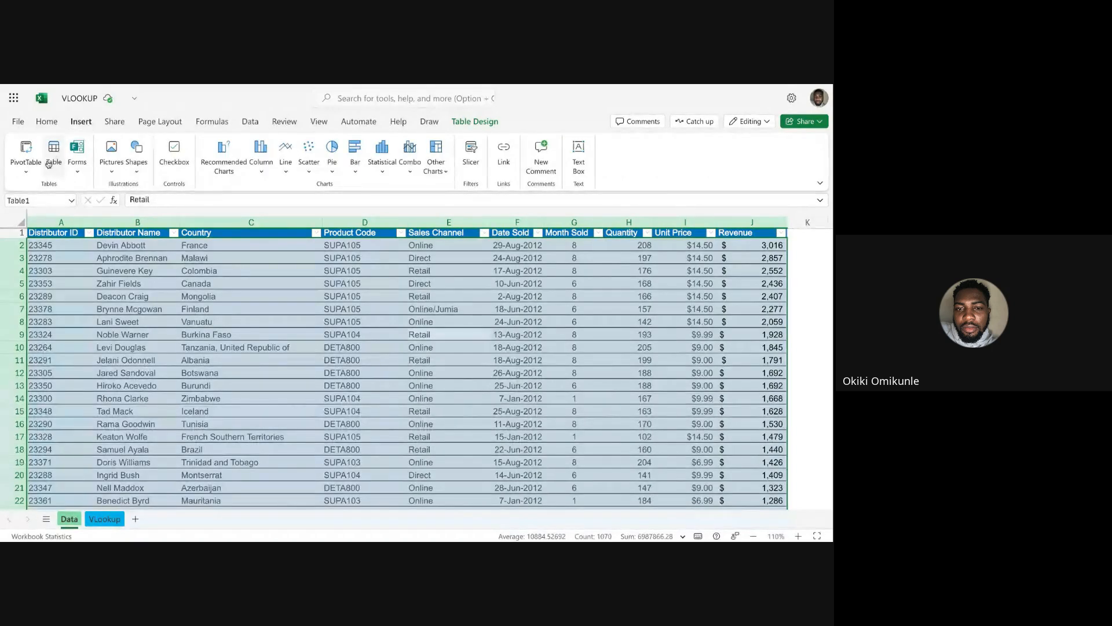
left_click(28, 168)
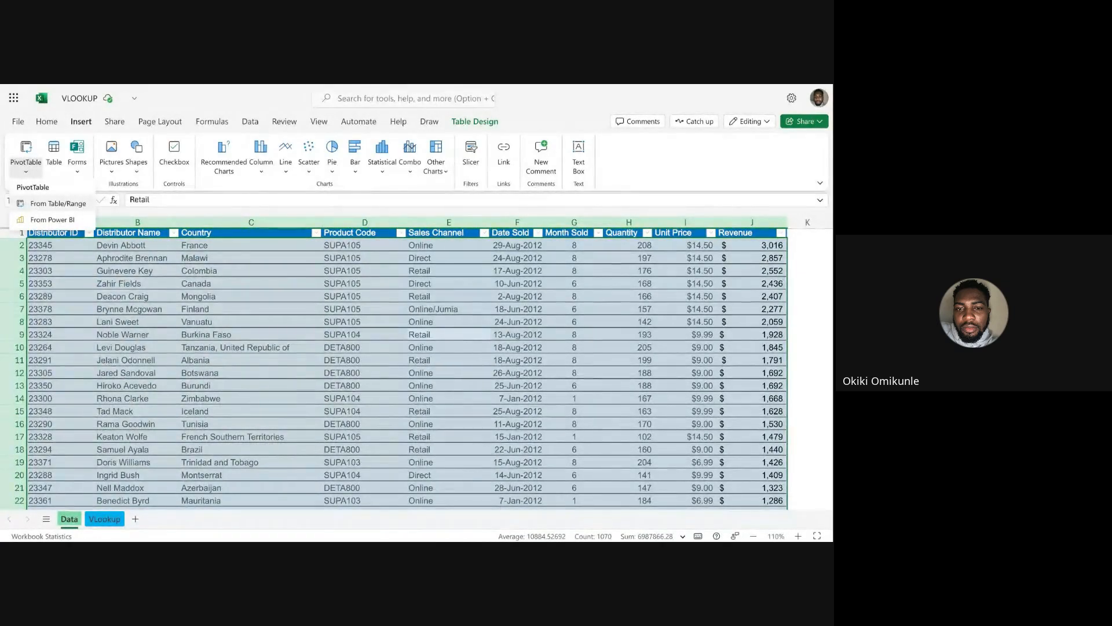
left_click(58, 204)
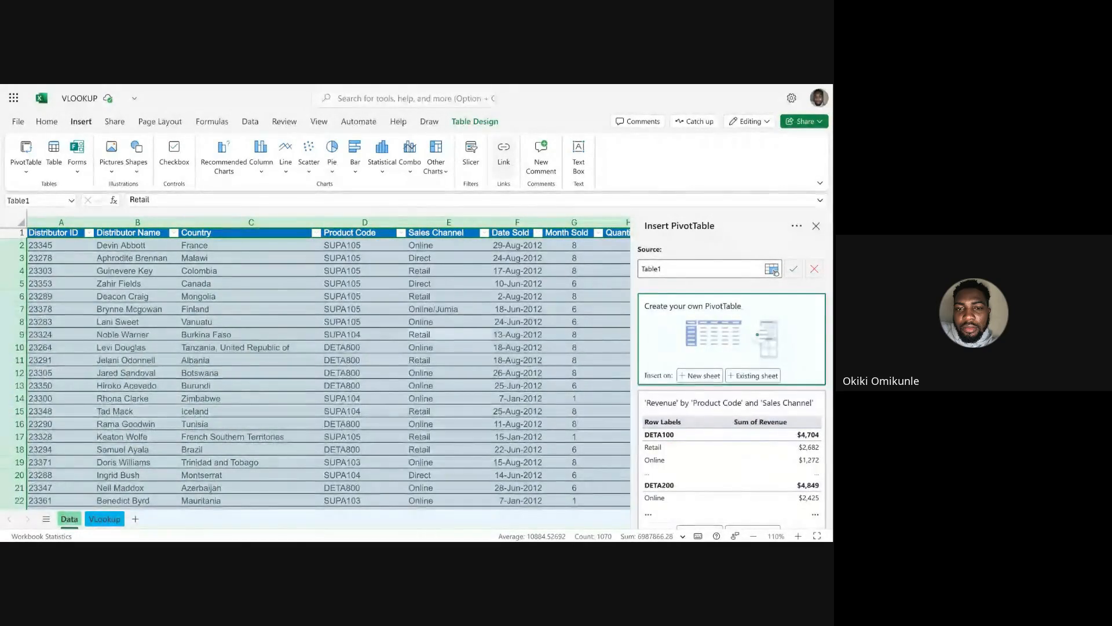
left_click(700, 375)
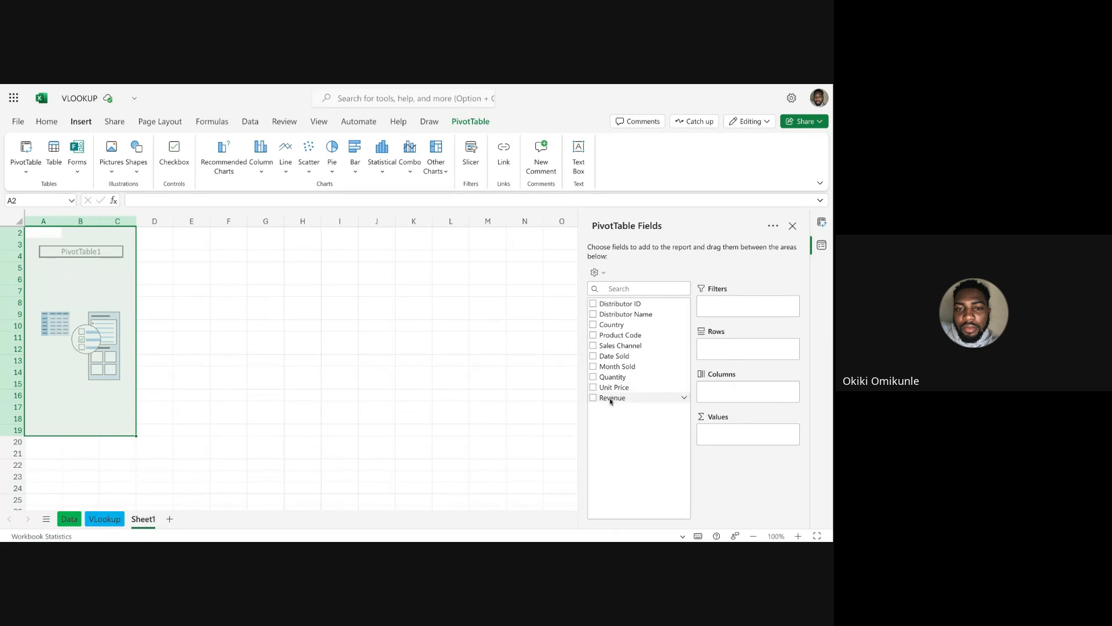
left_click_drag(614, 397, 724, 434)
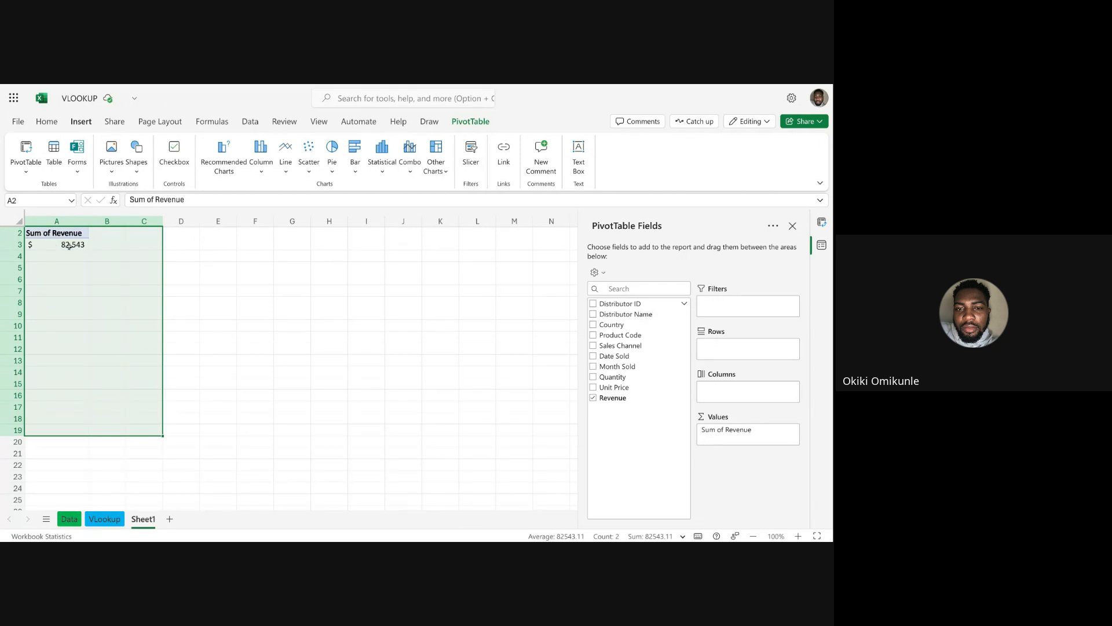
Compare the total of the Revenue column on the Data sheet with the PivotTable's Sum of Revenue on Sheet1.
left_click(69, 519)
scroll(531, 297, "right", 5)
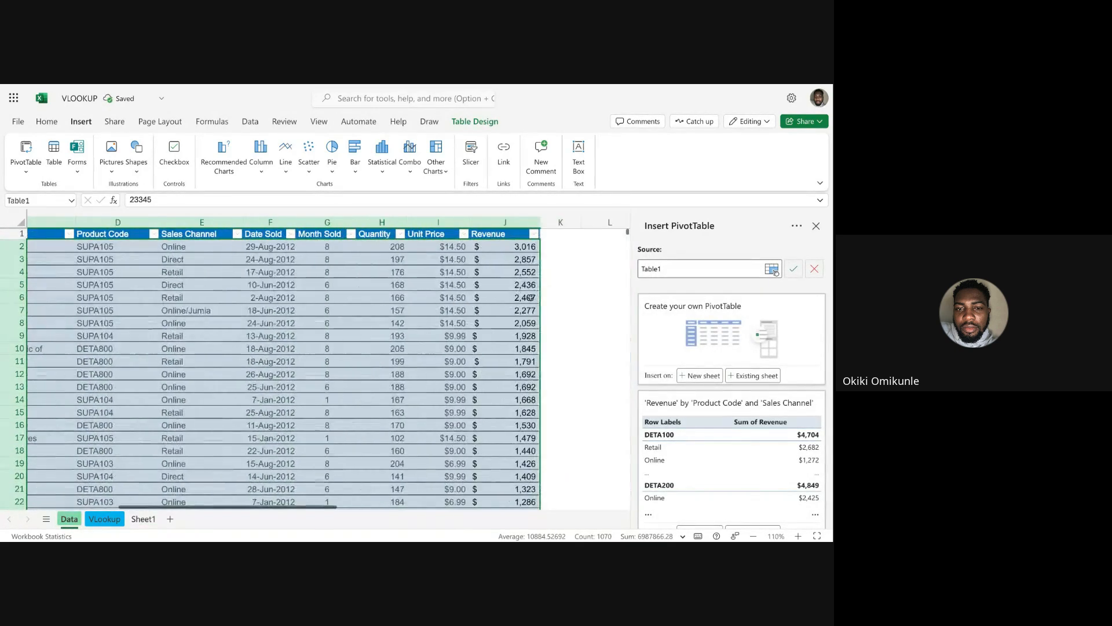
scroll(531, 298, "right", 4)
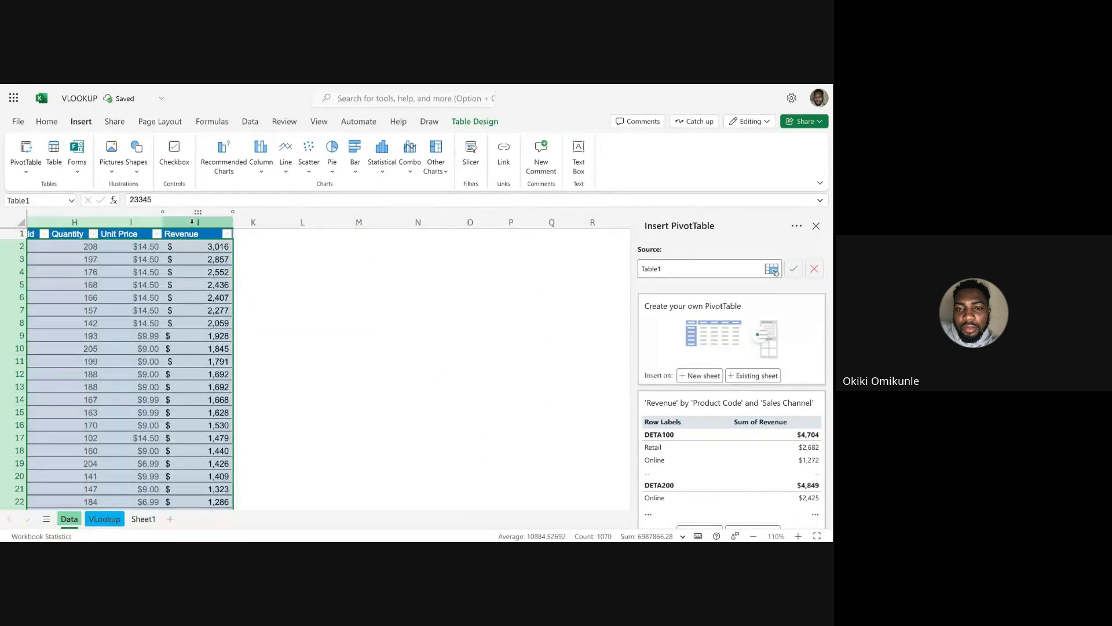
left_click(193, 222)
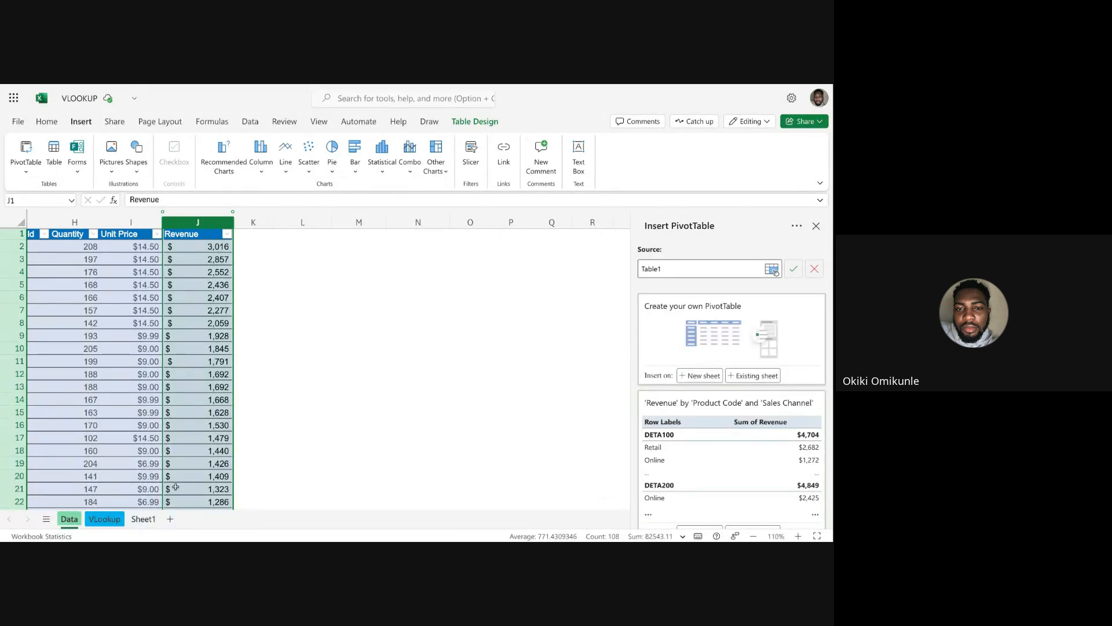
left_click(140, 519)
left_click(67, 246)
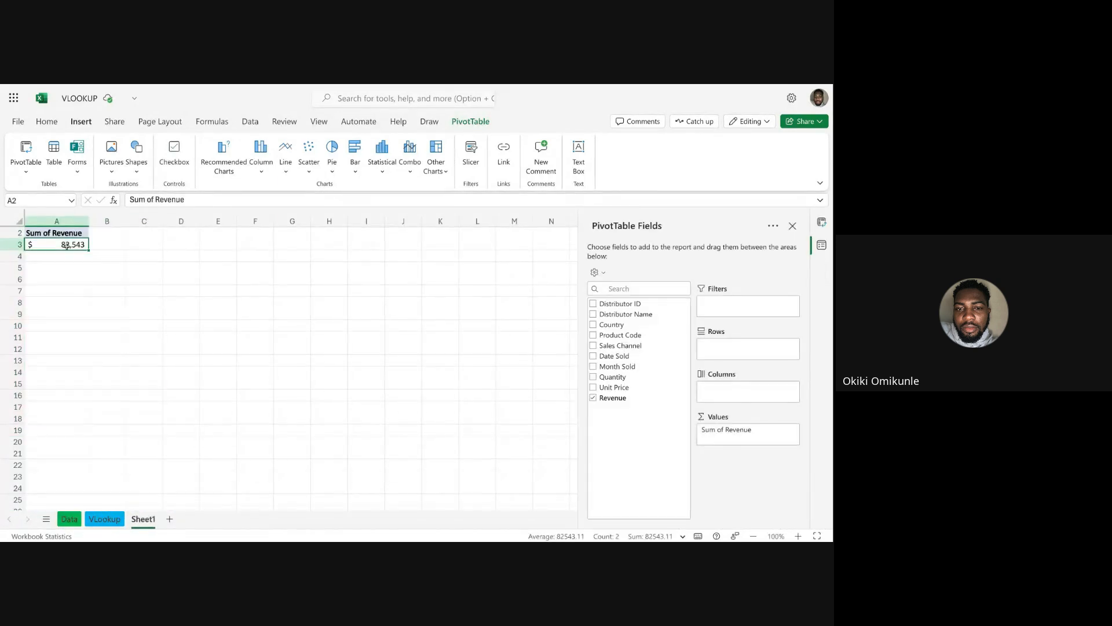
left_click(85, 270)
left_click(71, 245)
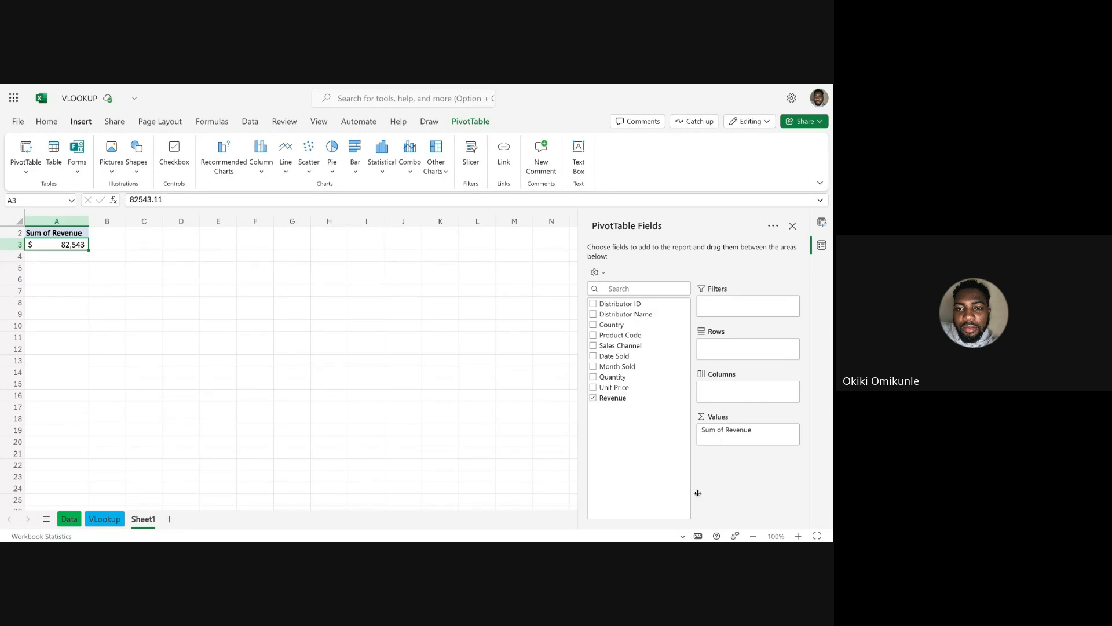
Enlarge the sheet to 120% zoom and view the value field settings of Sum of Revenue.
left_click(799, 536)
left_click(800, 536)
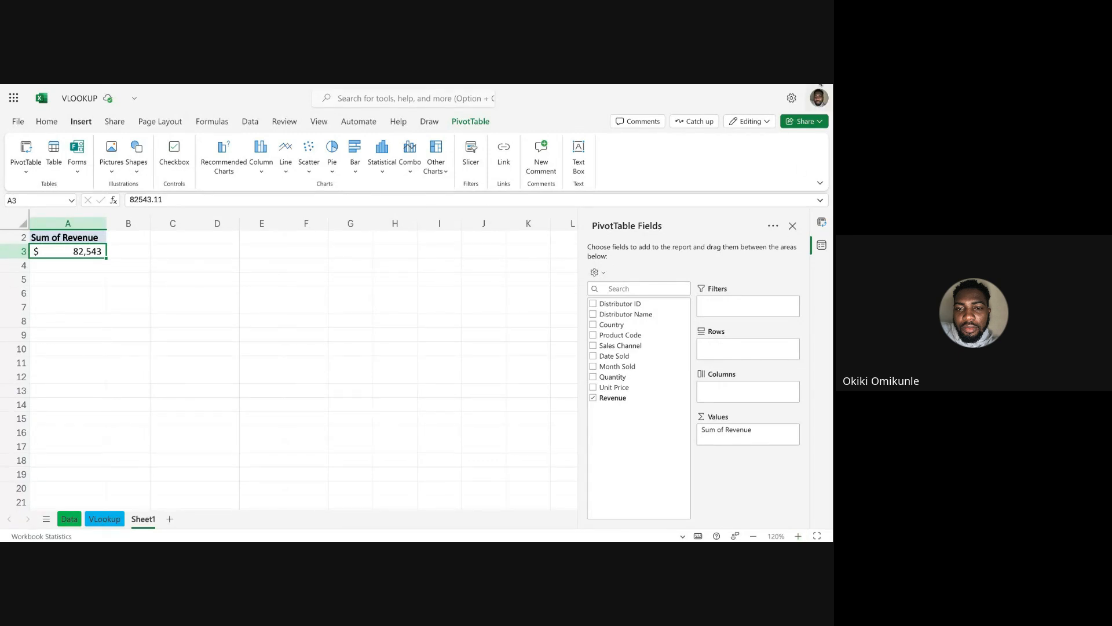
key("super+plus")
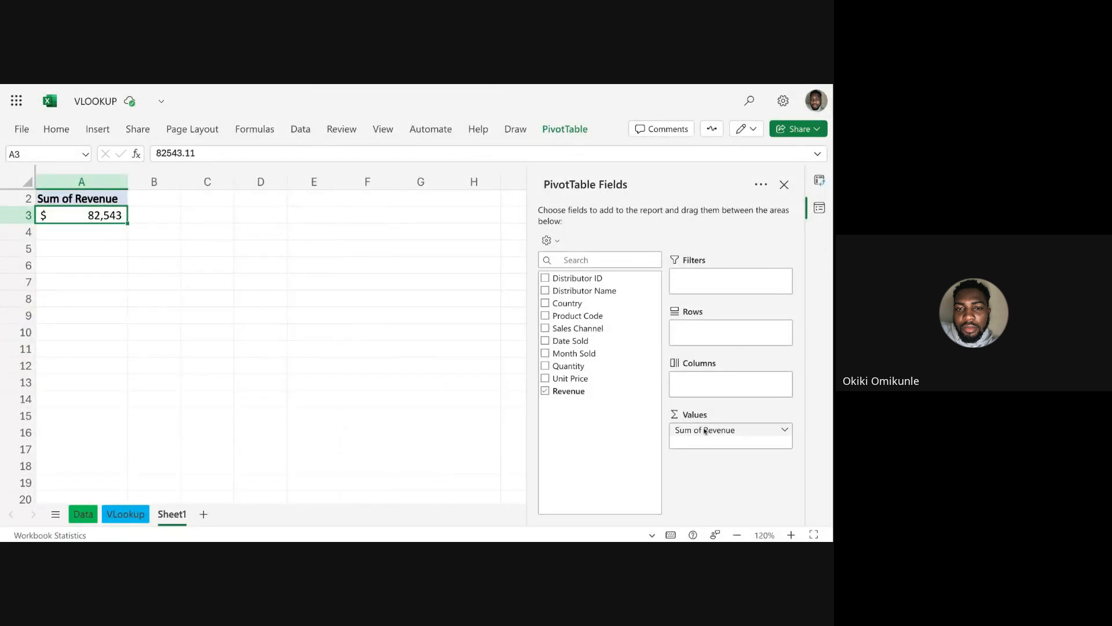
left_click(784, 430)
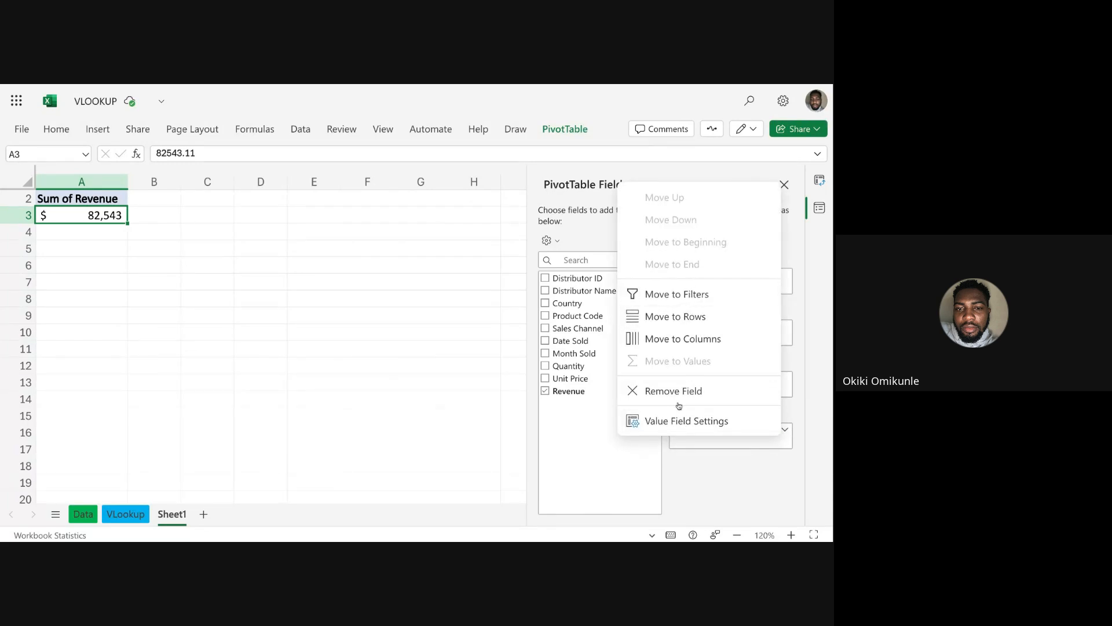
left_click(680, 422)
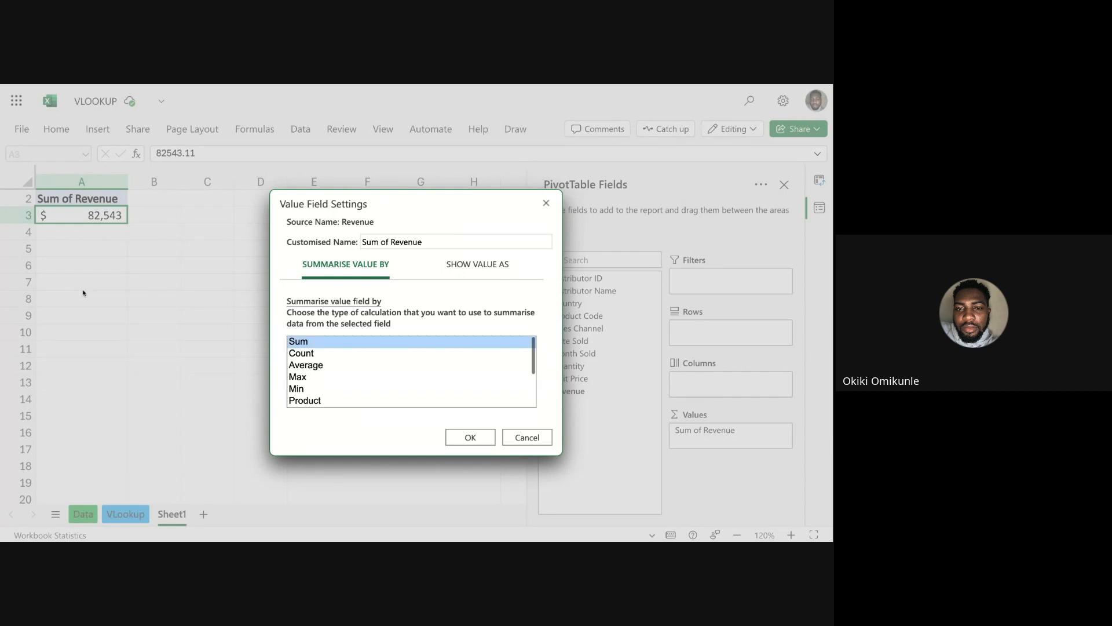
left_click(521, 438)
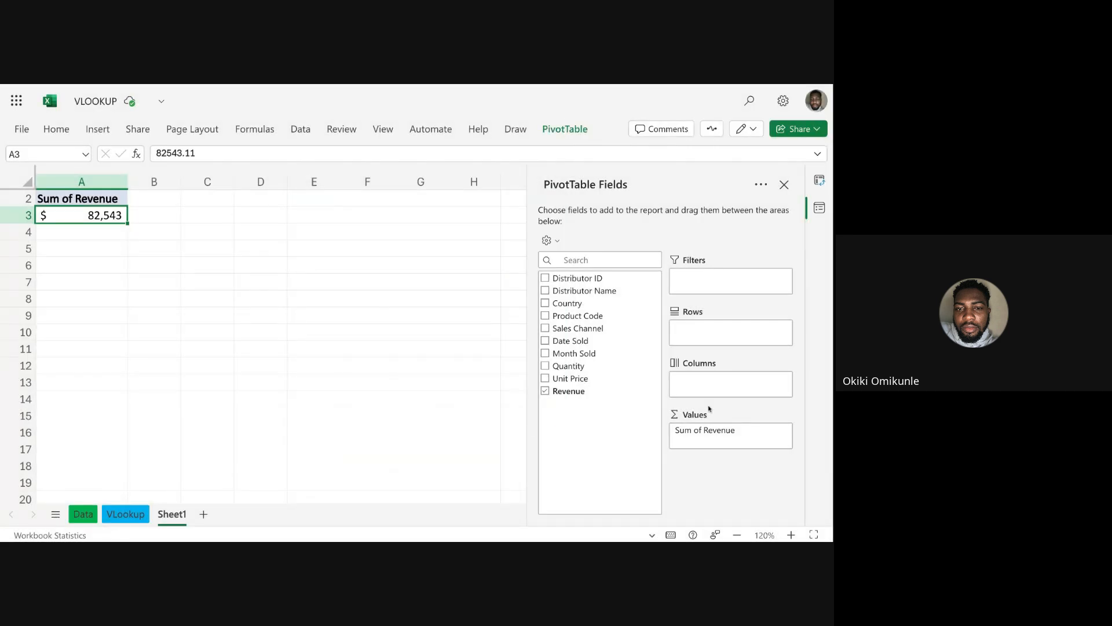
Review the available summary calculations and the Show Value As options for Sum of Revenue without changing them.
left_click(787, 432)
left_click(670, 425)
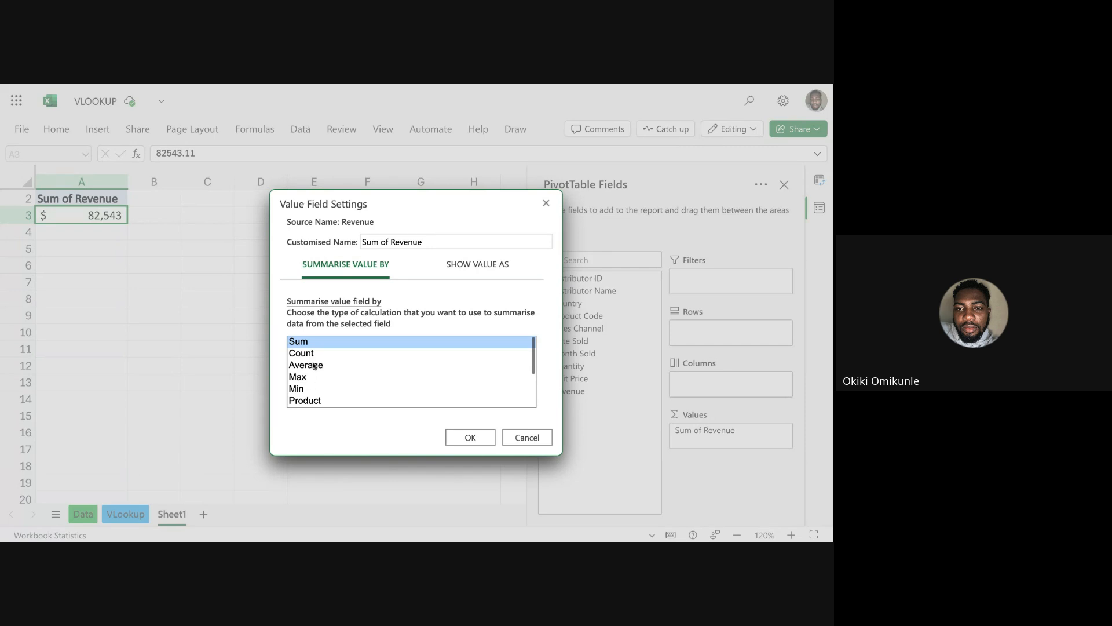
scroll(312, 373, "down", 2)
scroll(312, 372, "up", 2)
scroll(312, 358, "down", 1)
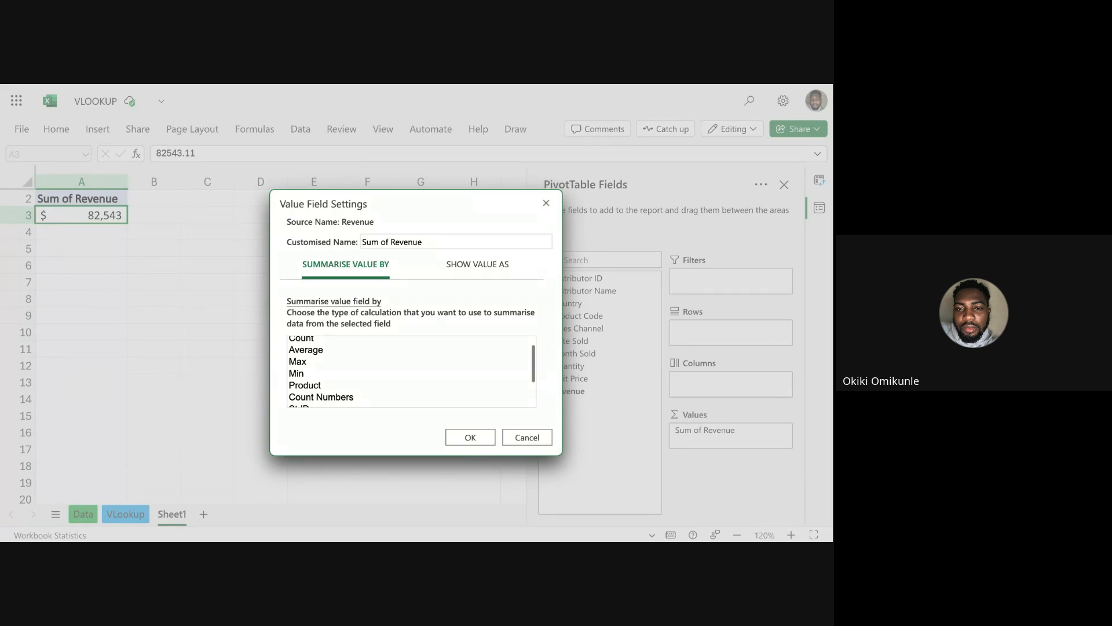
scroll(411, 371, "down", 3)
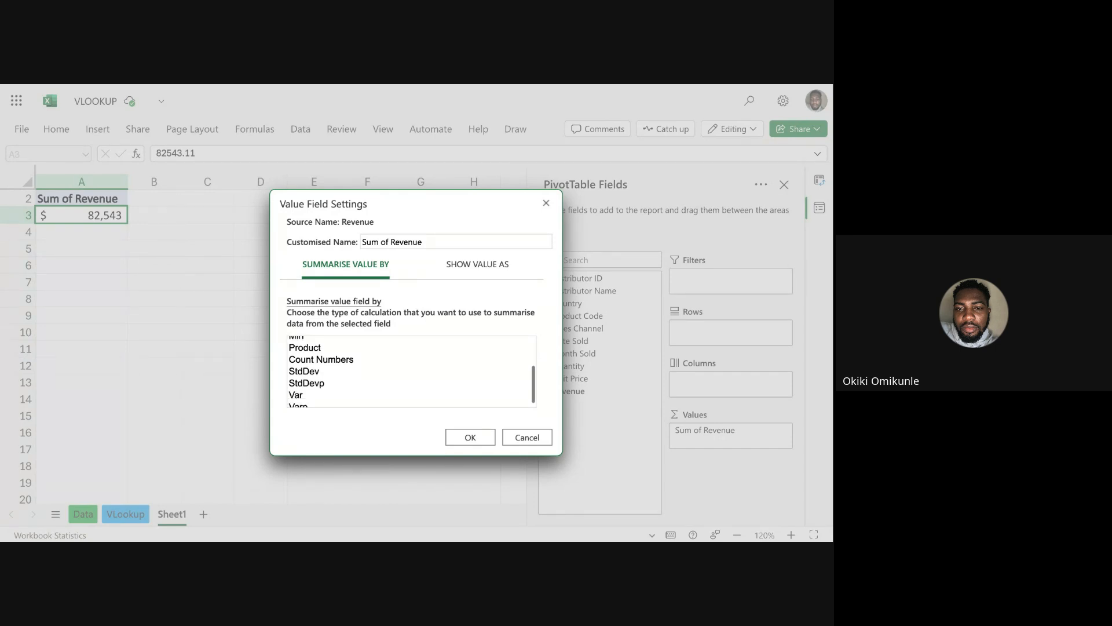
scroll(412, 370, "down", 1)
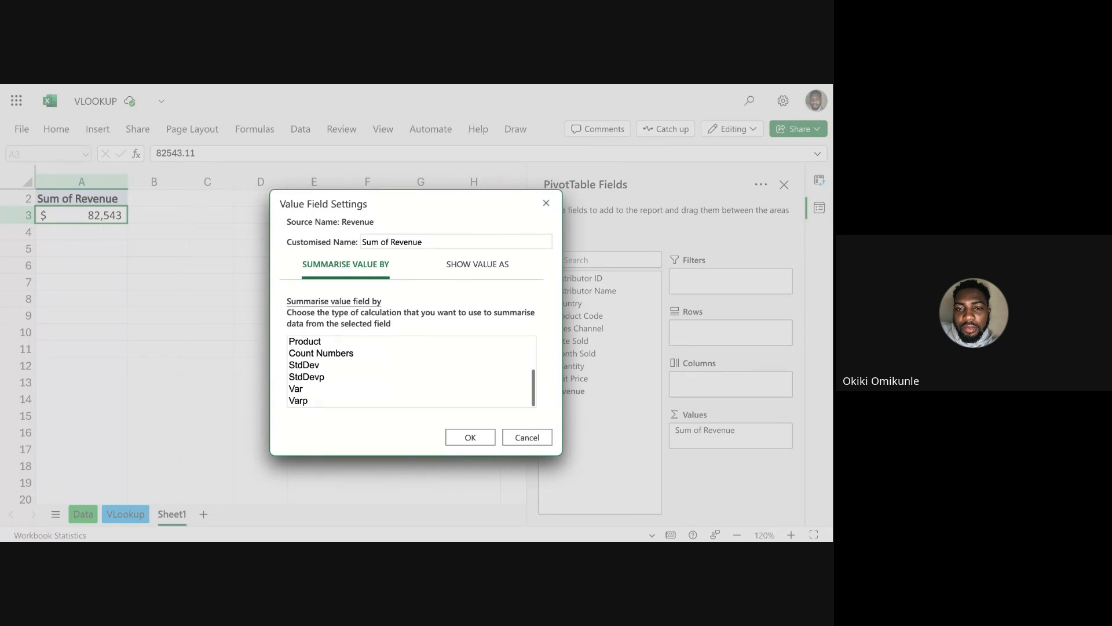
scroll(411, 370, "up", 5)
scroll(411, 371, "down", 2)
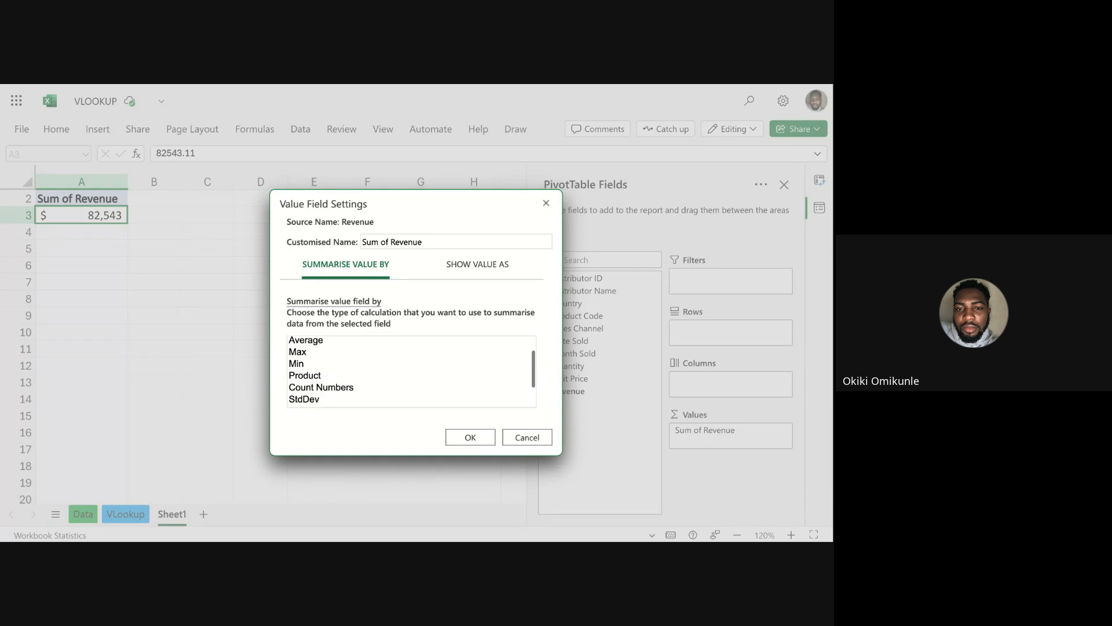
scroll(412, 371, "up", 2)
left_click(411, 341)
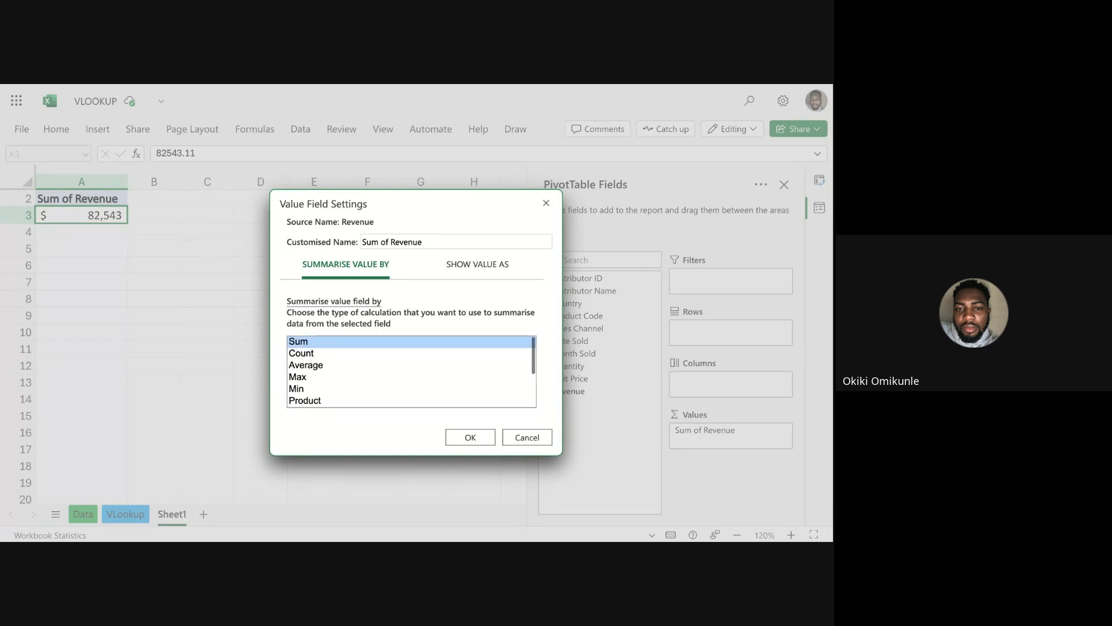
left_click(477, 264)
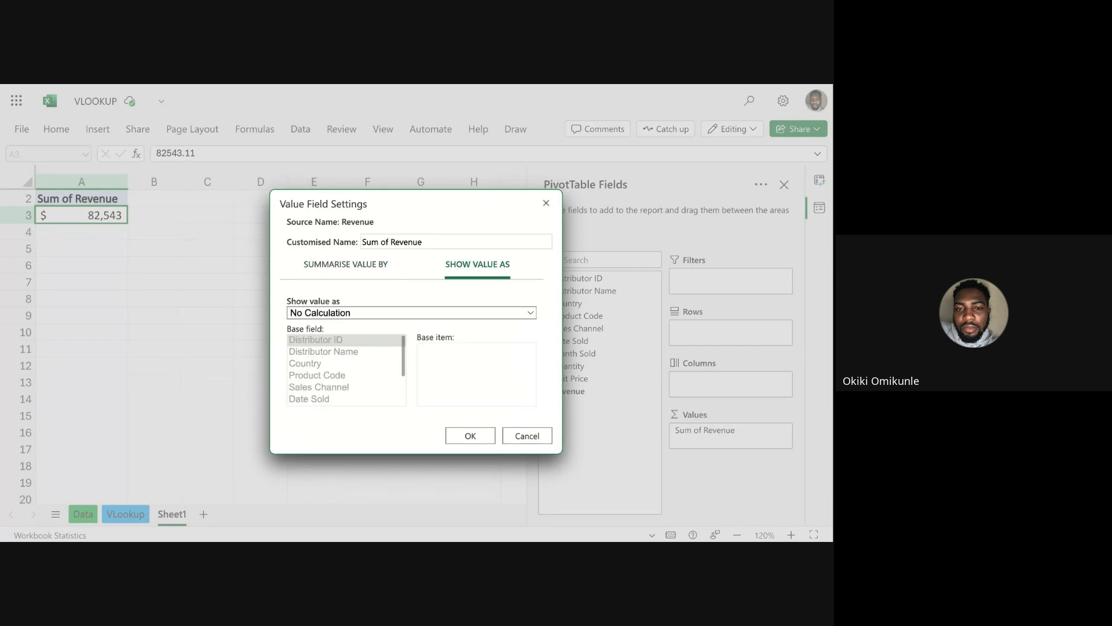
left_click(526, 436)
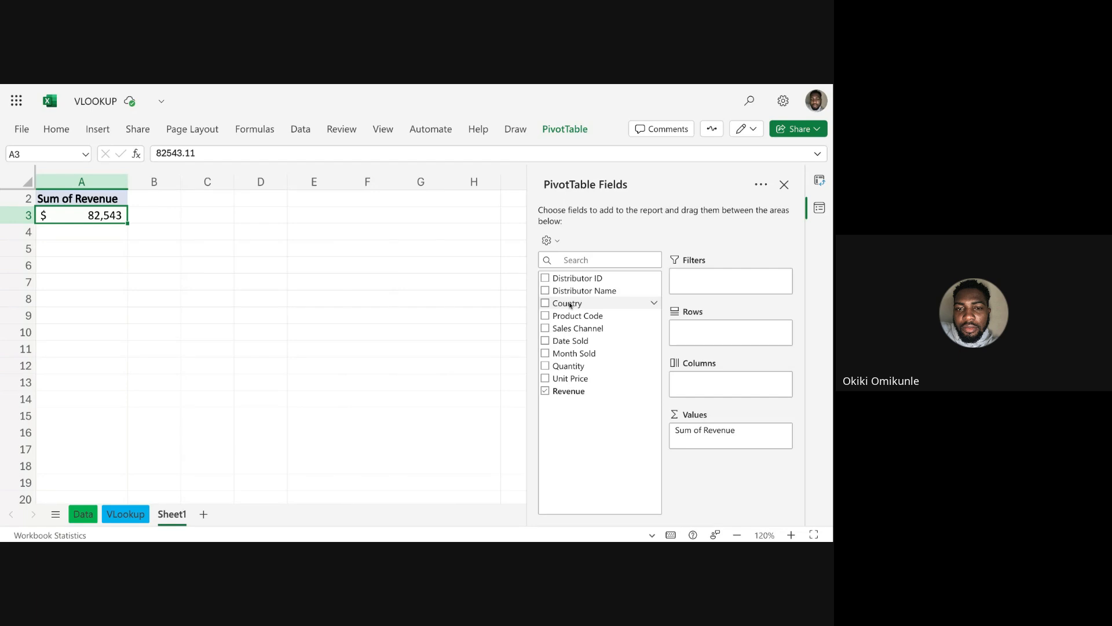
Add the Country field to the PivotTable's Rows to break revenue down by country.
left_click_drag(568, 303, 721, 333)
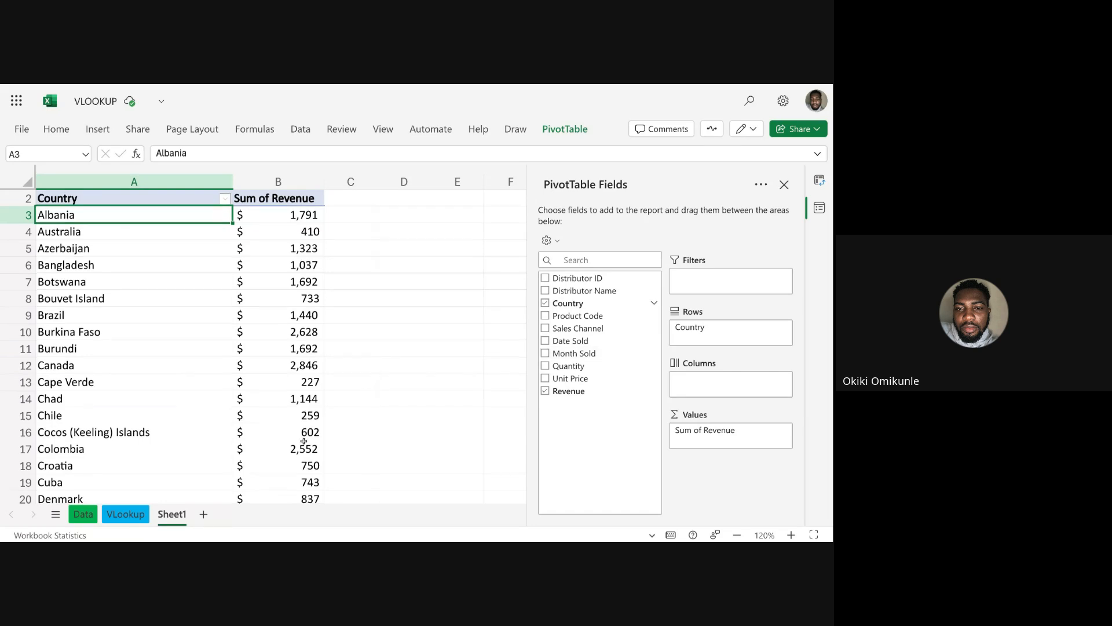
scroll(308, 429, "down", 13)
scroll(304, 442, "down", 20)
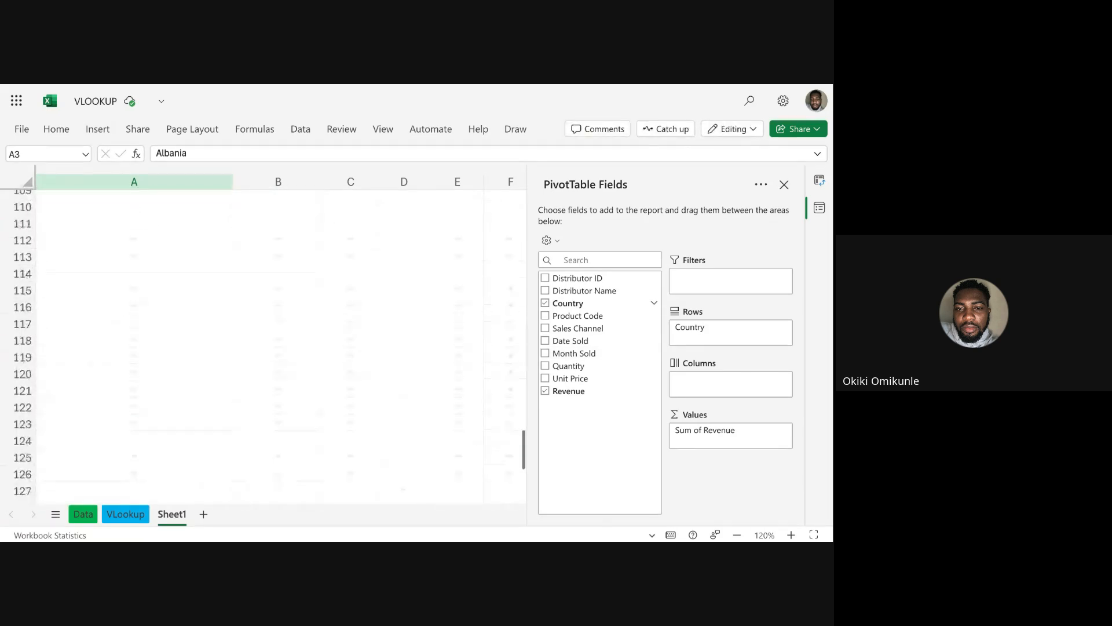
scroll(303, 442, "up", 10)
scroll(62, 317, "up", 20)
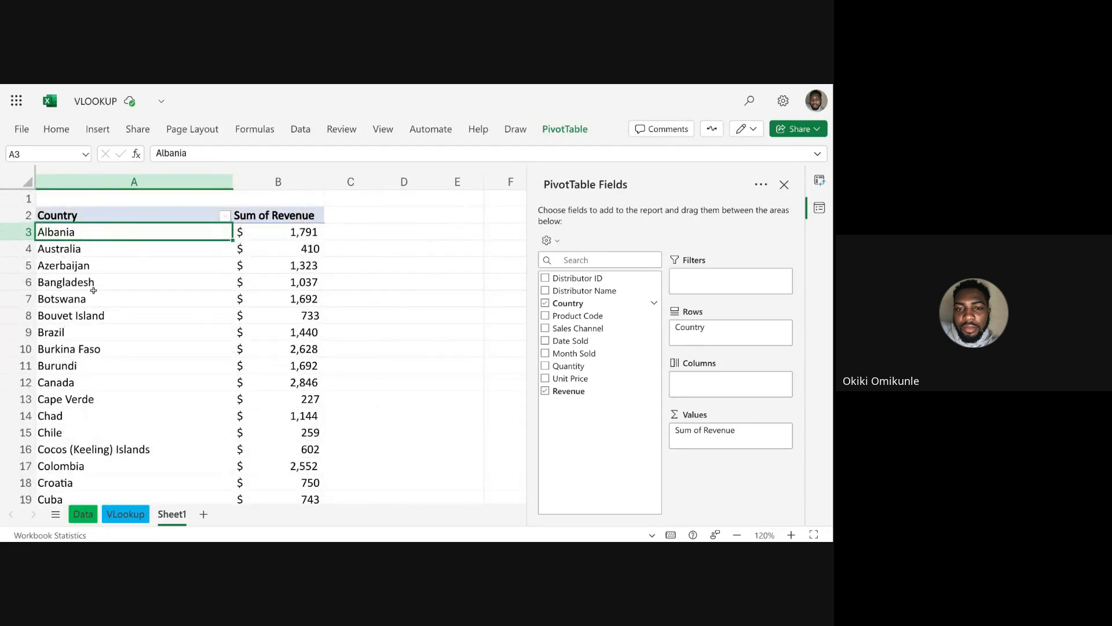
Examine the revenue per country from the first row down to the Grand Total.
scroll(92, 290, "down", 20)
scroll(92, 289, "down", 9)
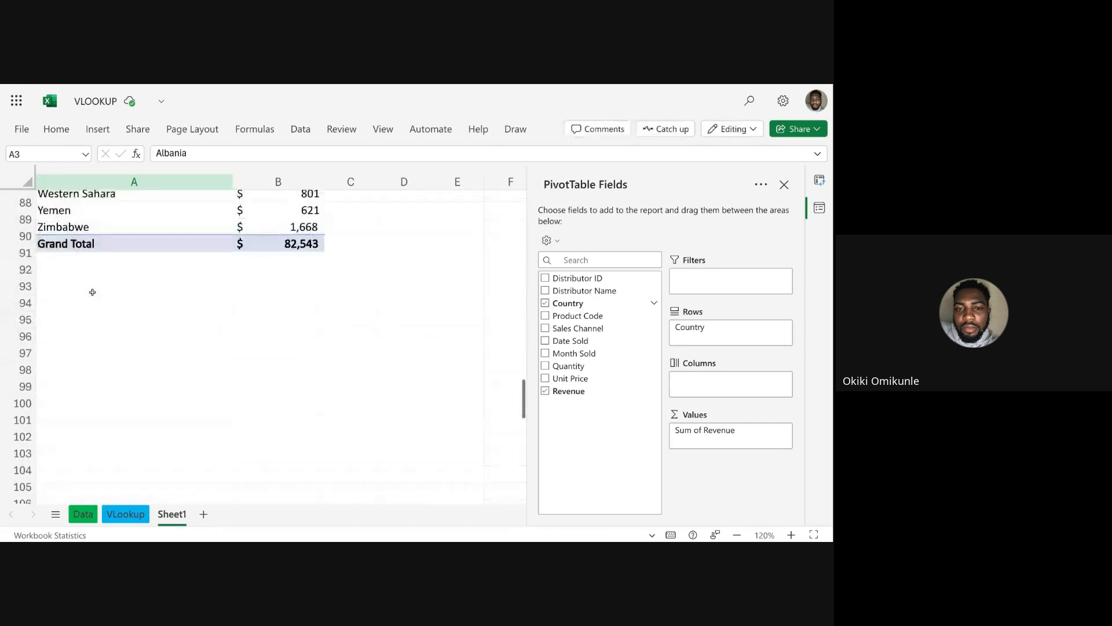
scroll(92, 289, "up", 5)
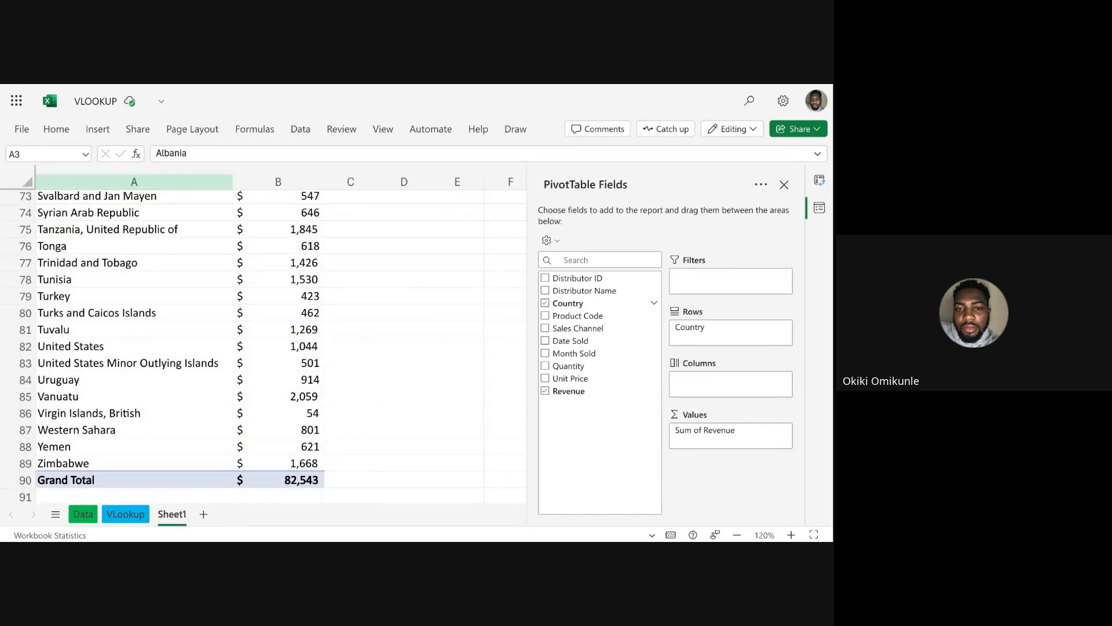
scroll(94, 238, "up", 20)
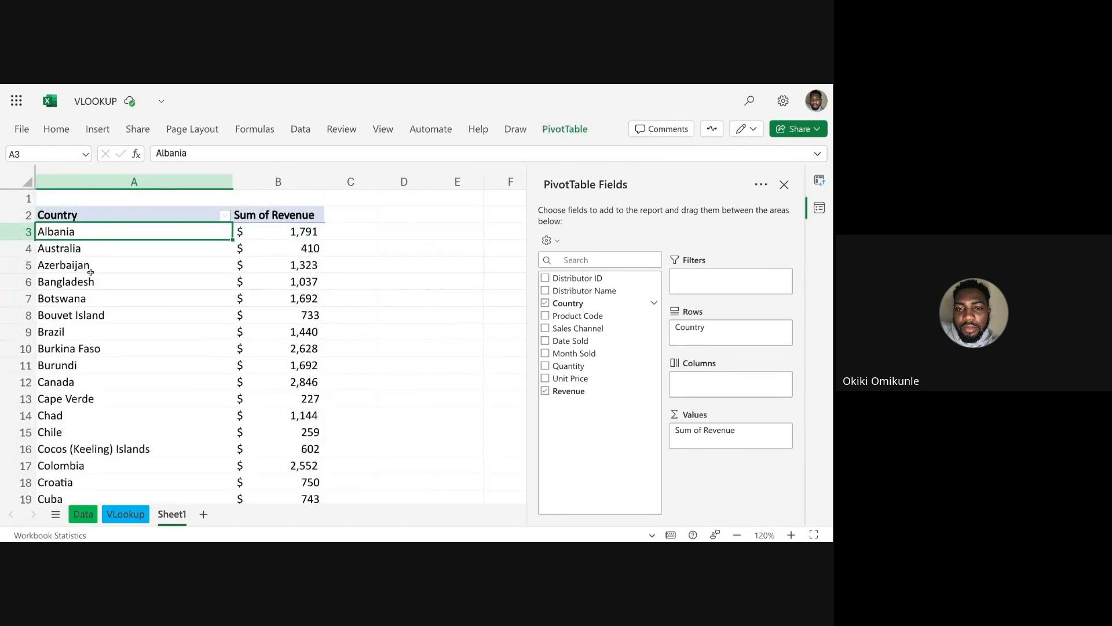
scroll(91, 273, "down", 20)
scroll(91, 273, "up", 20)
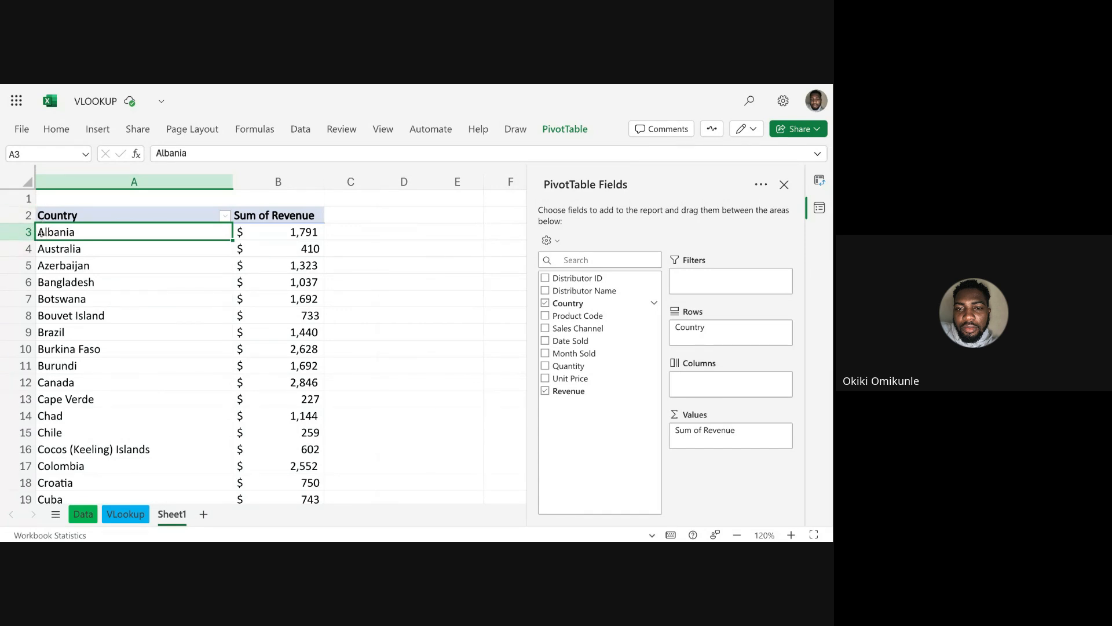
scroll(40, 232, "down", 20)
scroll(41, 240, "down", 20)
scroll(40, 339, "up", 20)
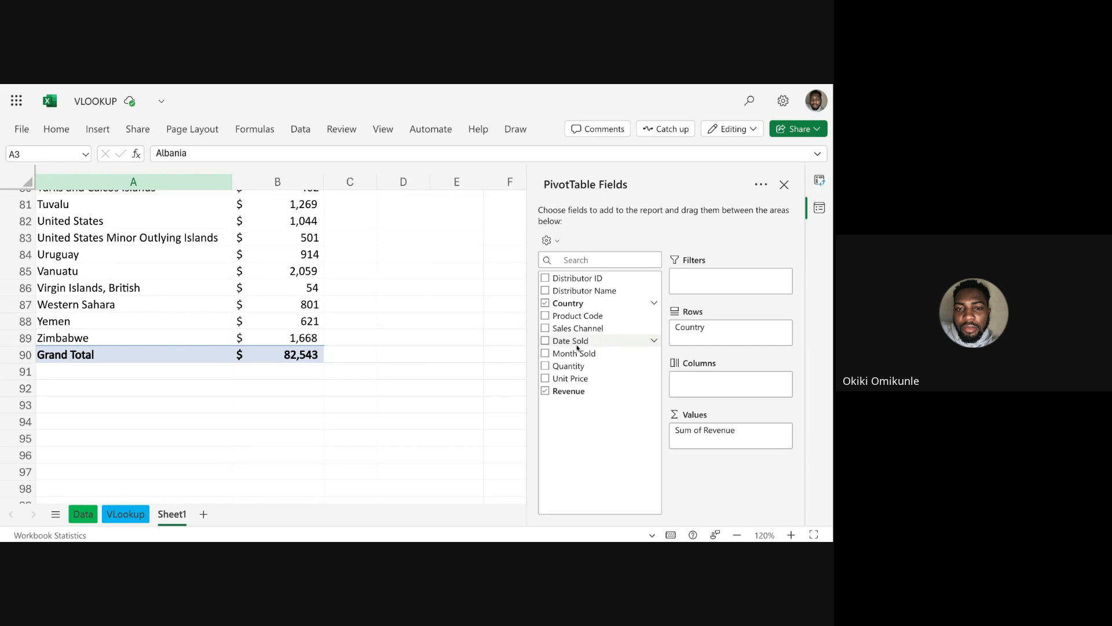
Add Date Sold to the PivotTable's Filters and restrict the report to 3-Jan-2012.
left_click_drag(580, 342, 710, 282)
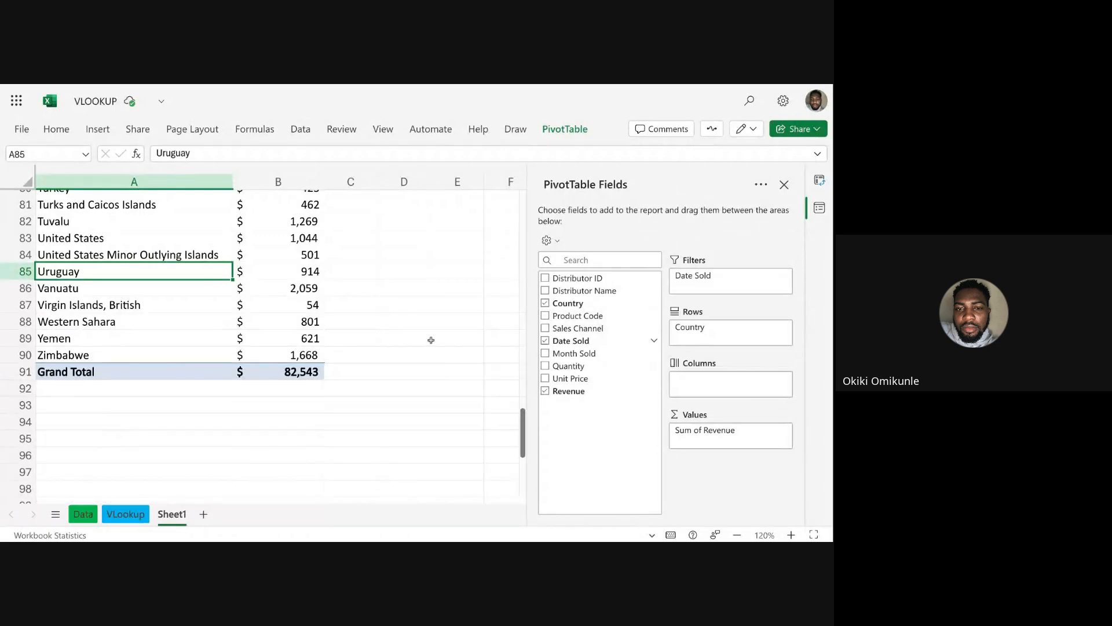
scroll(430, 338, "up", 20)
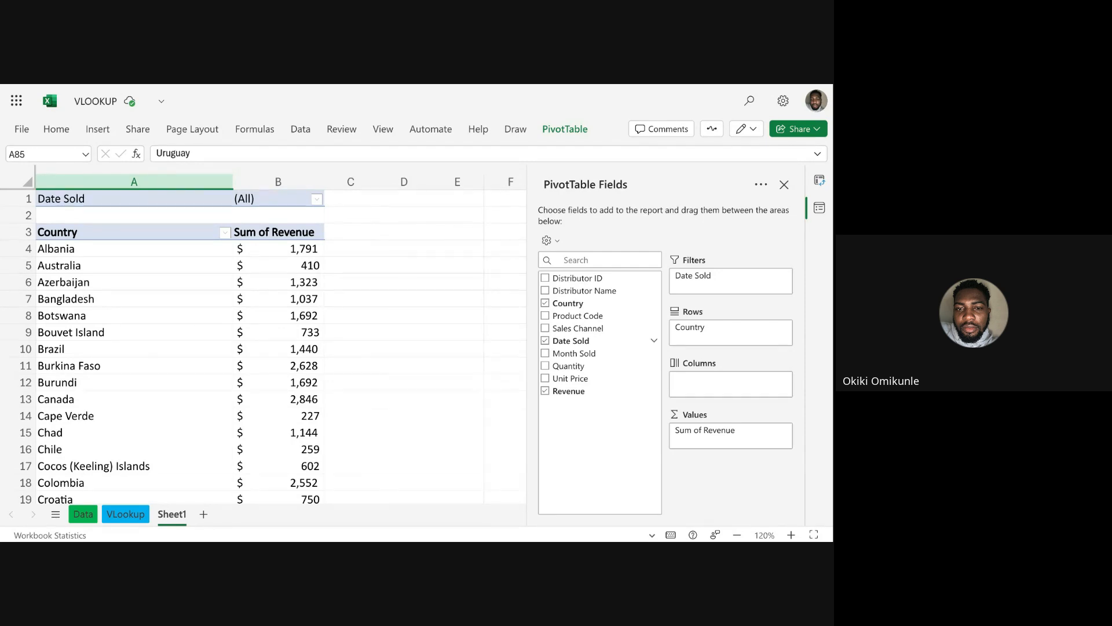
left_click(317, 199)
scroll(355, 322, "down", 3)
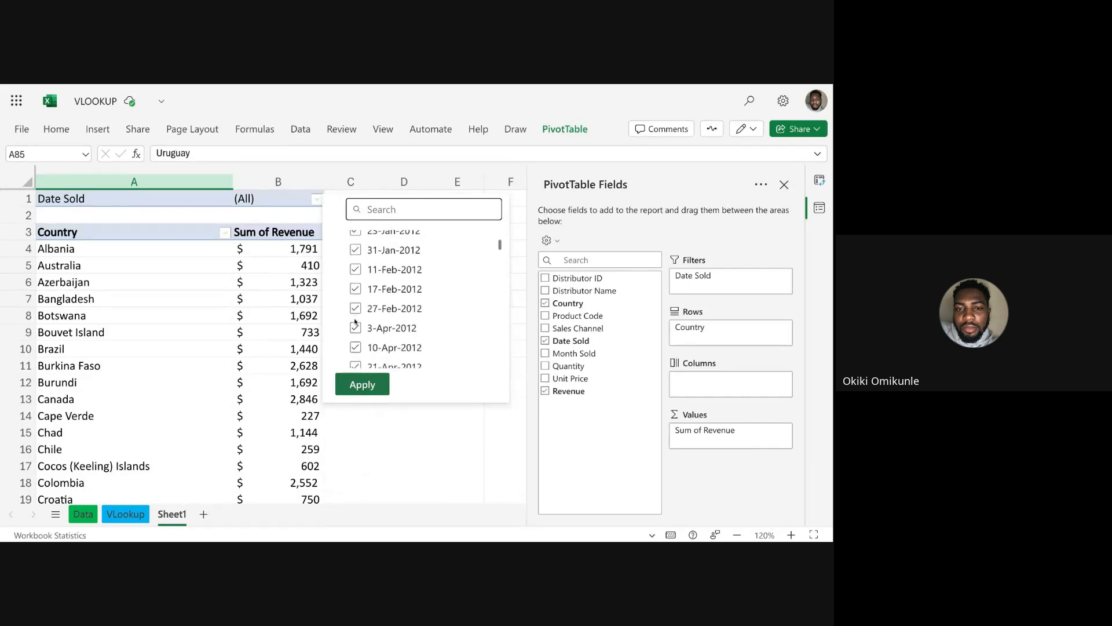
scroll(356, 322, "down", 10)
scroll(355, 322, "up", 5)
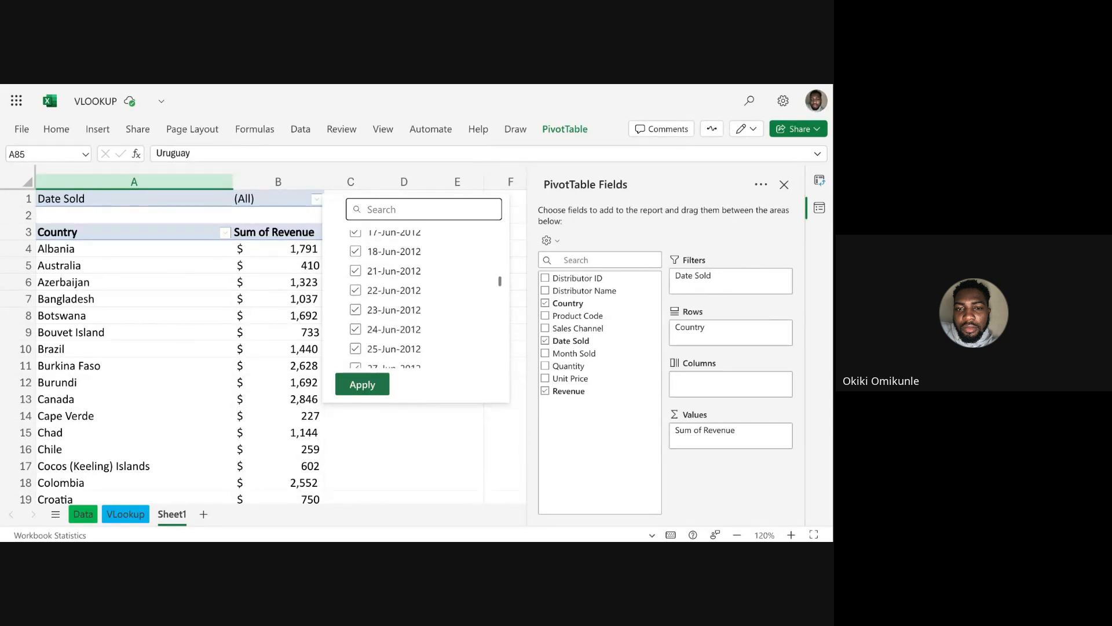
scroll(373, 235, "up", 10)
left_click(356, 238)
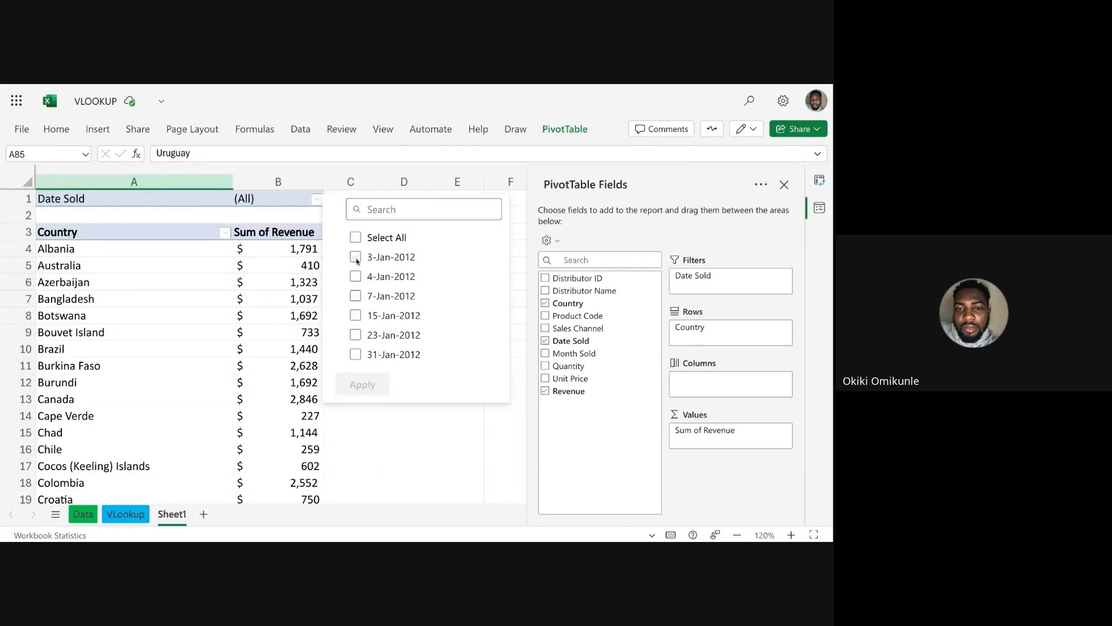
left_click(356, 257)
left_click(375, 387)
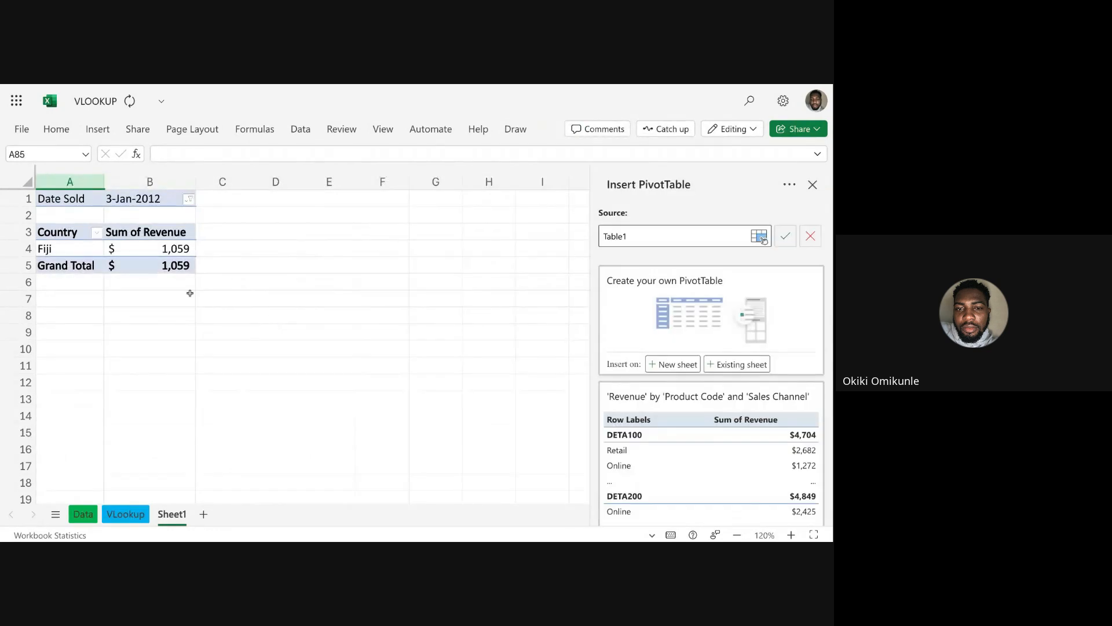
left_click(80, 250)
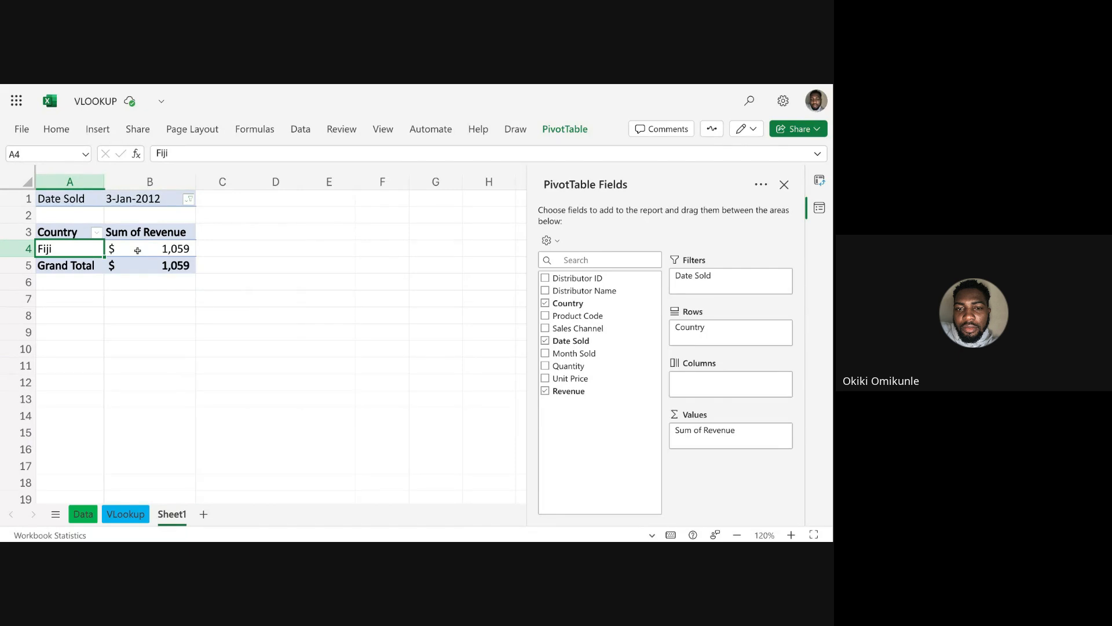
Look through the source records on the Data sheet, and return to the PivotTable on Sheet1.
left_click(83, 514)
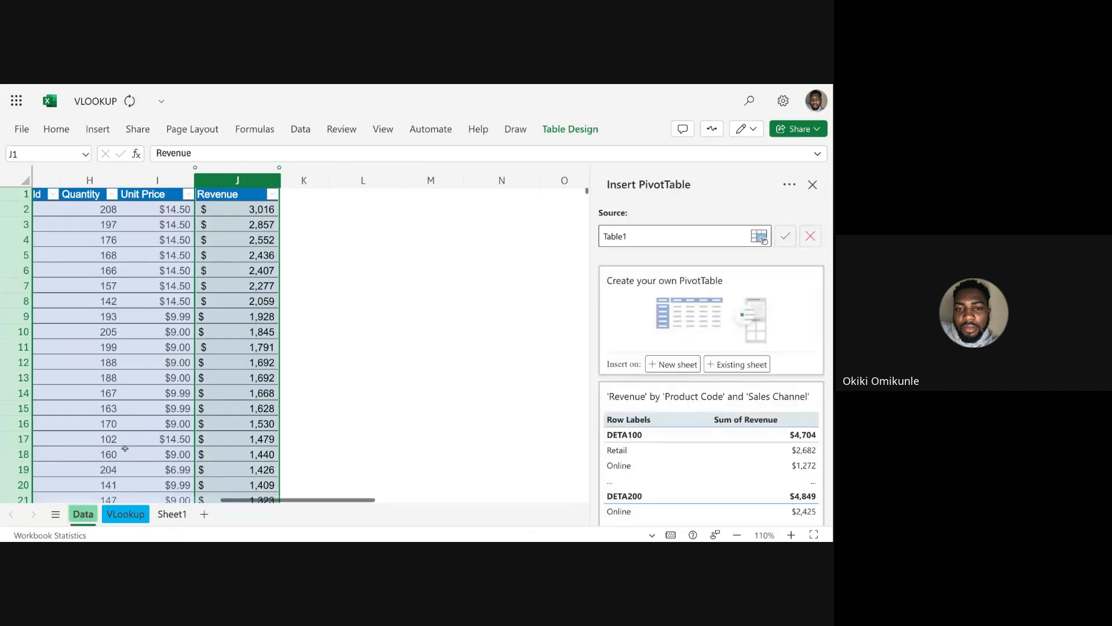
scroll(272, 328, "left", 5)
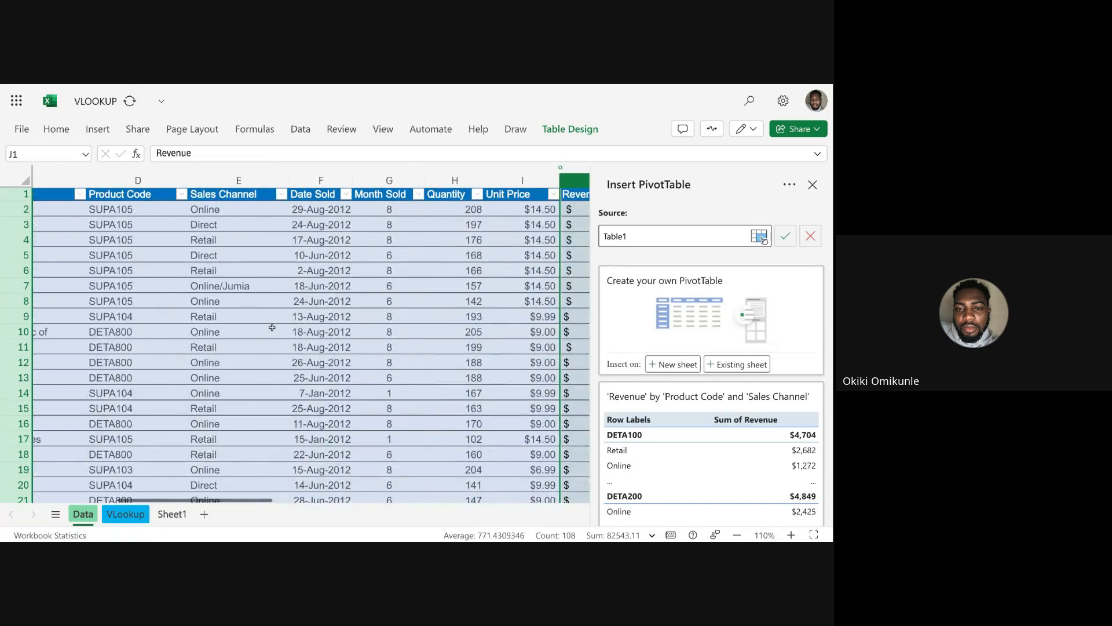
scroll(272, 328, "left", 3)
scroll(272, 328, "down", 20)
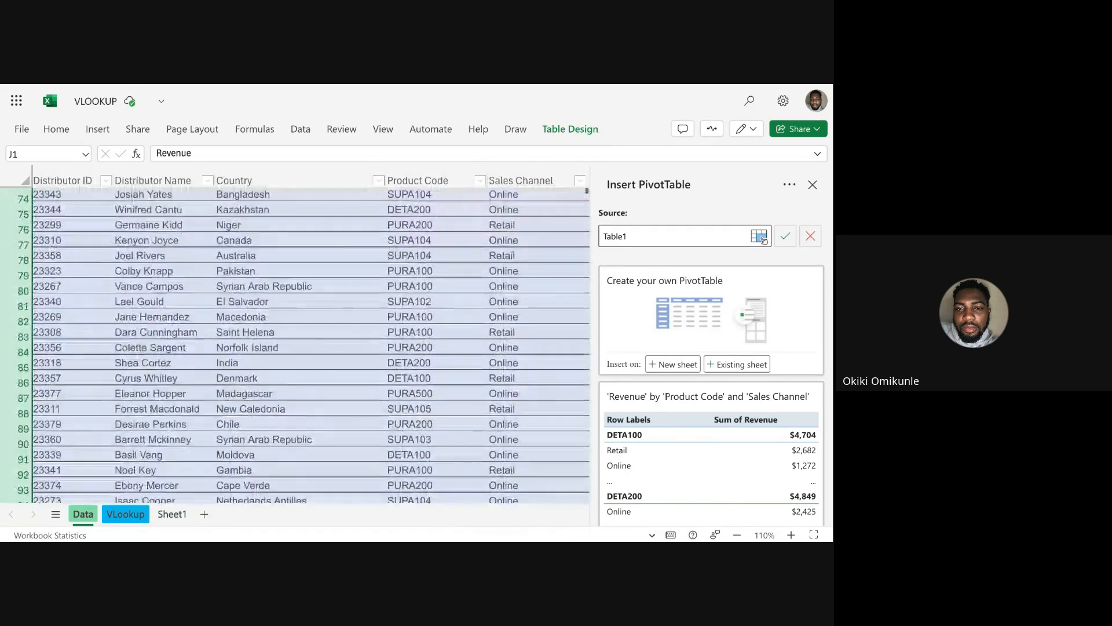
scroll(311, 342, "up", 20)
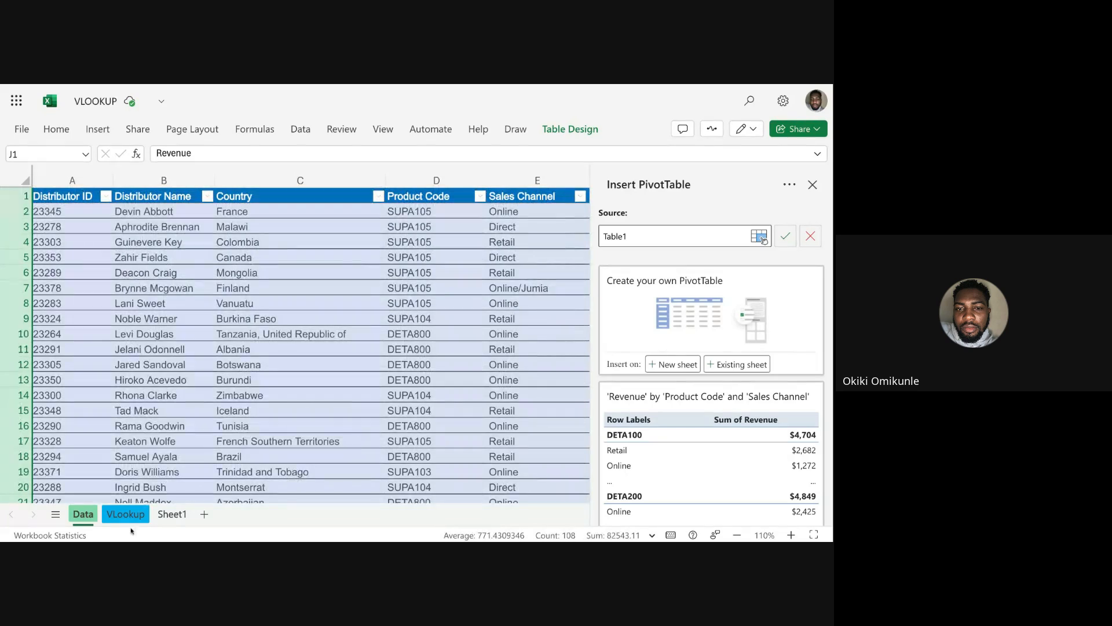
left_click(125, 514)
left_click(172, 514)
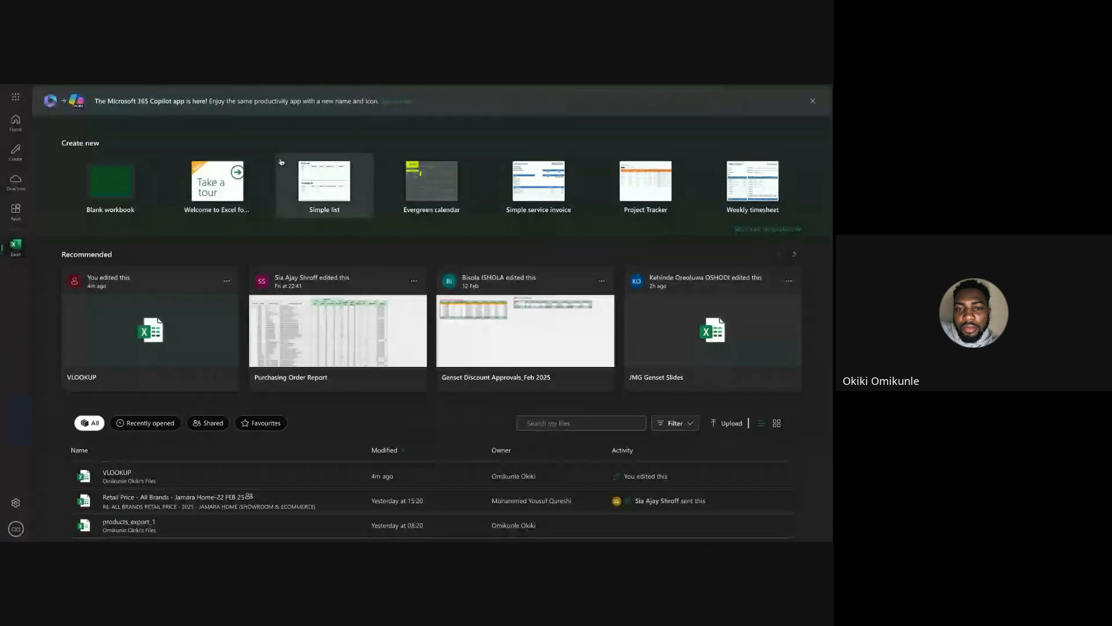
Look through the list of Excel files online for another workbook to use for the PivotTable lesson.
scroll(249, 394, "down", 3)
scroll(186, 453, "down", 1)
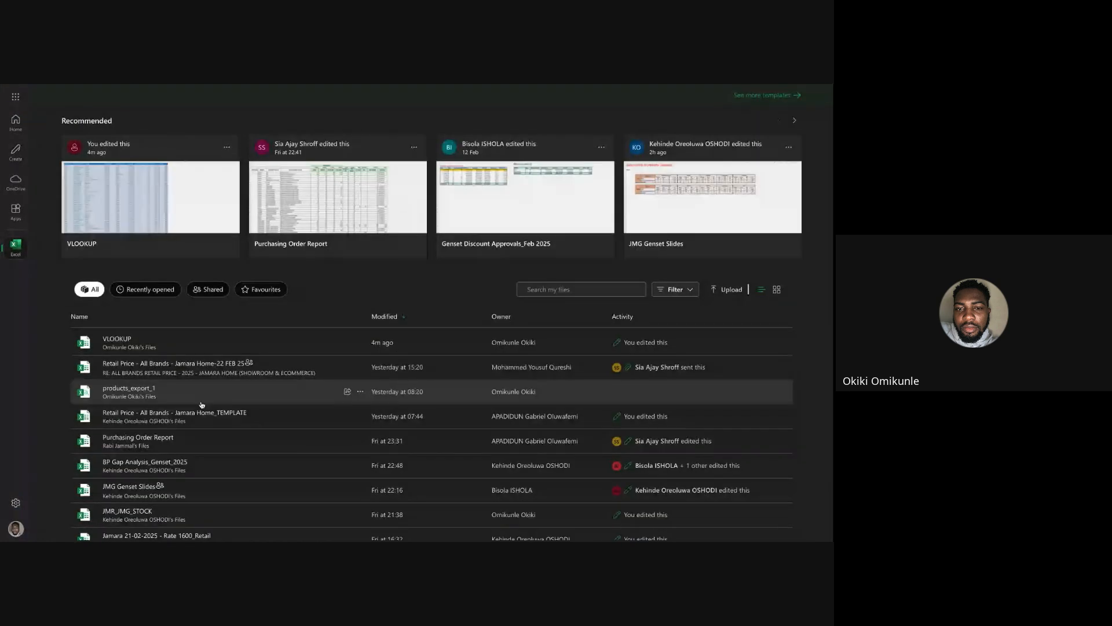
scroll(191, 442, "down", 2)
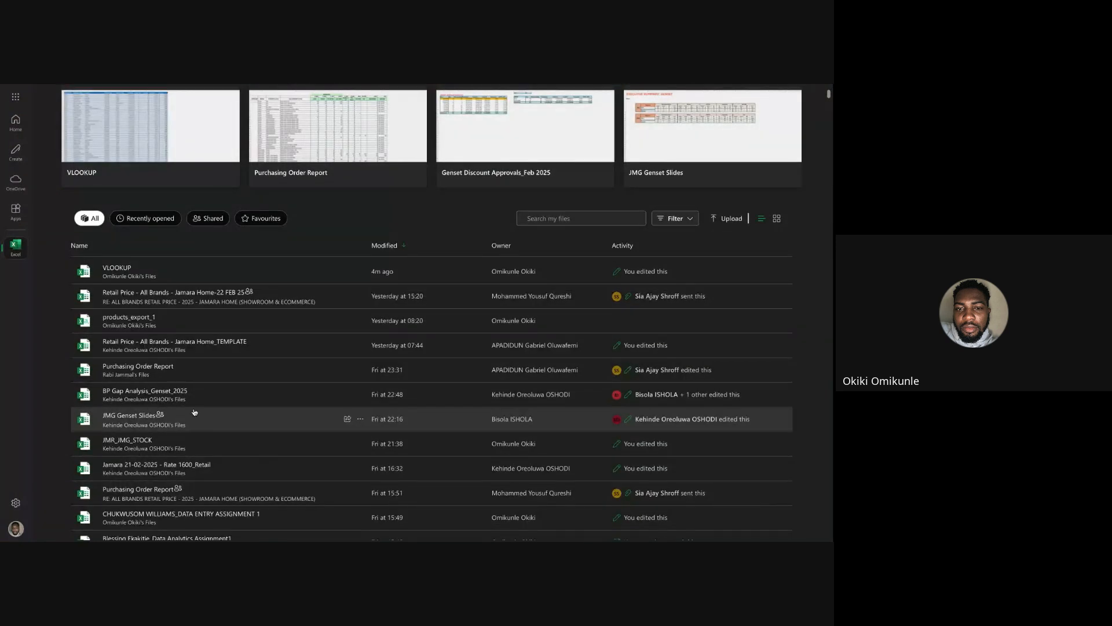
scroll(195, 417, "down", 3)
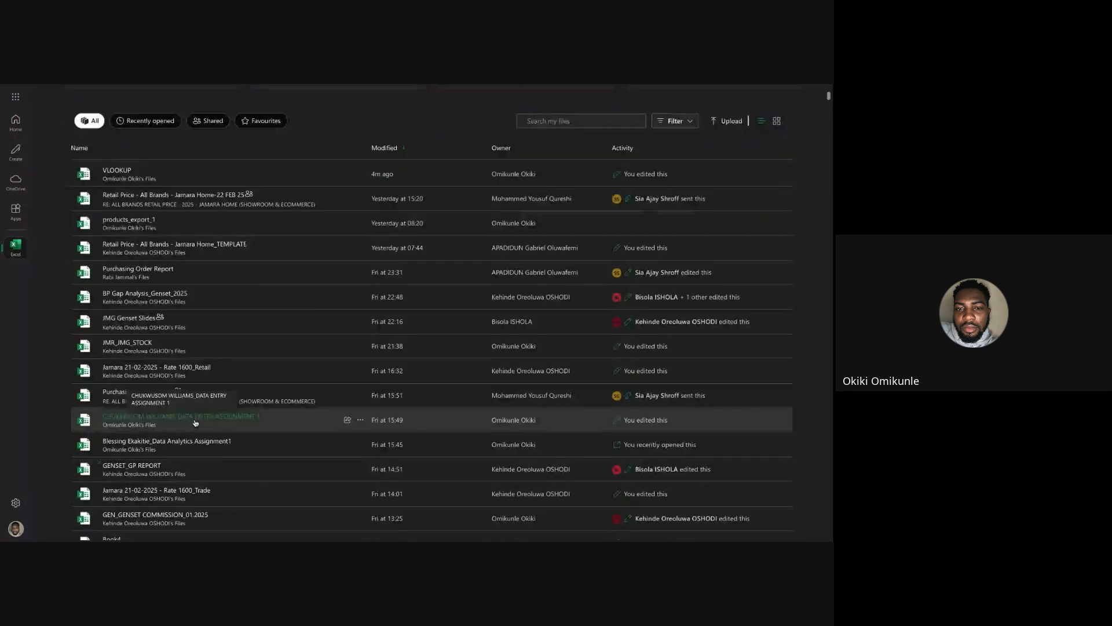
scroll(196, 423, "down", 1)
scroll(195, 413, "down", 1)
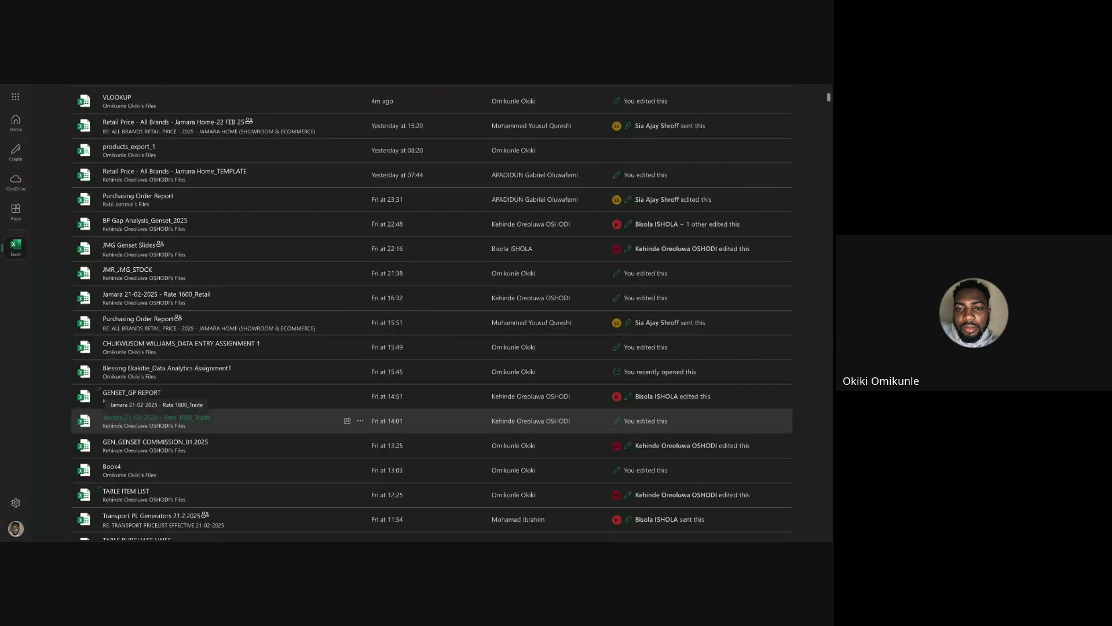
scroll(195, 421, "down", 3)
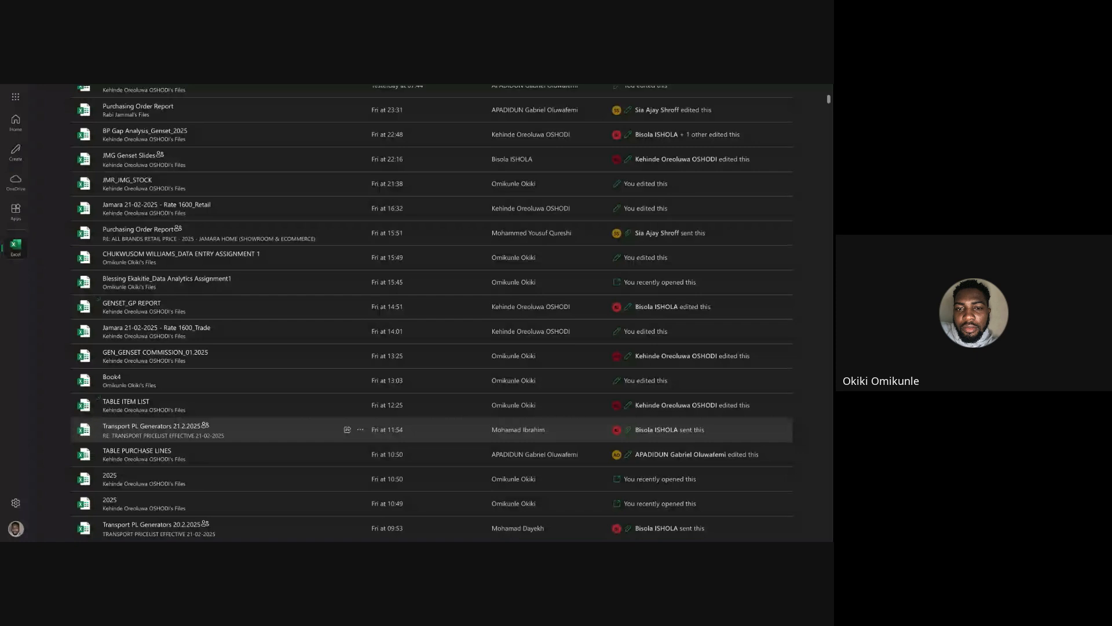
scroll(195, 429, "up", 10)
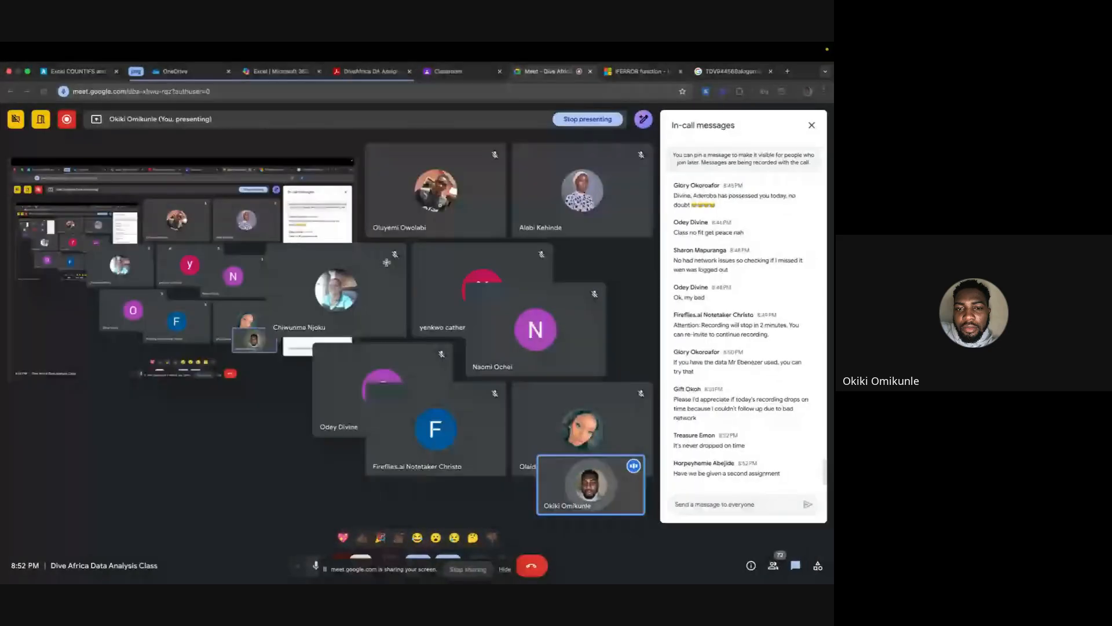
Switch from the video meeting to the Excel workbook containing the NEW DATA sheet.
key("ctrl+Left")
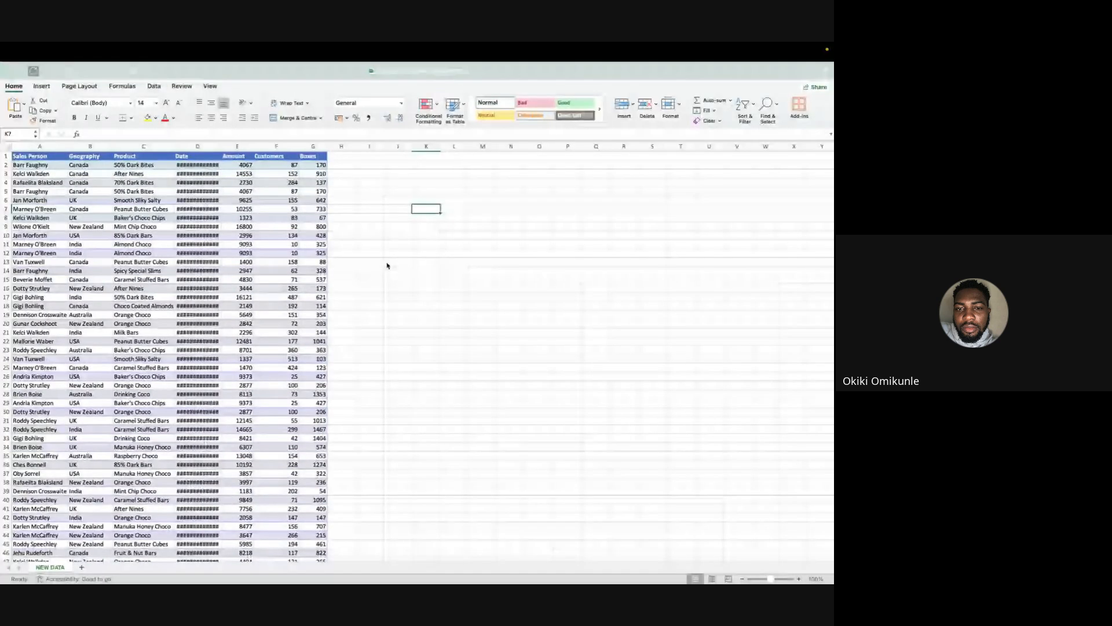
key("ctrl+Right")
key("ctrl+Left")
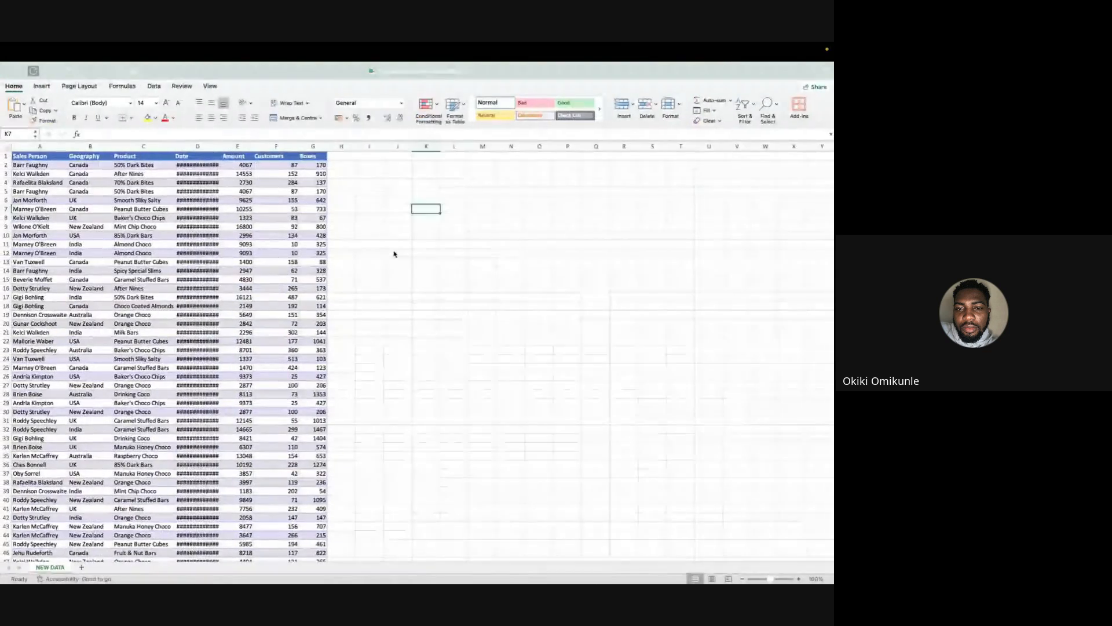
left_click(276, 244)
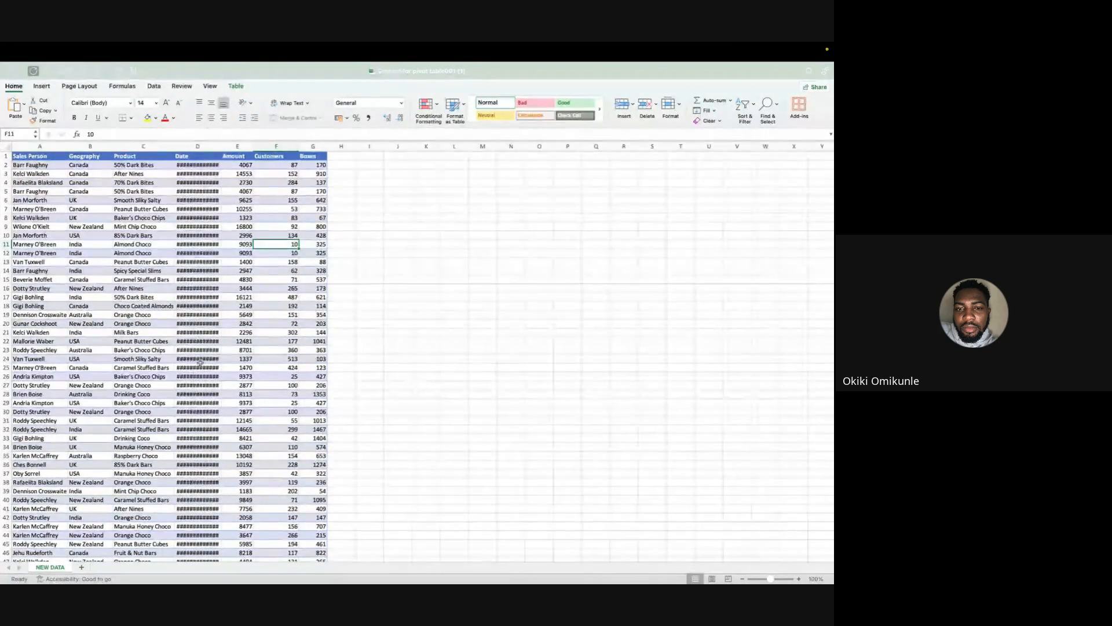
key("super+a")
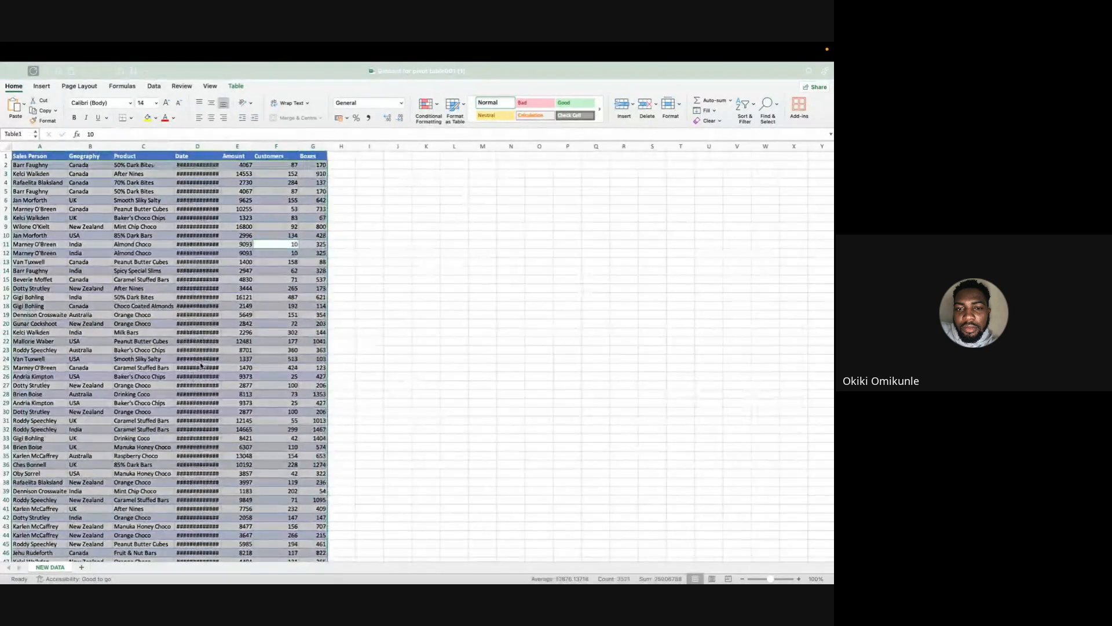
left_click(237, 86)
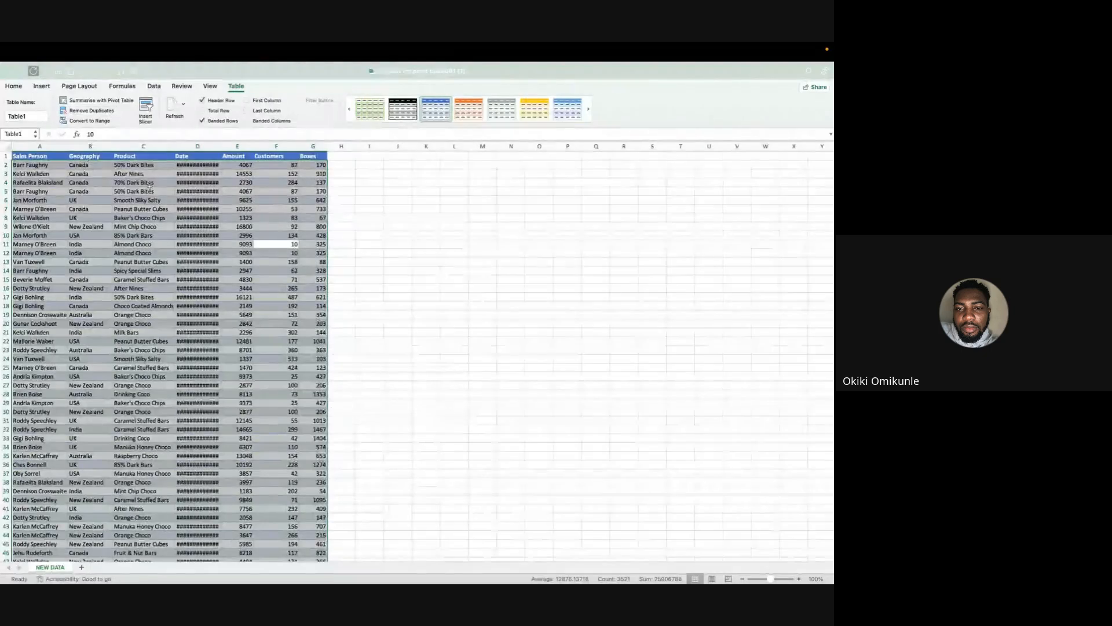
left_click(341, 227)
left_click(214, 307)
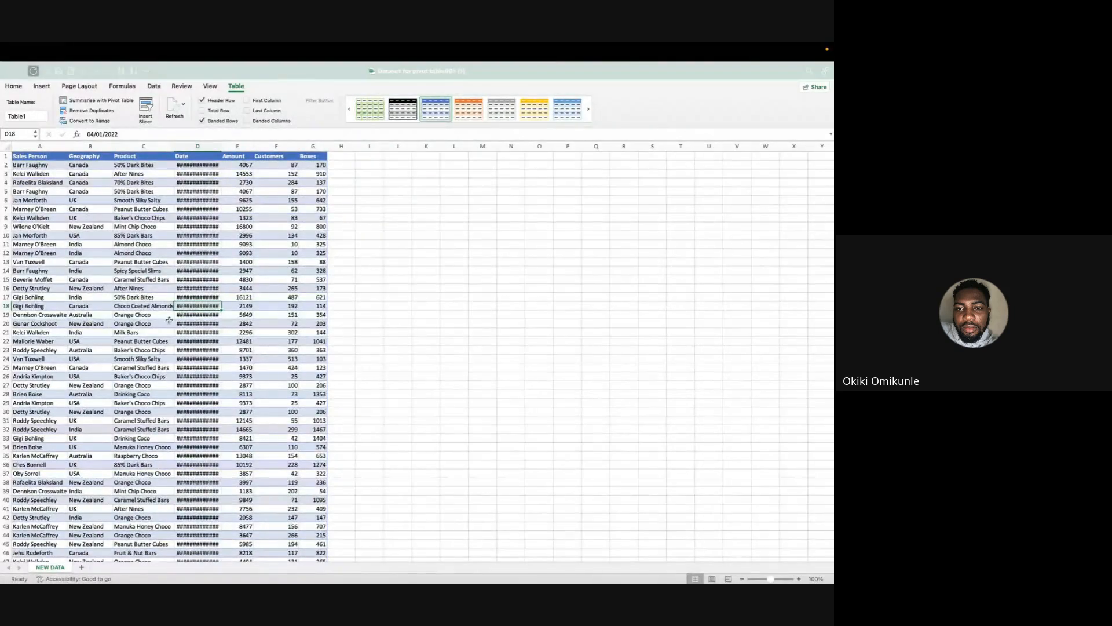
Create a PivotTable from the whole sales table, Table1, on a new worksheet.
key("super+a")
left_click(42, 86)
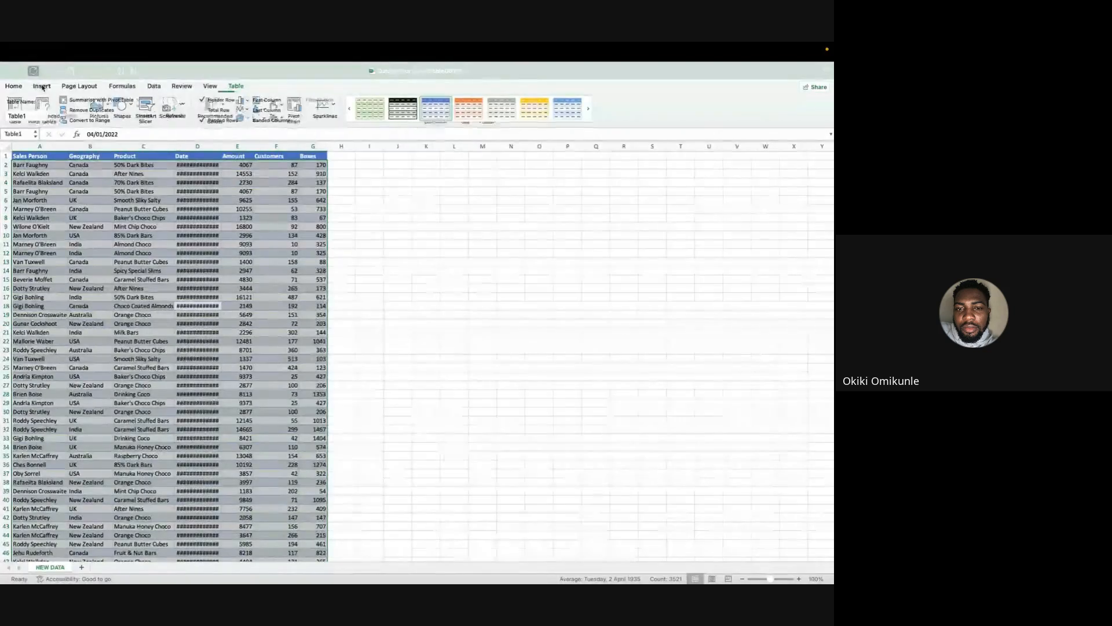
left_click(13, 107)
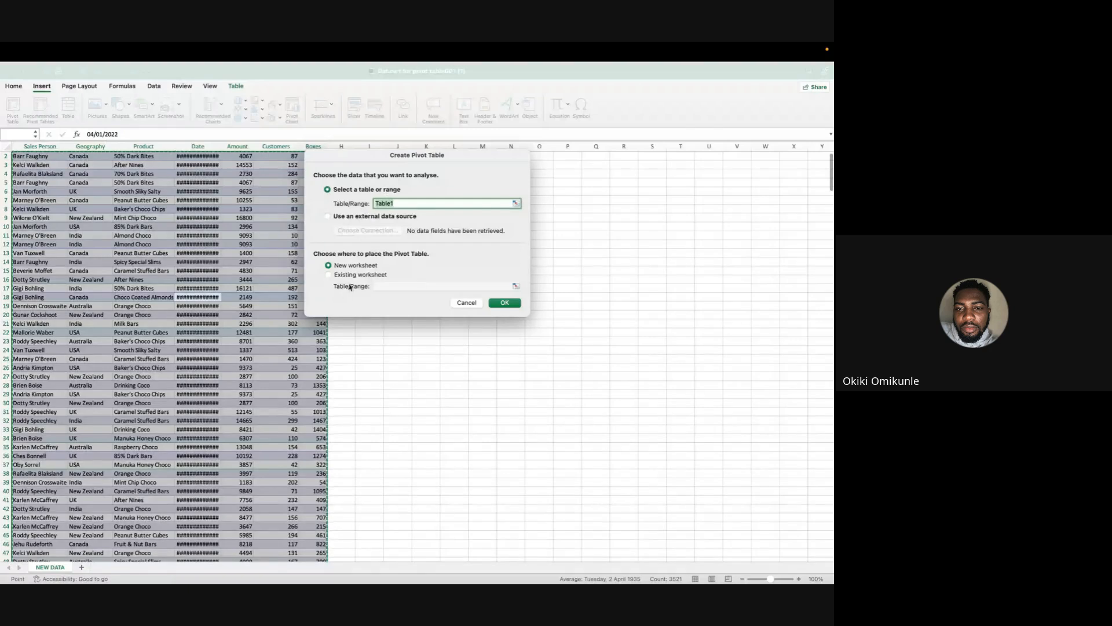
left_click(510, 305)
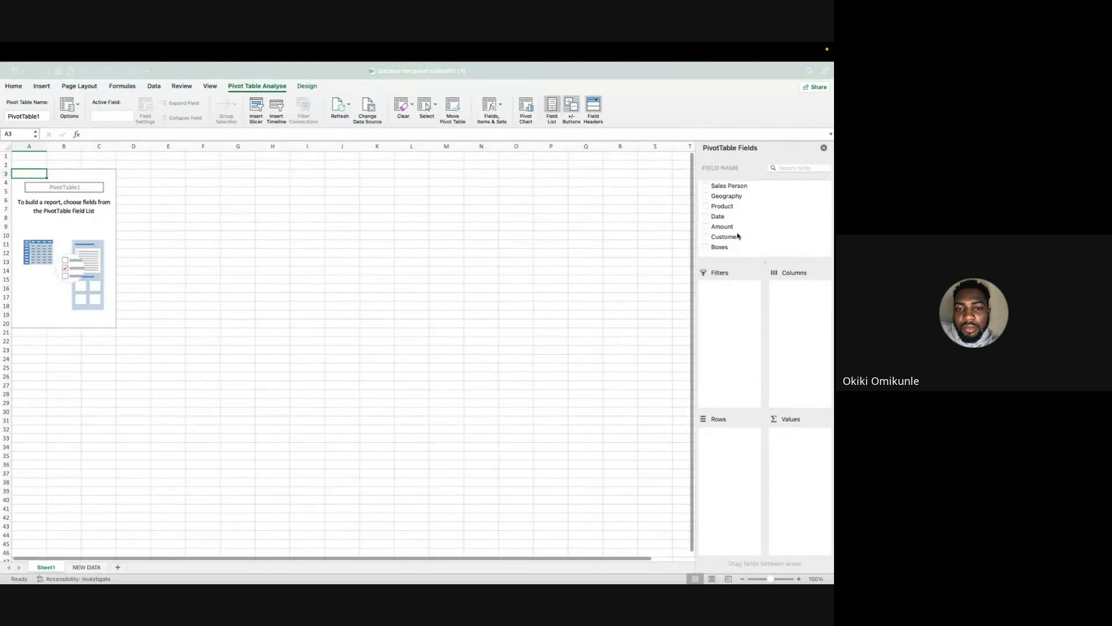
Add the Amount field to the PivotTable's Values as a sum, and select the resulting total.
scroll(739, 234, "down", 1)
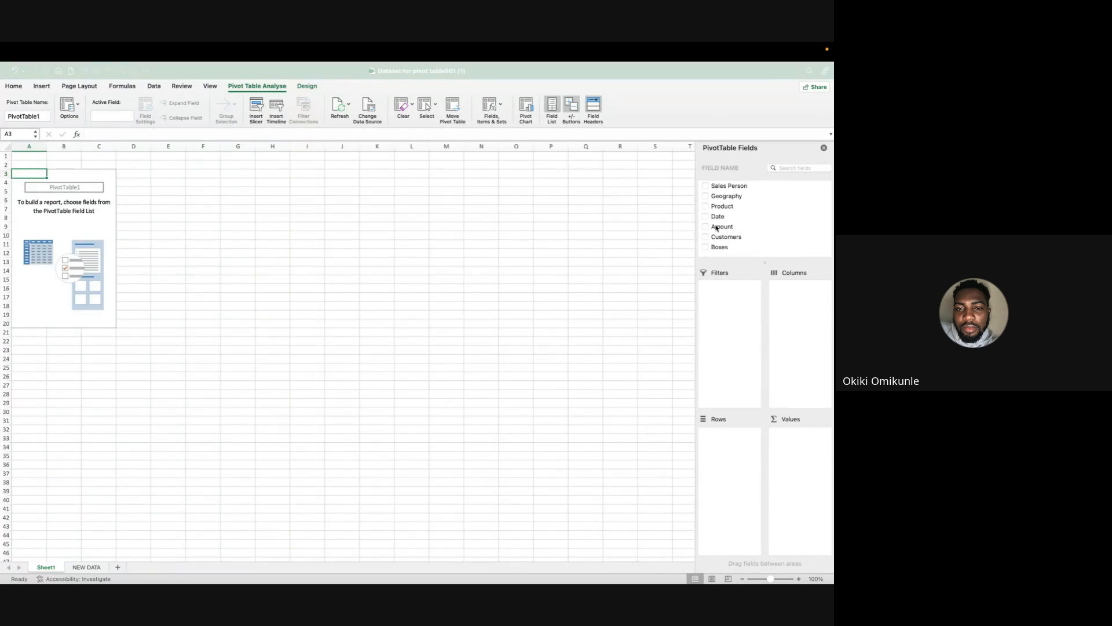
left_click(716, 228)
left_click_drag(716, 228, 805, 450)
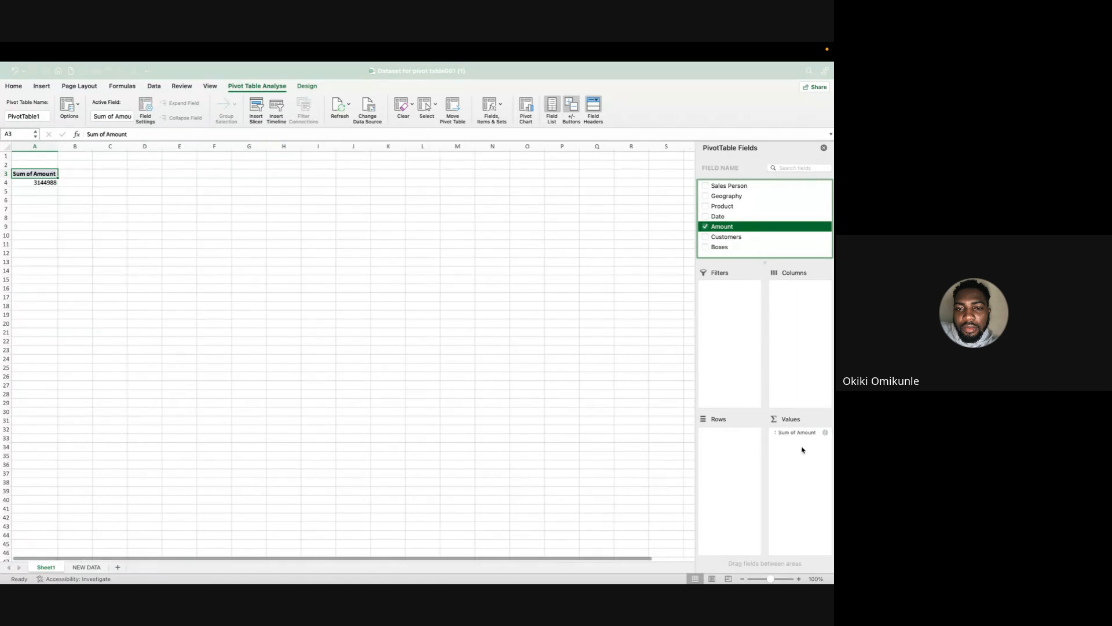
left_click(33, 182)
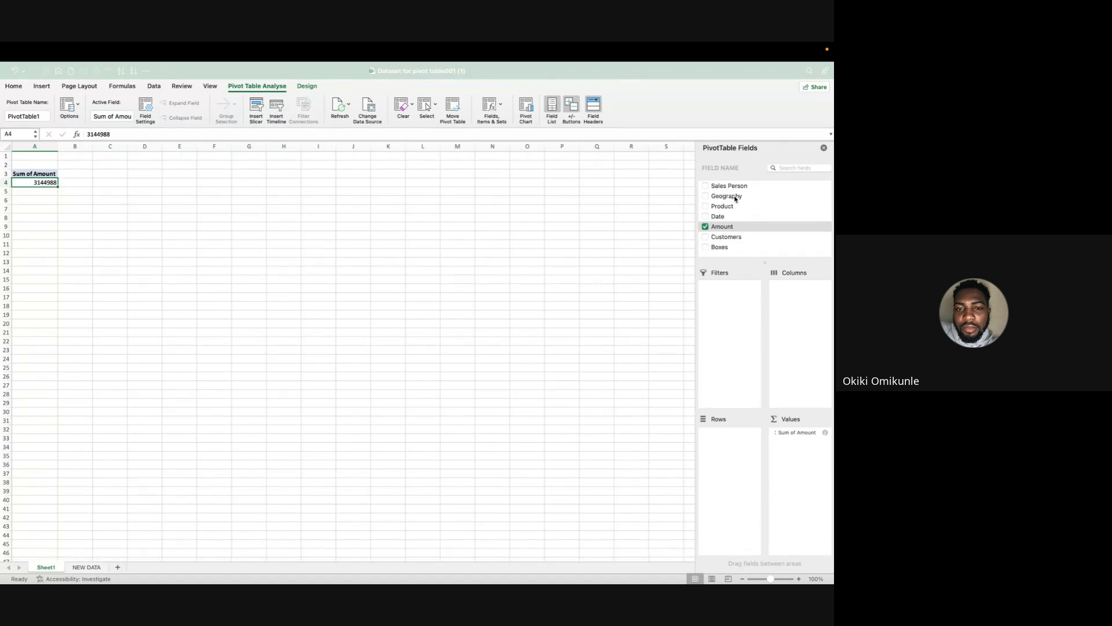
Add the Sales Person field to the PivotTable's Rows to break the amount down by salesperson.
left_click(754, 186)
left_click_drag(753, 186, 731, 458)
left_click(221, 305)
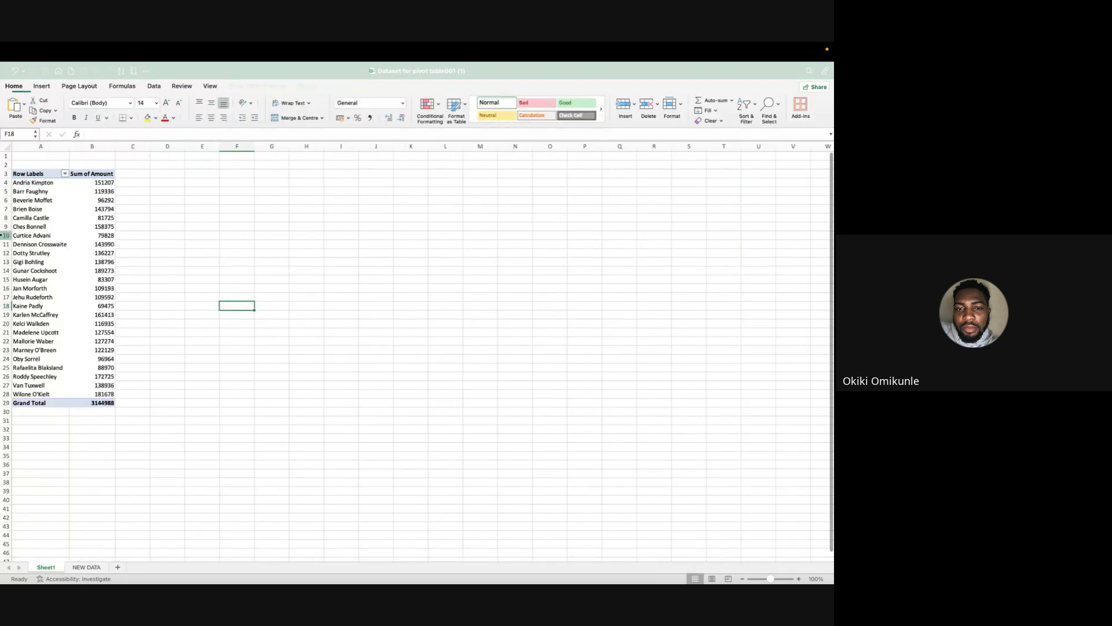
Add the Product field to the PivotTable's Columns to split each salesperson's amount by product.
left_click(91, 184)
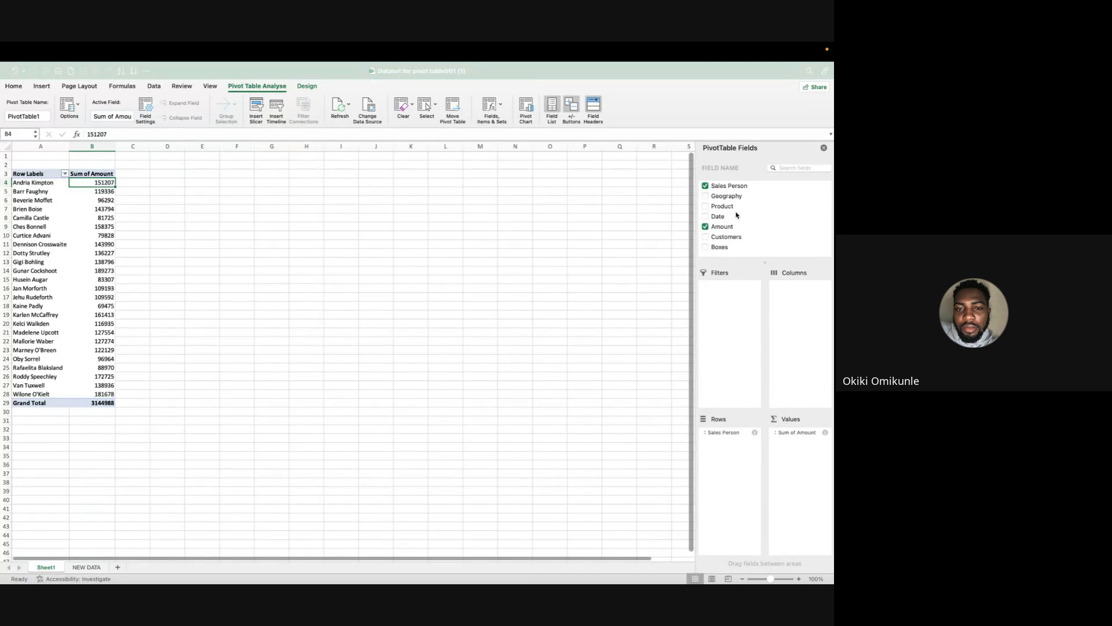
left_click_drag(721, 207, 800, 322)
scroll(419, 322, "right", 10)
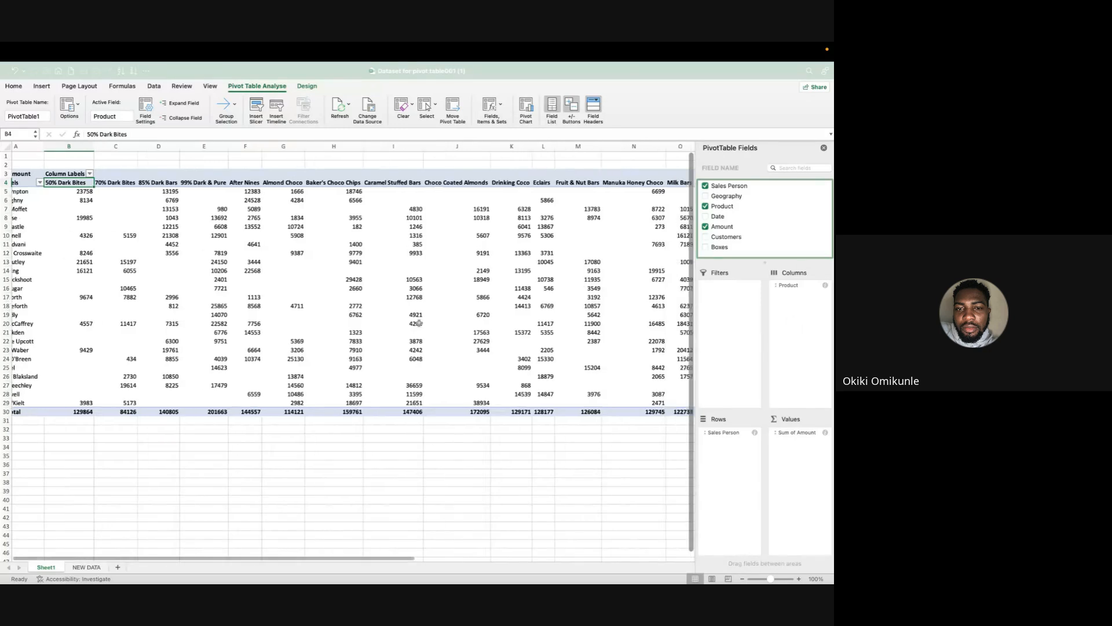
Examine the amounts per salesperson across all product columns, including the Grand Total row and column.
scroll(419, 323, "left", 10)
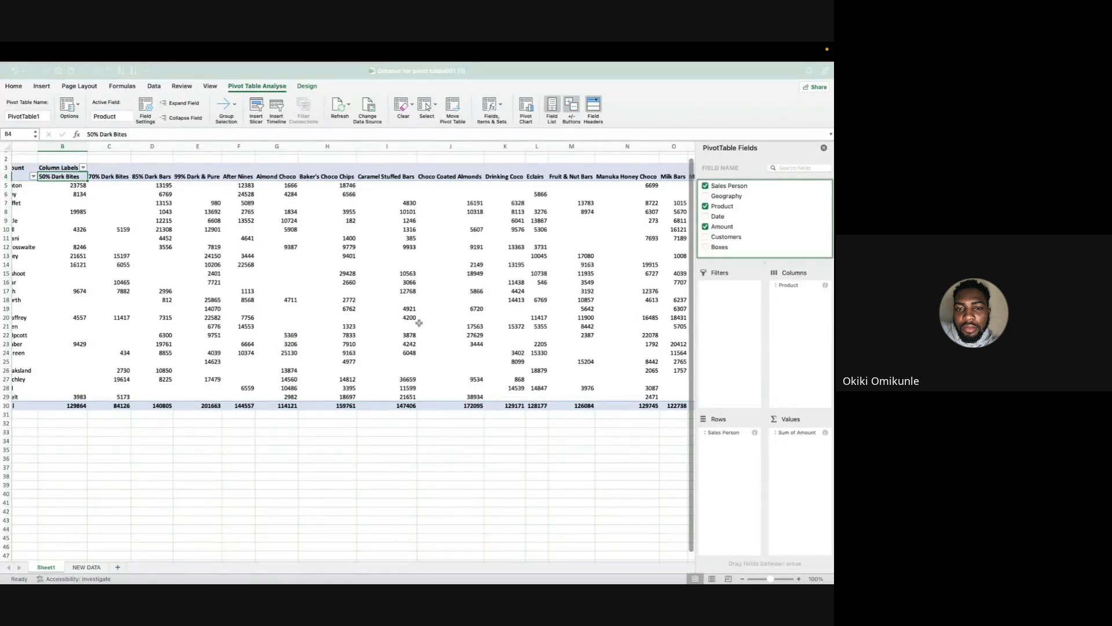
scroll(419, 322, "left", 2)
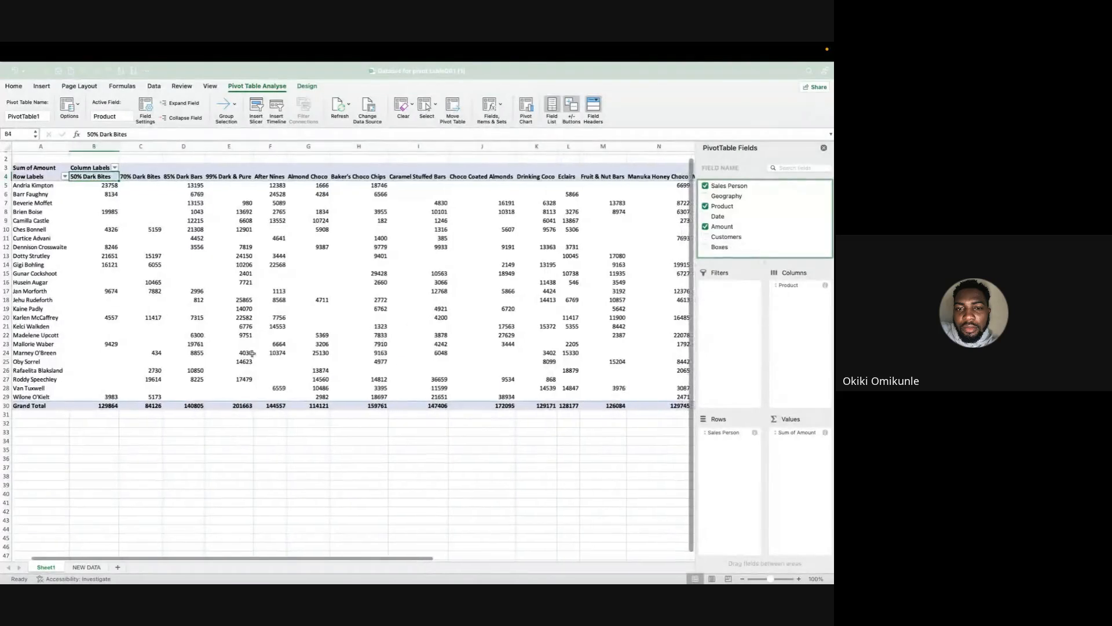
scroll(287, 351, "up", 1)
scroll(287, 351, "right", 10)
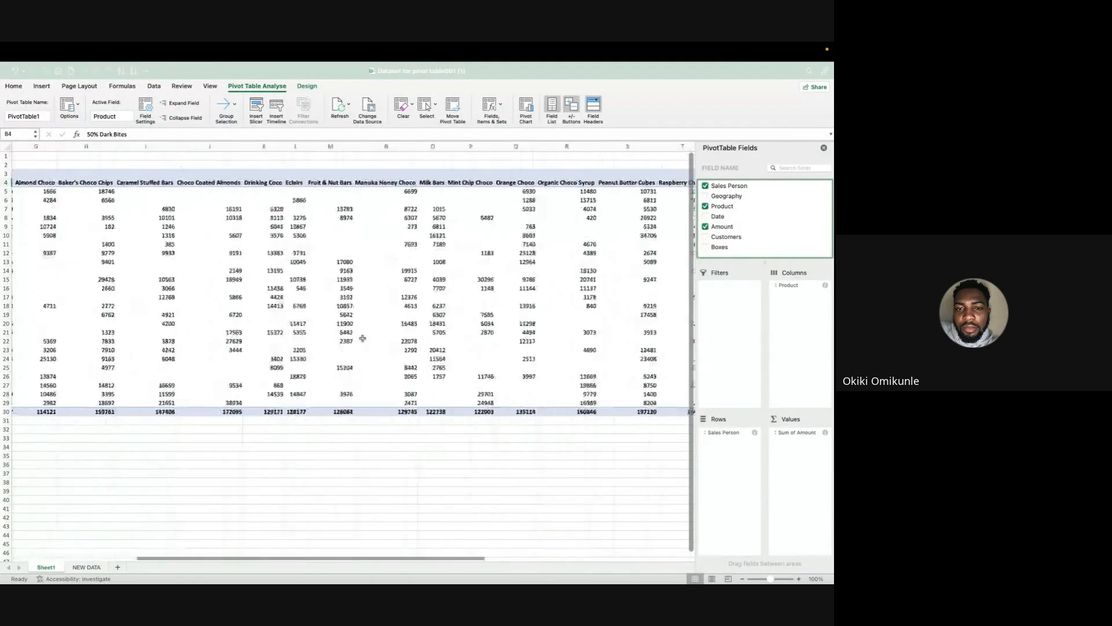
scroll(363, 338, "right", 2)
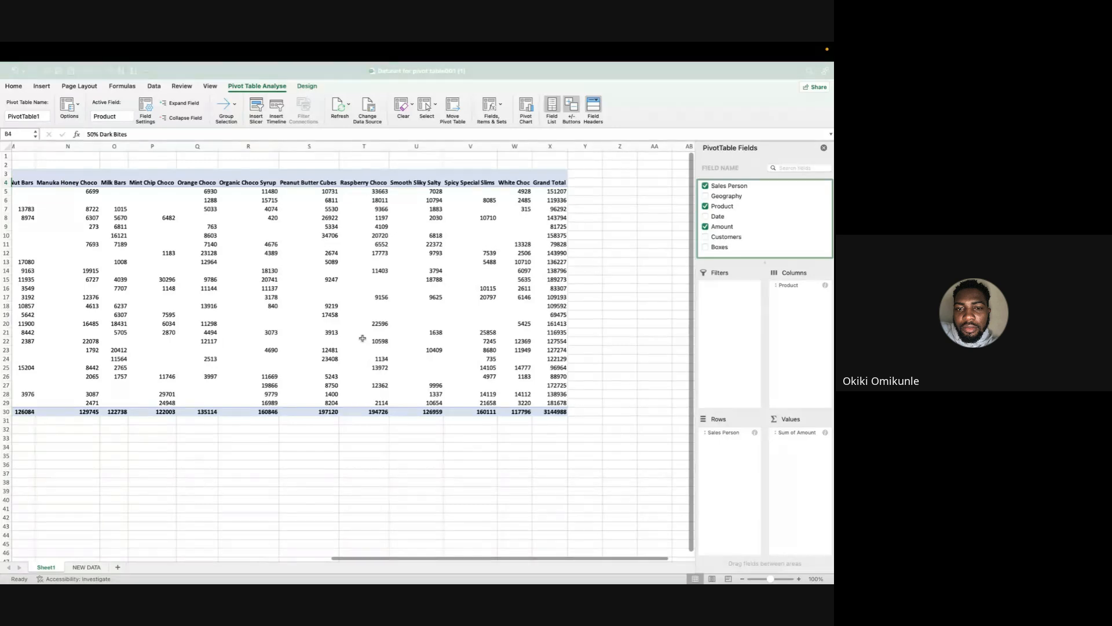
scroll(363, 338, "left", 10)
scroll(363, 338, "down", 1)
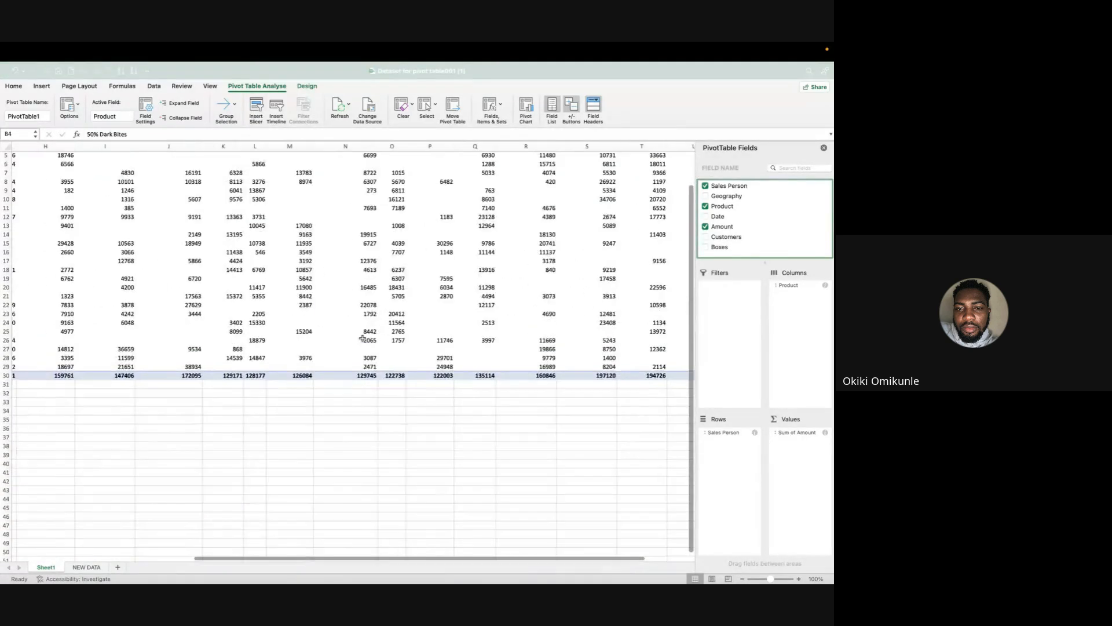
scroll(361, 337, "left", 5)
scroll(362, 338, "up", 1)
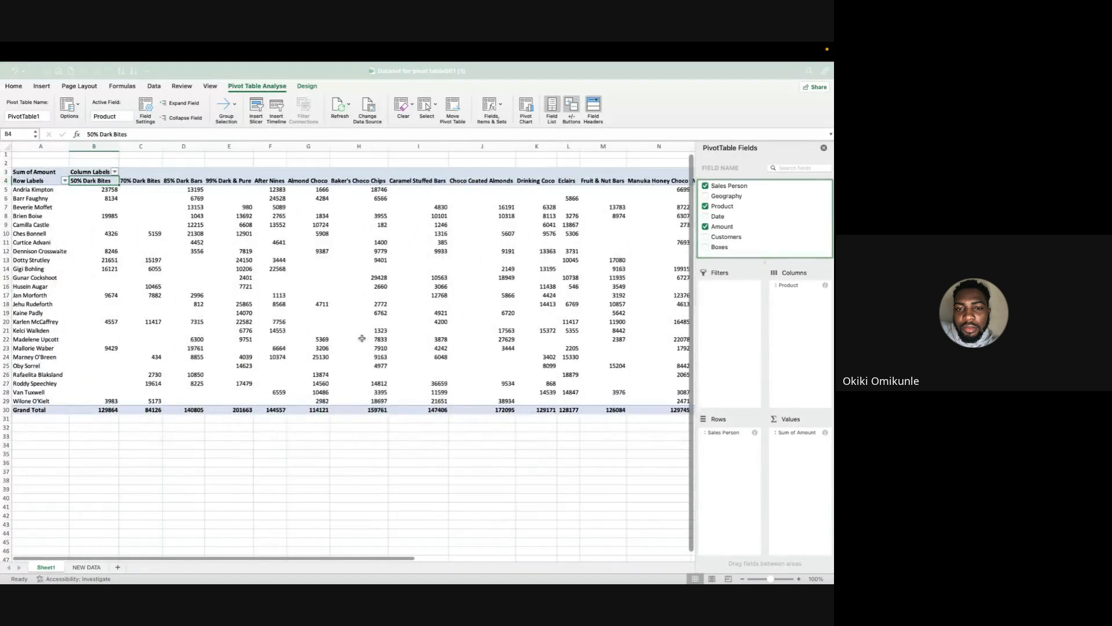
Switch to the meeting to read the latest chat messages, and return to the PivotTable in Excel.
key("ctrl+Right")
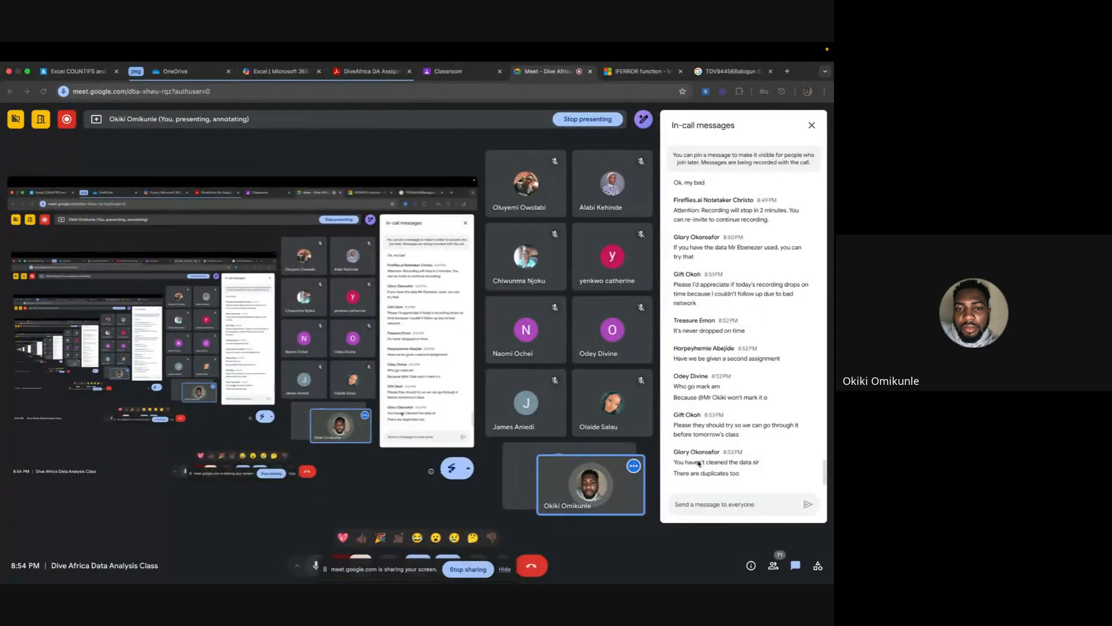
key("ctrl+Left")
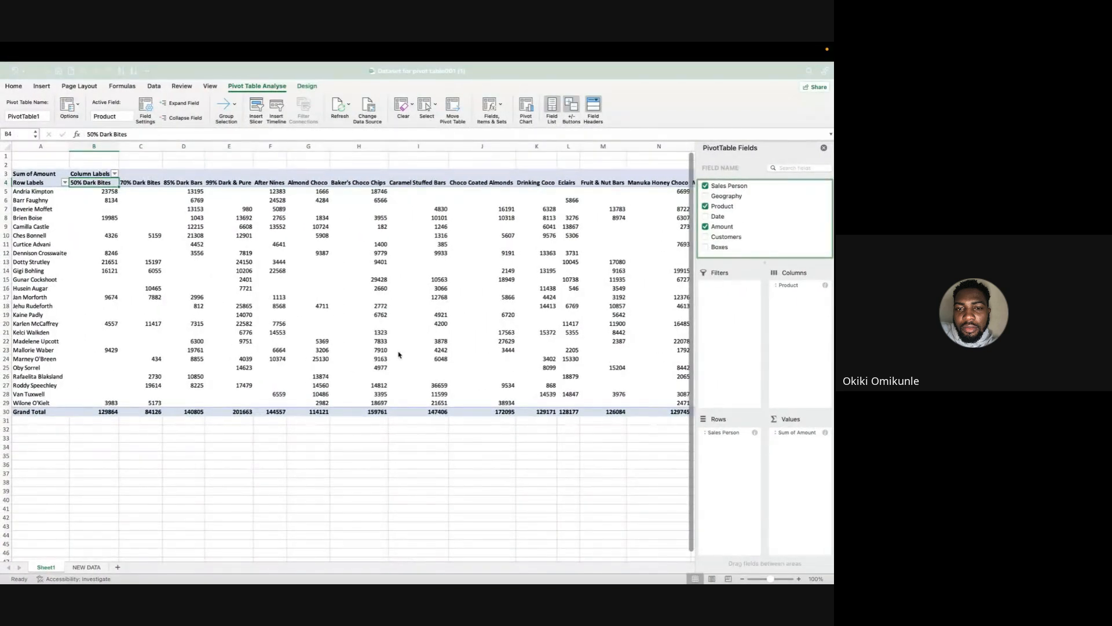
Widen the Date column on the NEW DATA sheet until the full dates fit.
left_click(86, 568)
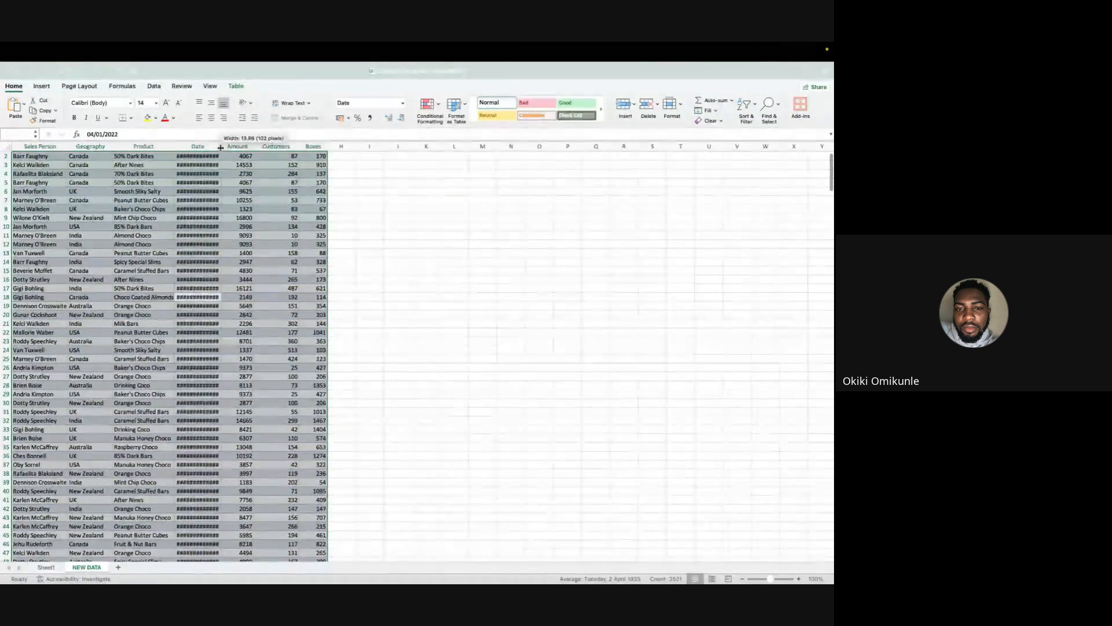
left_click_drag(221, 146, 254, 146)
scroll(164, 250, "up", 1)
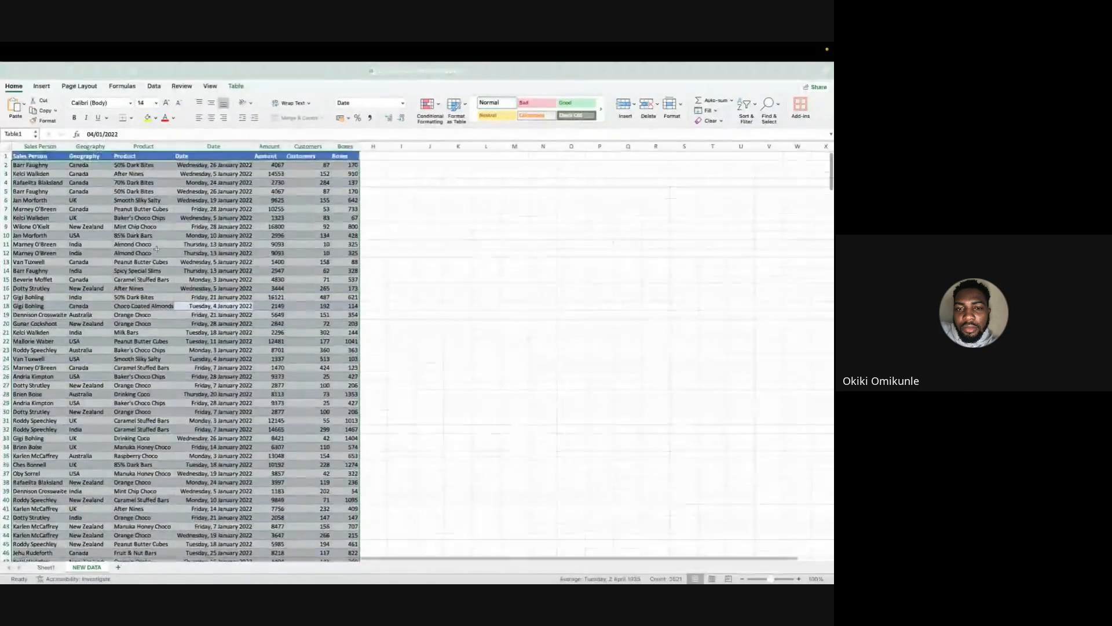
Remove the duplicate records from the entire sales table on the NEW DATA sheet.
left_click(112, 238)
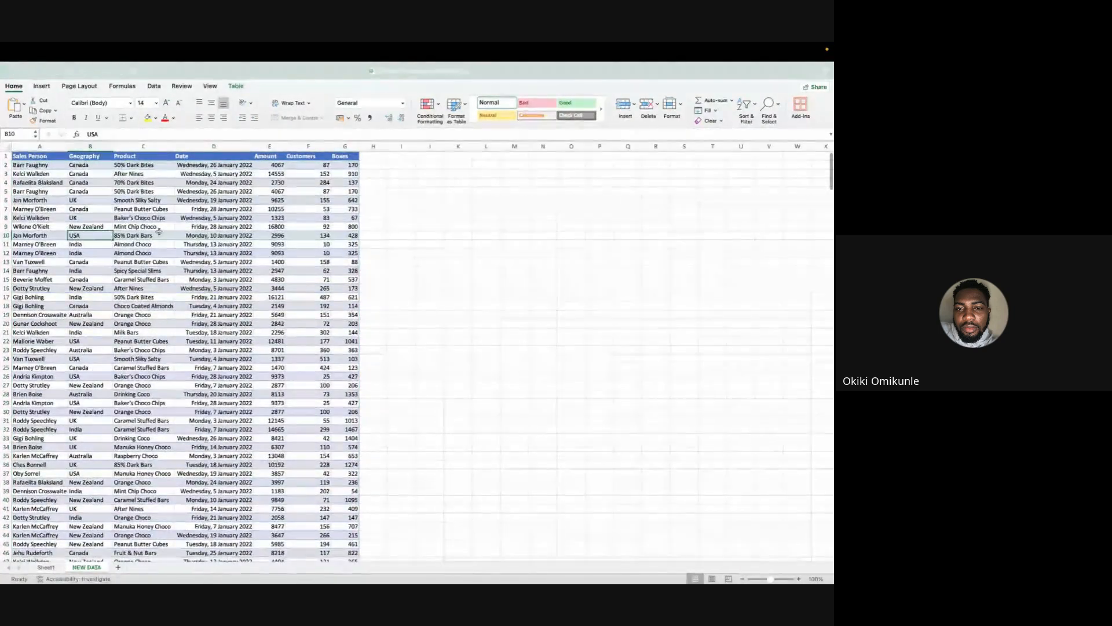
key("ctrl+a")
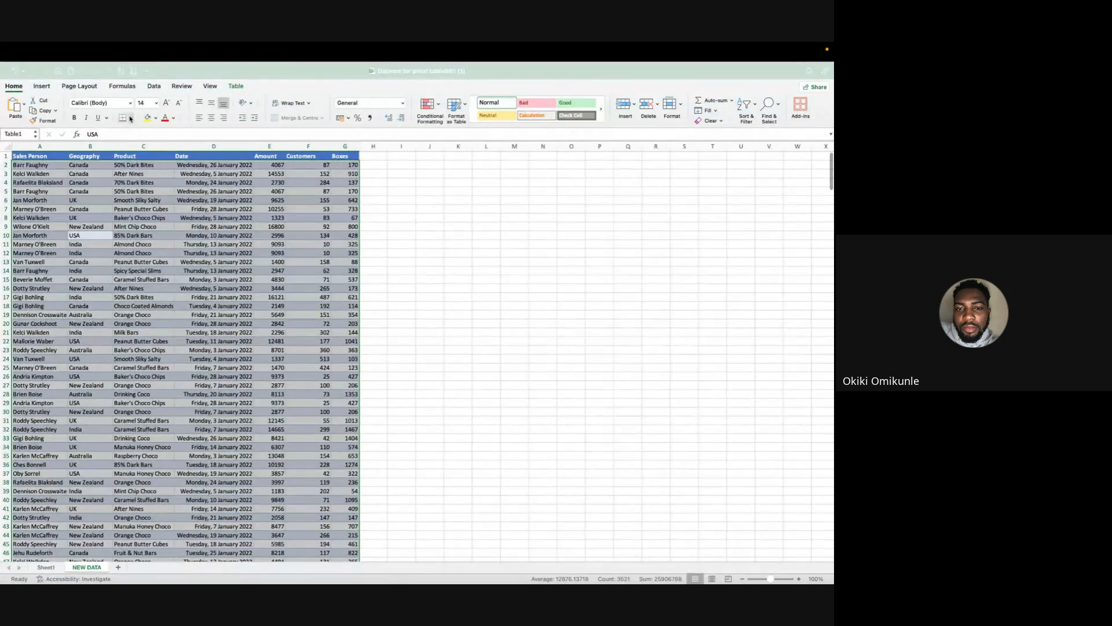
left_click(14, 86)
left_click(14, 86)
left_click(153, 87)
left_click(310, 107)
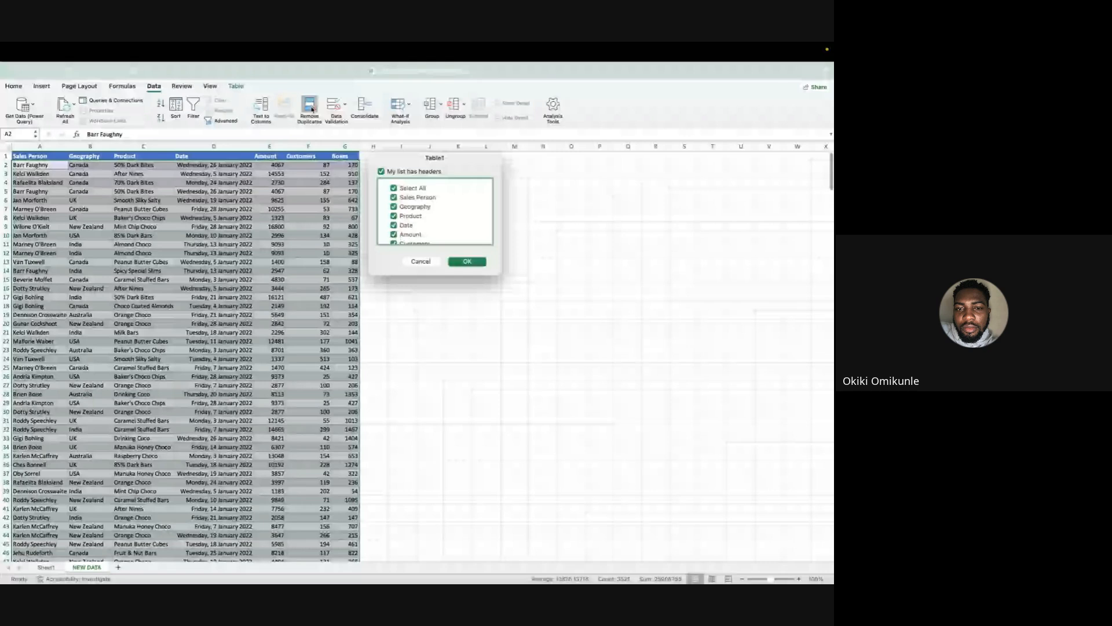
left_click(467, 261)
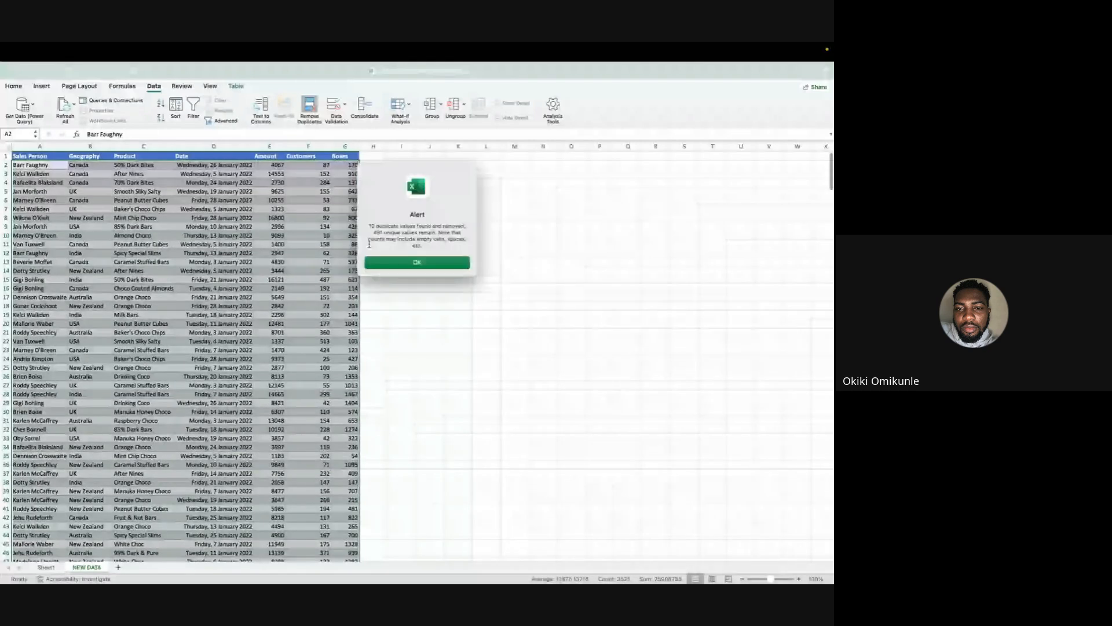
left_click(398, 264)
left_click(426, 288)
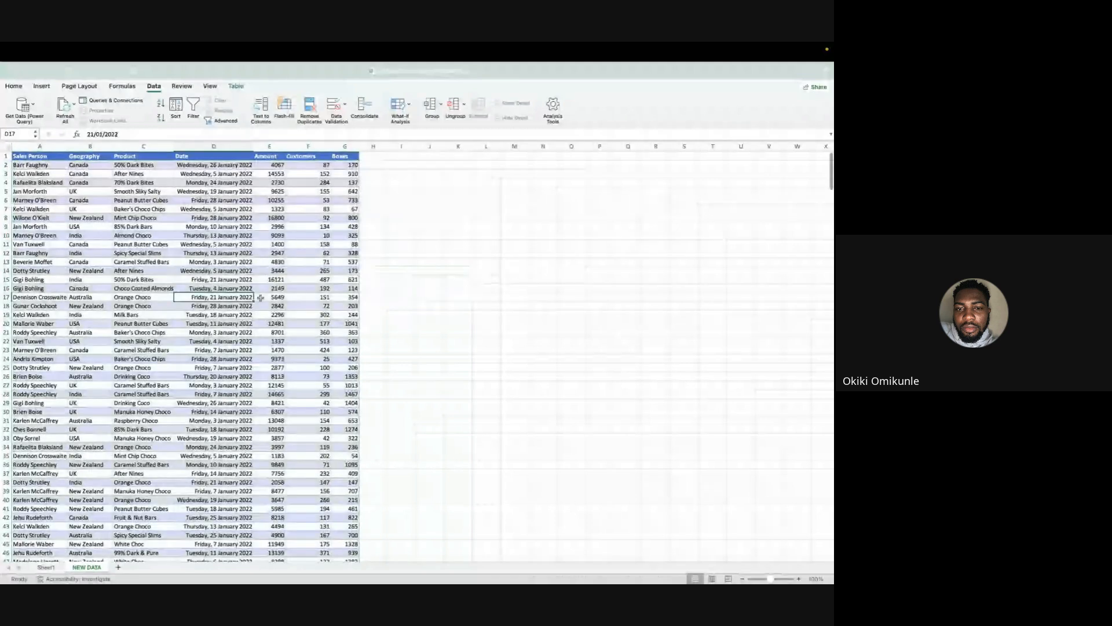
Review the cleaned sales records down to the table's end and read the latest messages in the meeting chat.
scroll(411, 300, "down", 20)
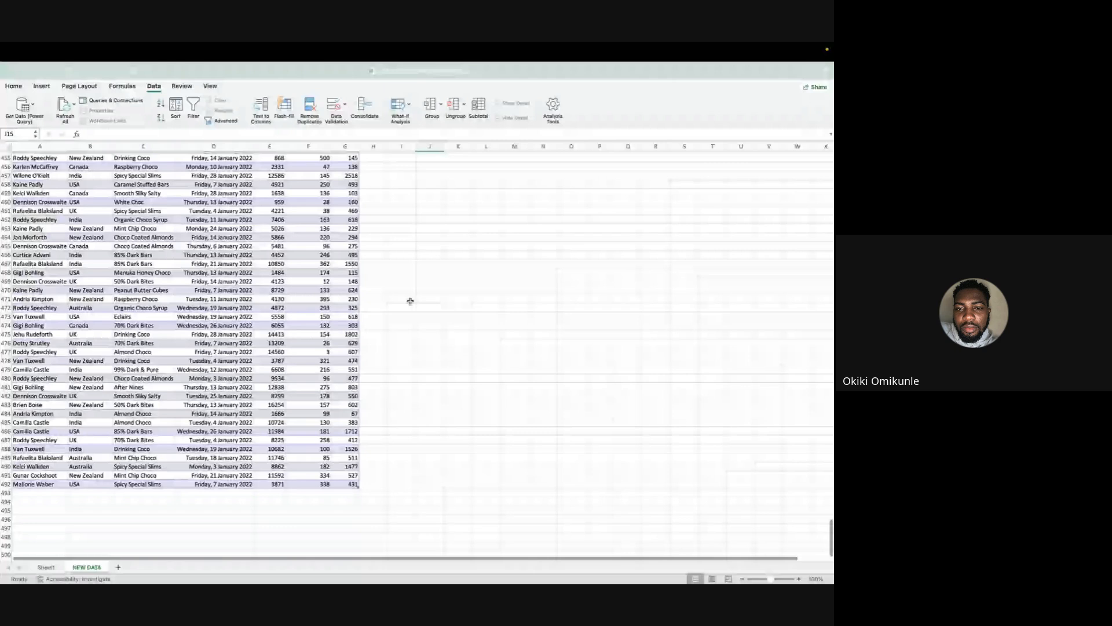
key("super+Tab")
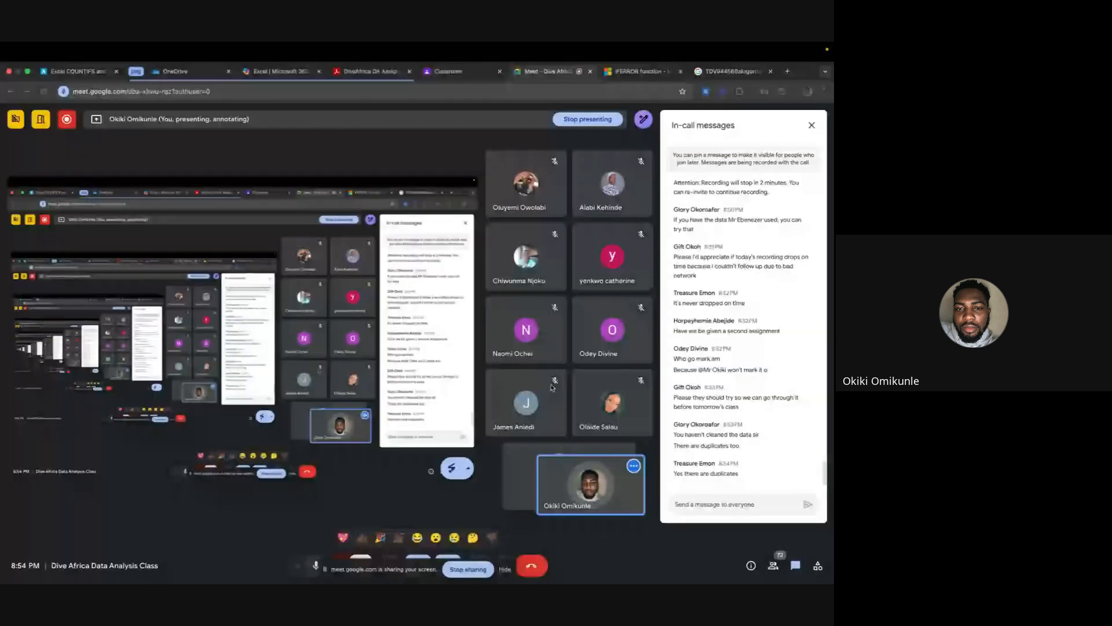
key("super+Tab")
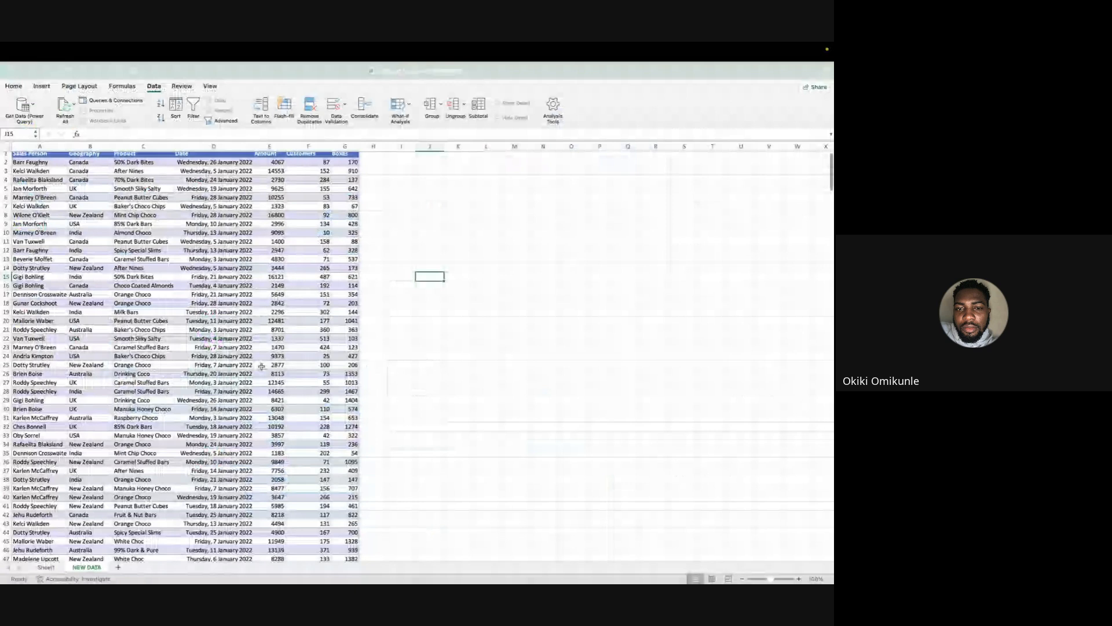
key("super+Tab")
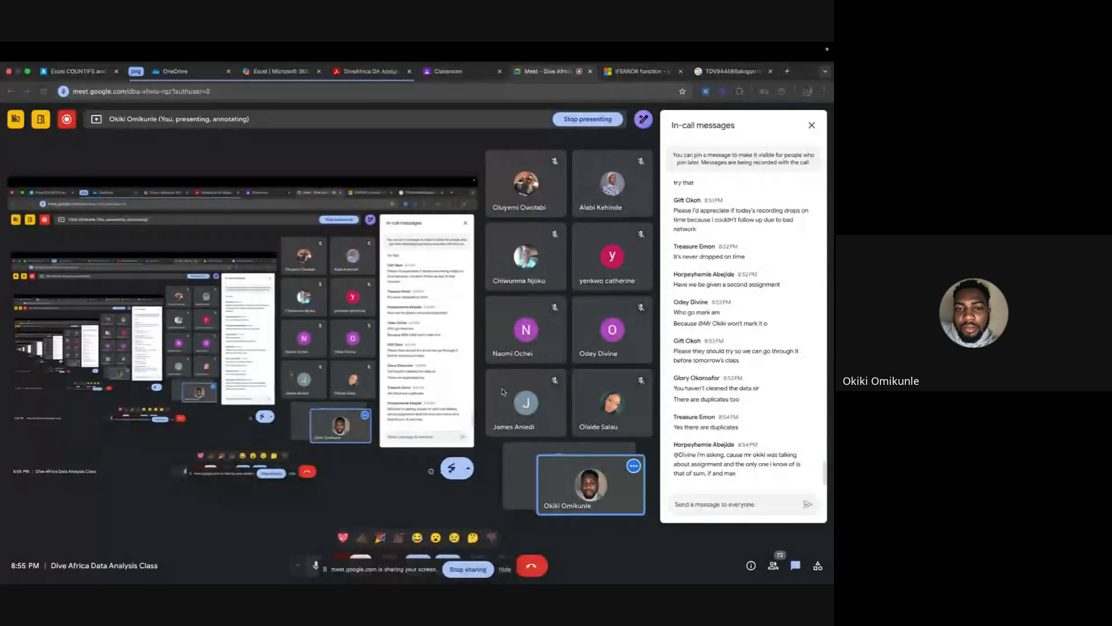
key("ctrl+Left")
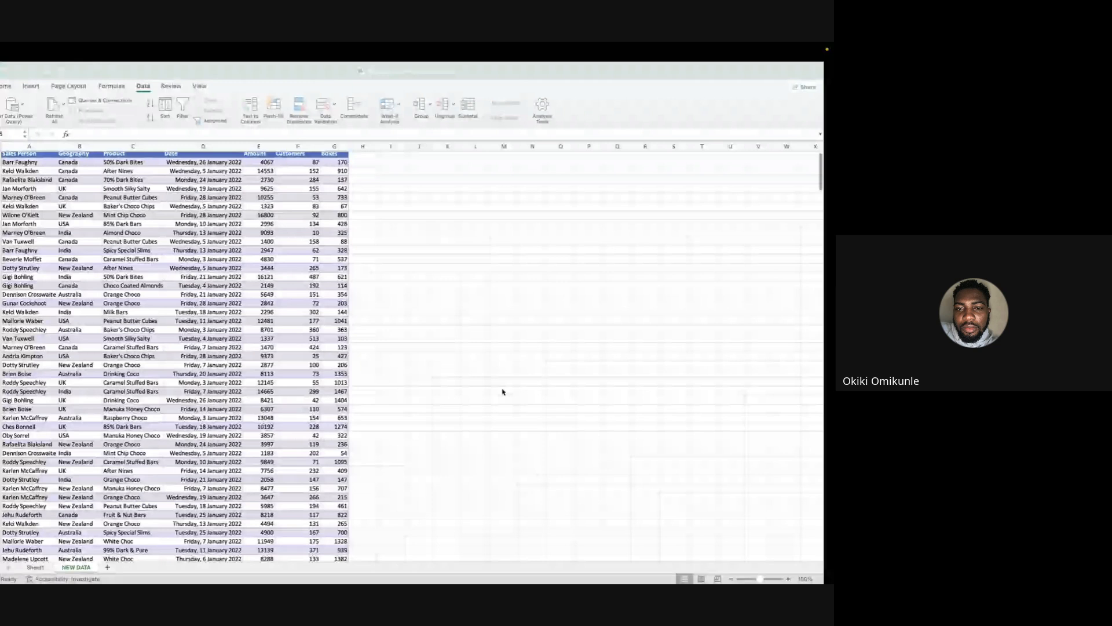
Delete Sheet1 with the old PivotTable from the Excel workbook.
left_click(278, 357)
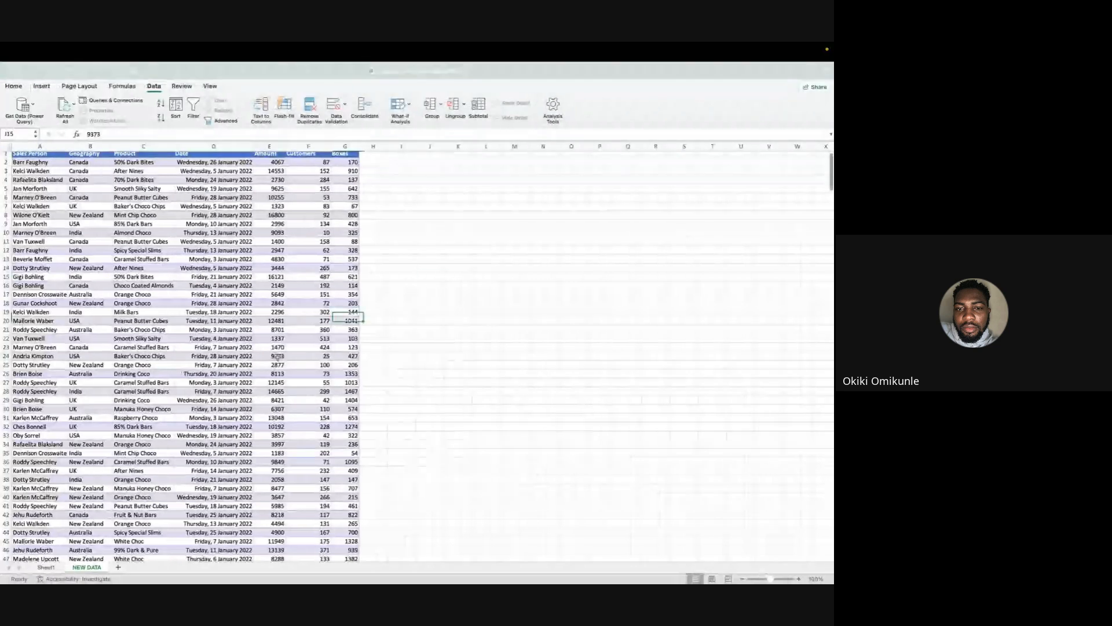
left_click(45, 568)
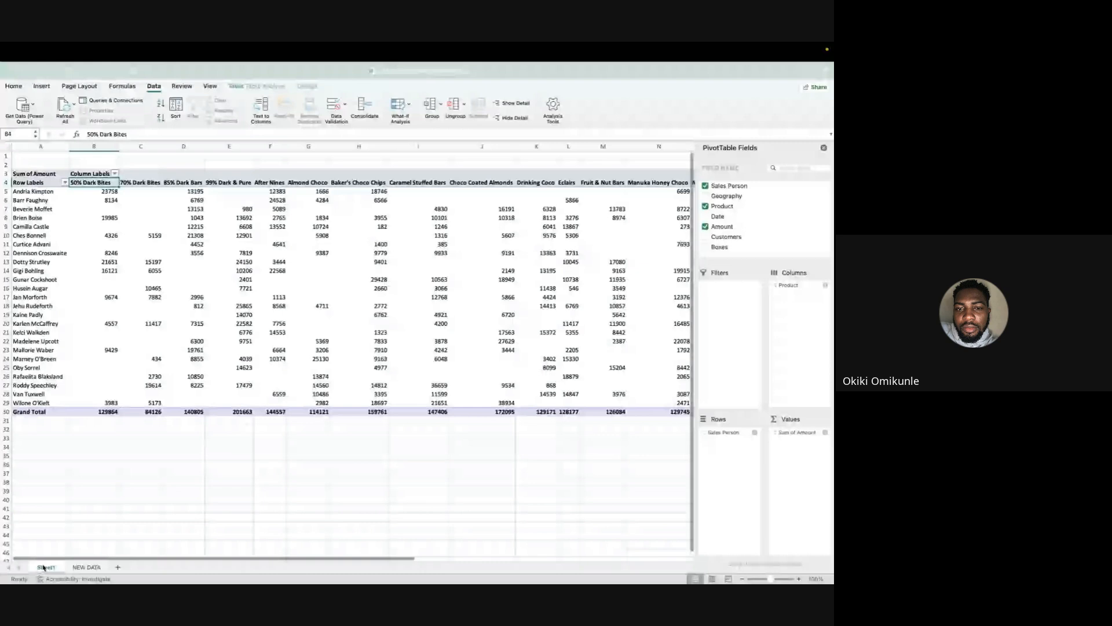
right_click(44, 567)
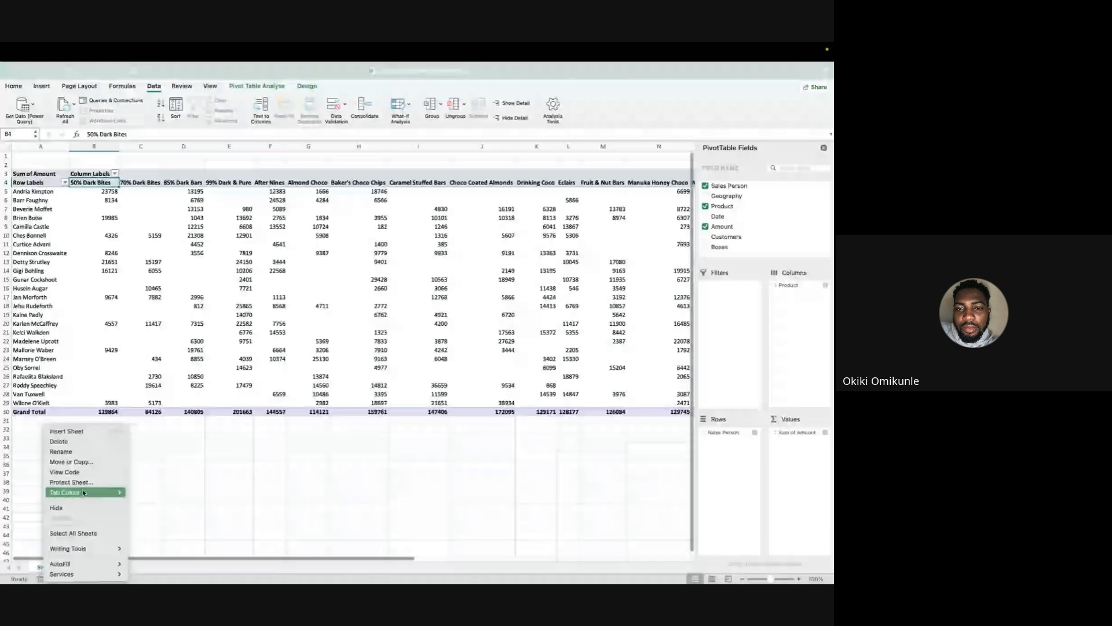
left_click(70, 440)
left_click(425, 255)
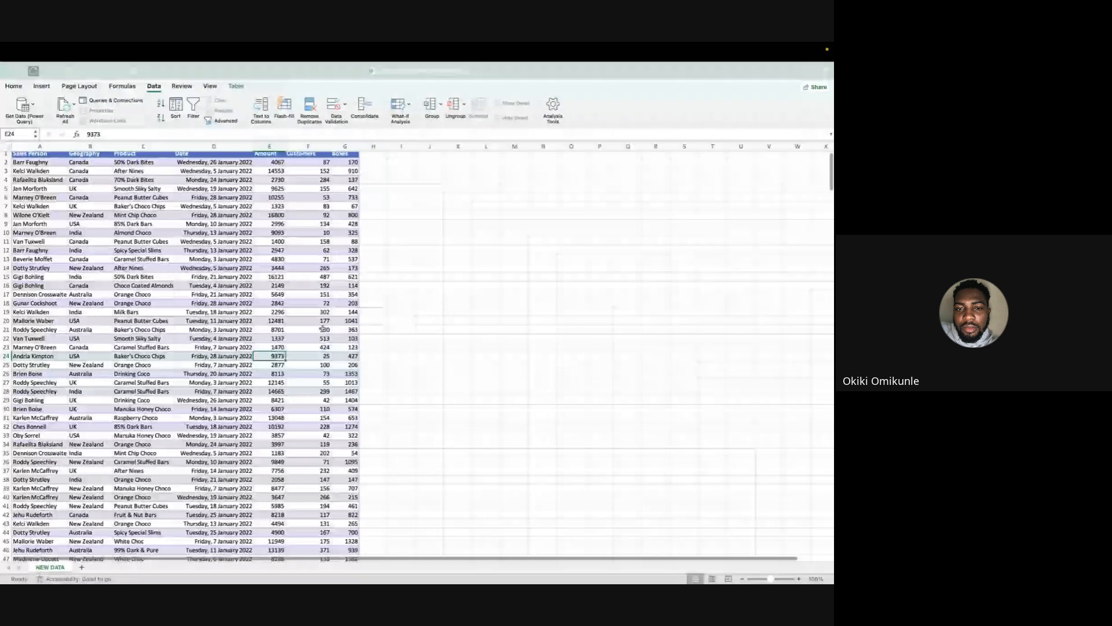
Create a PivotTable on a new worksheet from the whole Table1 data on the NEW DATA sheet.
left_click(153, 441)
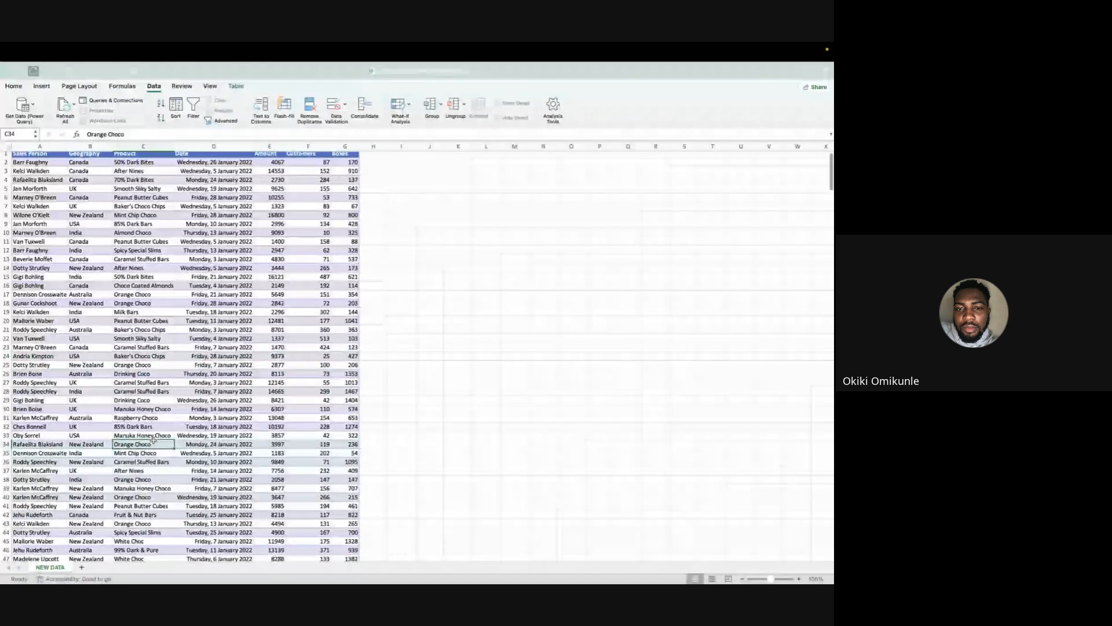
key("ctrl+a")
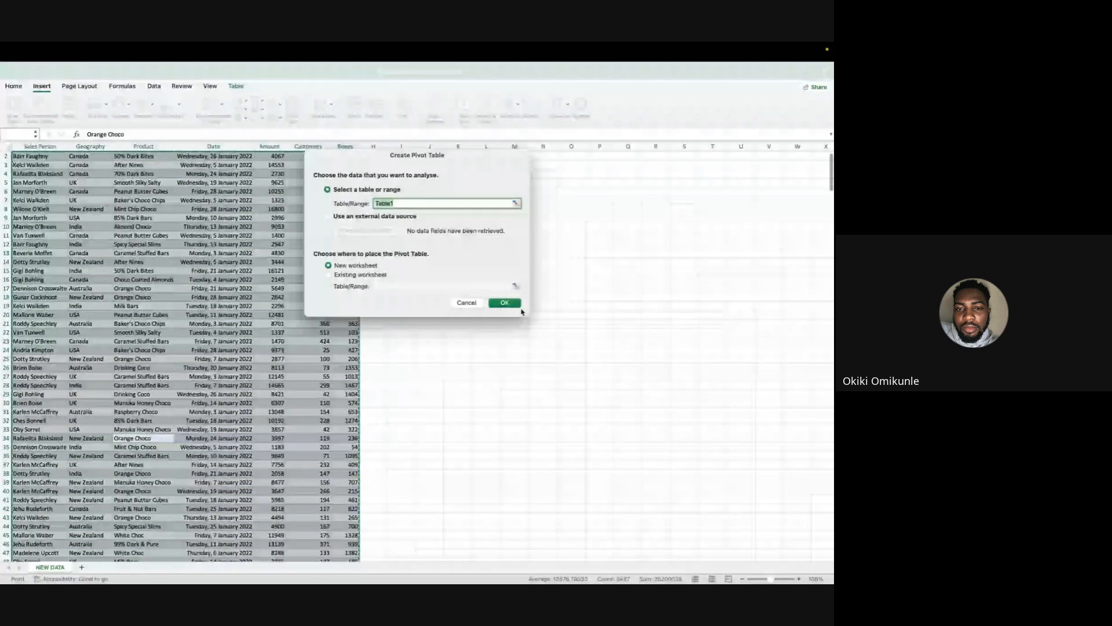
left_click(505, 305)
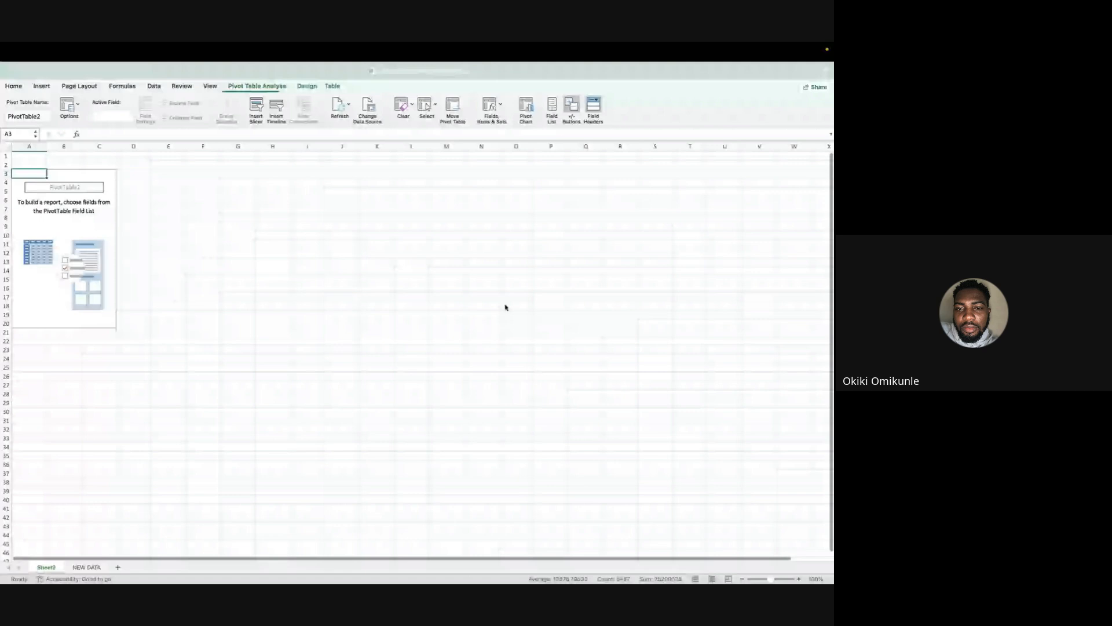
Summarise the sum of Amount in the PivotTable with Sales Person as columns and Product as rows.
left_click_drag(722, 226, 817, 457)
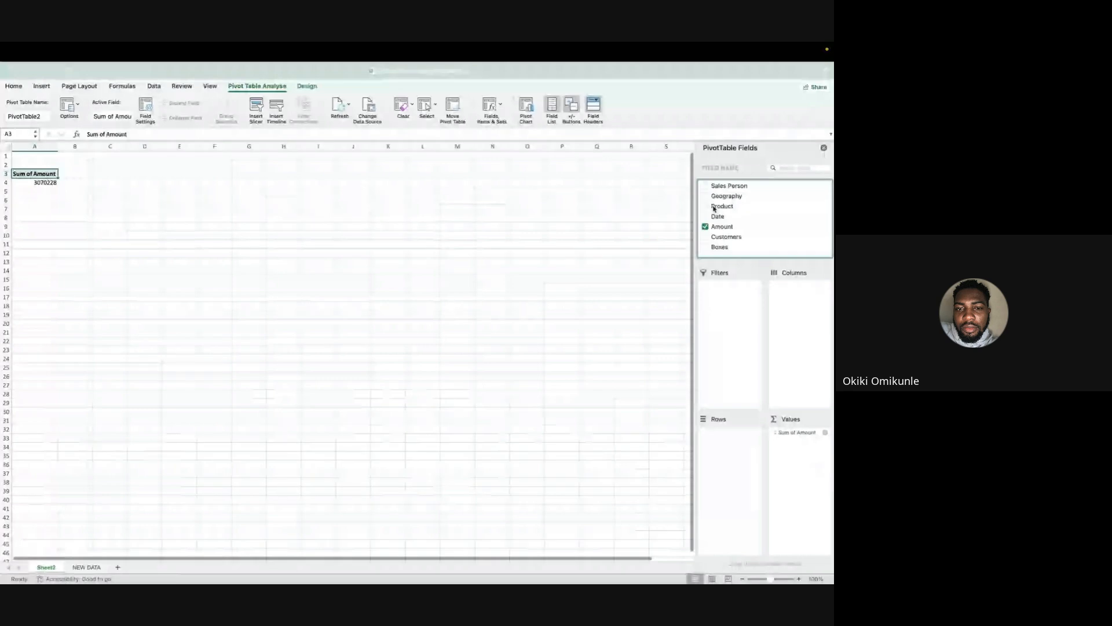
left_click_drag(729, 185, 802, 313)
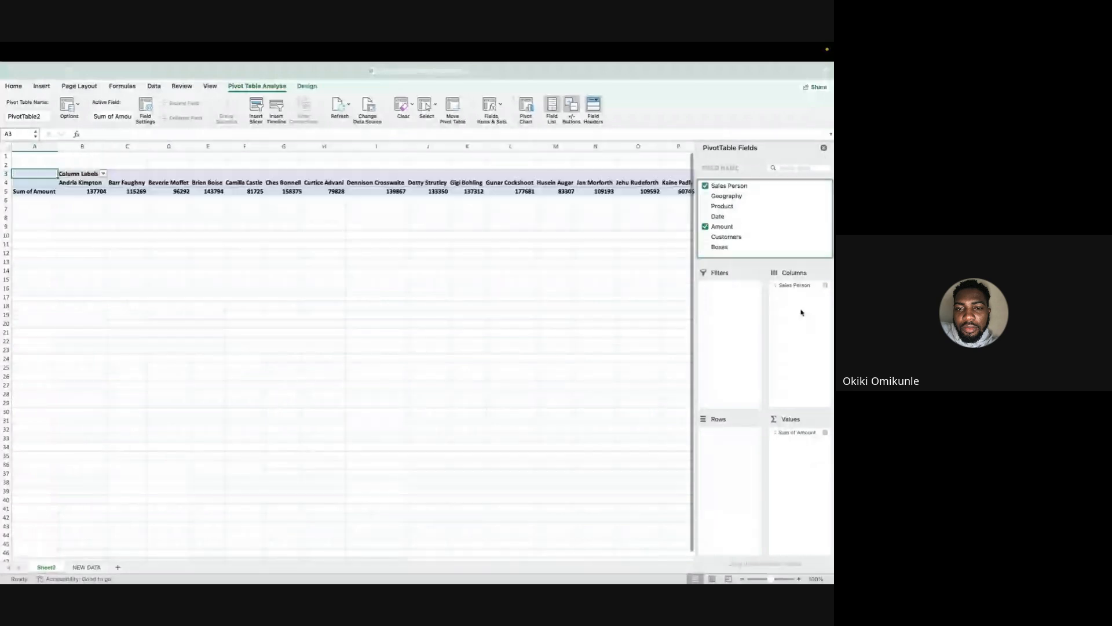
scroll(482, 267, "right", 10)
scroll(482, 267, "left", 10)
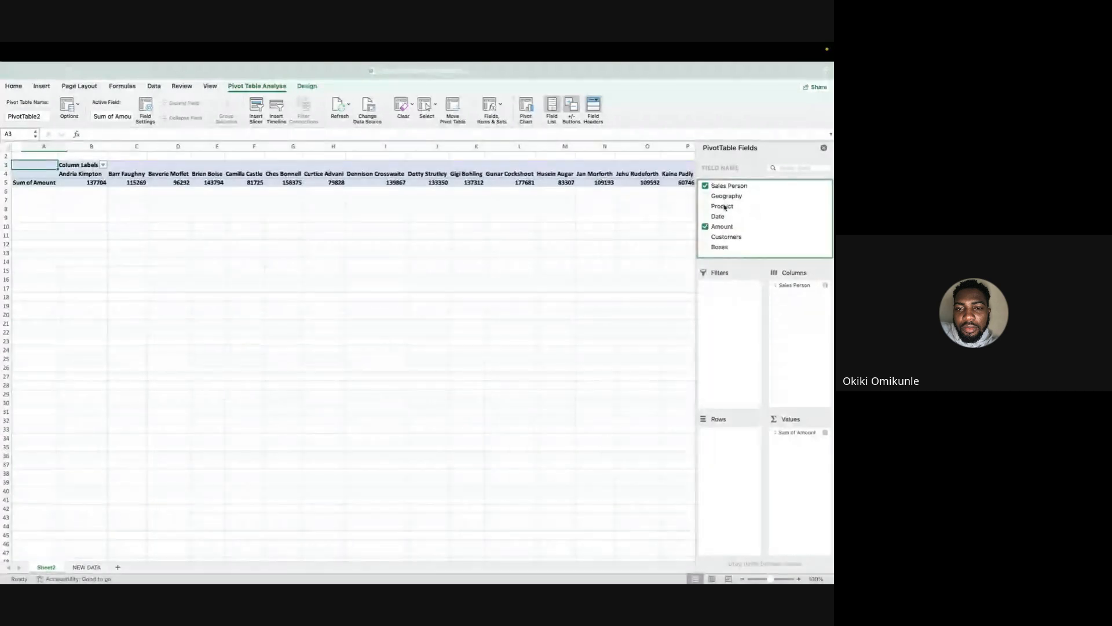
left_click_drag(725, 207, 728, 446)
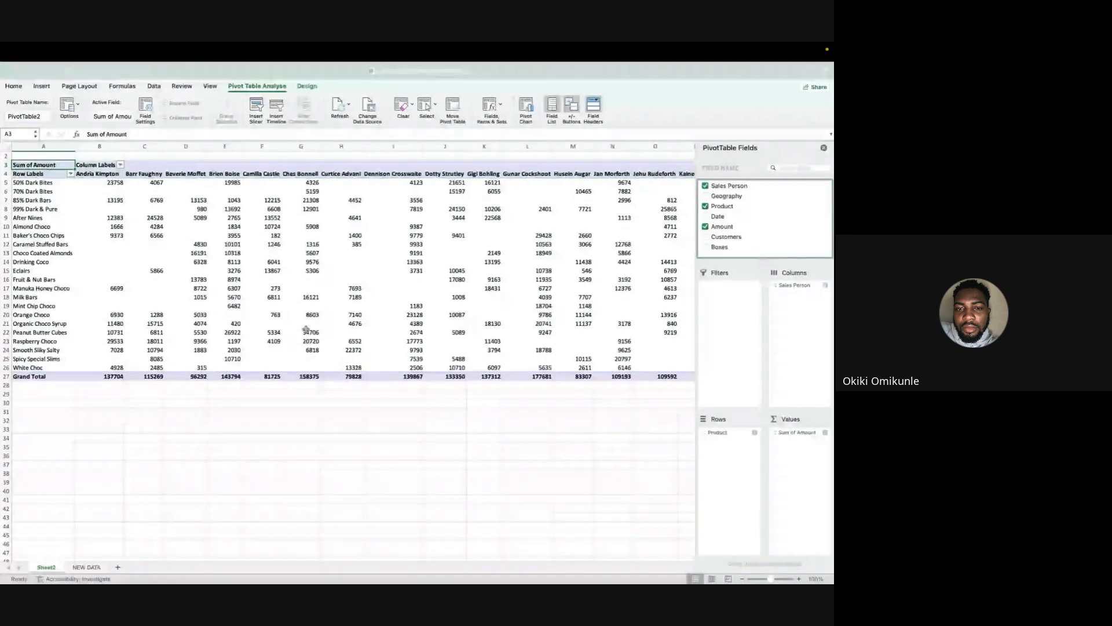
Go through the product row labels of the PivotTable from After Nines down to the Grand Total.
left_click(25, 219)
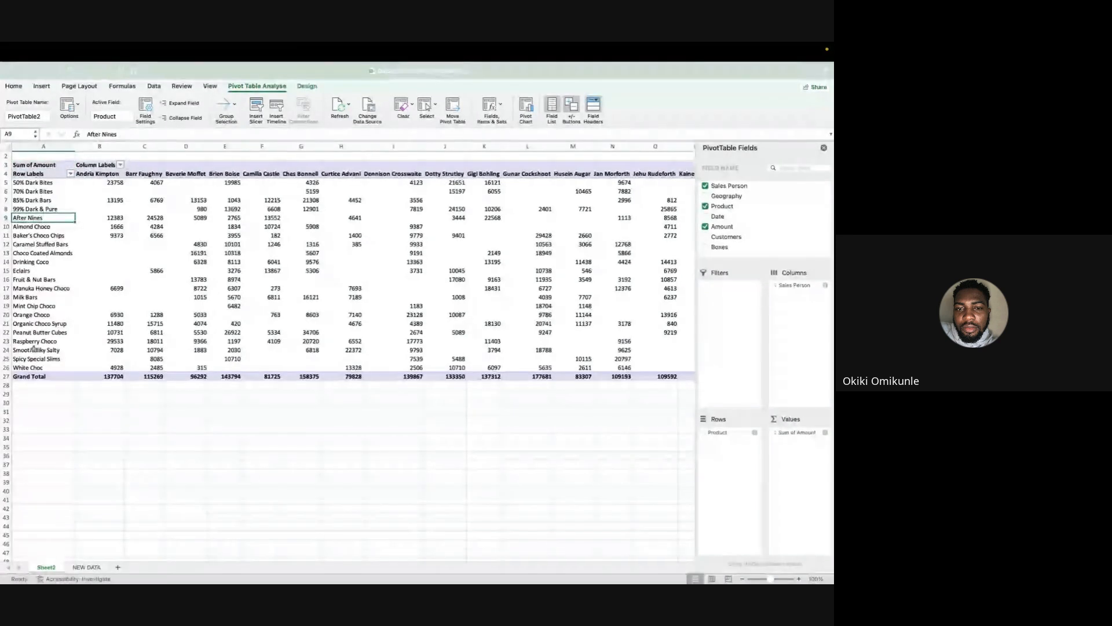
key("Down")
key("Down")
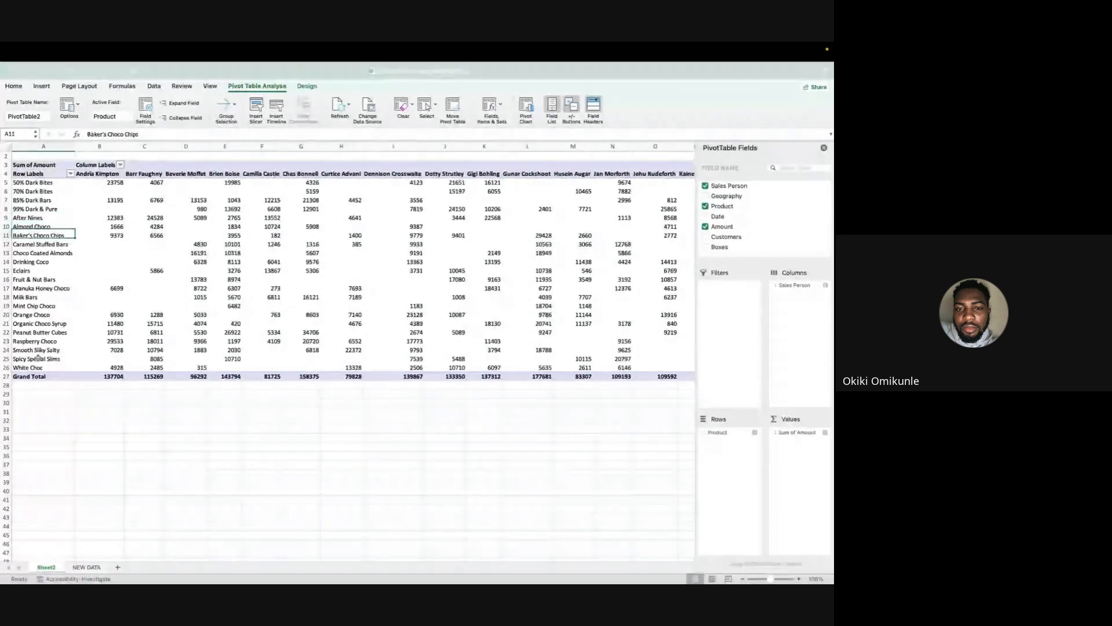
key("Down")
key("Down")
key("Down")
key("Down")
key("Down")
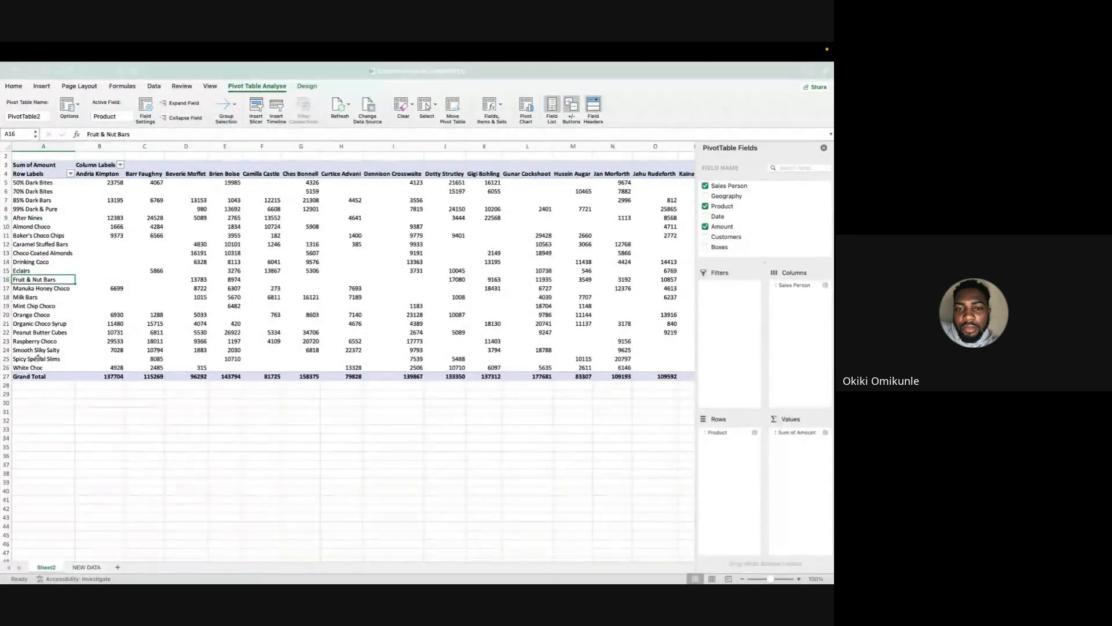
key("Down")
key("Down")
key("Down")
key("Down")
key("Down")
key("Down")
key("Down")
key("Down")
key("Down")
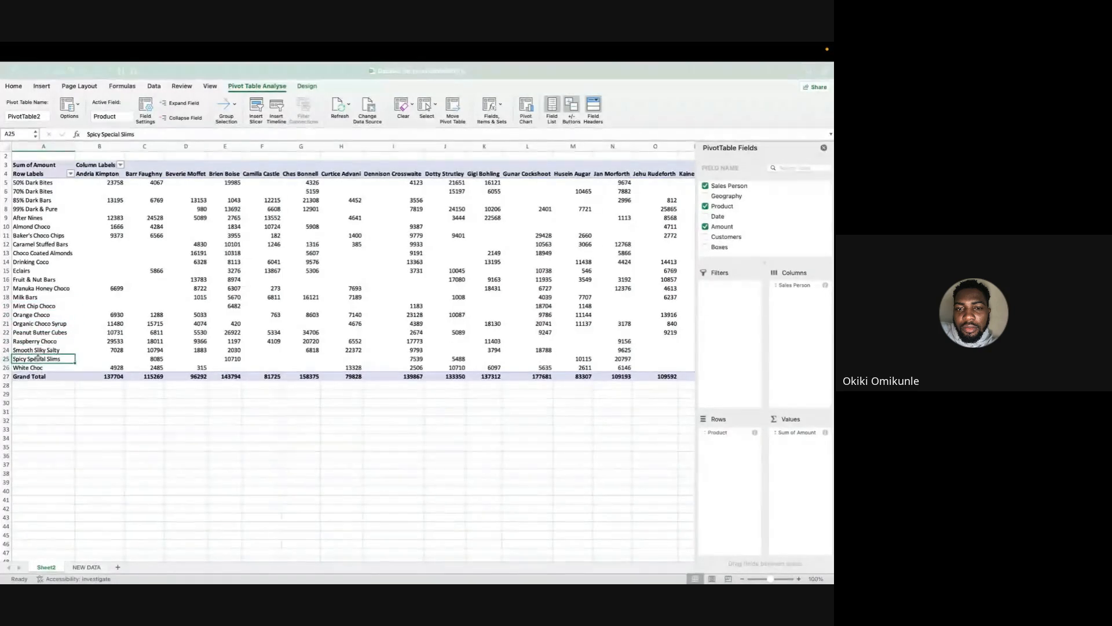
key("Down")
key("Down")
key("Up")
key("Up")
key("Up")
key("Up")
key("Up")
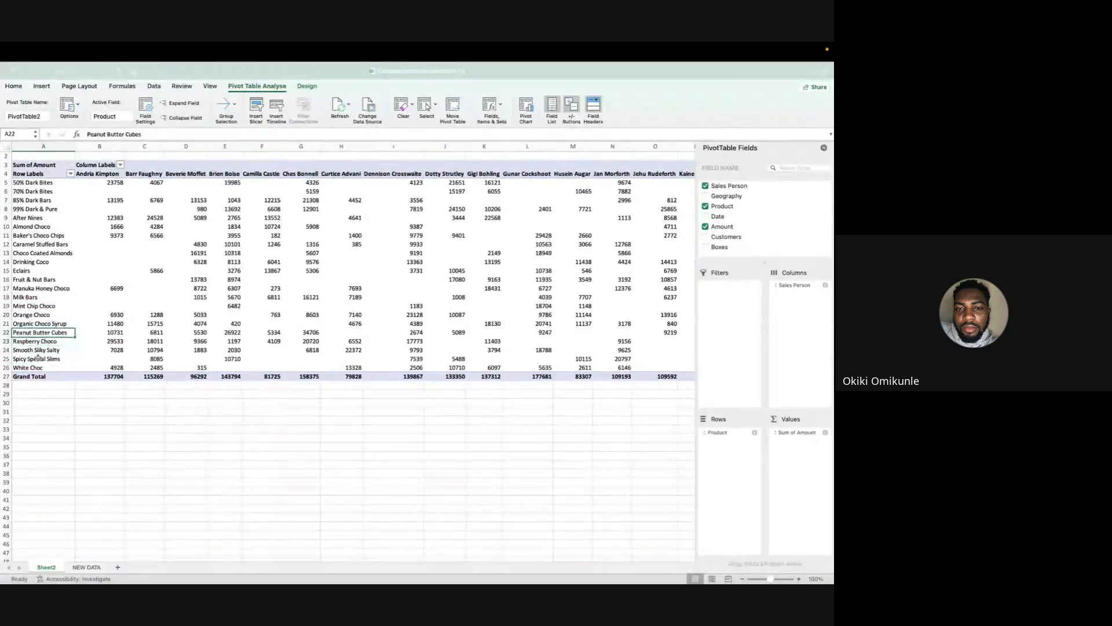
key("Up")
key("Up")
key("Up")
key("Up")
key("Up")
key("Up")
key("Up")
key("Up")
key("Up")
key("Up")
key("Up")
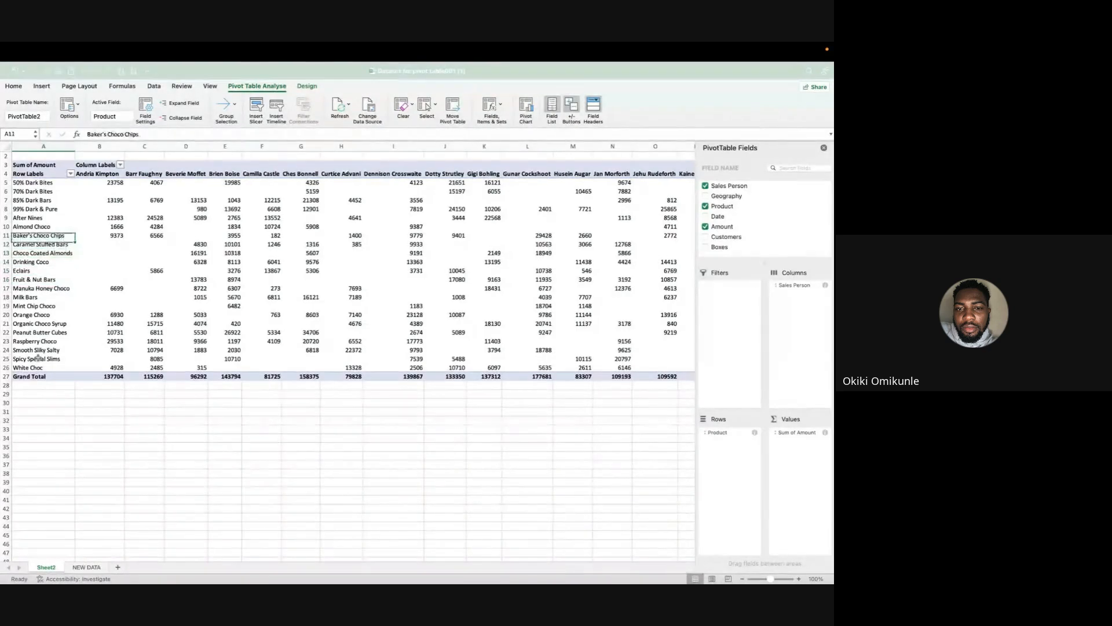
key("Up")
key("Up")
key("Down")
key("Down")
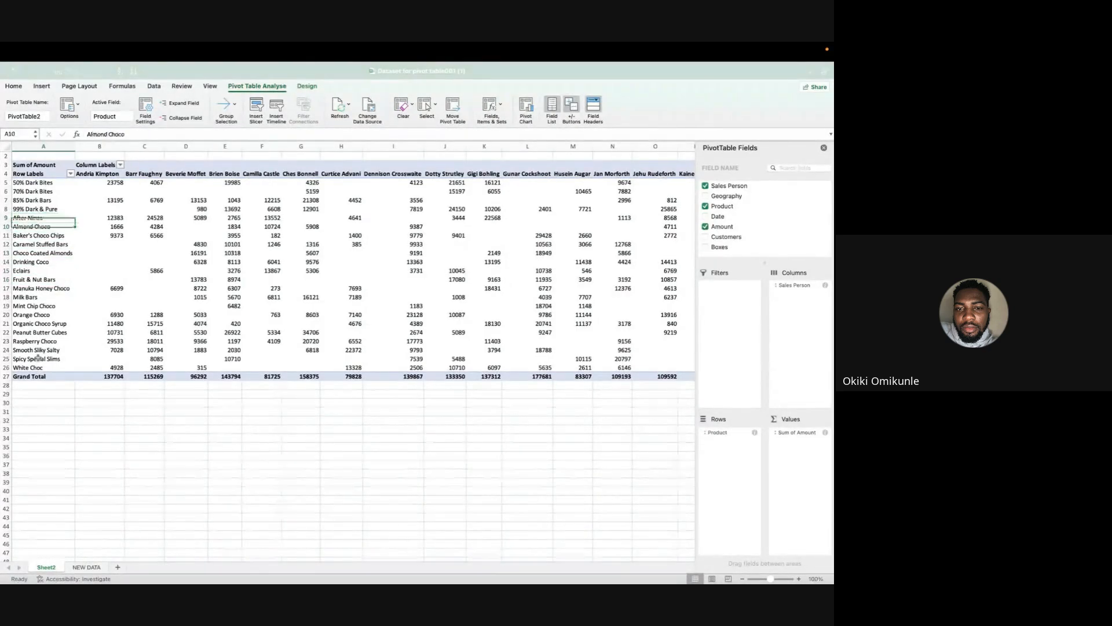
key("Down")
key("Down")
key("Down")
key("Down")
key("Down")
key("Down")
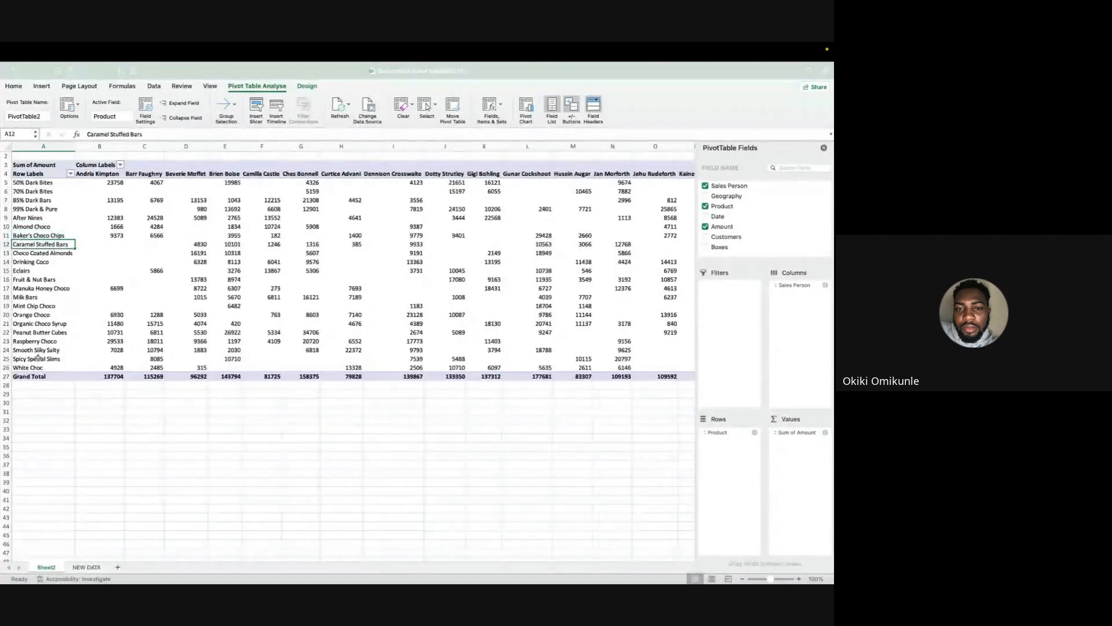
key("Down")
key("Down")
key("Down")
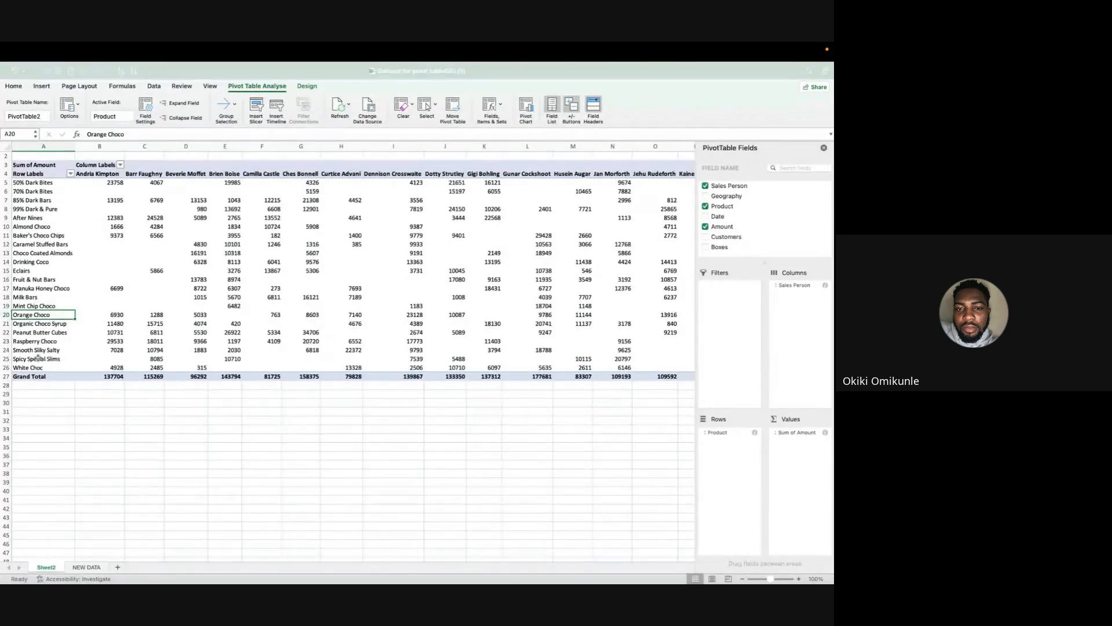
key("Down")
key("Down")
key("Down")
key("Down")
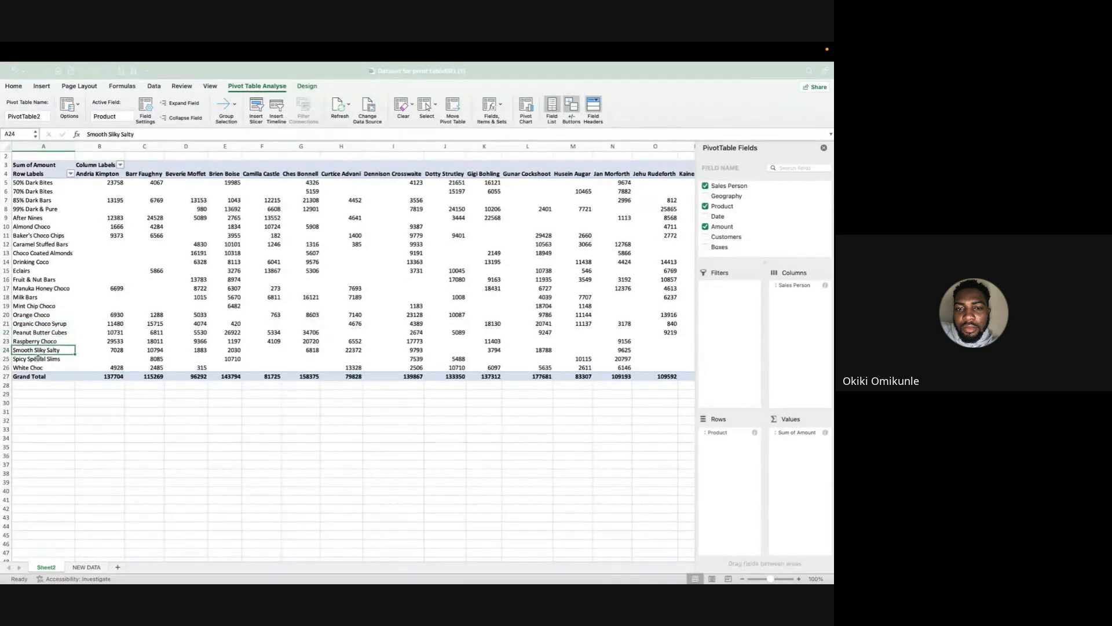
key("Down")
key("Down")
key("Down")
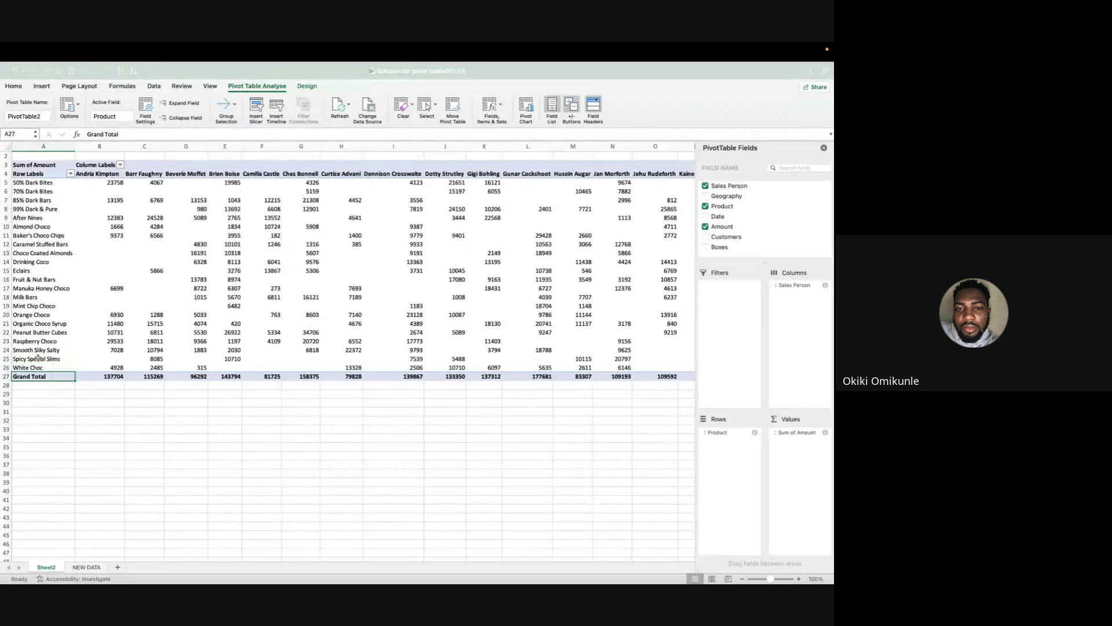
Check the meeting chat, return to Excel and examine the product amounts across all salesperson columns.
key("super+Tab")
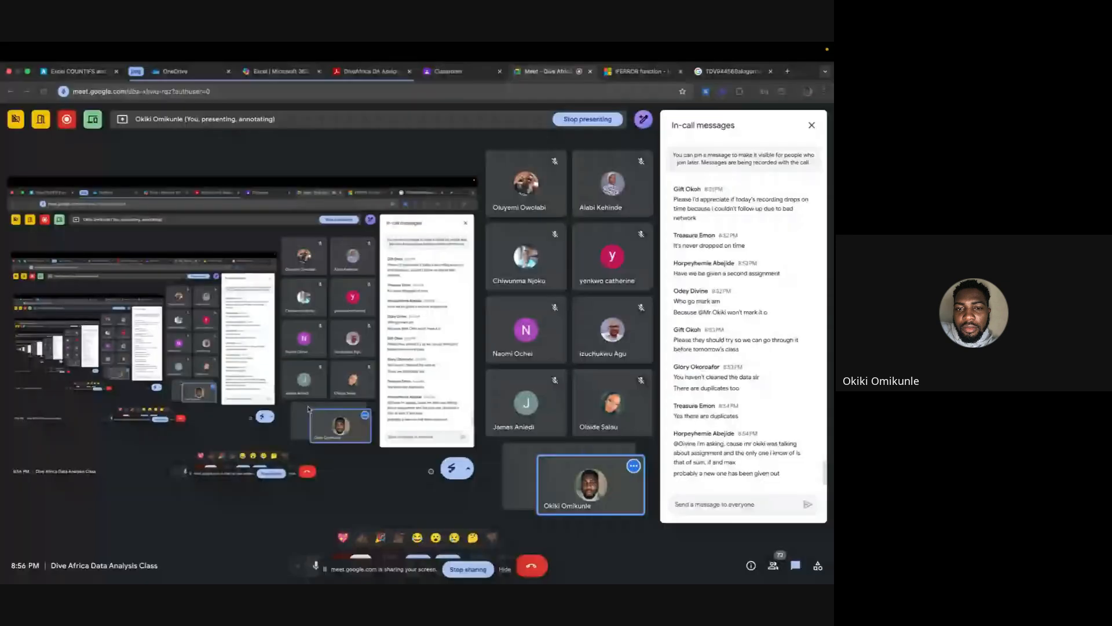
key("super+Tab")
scroll(347, 321, "right", 5)
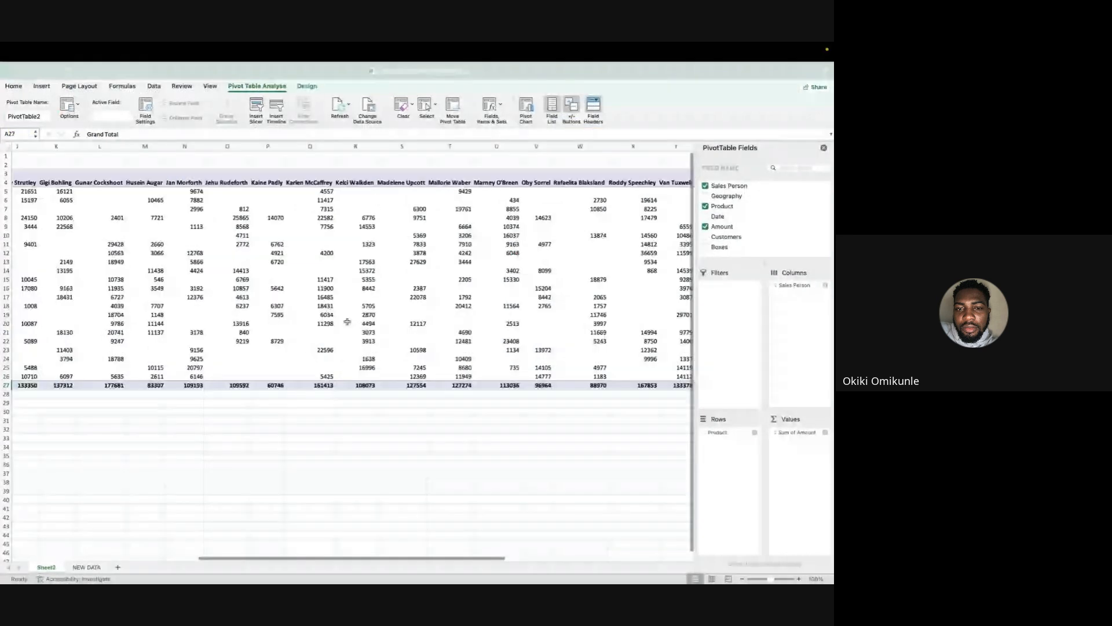
scroll(347, 322, "right", 5)
scroll(347, 322, "left", 10)
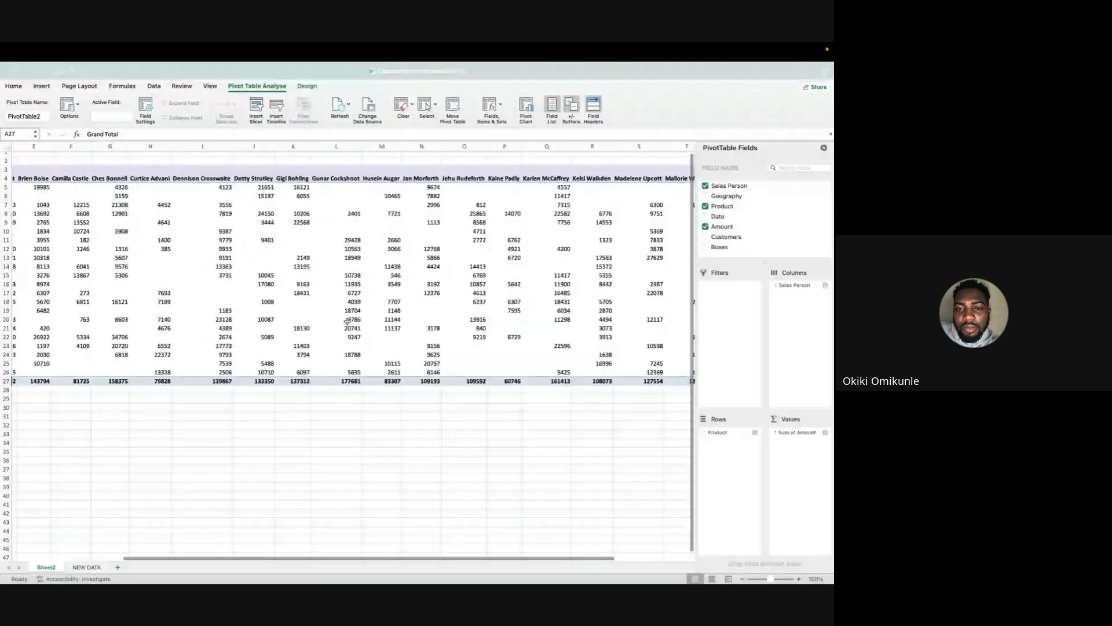
scroll(347, 322, "left", 4)
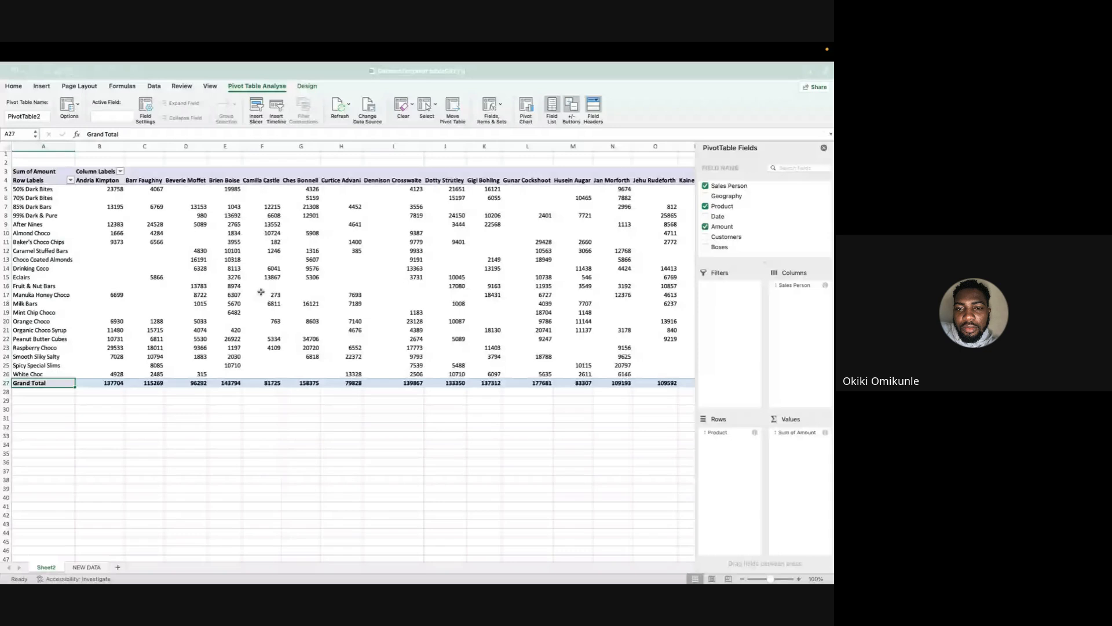
Insert a PivotChart of the sum of Amount by product and salesperson from the PivotTable on Sheet2.
left_click(260, 292)
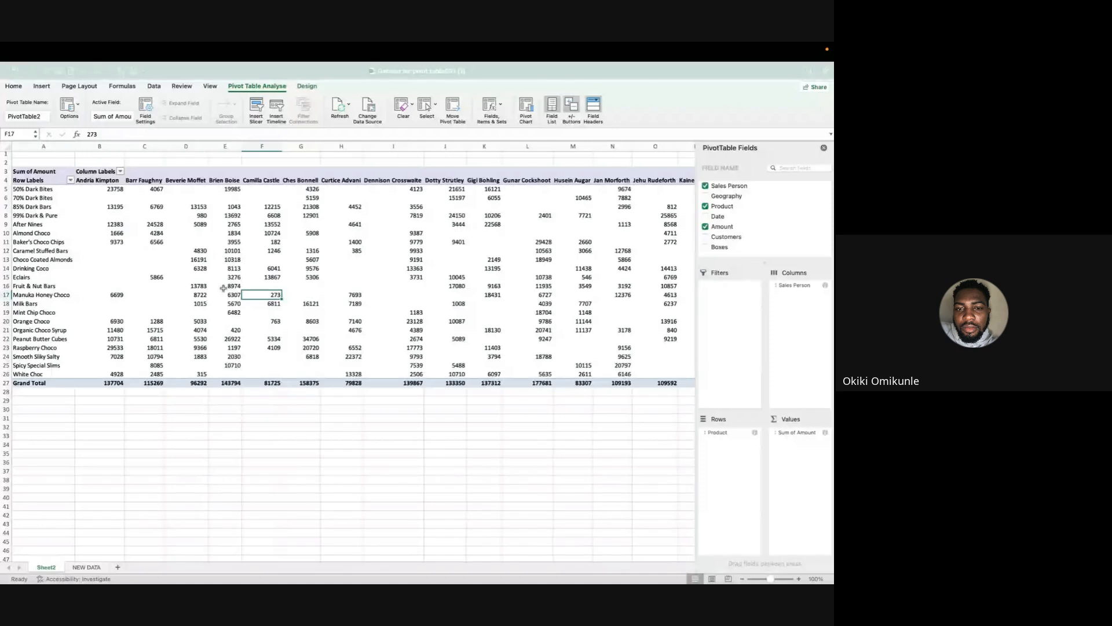
right_click(278, 261)
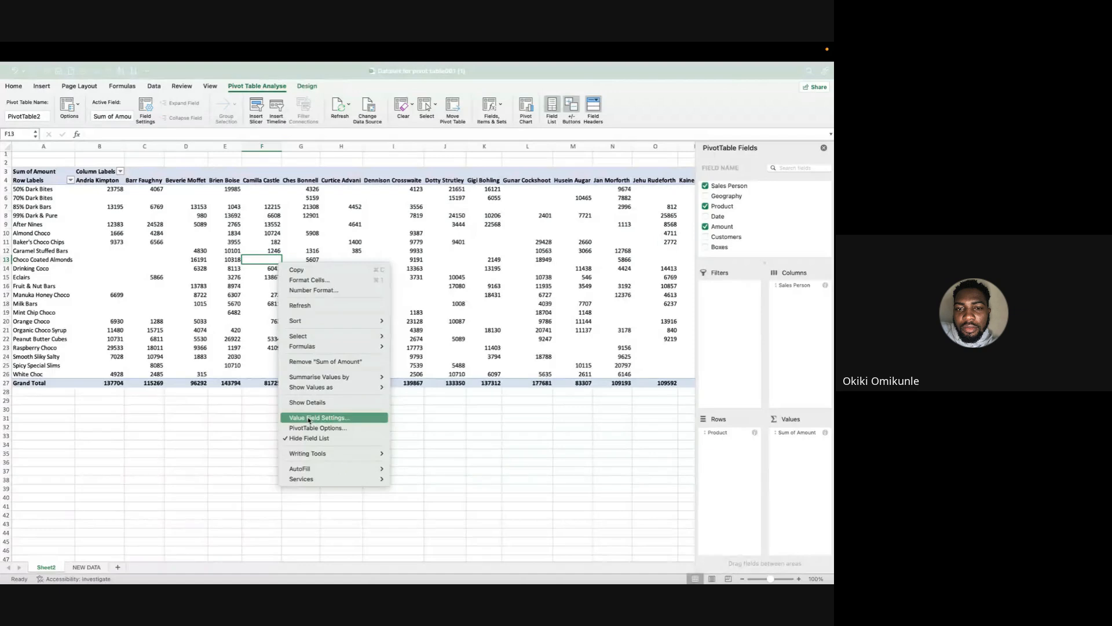
left_click(38, 84)
left_click(41, 87)
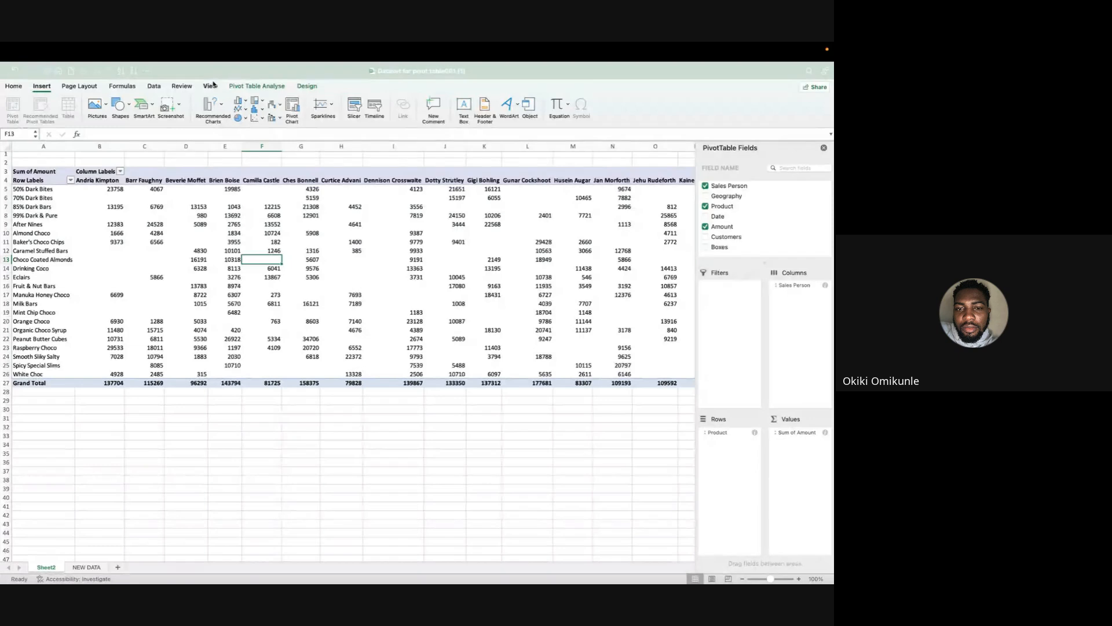
left_click(304, 86)
left_click(254, 87)
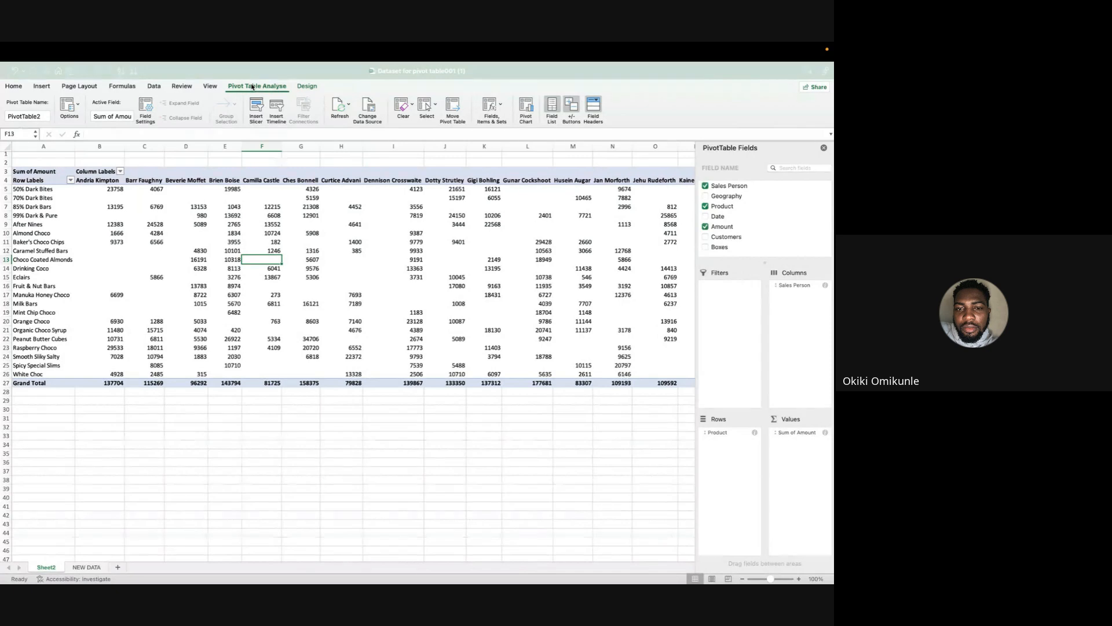
left_click(526, 108)
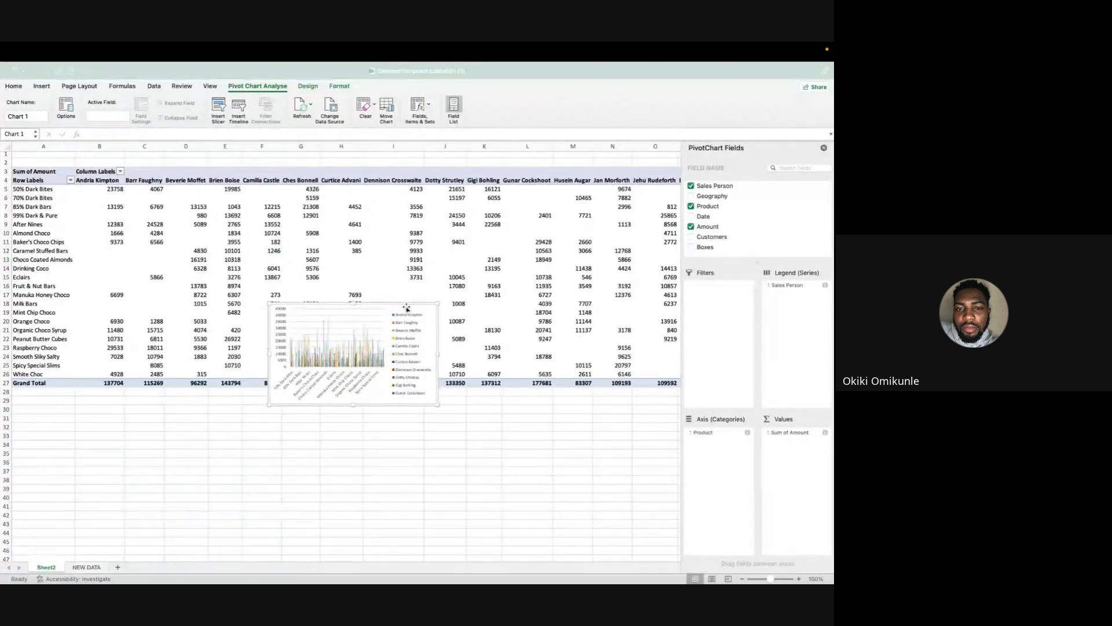
Move the PivotChart below the Grand Total row and enlarge it, starting in column C and spanning about rows 30 to 50.
left_click_drag(405, 306, 304, 409)
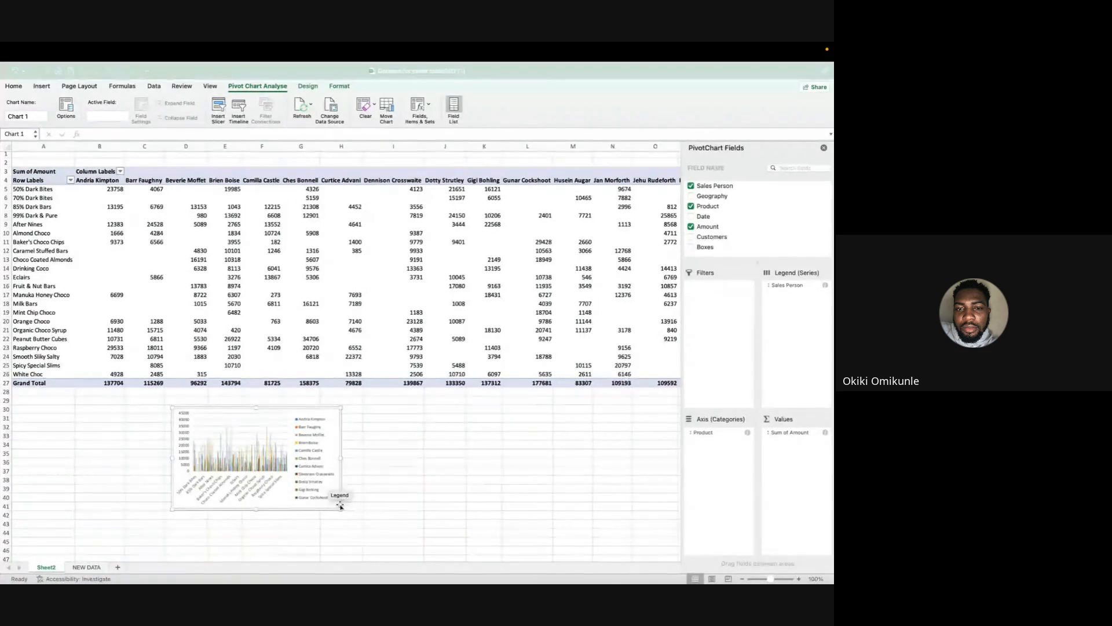
left_click_drag(340, 509, 557, 520)
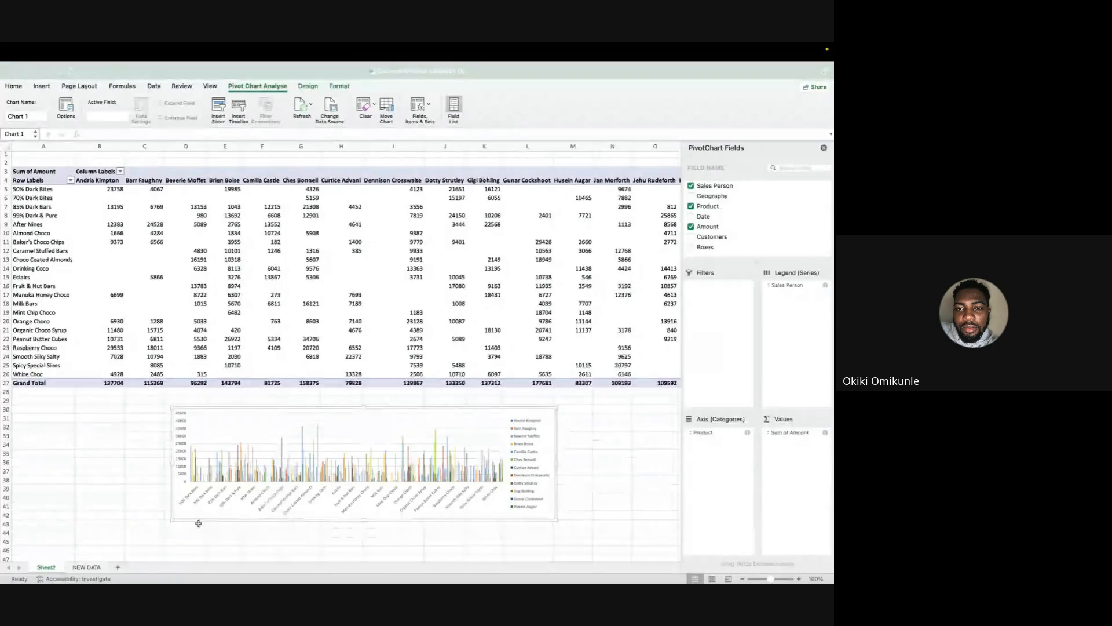
left_click_drag(172, 520, 128, 464)
scroll(129, 463, "up", 4)
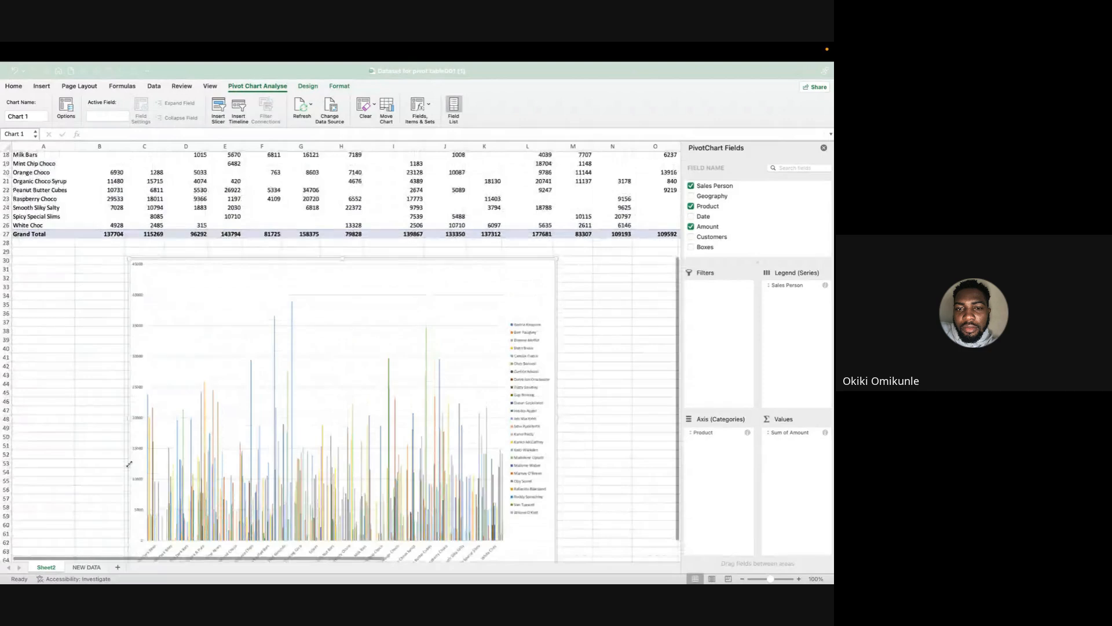
scroll(131, 510, "down", 3)
left_click_drag(130, 488, 136, 342)
scroll(135, 344, "up", 3)
scroll(135, 345, "up", 3)
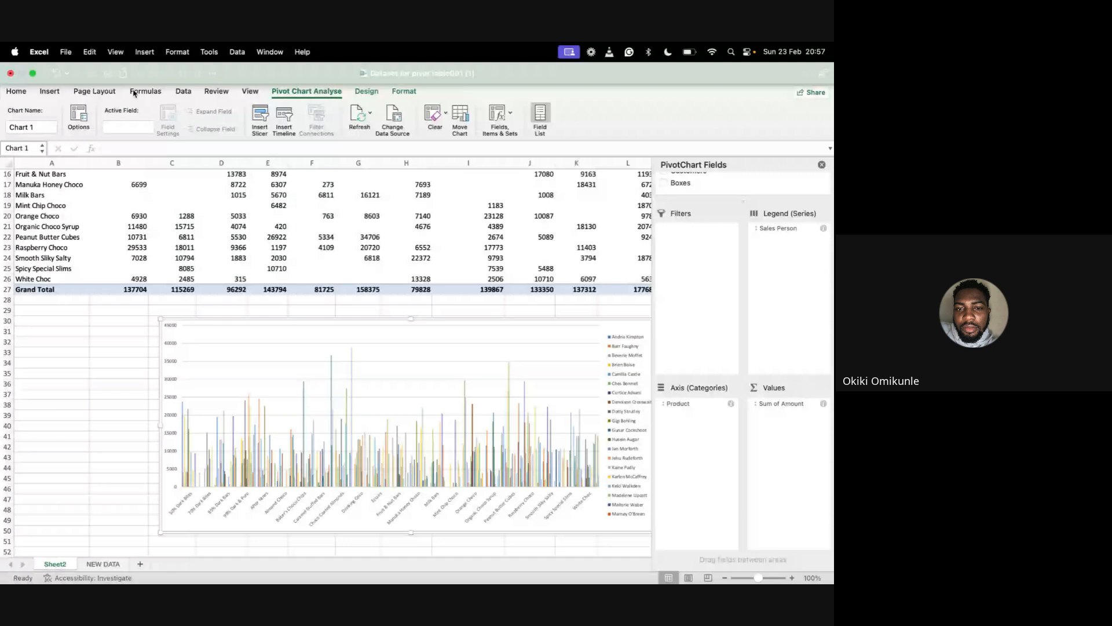
Switch to the Google Meet call and check the in-call messages.
key("super+Tab")
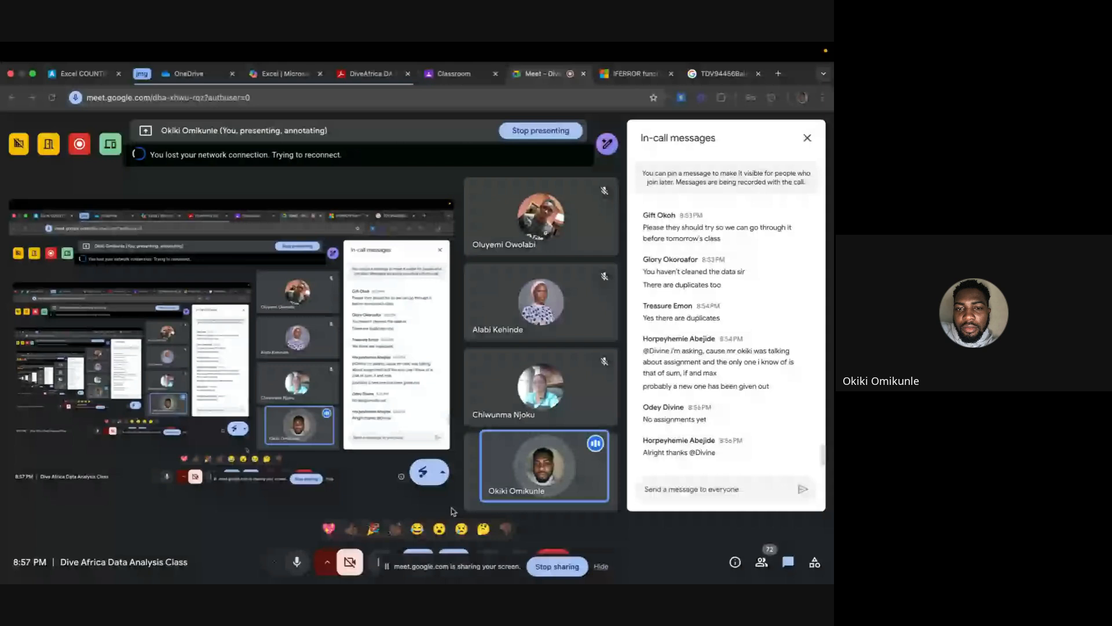
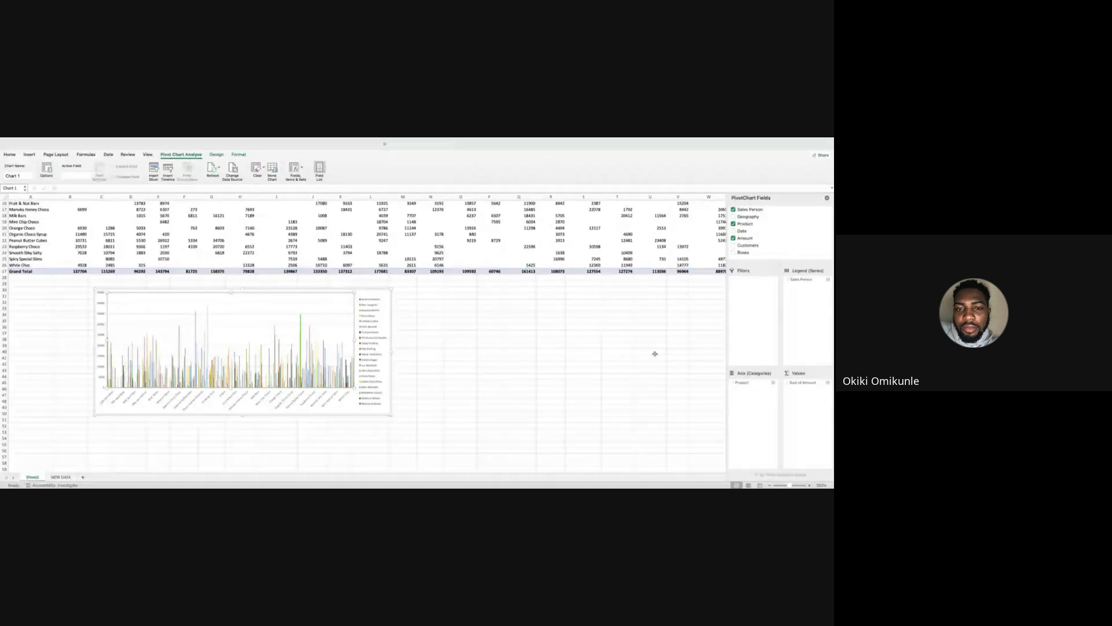
left_click(743, 294)
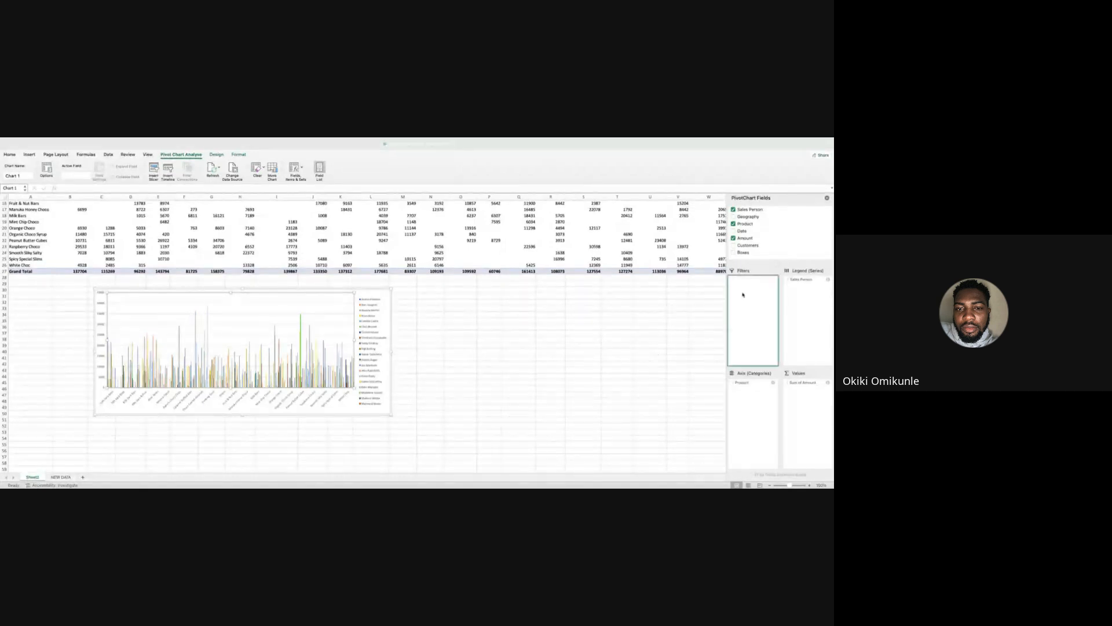
left_click(808, 383)
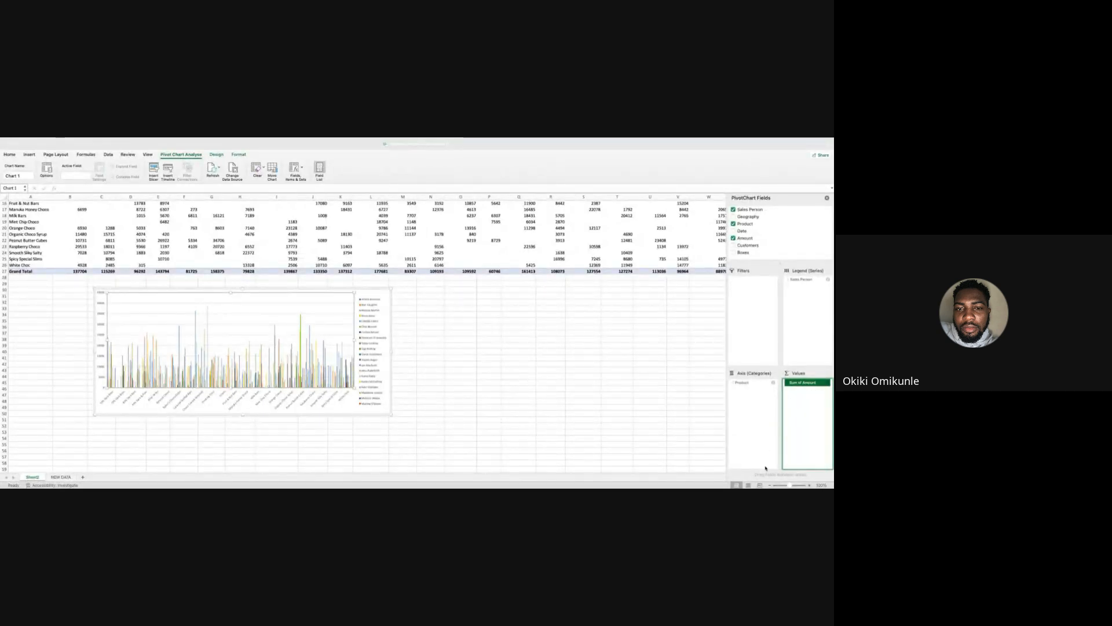
key("super+Tab")
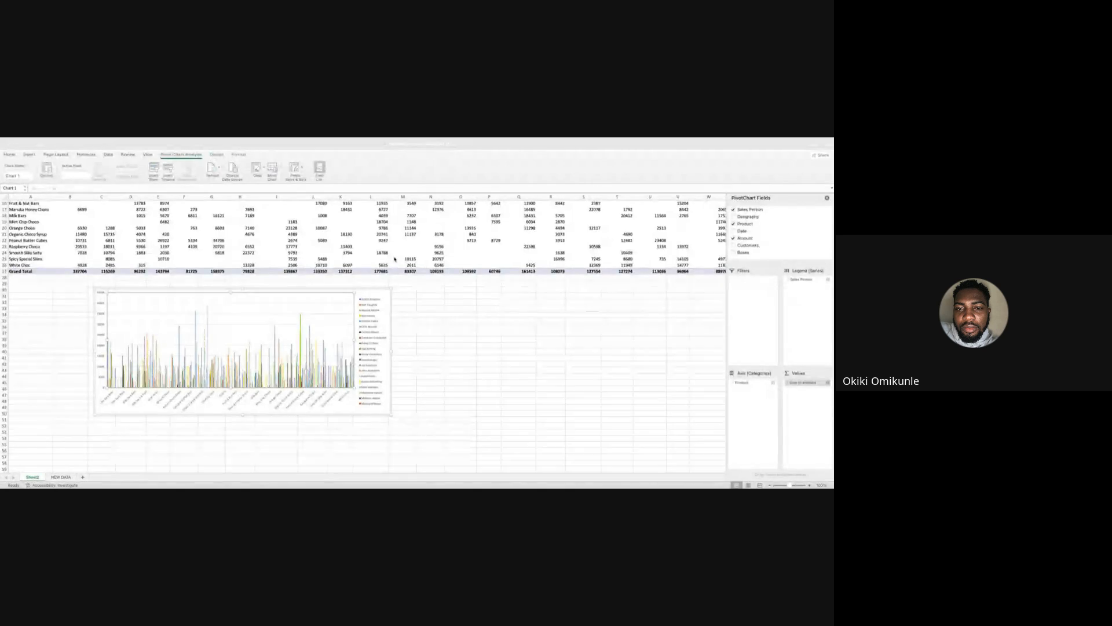
left_click(439, 307)
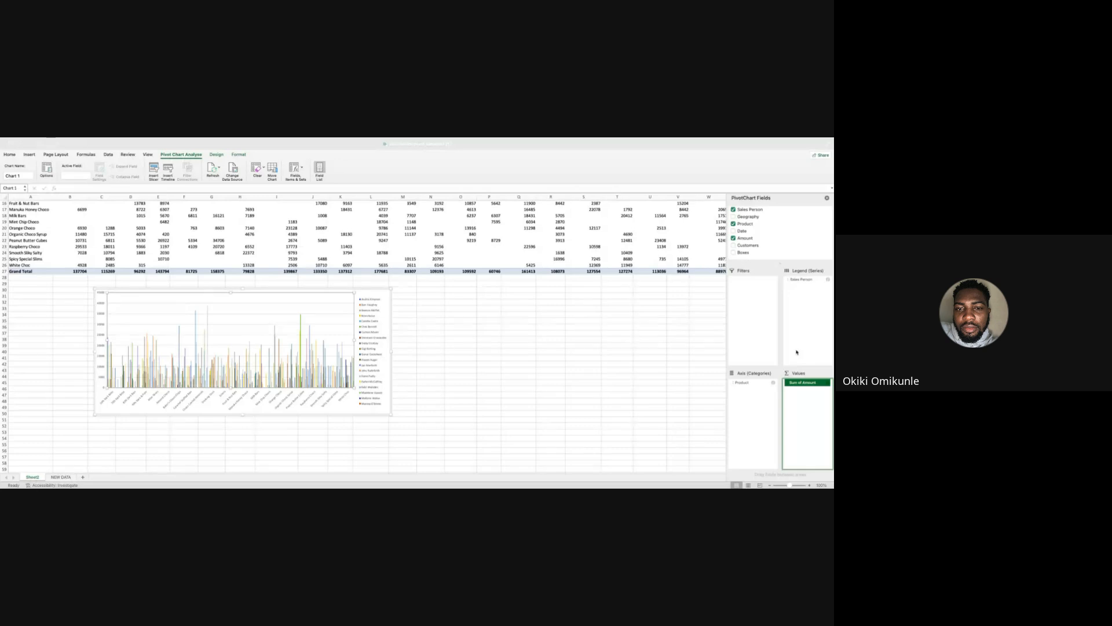
Add the Amount field to the Filters area of the pivot chart.
left_click_drag(751, 240, 757, 298)
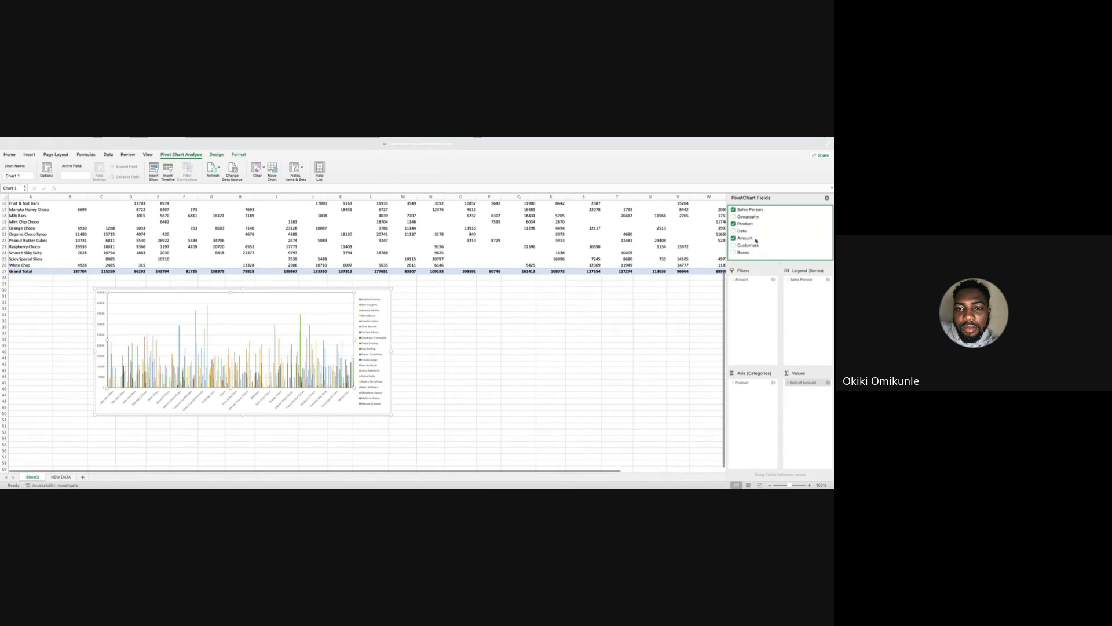
scroll(674, 294, "up", 5)
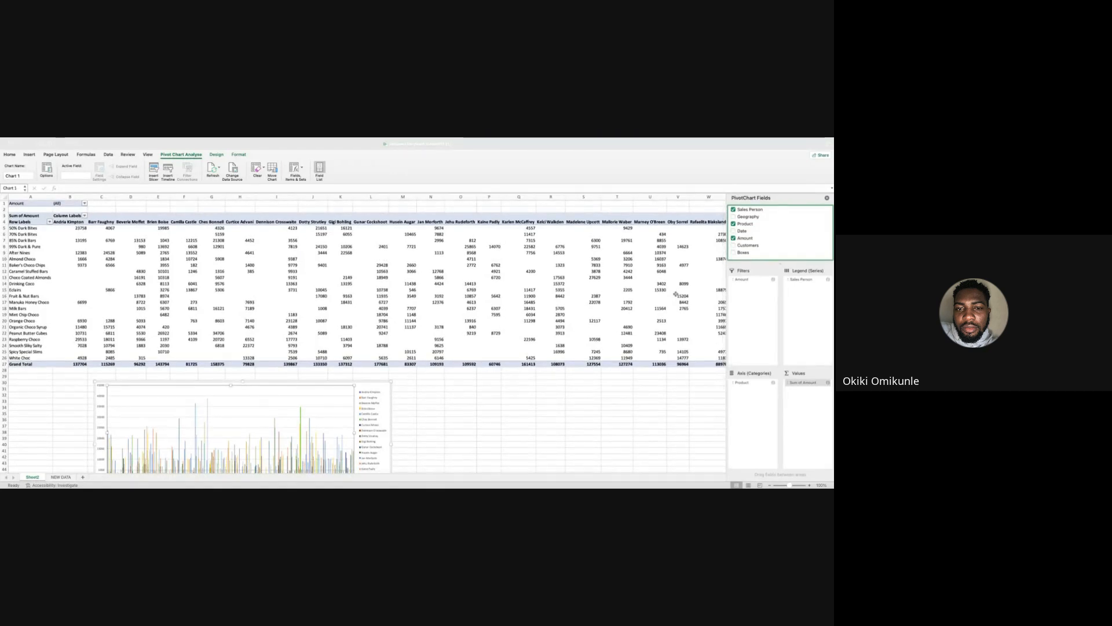
left_click(829, 383)
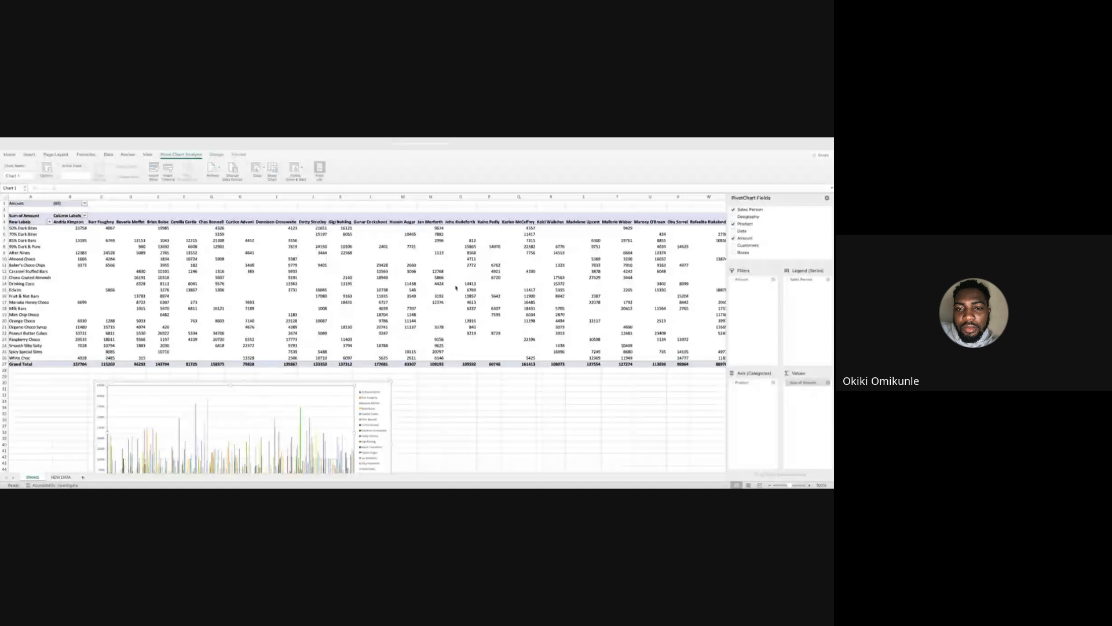
left_click(434, 309)
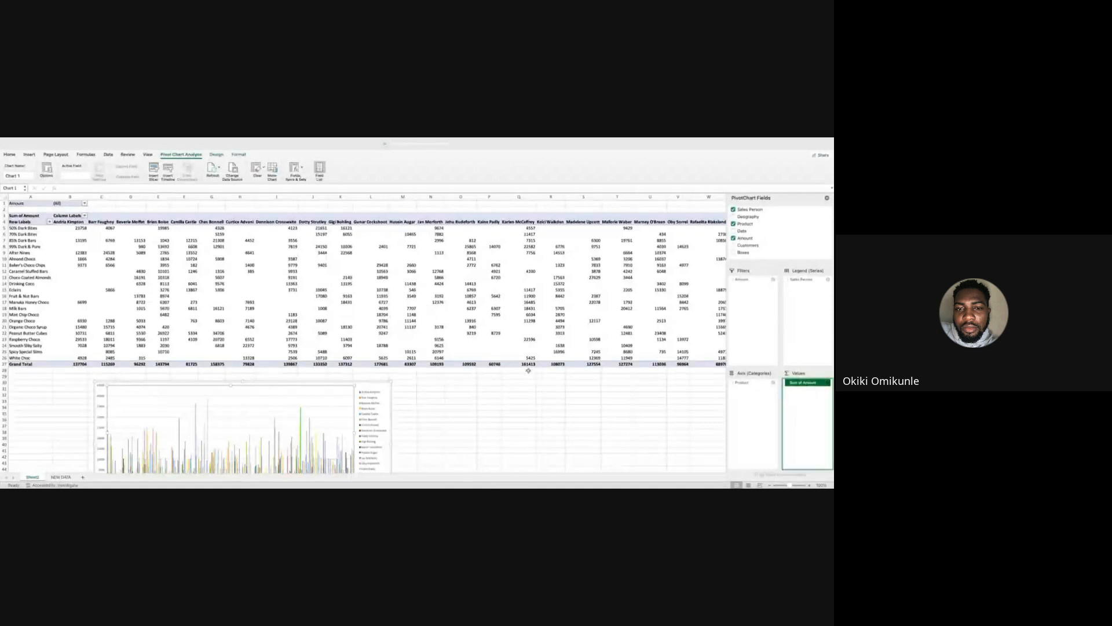
left_click(372, 385)
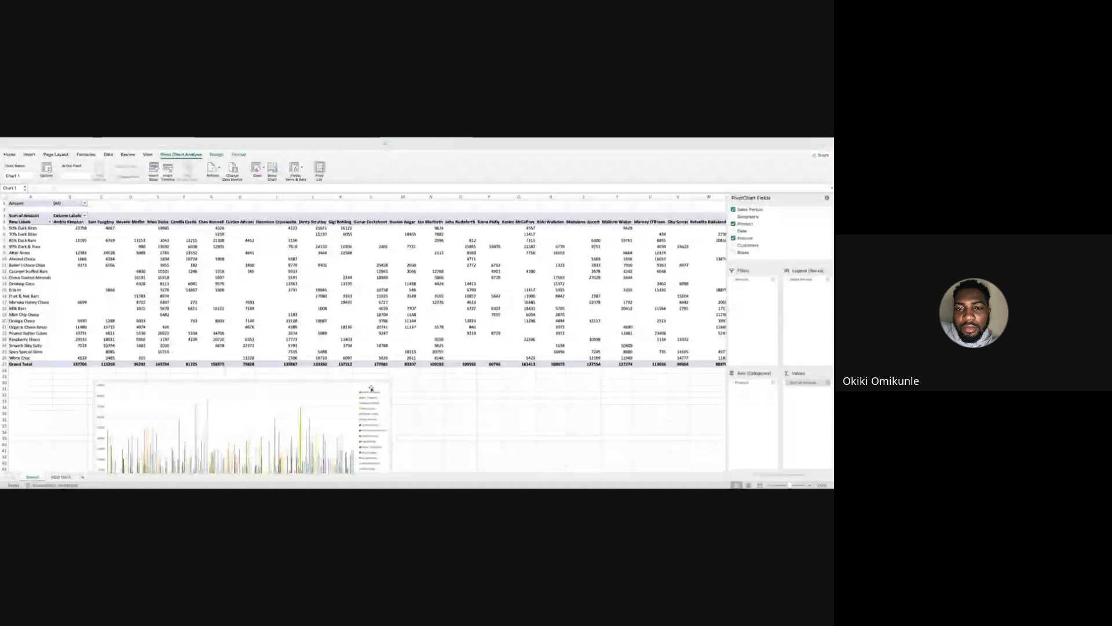
mouse_move(671, 140)
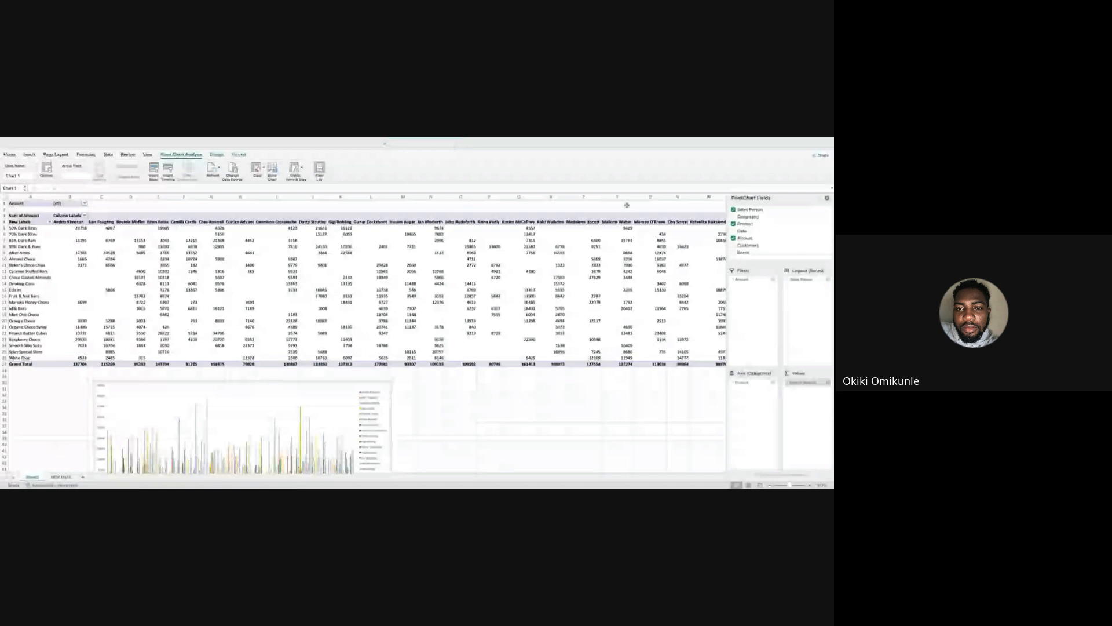
Examine the pivot table of product sales amounts by sales person and its PivotTable analysis commands.
left_click(810, 485)
left_click(810, 485)
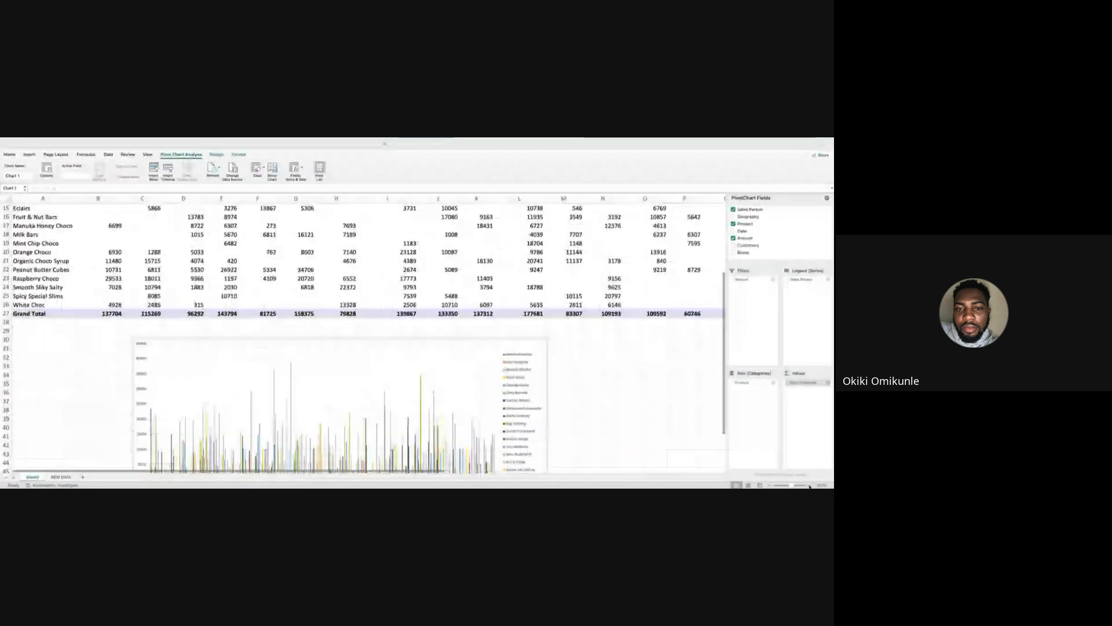
scroll(572, 412, "up", 5)
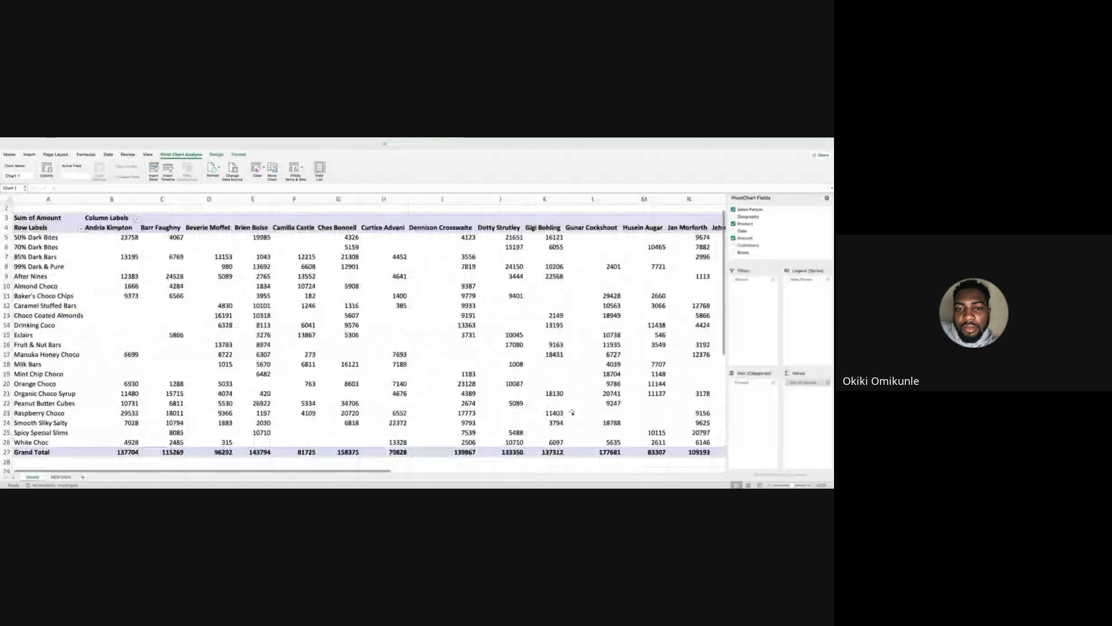
scroll(571, 412, "up", 1)
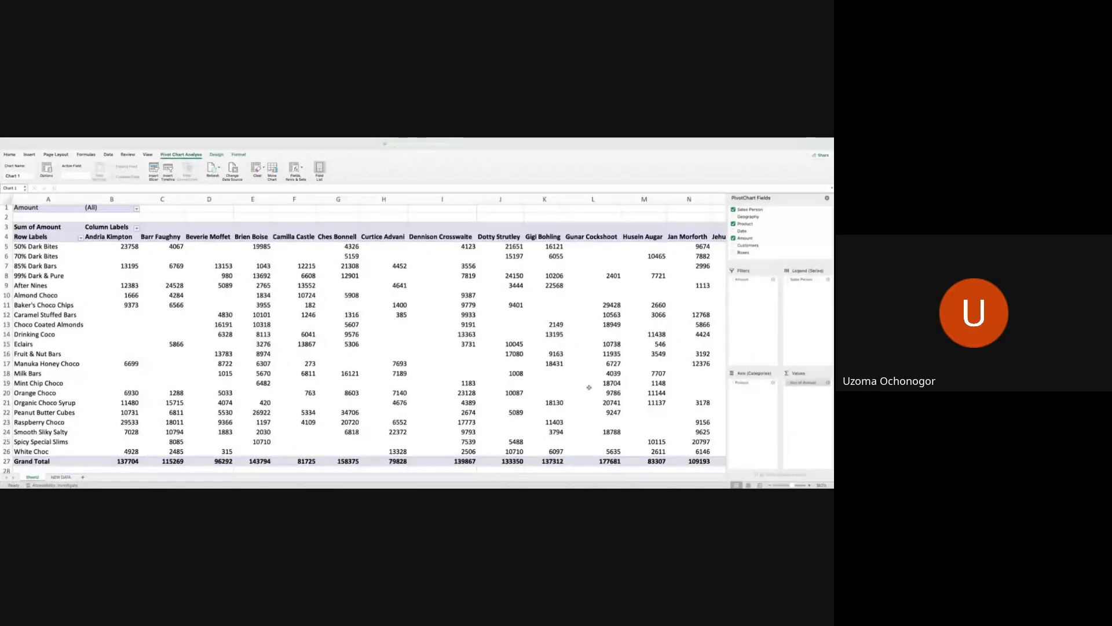
mouse_move(615, 140)
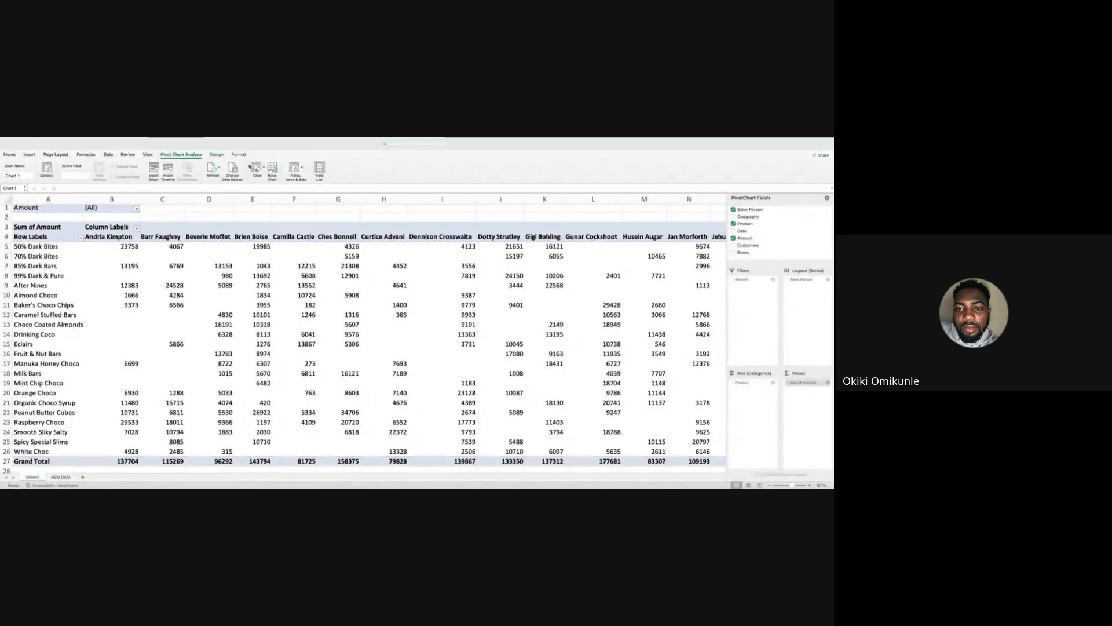
left_click(218, 218)
key("Down")
key("Down")
key("Down")
key("Down")
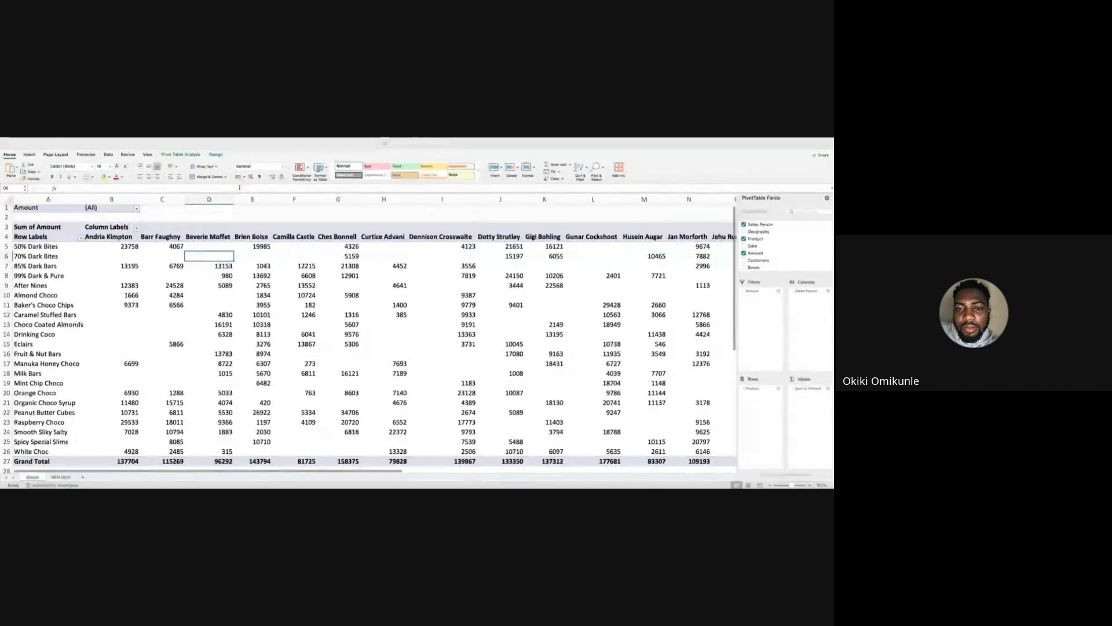
left_click(194, 156)
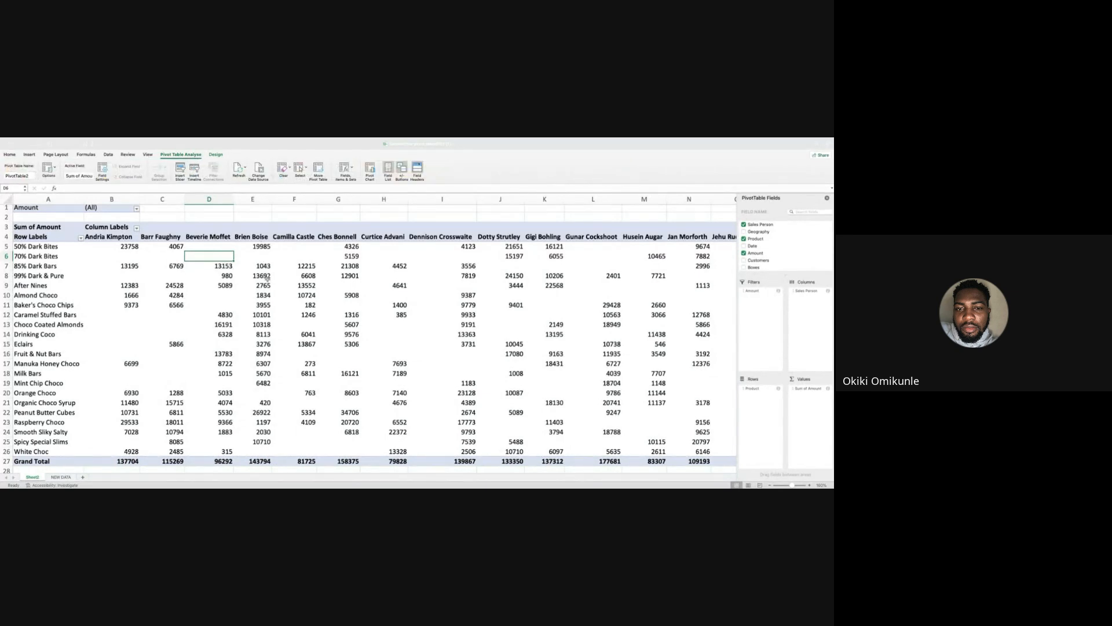
left_click(258, 295)
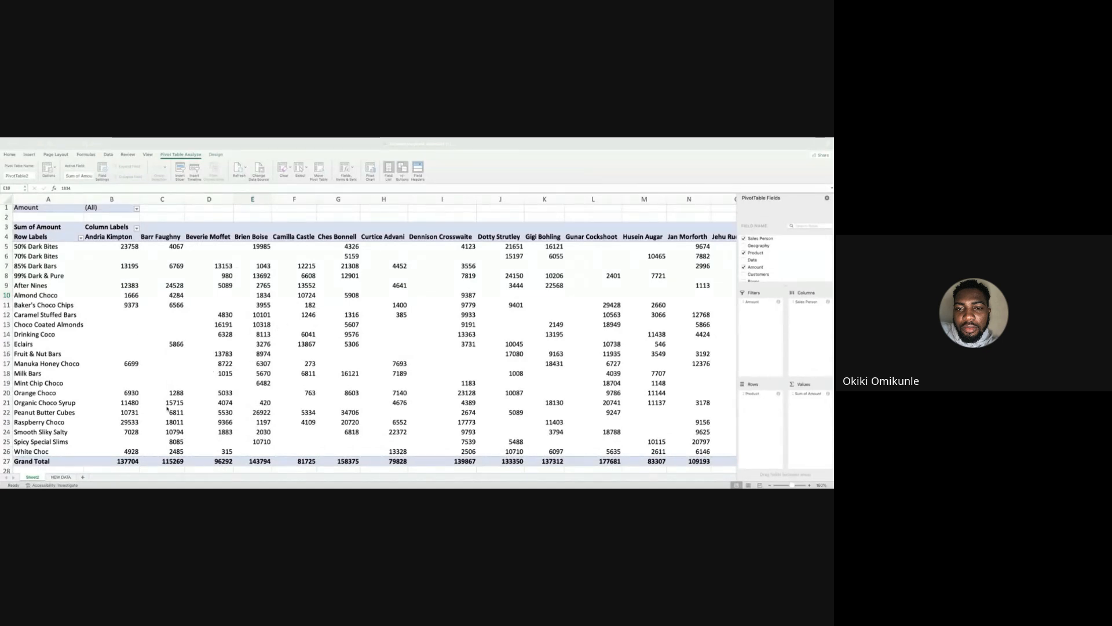
Add a new worksheet and paste the copied code TDV94446 into cell D14.
left_click(82, 477)
left_click(99, 283)
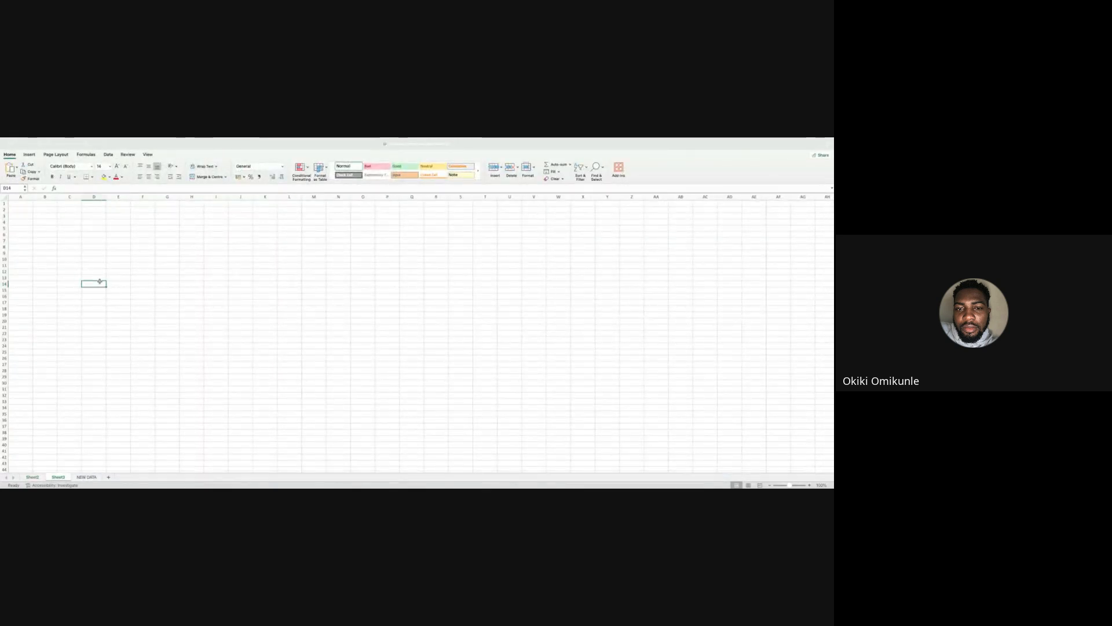
type("TDV94446")
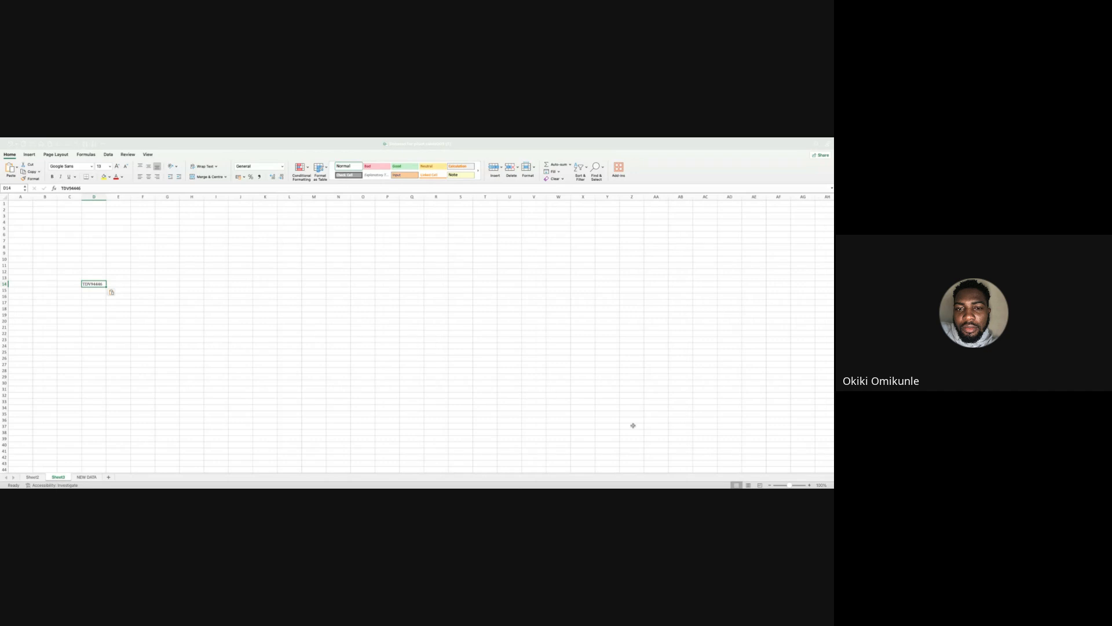
Bring up the data tools, including Text to Columns, for the code in cell D14.
left_click(810, 486)
left_click(809, 485)
left_click(809, 485)
left_click(810, 485)
left_click(810, 486)
left_click(810, 485)
left_click(809, 486)
left_click(810, 485)
left_click(809, 486)
left_click(810, 485)
left_click(809, 486)
left_click(809, 486)
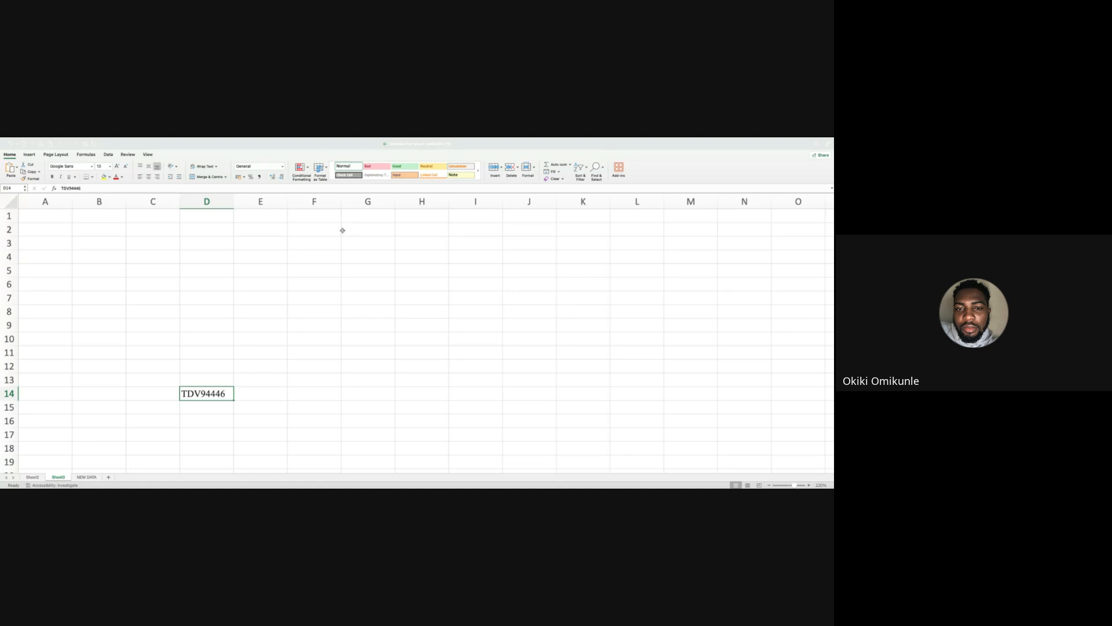
left_click(108, 154)
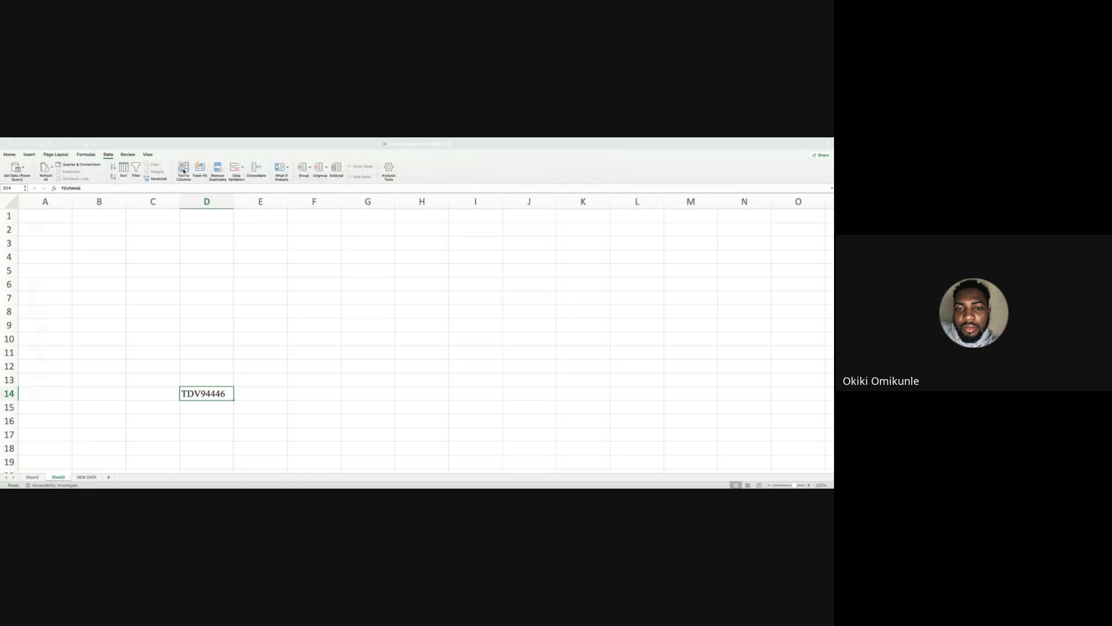